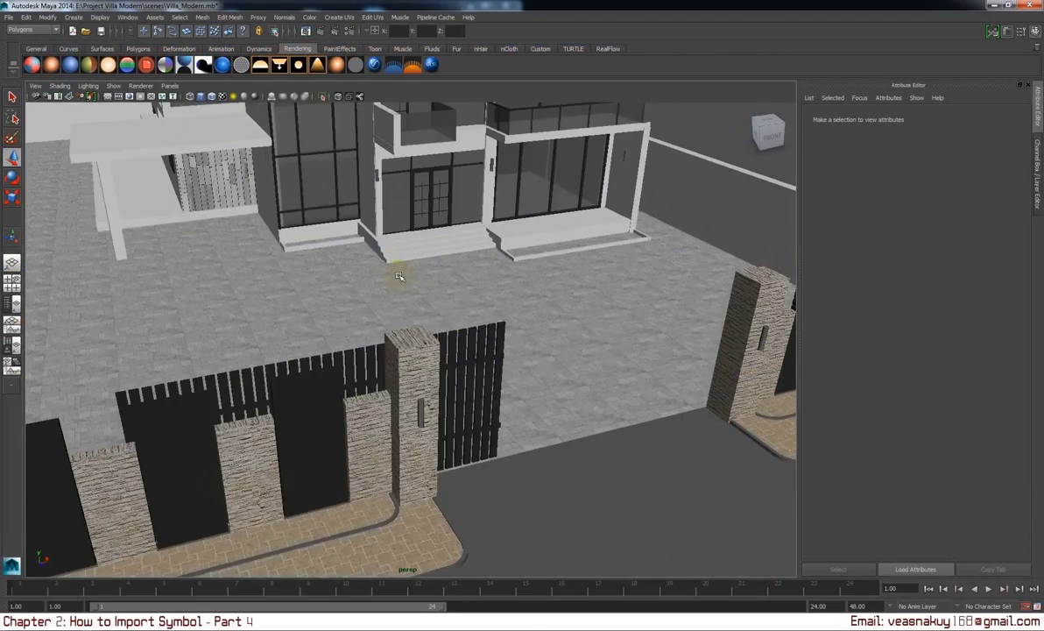
Orbit and frame the view to see the villa's front, glass wall and right corner.
{"action": "left_click_drag", "start_coordinate": [402, 275], "coordinate": [540, 396]}
{"action": "left_click_drag", "start_coordinate": [540, 396], "coordinate": [539, 336]}
{"action": "left_click_drag", "start_coordinate": [539, 337], "coordinate": [519, 349]}
{"action": "left_click_drag", "start_coordinate": [519, 350], "coordinate": [509, 344]}
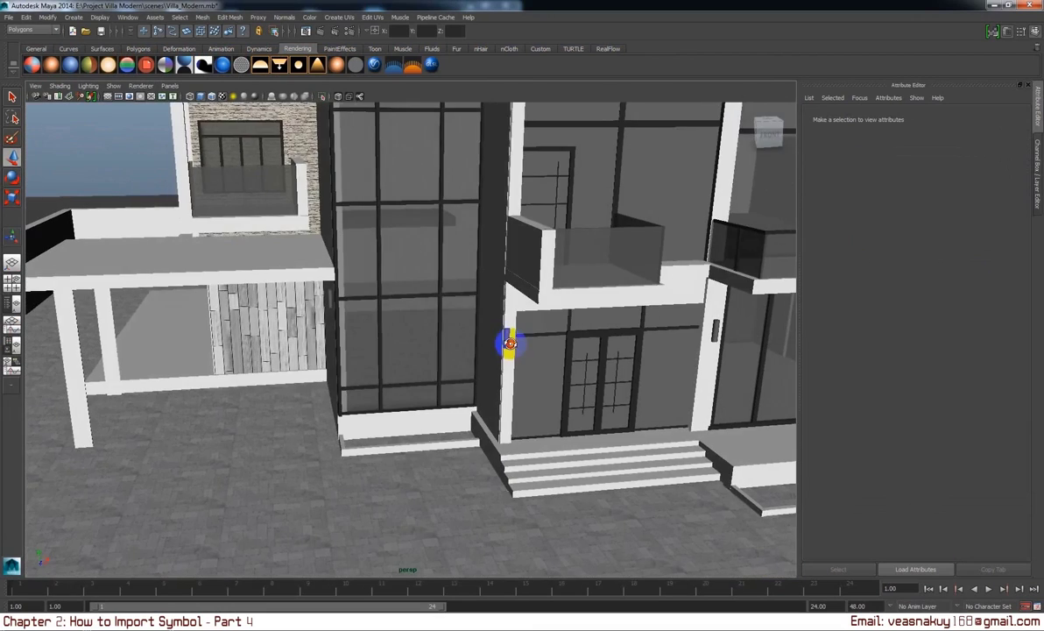
{"action": "scroll", "scroll_direction": "down", "scroll_amount": 3}
{"action": "left_click_drag", "start_coordinate": [512, 345], "coordinate": [527, 368]}
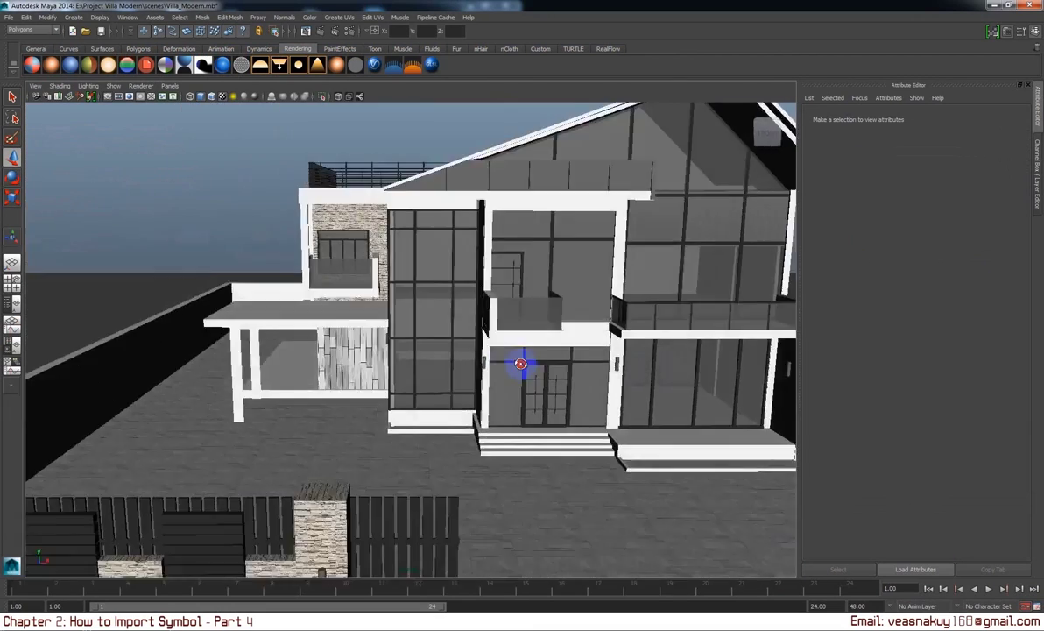
{"action": "left_click_drag", "start_coordinate": [526, 368], "coordinate": [520, 359]}
{"action": "left_click_drag", "start_coordinate": [519, 360], "coordinate": [514, 508]}
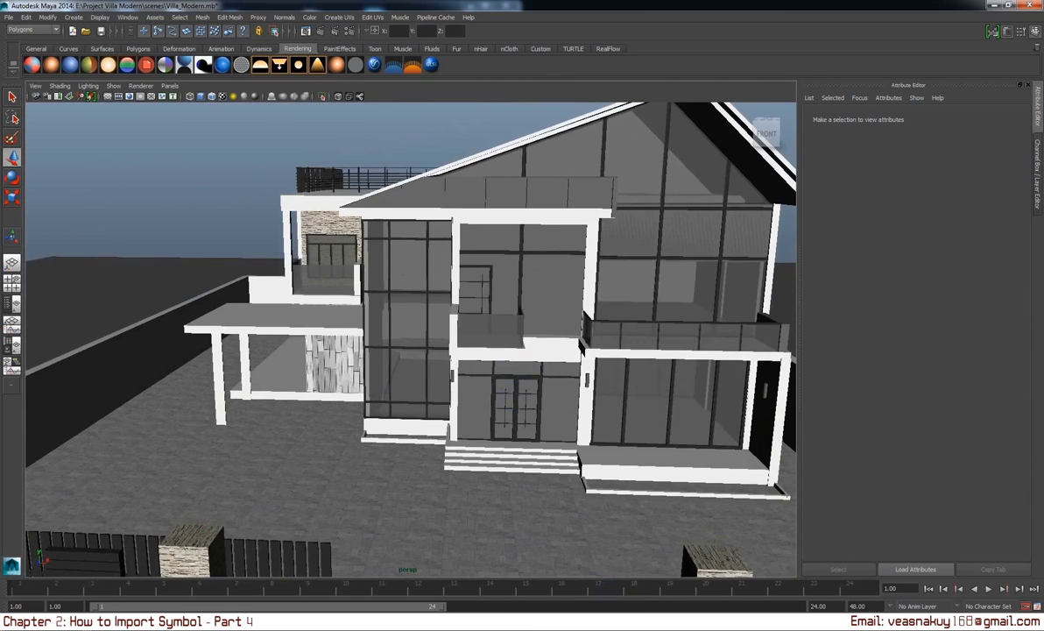
{"action": "key", "text": "f"}
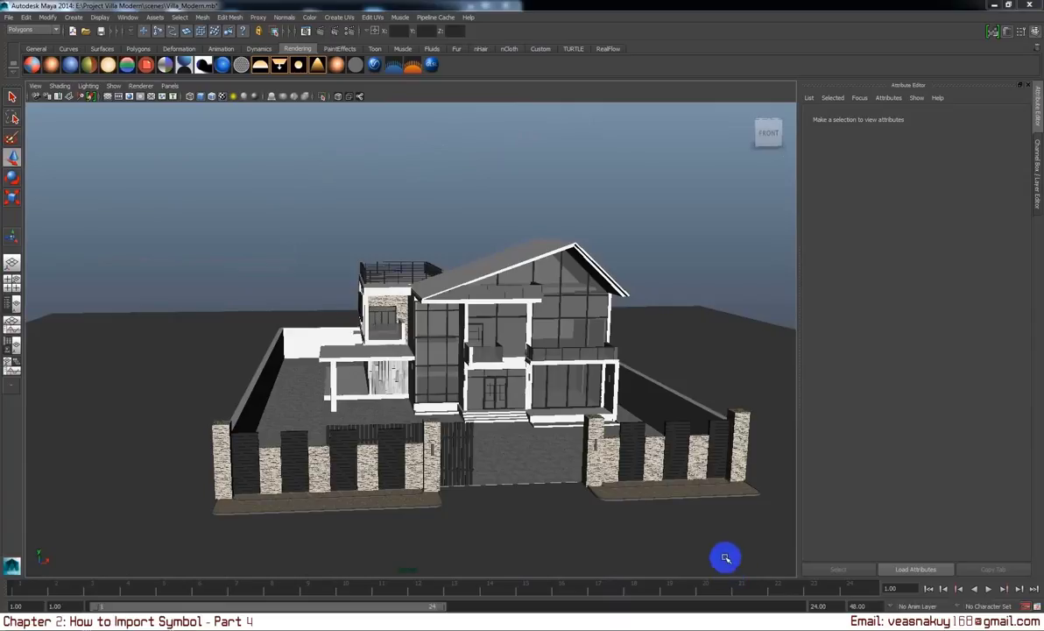
{"action": "left_click_drag", "start_coordinate": [550, 429], "coordinate": [599, 419]}
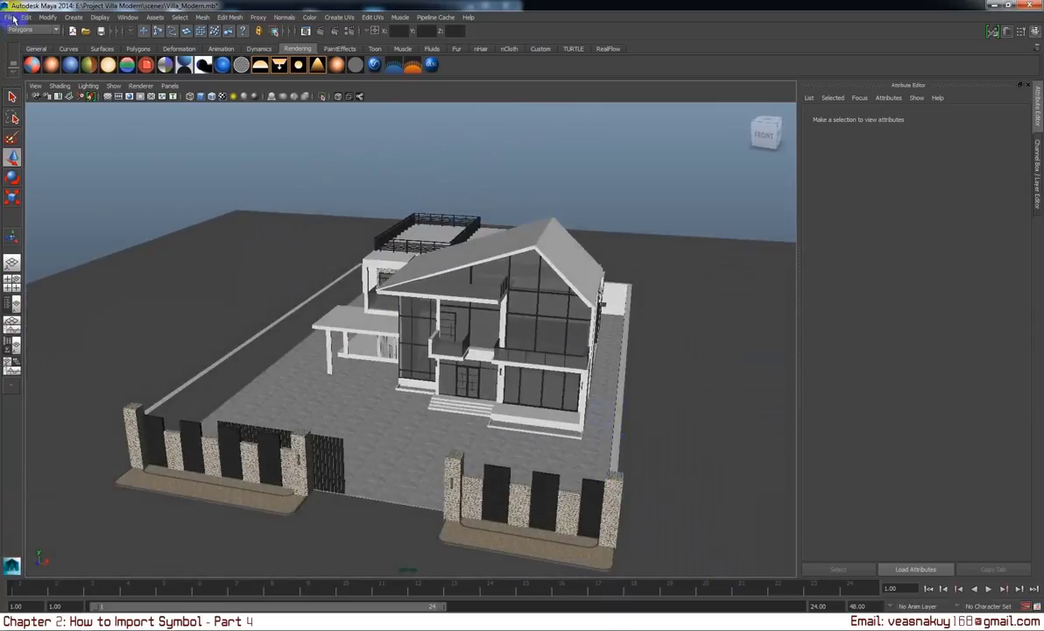
Import Plumeria.mb from the scenes folder via File > Import.
{"action": "left_click", "coordinate": [12, 18]}
{"action": "left_click", "coordinate": [30, 123]}
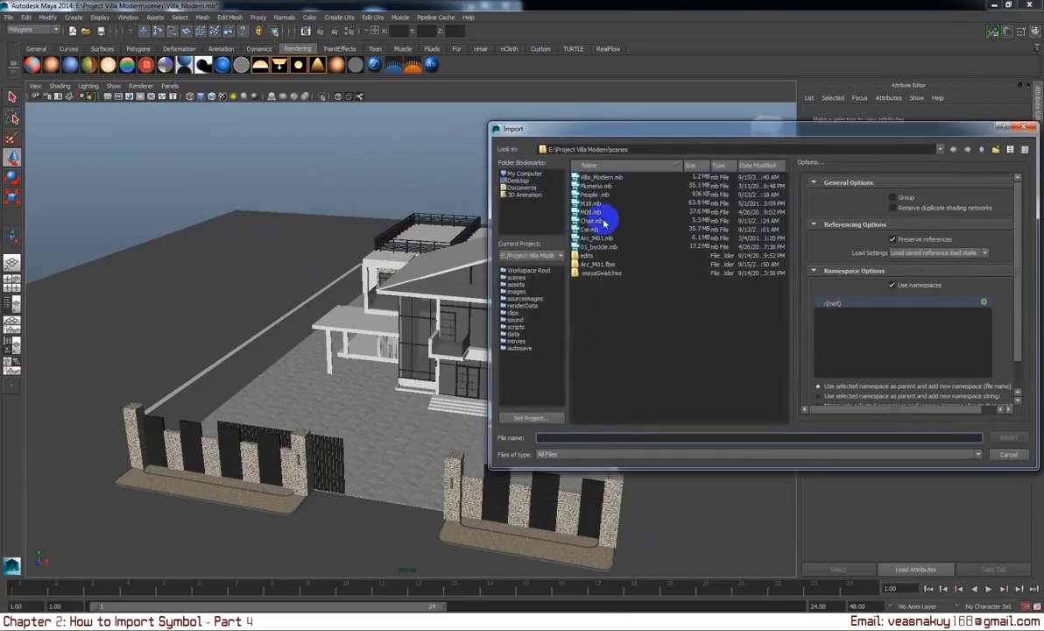
{"action": "left_click", "coordinate": [601, 186]}
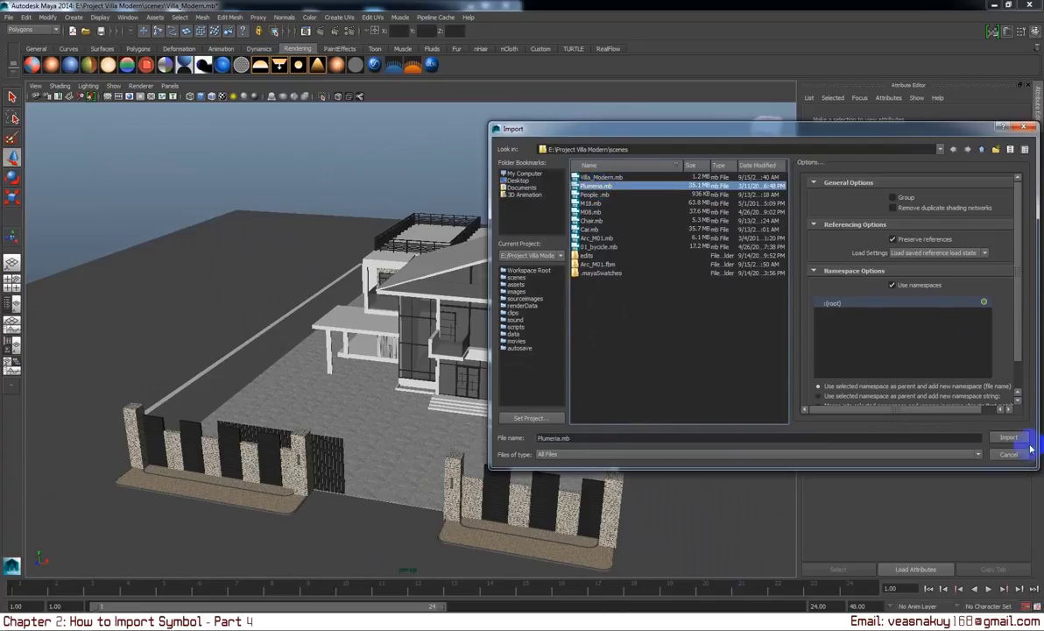
{"action": "left_click", "coordinate": [1018, 436]}
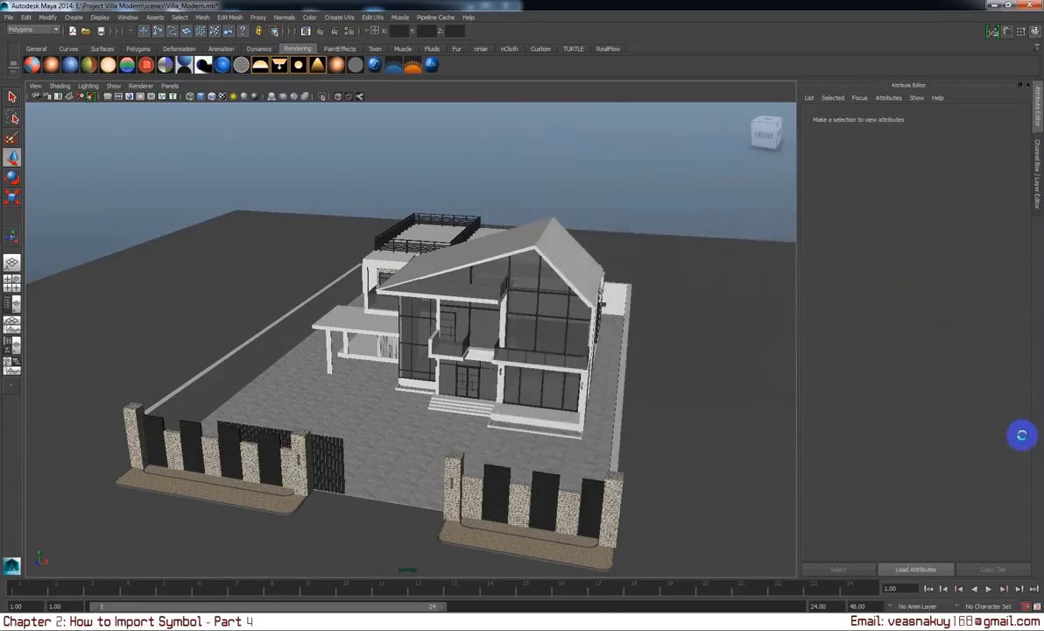
Select the imported plumeria tree and show its transform values in the Channel Box.
{"action": "scroll", "scroll_direction": "down", "scroll_amount": 3}
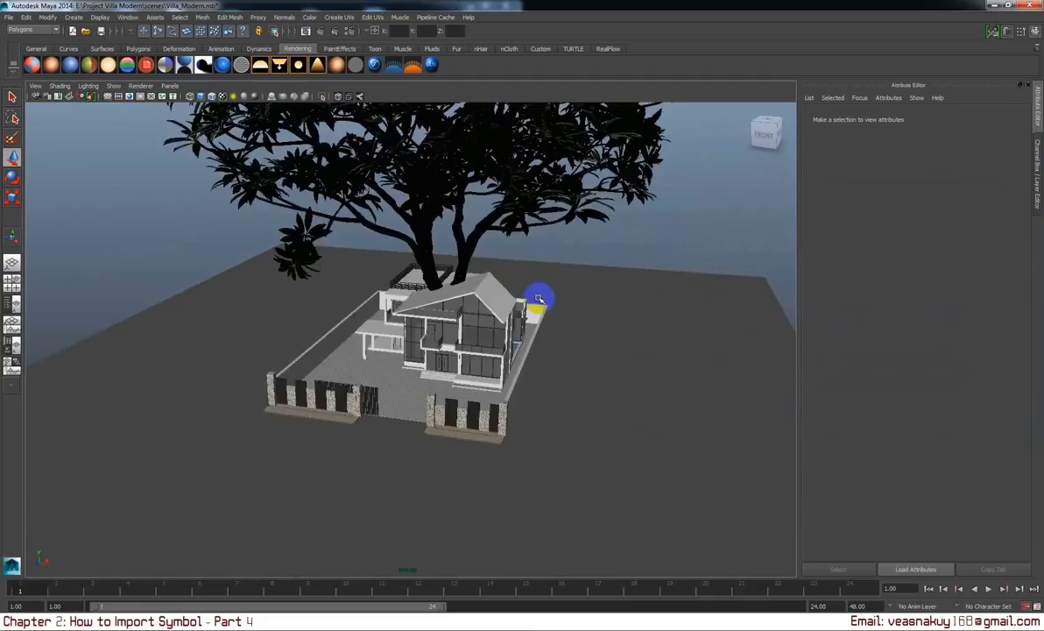
{"action": "scroll", "scroll_direction": "down", "scroll_amount": 3}
{"action": "scroll", "scroll_direction": "up", "scroll_amount": 3}
{"action": "scroll", "scroll_direction": "up", "scroll_amount": 3}
{"action": "scroll", "scroll_direction": "up", "scroll_amount": 3}
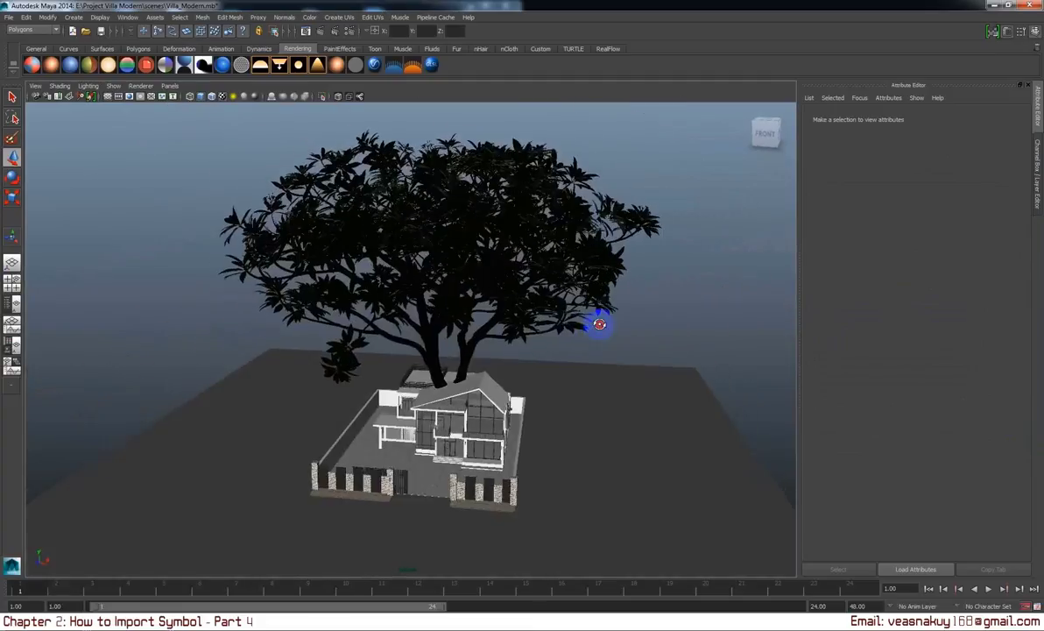
{"action": "scroll", "scroll_direction": "up", "scroll_amount": 3}
{"action": "left_click", "coordinate": [518, 244]}
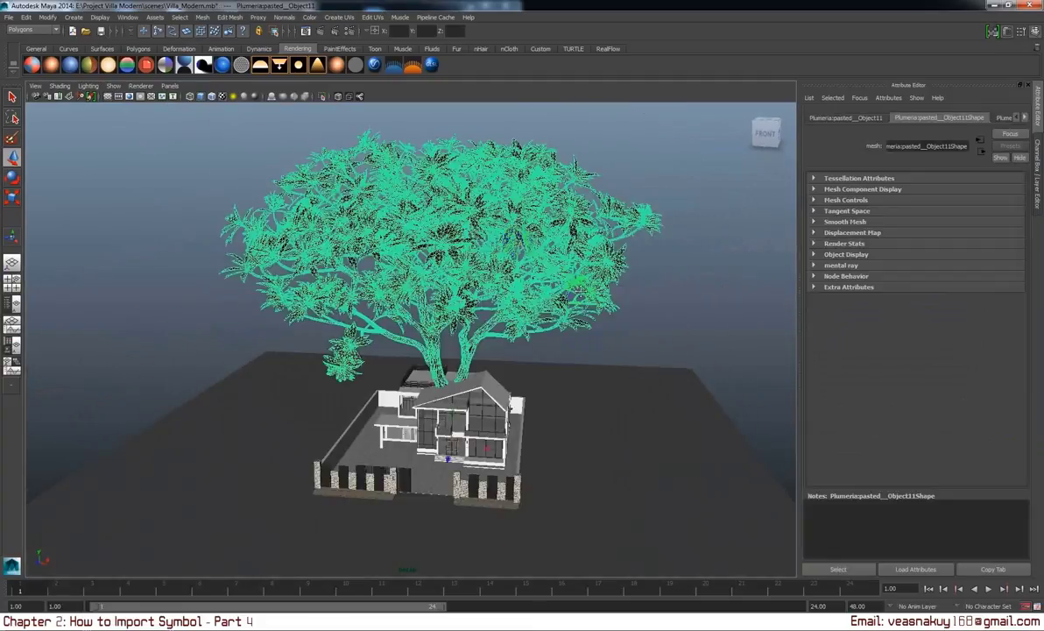
{"action": "left_click_drag", "start_coordinate": [576, 282], "coordinate": [580, 300]}
{"action": "left_click", "coordinate": [1037, 233]}
{"action": "type", "text": "0.05"}
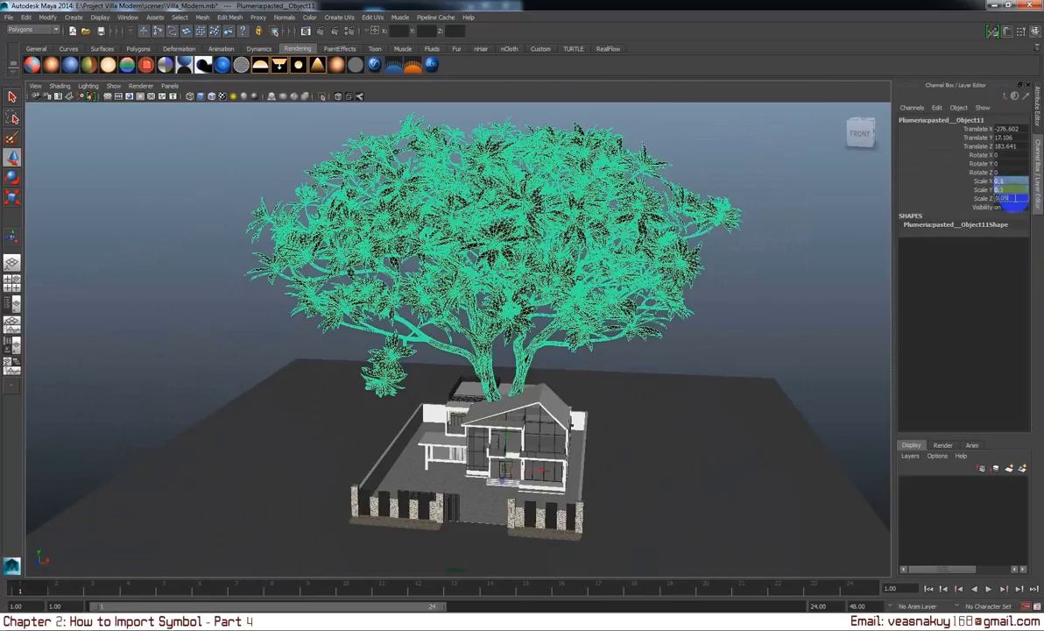
Scale the tree to 0.05, then 0.02 on all axes, and view it beside the pool.
{"action": "key", "text": "Return"}
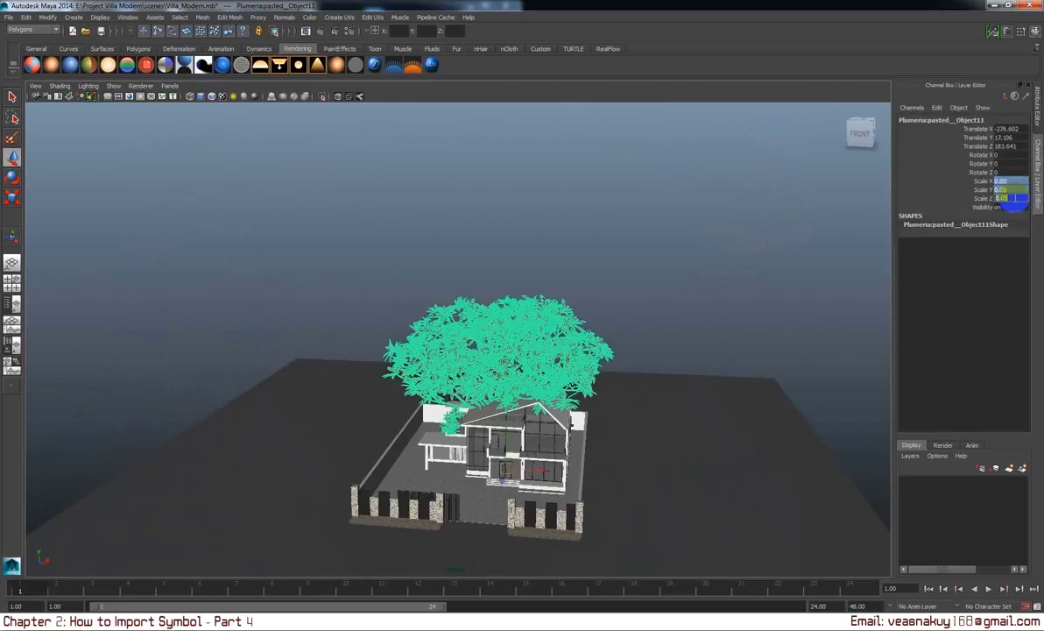
{"action": "key", "text": "Return"}
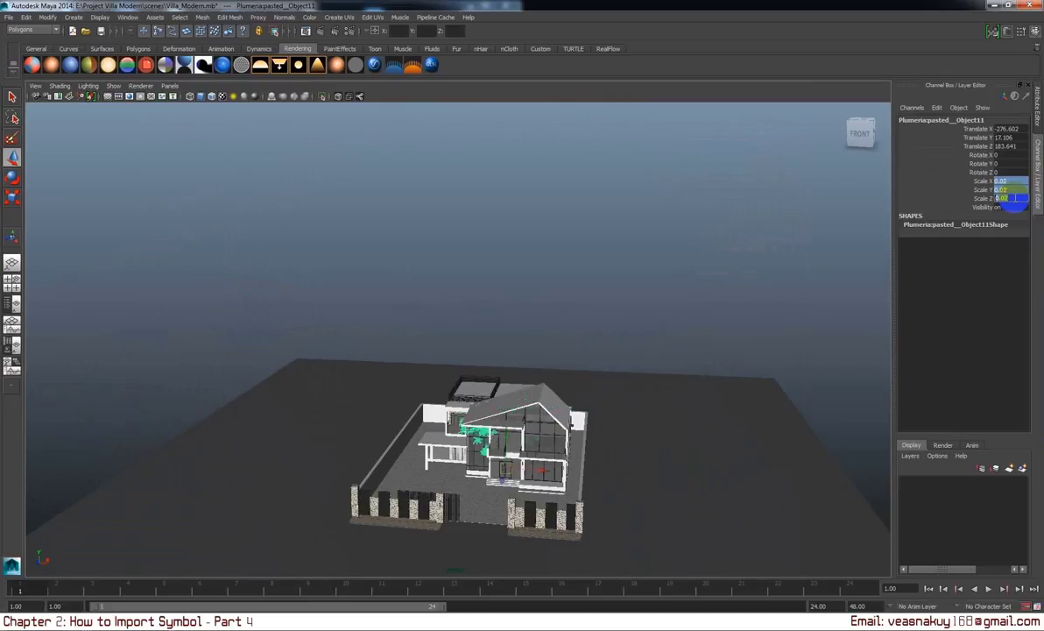
{"action": "left_click_drag", "start_coordinate": [624, 369], "coordinate": [611, 421]}
{"action": "left_click_drag", "start_coordinate": [610, 422], "coordinate": [592, 351]}
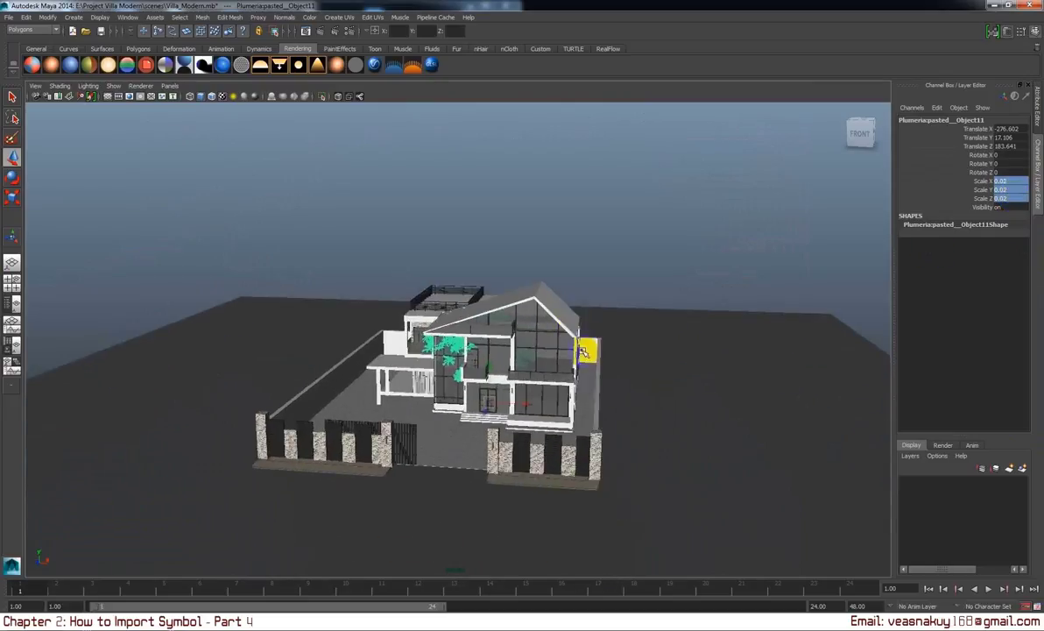
{"action": "left_click_drag", "start_coordinate": [592, 351], "coordinate": [560, 404]}
{"action": "left_click_drag", "start_coordinate": [561, 405], "coordinate": [466, 437]}
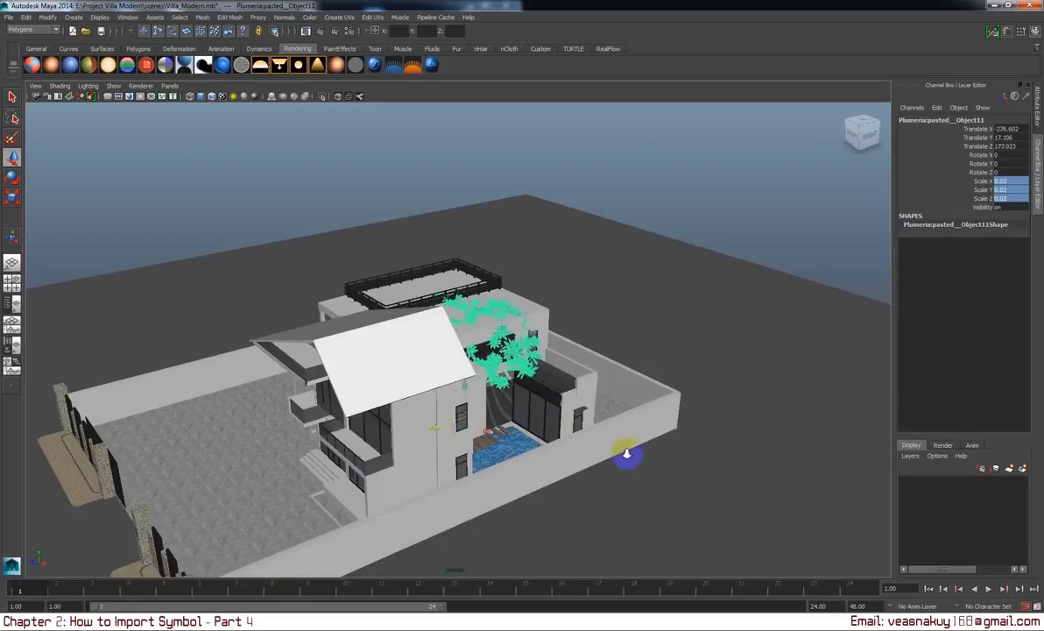
Move the plumeria tree down into the courtyard pool and set its scale to 0.01.
{"action": "left_click_drag", "start_coordinate": [625, 449], "coordinate": [541, 384]}
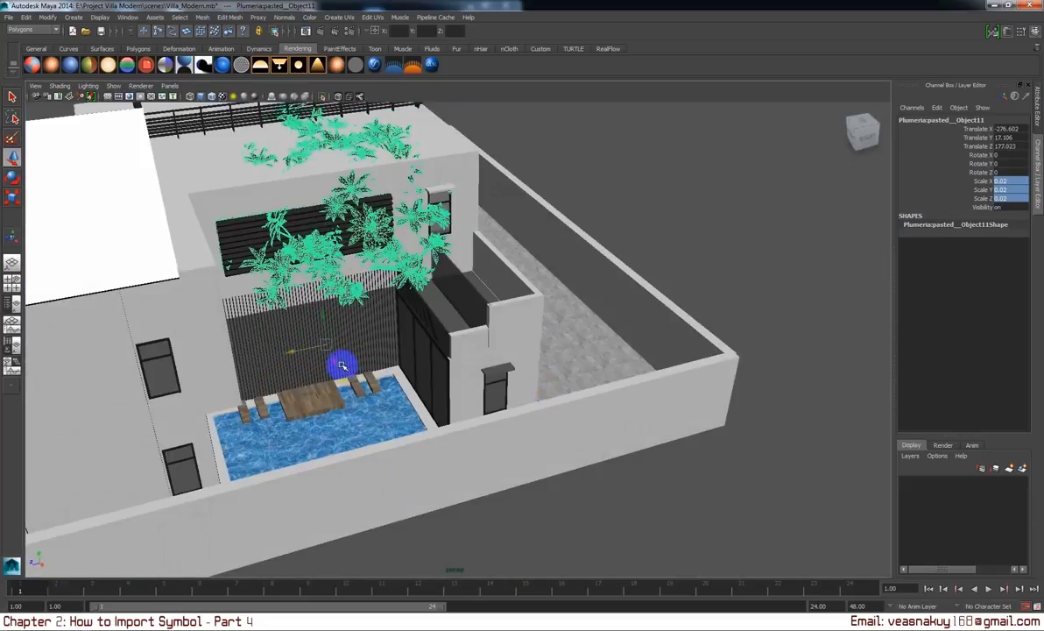
{"action": "left_click", "coordinate": [376, 392]}
{"action": "left_click", "coordinate": [328, 390]}
{"action": "left_click", "coordinate": [338, 366]}
{"action": "left_click_drag", "start_coordinate": [338, 366], "coordinate": [386, 421]}
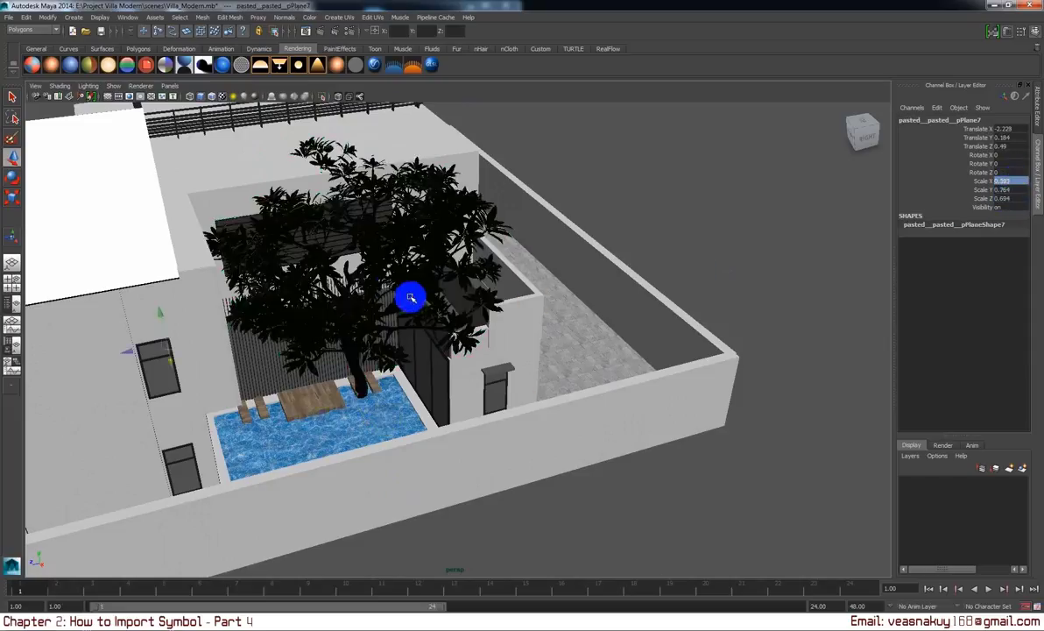
{"action": "left_click_drag", "start_coordinate": [999, 181], "coordinate": [1002, 198]}
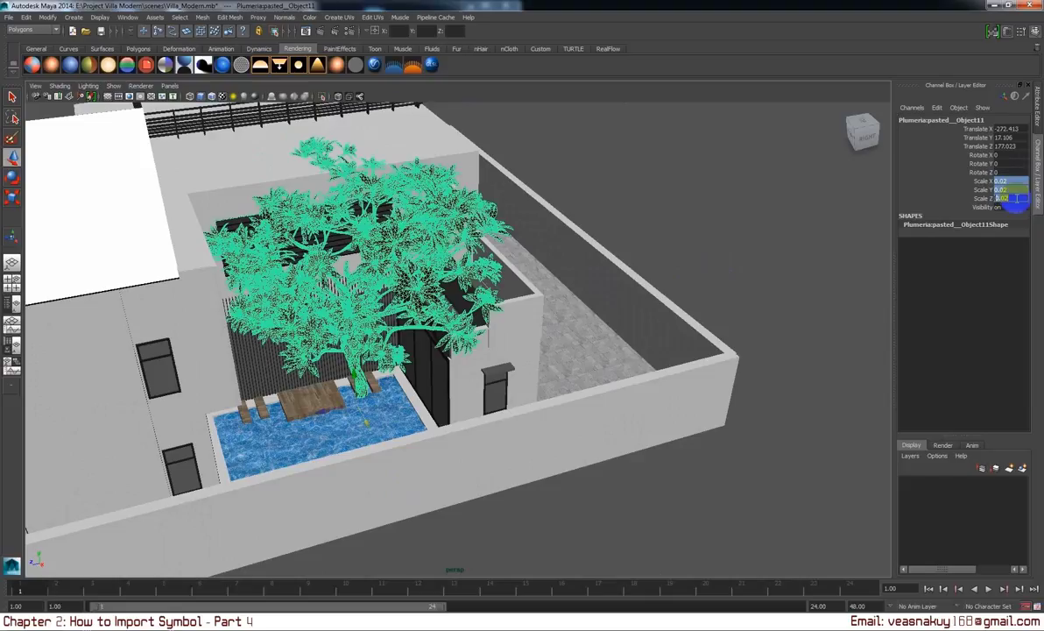
{"action": "type", "text": "1"}
{"action": "key", "text": "Return"}
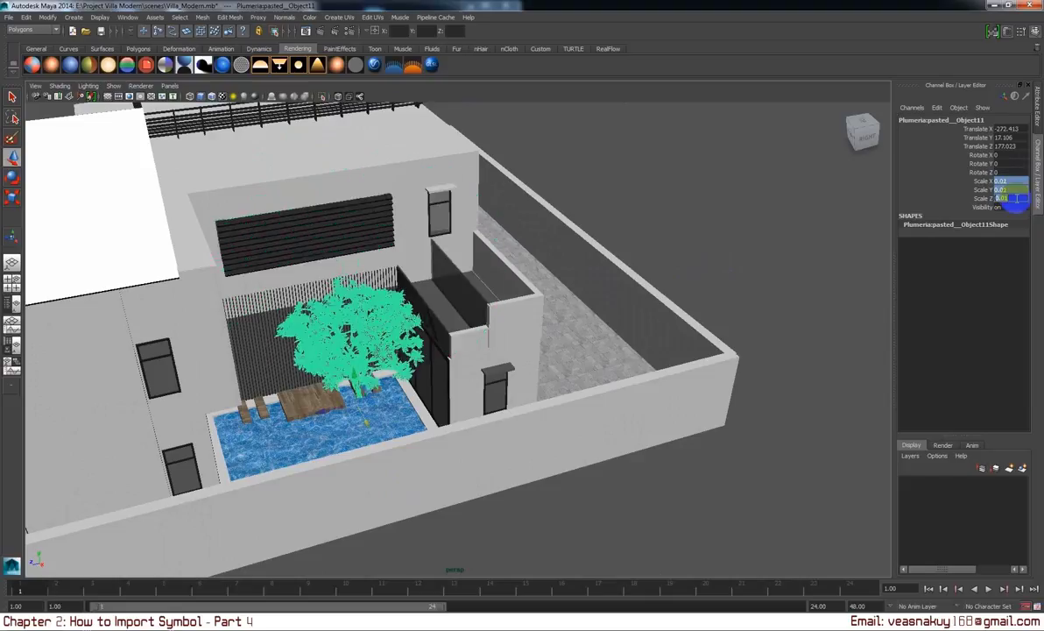
Raise the tree slightly and place its trunk onto the wooden pool deck.
{"action": "left_click_drag", "start_coordinate": [446, 250], "coordinate": [499, 260]}
{"action": "left_click_drag", "start_coordinate": [499, 260], "coordinate": [435, 363]}
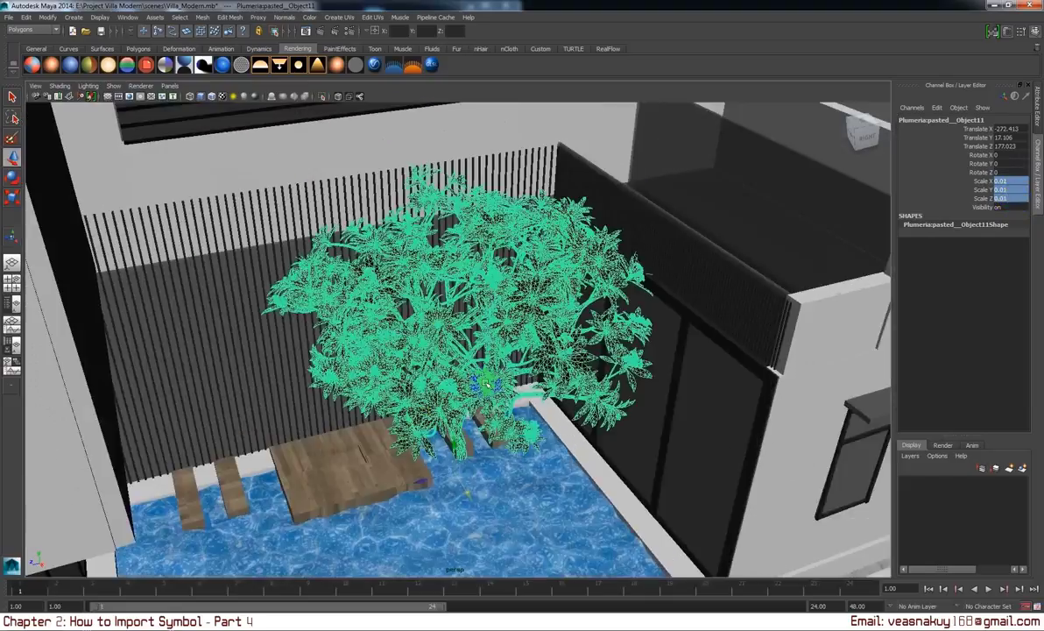
{"action": "left_click_drag", "start_coordinate": [464, 353], "coordinate": [477, 327]}
{"action": "left_click_drag", "start_coordinate": [425, 360], "coordinate": [433, 368]}
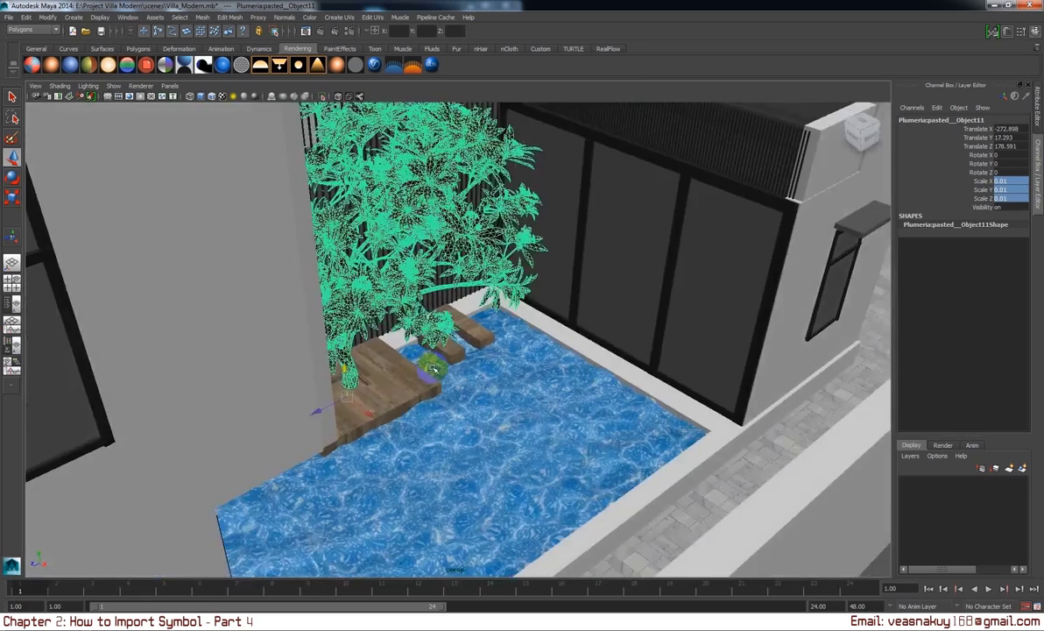
{"action": "scroll", "scroll_direction": "up", "scroll_amount": 3}
{"action": "scroll", "scroll_direction": "up", "scroll_amount": 3}
{"action": "scroll", "scroll_direction": "up", "scroll_amount": 3}
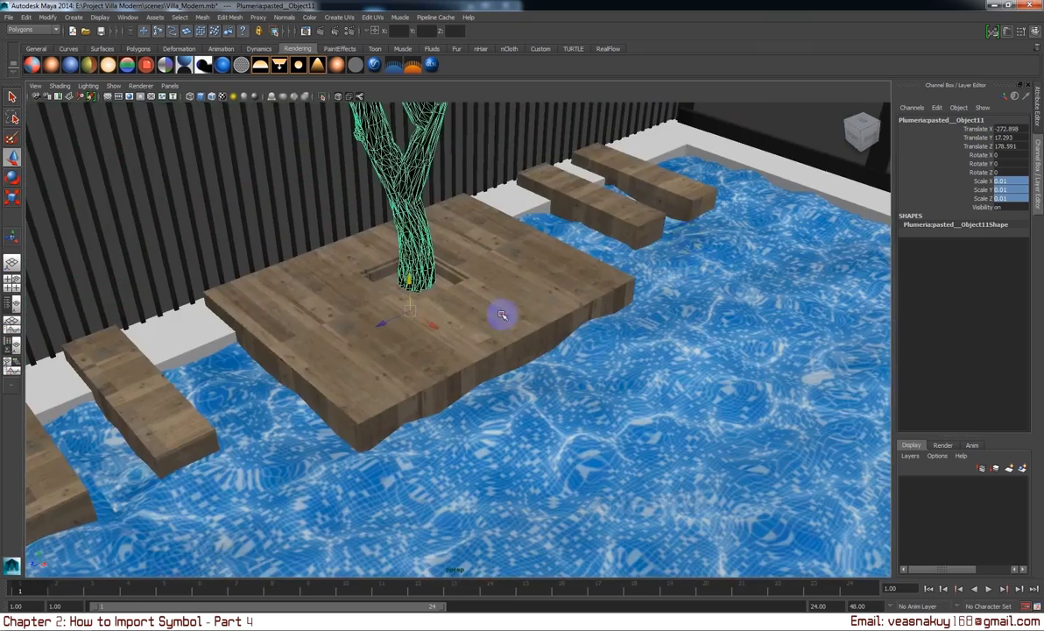
Select and frame the wooden deck, enter vertex mode, and switch to wireframe display.
{"action": "left_click", "coordinate": [502, 315]}
{"action": "key", "text": "f"}
{"action": "left_click_drag", "start_coordinate": [534, 296], "coordinate": [248, 252]}
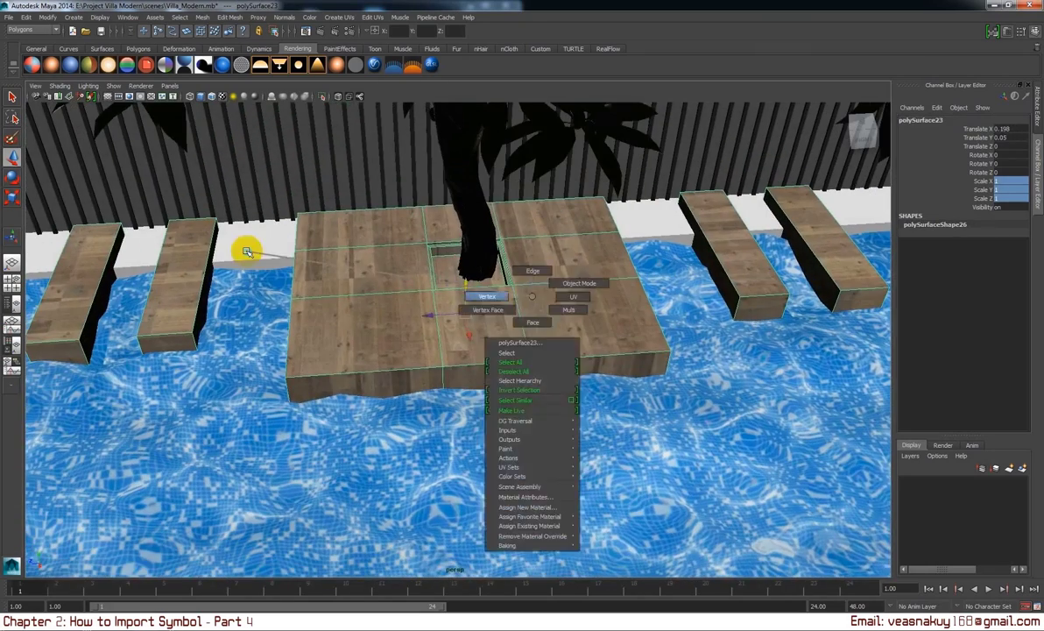
{"action": "scroll", "scroll_direction": "up", "scroll_amount": 3}
{"action": "key", "text": "4"}
{"action": "scroll", "scroll_direction": "up", "scroll_amount": 3}
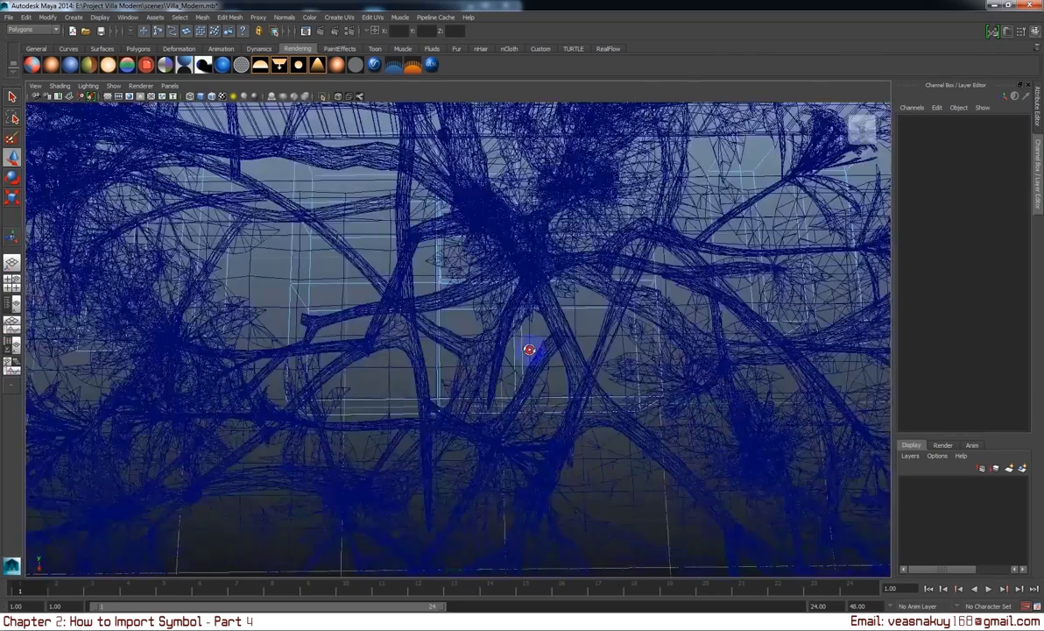
{"action": "left_click_drag", "start_coordinate": [529, 350], "coordinate": [530, 363]}
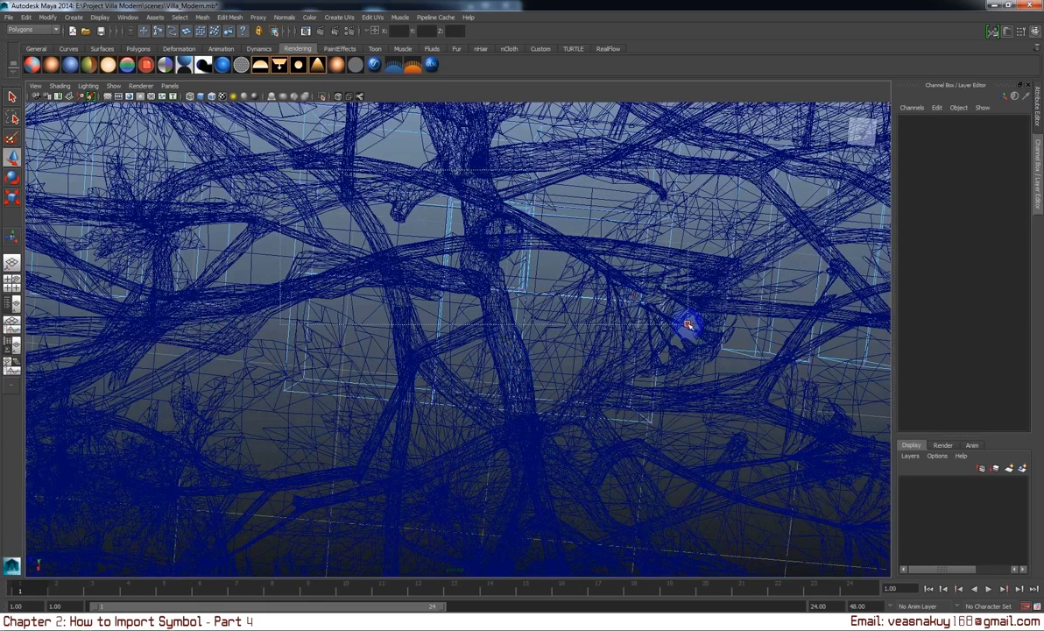
Select the opening's vertices and slide the deck's square hole right and down.
{"action": "left_click", "coordinate": [688, 325]}
{"action": "key", "text": "f"}
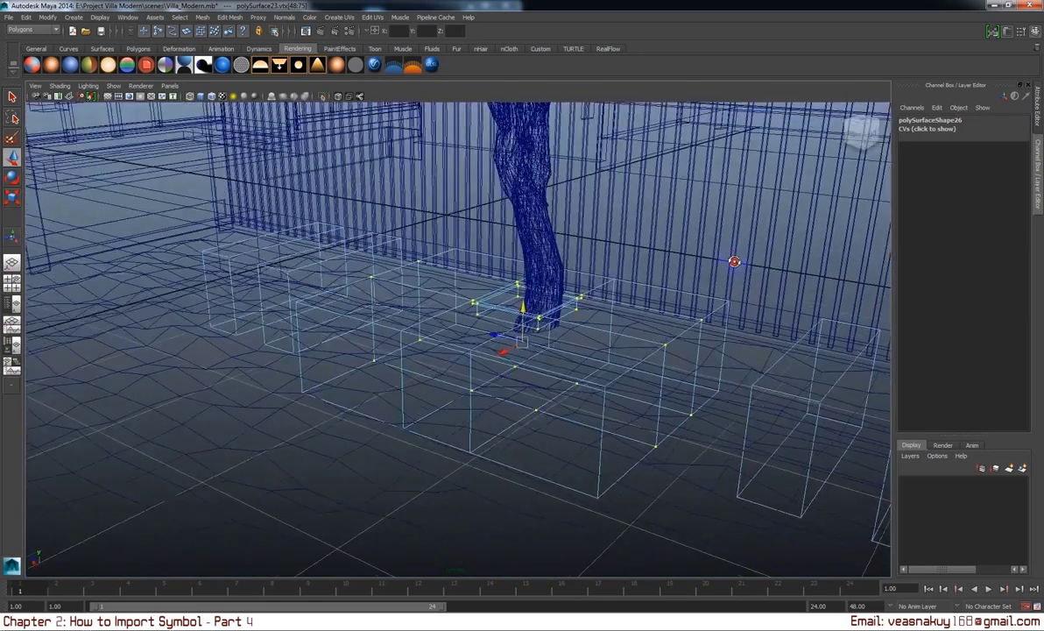
{"action": "left_click_drag", "start_coordinate": [734, 261], "coordinate": [620, 279]}
{"action": "key", "text": "6"}
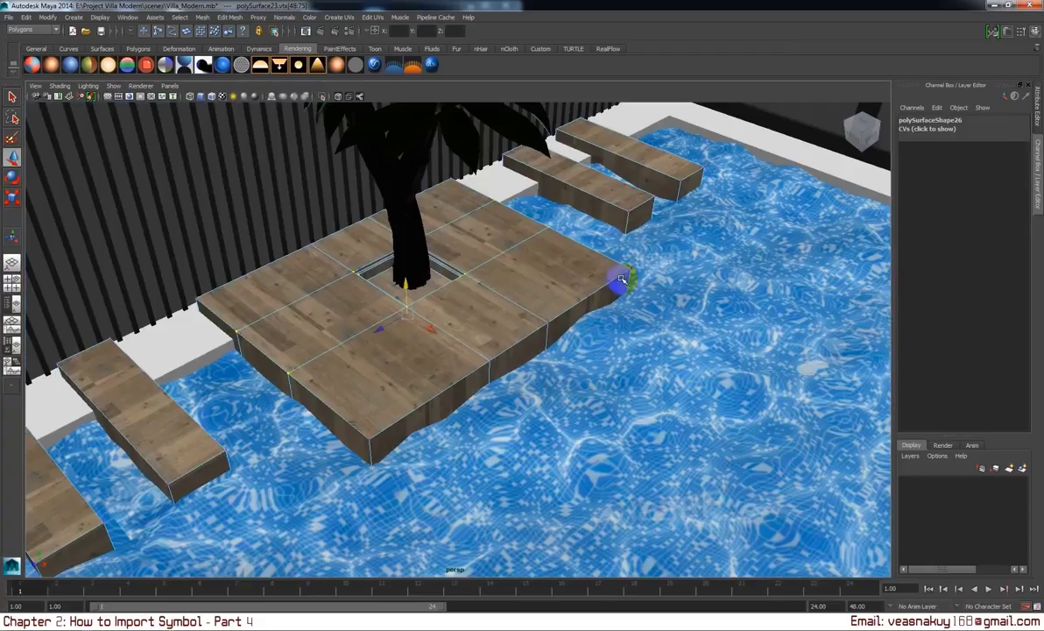
{"action": "left_click_drag", "start_coordinate": [431, 328], "coordinate": [477, 359]}
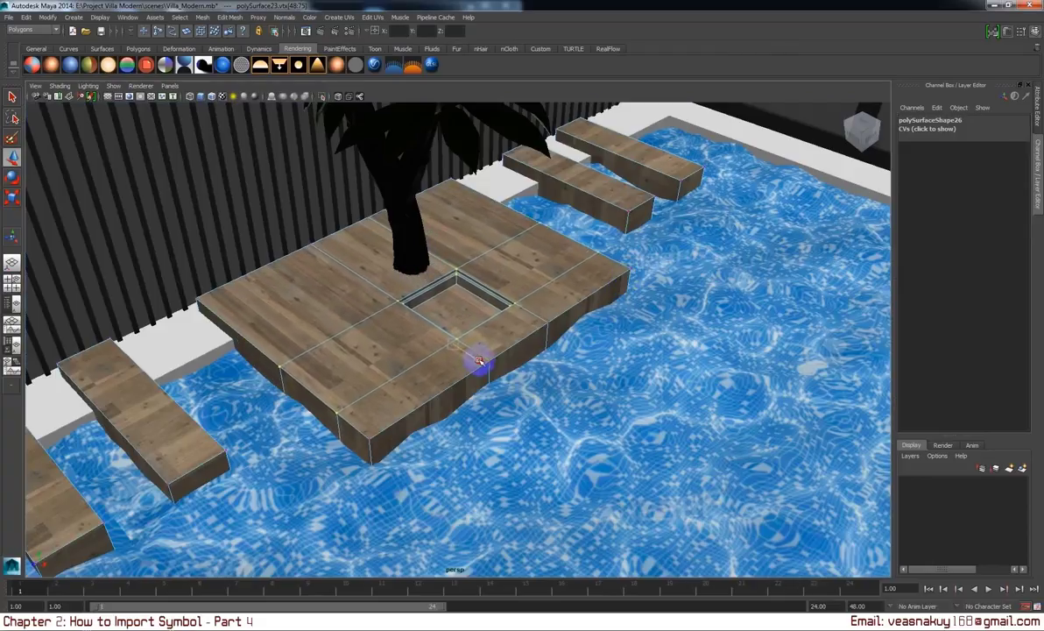
{"action": "left_click", "coordinate": [730, 175]}
{"action": "left_click_drag", "start_coordinate": [613, 232], "coordinate": [419, 186]}
{"action": "left_click", "coordinate": [423, 182]}
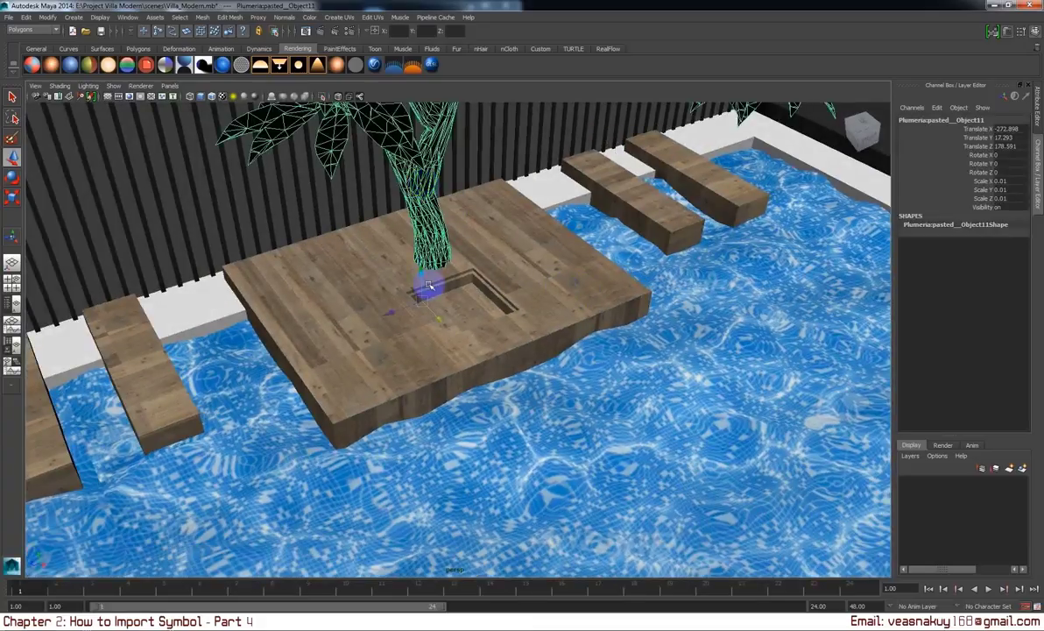
Drop the tree into the deck's hole and raise it to translate -272.465, 17.222, 178.623.
{"action": "left_click_drag", "start_coordinate": [442, 321], "coordinate": [494, 344]}
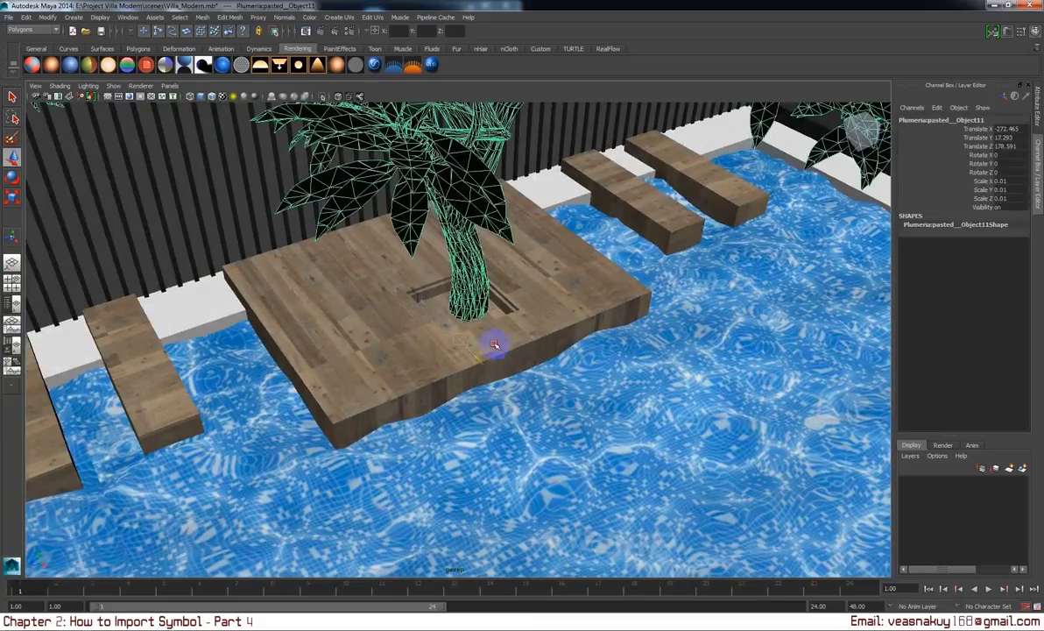
{"action": "left_click_drag", "start_coordinate": [460, 309], "coordinate": [464, 315]}
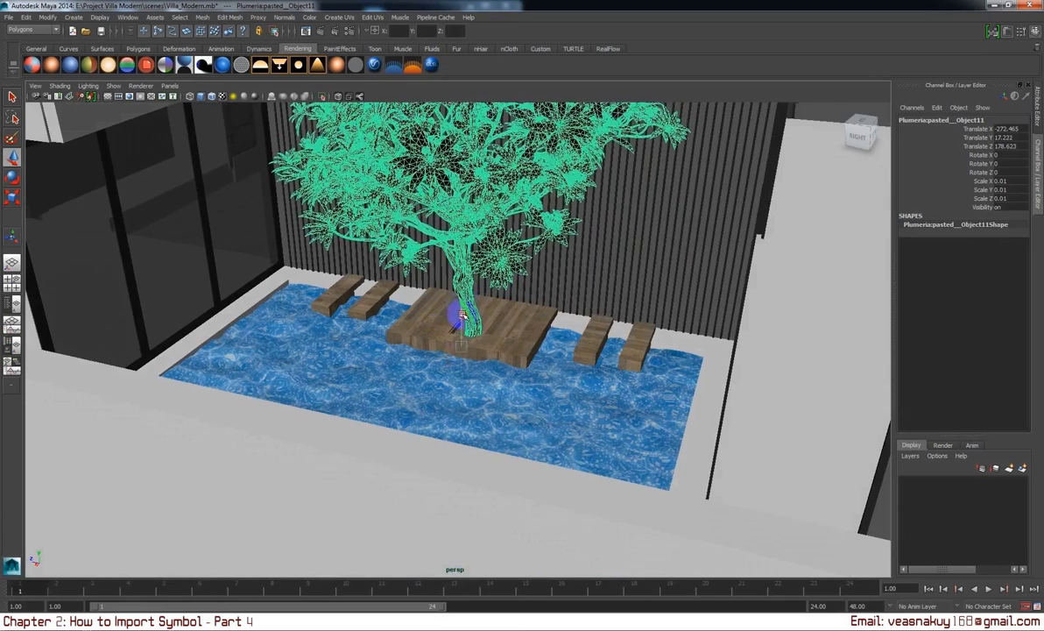
{"action": "scroll", "scroll_direction": "down", "scroll_amount": 3}
{"action": "left_click_drag", "start_coordinate": [466, 321], "coordinate": [523, 351]}
{"action": "left_click_drag", "start_coordinate": [525, 345], "coordinate": [623, 347]}
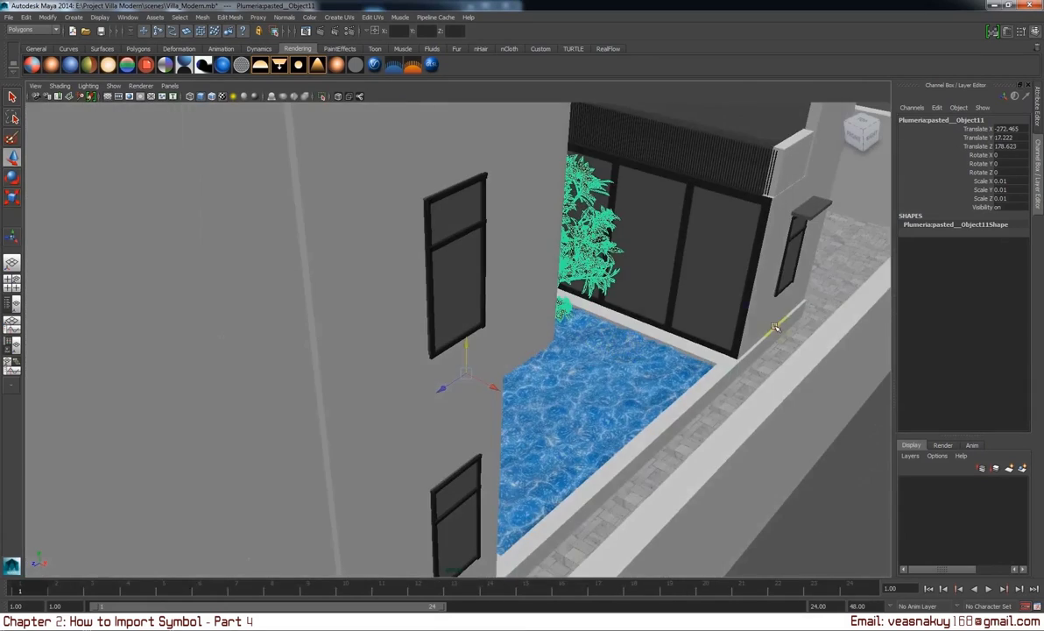
{"action": "left_click_drag", "start_coordinate": [775, 327], "coordinate": [483, 273]}
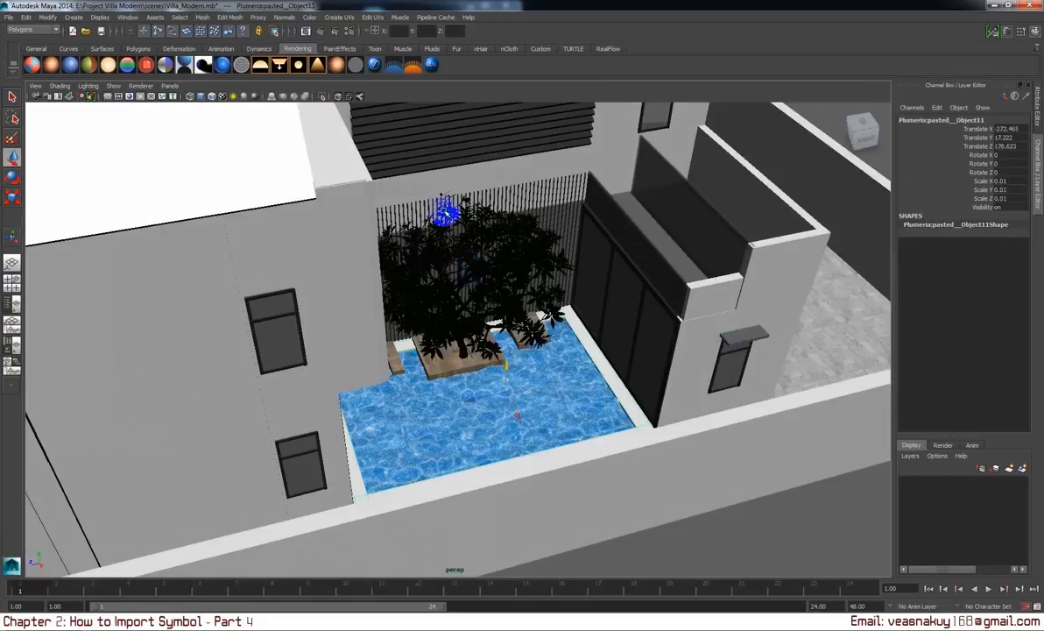
{"action": "left_click", "coordinate": [483, 272]}
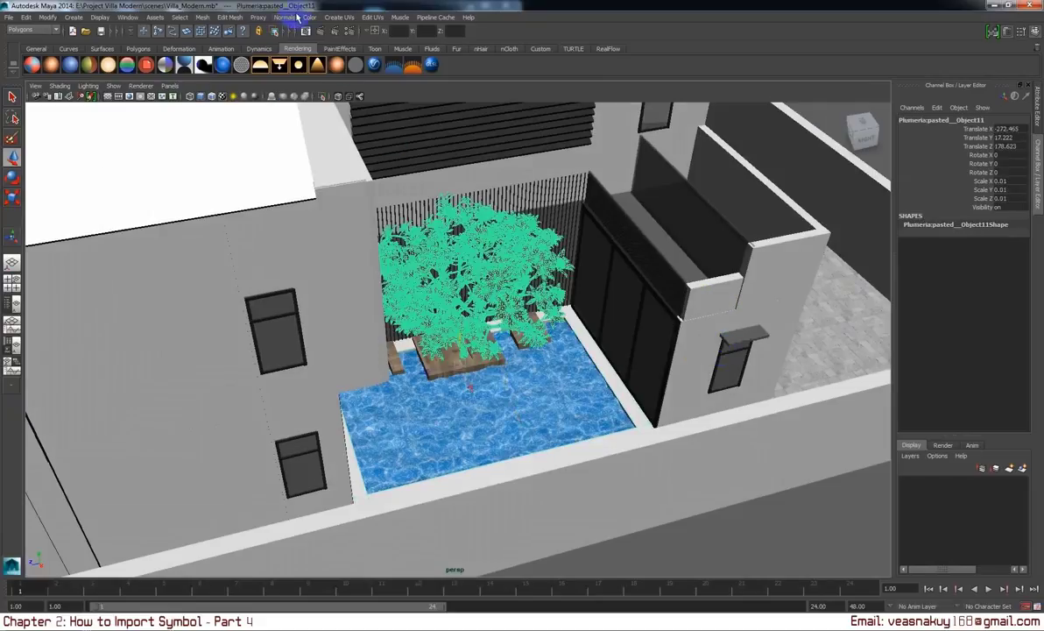
Apply Normals > Reverse to the plumeria tree, adding polyNormal1, then reselect it.
{"action": "left_click", "coordinate": [296, 18]}
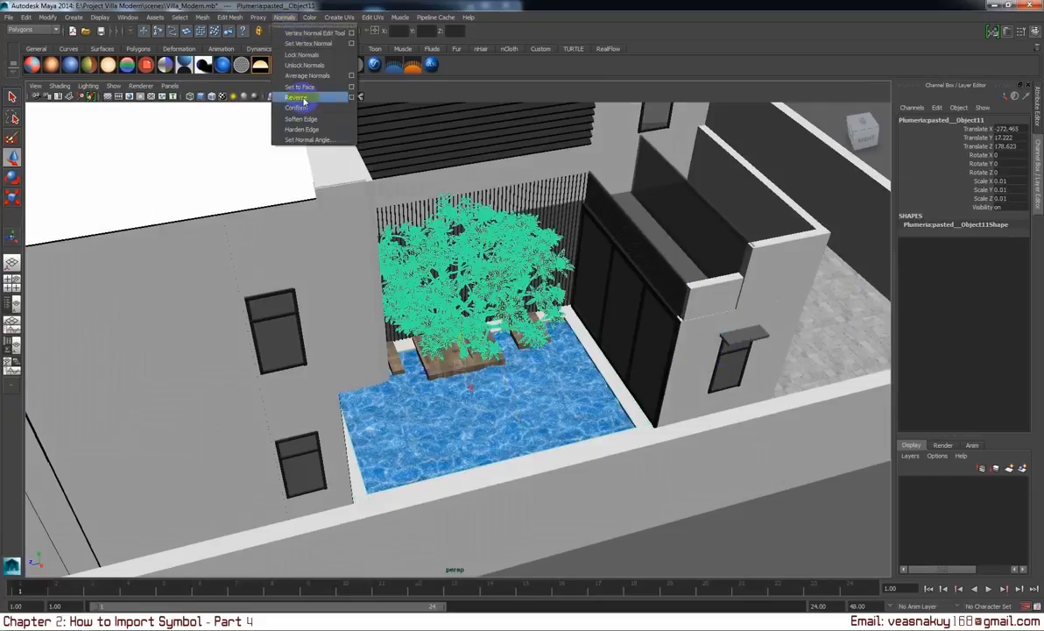
{"action": "left_click", "coordinate": [304, 99]}
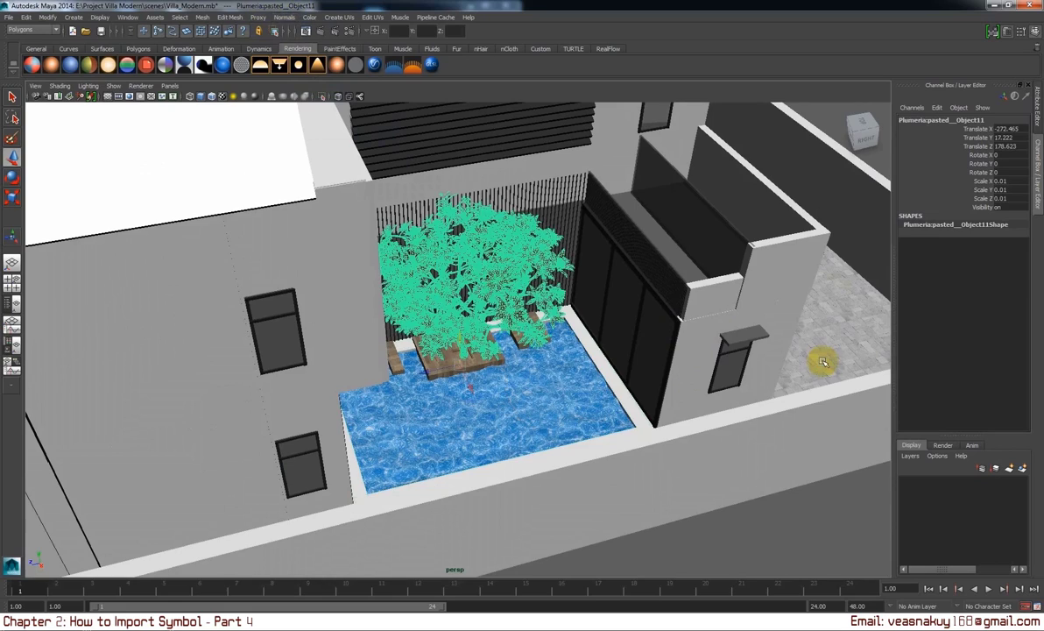
{"action": "key", "text": "ctrl+z"}
{"action": "left_click_drag", "start_coordinate": [741, 354], "coordinate": [368, 219]}
{"action": "left_click", "coordinate": [478, 275]}
{"action": "scroll", "scroll_direction": "down", "scroll_amount": 3}
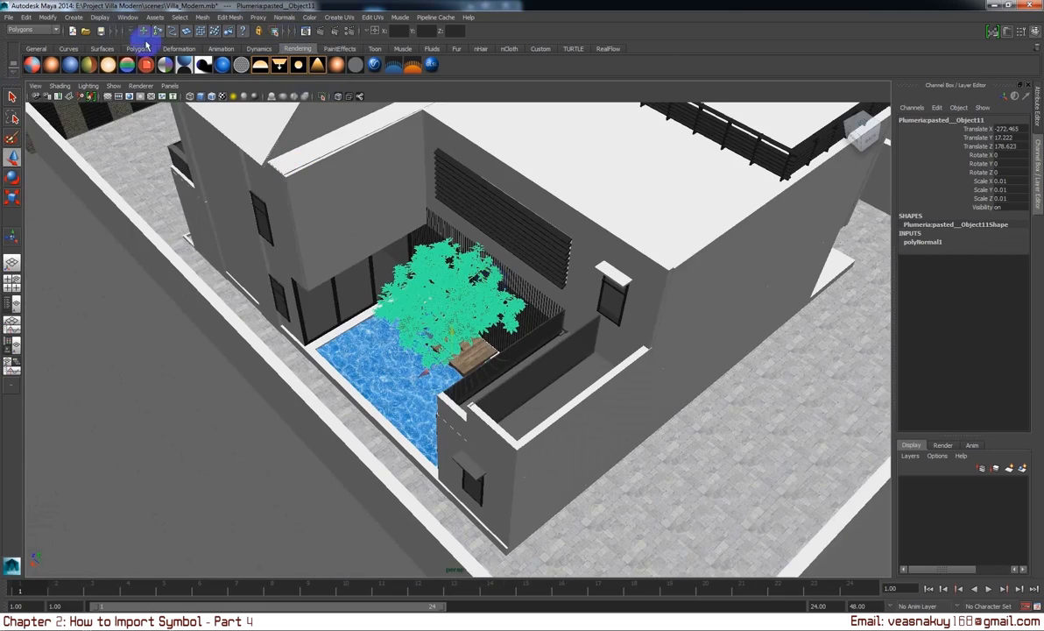
{"action": "key", "text": "f"}
{"action": "left_click_drag", "start_coordinate": [507, 336], "coordinate": [446, 418]}
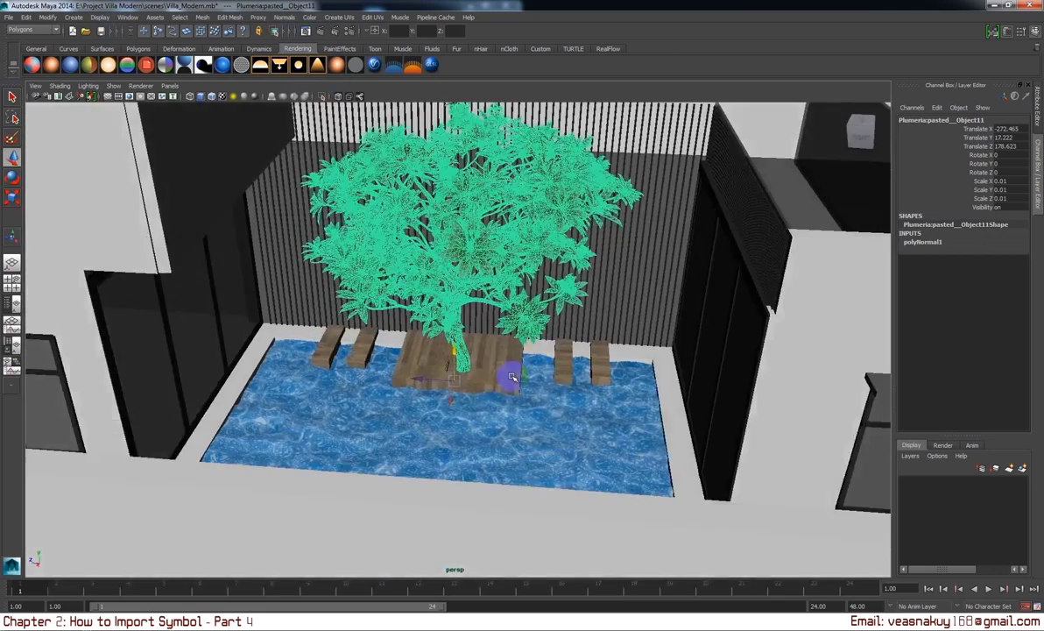
{"action": "scroll", "scroll_direction": "up", "scroll_amount": 3}
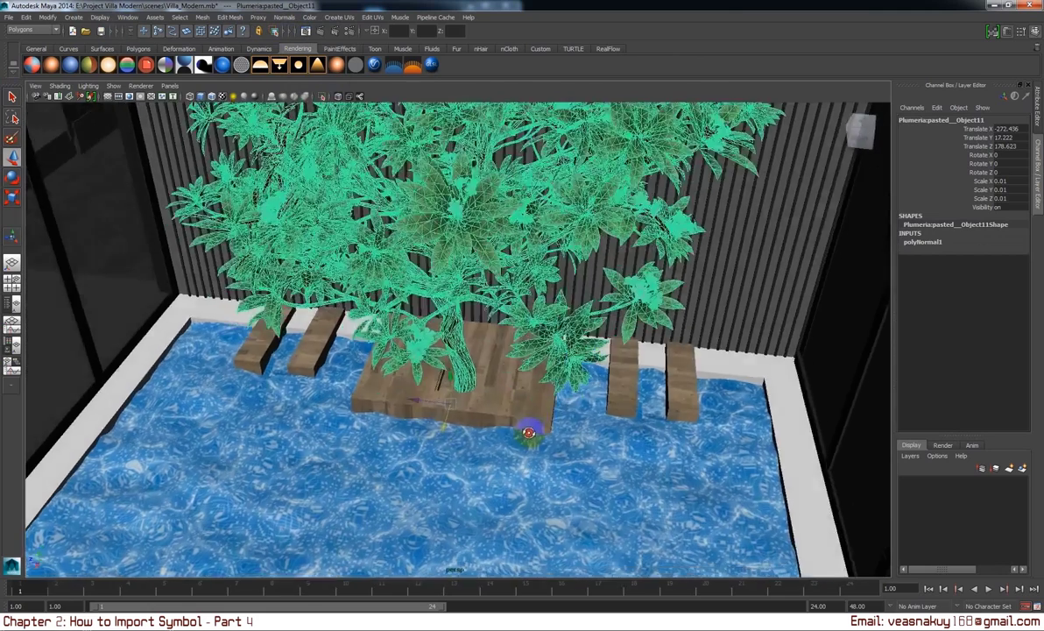
{"action": "scroll", "scroll_direction": "up", "scroll_amount": 3}
{"action": "scroll", "scroll_direction": "up", "scroll_amount": 3}
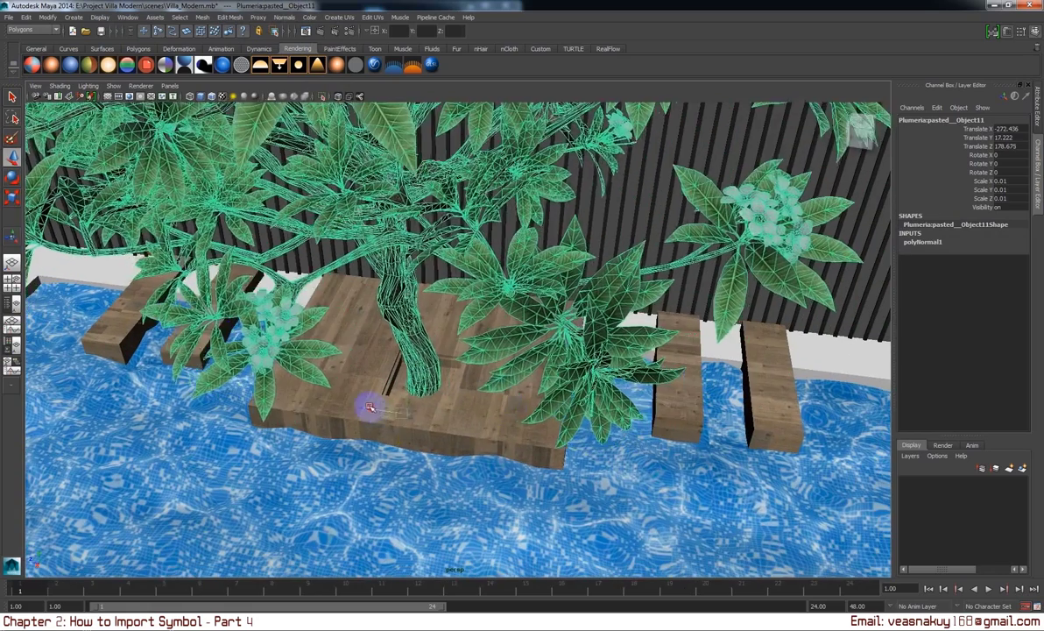
{"action": "scroll", "scroll_direction": "down", "scroll_amount": 3}
{"action": "left_click_drag", "start_coordinate": [491, 396], "coordinate": [634, 338]}
{"action": "left_click", "coordinate": [573, 396]}
{"action": "scroll", "scroll_direction": "up", "scroll_amount": 3}
{"action": "scroll", "scroll_direction": "up", "scroll_amount": 3}
{"action": "left_click", "coordinate": [676, 322]}
{"action": "key", "text": "ctrl+1"}
{"action": "key", "text": "ctrl+1"}
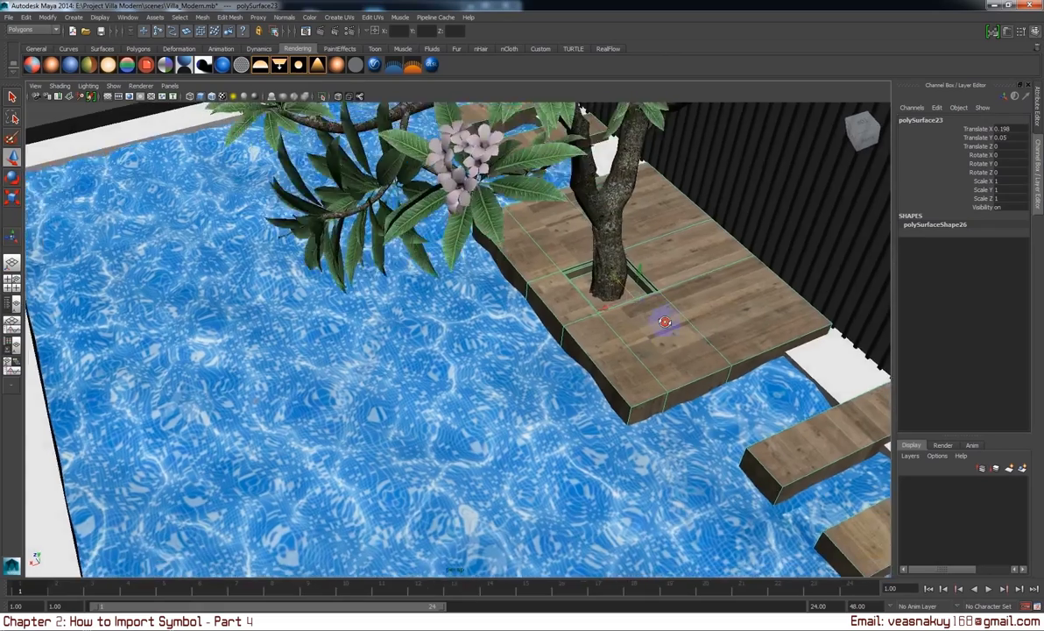
{"action": "right_click", "coordinate": [670, 314]}
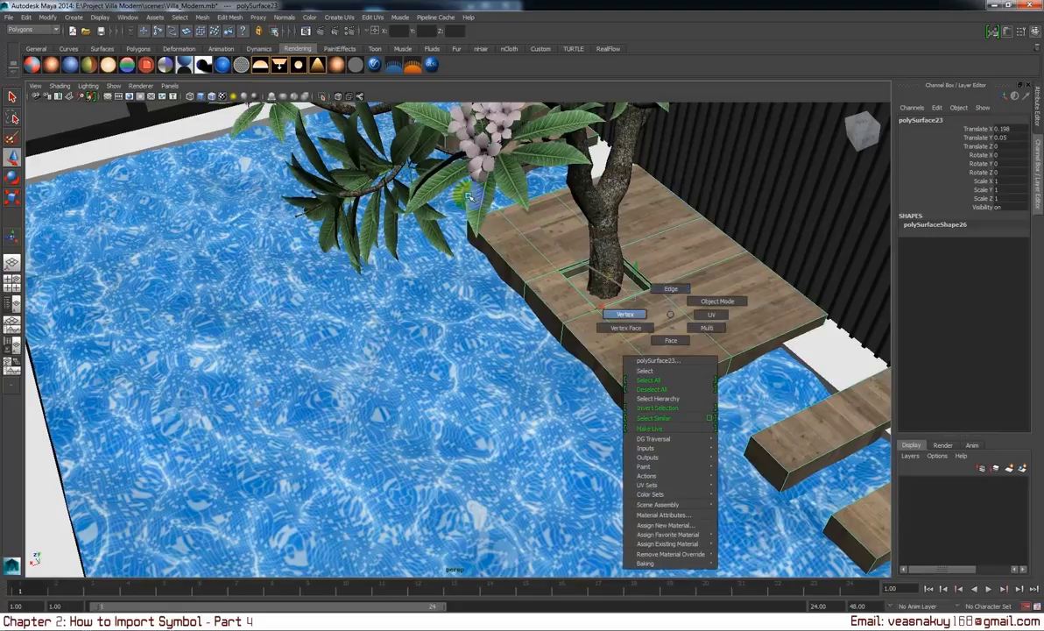
{"action": "left_click", "coordinate": [470, 197]}
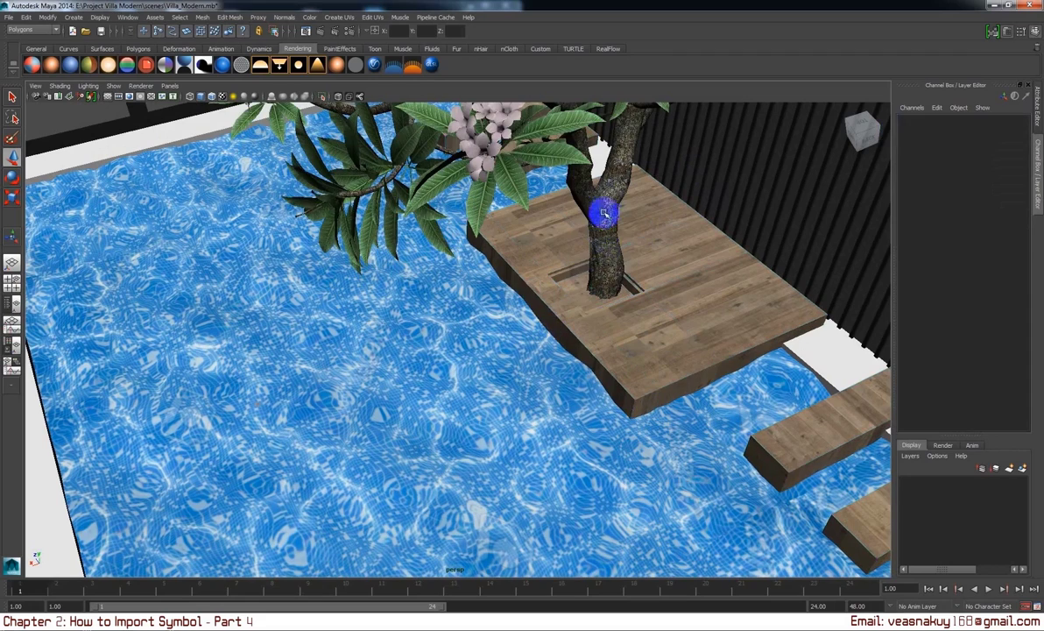
{"action": "left_click", "coordinate": [589, 227]}
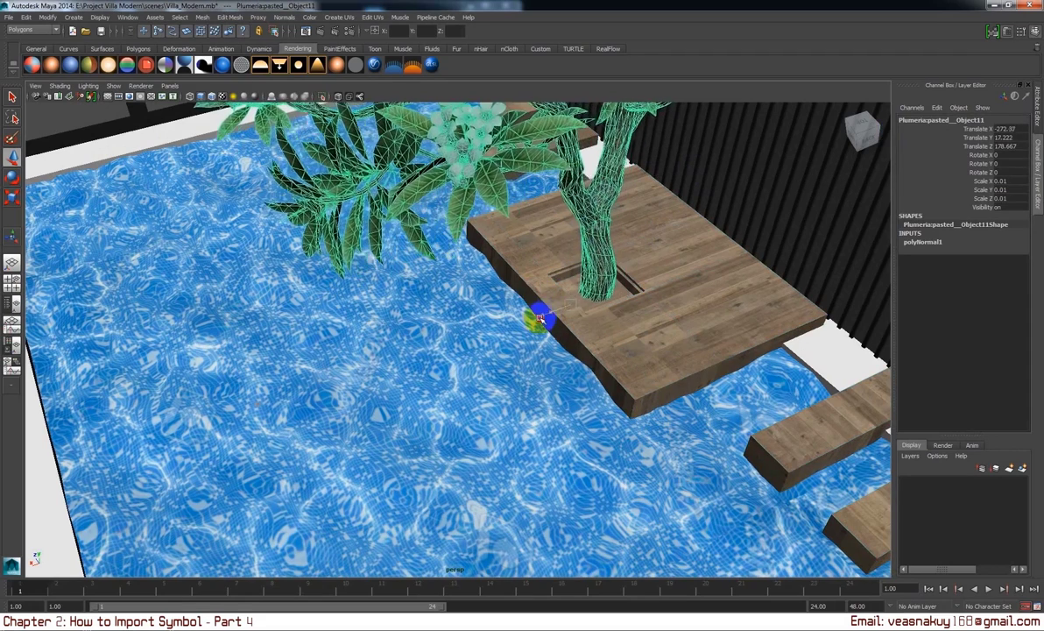
{"action": "left_click_drag", "start_coordinate": [638, 321], "coordinate": [725, 289]}
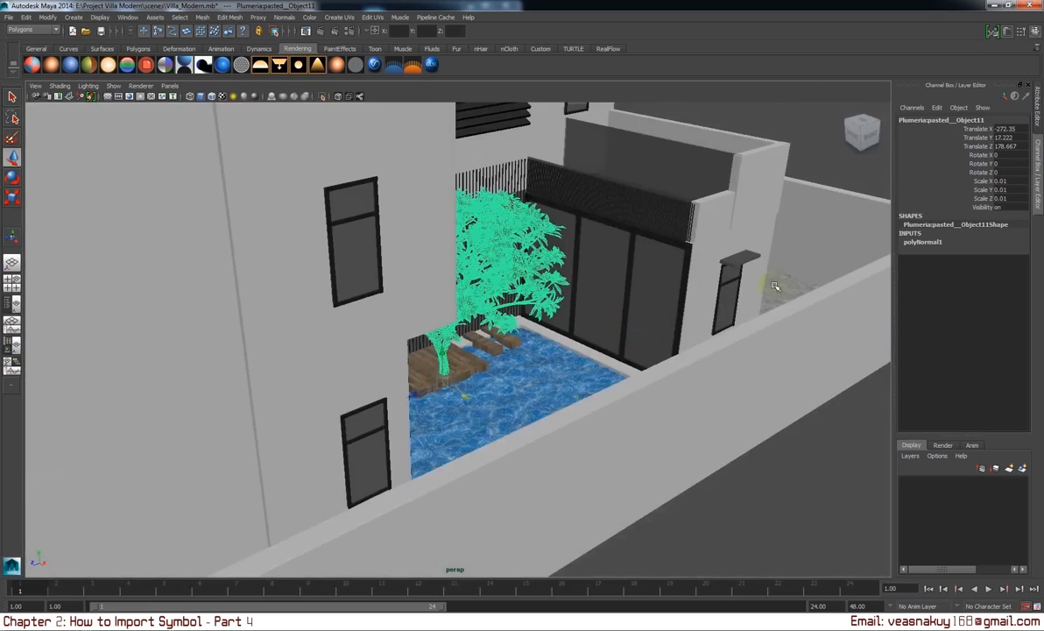
{"action": "left_click", "coordinate": [762, 333]}
{"action": "left_click_drag", "start_coordinate": [762, 333], "coordinate": [580, 349]}
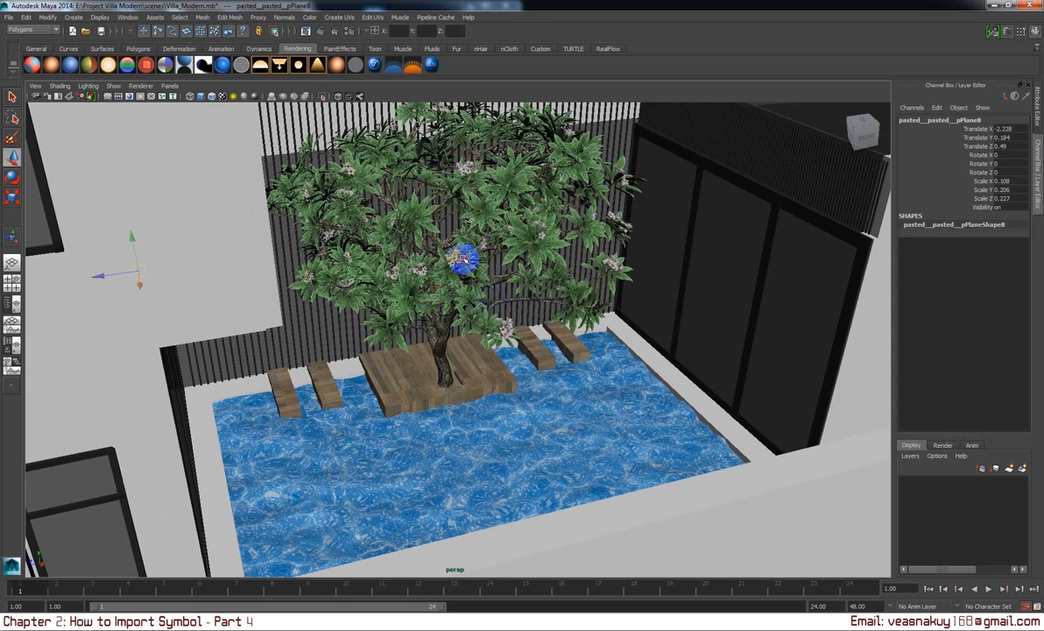
{"action": "left_click", "coordinate": [463, 259]}
{"action": "scroll", "scroll_direction": "down", "scroll_amount": 3}
{"action": "left_click_drag", "start_coordinate": [463, 259], "coordinate": [512, 339]}
{"action": "left_click", "coordinate": [487, 293]}
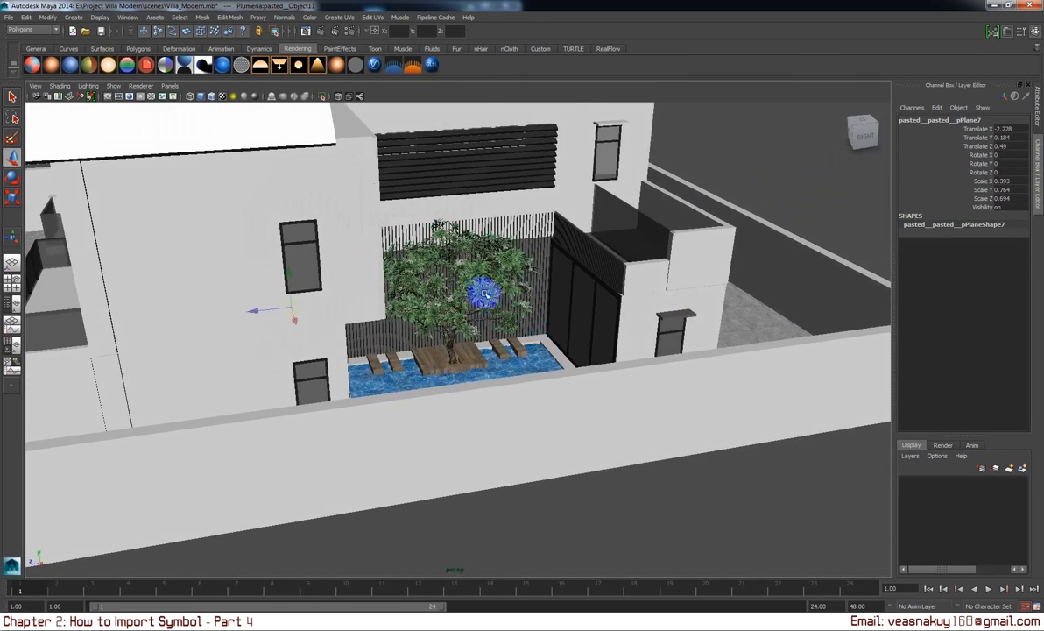
{"action": "scroll", "scroll_direction": "up", "scroll_amount": 3}
{"action": "left_click", "coordinate": [538, 326]}
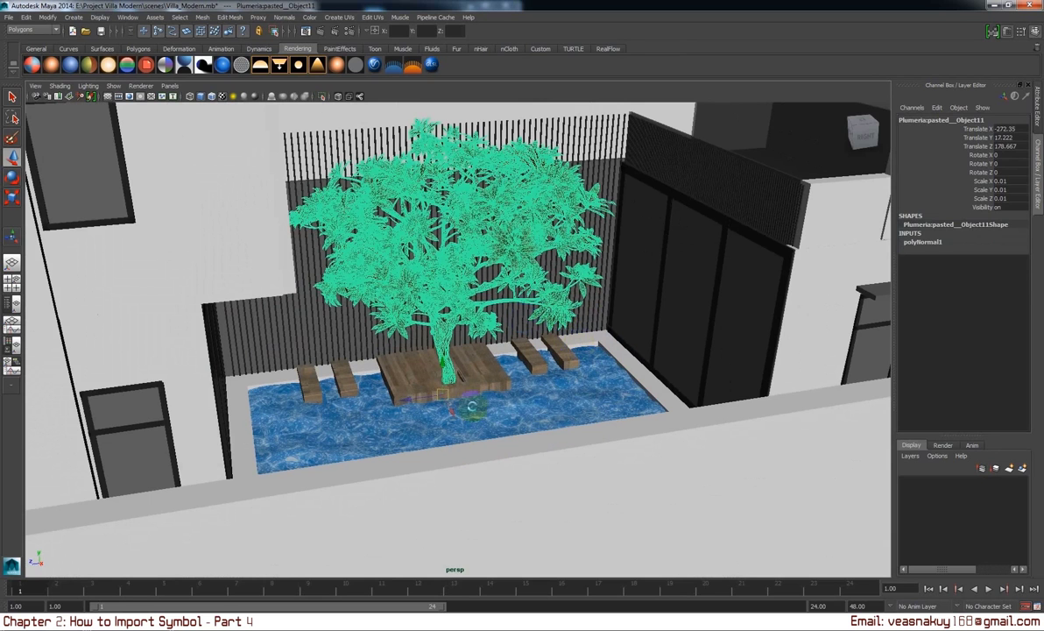
Slide the second tree along the sidewalk and lower its trunk to pavement level.
{"action": "scroll", "scroll_direction": "down", "scroll_amount": 3}
{"action": "left_click", "coordinate": [221, 340]}
{"action": "left_click_drag", "start_coordinate": [112, 430], "coordinate": [443, 429]}
{"action": "left_click_drag", "start_coordinate": [500, 450], "coordinate": [476, 243]}
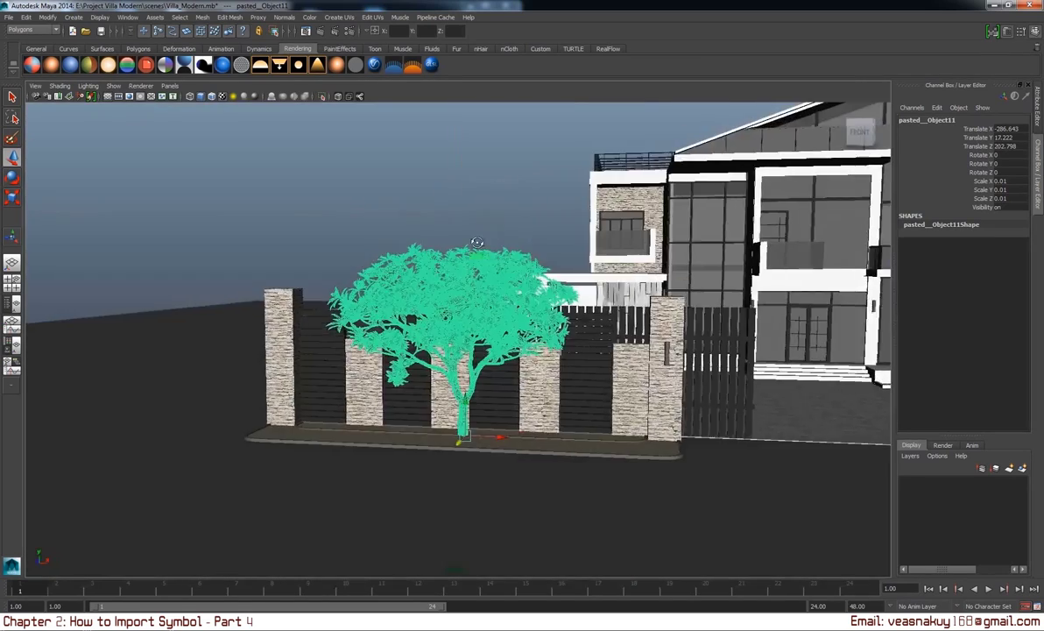
{"action": "left_click_drag", "start_coordinate": [477, 243], "coordinate": [445, 310]}
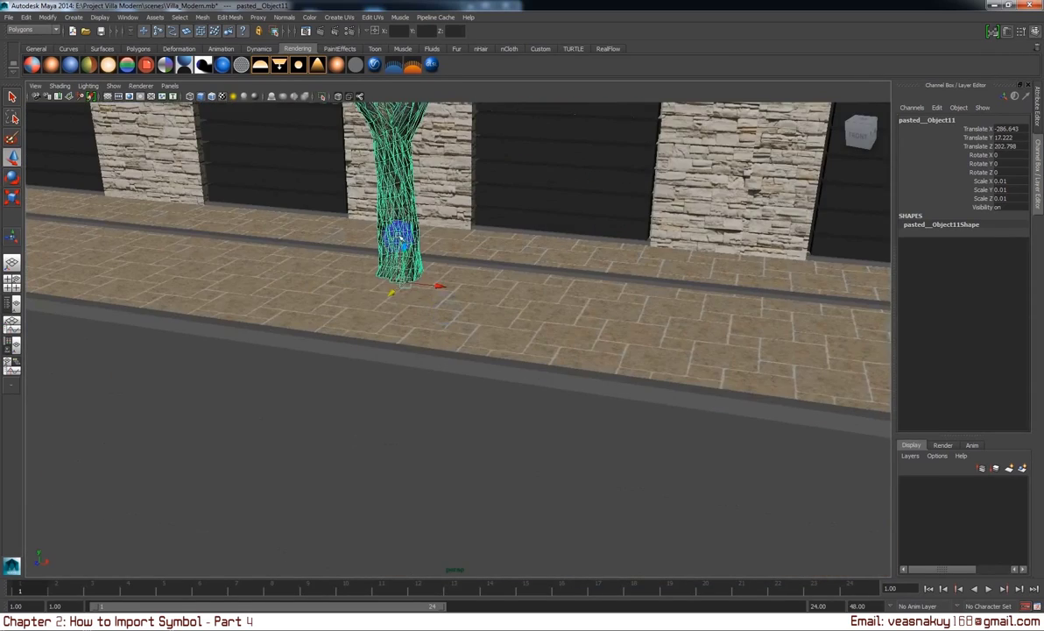
{"action": "left_click_drag", "start_coordinate": [399, 237], "coordinate": [407, 294]}
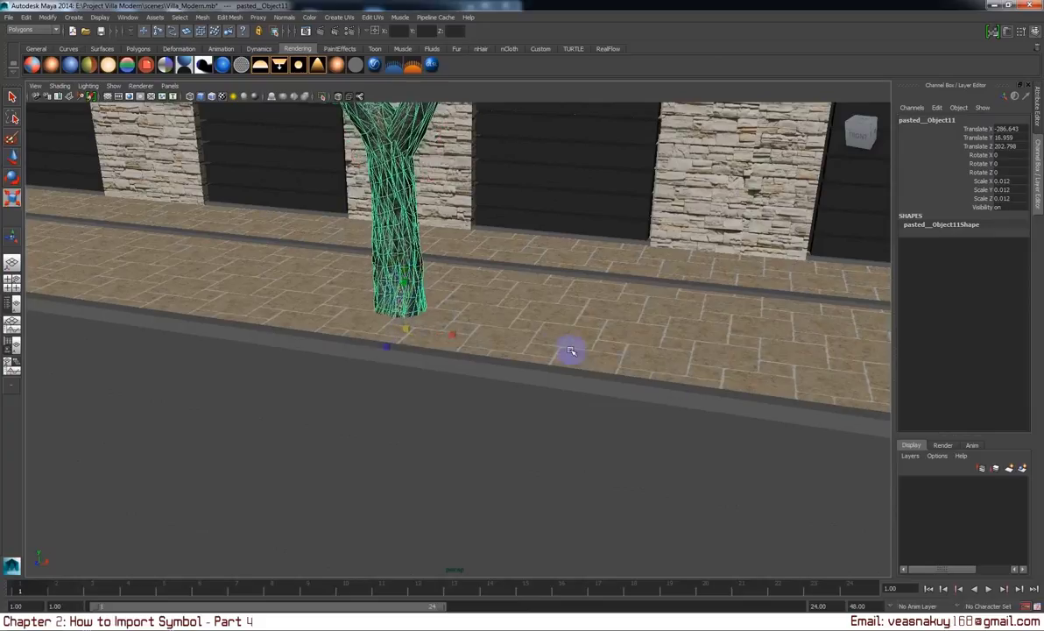
Enlarge the sidewalk tree slightly to a scale of 0.014.
{"action": "scroll", "scroll_direction": "down", "scroll_amount": 3}
{"action": "left_click_drag", "start_coordinate": [555, 346], "coordinate": [544, 334]}
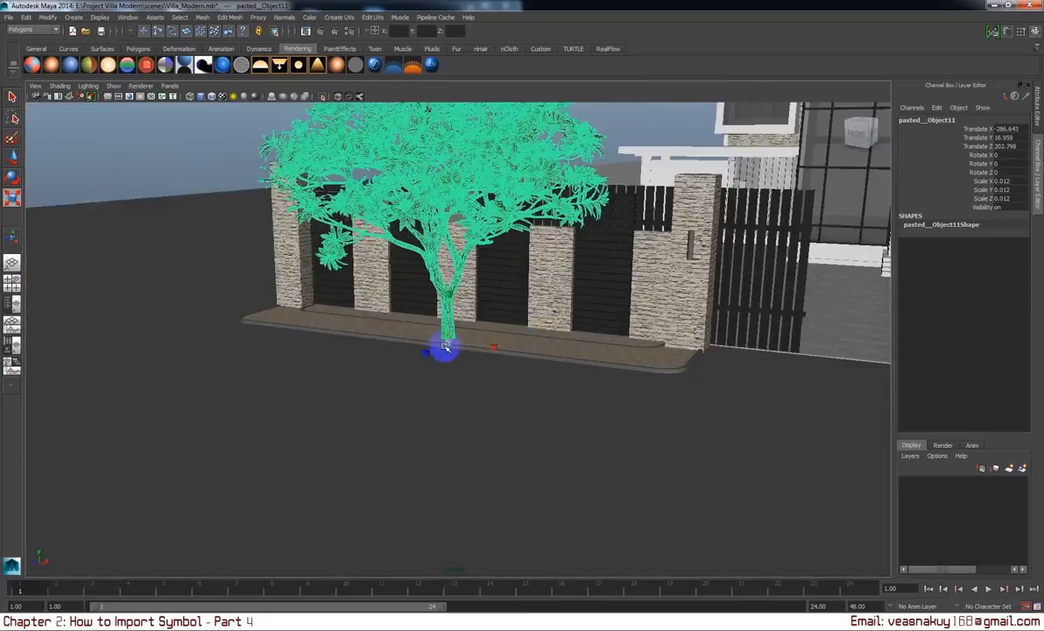
{"action": "left_click_drag", "start_coordinate": [445, 347], "coordinate": [459, 345]}
{"action": "left_click_drag", "start_coordinate": [459, 344], "coordinate": [548, 369]}
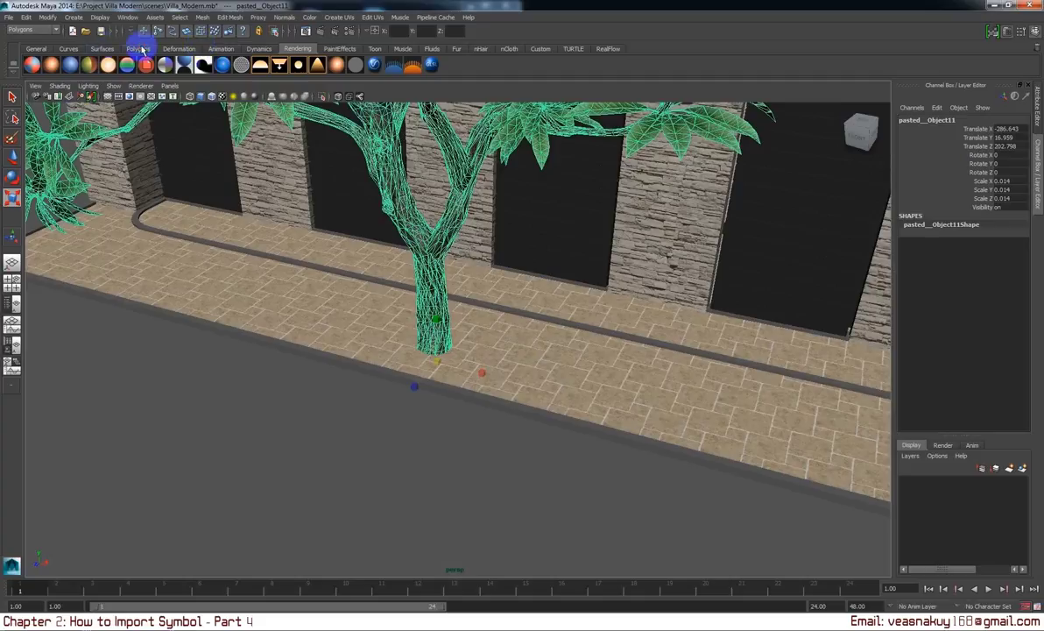
Select the flat box at the tree's base and centre it under the trunk.
{"action": "left_click", "coordinate": [137, 48]}
{"action": "left_click_drag", "start_coordinate": [490, 377], "coordinate": [564, 372]}
{"action": "left_click_drag", "start_coordinate": [483, 380], "coordinate": [471, 351]}
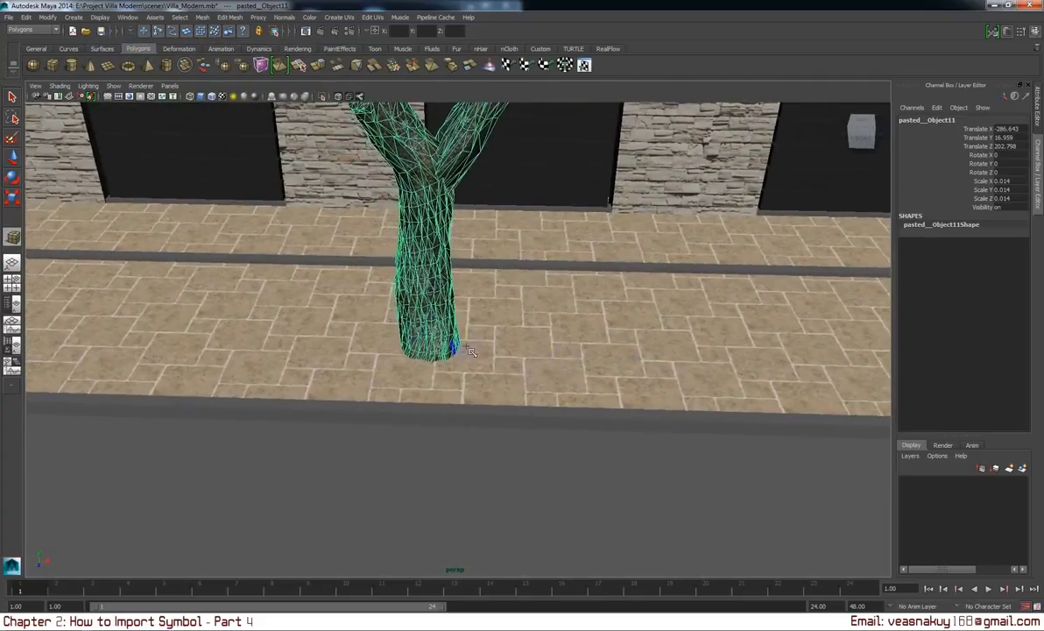
{"action": "left_click", "coordinate": [382, 303]}
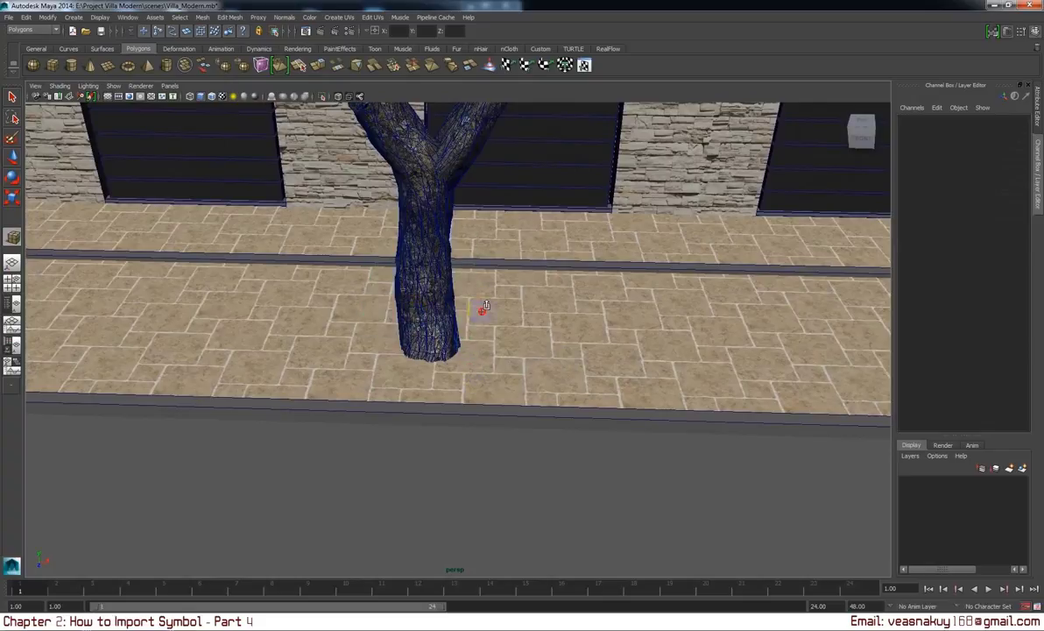
{"action": "left_click", "coordinate": [457, 321]}
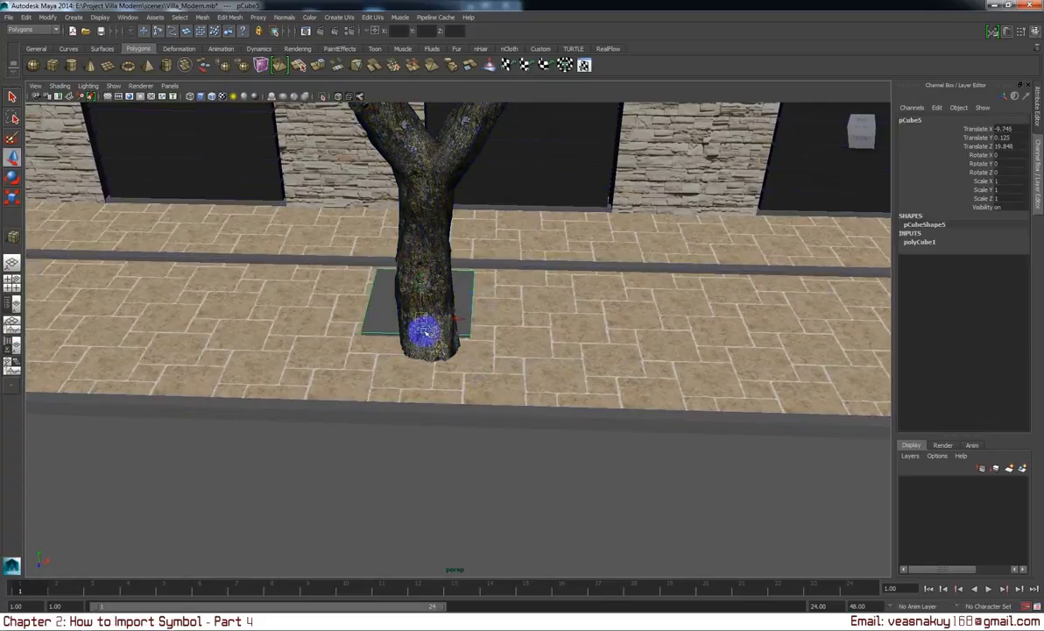
{"action": "left_click_drag", "start_coordinate": [425, 331], "coordinate": [448, 288]}
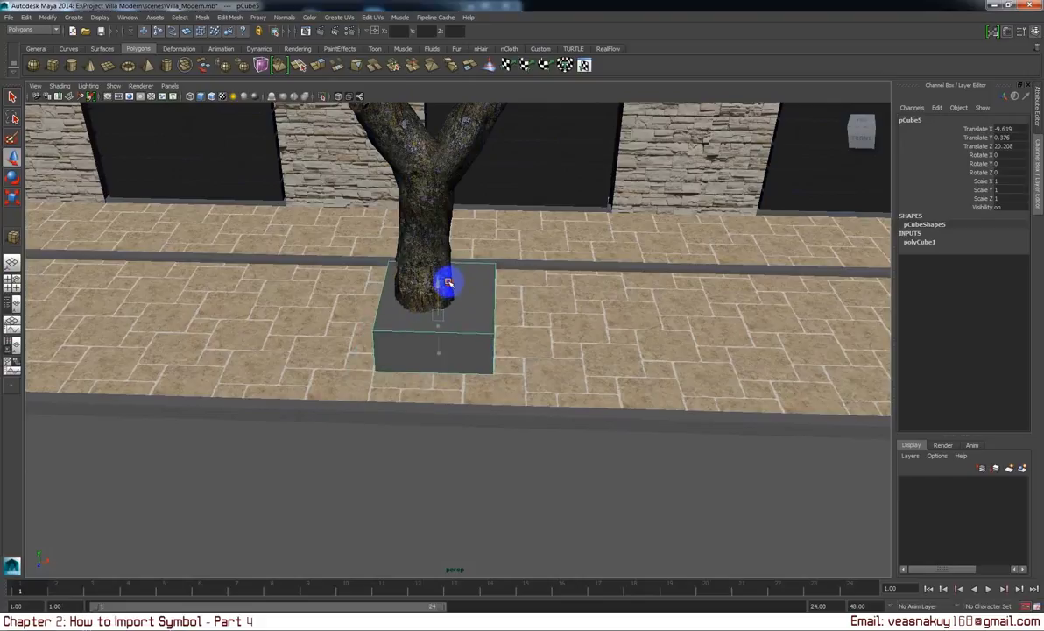
Lower the box's top face into a thin pad on the paving and reselect that face.
{"action": "left_click_drag", "start_coordinate": [471, 277], "coordinate": [469, 296]}
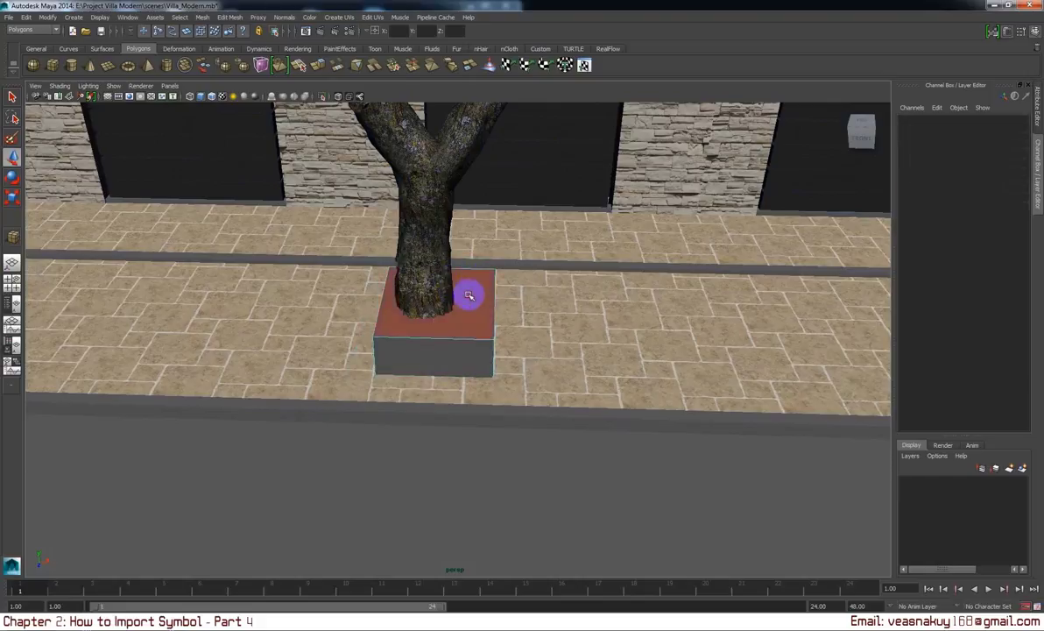
{"action": "left_click", "coordinate": [469, 296]}
{"action": "left_click_drag", "start_coordinate": [431, 272], "coordinate": [440, 298]}
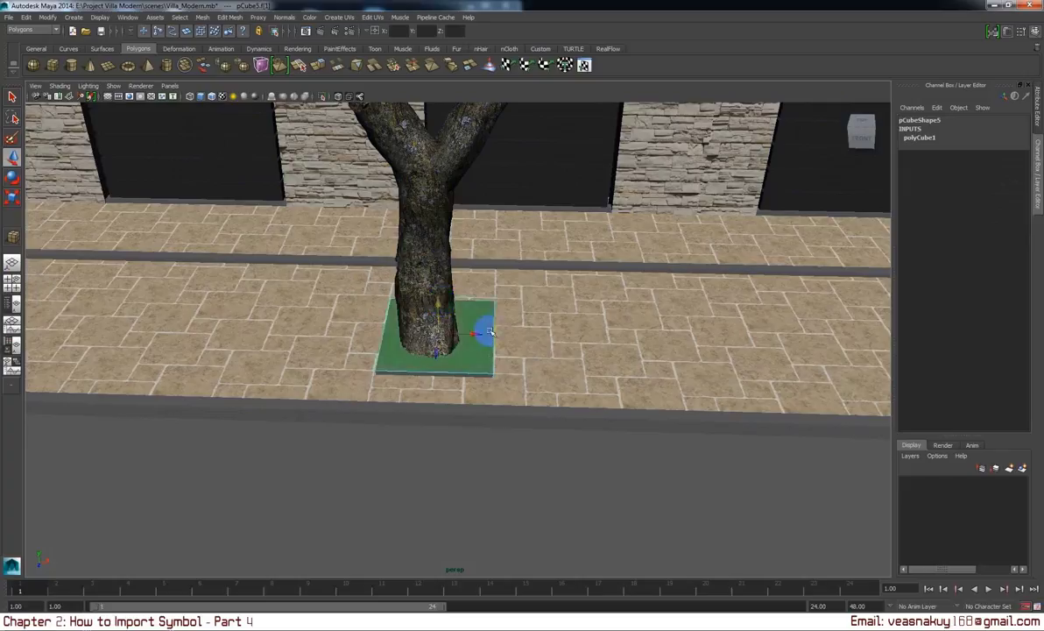
{"action": "left_click_drag", "start_coordinate": [486, 328], "coordinate": [421, 359]}
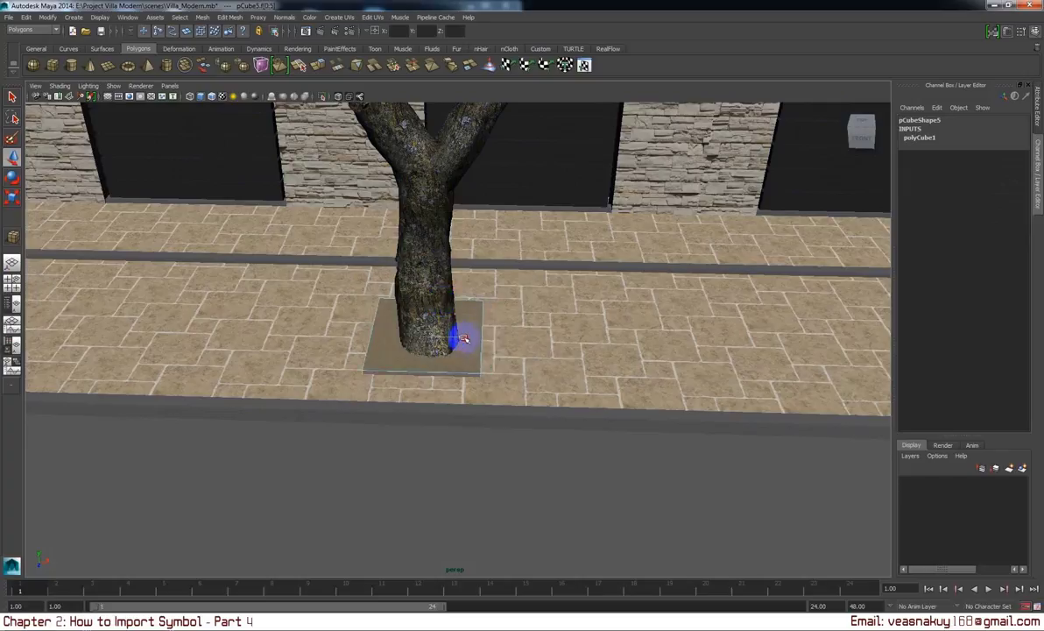
{"action": "left_click", "coordinate": [422, 361]}
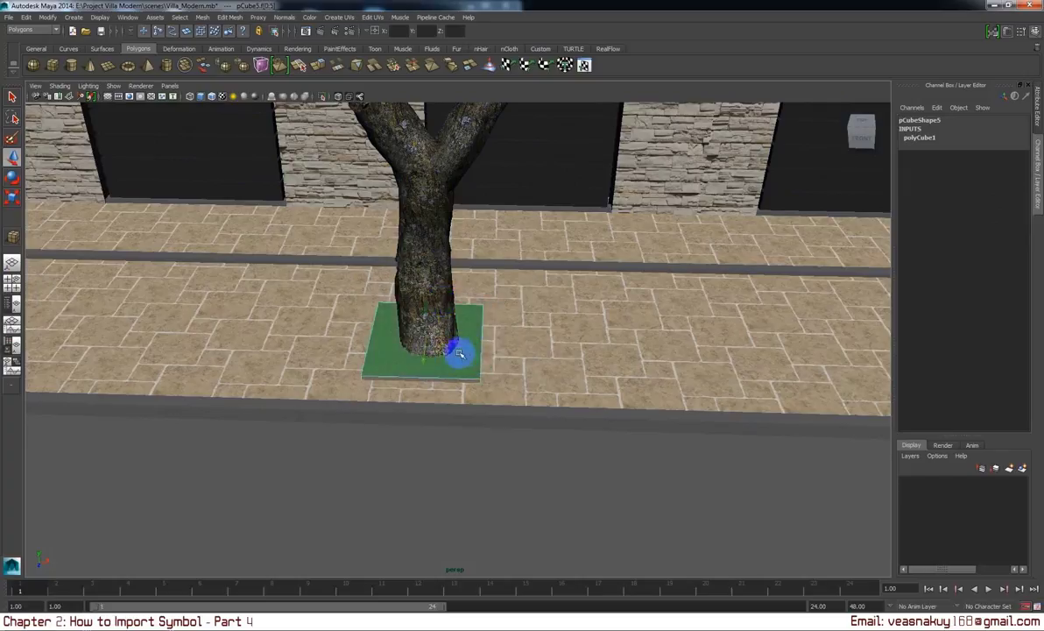
{"action": "left_click", "coordinate": [382, 341]}
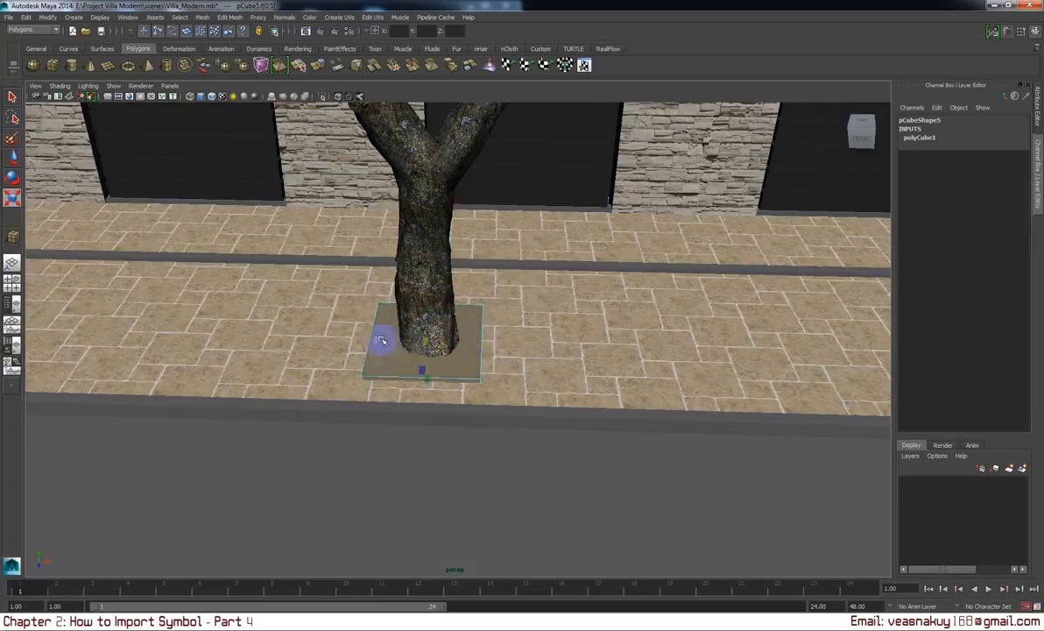
{"action": "left_click", "coordinate": [459, 316]}
{"action": "left_click_drag", "start_coordinate": [455, 319], "coordinate": [466, 344]}
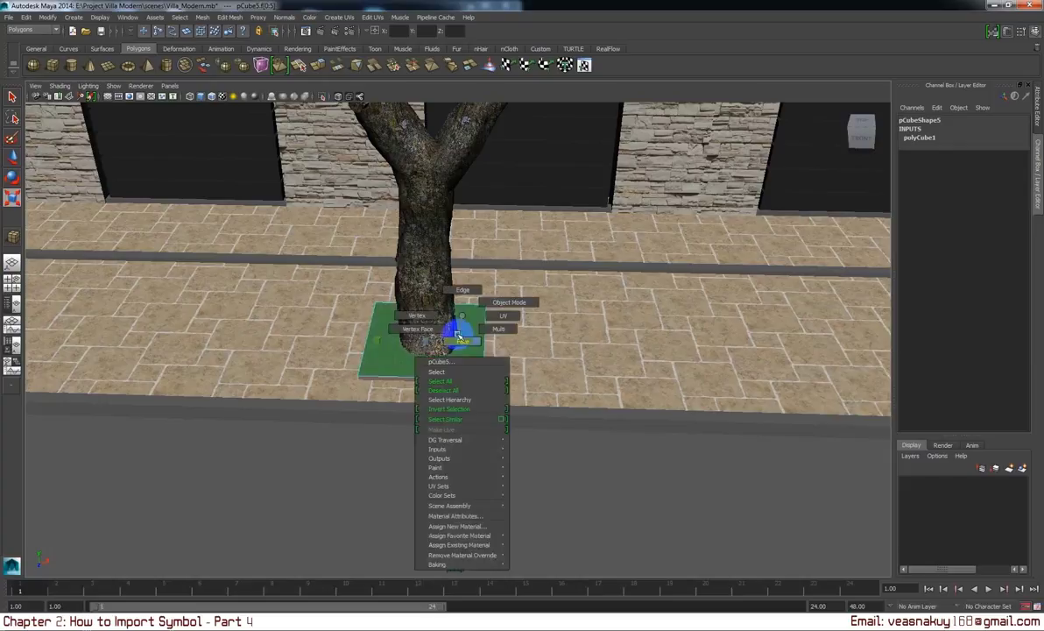
{"action": "key", "text": "w"}
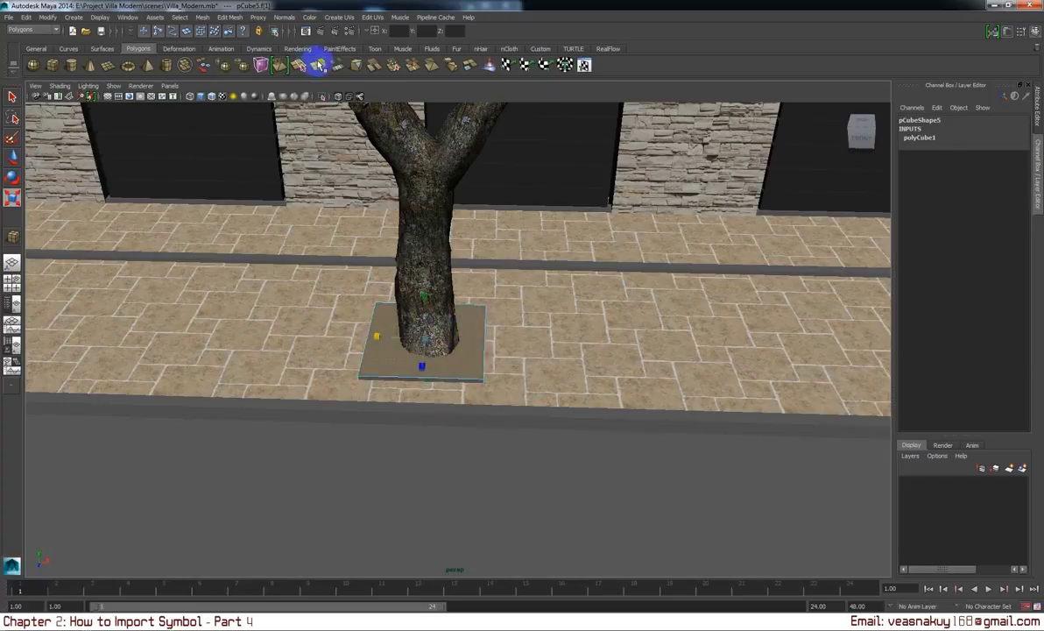
Extrude the slab's top face with offset 0.05, extrude again to recess it, return to object mode.
{"action": "left_click", "coordinate": [319, 67]}
{"action": "type", "text": "0.05"}
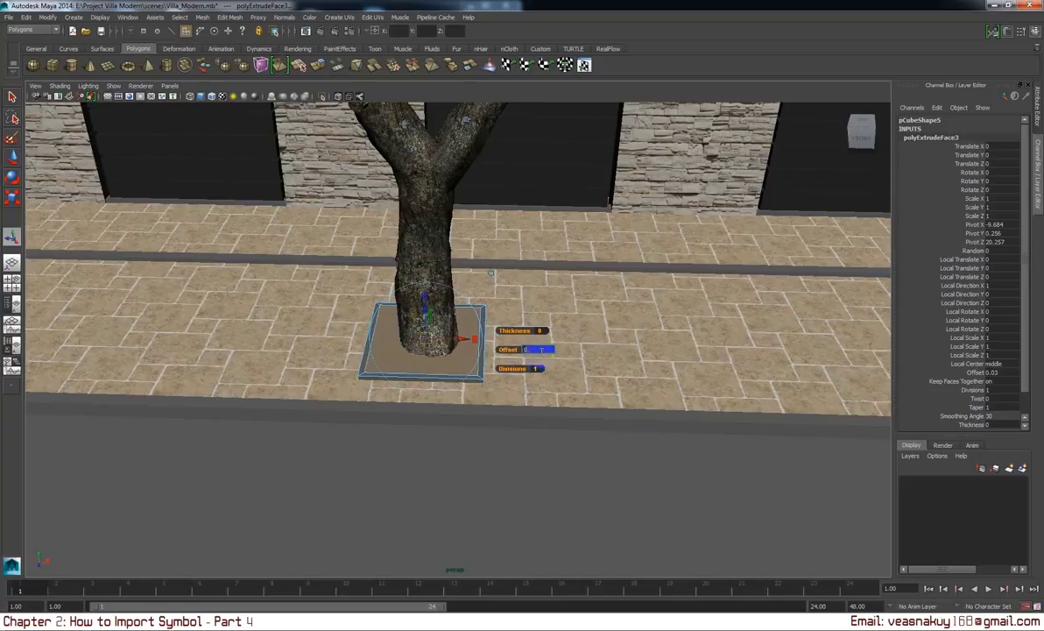
{"action": "key", "text": "Return"}
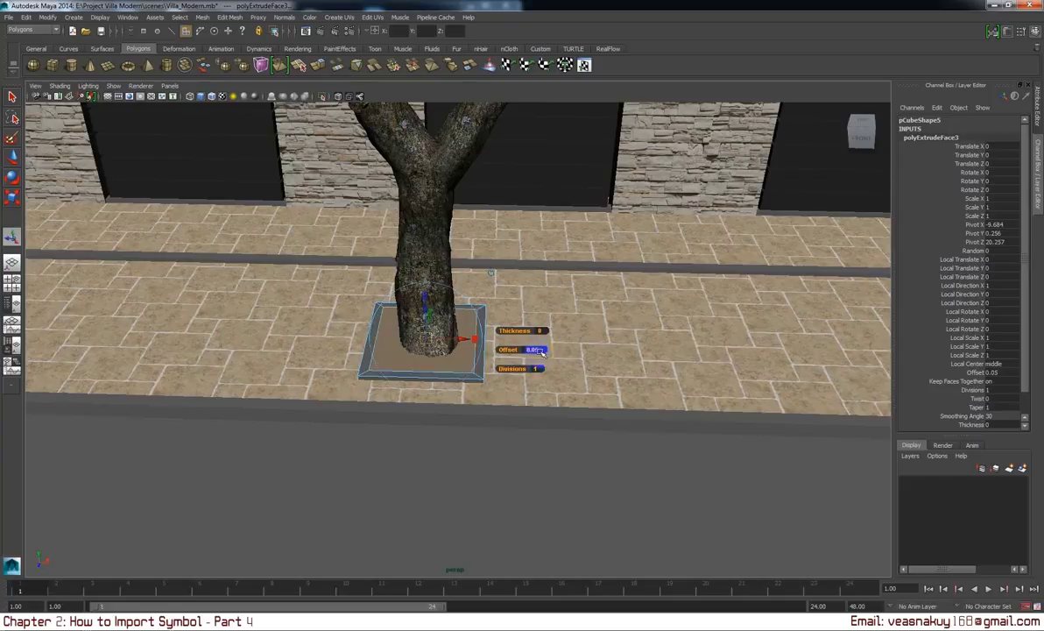
{"action": "key", "text": "ctrl+e"}
{"action": "left_click_drag", "start_coordinate": [548, 349], "coordinate": [392, 321]}
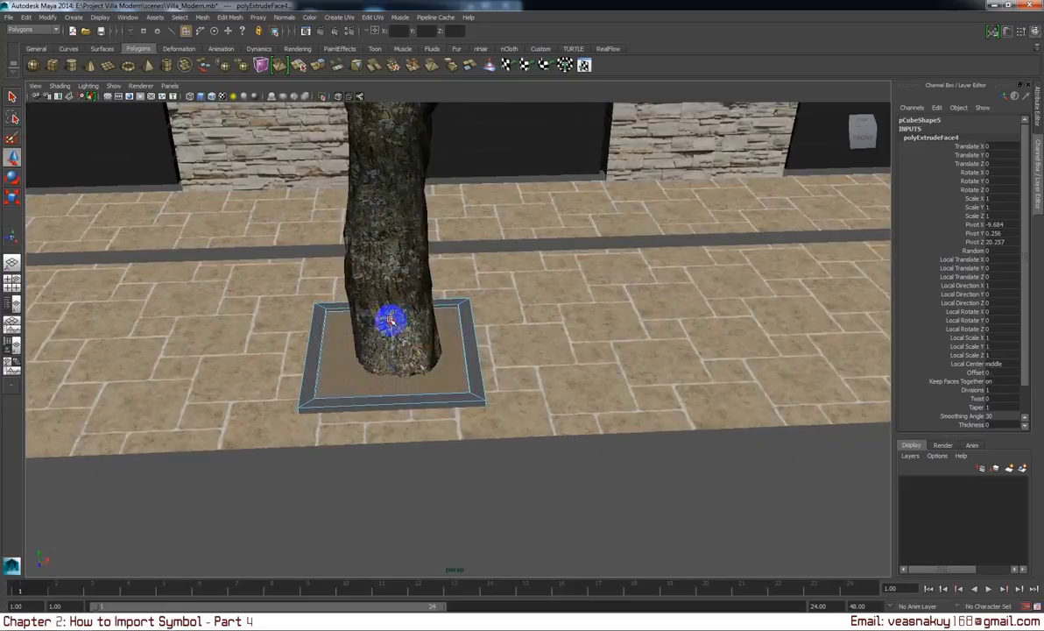
{"action": "left_click_drag", "start_coordinate": [443, 298], "coordinate": [501, 297]}
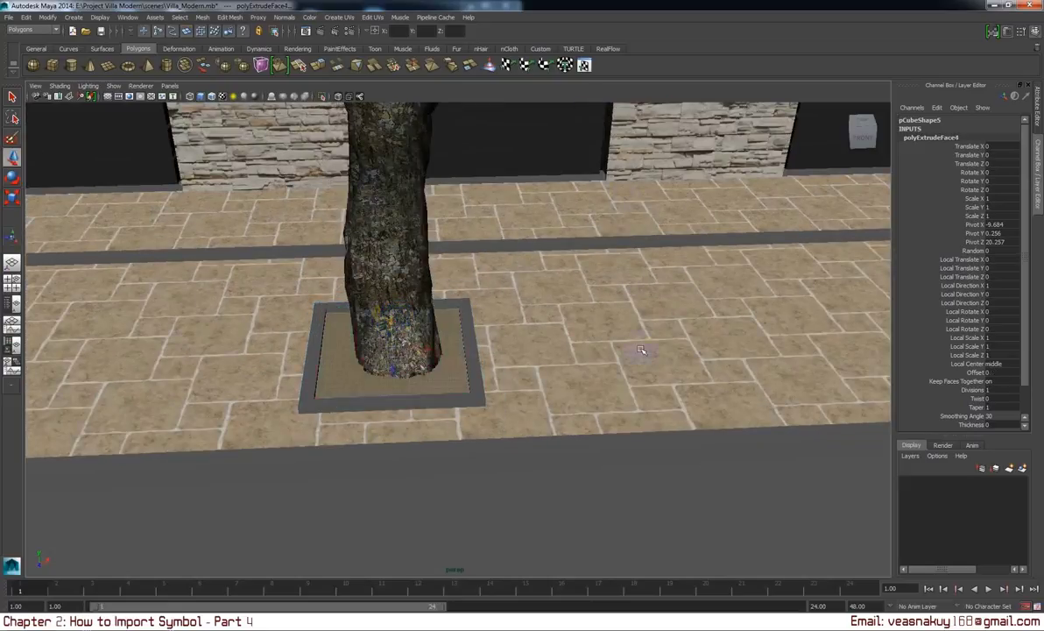
{"action": "left_click", "coordinate": [631, 347]}
{"action": "left_click_drag", "start_coordinate": [630, 347], "coordinate": [430, 417]}
Move the view close to the fence and select the second tree at its base.
{"action": "left_click_drag", "start_coordinate": [429, 417], "coordinate": [462, 408]}
{"action": "left_click_drag", "start_coordinate": [462, 408], "coordinate": [340, 426]}
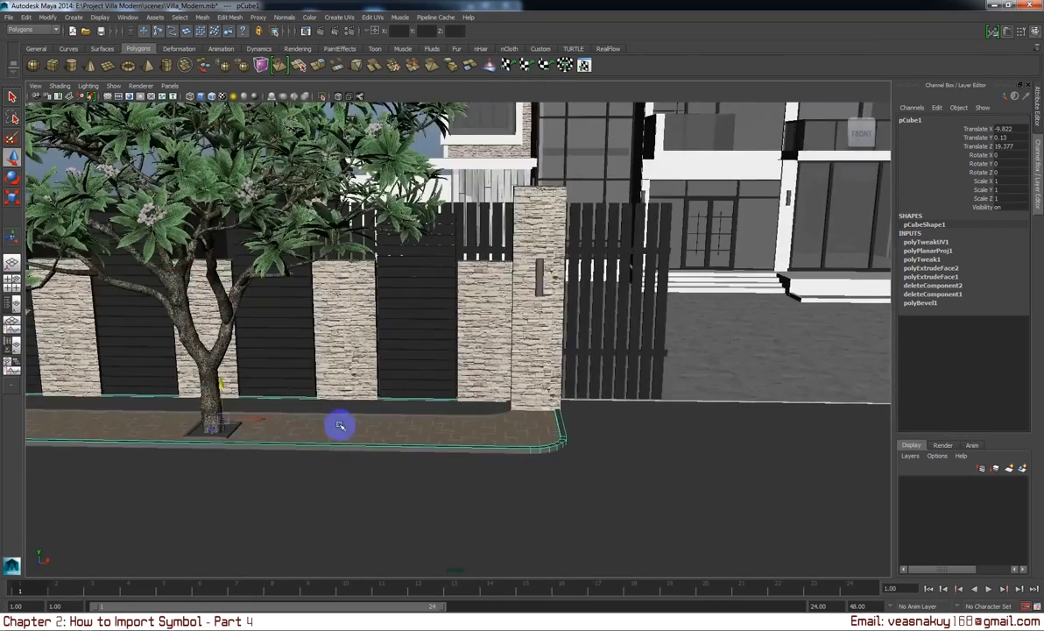
{"action": "left_click_drag", "start_coordinate": [340, 426], "coordinate": [523, 427]}
{"action": "left_click_drag", "start_coordinate": [523, 427], "coordinate": [383, 464]}
{"action": "left_click", "coordinate": [369, 455]}
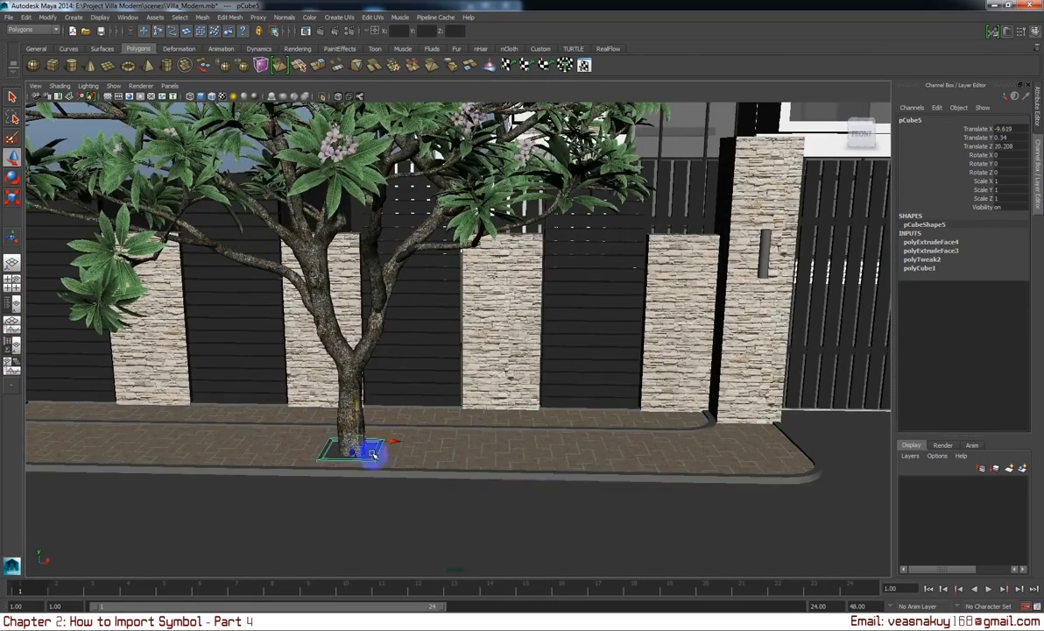
{"action": "left_click", "coordinate": [355, 382]}
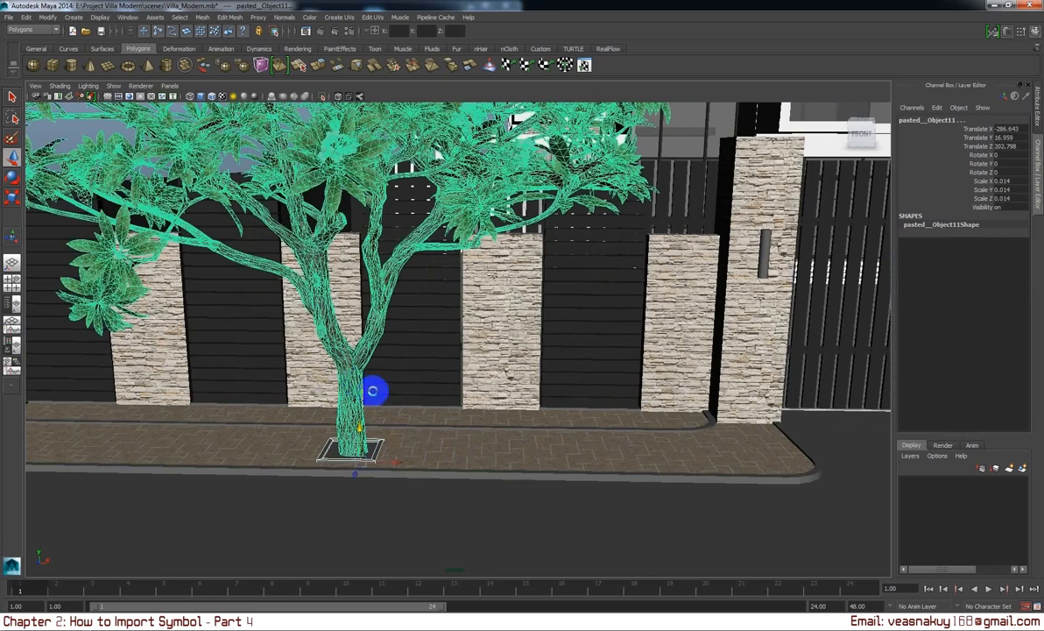
{"action": "left_click", "coordinate": [379, 448]}
Slide the tree along X to the right-hand fence so trees flank the gate.
{"action": "left_click_drag", "start_coordinate": [396, 462], "coordinate": [270, 492]}
{"action": "left_click_drag", "start_coordinate": [329, 454], "coordinate": [769, 482]}
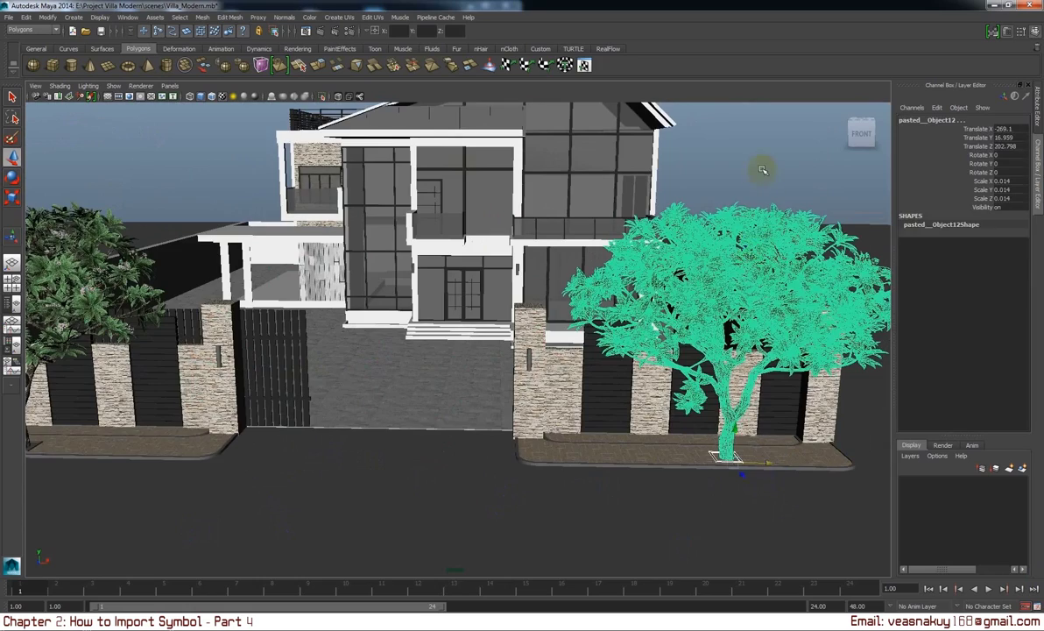
{"action": "left_click", "coordinate": [762, 169]}
{"action": "left_click_drag", "start_coordinate": [762, 169], "coordinate": [697, 410]}
{"action": "left_click_drag", "start_coordinate": [470, 362], "coordinate": [532, 419]}
{"action": "scroll", "scroll_direction": "up", "scroll_amount": 3}
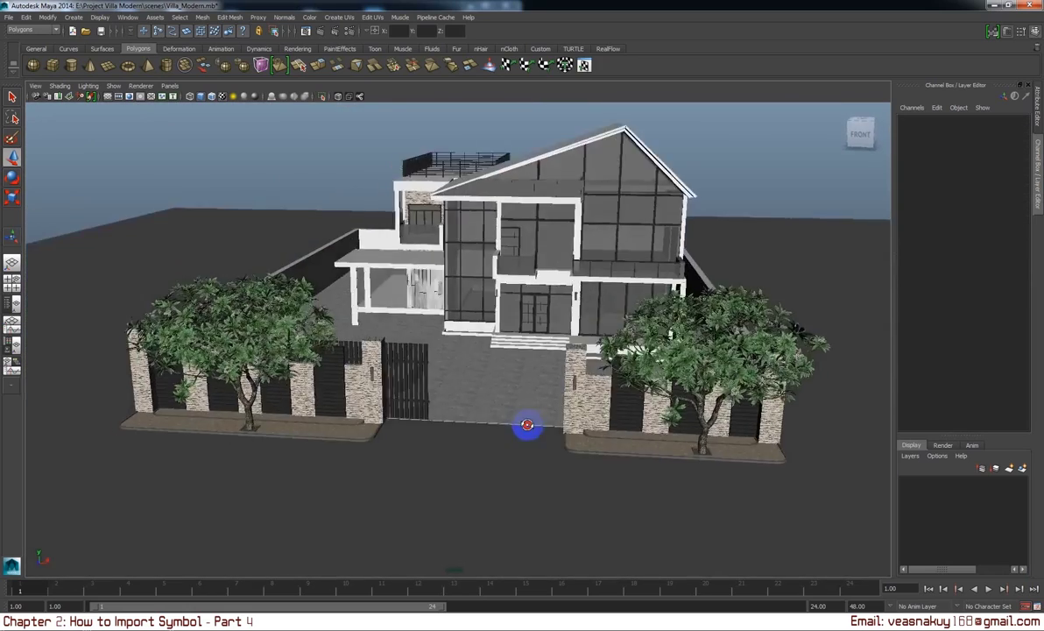
{"action": "left_click_drag", "start_coordinate": [527, 426], "coordinate": [659, 456]}
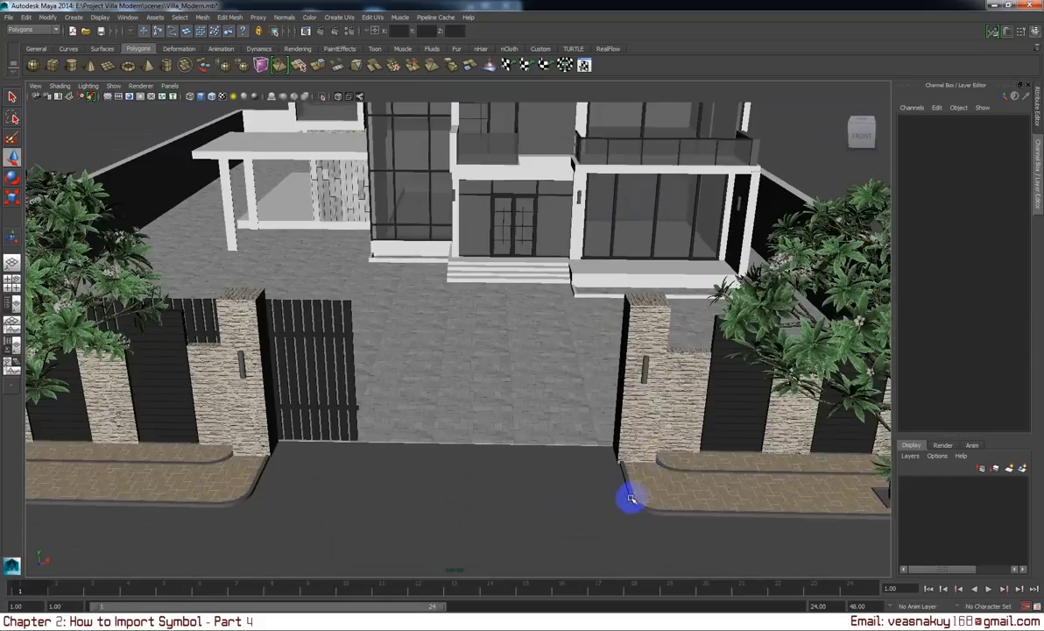
Select the right curb and graph its lambert paving material in Hypershade.
{"action": "left_click", "coordinate": [631, 498]}
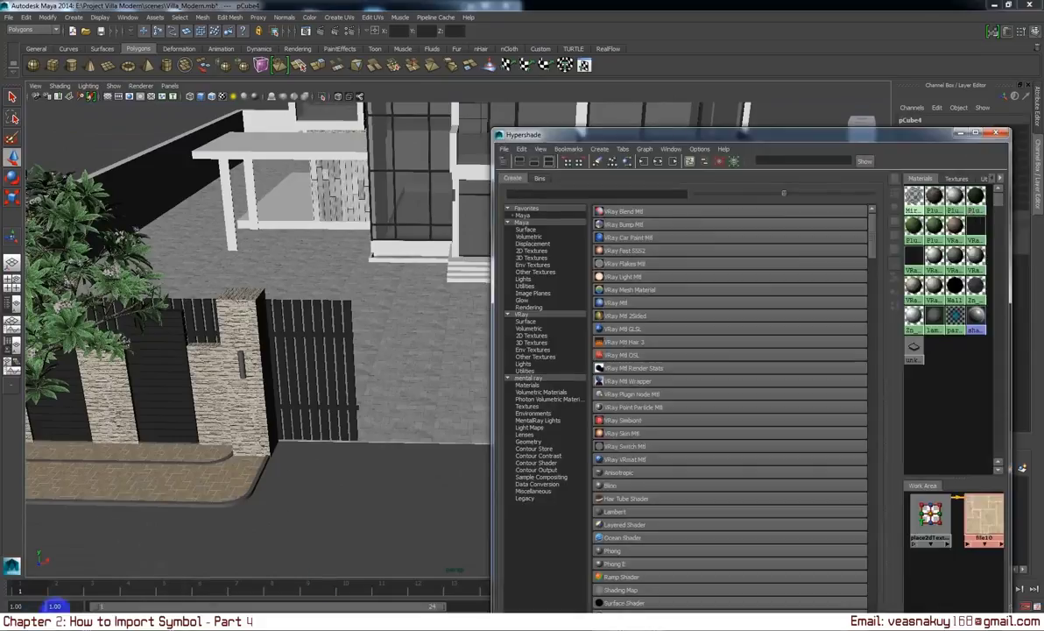
{"action": "left_click", "coordinate": [627, 161]}
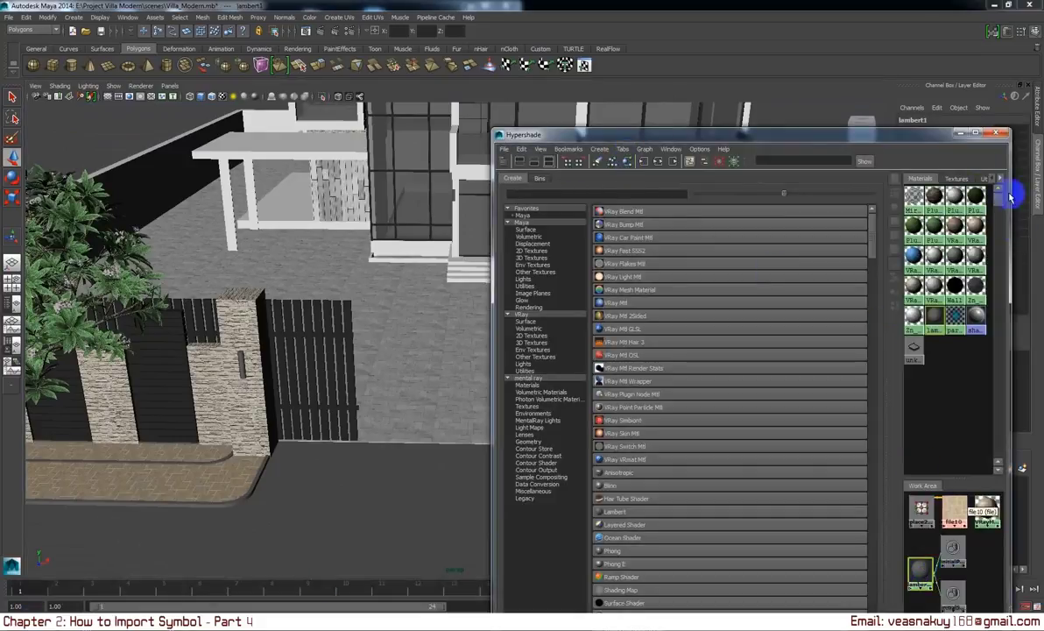
{"action": "left_click", "coordinate": [920, 569]}
{"action": "left_click_drag", "start_coordinate": [921, 570], "coordinate": [911, 477]}
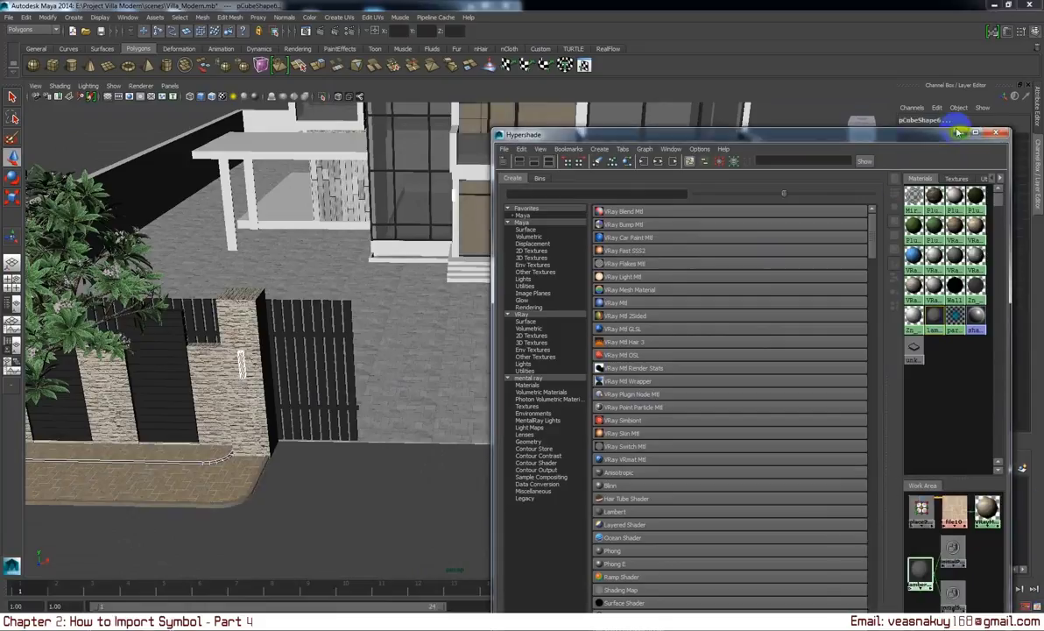
{"action": "left_click", "coordinate": [959, 132]}
Assign that lambert paving material to the left sidewalk curb.
{"action": "left_click_drag", "start_coordinate": [526, 307], "coordinate": [296, 418]}
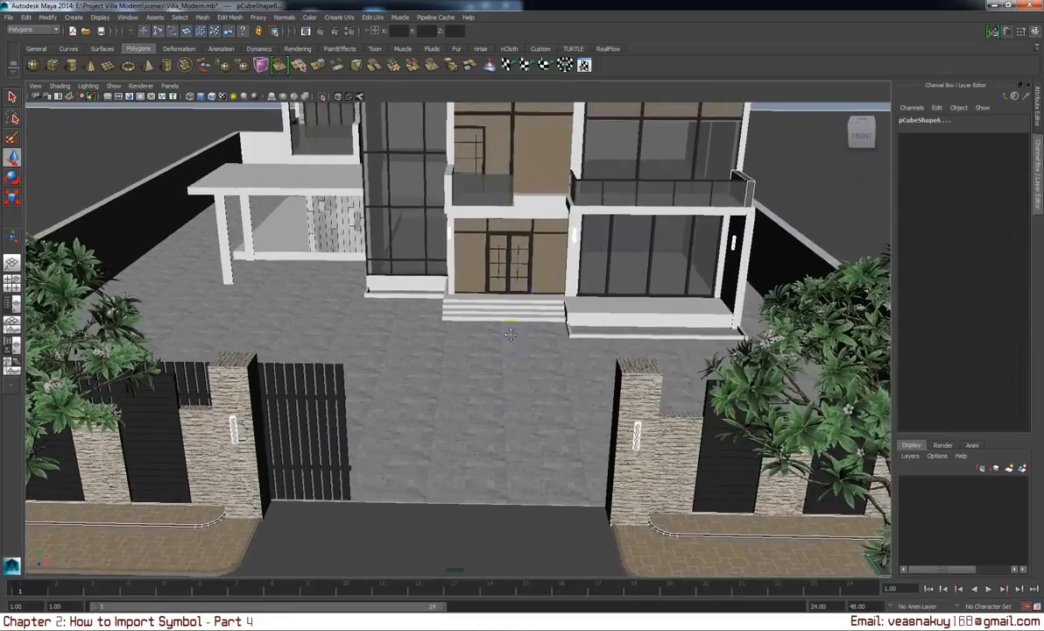
{"action": "left_click", "coordinate": [257, 484]}
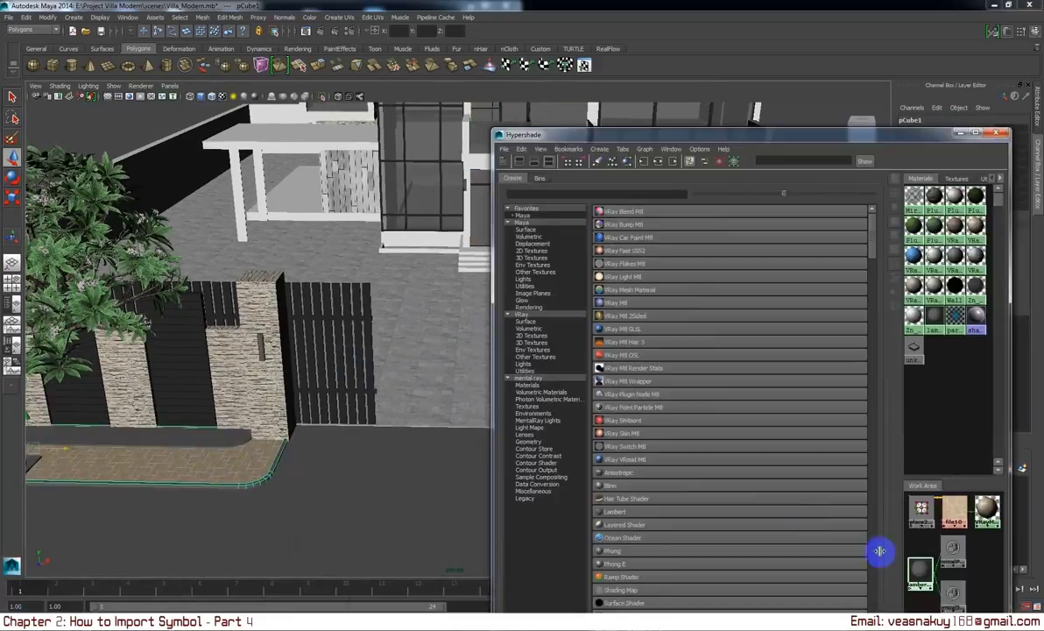
{"action": "left_click_drag", "start_coordinate": [920, 569], "coordinate": [977, 526]}
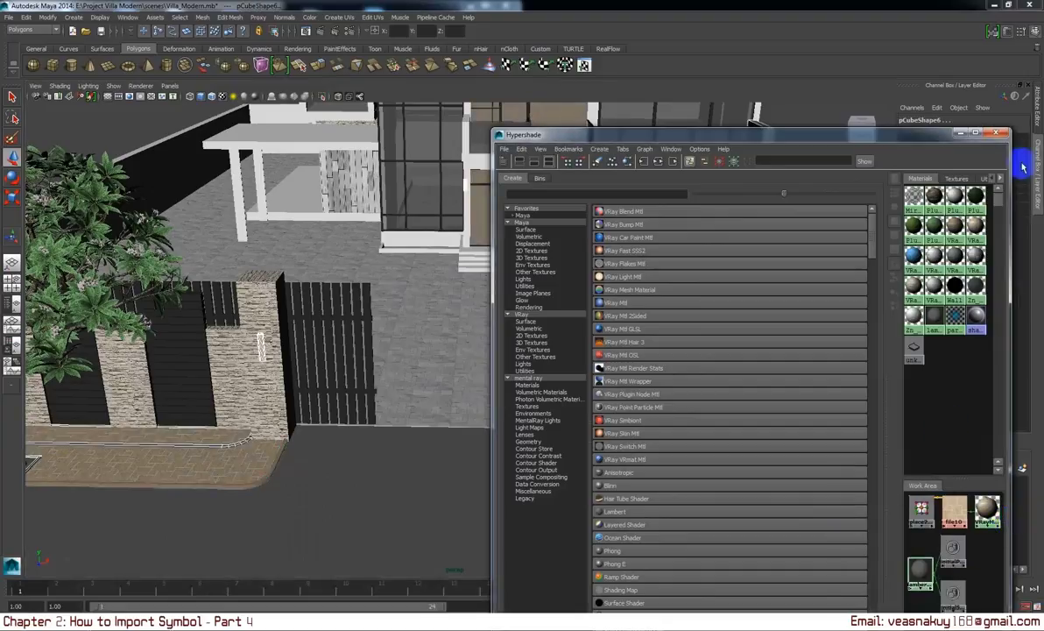
{"action": "left_click", "coordinate": [961, 133]}
Tilt up and zoom in on the villa's front facade.
{"action": "left_click_drag", "start_coordinate": [642, 261], "coordinate": [682, 266]}
{"action": "left_click", "coordinate": [683, 266]}
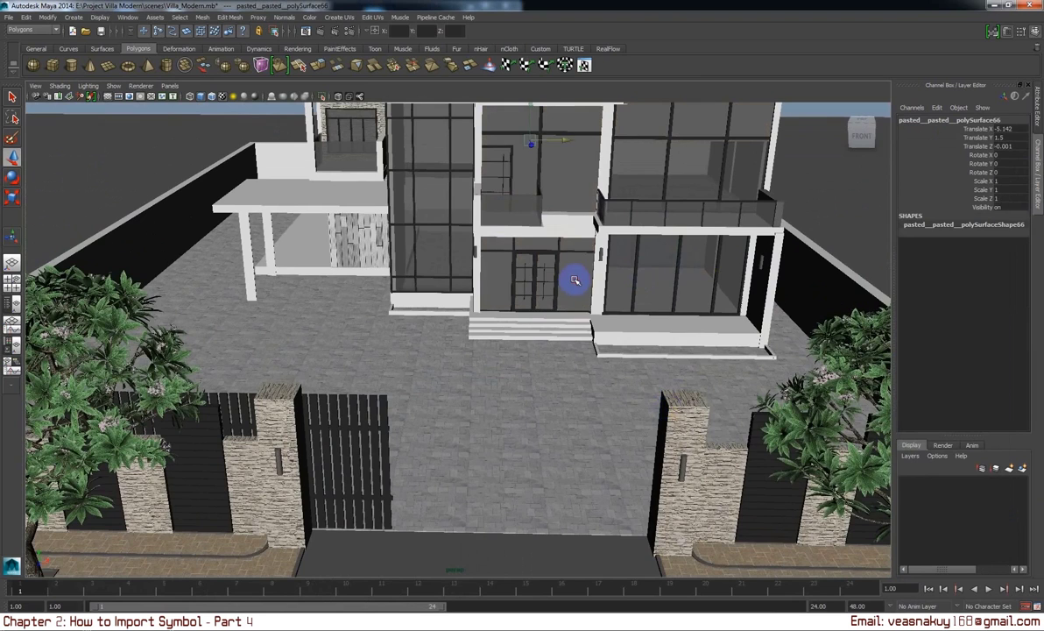
{"action": "left_click_drag", "start_coordinate": [595, 344], "coordinate": [530, 403]}
{"action": "scroll", "scroll_direction": "up", "scroll_amount": 3}
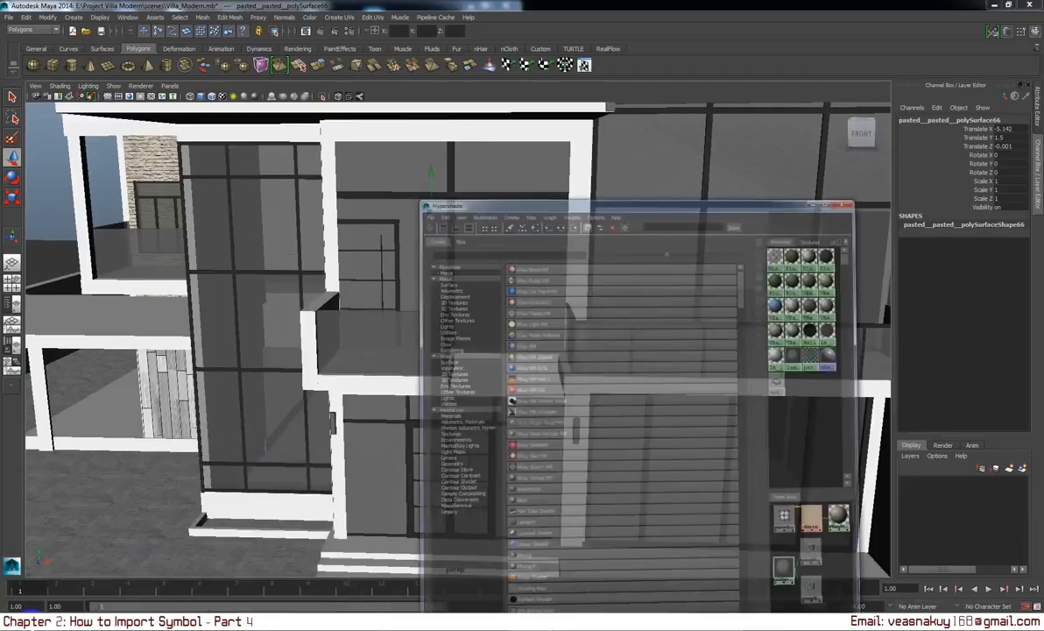
Orbit around the upper floor, checking the roof, column and overhang material swatches.
{"action": "left_click_drag", "start_coordinate": [333, 443], "coordinate": [294, 466]}
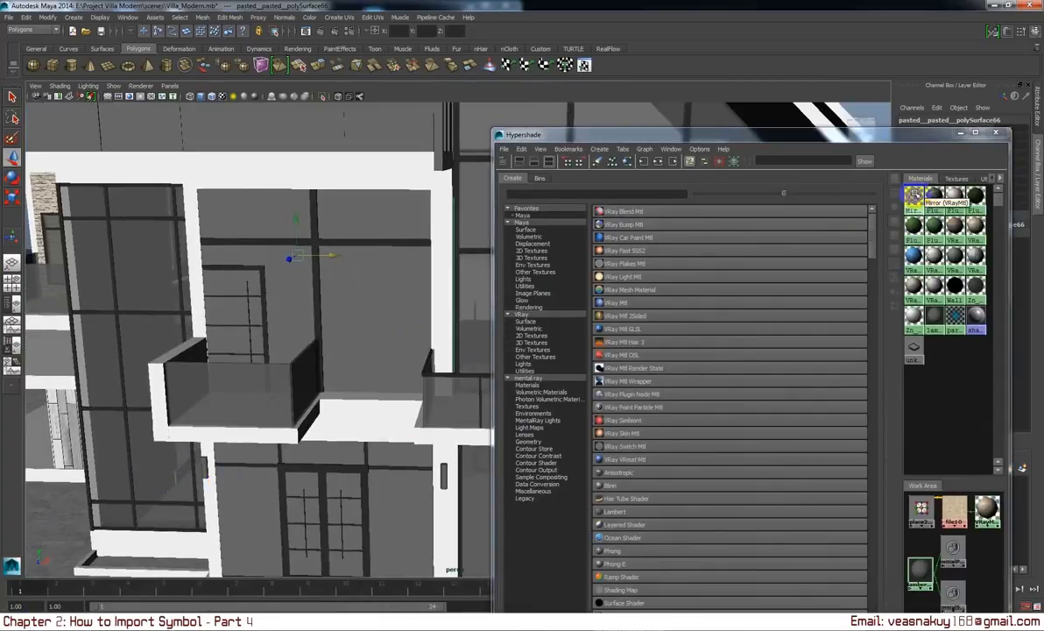
{"action": "left_click_drag", "start_coordinate": [361, 515], "coordinate": [383, 274]}
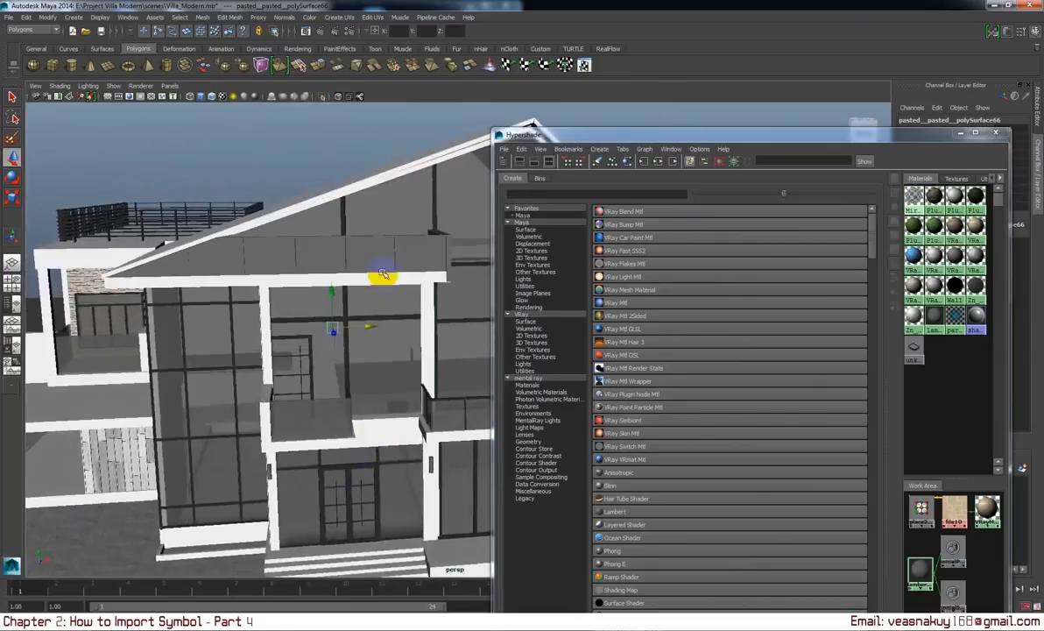
{"action": "left_click", "coordinate": [415, 247]}
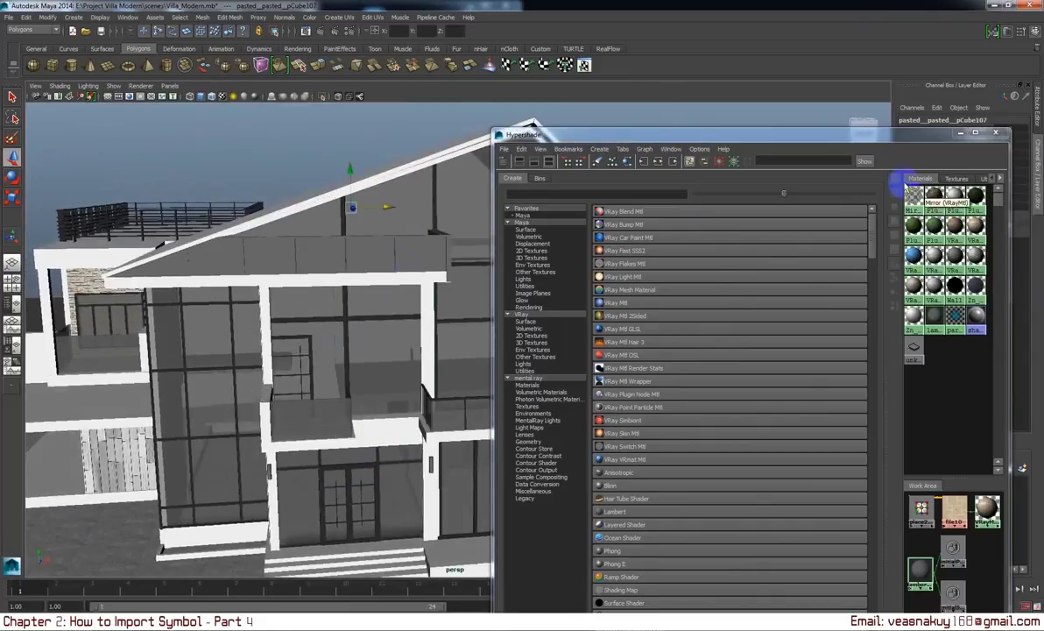
{"action": "right_click", "coordinate": [914, 195]}
{"action": "left_click_drag", "start_coordinate": [431, 237], "coordinate": [342, 364]}
{"action": "left_click", "coordinate": [342, 364]}
{"action": "left_click_drag", "start_coordinate": [417, 362], "coordinate": [355, 223]}
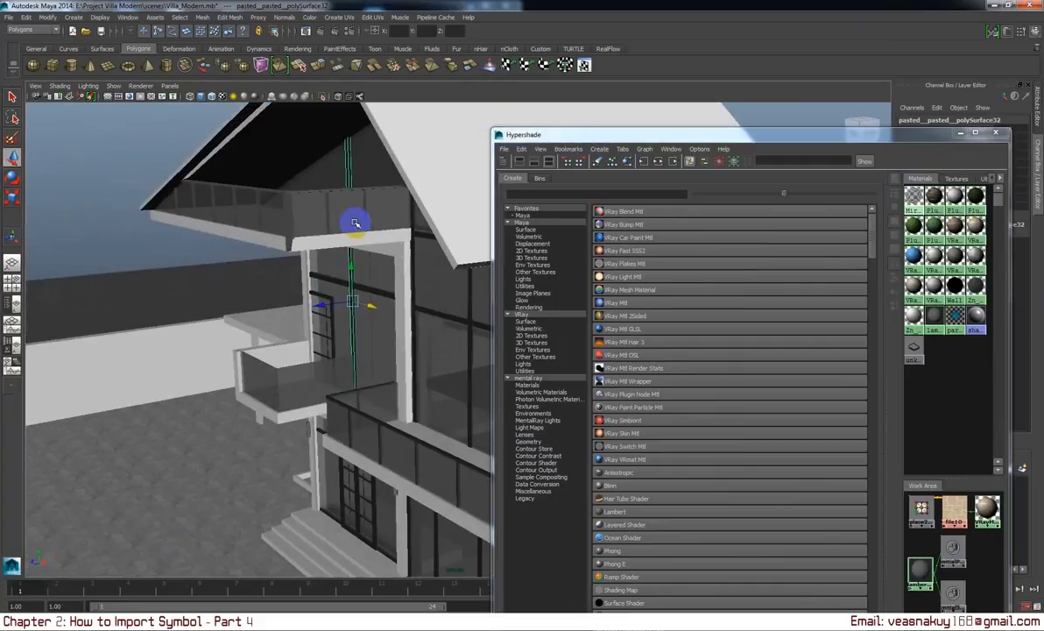
{"action": "left_click", "coordinate": [311, 215]}
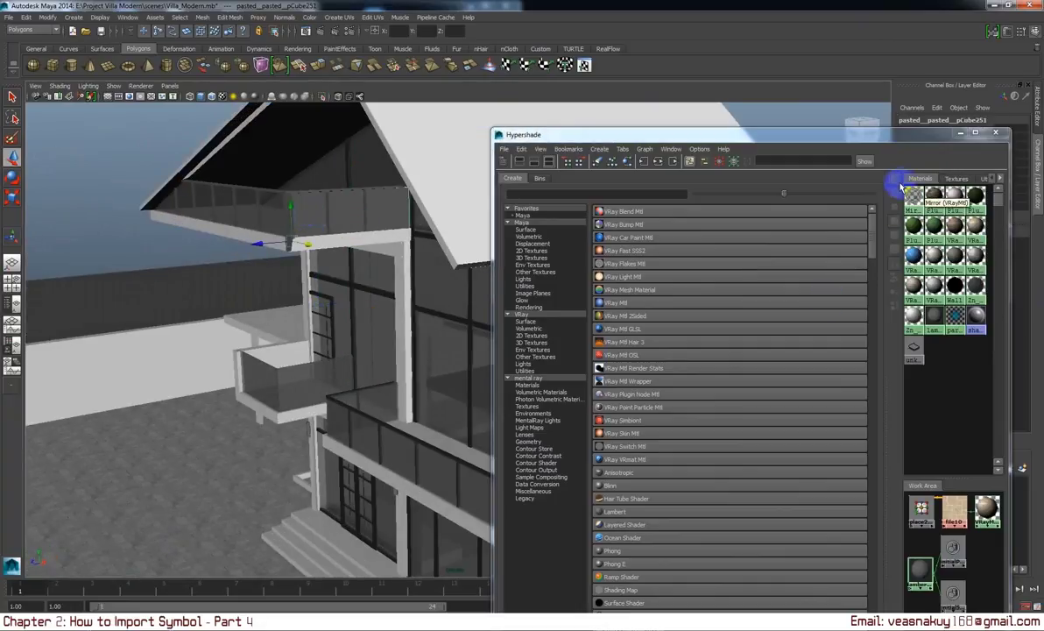
{"action": "right_click", "coordinate": [913, 195]}
Put Hypershade away and tumble in close to the upper balcony's glass railing.
{"action": "left_click_drag", "start_coordinate": [289, 341], "coordinate": [361, 348]}
{"action": "left_click", "coordinate": [361, 348]}
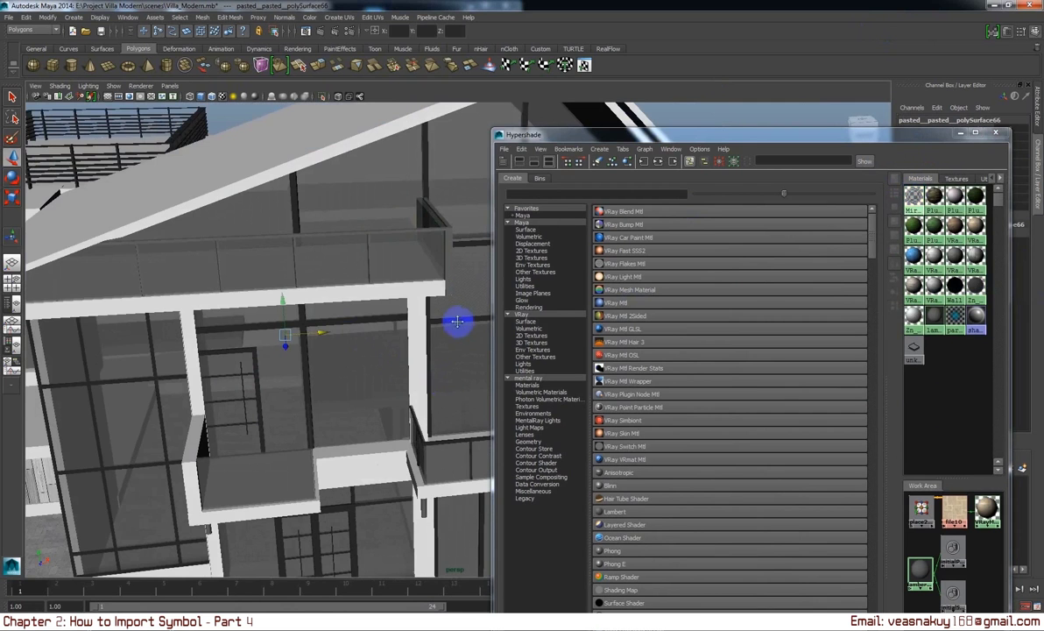
{"action": "left_click_drag", "start_coordinate": [459, 319], "coordinate": [311, 345]}
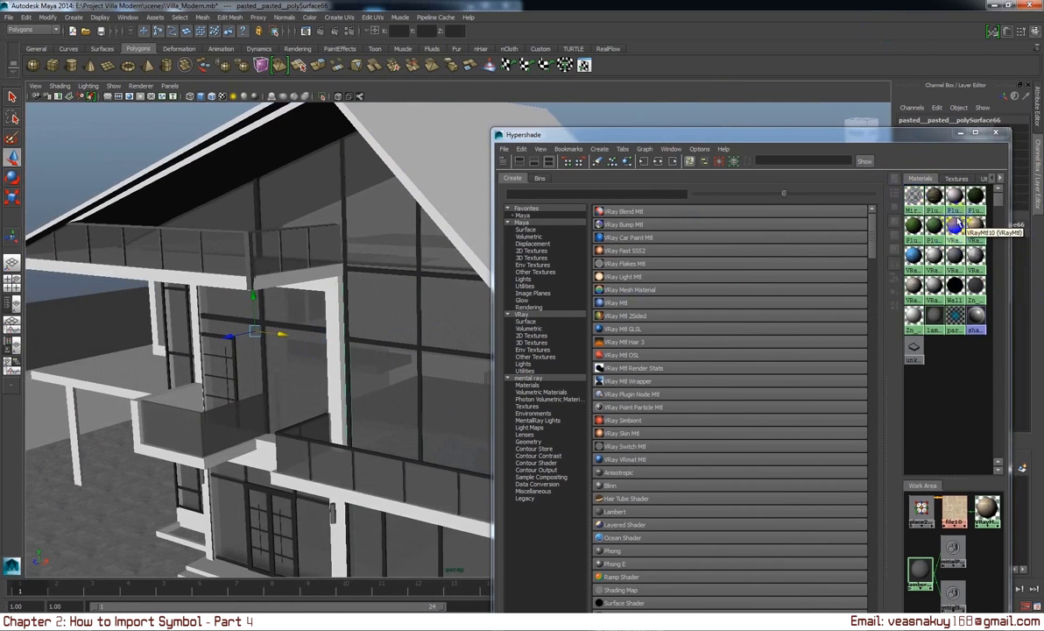
{"action": "left_click", "coordinate": [960, 133]}
{"action": "left_click_drag", "start_coordinate": [368, 280], "coordinate": [371, 441]}
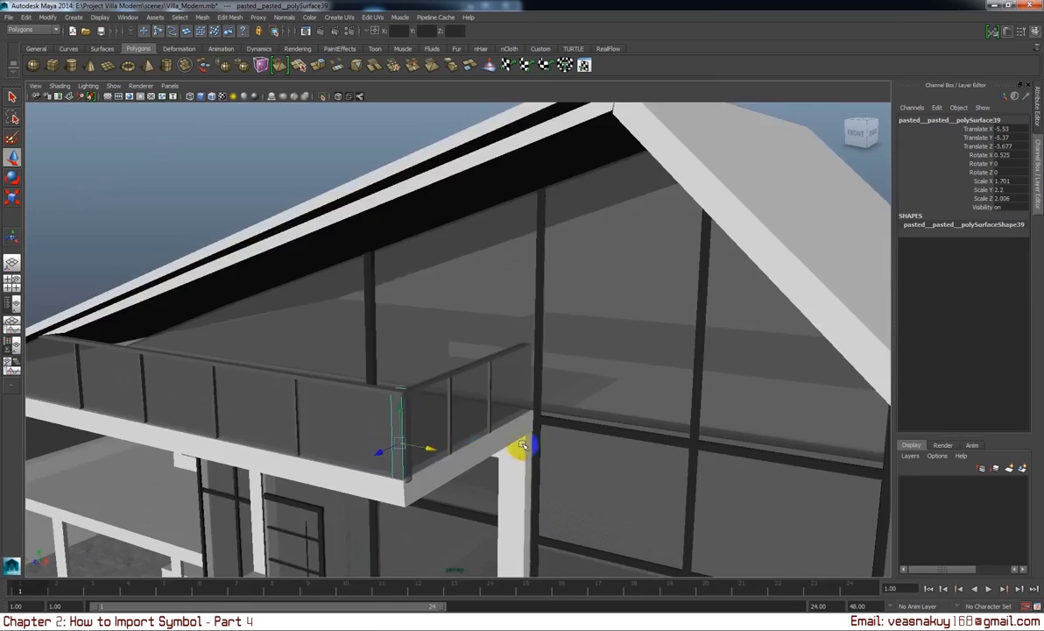
Orbit and zoom out to a raised view of villa, plumeria trees and front fence.
{"action": "left_click_drag", "start_coordinate": [518, 447], "coordinate": [420, 400]}
{"action": "left_click", "coordinate": [131, 187]}
{"action": "left_click_drag", "start_coordinate": [451, 435], "coordinate": [598, 300]}
{"action": "scroll", "scroll_direction": "up", "scroll_amount": 3}
{"action": "scroll", "scroll_direction": "up", "scroll_amount": 3}
{"action": "scroll", "scroll_direction": "up", "scroll_amount": 3}
{"action": "scroll", "scroll_direction": "up", "scroll_amount": 3}
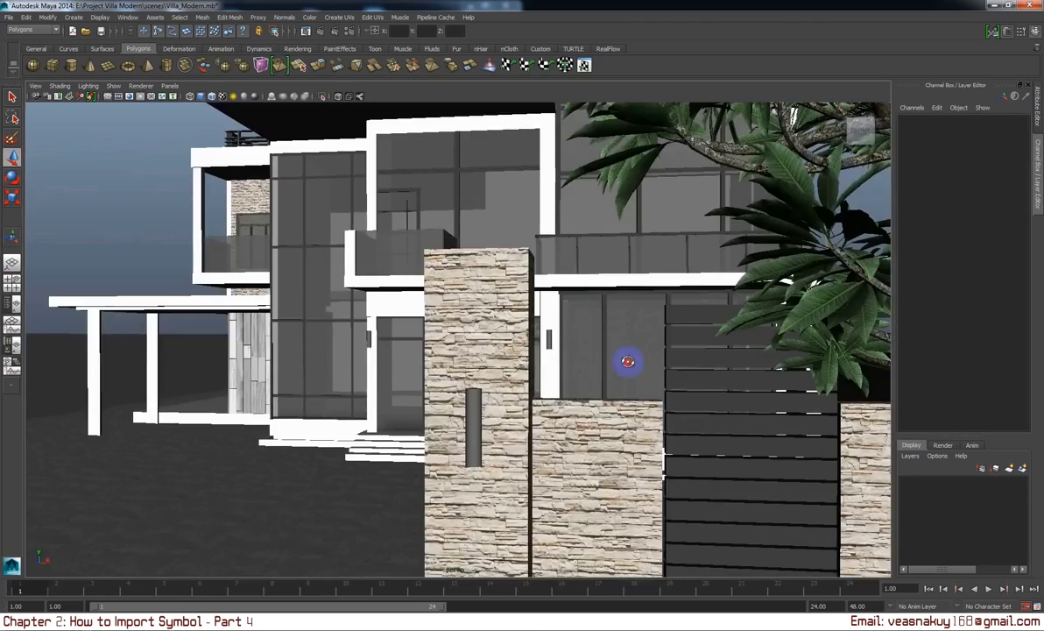
{"action": "left_click_drag", "start_coordinate": [627, 361], "coordinate": [627, 418]}
{"action": "left_click_drag", "start_coordinate": [627, 419], "coordinate": [618, 430]}
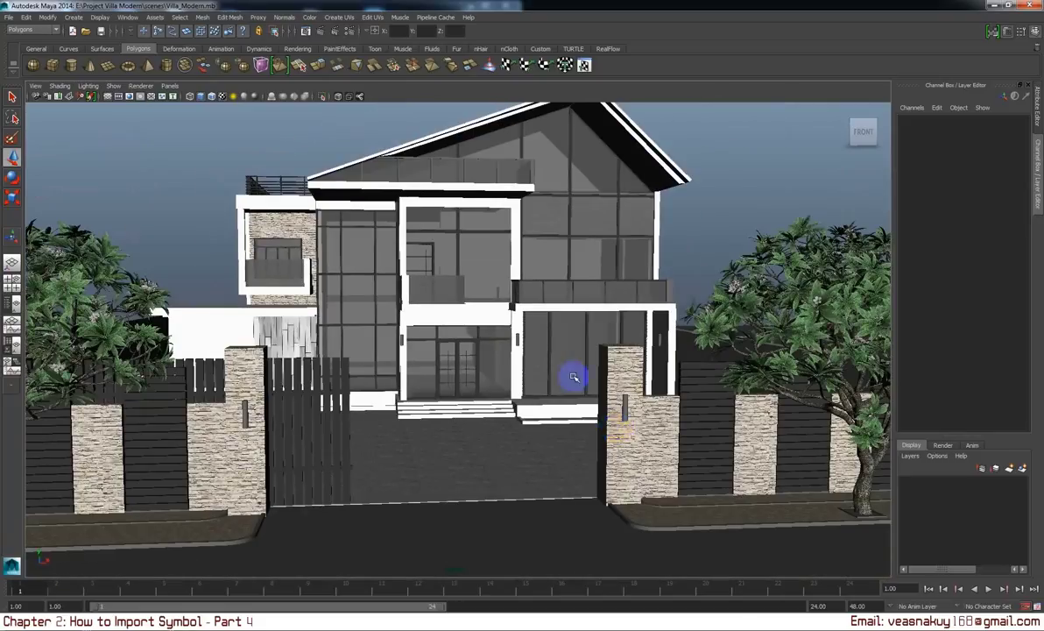
{"action": "left_click_drag", "start_coordinate": [574, 377], "coordinate": [675, 446]}
{"action": "left_click_drag", "start_coordinate": [683, 392], "coordinate": [578, 429]}
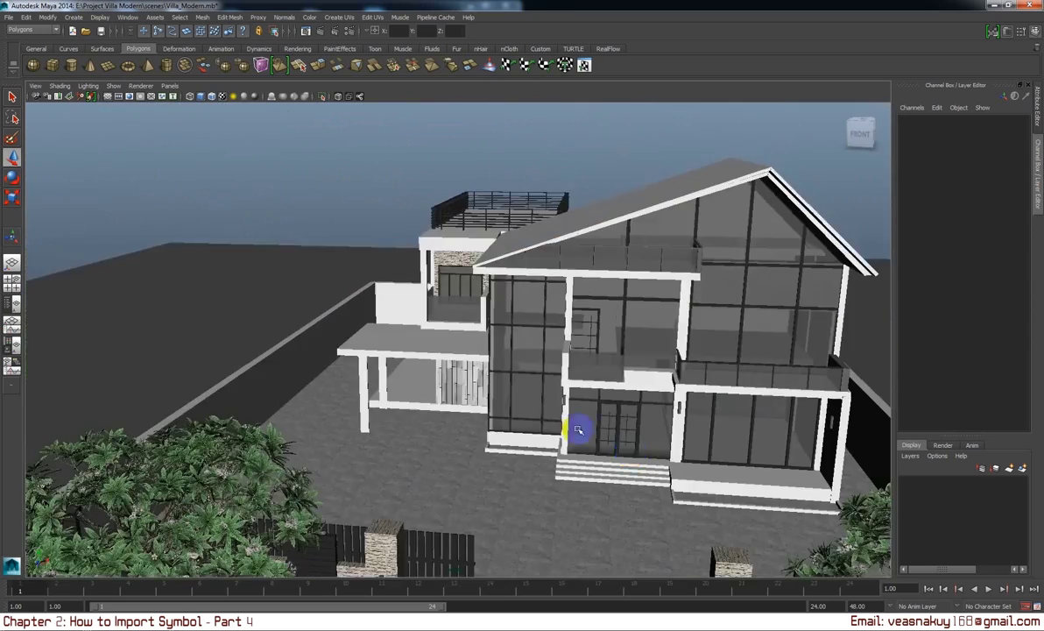
Import the M18.mb model into the villa scene.
{"action": "left_click", "coordinate": [11, 17]}
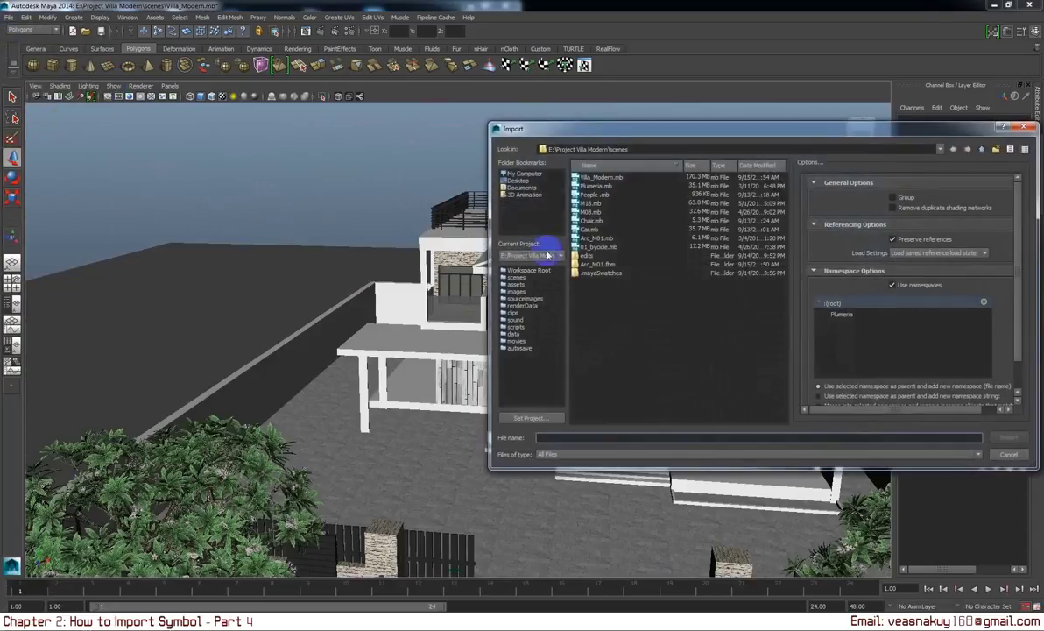
{"action": "left_click", "coordinate": [605, 195]}
{"action": "left_click", "coordinate": [606, 204]}
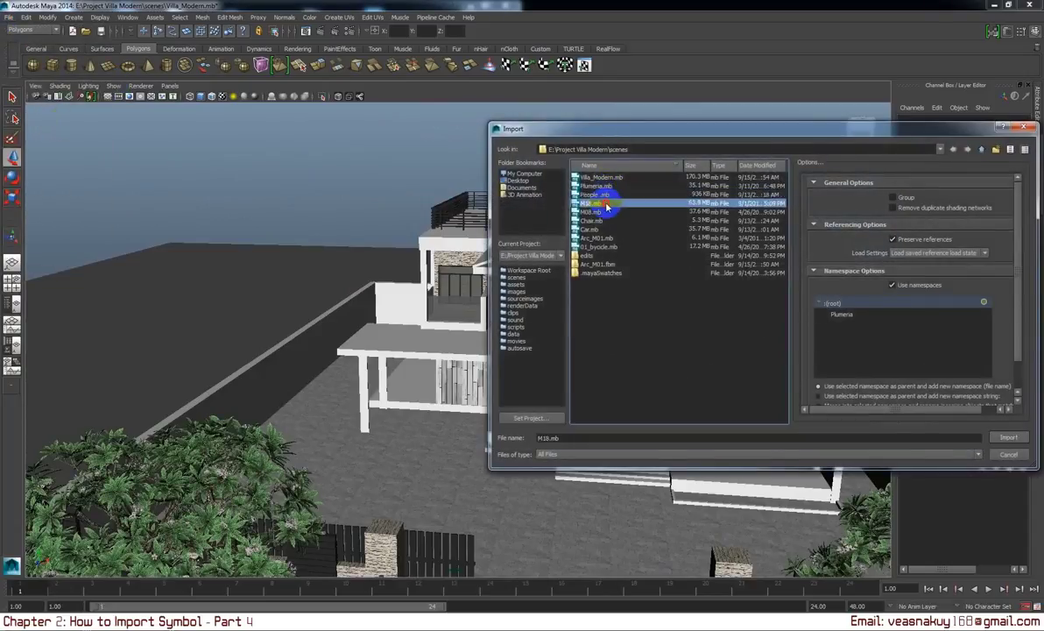
{"action": "left_click", "coordinate": [1009, 437]}
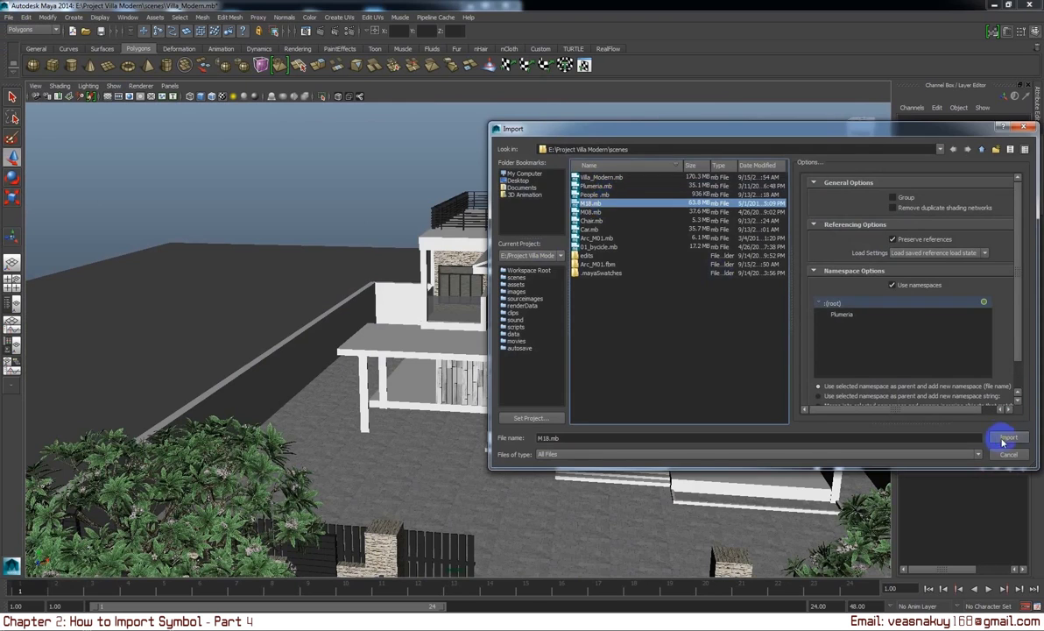
Frame the new M18 bush and zoom around to inspect it.
{"action": "scroll", "scroll_direction": "down", "scroll_amount": 3}
{"action": "scroll", "scroll_direction": "down", "scroll_amount": 3}
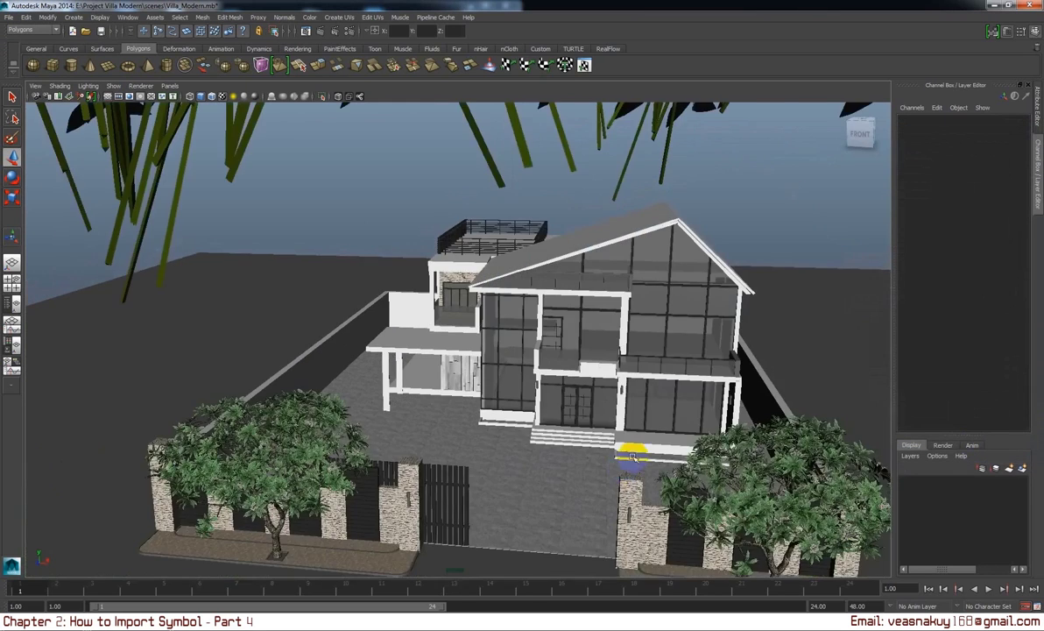
{"action": "scroll", "scroll_direction": "down", "scroll_amount": 3}
{"action": "scroll", "scroll_direction": "down", "scroll_amount": 3}
{"action": "key", "text": "f"}
{"action": "scroll", "scroll_direction": "down", "scroll_amount": 3}
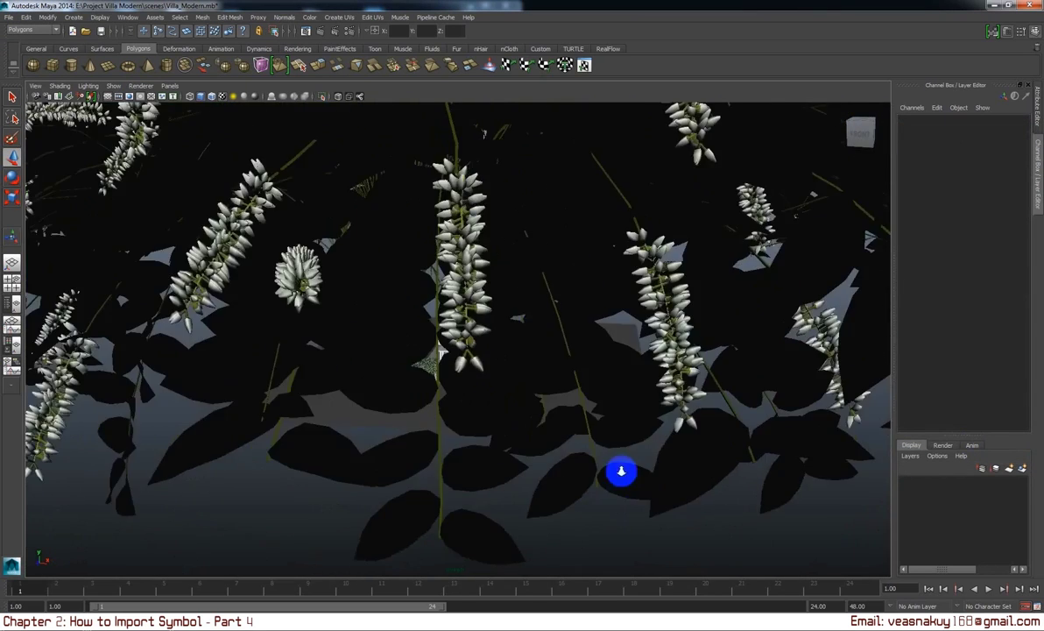
{"action": "scroll", "scroll_direction": "down", "scroll_amount": 3}
{"action": "scroll", "scroll_direction": "down", "scroll_amount": 3}
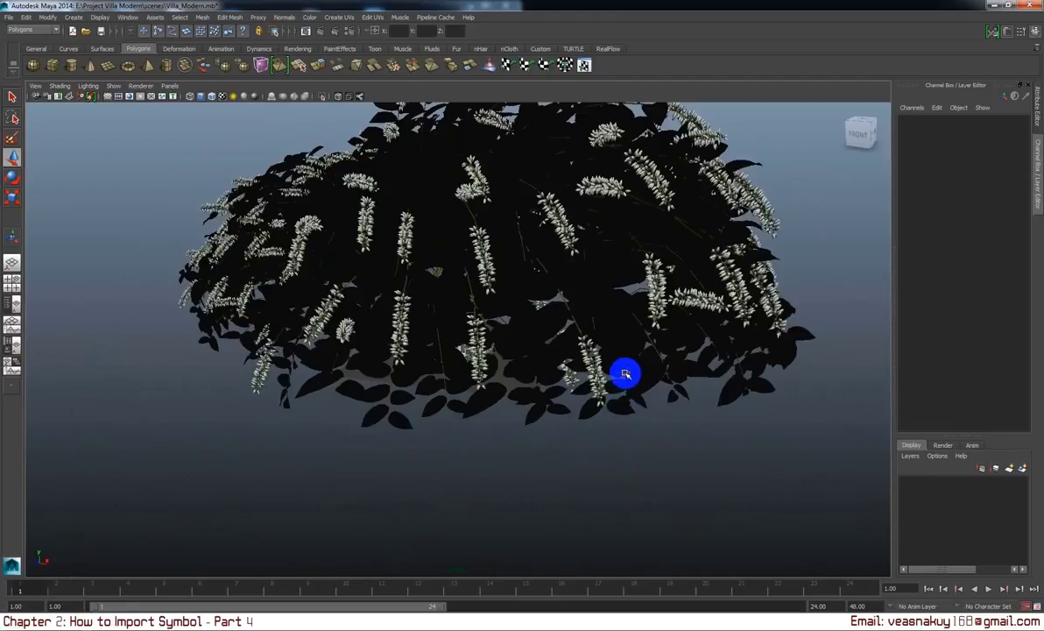
{"action": "left_click", "coordinate": [629, 348]}
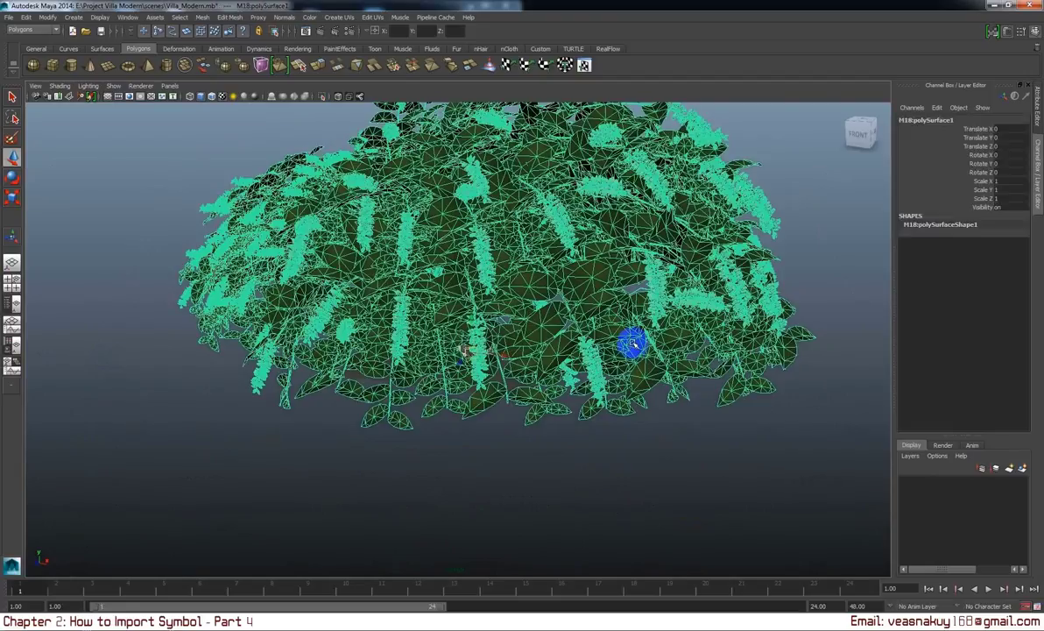
{"action": "scroll", "scroll_direction": "down", "scroll_amount": 3}
{"action": "left_click", "coordinate": [633, 344]}
{"action": "scroll", "scroll_direction": "up", "scroll_amount": 3}
{"action": "scroll", "scroll_direction": "up", "scroll_amount": 3}
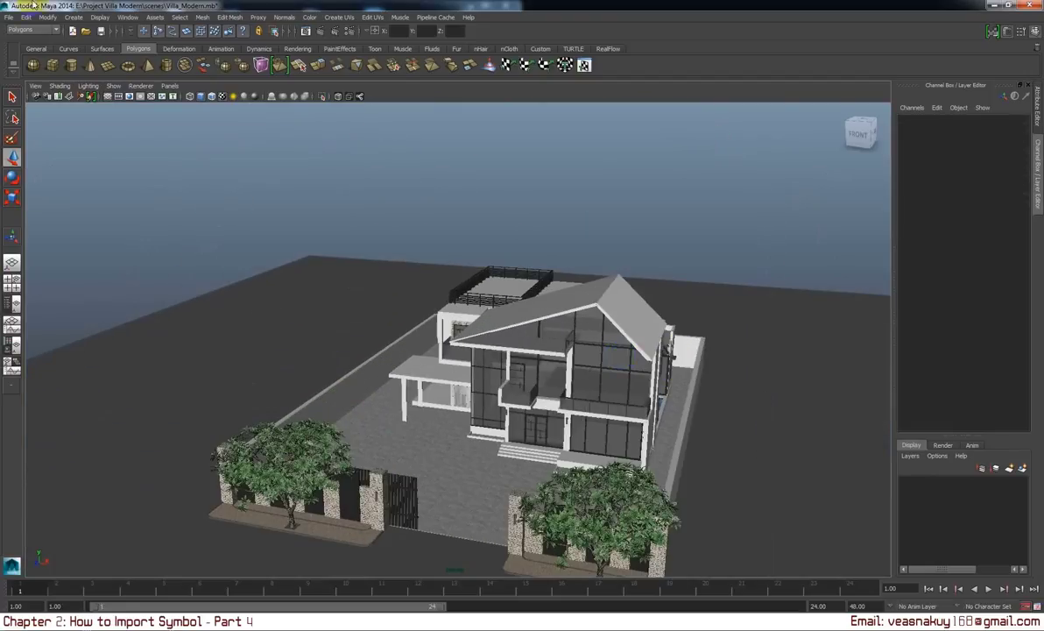
Import the M08.mb daisy flower model.
{"action": "left_click", "coordinate": [12, 18]}
{"action": "left_click", "coordinate": [35, 117]}
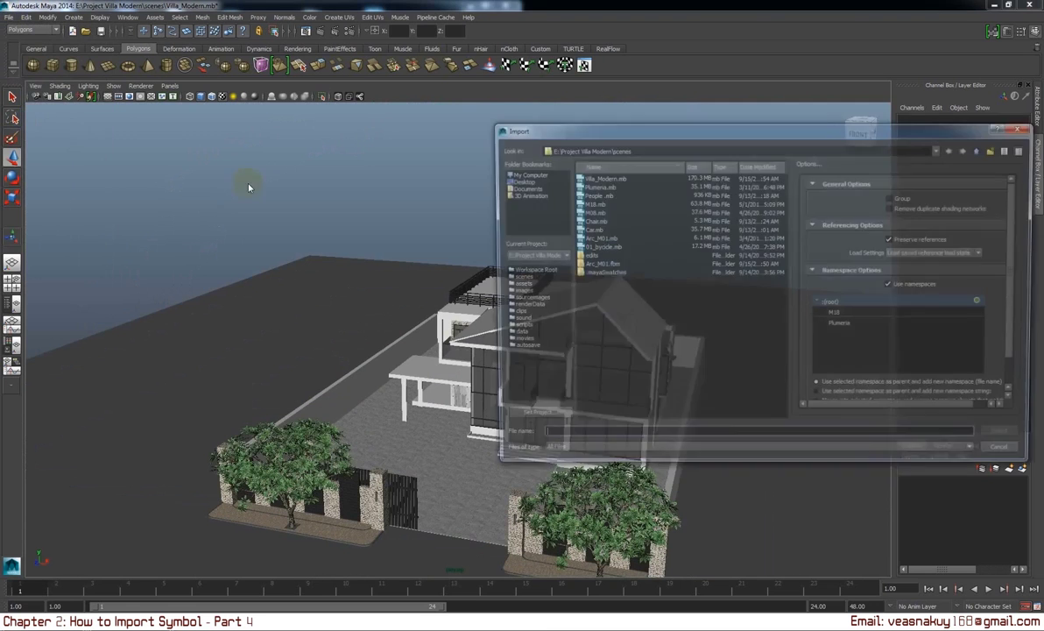
{"action": "double_click", "coordinate": [596, 213]}
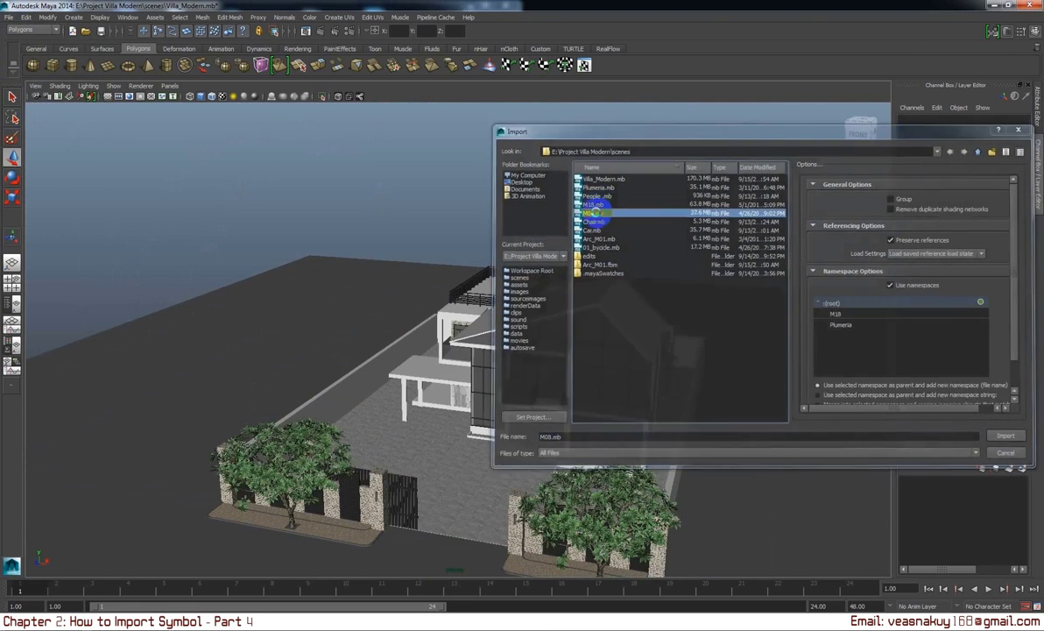
Zoom out, select the imported flowers and open Hypershade with Shift+T.
{"action": "scroll", "scroll_direction": "down", "scroll_amount": 3}
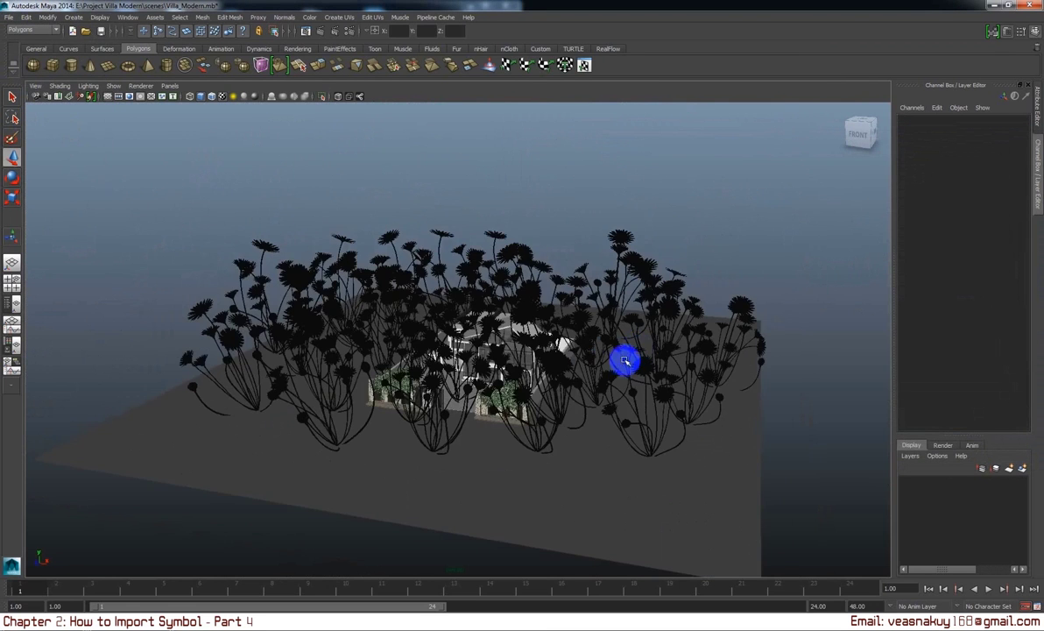
{"action": "left_click_drag", "start_coordinate": [624, 361], "coordinate": [445, 407]}
{"action": "left_click", "coordinate": [611, 299]}
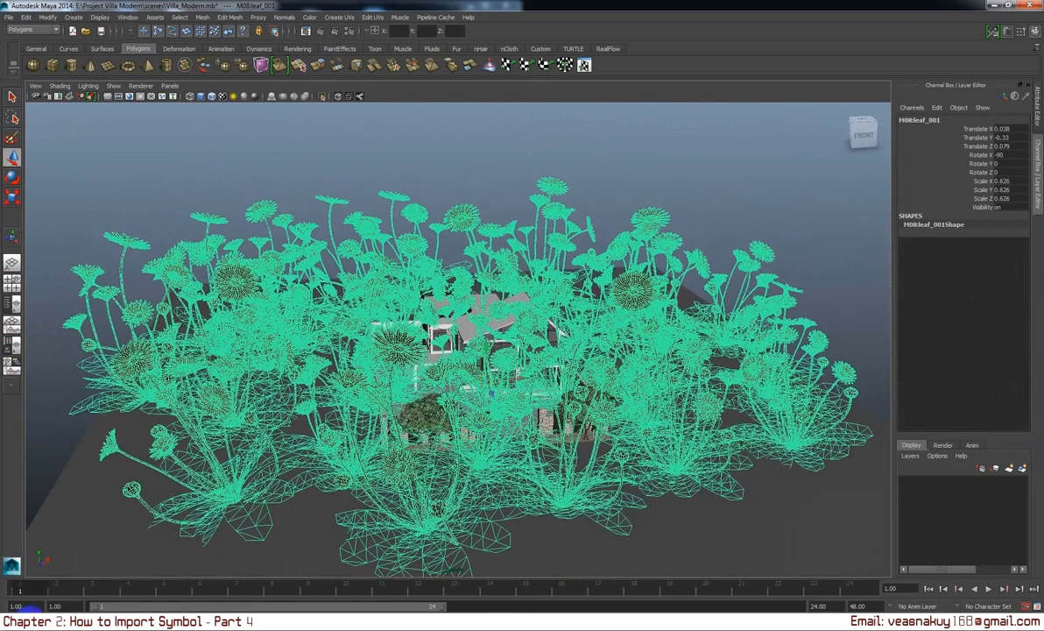
{"action": "key", "text": "shift+t"}
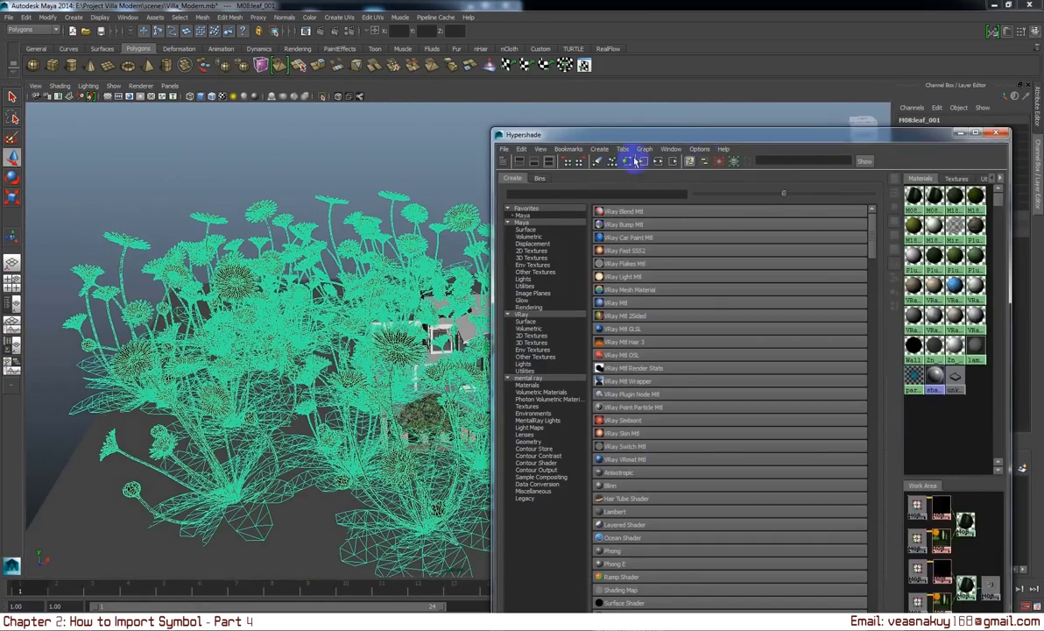
{"action": "left_click_drag", "start_coordinate": [630, 134], "coordinate": [337, 78]}
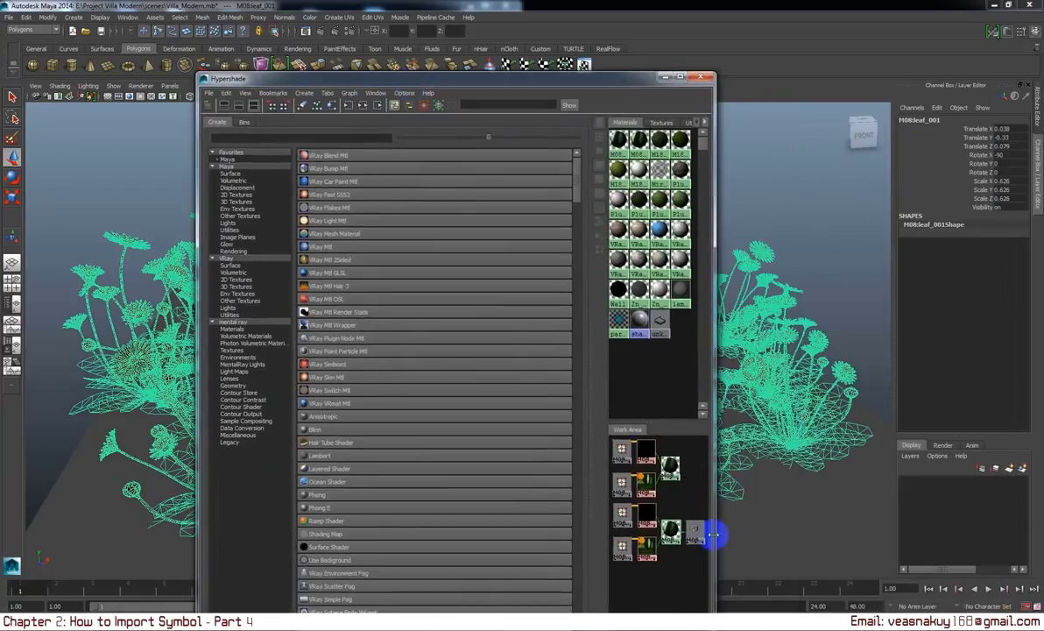
{"action": "left_click_drag", "start_coordinate": [670, 467], "coordinate": [569, 483]}
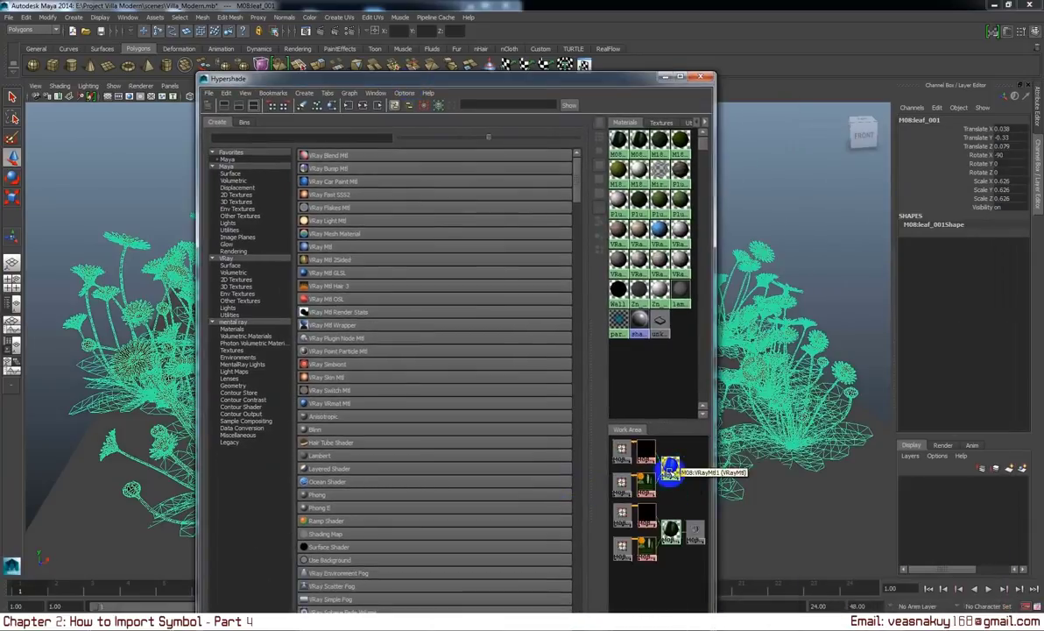
{"action": "right_click", "coordinate": [623, 454]}
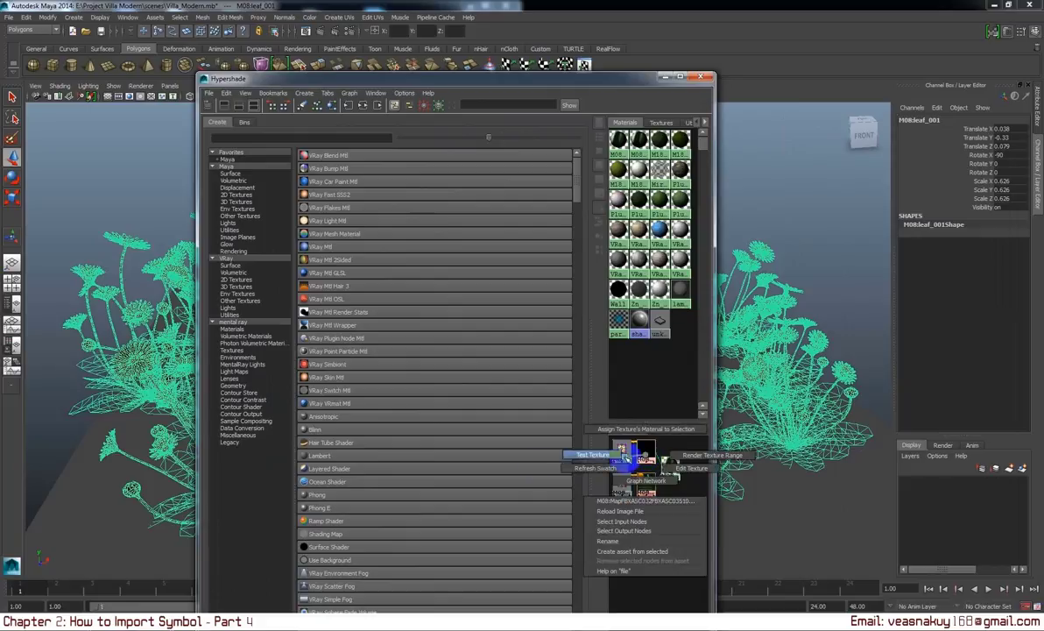
{"action": "left_click_drag", "start_coordinate": [624, 454], "coordinate": [532, 504]}
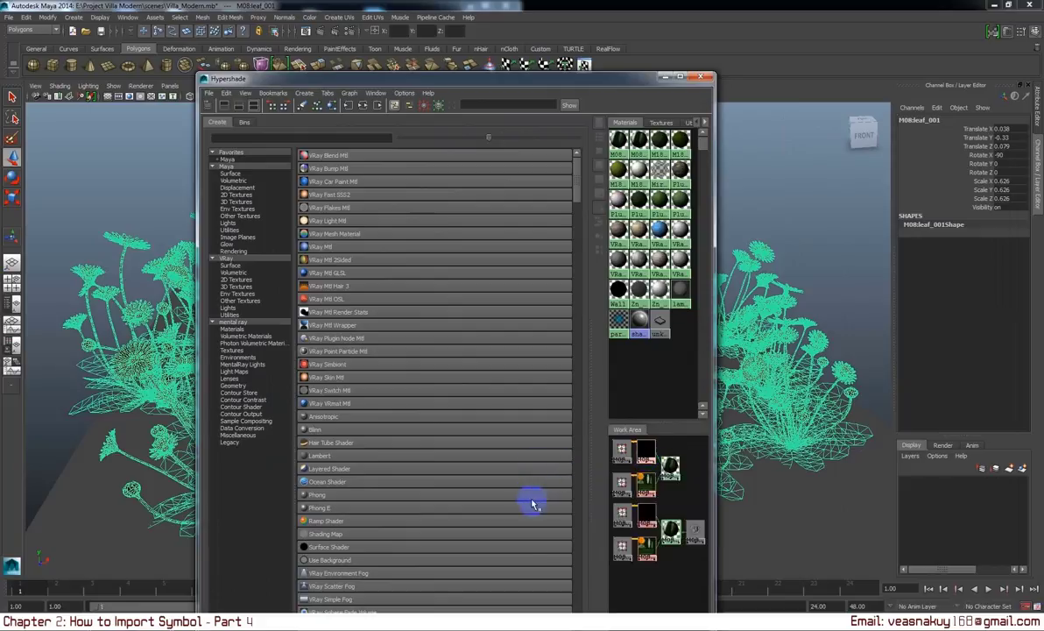
{"action": "left_click_drag", "start_coordinate": [646, 517], "coordinate": [511, 531]}
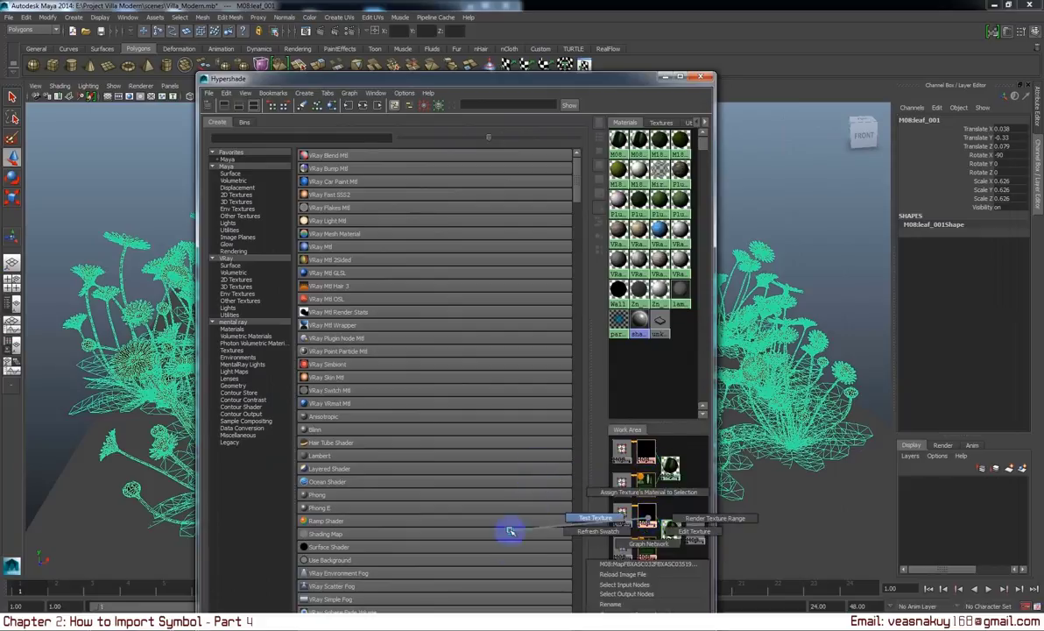
{"action": "left_click_drag", "start_coordinate": [671, 527], "coordinate": [443, 552]}
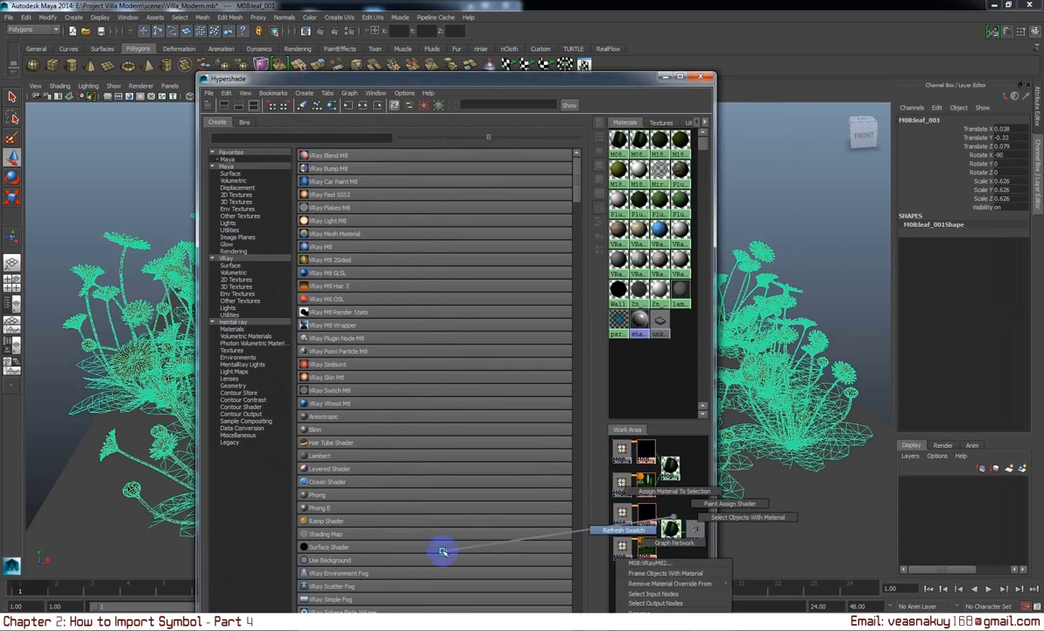
{"action": "left_click_drag", "start_coordinate": [625, 81], "coordinate": [995, 173]}
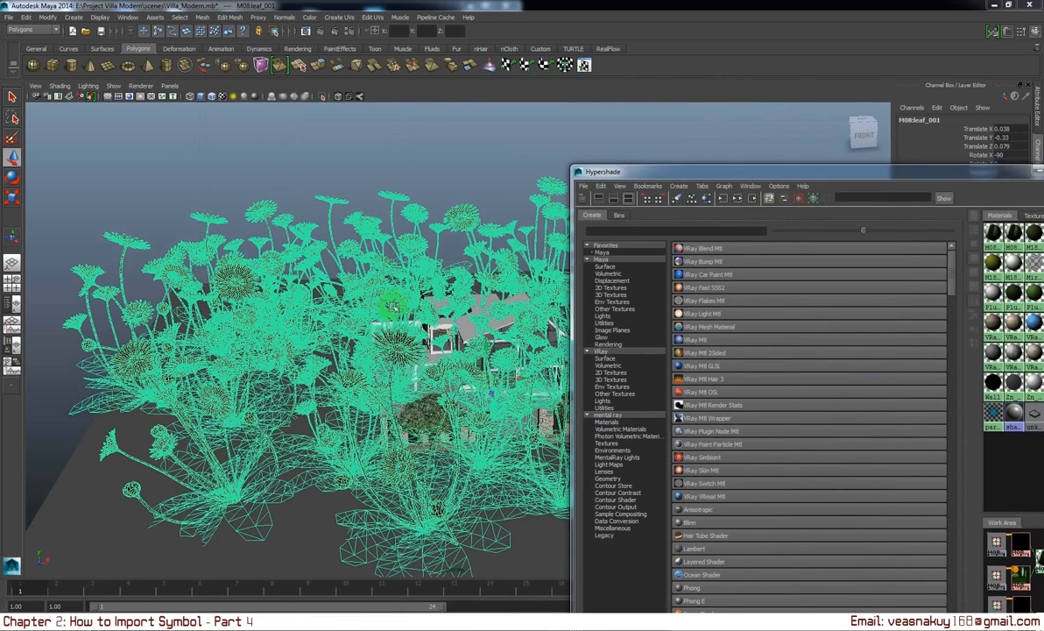
{"action": "left_click_drag", "start_coordinate": [342, 162], "coordinate": [377, 342]}
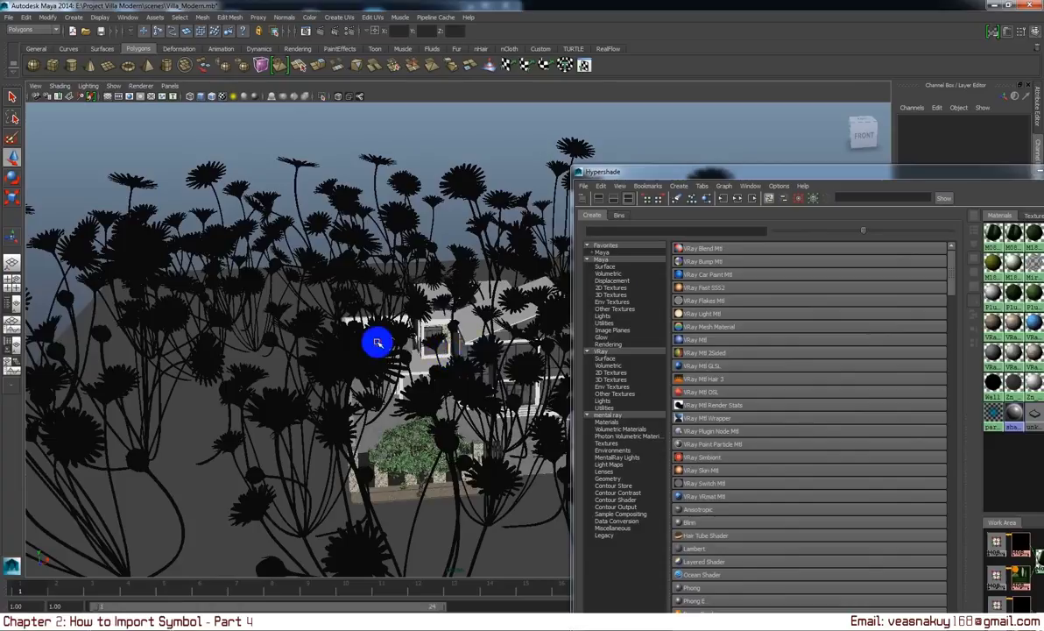
{"action": "left_click_drag", "start_coordinate": [870, 182], "coordinate": [409, 93]}
{"action": "left_click_drag", "start_coordinate": [561, 228], "coordinate": [575, 472]}
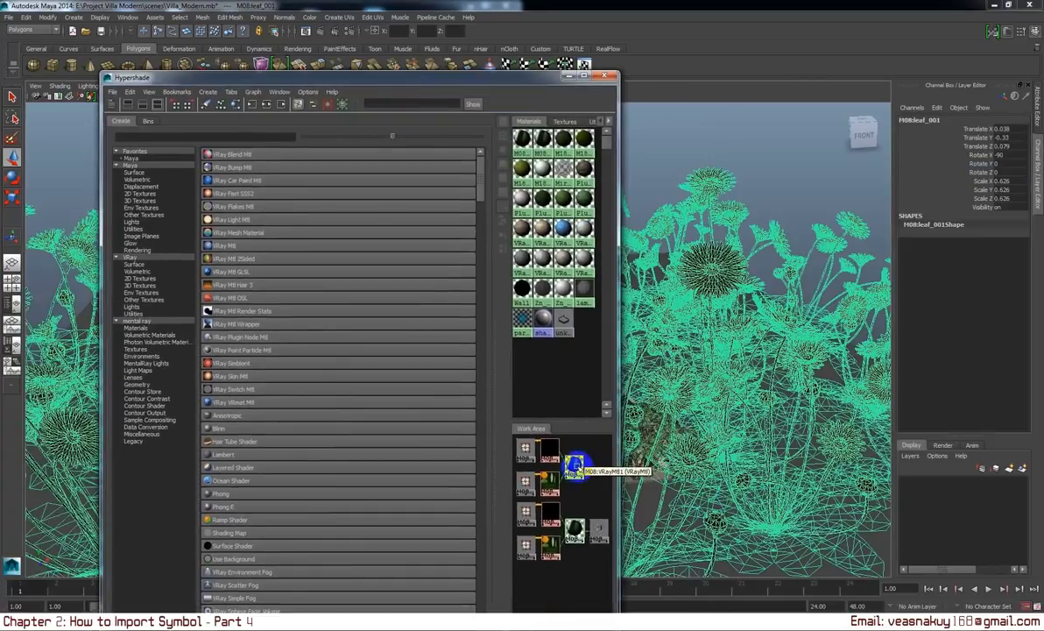
Go from VRayMtl1's attributes to its diffuse file node and browse for the Image Name.
{"action": "key", "text": "ctrl+a"}
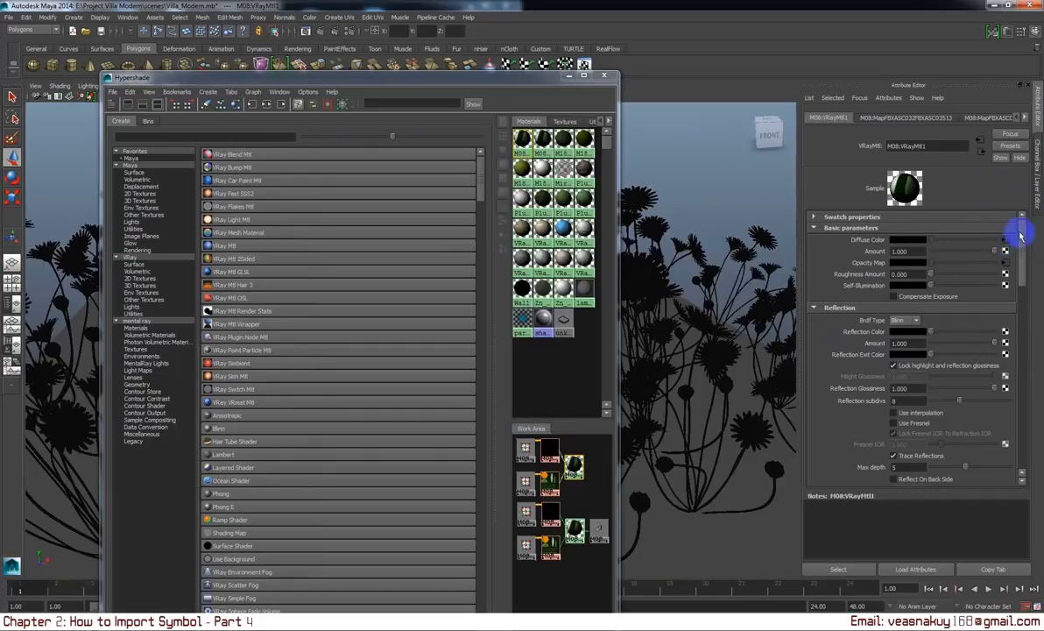
{"action": "left_click", "coordinate": [1005, 241]}
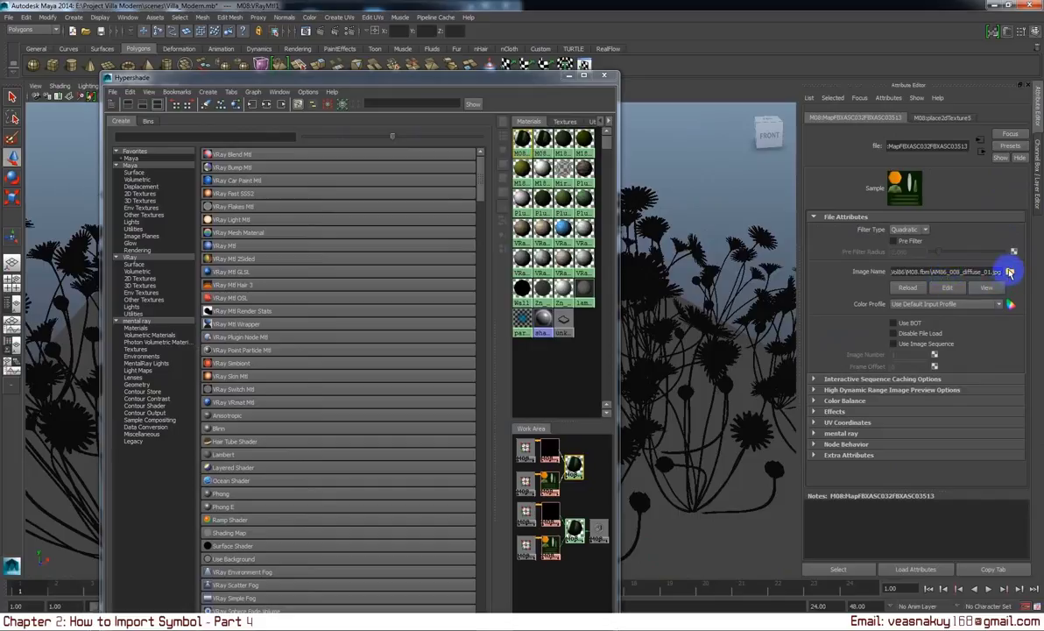
{"action": "left_click", "coordinate": [1009, 273]}
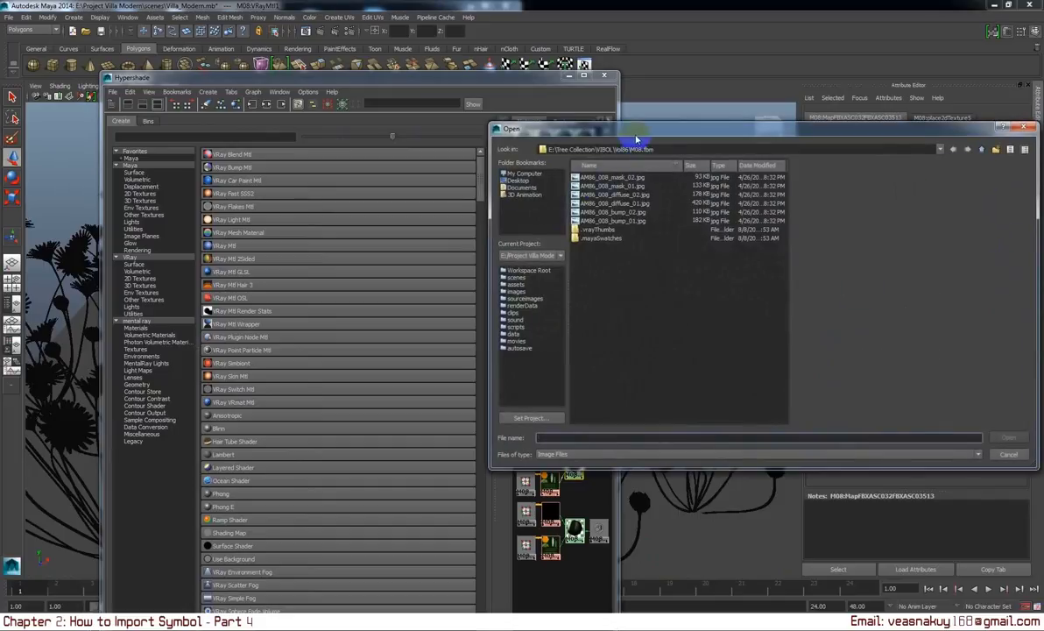
Browse the drives and E: folders looking for the project's texture location.
{"action": "left_click_drag", "start_coordinate": [637, 140], "coordinate": [428, 122]}
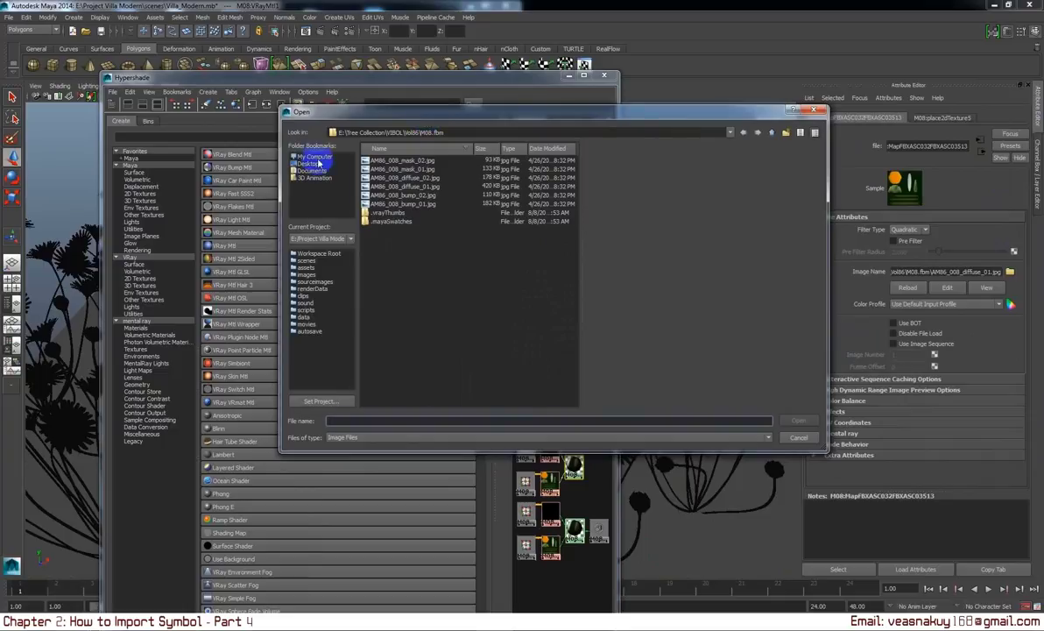
{"action": "left_click", "coordinate": [315, 158]}
{"action": "double_click", "coordinate": [392, 175]}
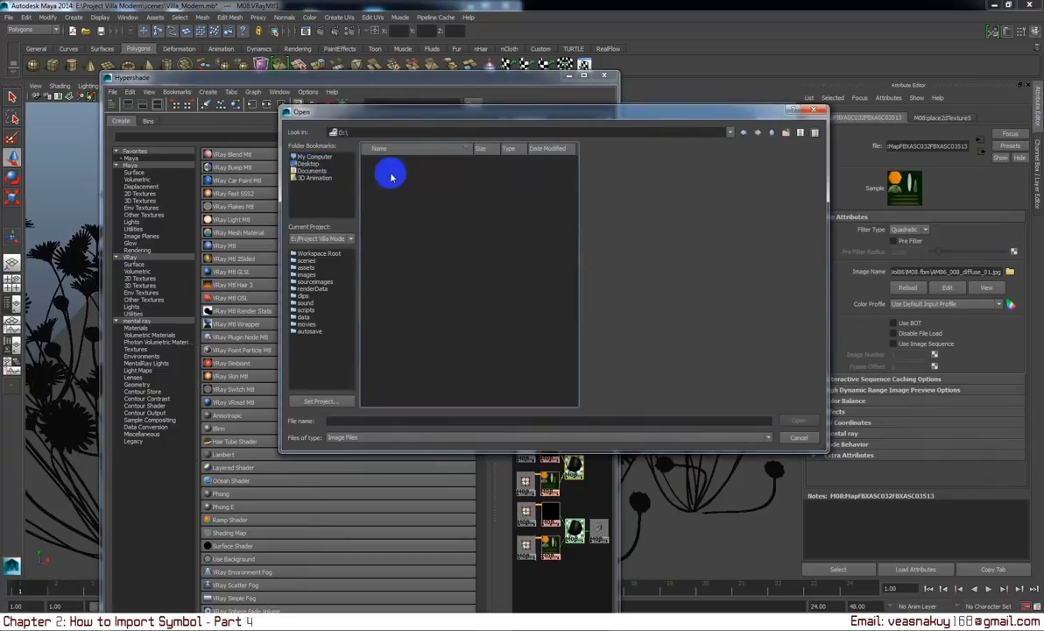
{"action": "left_click", "coordinate": [320, 158]}
{"action": "double_click", "coordinate": [390, 170]}
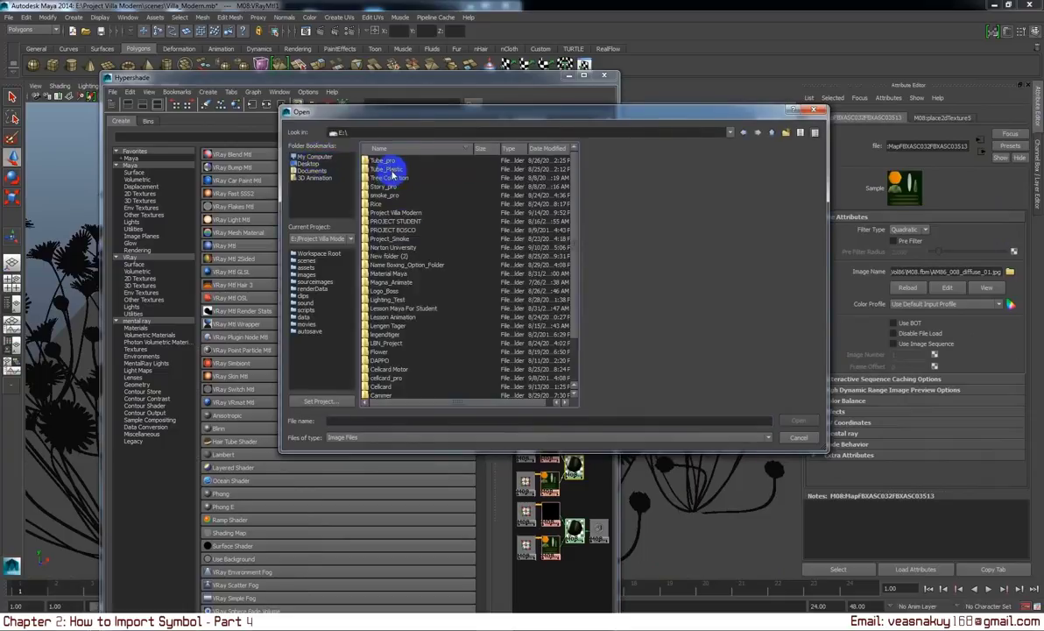
{"action": "left_click", "coordinate": [401, 300]}
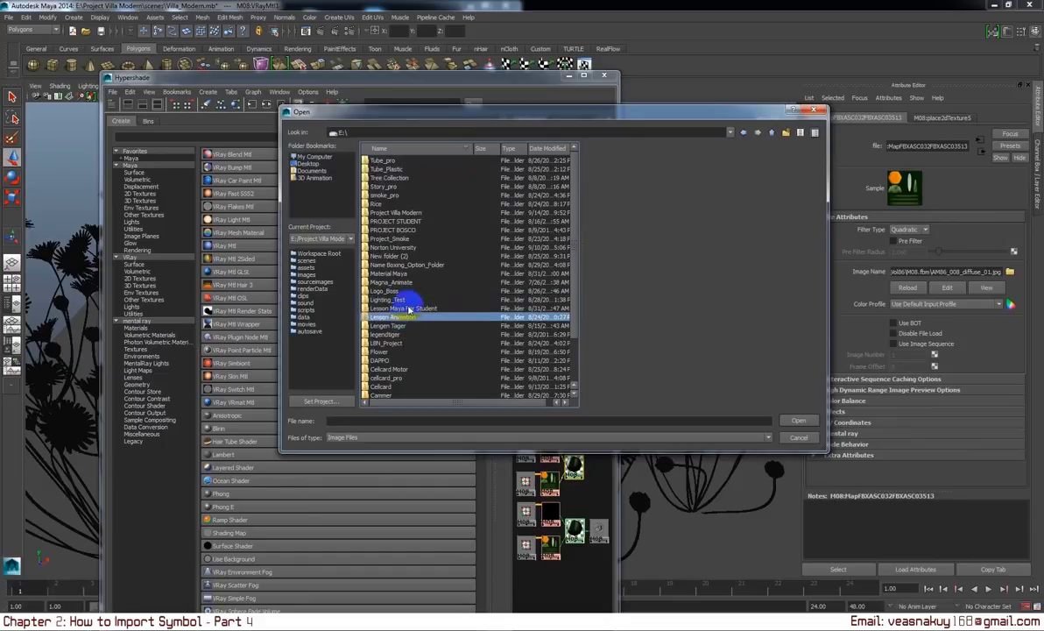
{"action": "left_click", "coordinate": [405, 308]}
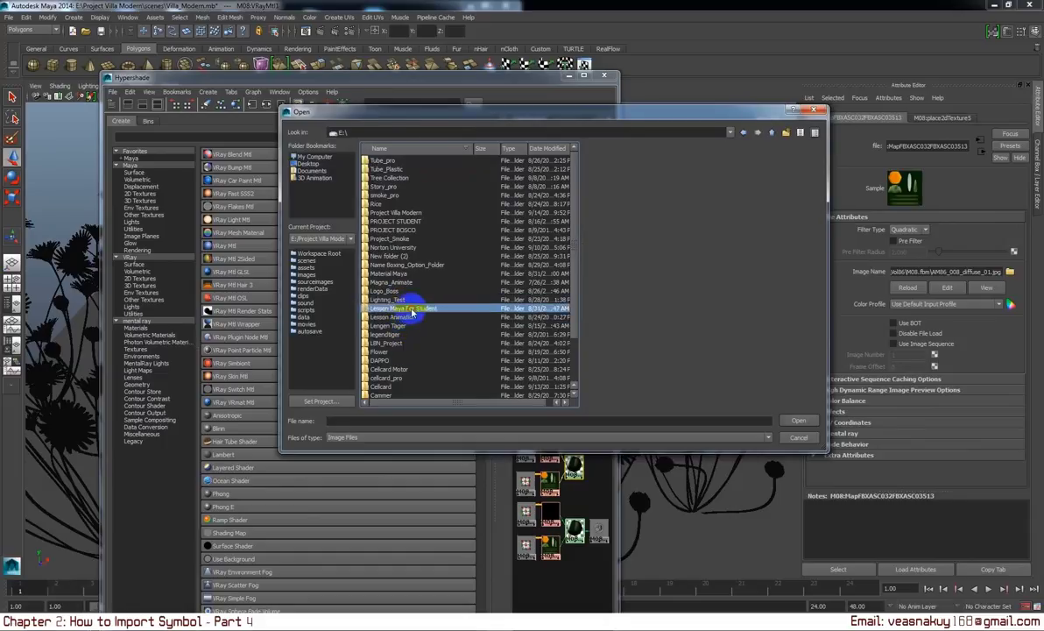
{"action": "double_click", "coordinate": [411, 311]}
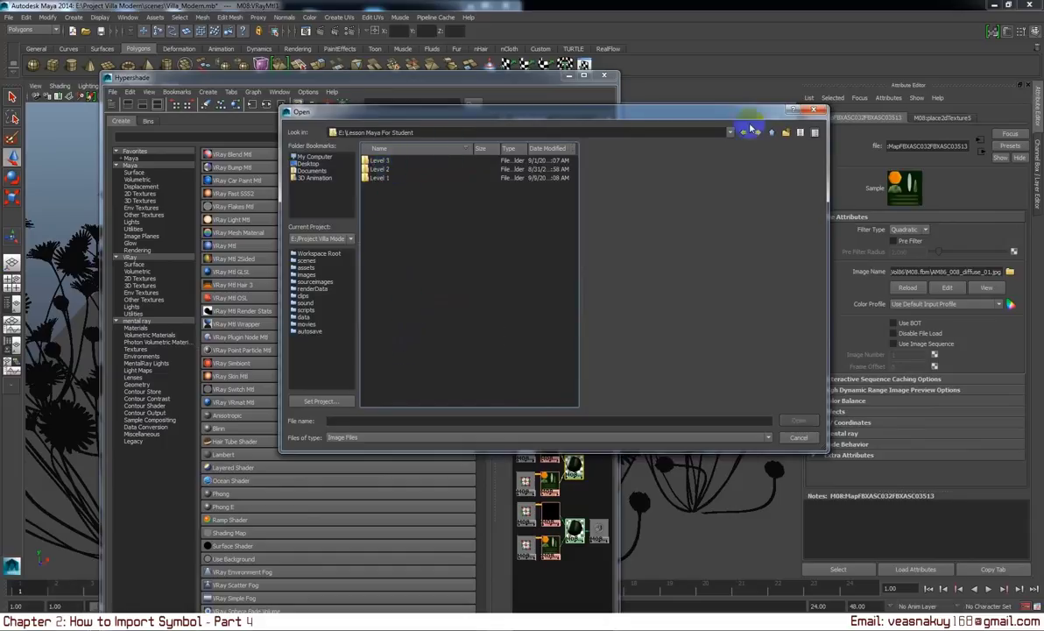
{"action": "left_click", "coordinate": [770, 132]}
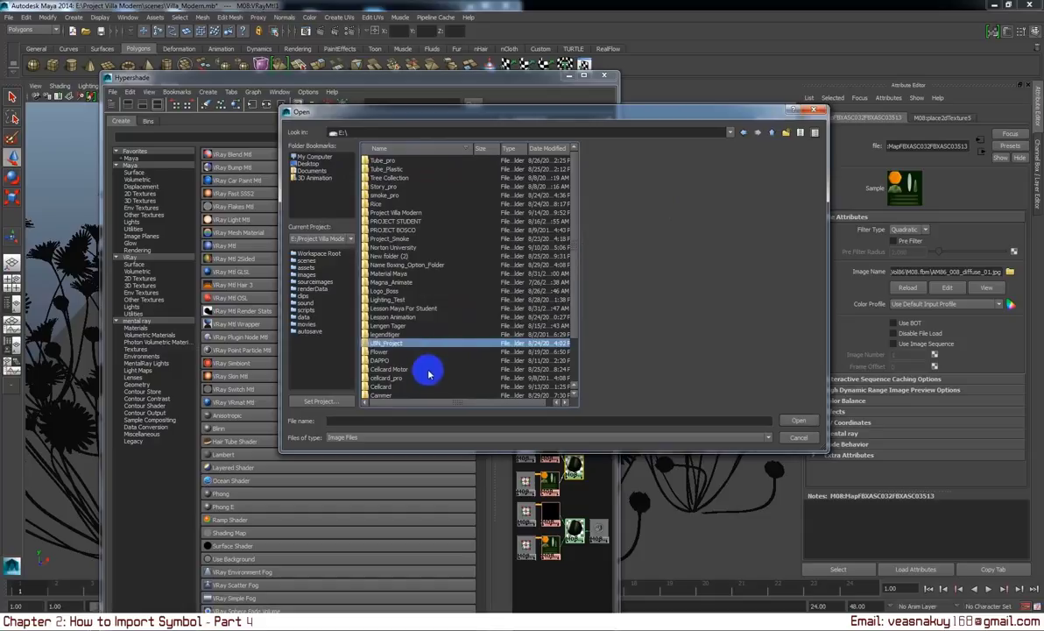
{"action": "scroll", "scroll_direction": "down", "scroll_amount": 3}
{"action": "left_click", "coordinate": [422, 326]}
{"action": "left_click", "coordinate": [420, 301]}
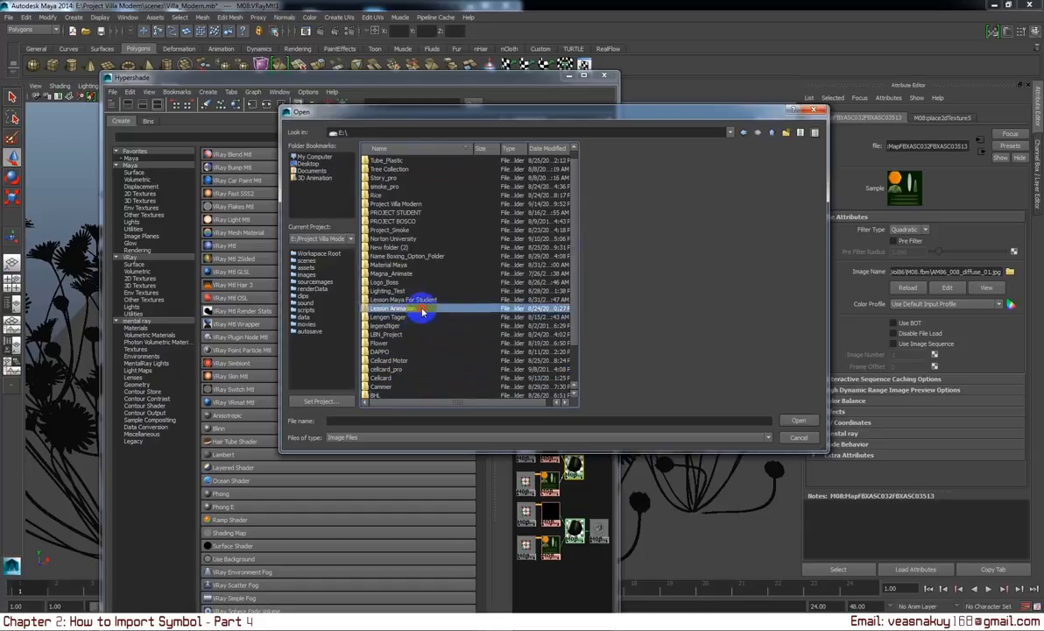
{"action": "left_click", "coordinate": [425, 291]}
Navigate into E:\Project Villa Modern\sourceimages\M08.fbm.
{"action": "key", "text": "p"}
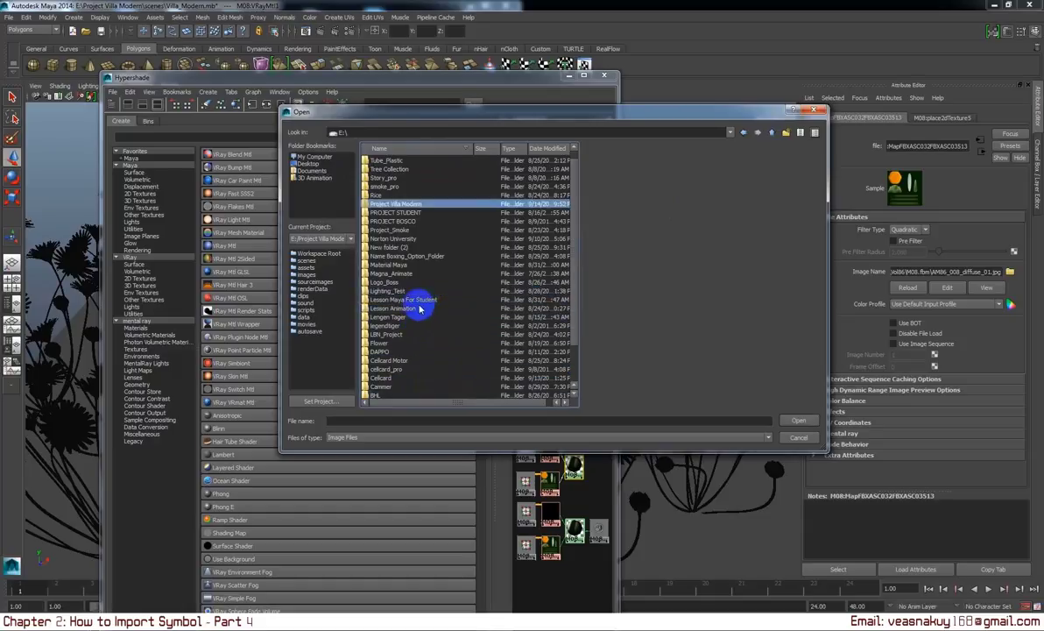
{"action": "key", "text": "p"}
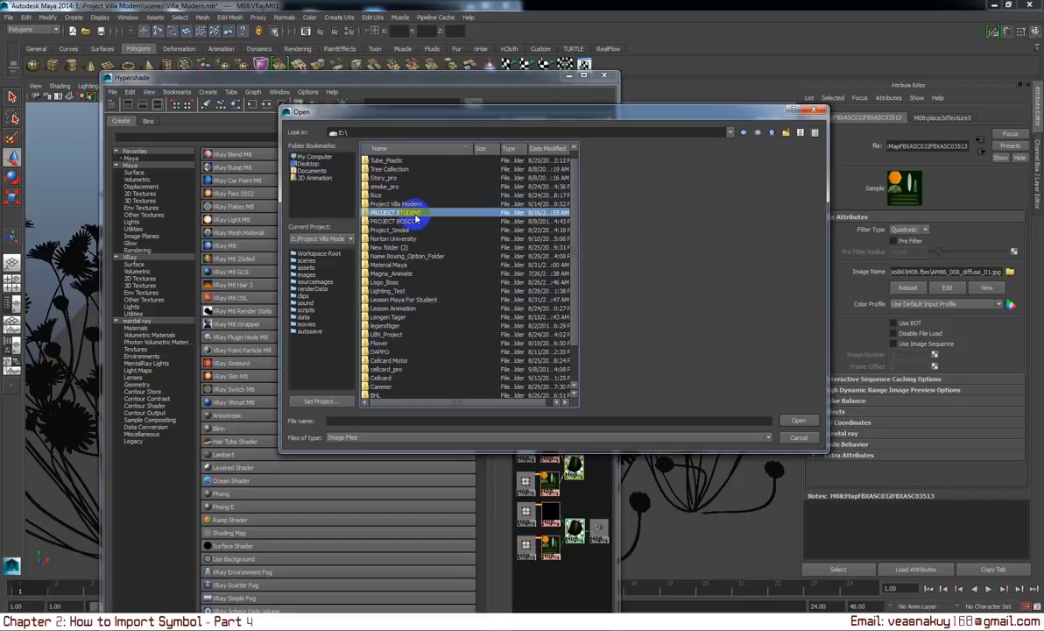
{"action": "double_click", "coordinate": [418, 218]}
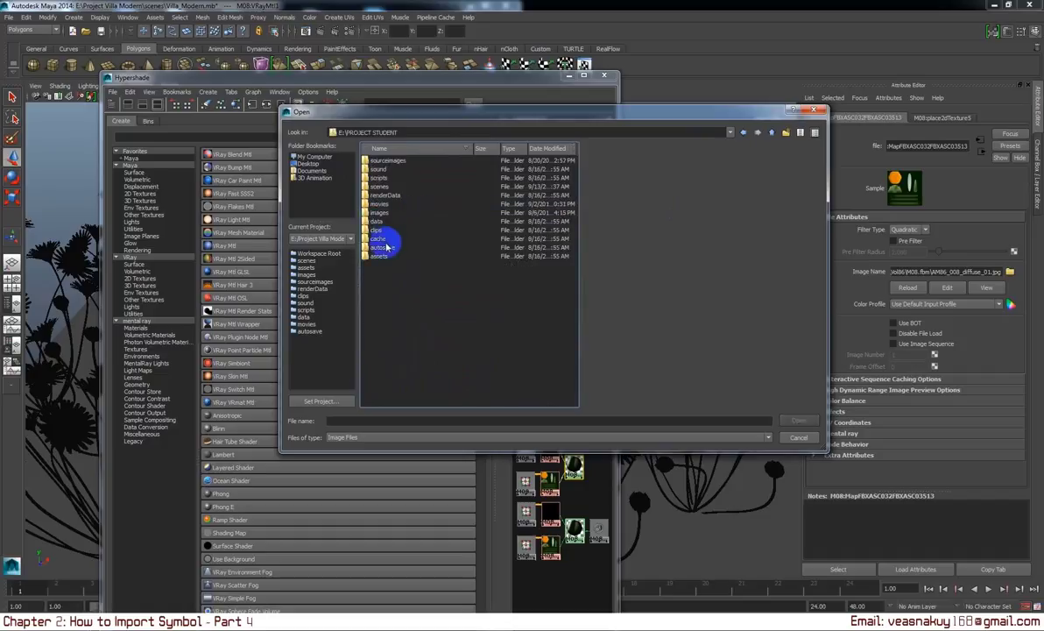
{"action": "key", "text": "BackSpace"}
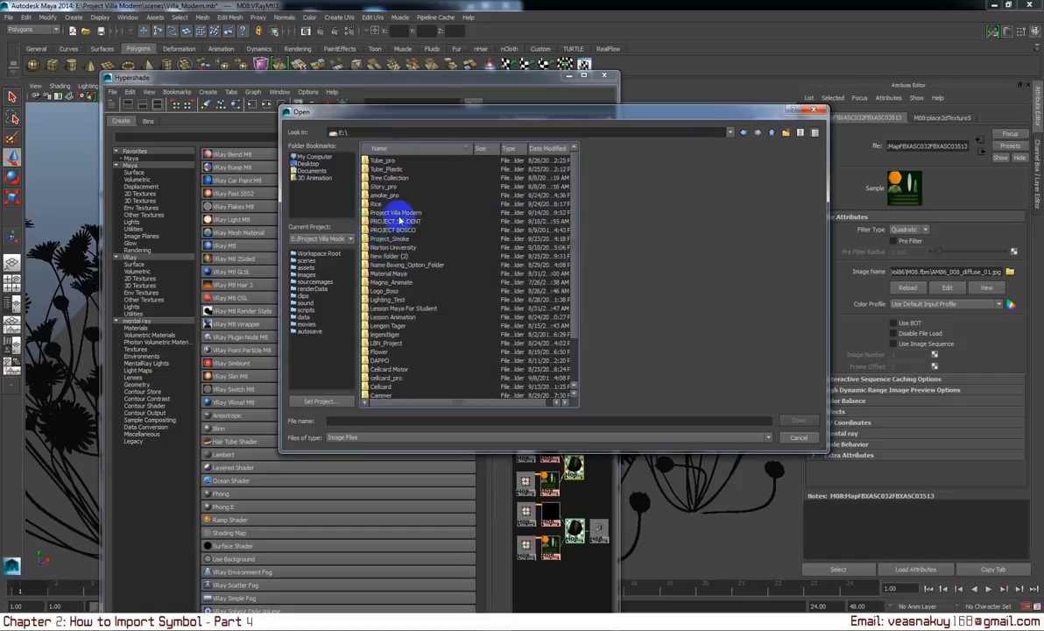
{"action": "double_click", "coordinate": [399, 212]}
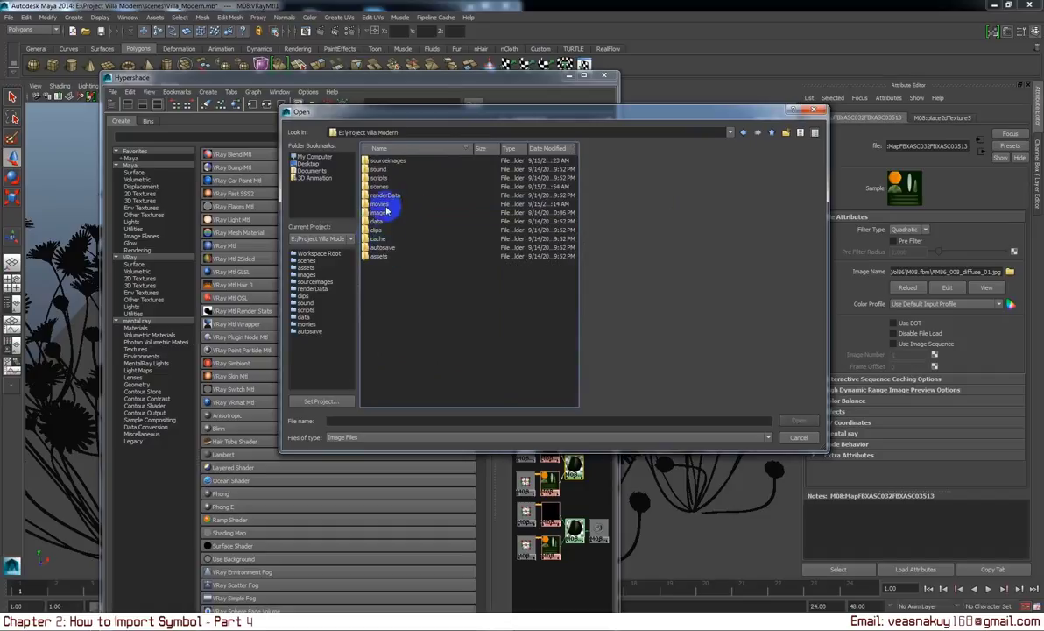
{"action": "double_click", "coordinate": [392, 161]}
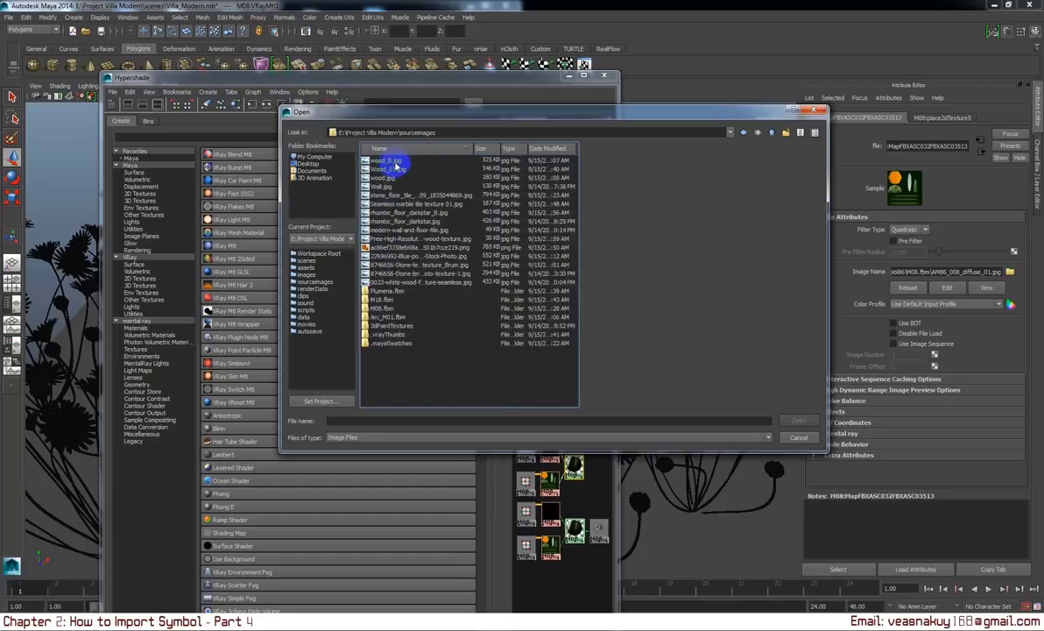
{"action": "left_click", "coordinate": [392, 162]}
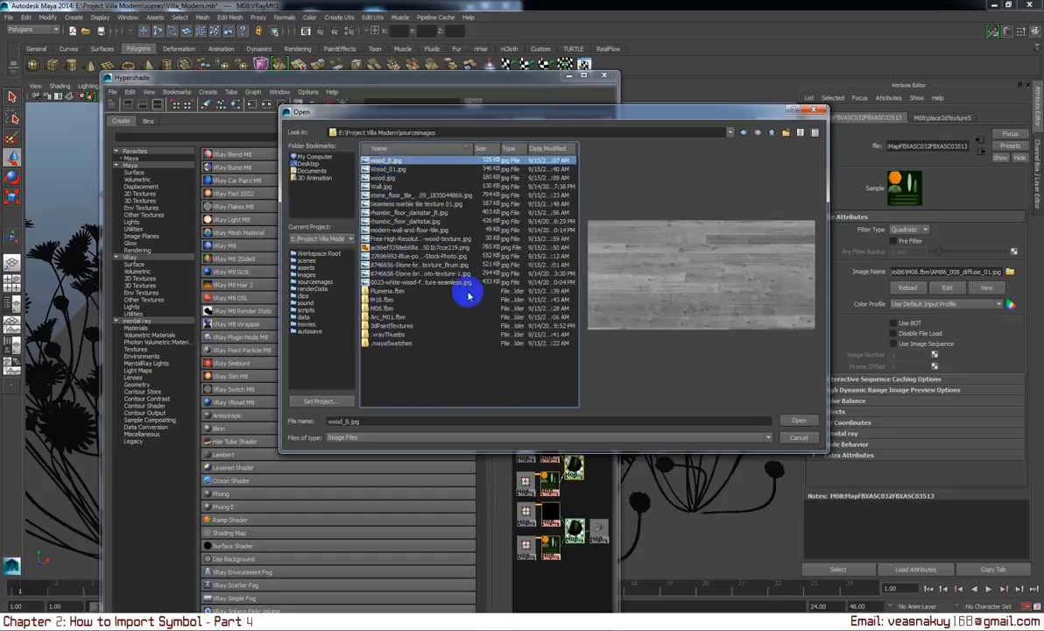
{"action": "double_click", "coordinate": [385, 309]}
Load AM86_008_diffuse_01.jpg as the flower's diffuse texture.
{"action": "left_click", "coordinate": [401, 161]}
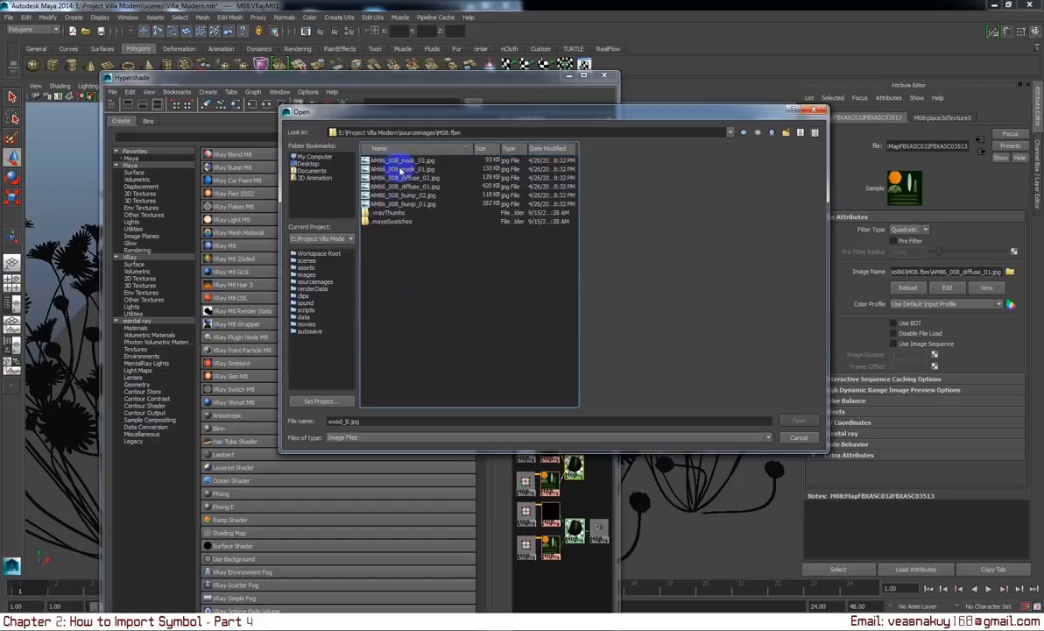
{"action": "key", "text": "Down"}
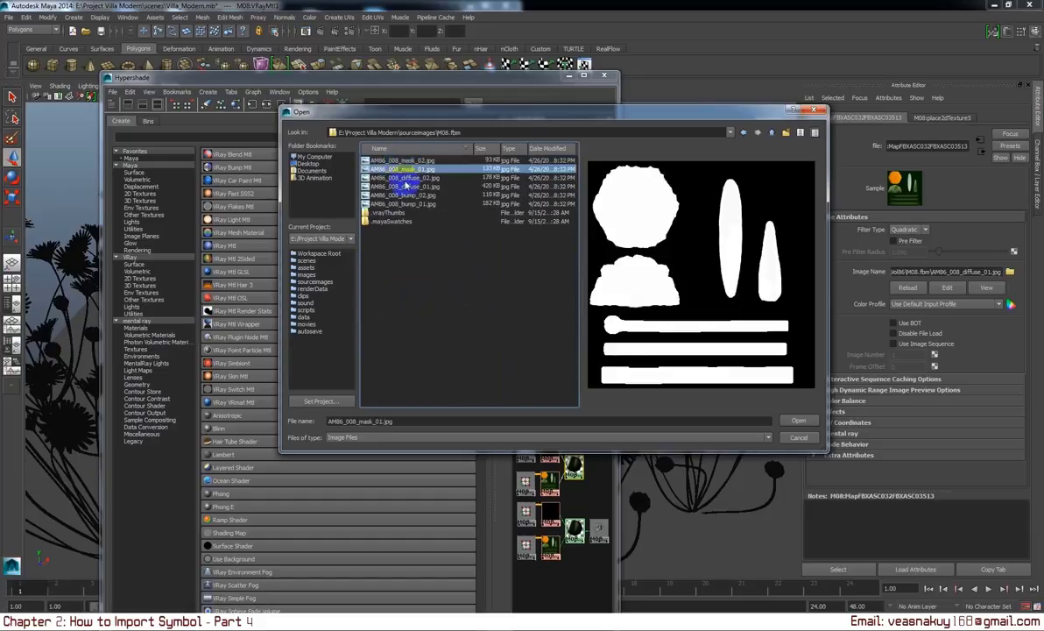
{"action": "left_click", "coordinate": [424, 185]}
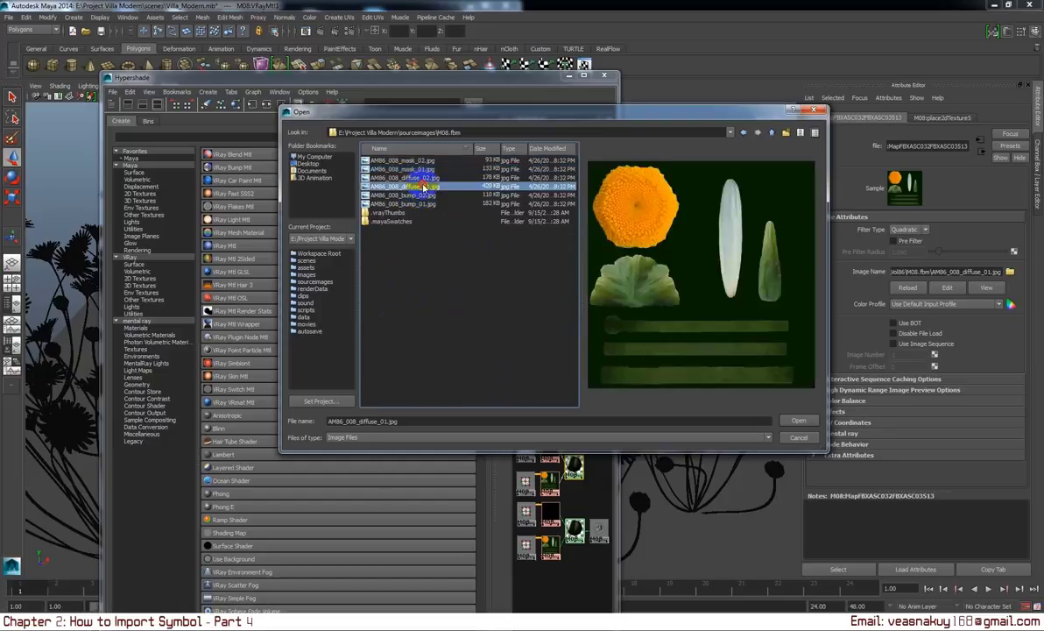
{"action": "left_click", "coordinate": [795, 422]}
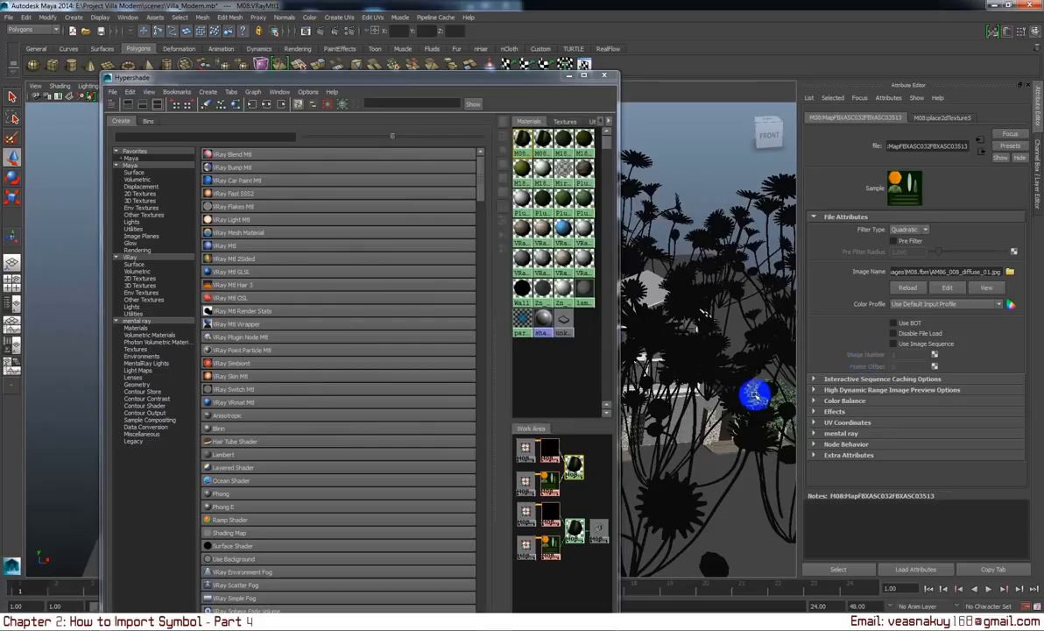
Minimize Hypershade and reverse the normals of the daisy flower mesh.
{"action": "left_click", "coordinate": [728, 371]}
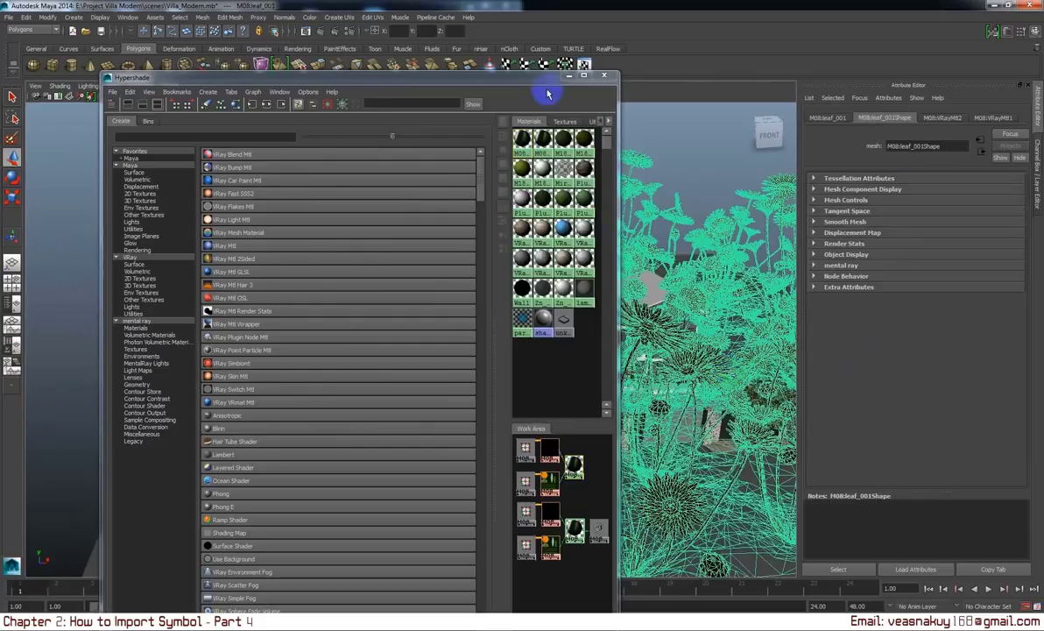
{"action": "left_click", "coordinate": [567, 78]}
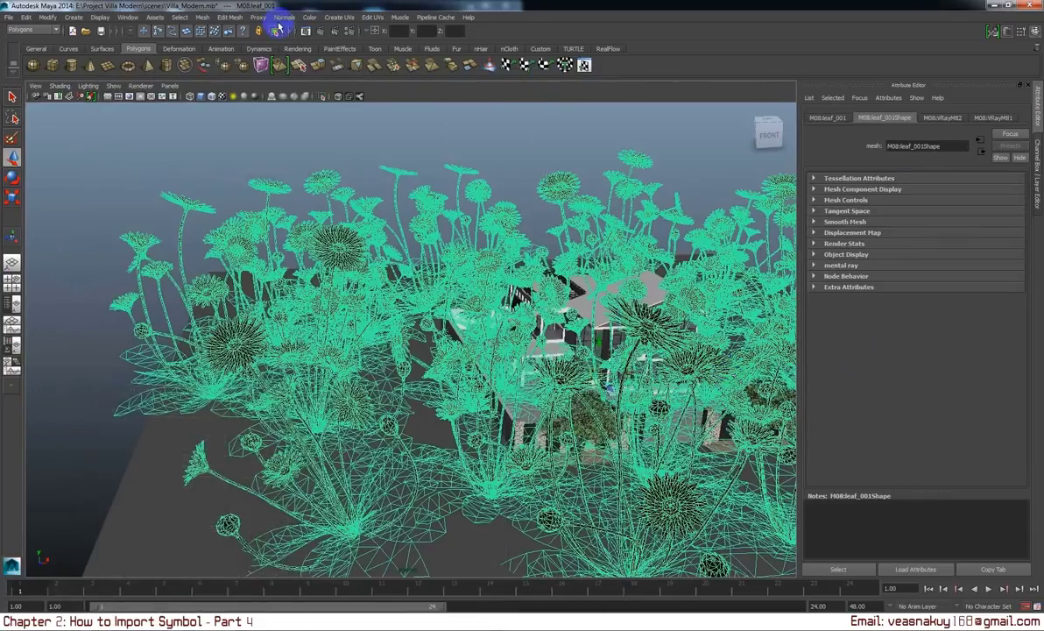
{"action": "left_click", "coordinate": [285, 16]}
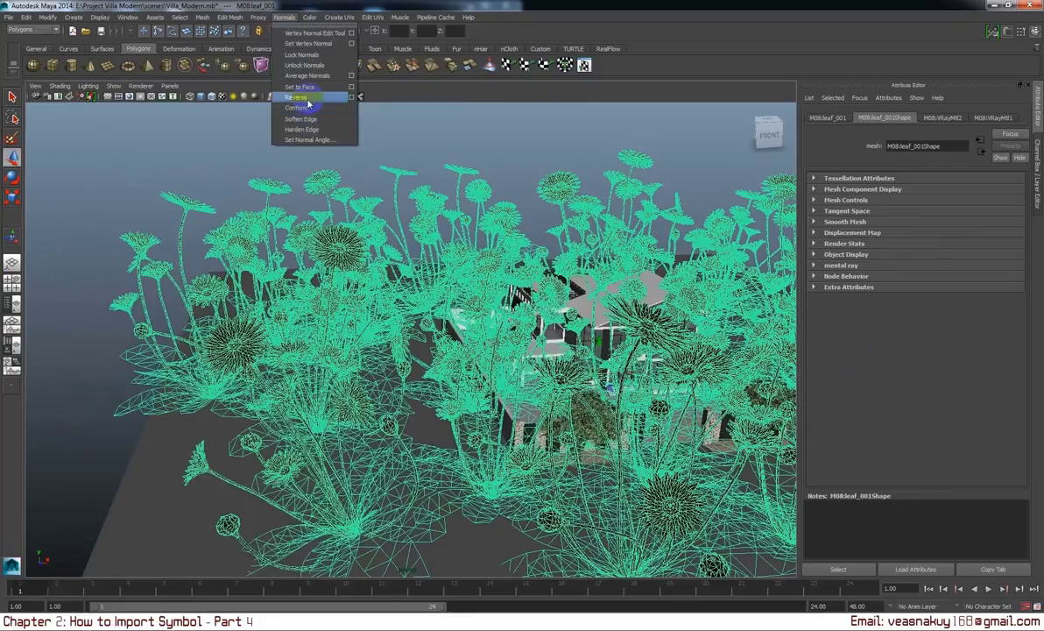
{"action": "left_click", "coordinate": [304, 97]}
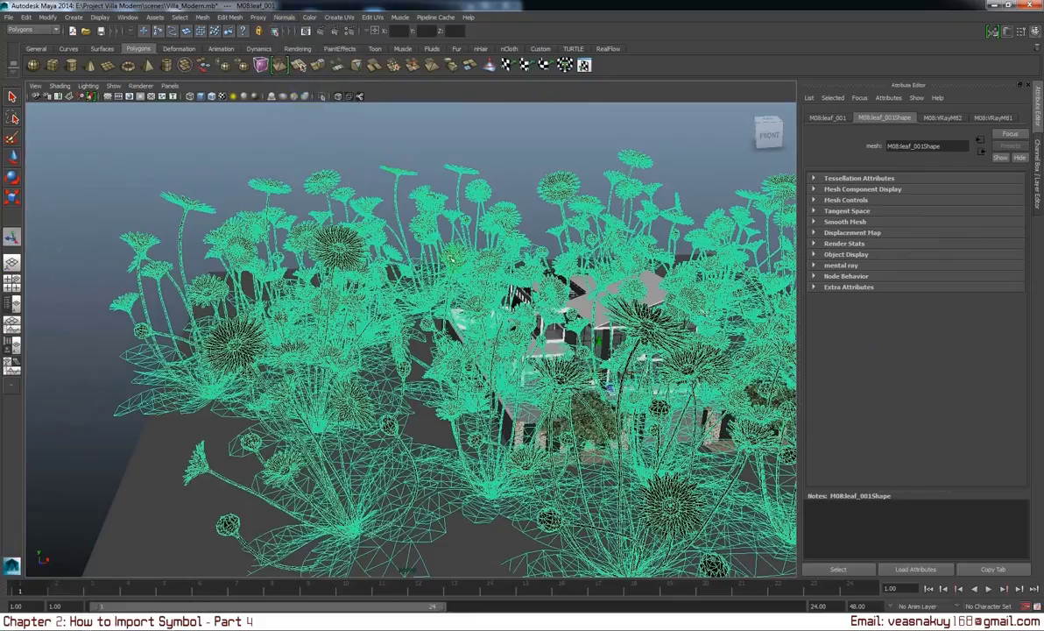
Reselect the flower mesh from a lower angle to check the reversed normals.
{"action": "left_click", "coordinate": [464, 152]}
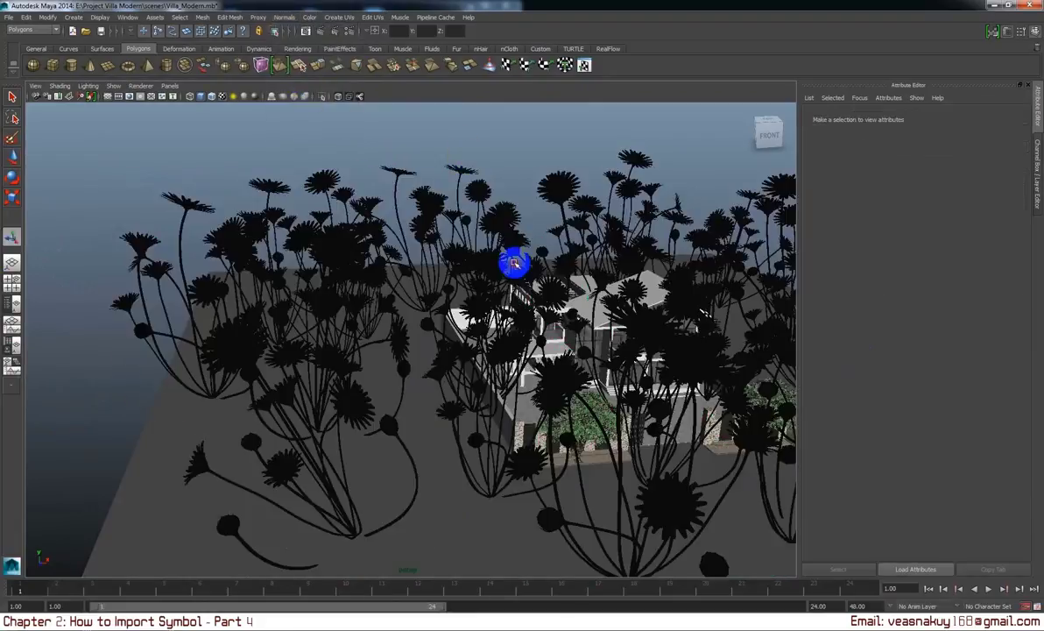
{"action": "left_click", "coordinate": [524, 262]}
{"action": "left_click_drag", "start_coordinate": [479, 230], "coordinate": [467, 224]}
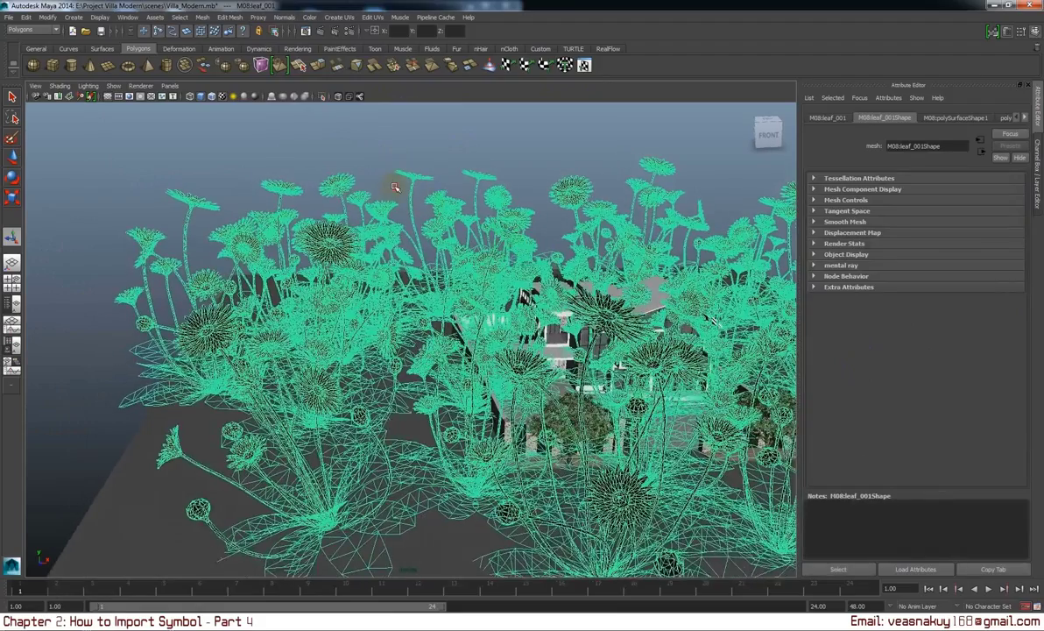
{"action": "left_click", "coordinate": [368, 173]}
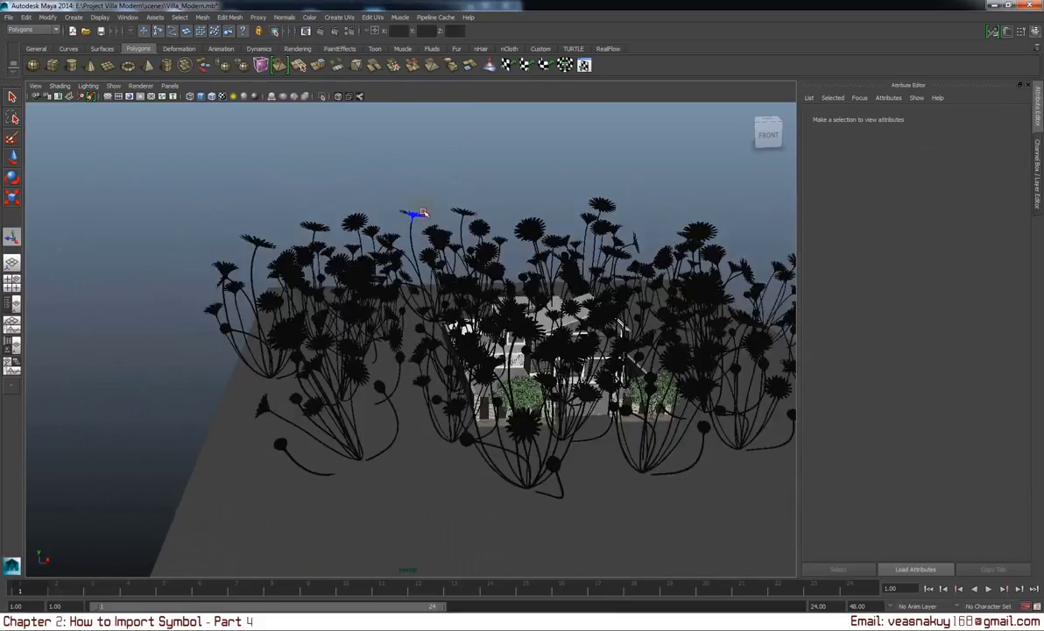
{"action": "left_click", "coordinate": [422, 213]}
{"action": "left_click", "coordinate": [341, 17]}
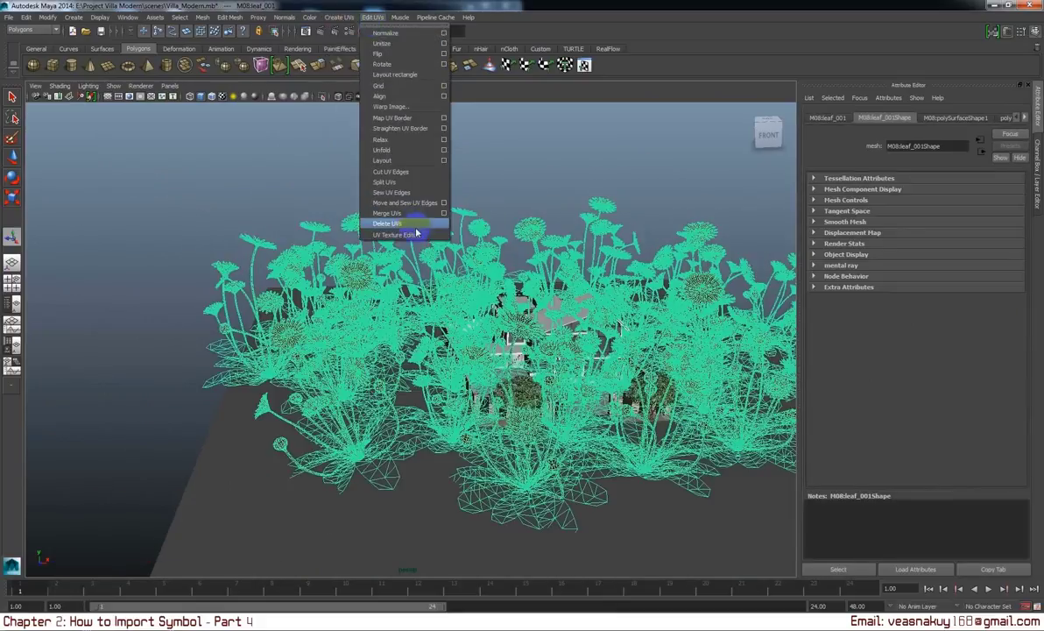
Open the UV Texture Editor and show leaf textures behind the daisy leaf UVs.
{"action": "left_click", "coordinate": [412, 222]}
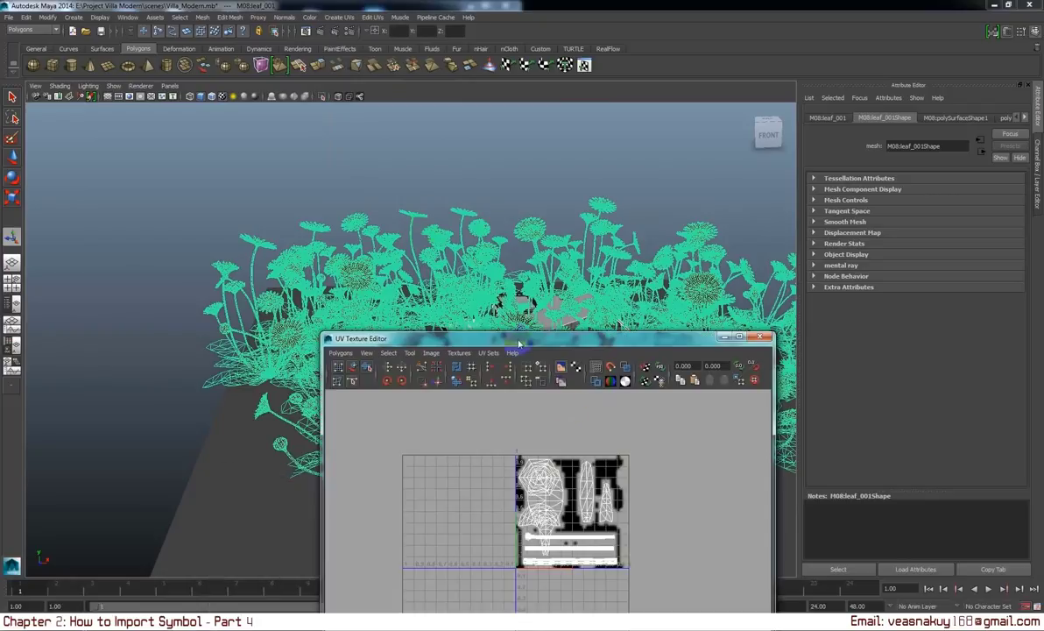
{"action": "left_click", "coordinate": [459, 352]}
{"action": "left_click", "coordinate": [473, 366]}
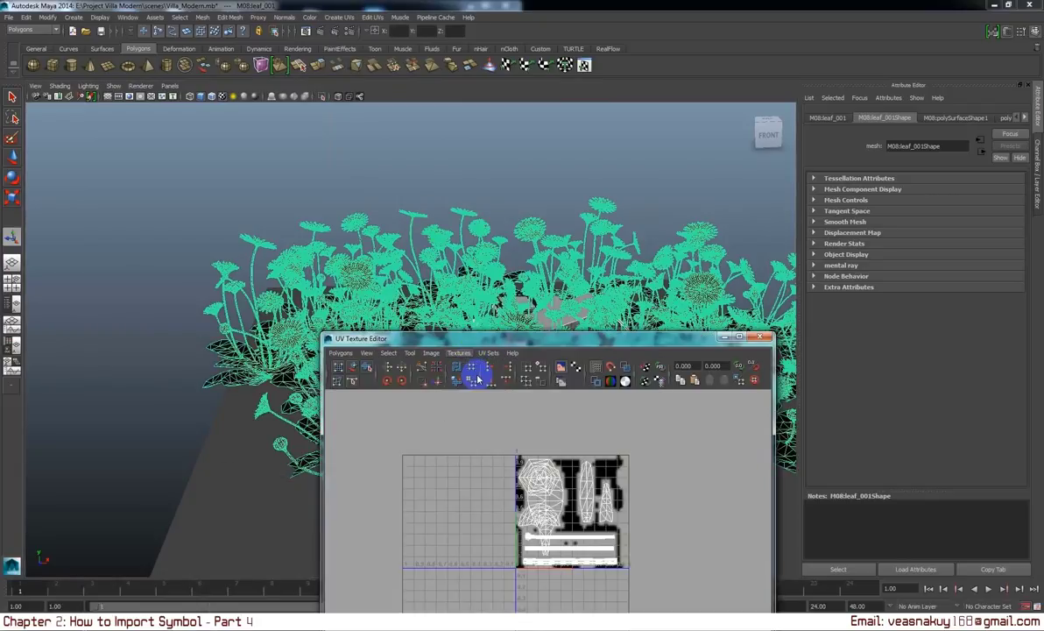
{"action": "left_click", "coordinate": [454, 183]}
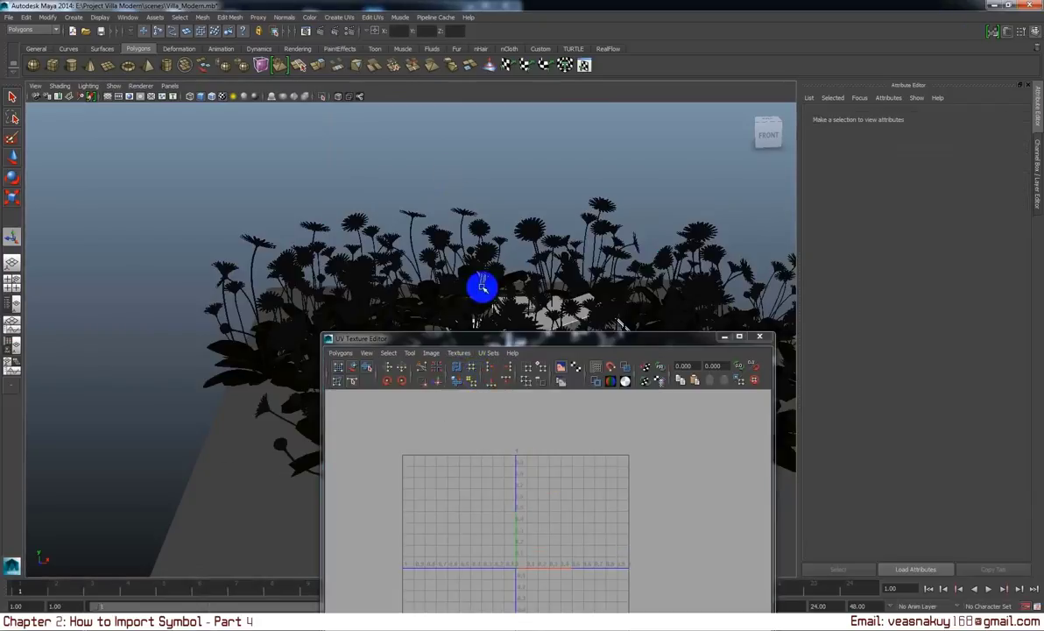
{"action": "left_click_drag", "start_coordinate": [478, 285], "coordinate": [453, 286]}
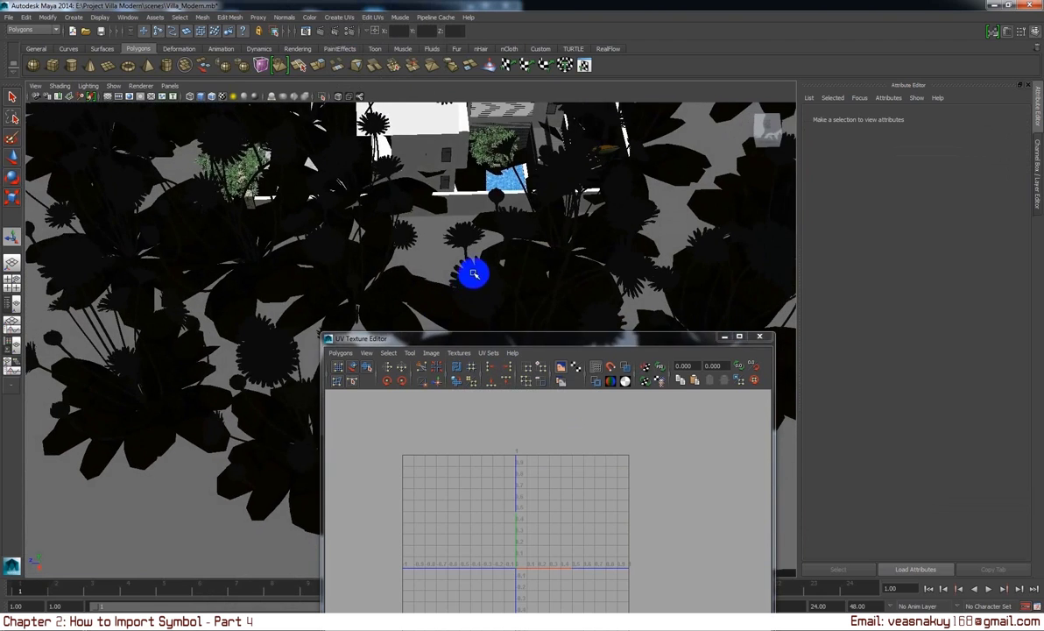
{"action": "left_click", "coordinate": [481, 302]}
{"action": "left_click", "coordinate": [460, 352]}
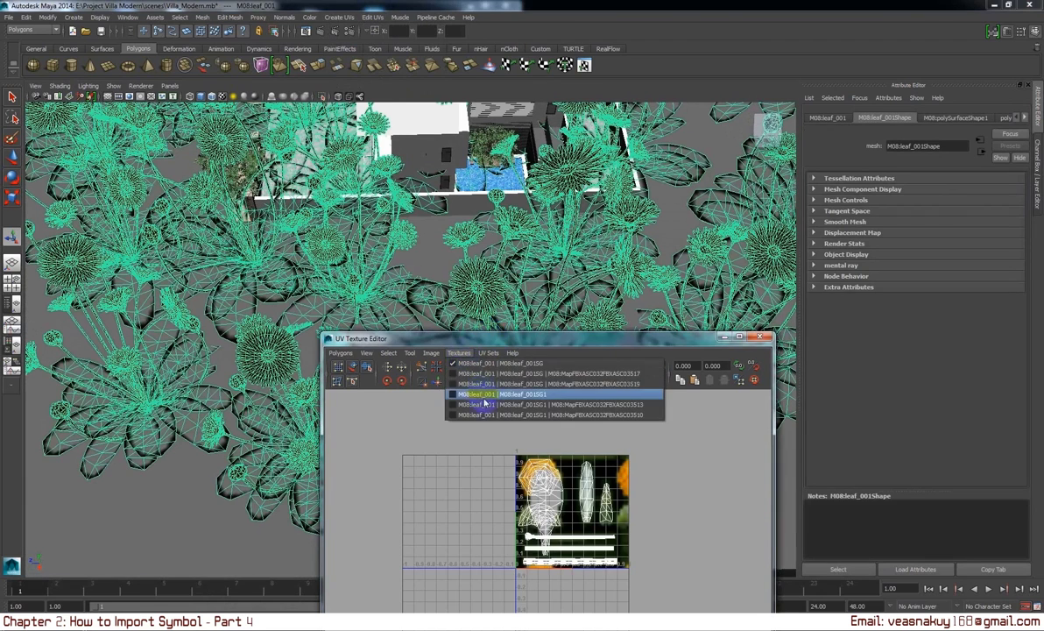
{"action": "left_click", "coordinate": [485, 383]}
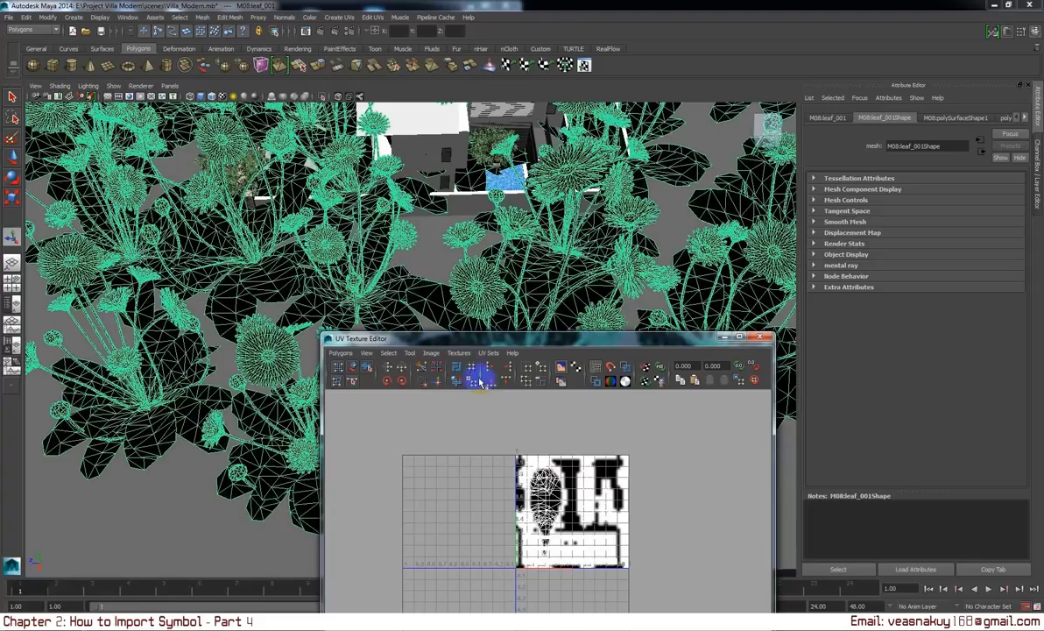
Cycle through the Textures menu entries to settle on the final leaf texture.
{"action": "left_click", "coordinate": [460, 358]}
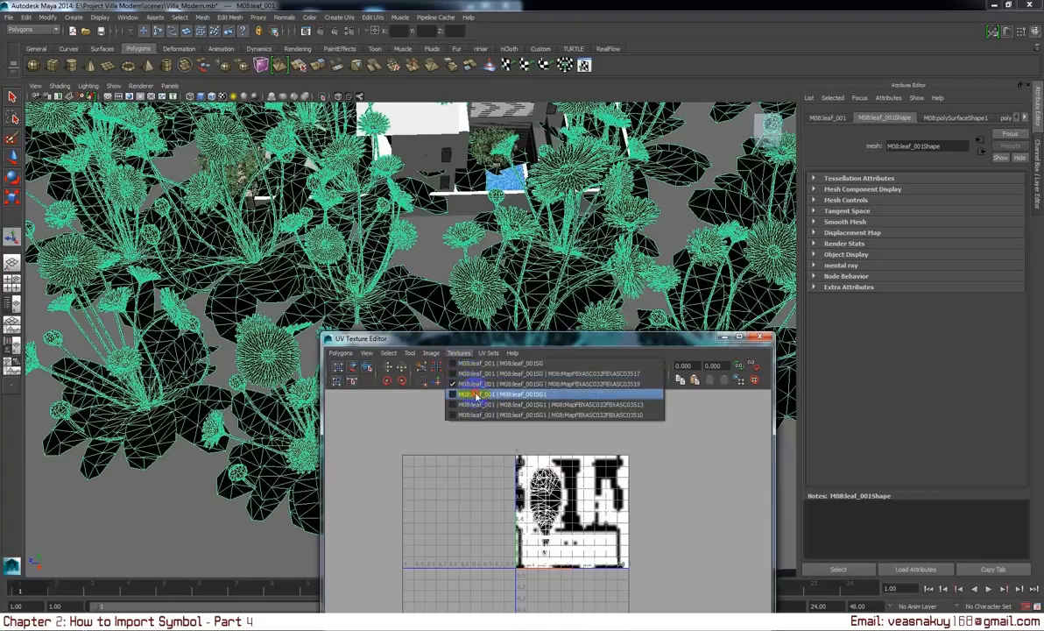
{"action": "left_click", "coordinate": [476, 395]}
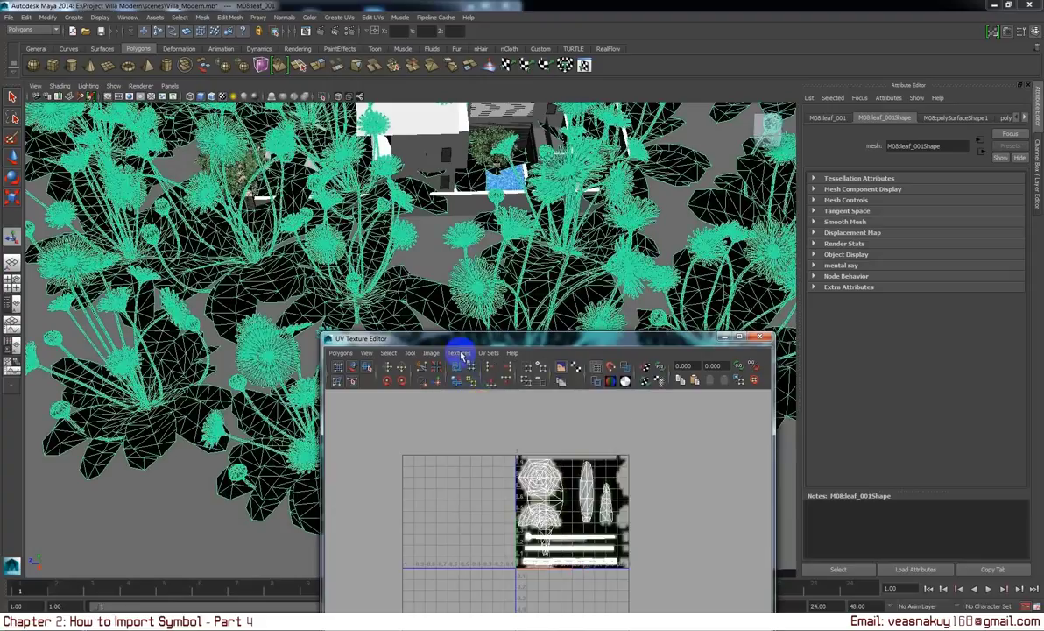
{"action": "left_click", "coordinate": [461, 355]}
{"action": "left_click", "coordinate": [481, 403]}
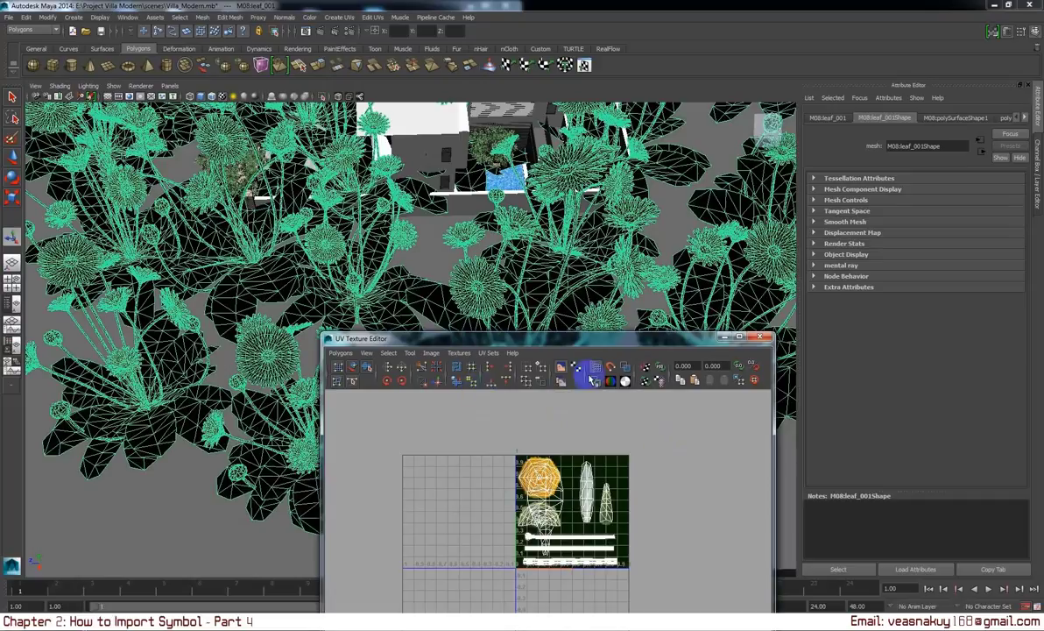
{"action": "left_click", "coordinate": [459, 352]}
{"action": "left_click", "coordinate": [480, 378]}
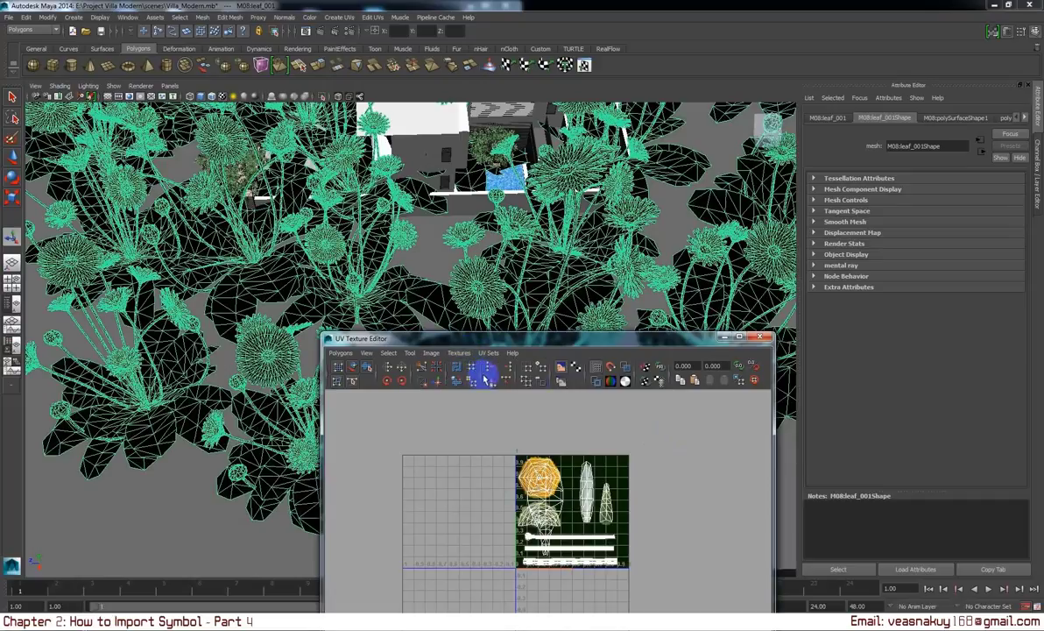
Close the UV editor and apply Normals > Conform to the daisy leaves.
{"action": "left_click", "coordinate": [711, 365]}
{"action": "left_click", "coordinate": [564, 317]}
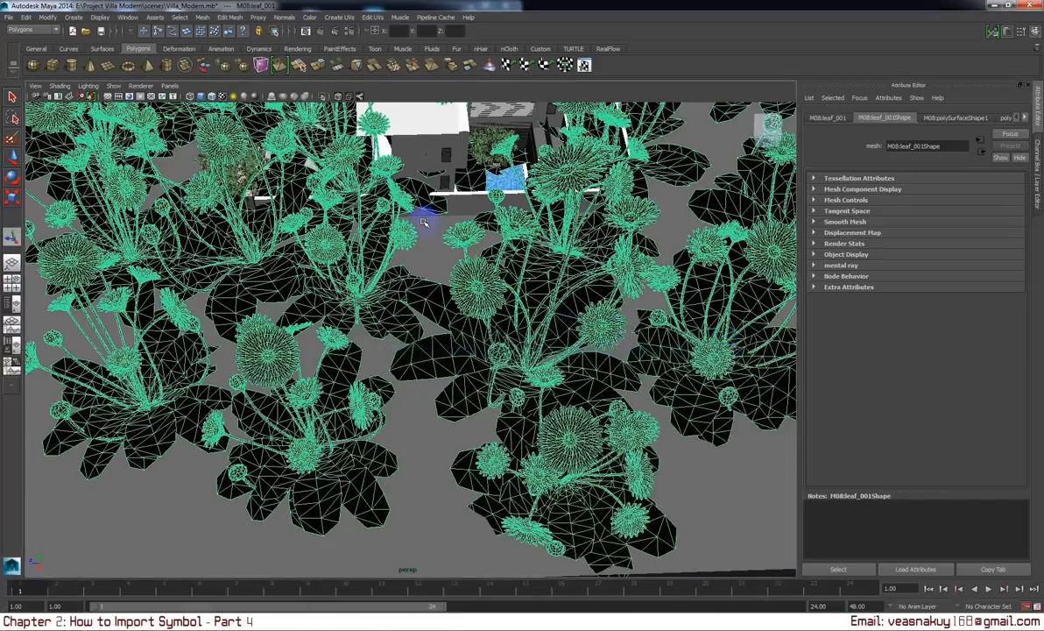
{"action": "left_click", "coordinate": [425, 224]}
{"action": "left_click", "coordinate": [475, 283]}
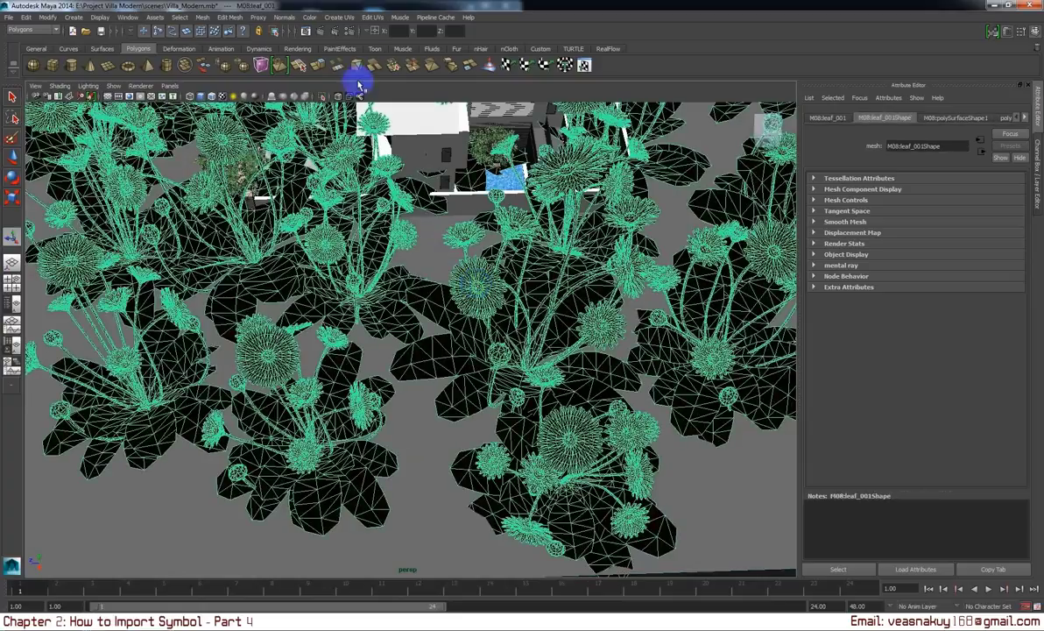
{"action": "left_click", "coordinate": [284, 17]}
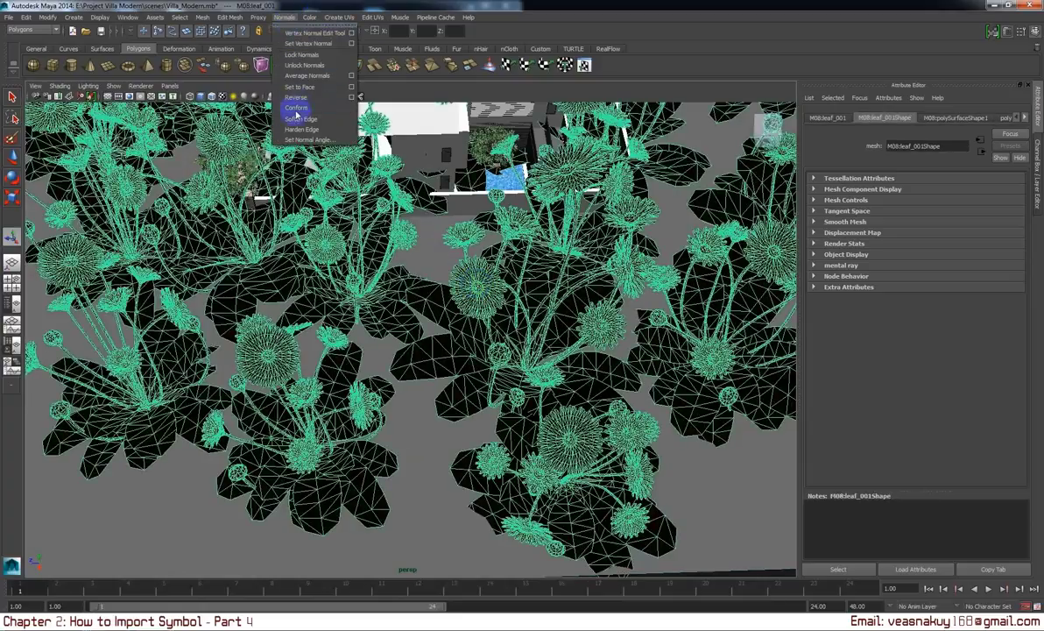
{"action": "left_click", "coordinate": [298, 107]}
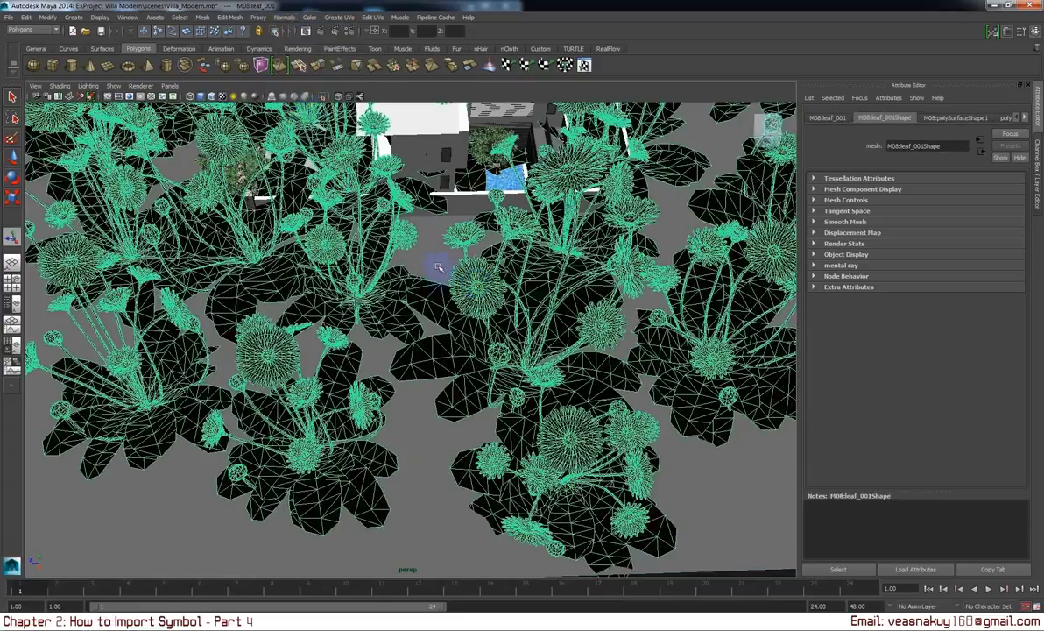
{"action": "left_click", "coordinate": [725, 493]}
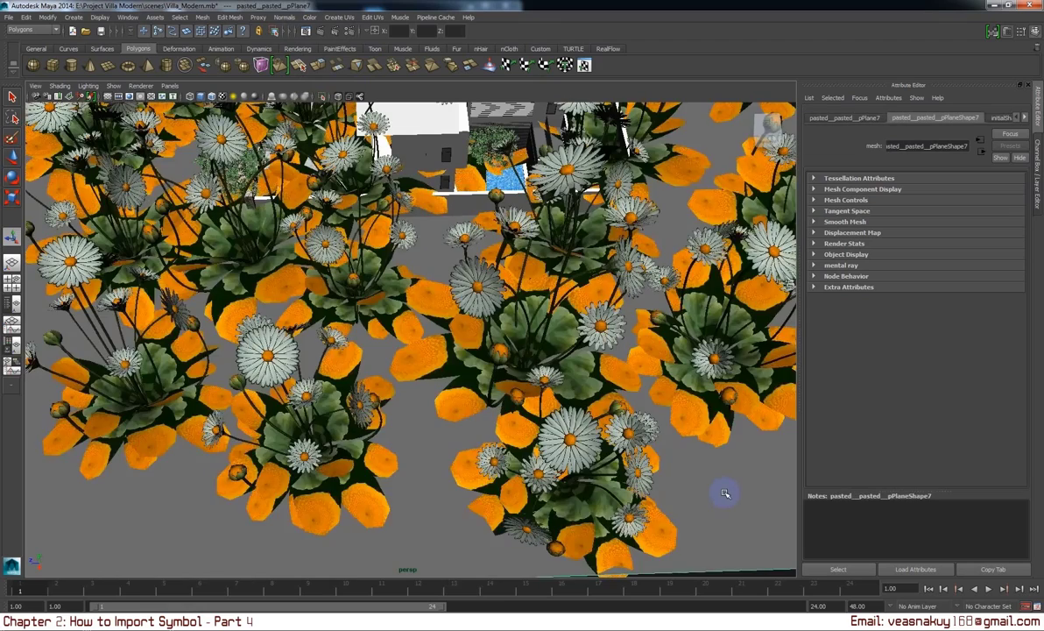
{"action": "scroll", "scroll_direction": "down", "scroll_amount": 3}
{"action": "left_click_drag", "start_coordinate": [676, 485], "coordinate": [692, 432]}
{"action": "scroll", "scroll_direction": "up", "scroll_amount": 3}
{"action": "scroll", "scroll_direction": "up", "scroll_amount": 3}
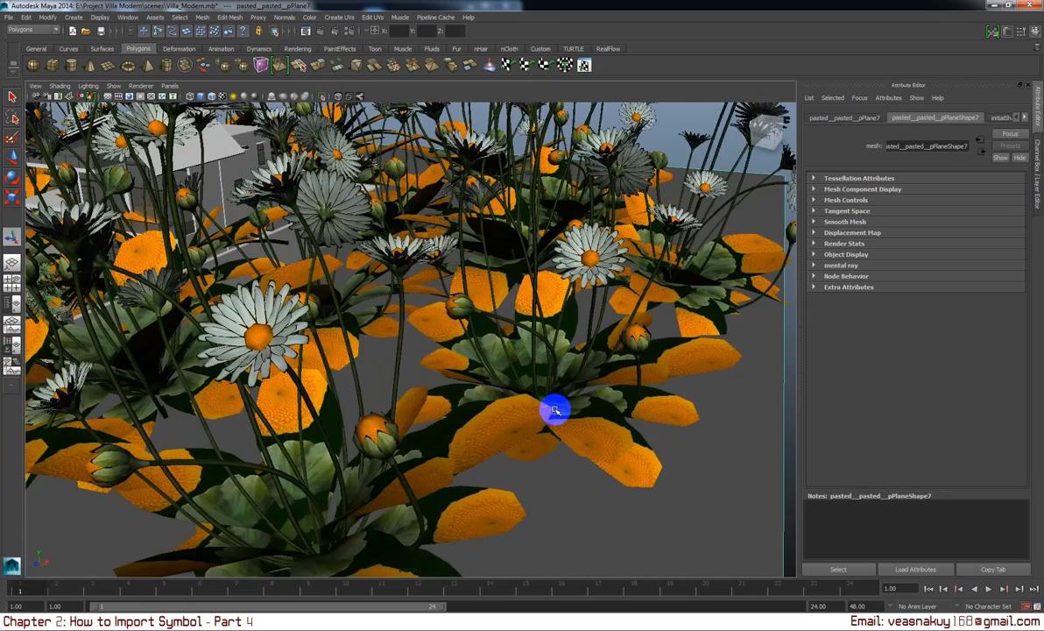
{"action": "scroll", "scroll_direction": "down", "scroll_amount": 3}
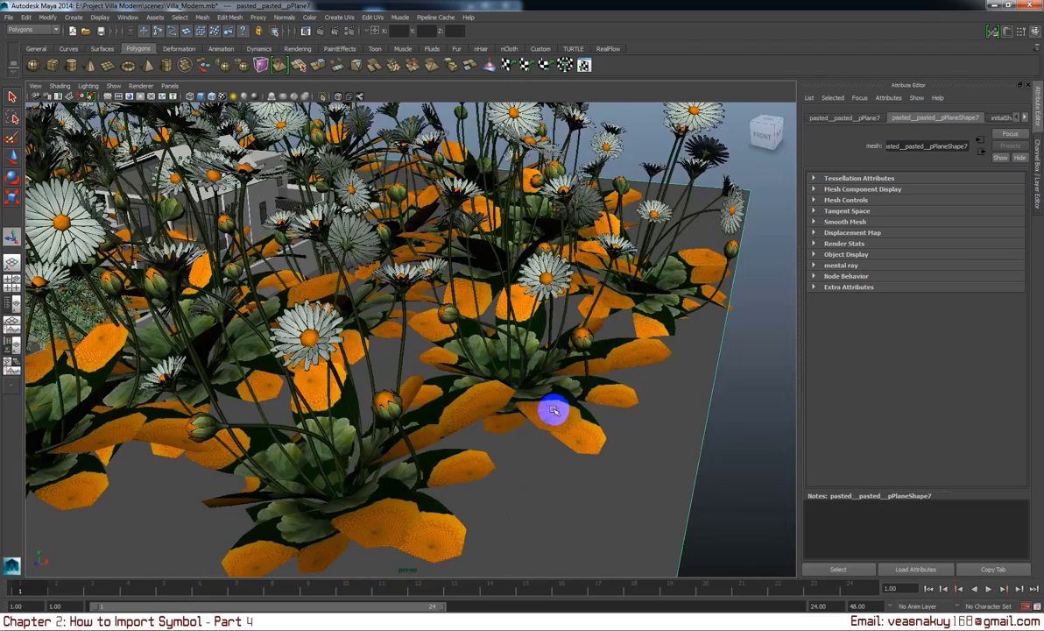
{"action": "left_click_drag", "start_coordinate": [553, 413], "coordinate": [567, 422]}
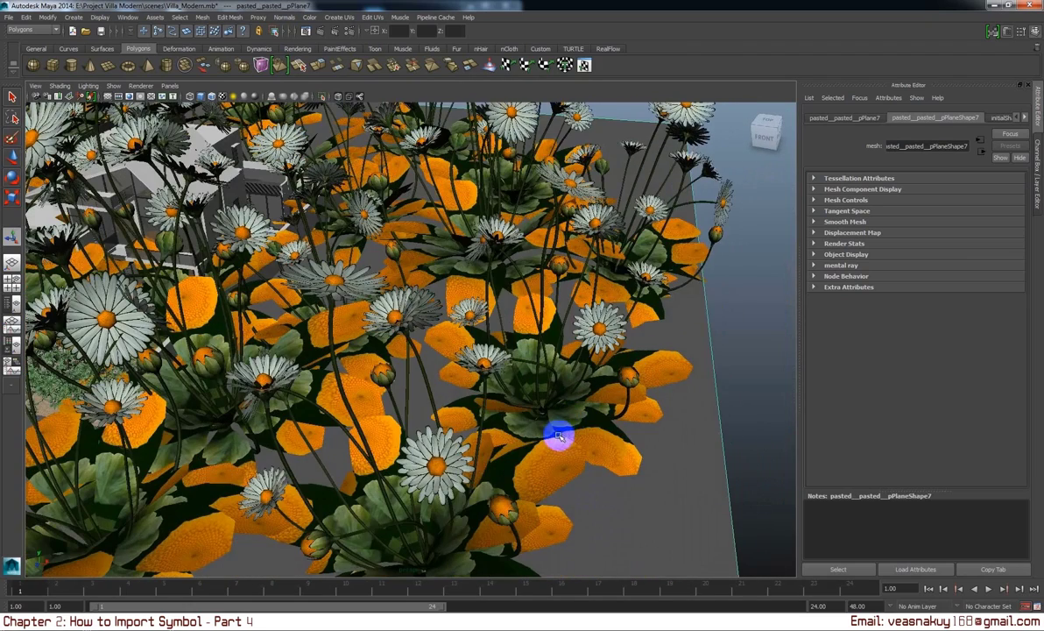
{"action": "left_click", "coordinate": [559, 442]}
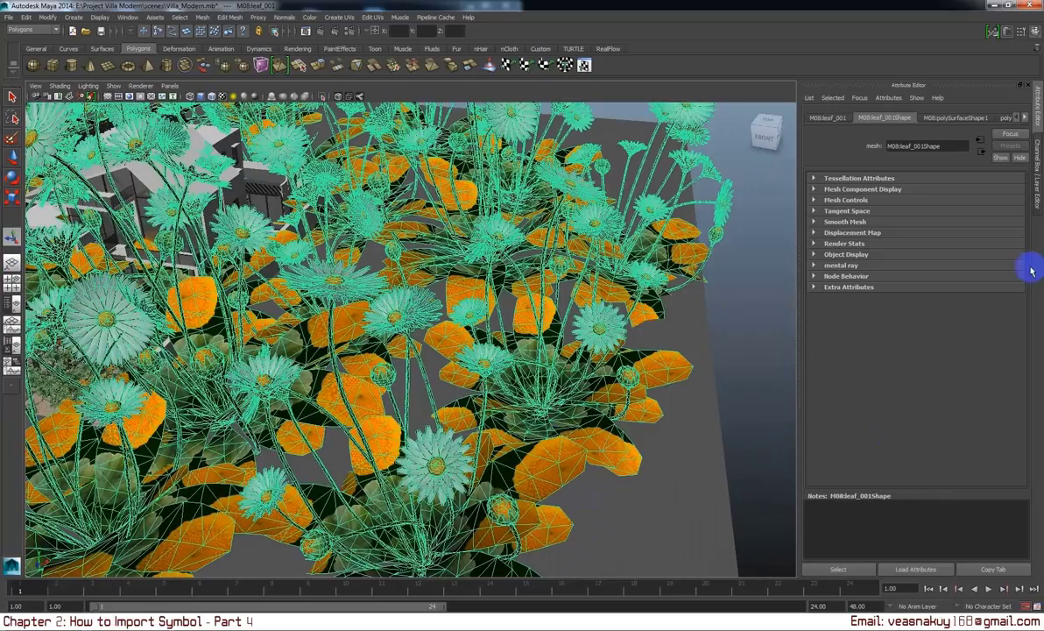
Review M08:VRayMtl2 and VRayMtl1, following VRayMtl1's Diffuse Color map to its file node.
{"action": "left_click", "coordinate": [1026, 116]}
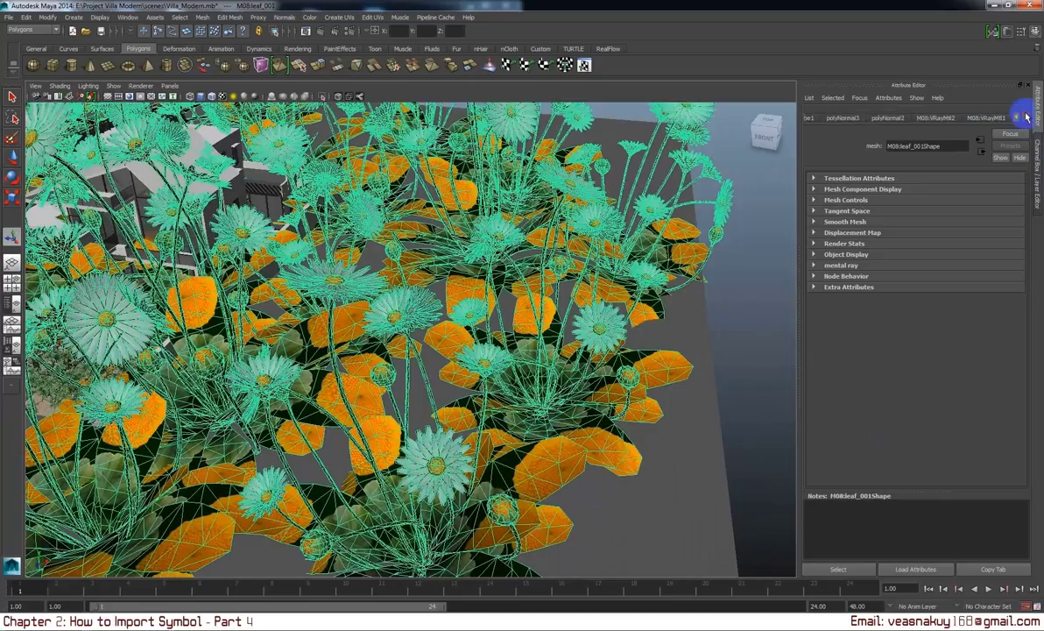
{"action": "left_click", "coordinate": [952, 119]}
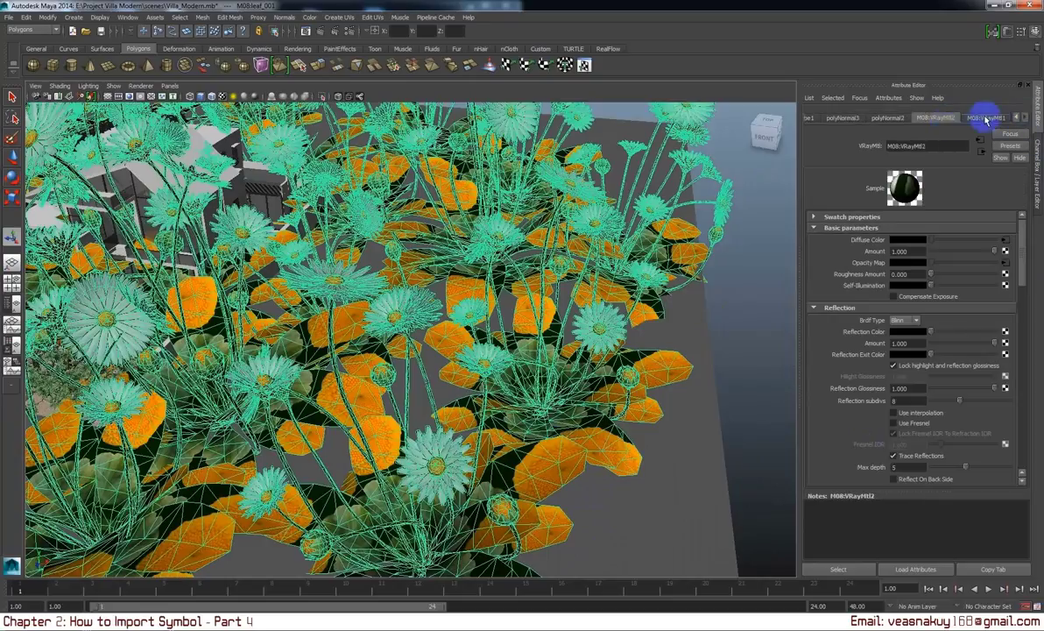
{"action": "left_click", "coordinate": [986, 118]}
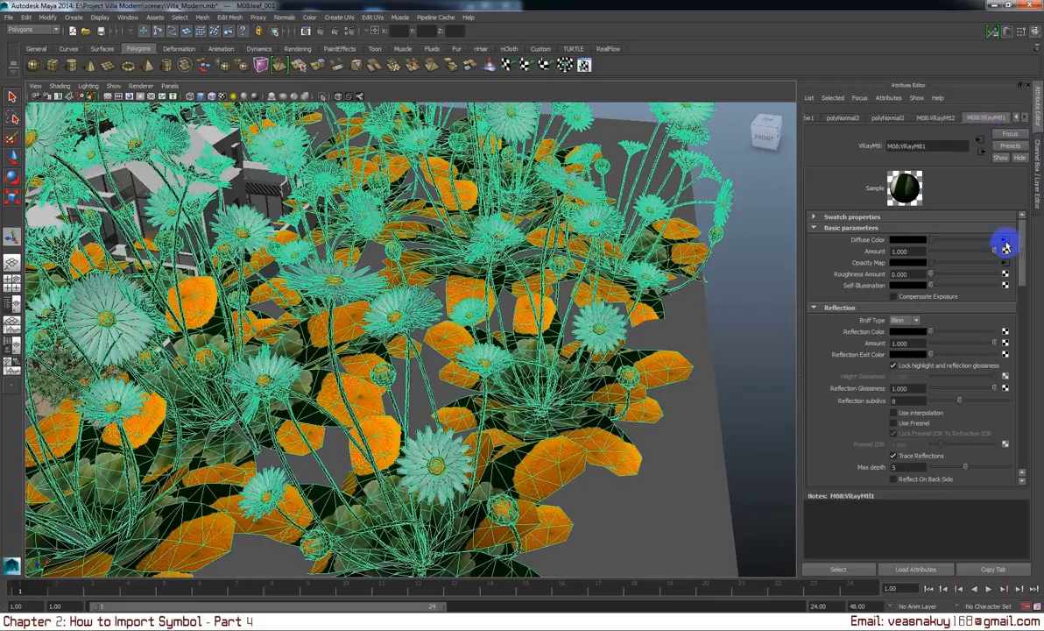
{"action": "left_click", "coordinate": [1004, 242]}
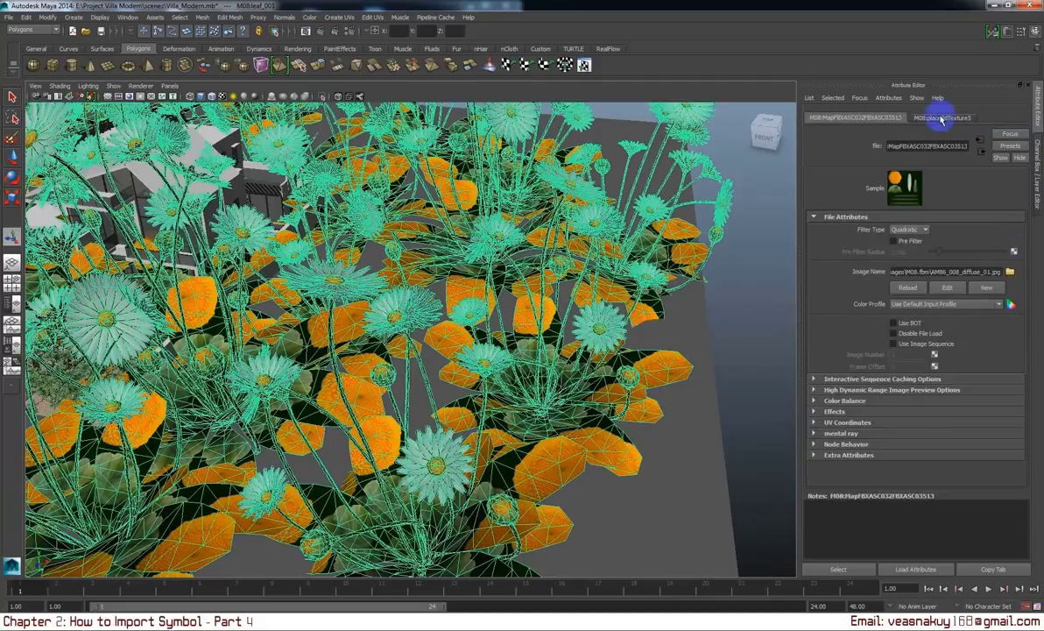
{"action": "left_click", "coordinate": [659, 249]}
{"action": "left_click", "coordinate": [618, 239]}
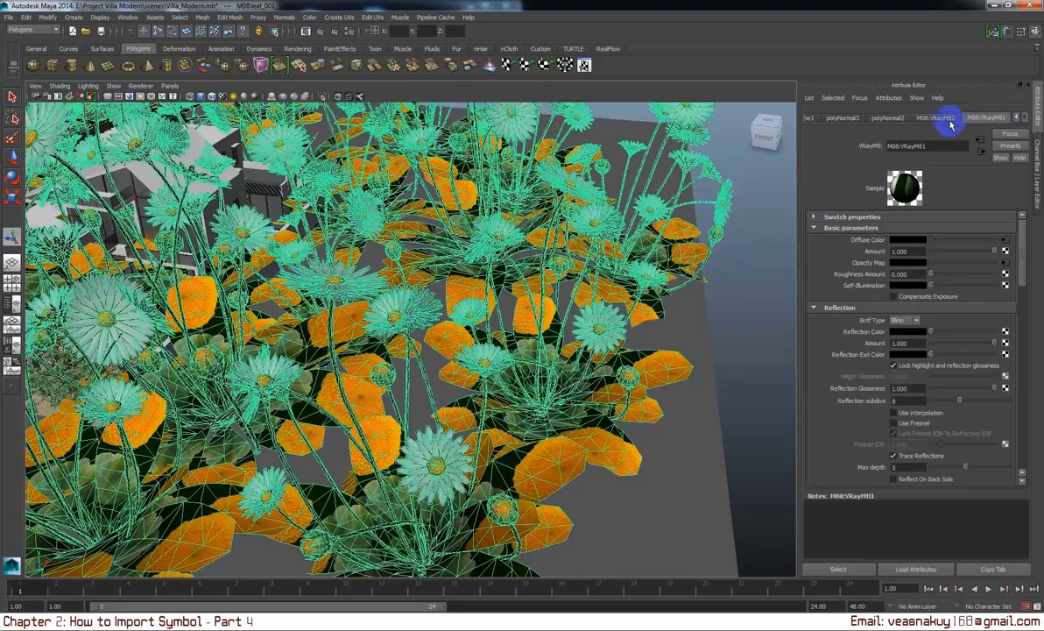
Follow M08:VRayMtl2's Diffuse Color map to its AM86_008_diffuse_01.jpg file node.
{"action": "left_click", "coordinate": [938, 118]}
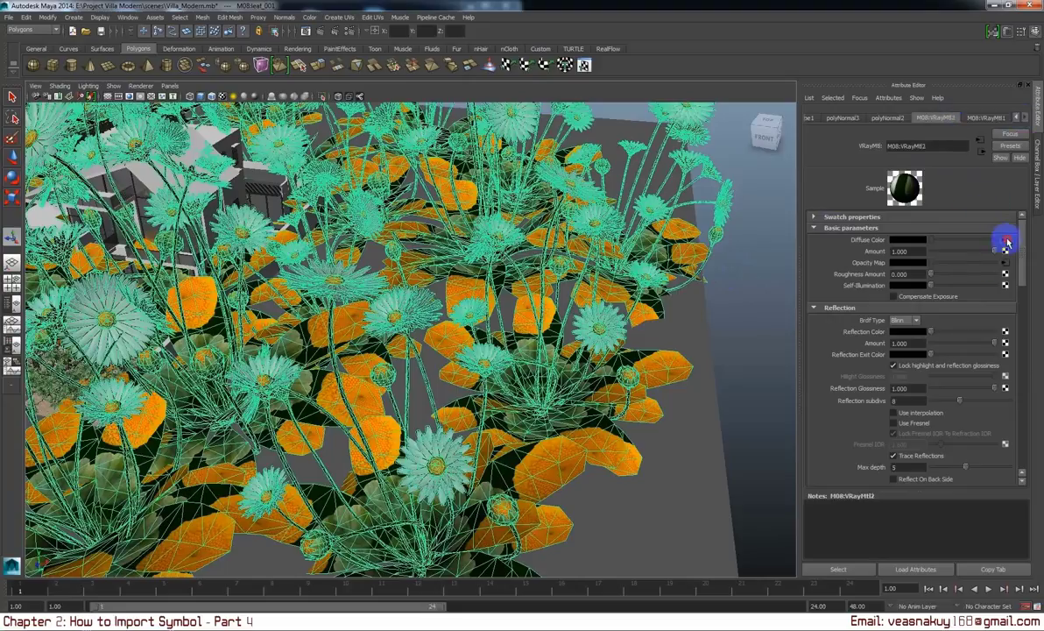
{"action": "left_click", "coordinate": [1006, 242]}
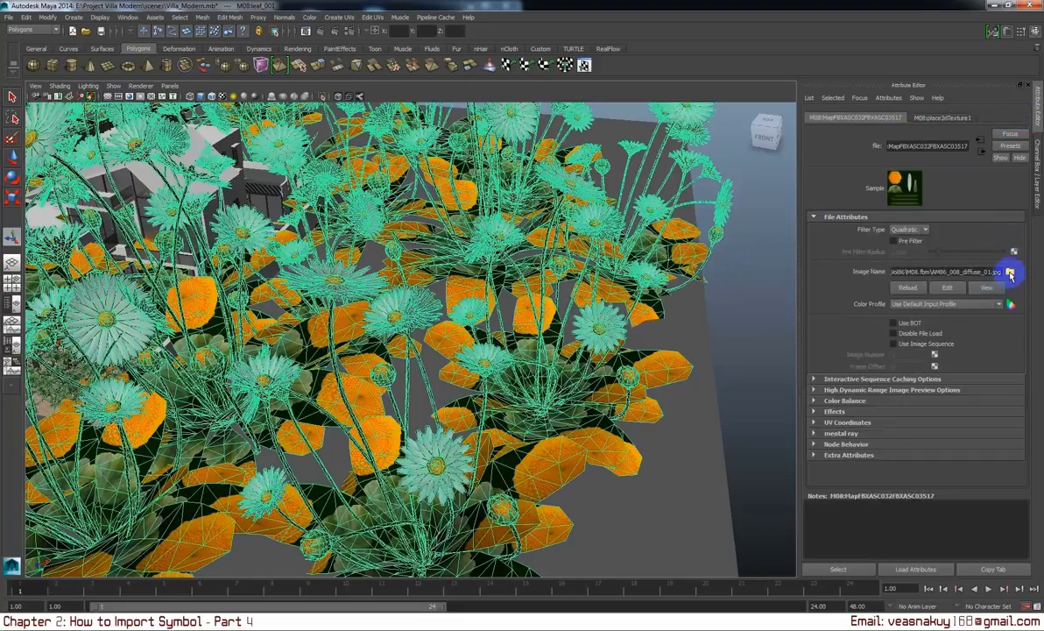
{"action": "left_click", "coordinate": [717, 244]}
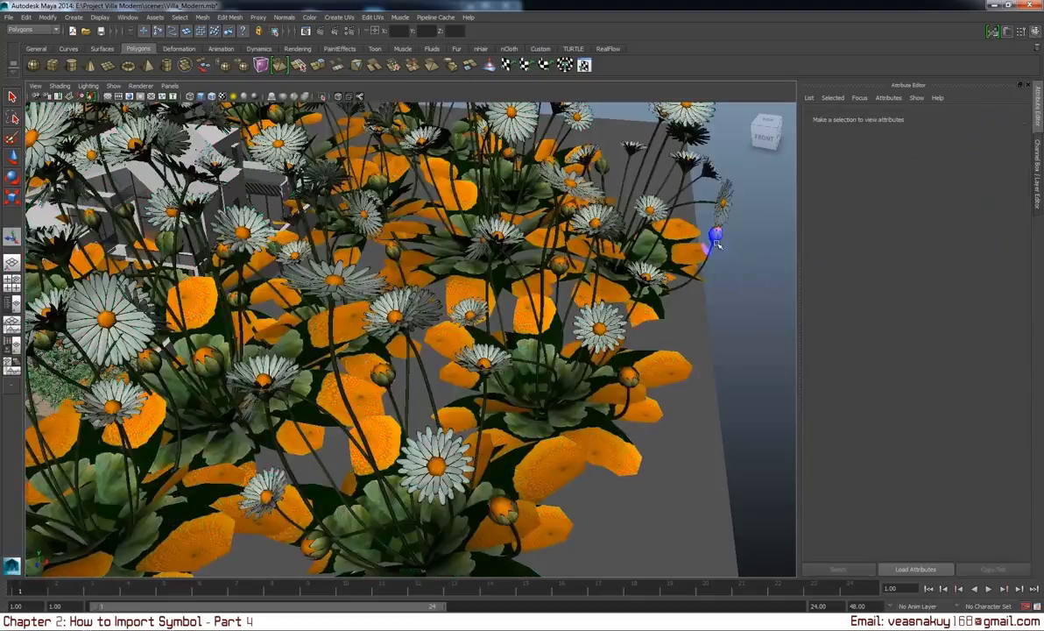
{"action": "left_click", "coordinate": [716, 243]}
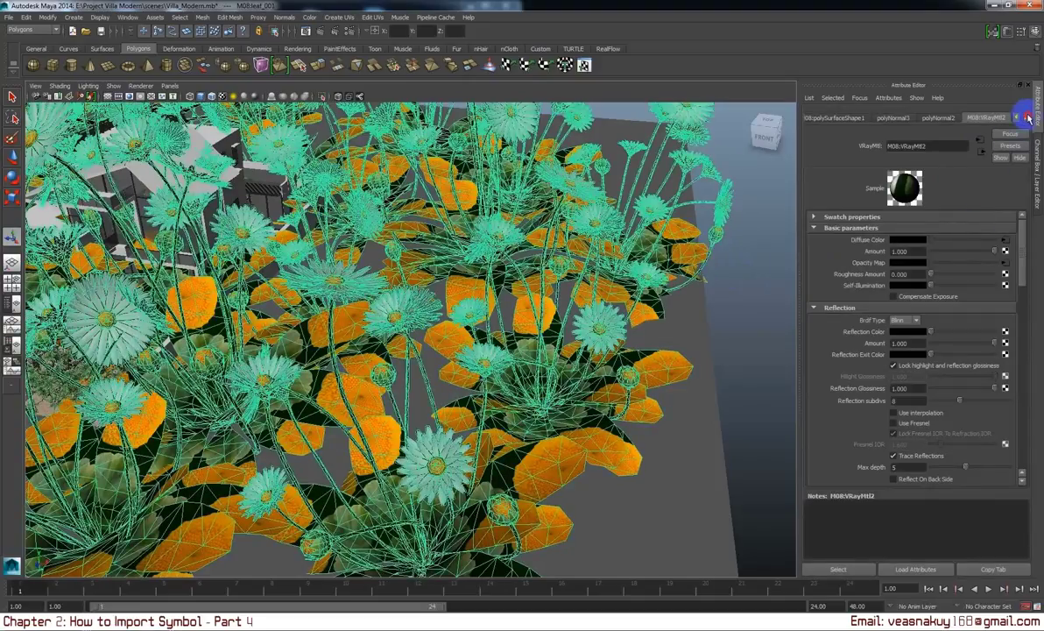
Reopen M08:VRayMtl1's diffuse file node and pull back to the whole flower bed.
{"action": "left_click", "coordinate": [1025, 117]}
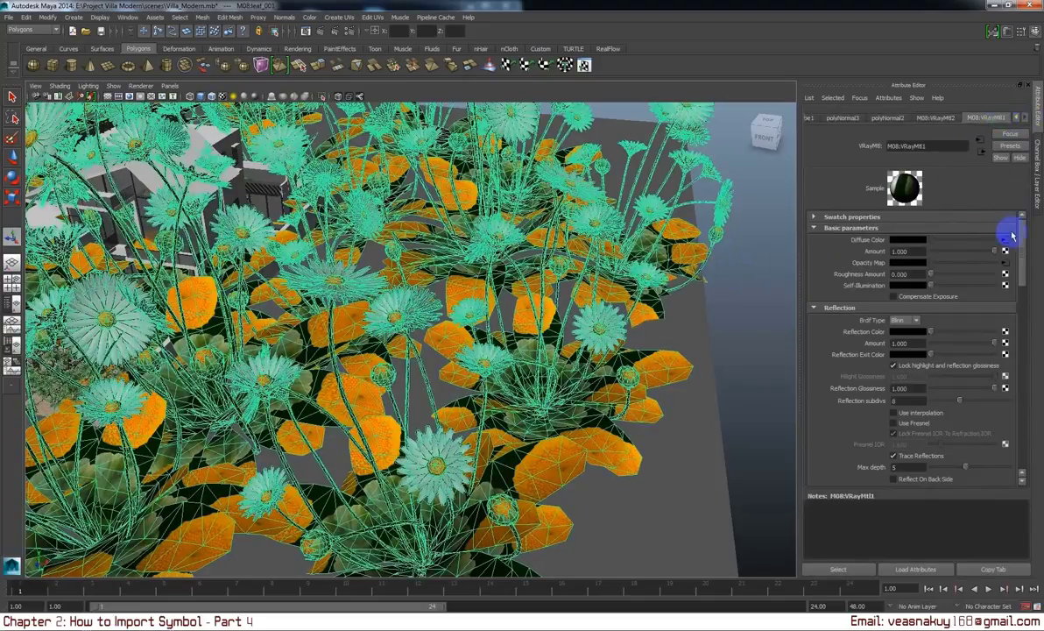
{"action": "left_click", "coordinate": [1006, 240]}
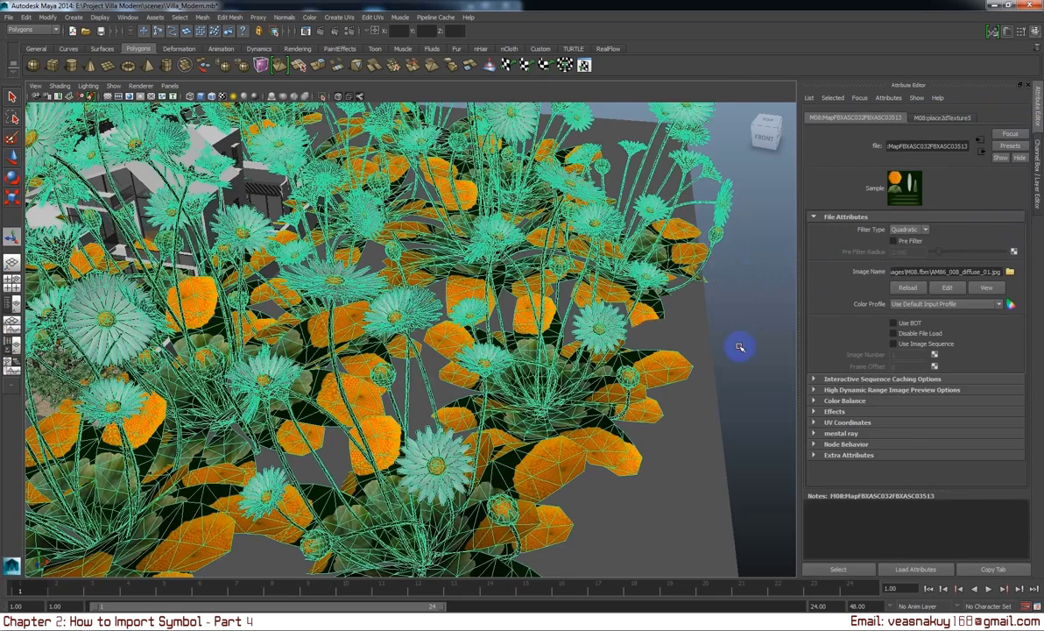
{"action": "left_click", "coordinate": [740, 347]}
{"action": "left_click_drag", "start_coordinate": [740, 347], "coordinate": [629, 350]}
{"action": "left_click", "coordinate": [367, 313]}
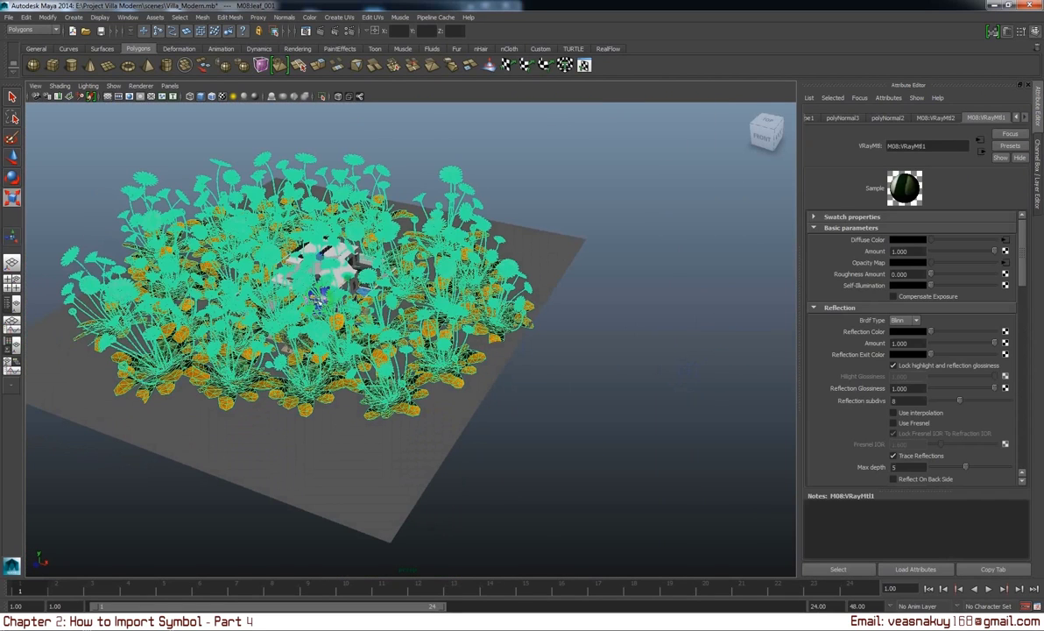
Hide the selected flower bed and move a bush lower-left in front of the house.
{"action": "key", "text": "ctrl+h"}
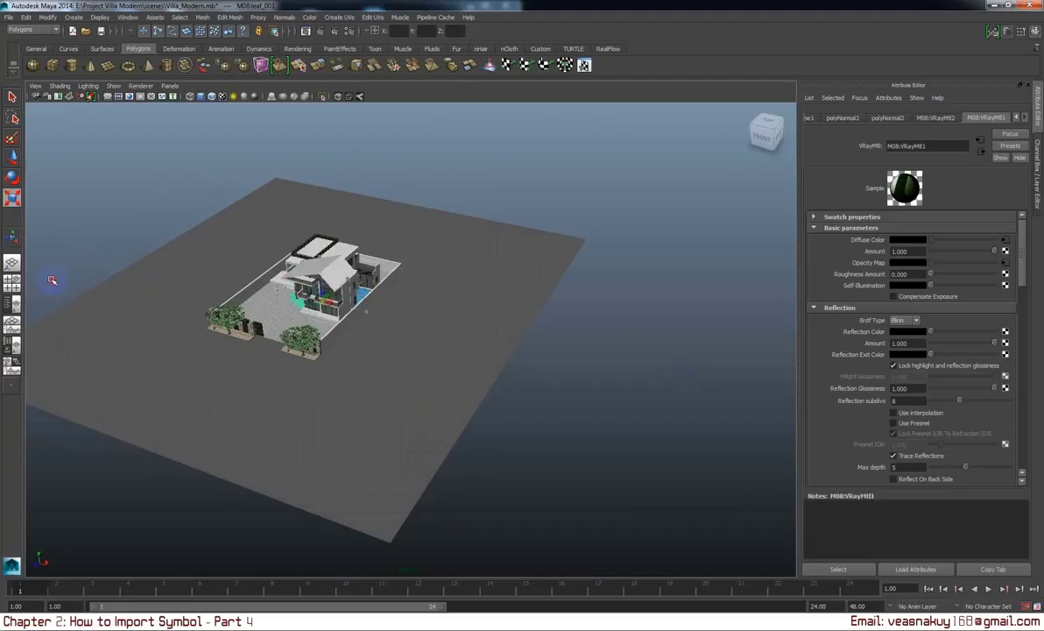
{"action": "left_click", "coordinate": [344, 301]}
{"action": "key", "text": "w"}
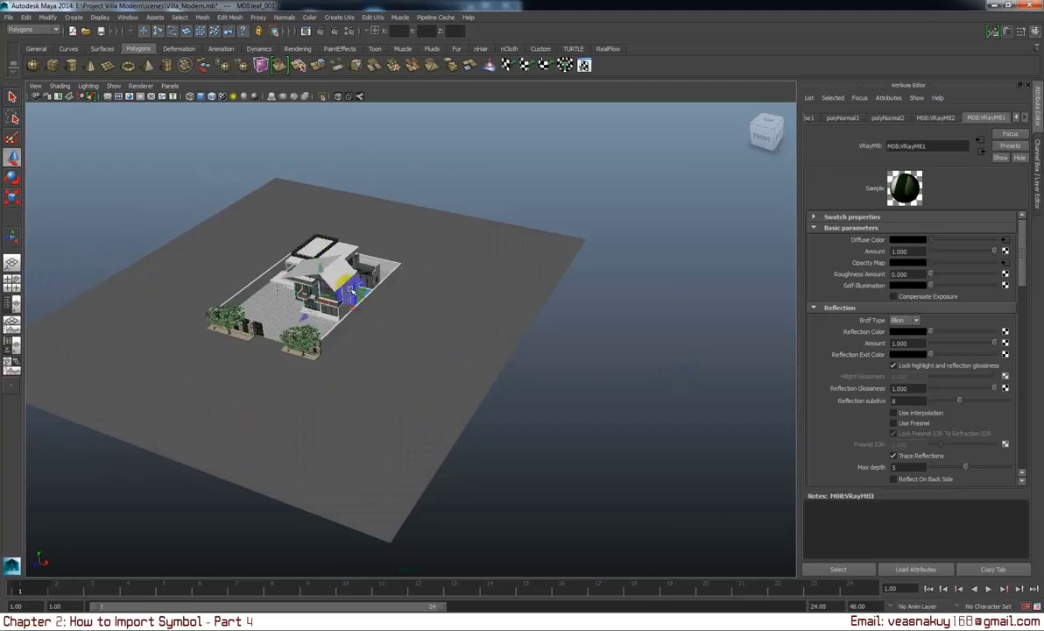
{"action": "left_click_drag", "start_coordinate": [282, 344], "coordinate": [240, 350]}
Frame the daisy bush, move it toward the wall planter, and shrink it.
{"action": "key", "text": "f"}
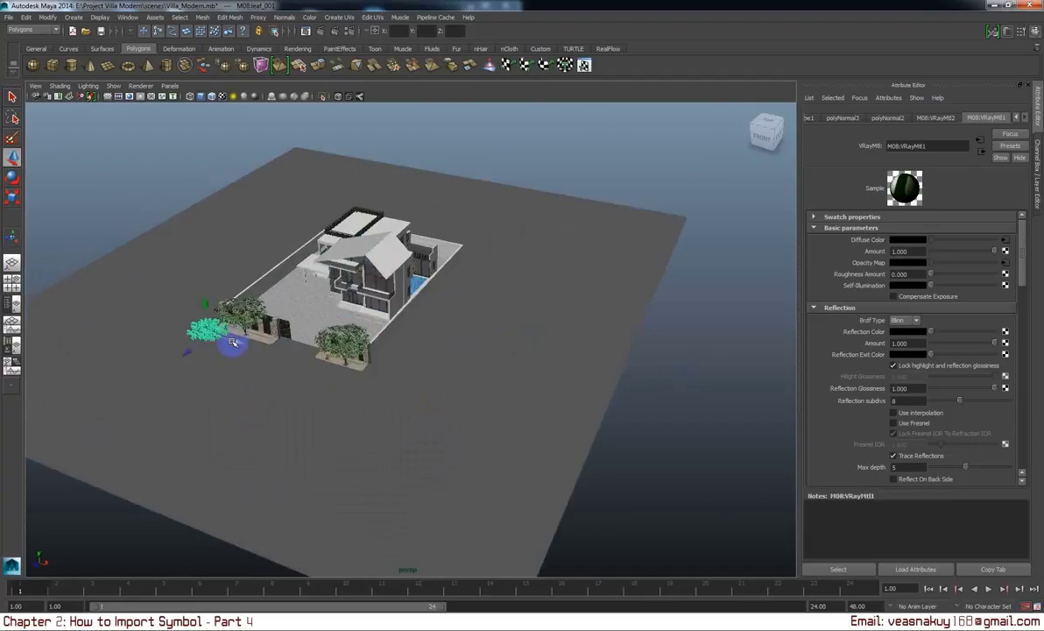
{"action": "left_click_drag", "start_coordinate": [404, 370], "coordinate": [541, 343]}
{"action": "scroll", "scroll_direction": "up", "scroll_amount": 3}
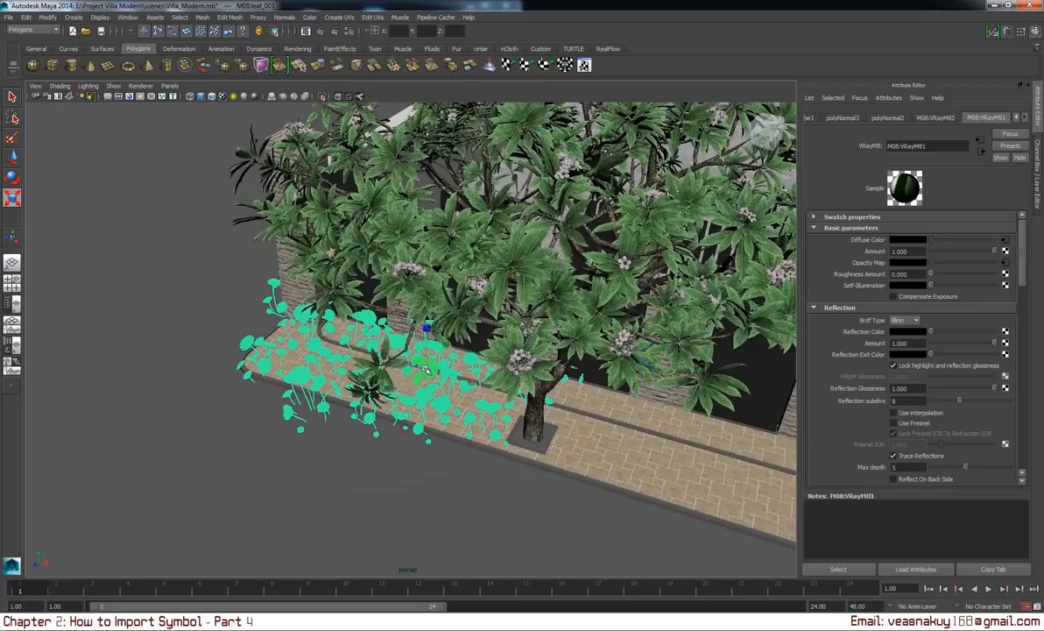
{"action": "left_click_drag", "start_coordinate": [425, 370], "coordinate": [277, 385]}
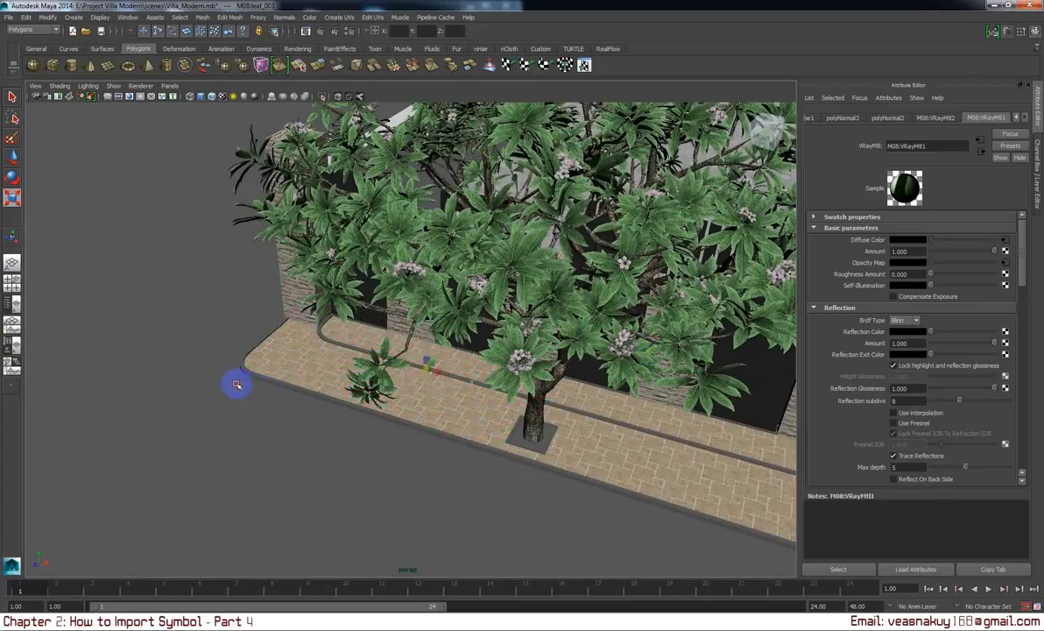
Lift the bush onto the planter, slide it left along the curb, and resize it to the corner.
{"action": "key", "text": "w"}
{"action": "scroll", "scroll_direction": "up", "scroll_amount": 3}
{"action": "left_click_drag", "start_coordinate": [435, 351], "coordinate": [442, 316]}
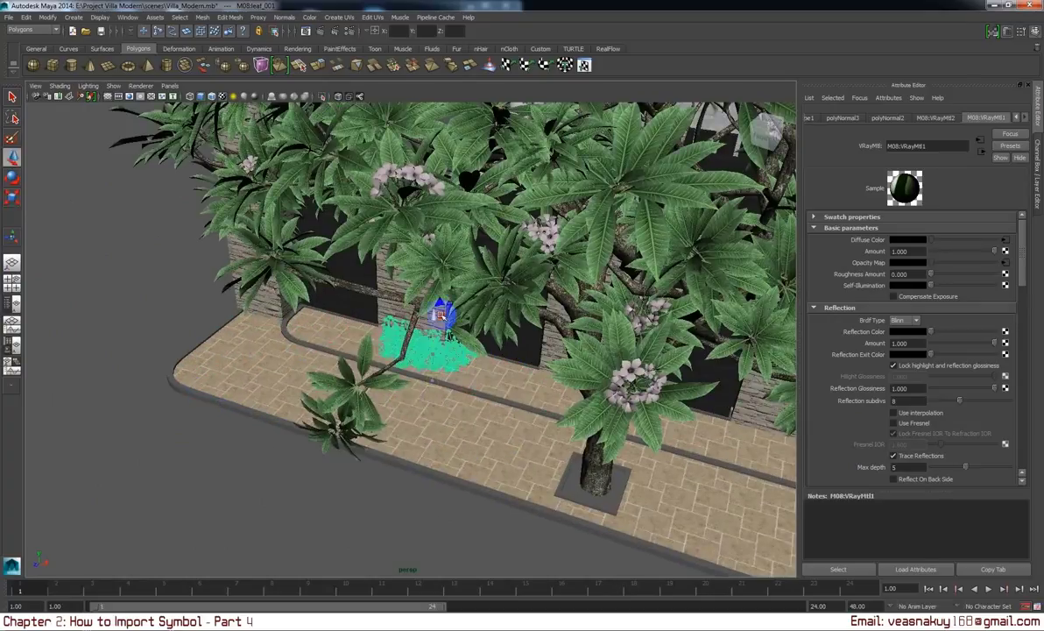
{"action": "scroll", "scroll_direction": "up", "scroll_amount": 3}
{"action": "scroll", "scroll_direction": "up", "scroll_amount": 3}
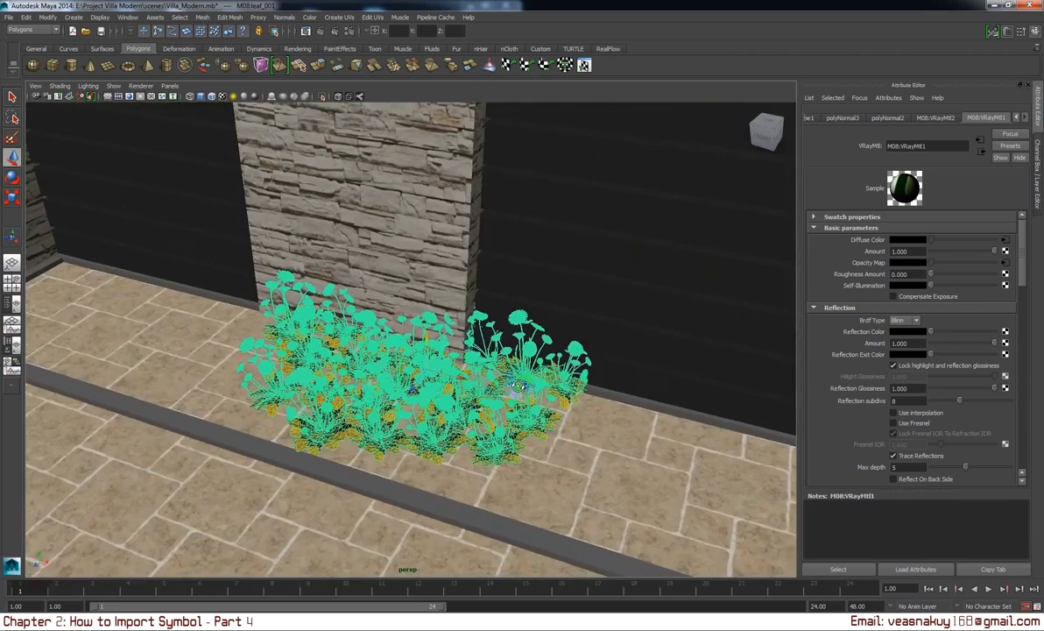
{"action": "scroll", "scroll_direction": "up", "scroll_amount": 3}
{"action": "scroll", "scroll_direction": "down", "scroll_amount": 3}
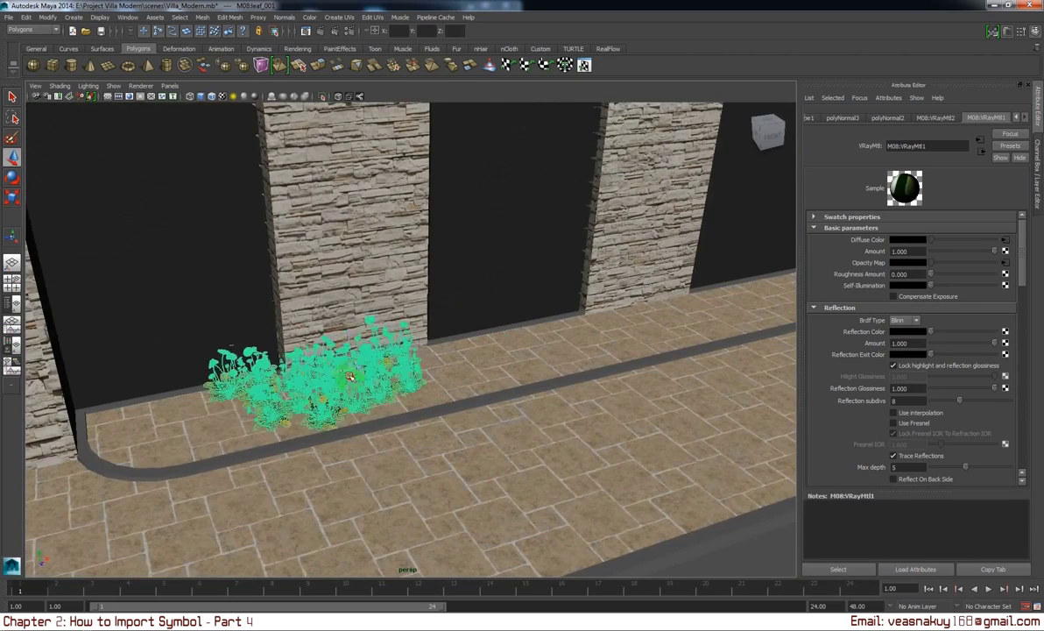
{"action": "left_click_drag", "start_coordinate": [450, 350], "coordinate": [213, 389]}
{"action": "left_click_drag", "start_coordinate": [342, 427], "coordinate": [503, 380]}
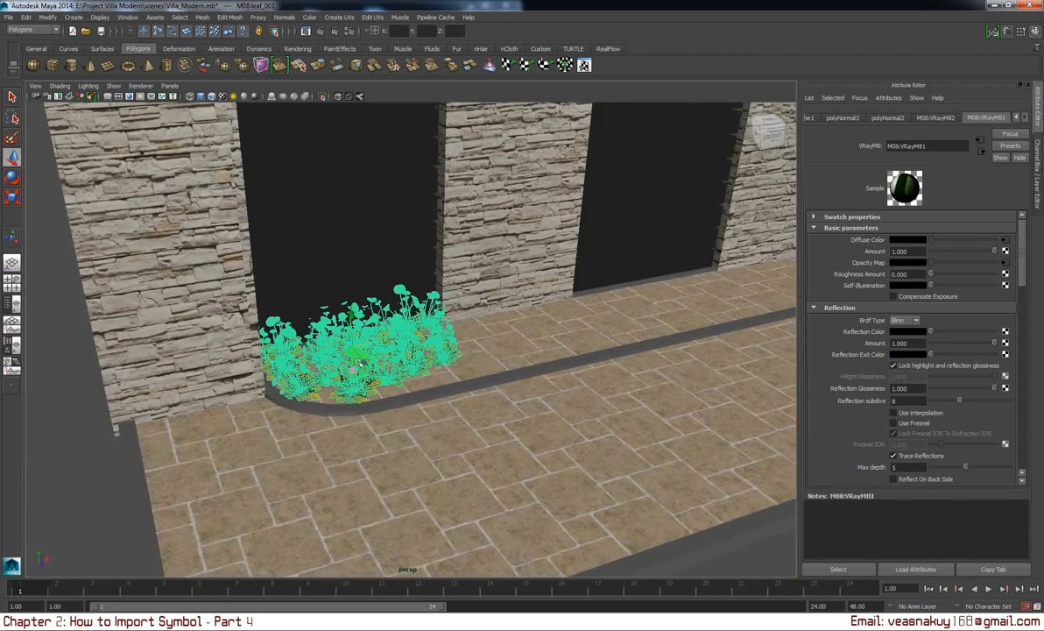
{"action": "left_click_drag", "start_coordinate": [359, 362], "coordinate": [382, 371]}
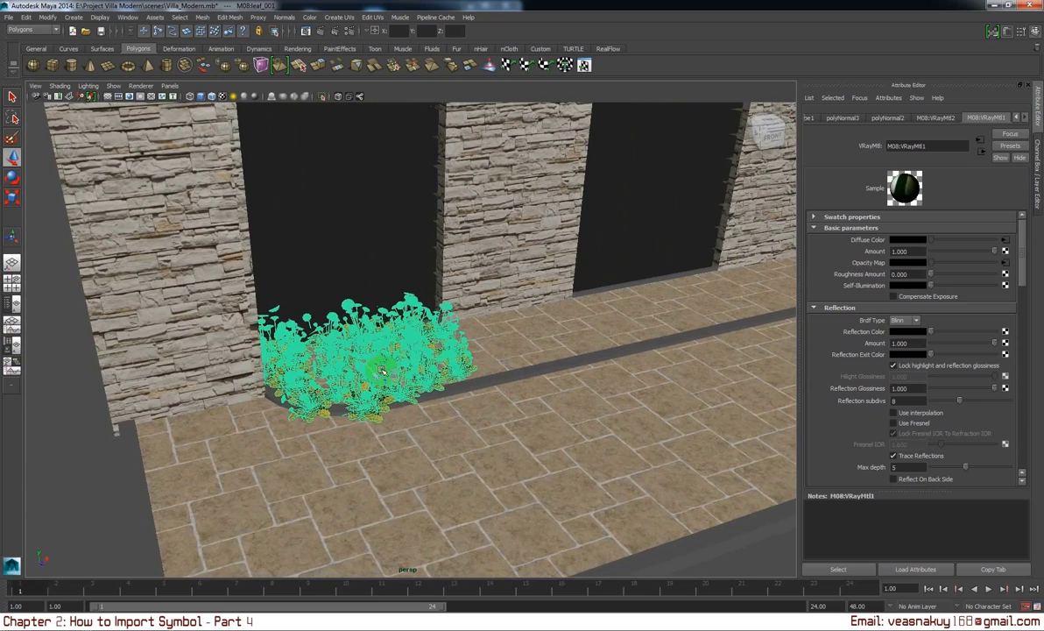
Reselect the daisy bush and shift it slightly right within the planter.
{"action": "left_click", "coordinate": [607, 368]}
{"action": "scroll", "scroll_direction": "down", "scroll_amount": 3}
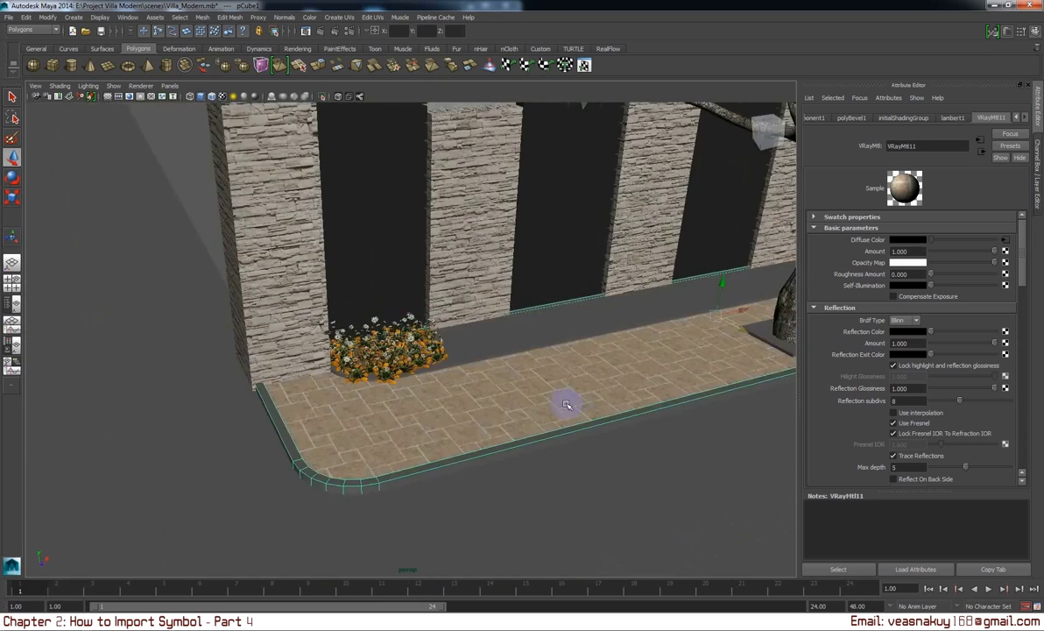
{"action": "left_click_drag", "start_coordinate": [560, 401], "coordinate": [541, 396]}
{"action": "scroll", "scroll_direction": "down", "scroll_amount": 3}
{"action": "scroll", "scroll_direction": "up", "scroll_amount": 3}
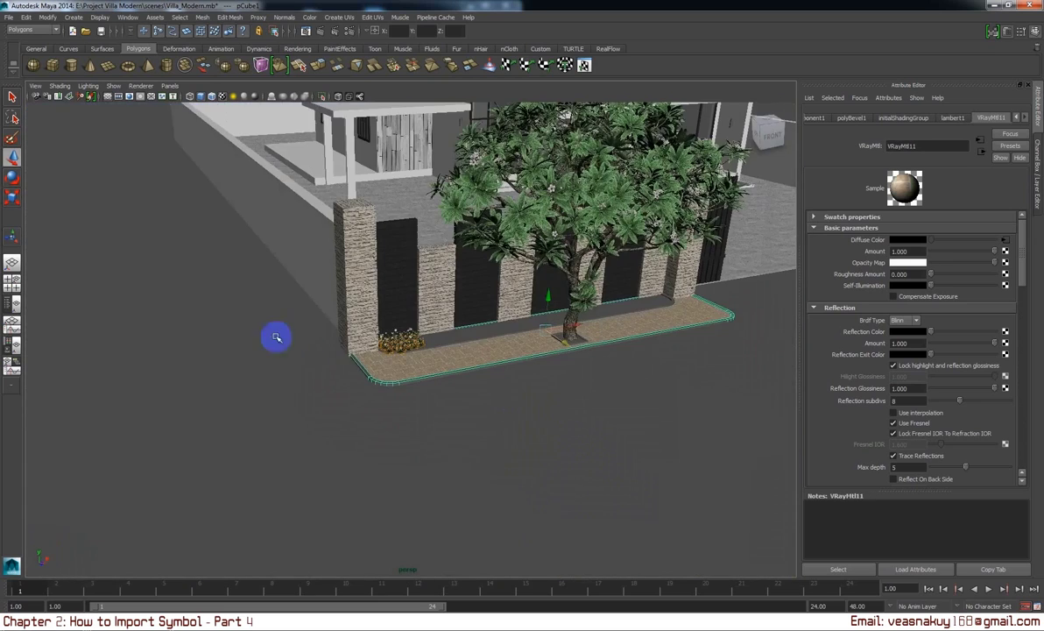
{"action": "scroll", "scroll_direction": "up", "scroll_amount": 3}
{"action": "scroll", "scroll_direction": "up", "scroll_amount": 3}
{"action": "scroll", "scroll_direction": "up", "scroll_amount": 3}
{"action": "left_click", "coordinate": [386, 353]}
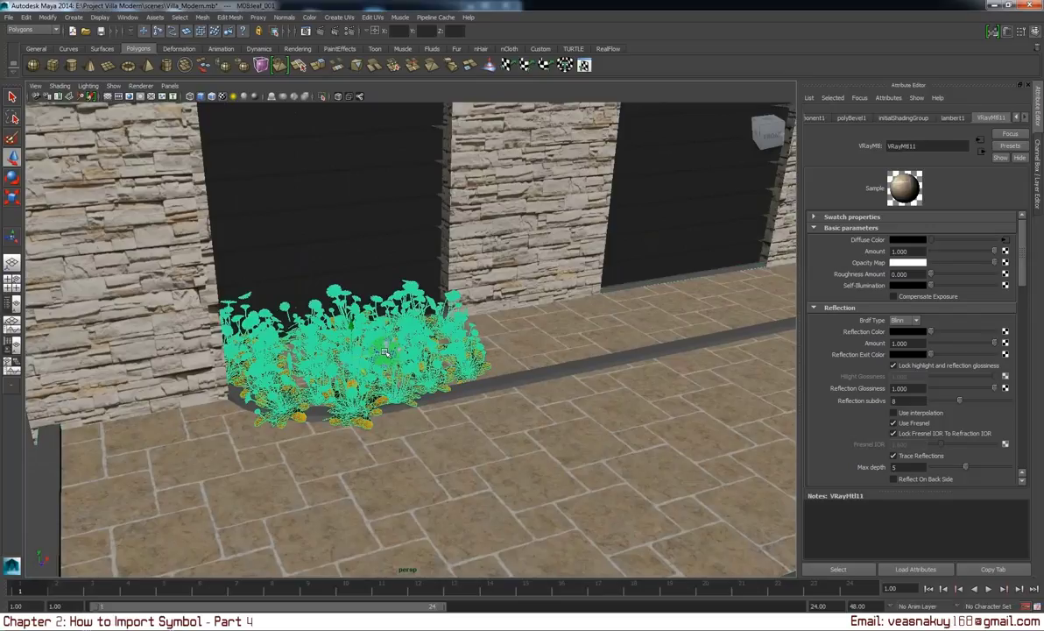
{"action": "left_click_drag", "start_coordinate": [385, 354], "coordinate": [399, 353]}
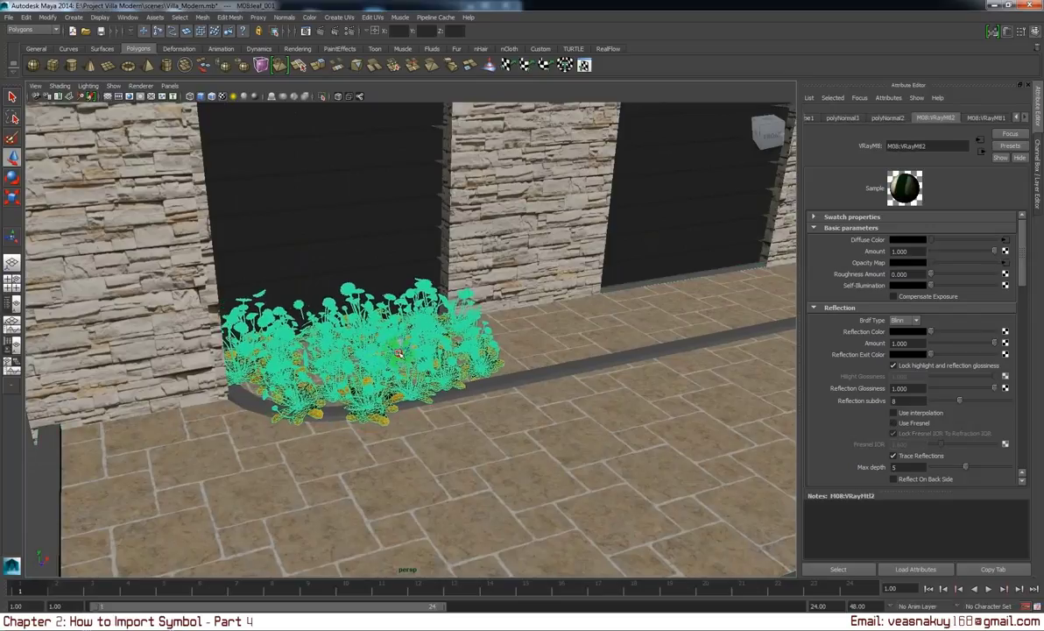
Face the wall, duplicate the daisy bush, and move the first copy right along the planter.
{"action": "left_click_drag", "start_coordinate": [531, 382], "coordinate": [497, 386]}
{"action": "scroll", "scroll_direction": "down", "scroll_amount": 3}
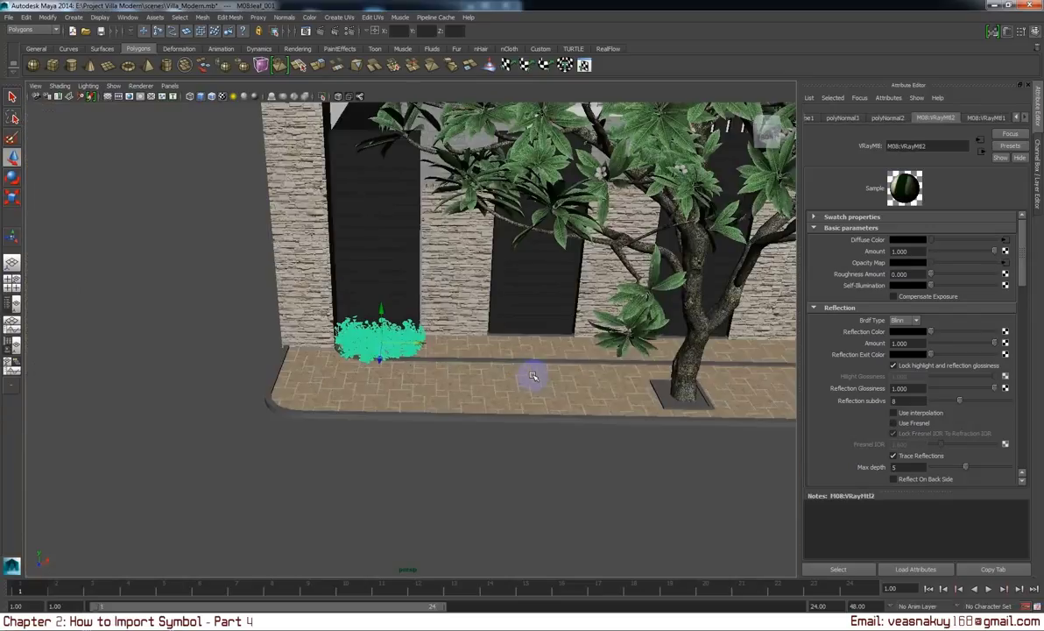
{"action": "scroll", "scroll_direction": "down", "scroll_amount": 3}
{"action": "scroll", "scroll_direction": "up", "scroll_amount": 3}
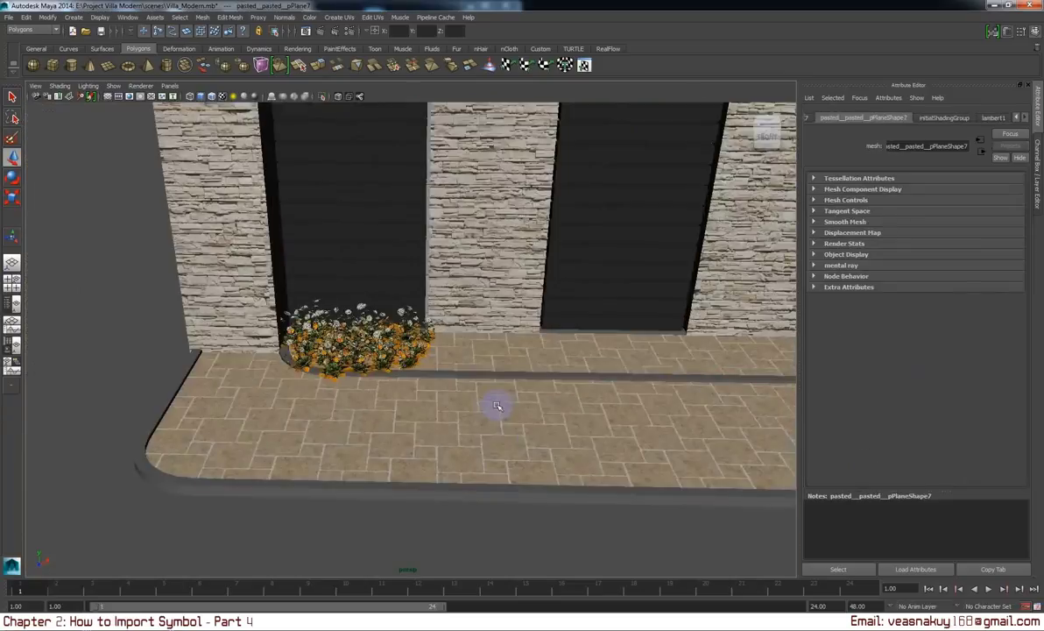
{"action": "left_click_drag", "start_coordinate": [495, 403], "coordinate": [519, 362]}
{"action": "left_click", "coordinate": [441, 346]}
{"action": "key", "text": "ctrl+d"}
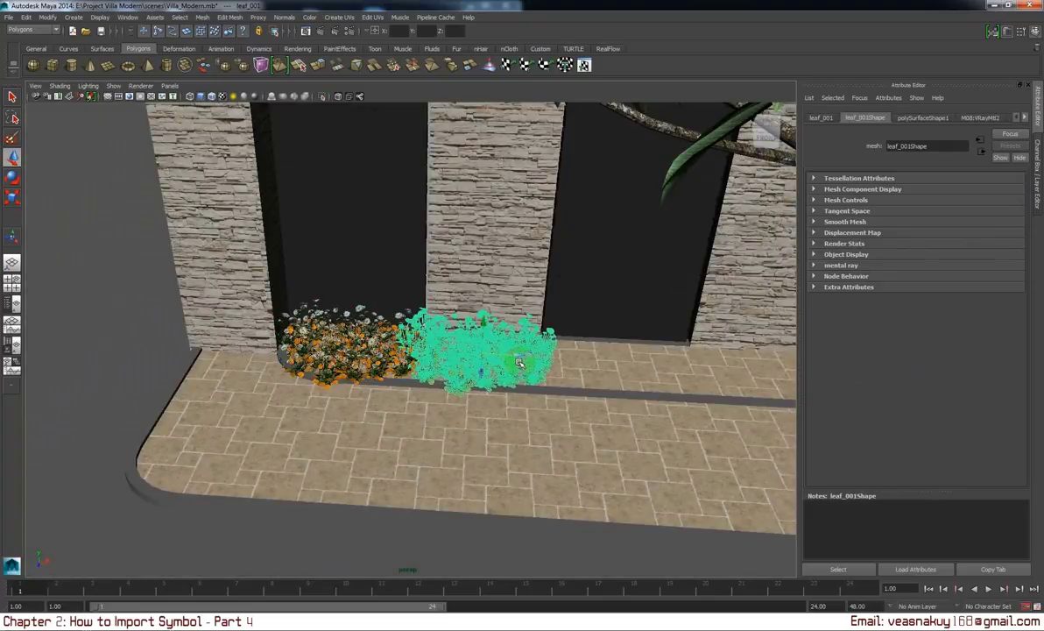
{"action": "key", "text": "ctrl+d"}
{"action": "left_click_drag", "start_coordinate": [519, 360], "coordinate": [545, 405]}
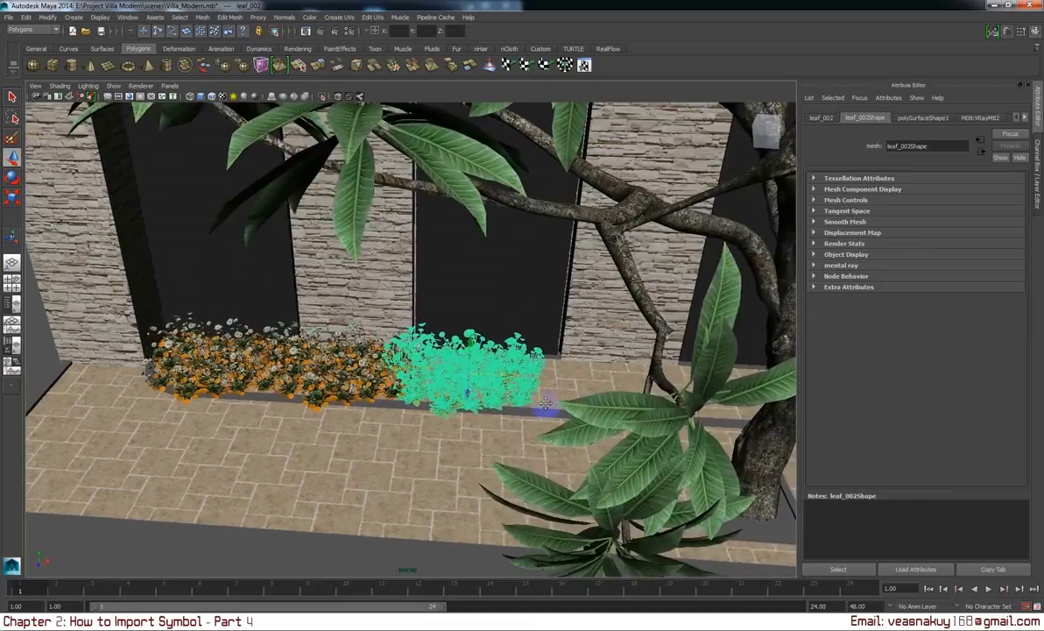
Make further copies, sliding each further right along the bed toward the gate.
{"action": "key", "text": "ctrl+d"}
{"action": "left_click_drag", "start_coordinate": [467, 386], "coordinate": [292, 385]}
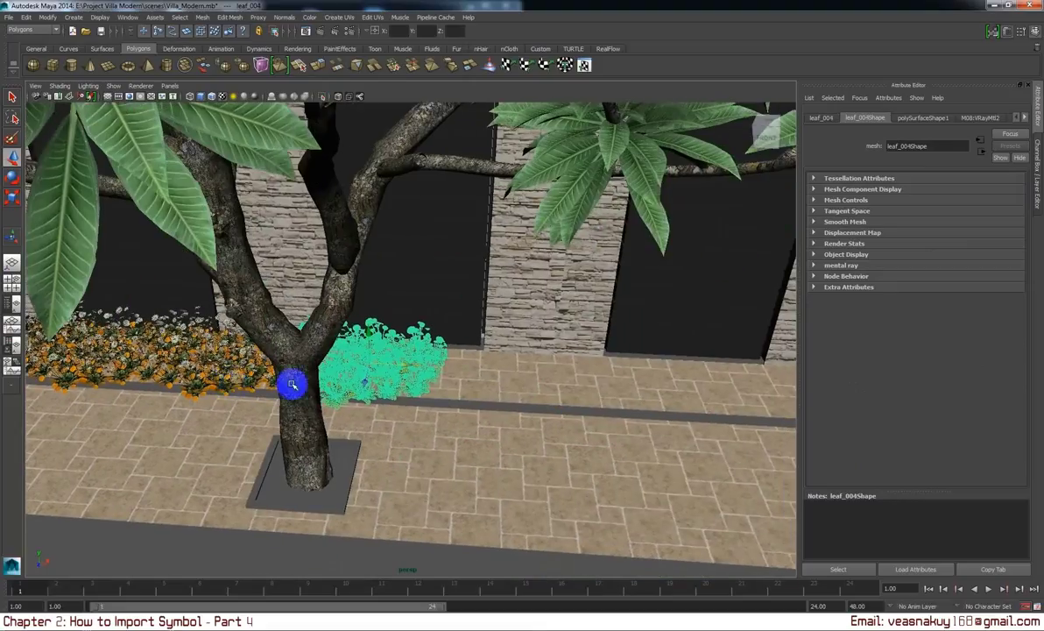
{"action": "key", "text": "ctrl+d"}
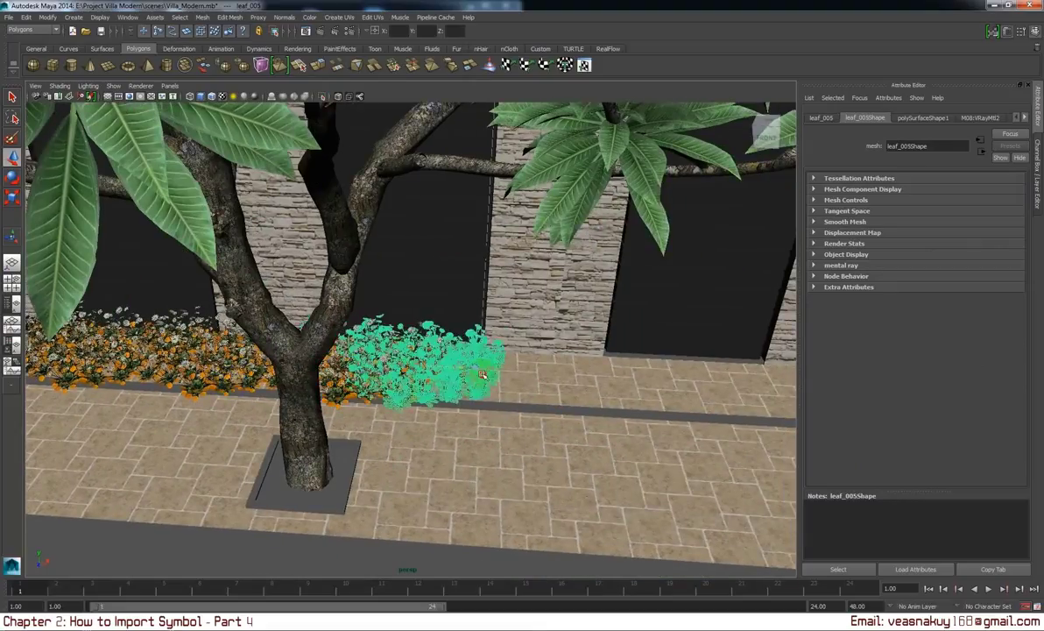
{"action": "left_click_drag", "start_coordinate": [408, 370], "coordinate": [666, 378]}
{"action": "key", "text": "ctrl+d"}
{"action": "key", "text": "ctrl+d"}
Deselect and orbit to review the daisy row from wall to gate.
{"action": "scroll", "scroll_direction": "down", "scroll_amount": 3}
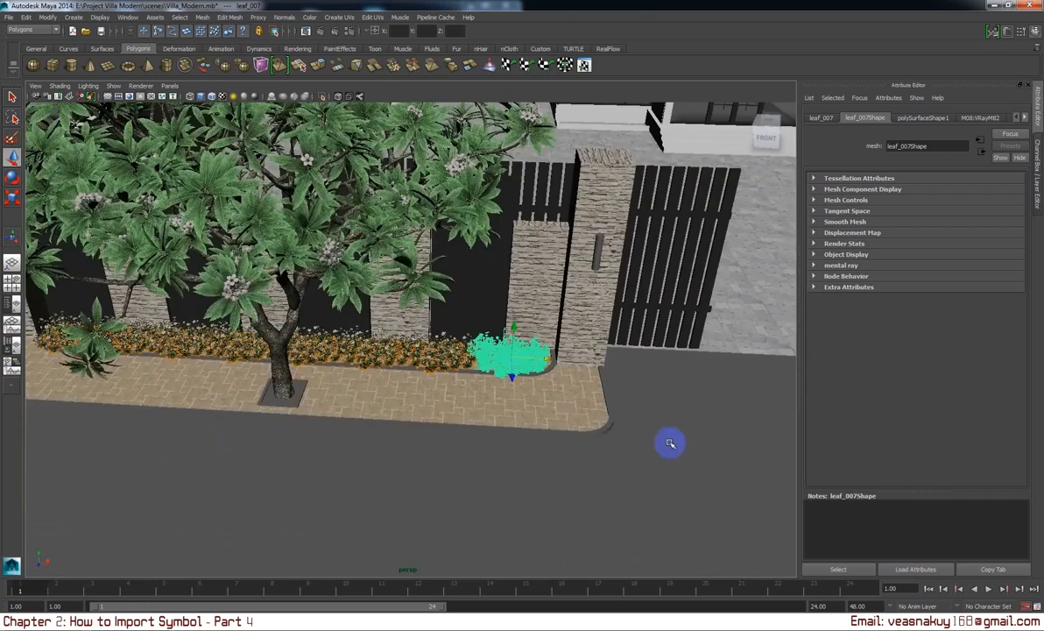
{"action": "left_click_drag", "start_coordinate": [670, 442], "coordinate": [315, 363]}
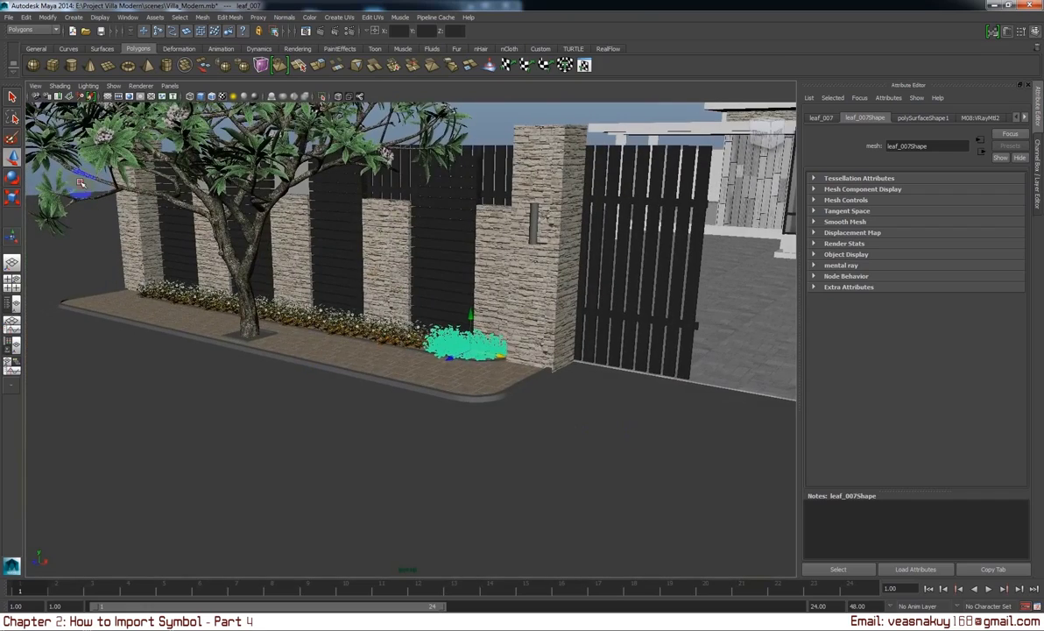
{"action": "left_click", "coordinate": [80, 182]}
{"action": "scroll", "scroll_direction": "up", "scroll_amount": 3}
{"action": "scroll", "scroll_direction": "up", "scroll_amount": 3}
Move the last daisy bush by the gate onto the other wall's planter and frame it.
{"action": "scroll", "scroll_direction": "up", "scroll_amount": 3}
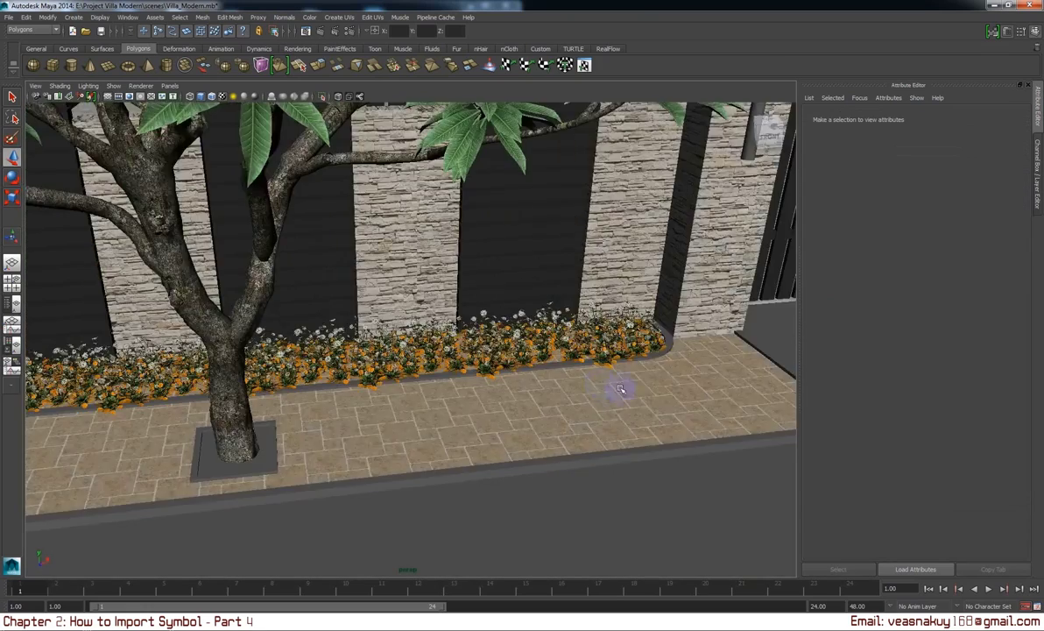
{"action": "left_click_drag", "start_coordinate": [620, 389], "coordinate": [403, 428]}
{"action": "left_click", "coordinate": [415, 362]}
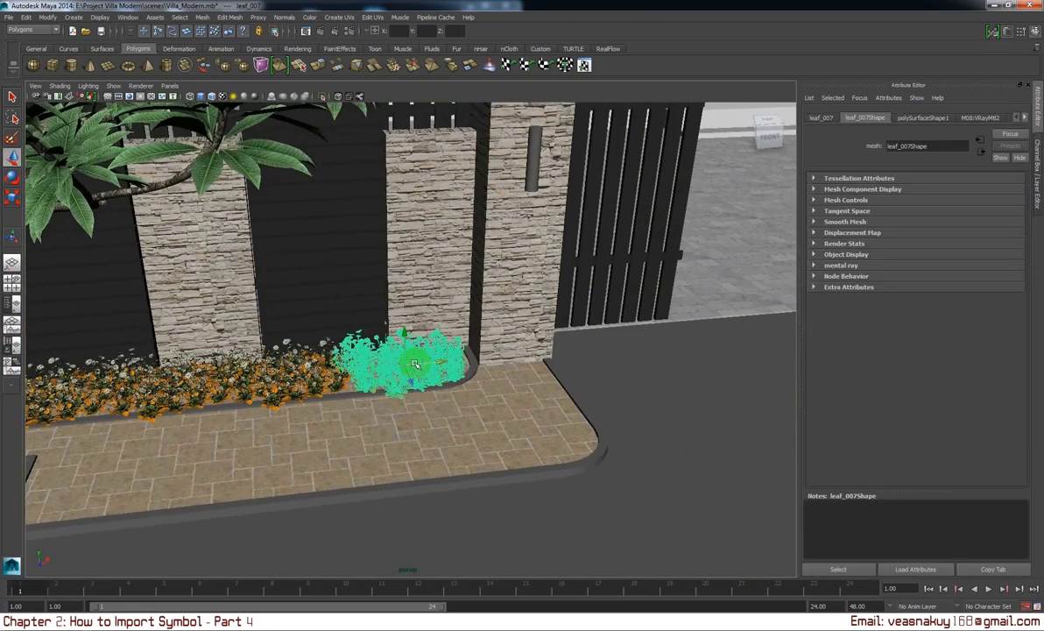
{"action": "left_click_drag", "start_coordinate": [435, 362], "coordinate": [373, 395]}
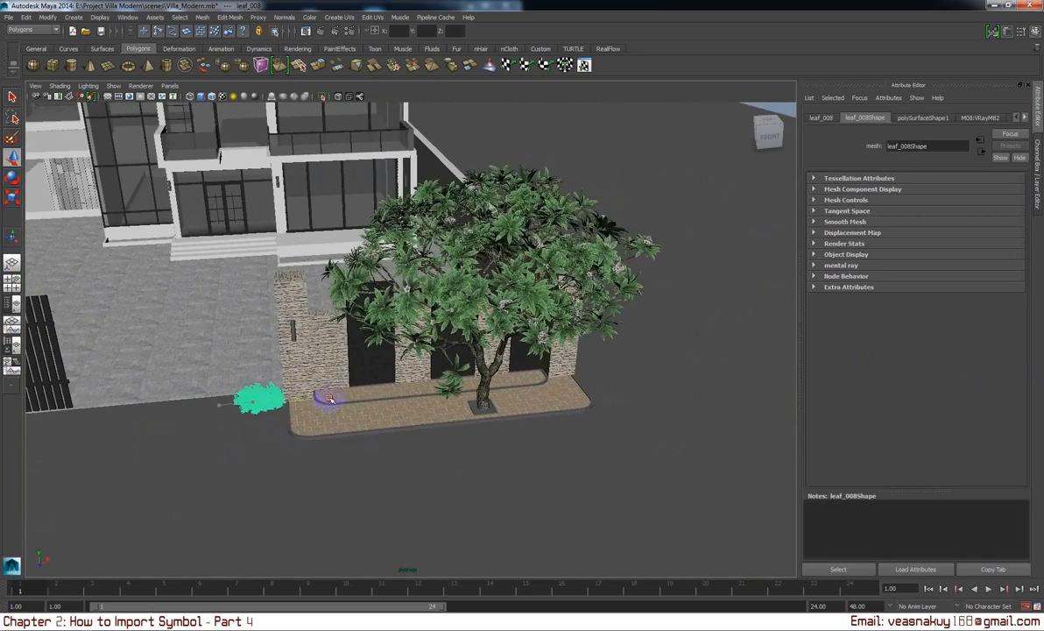
{"action": "key", "text": "f"}
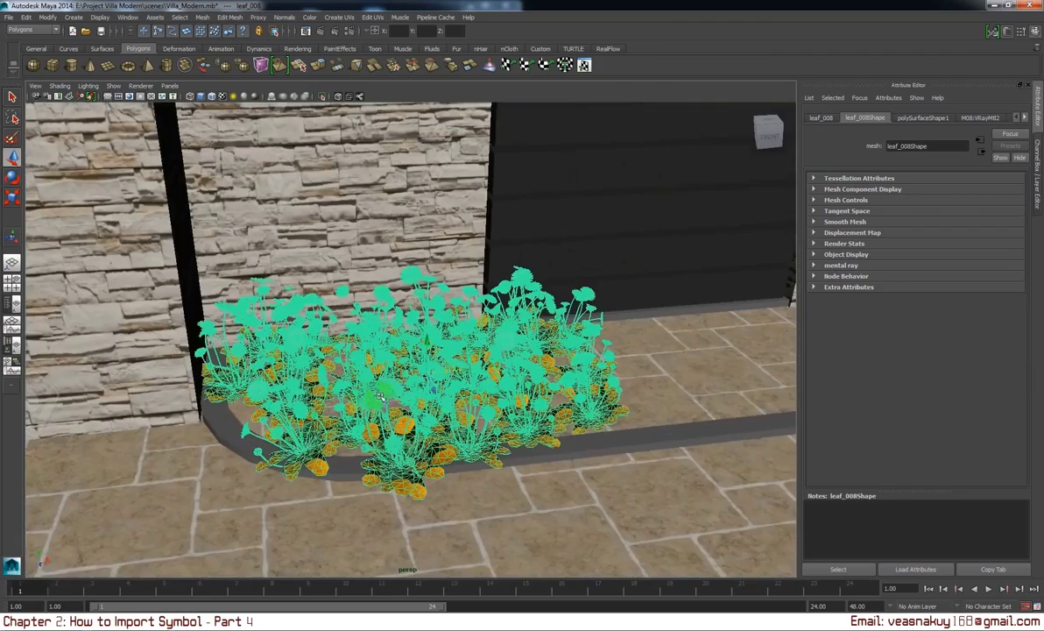
{"action": "scroll", "scroll_direction": "down", "scroll_amount": 3}
Duplicate the bush three times, spacing the copies right along the second planter.
{"action": "key", "text": "ctrl+d"}
{"action": "left_click_drag", "start_coordinate": [417, 396], "coordinate": [719, 390]}
{"action": "key", "text": "ctrl+d"}
{"action": "left_click_drag", "start_coordinate": [718, 390], "coordinate": [366, 441]}
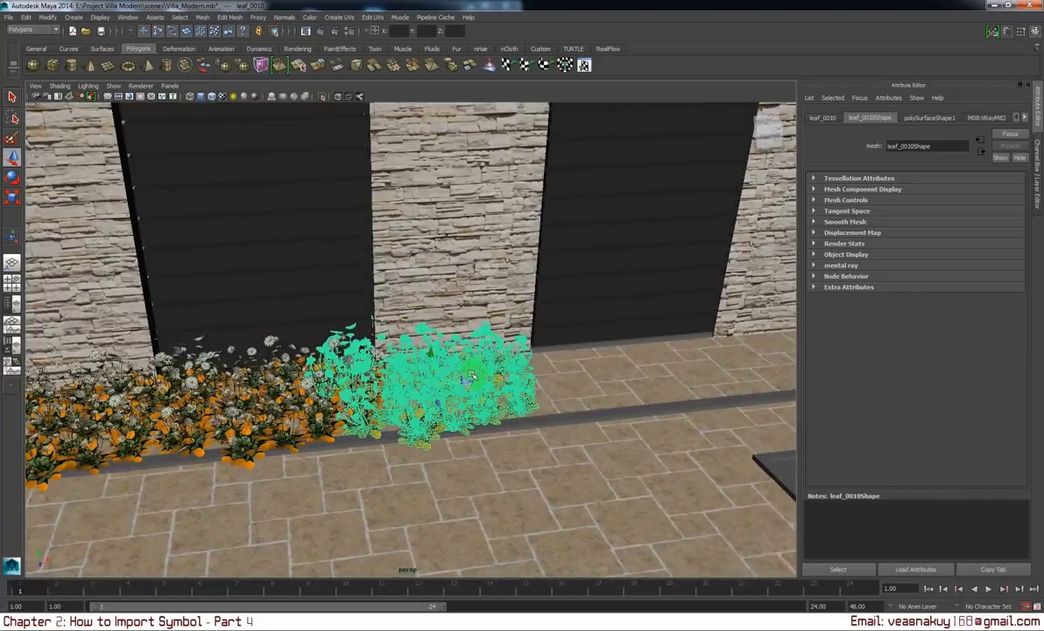
{"action": "key", "text": "ctrl+d"}
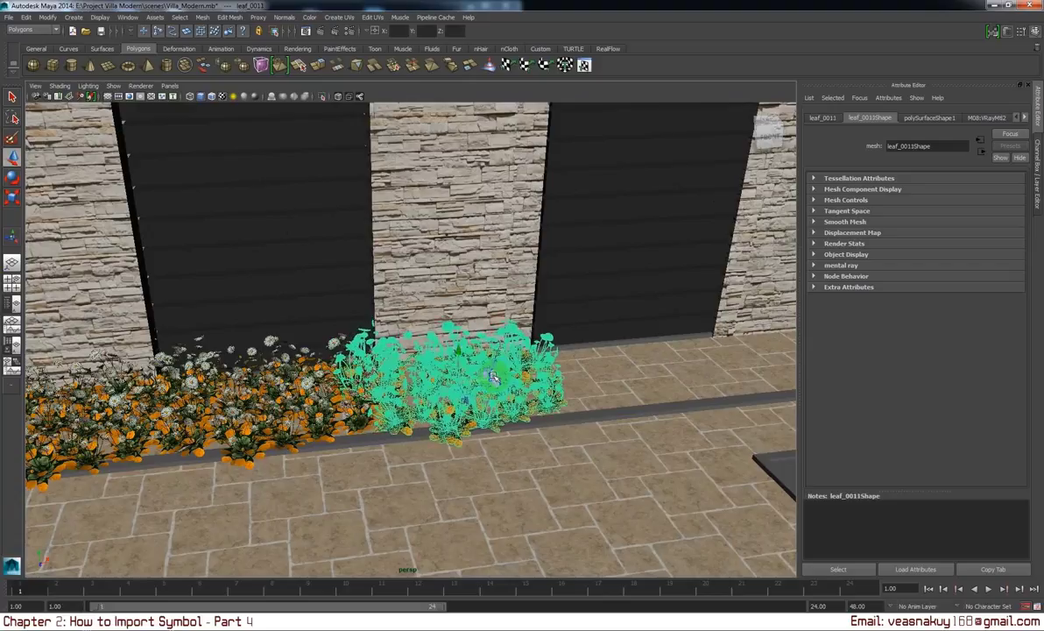
{"action": "left_click_drag", "start_coordinate": [466, 378], "coordinate": [675, 370]}
{"action": "left_click_drag", "start_coordinate": [675, 370], "coordinate": [320, 490]}
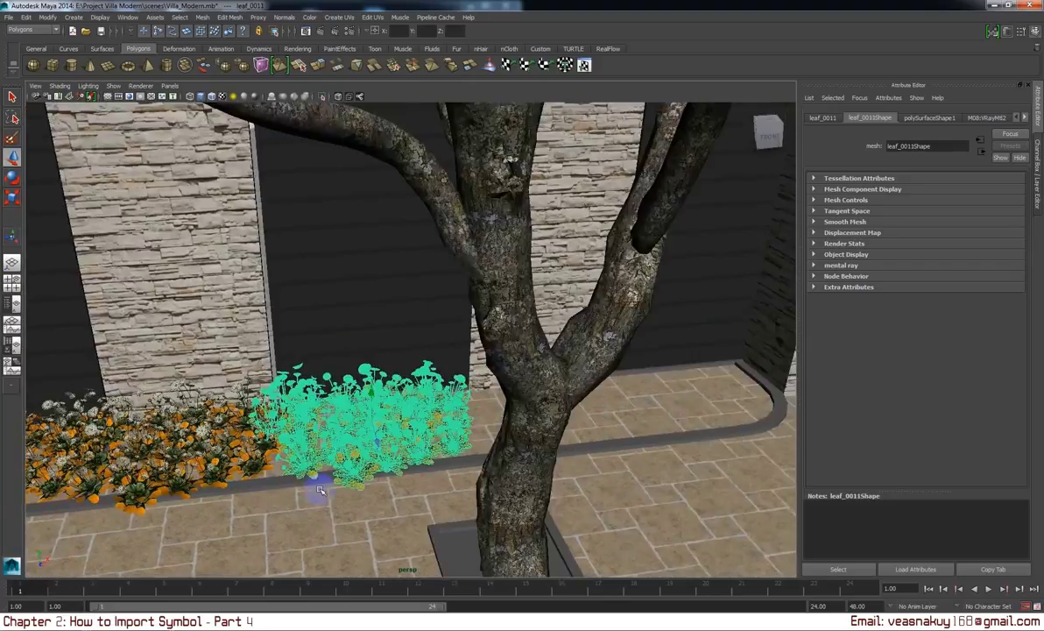
Add copies behind the plumeria trunk to extend the bed, then deselect to review.
{"action": "key", "text": "ctrl+d"}
{"action": "left_click_drag", "start_coordinate": [396, 435], "coordinate": [544, 403]}
{"action": "key", "text": "ctrl+d"}
{"action": "scroll", "scroll_direction": "down", "scroll_amount": 3}
{"action": "scroll", "scroll_direction": "down", "scroll_amount": 3}
{"action": "left_click", "coordinate": [594, 306]}
Zoom and orbit the view toward the house and gate pillars.
{"action": "scroll", "scroll_direction": "up", "scroll_amount": 3}
{"action": "scroll", "scroll_direction": "up", "scroll_amount": 3}
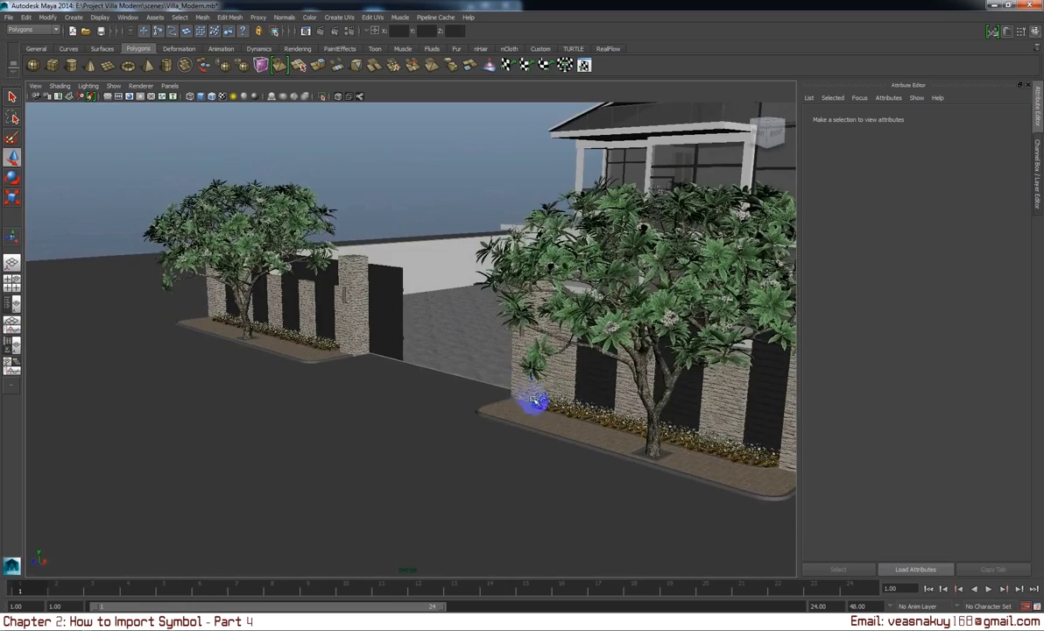
{"action": "scroll", "scroll_direction": "up", "scroll_amount": 3}
{"action": "scroll", "scroll_direction": "up", "scroll_amount": 3}
{"action": "left_click_drag", "start_coordinate": [534, 405], "coordinate": [594, 412]}
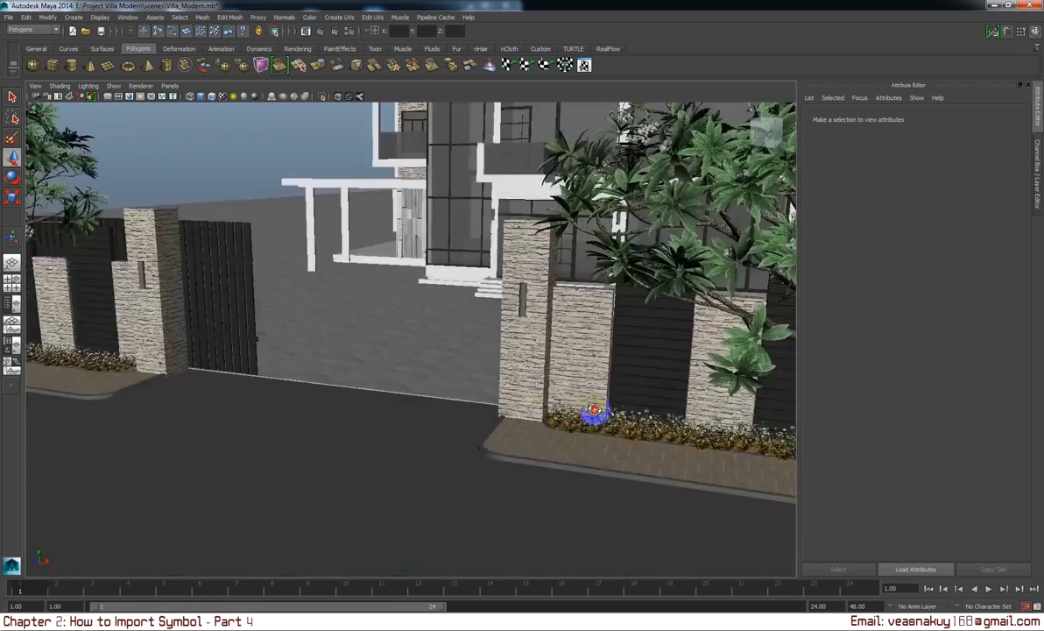
{"action": "scroll", "scroll_direction": "down", "scroll_amount": 3}
{"action": "scroll", "scroll_direction": "down", "scroll_amount": 3}
{"action": "scroll", "scroll_direction": "down", "scroll_amount": 3}
{"action": "scroll", "scroll_direction": "down", "scroll_amount": 3}
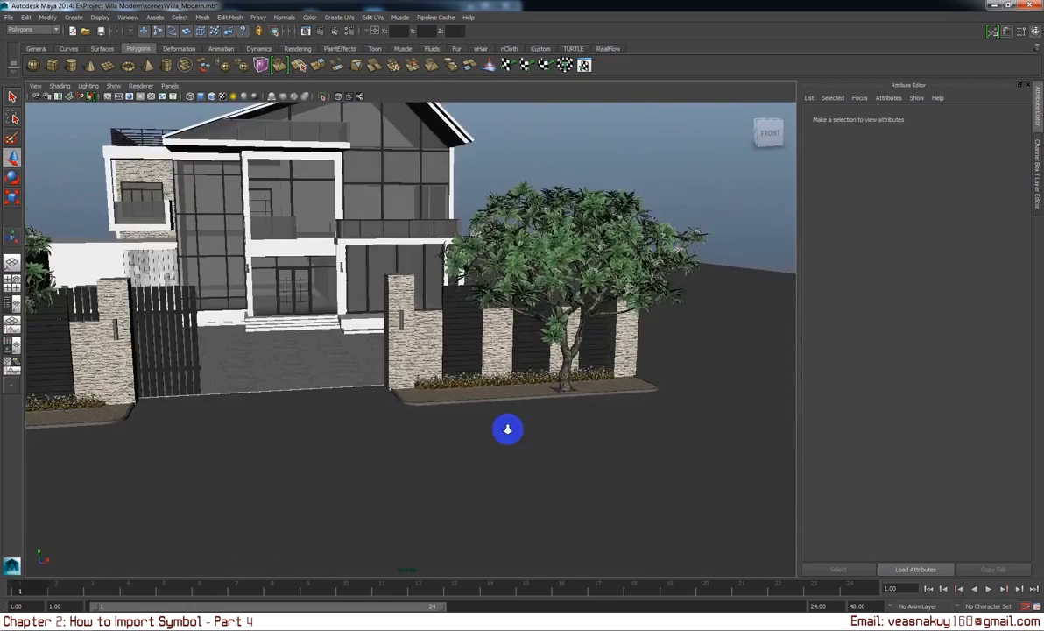
{"action": "scroll", "scroll_direction": "down", "scroll_amount": 3}
Tilt the view down over the gate and courtyard, then open the File menu.
{"action": "left_click_drag", "start_coordinate": [648, 465], "coordinate": [613, 454]}
{"action": "scroll", "scroll_direction": "up", "scroll_amount": 3}
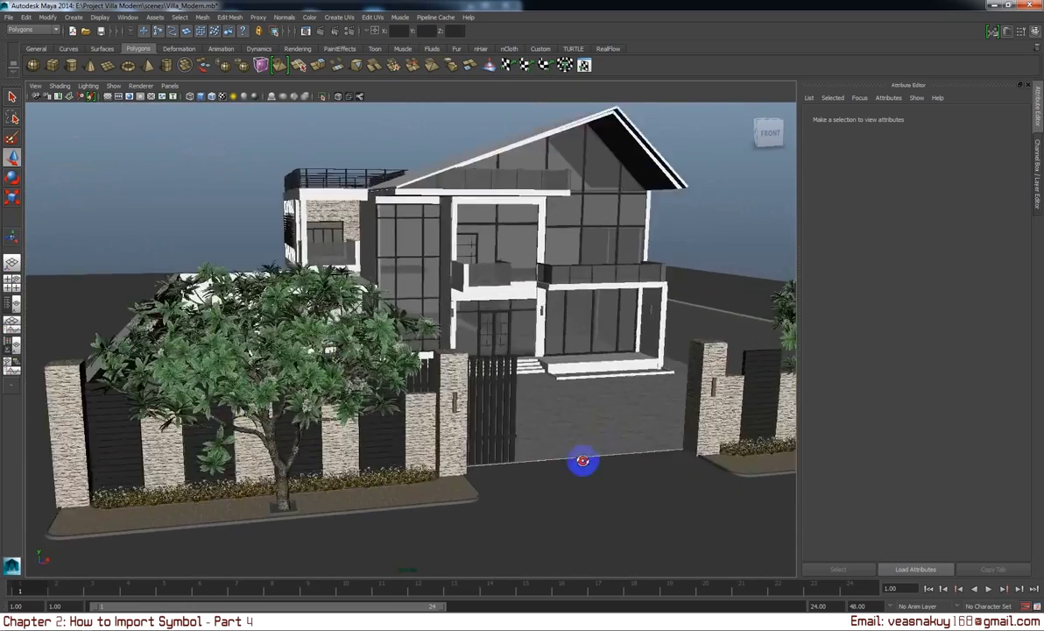
{"action": "scroll", "scroll_direction": "up", "scroll_amount": 3}
{"action": "left_click_drag", "start_coordinate": [536, 420], "coordinate": [350, 297]}
{"action": "left_click", "coordinate": [10, 18]}
{"action": "mouse_move", "coordinate": [36, 128]}
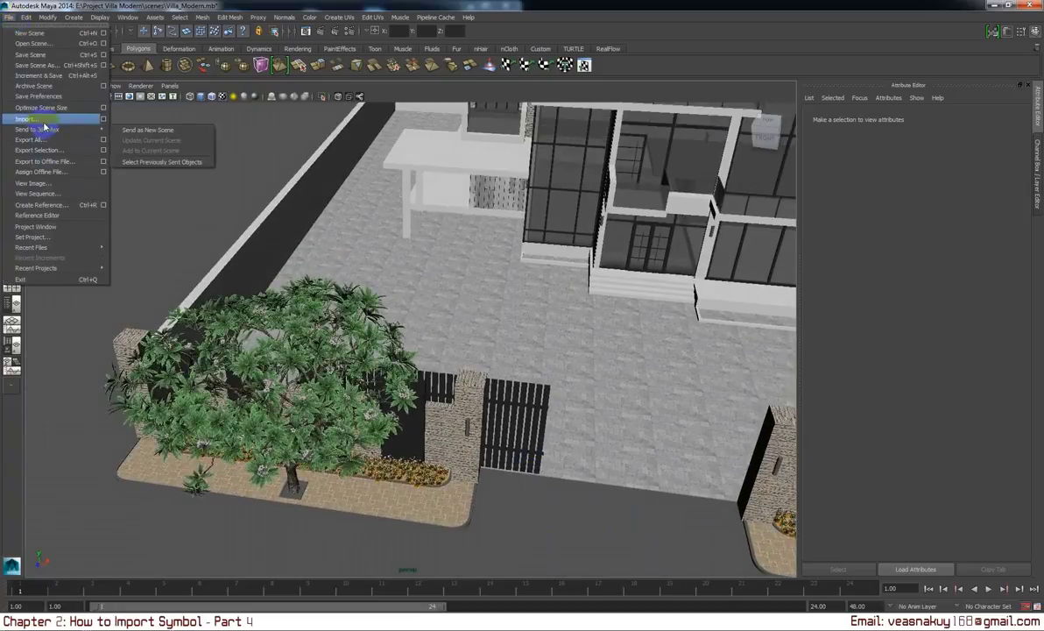
Use File > Import to bring the car scene file in from the project's scenes folder.
{"action": "left_click", "coordinate": [28, 119]}
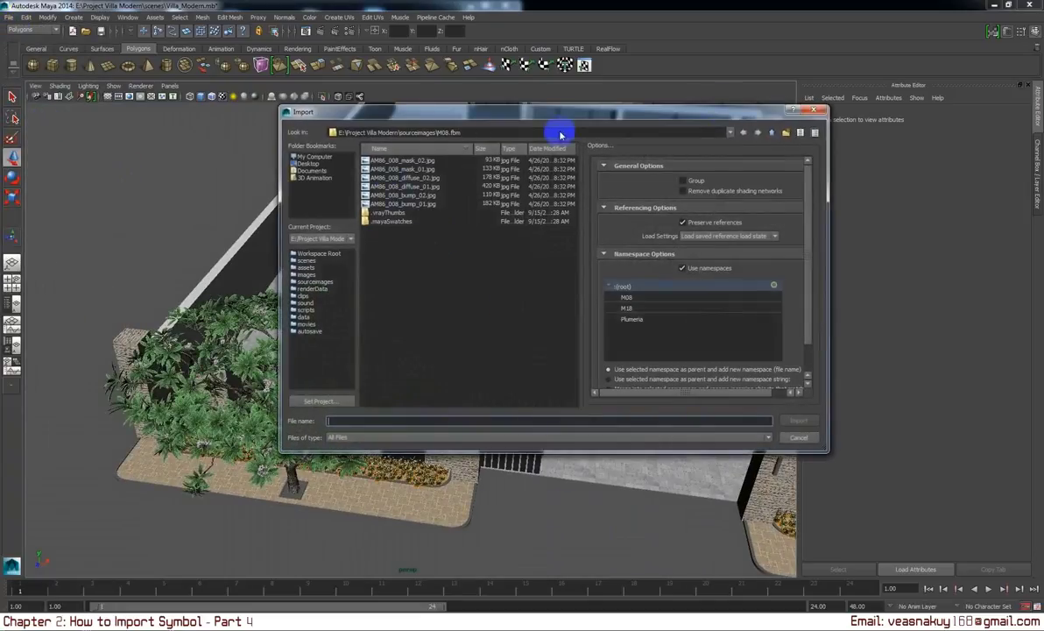
{"action": "left_click", "coordinate": [772, 133]}
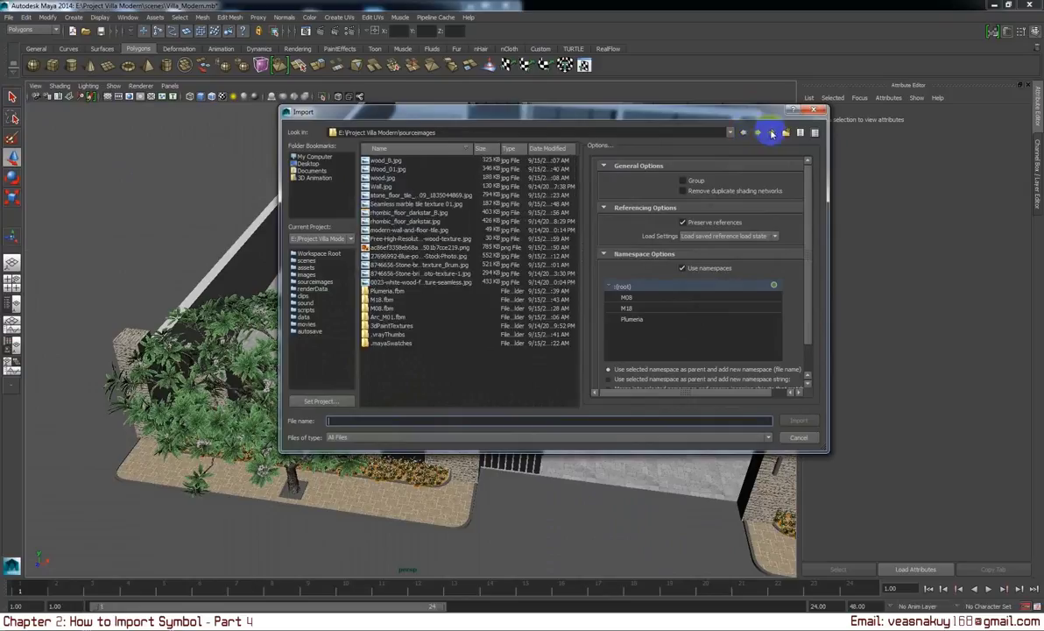
{"action": "left_click", "coordinate": [772, 132]}
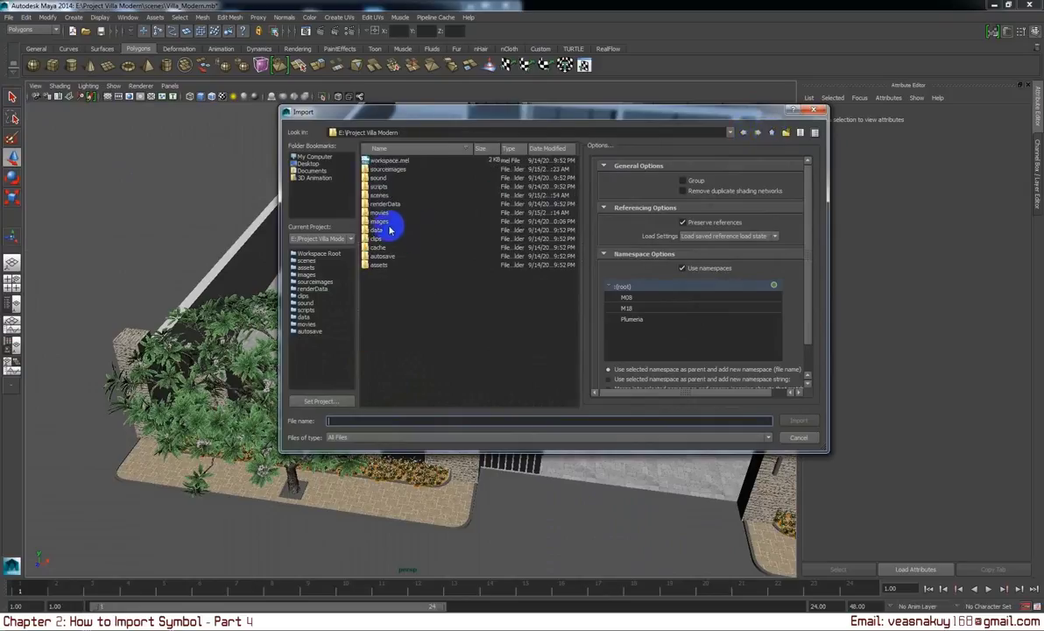
{"action": "double_click", "coordinate": [386, 196]}
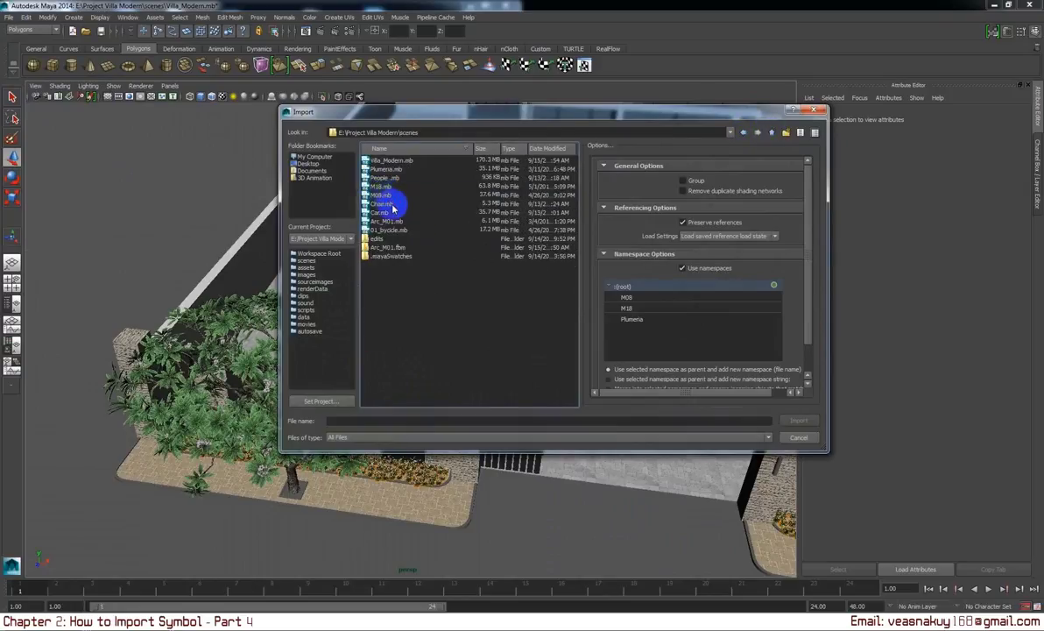
{"action": "left_click", "coordinate": [393, 178]}
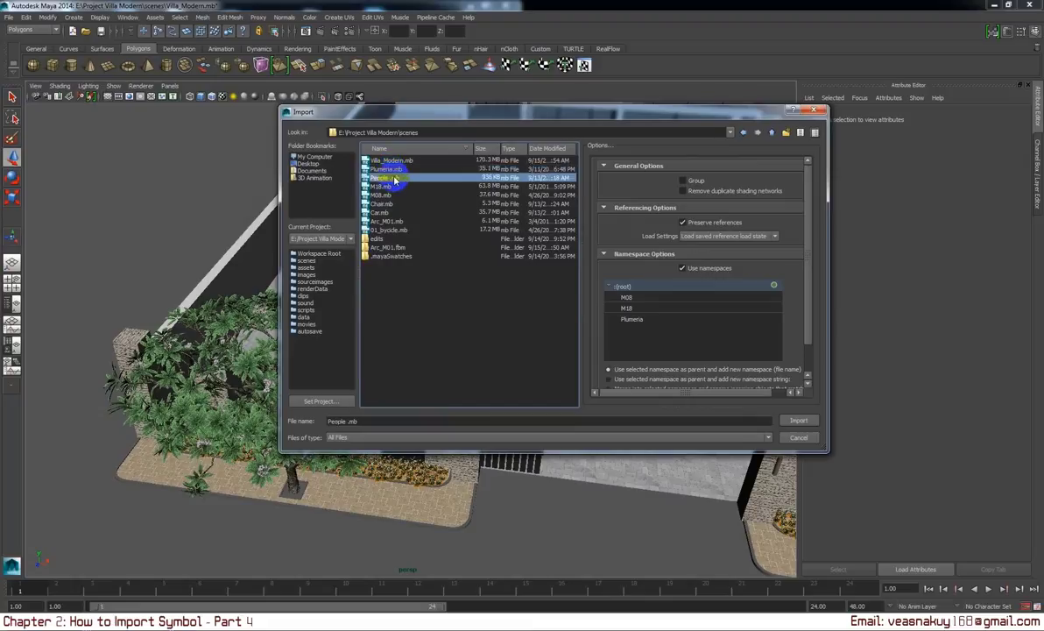
{"action": "double_click", "coordinate": [391, 207]}
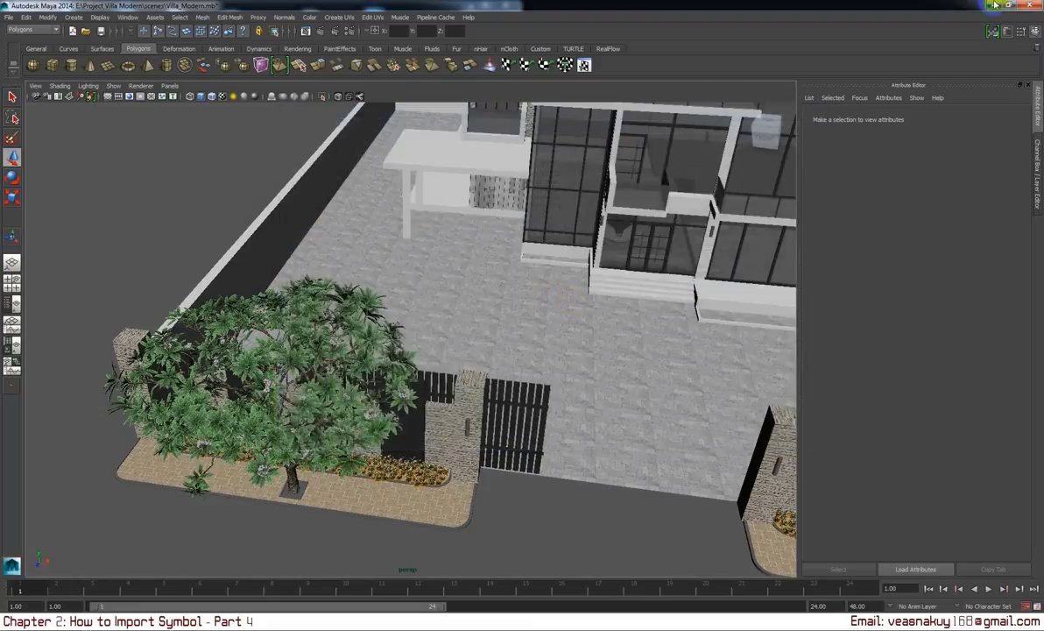
In wireframe, select the whole car group and move it left and forward toward the house.
{"action": "left_click_drag", "start_coordinate": [545, 336], "coordinate": [521, 385]}
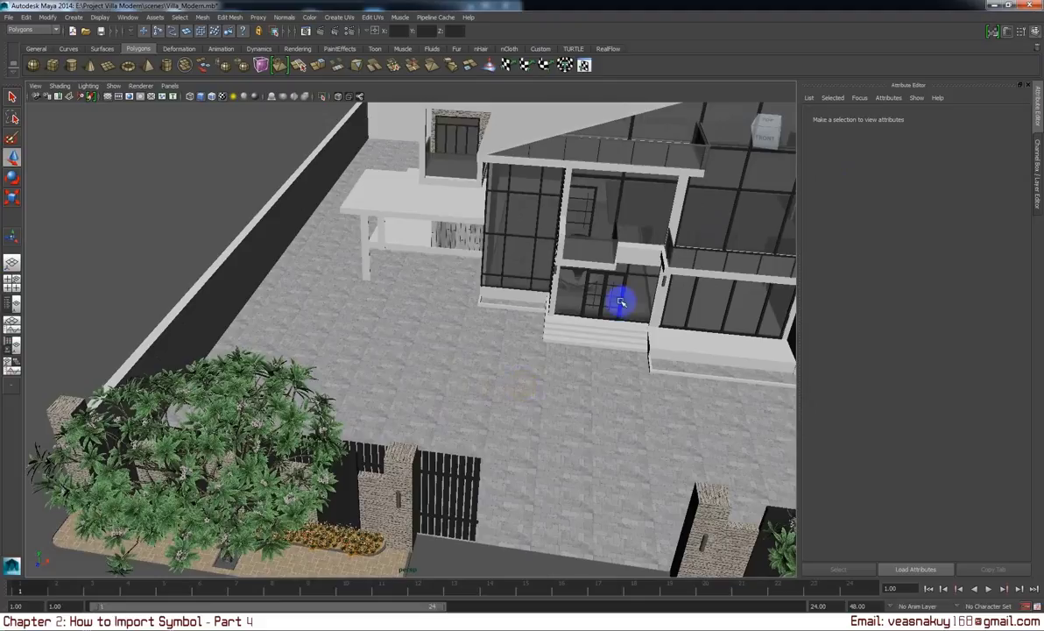
{"action": "key", "text": "4"}
{"action": "left_click", "coordinate": [642, 235]}
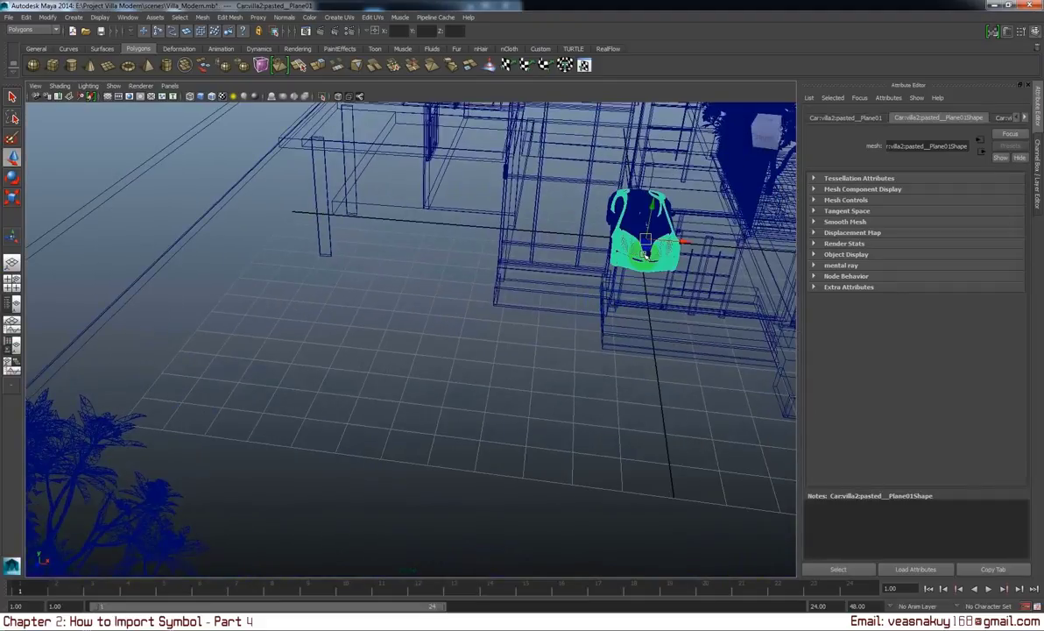
{"action": "key", "text": "Up"}
{"action": "left_click_drag", "start_coordinate": [680, 229], "coordinate": [483, 271]}
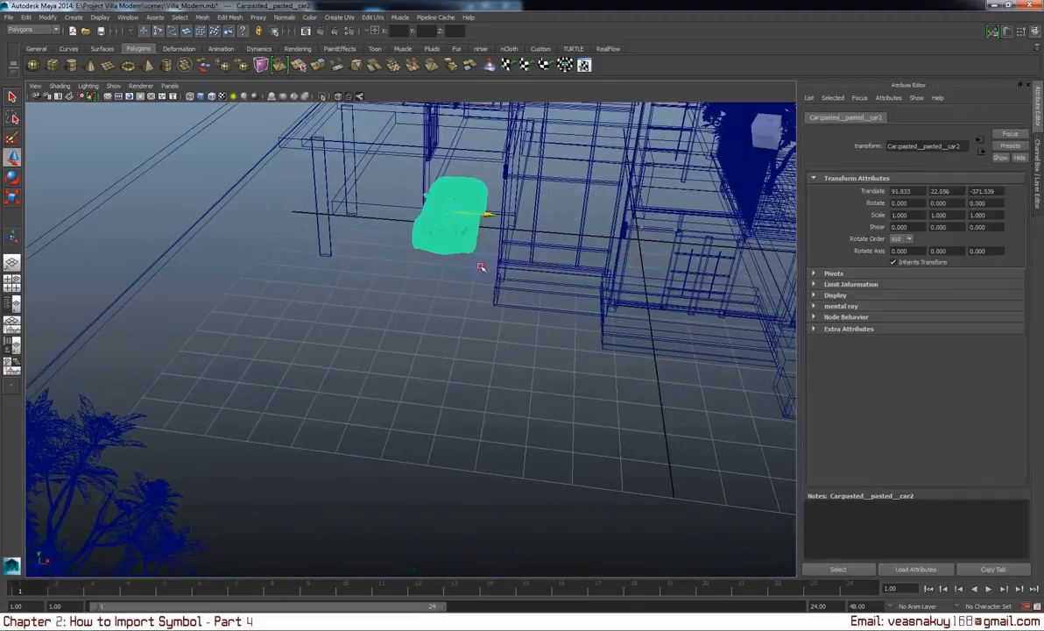
{"action": "left_click_drag", "start_coordinate": [472, 230], "coordinate": [459, 336]}
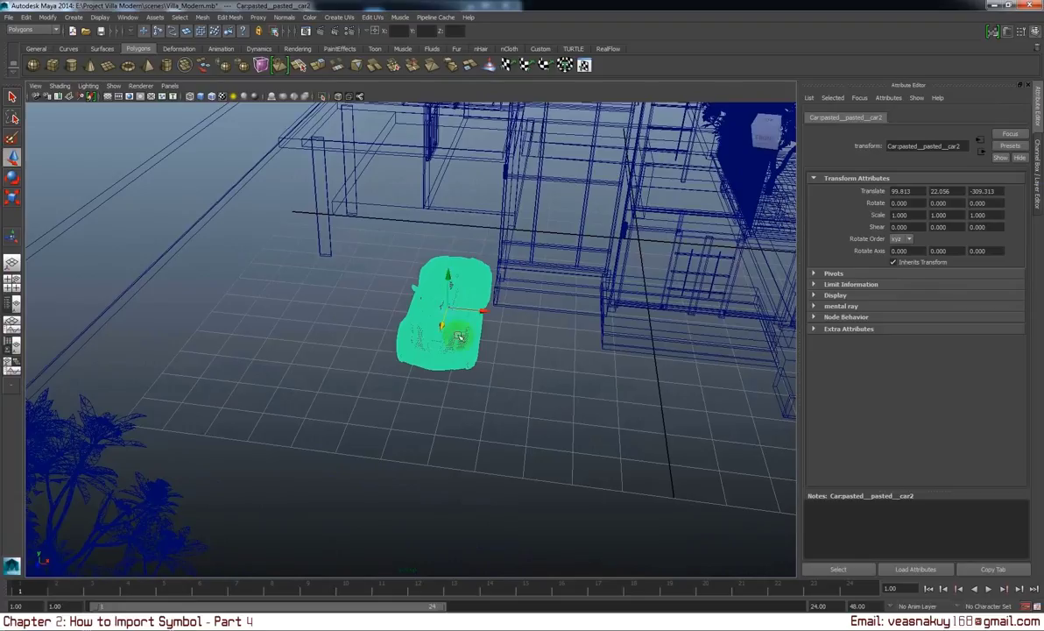
Set the car's Rotate Y to 180, return to textured shading, and raise it onto the paving.
{"action": "left_click", "coordinate": [1036, 147]}
{"action": "type", "text": "90"}
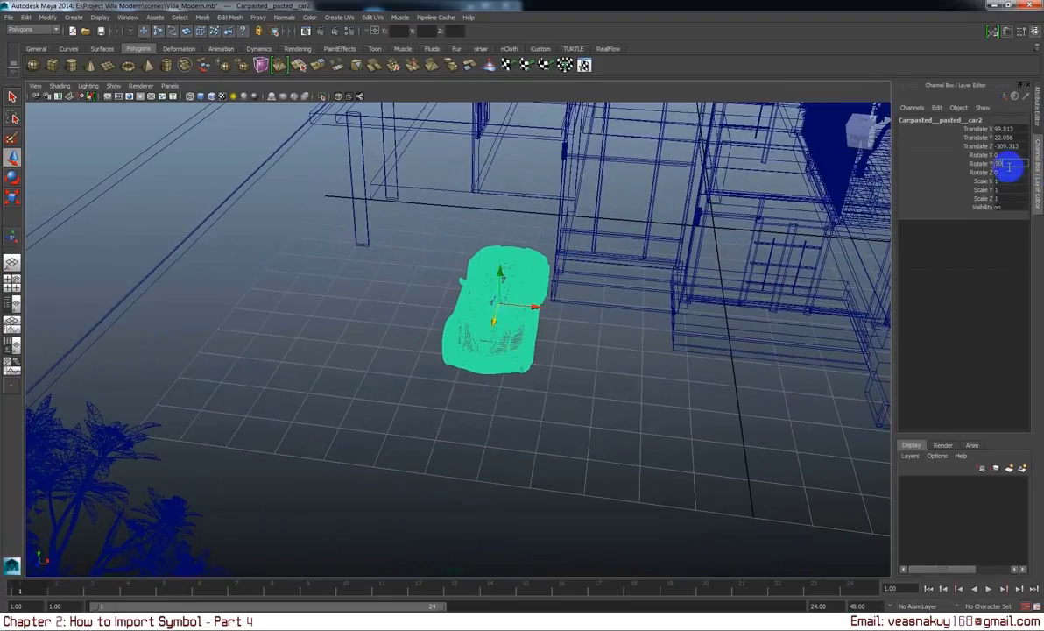
{"action": "type", "text": "180"}
{"action": "key", "text": "Return"}
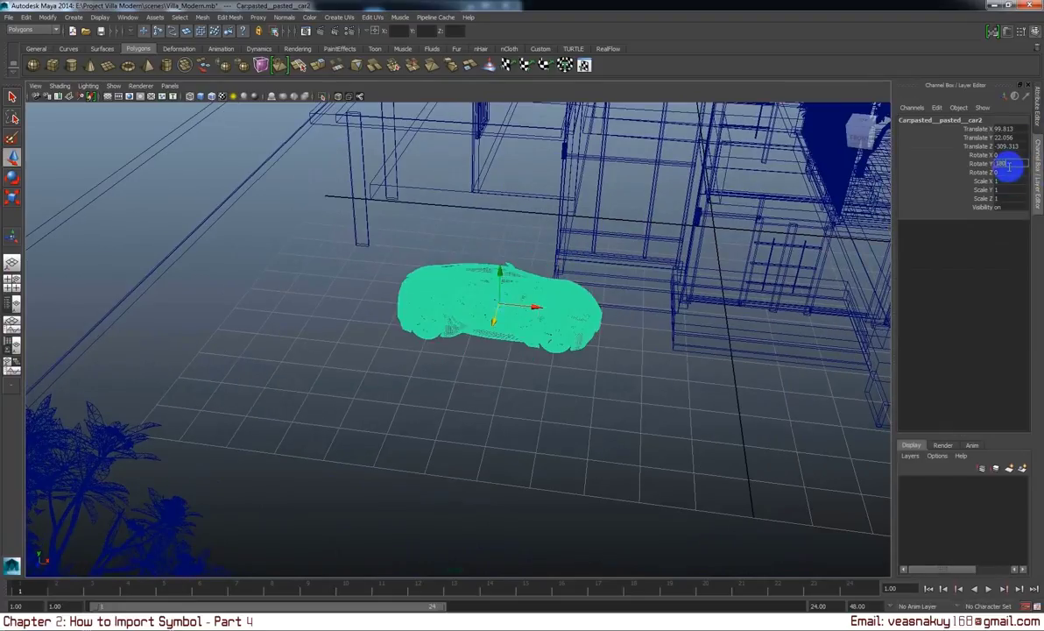
{"action": "key", "text": "Return"}
{"action": "left_click_drag", "start_coordinate": [629, 397], "coordinate": [645, 401]}
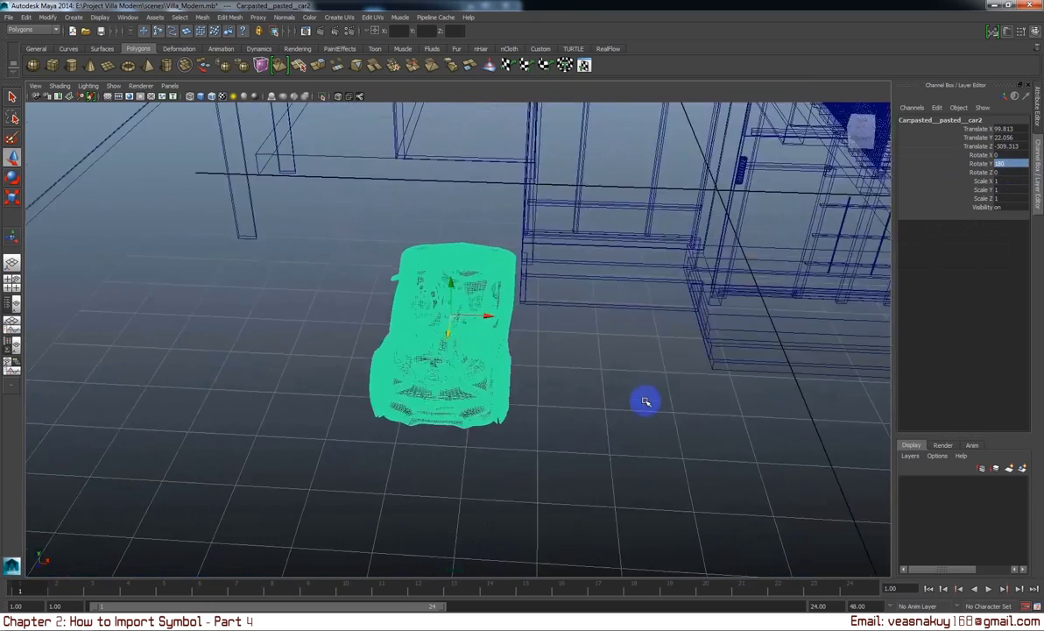
{"action": "key", "text": "6"}
{"action": "left_click_drag", "start_coordinate": [488, 385], "coordinate": [357, 302]}
{"action": "left_click_drag", "start_coordinate": [357, 303], "coordinate": [447, 346]}
{"action": "left_click_drag", "start_coordinate": [456, 309], "coordinate": [639, 440]}
Lower the car slightly onto the ground and nudge it left under the carport.
{"action": "scroll", "scroll_direction": "up", "scroll_amount": 3}
{"action": "left_click", "coordinate": [671, 458]}
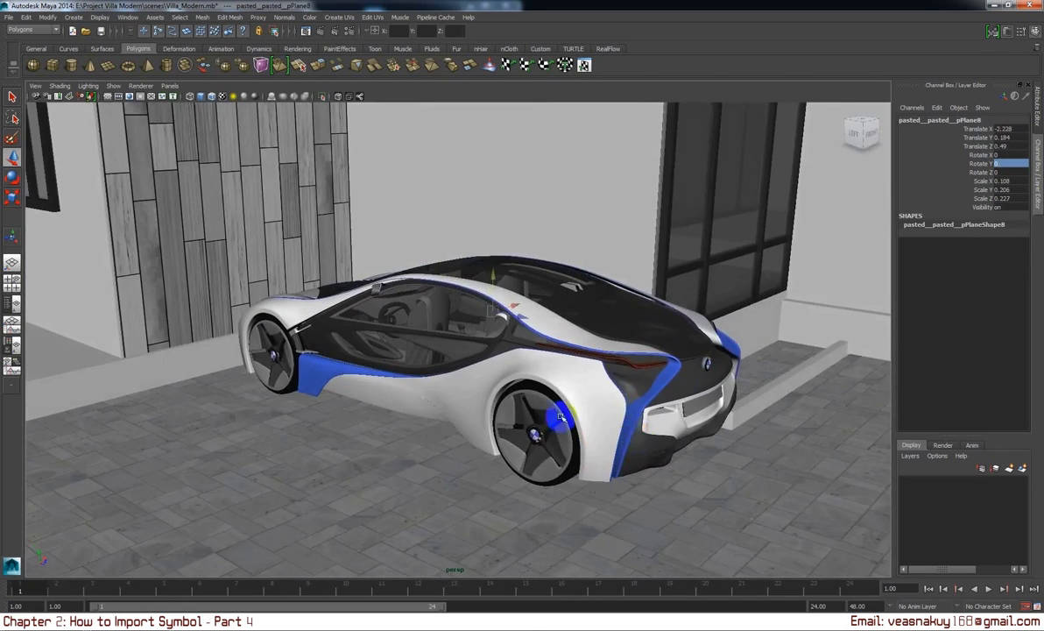
{"action": "left_click_drag", "start_coordinate": [560, 418], "coordinate": [553, 401]}
{"action": "left_click", "coordinate": [479, 374]}
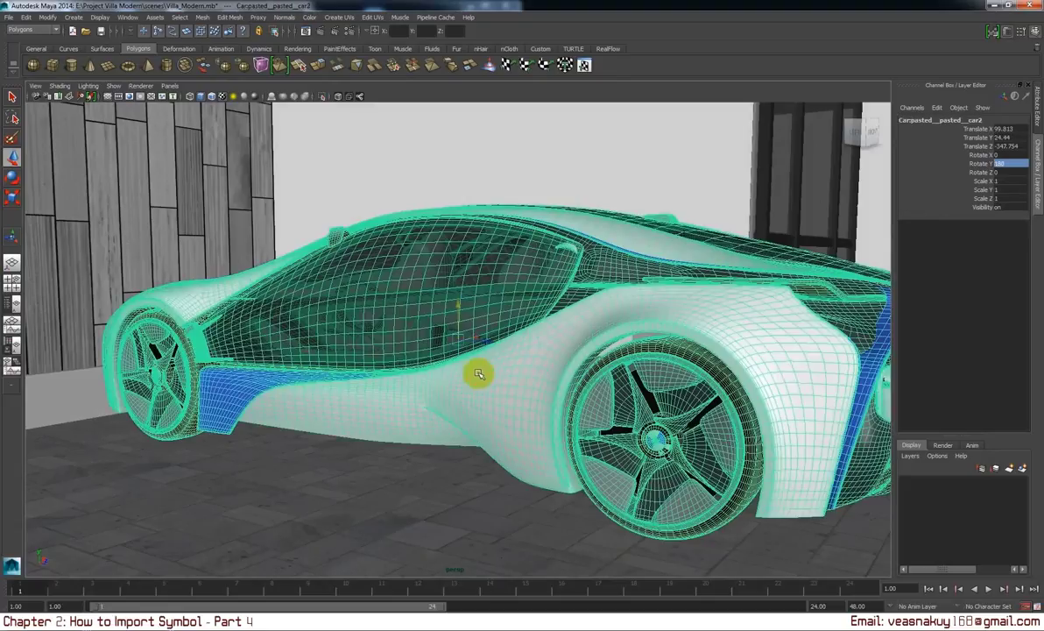
{"action": "left_click_drag", "start_coordinate": [459, 311], "coordinate": [461, 315]}
{"action": "left_click_drag", "start_coordinate": [594, 313], "coordinate": [565, 362]}
{"action": "left_click_drag", "start_coordinate": [492, 343], "coordinate": [470, 347]}
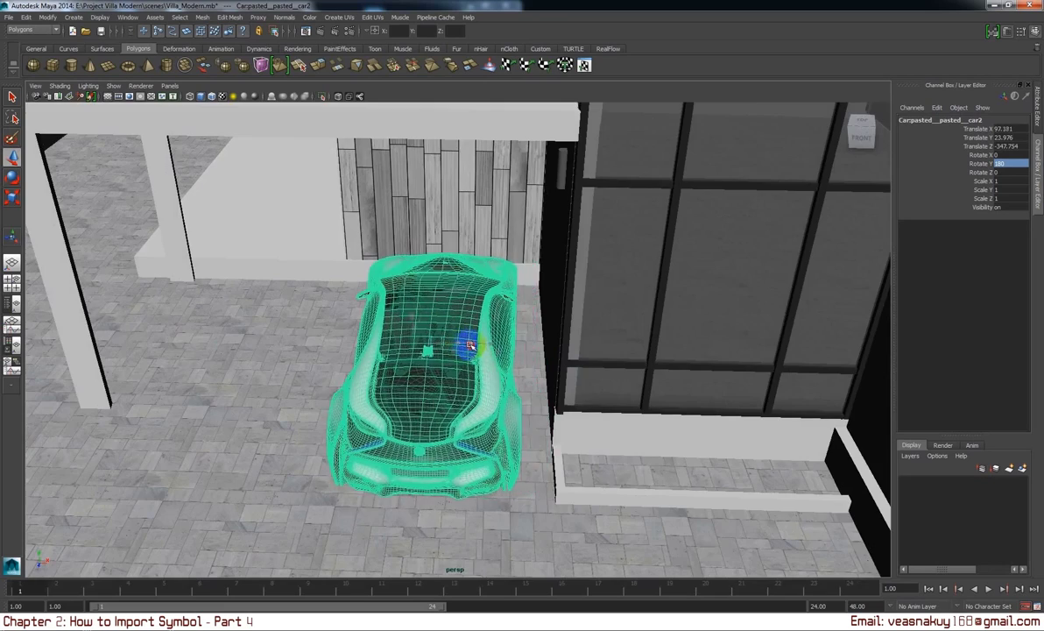
{"action": "scroll", "scroll_direction": "down", "scroll_amount": 3}
{"action": "scroll", "scroll_direction": "up", "scroll_amount": 3}
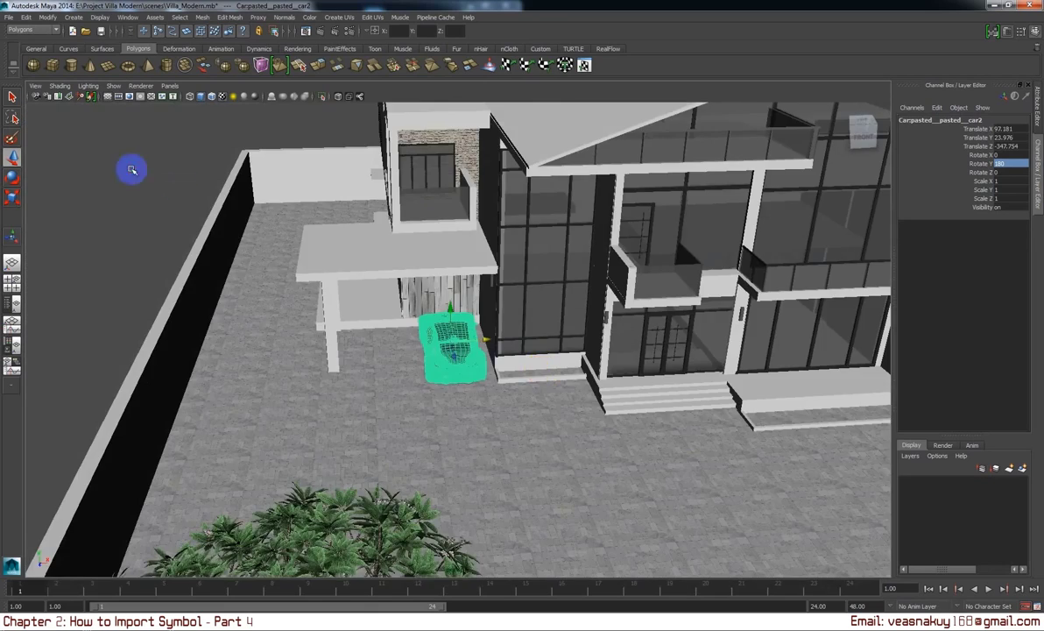
Orbit around the villa to check the car's placement under the carport.
{"action": "left_click", "coordinate": [132, 170]}
{"action": "left_click_drag", "start_coordinate": [582, 347], "coordinate": [587, 350]}
{"action": "left_click_drag", "start_coordinate": [587, 350], "coordinate": [585, 343]}
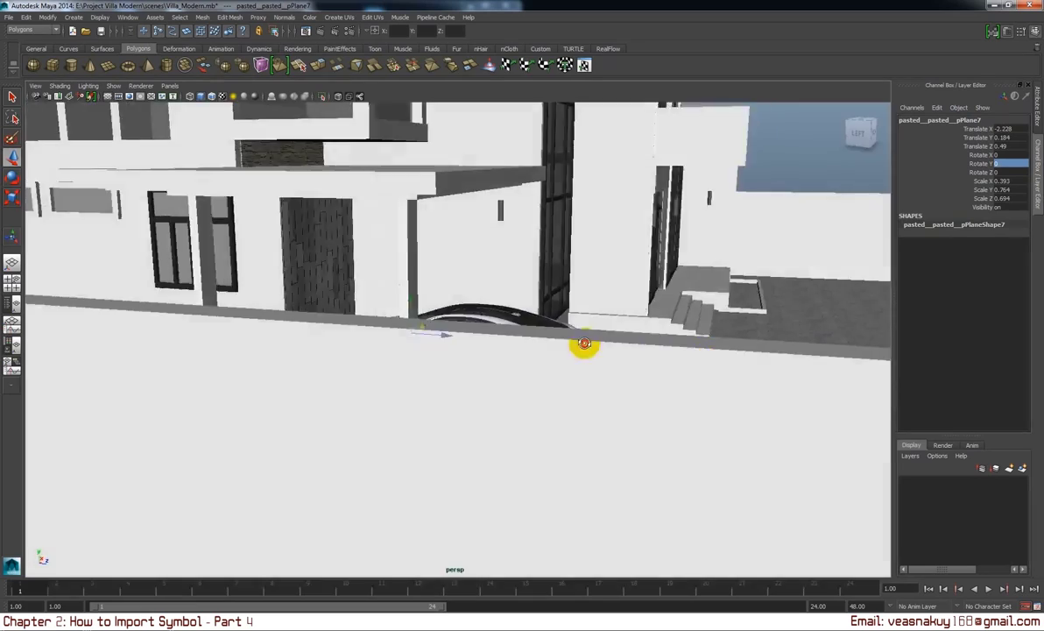
{"action": "left_click_drag", "start_coordinate": [584, 343], "coordinate": [584, 358]}
{"action": "left_click_drag", "start_coordinate": [586, 358], "coordinate": [586, 361]}
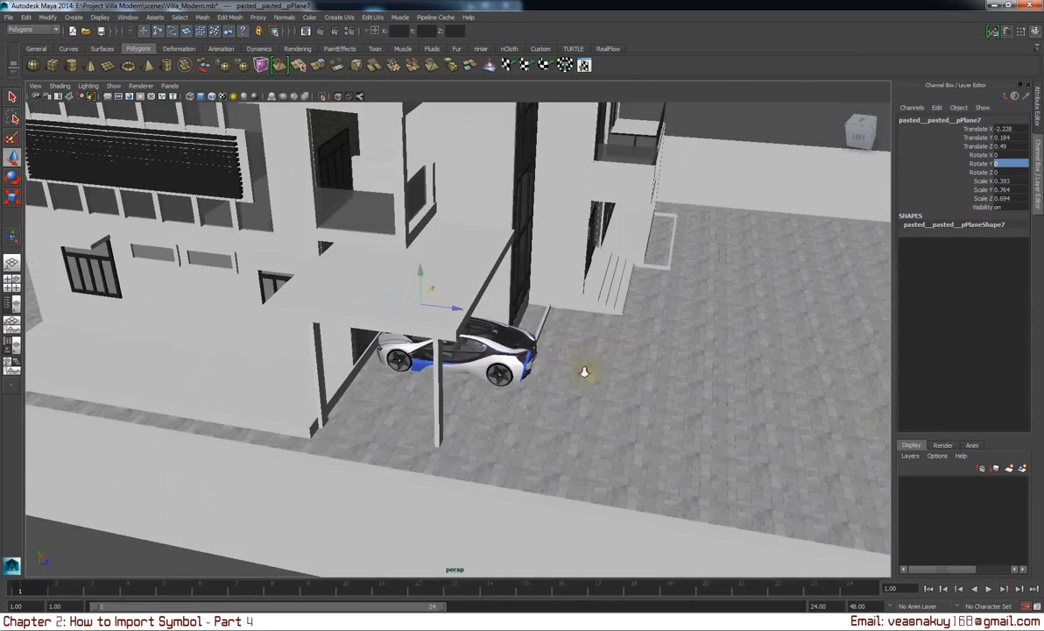
{"action": "left_click_drag", "start_coordinate": [585, 361], "coordinate": [390, 308]}
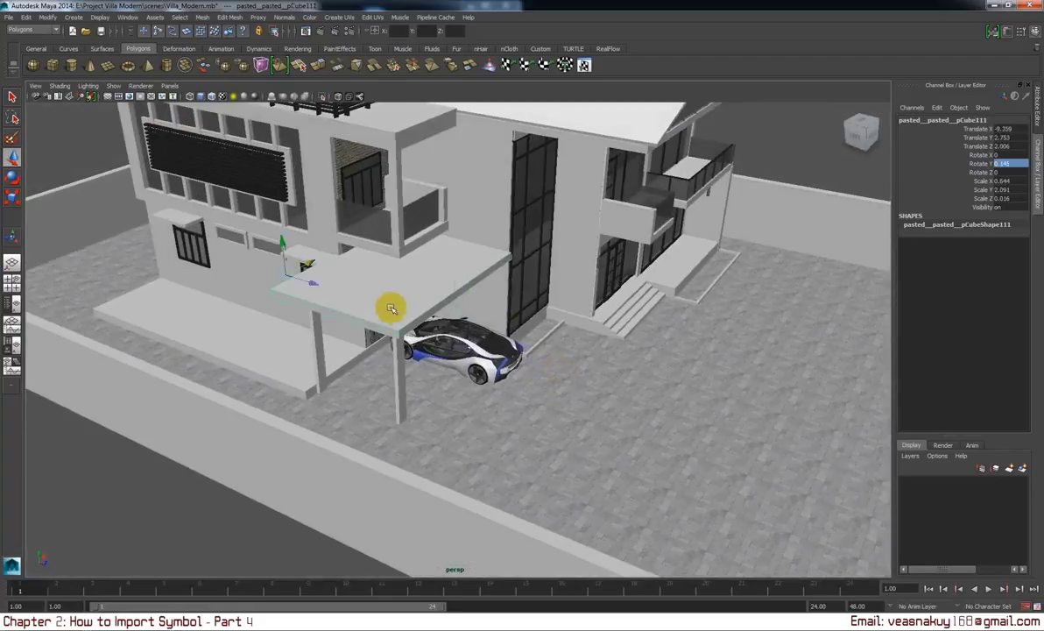
Extend the carport roof slab outward by moving its side face.
{"action": "left_click_drag", "start_coordinate": [391, 308], "coordinate": [438, 311]}
{"action": "left_click", "coordinate": [455, 314]}
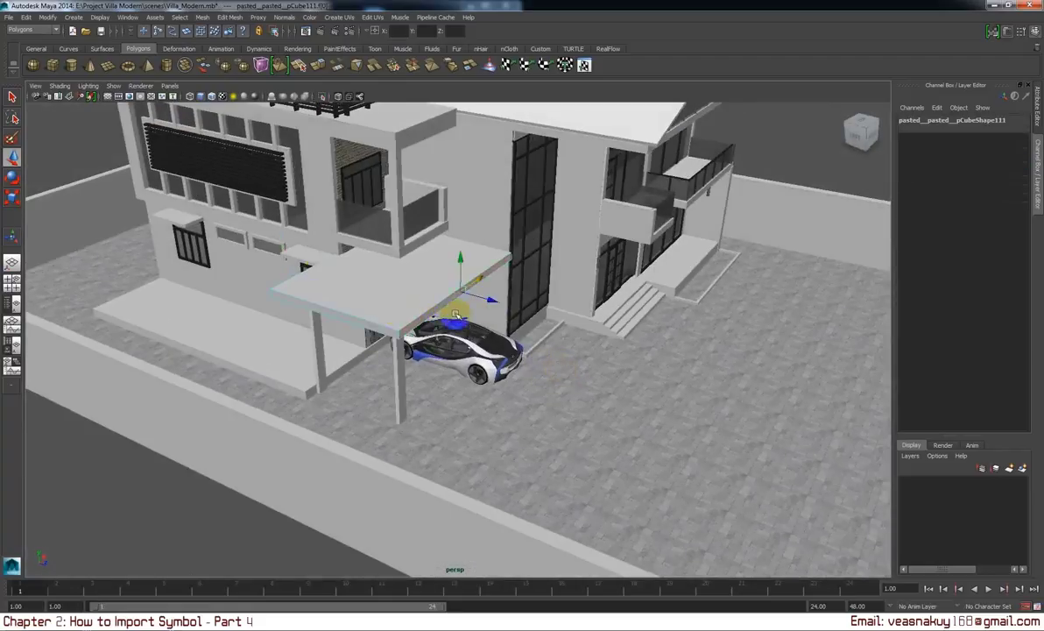
{"action": "left_click_drag", "start_coordinate": [490, 303], "coordinate": [477, 303]}
{"action": "left_click_drag", "start_coordinate": [477, 303], "coordinate": [528, 206]}
{"action": "left_click_drag", "start_coordinate": [587, 311], "coordinate": [588, 304]}
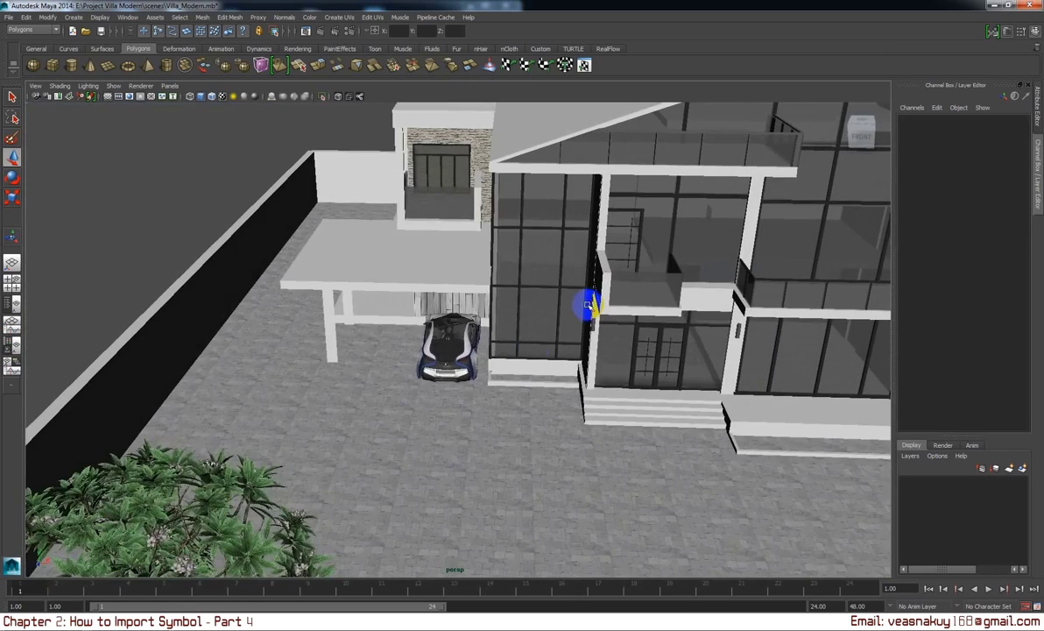
Place a copy of the car group beside the first at translate X 72.806, then inspect both cars.
{"action": "left_click", "coordinate": [457, 352]}
{"action": "key", "text": "Up"}
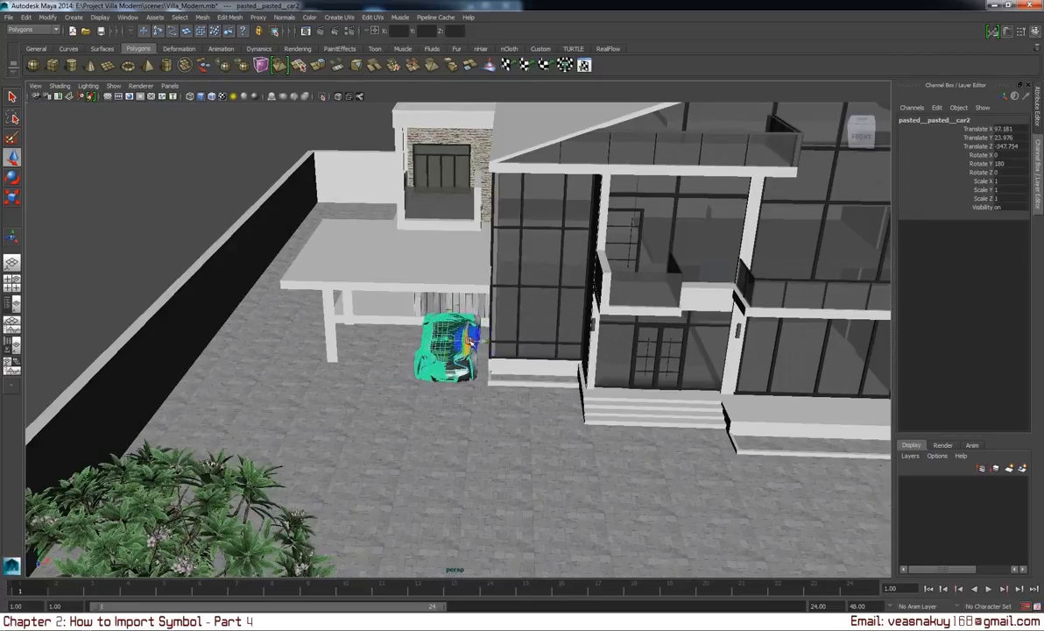
{"action": "left_click_drag", "start_coordinate": [469, 341], "coordinate": [424, 341]}
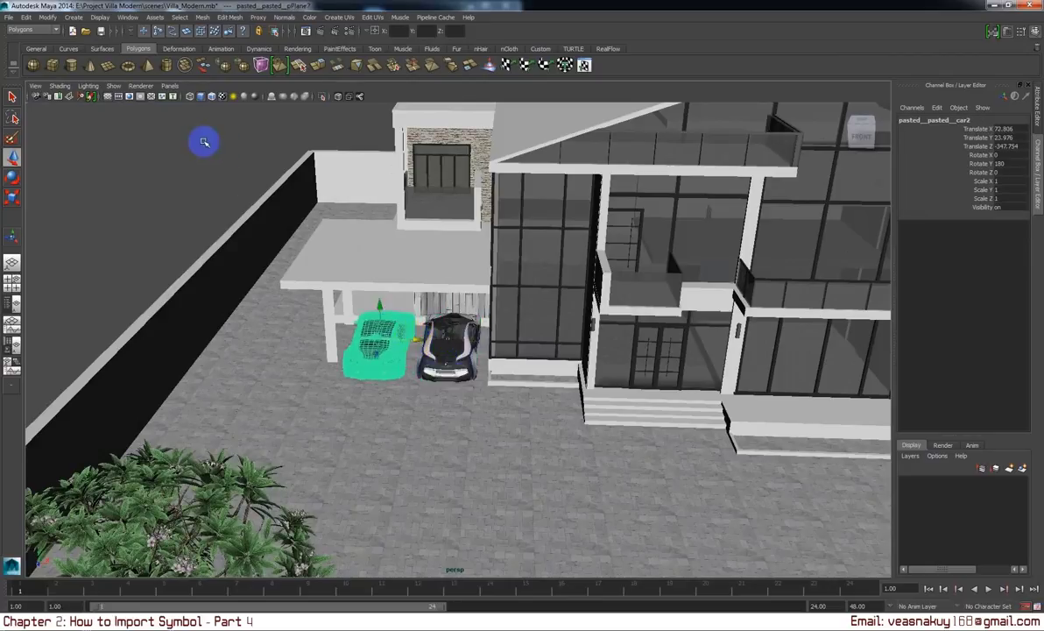
{"action": "left_click", "coordinate": [526, 351]}
{"action": "left_click_drag", "start_coordinate": [526, 351], "coordinate": [520, 364]}
{"action": "scroll", "scroll_direction": "up", "scroll_amount": 3}
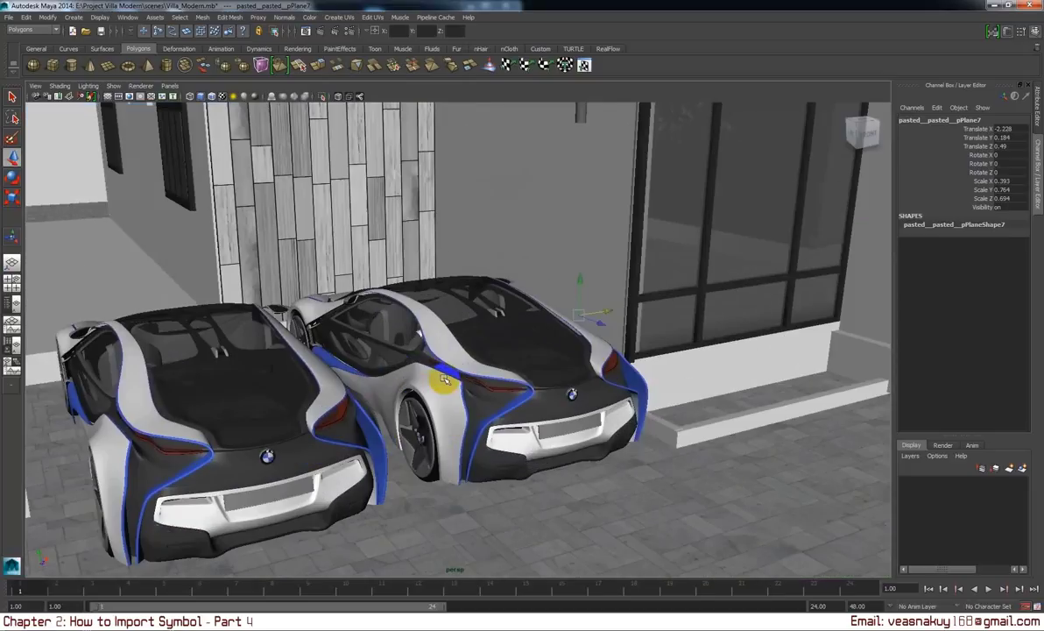
{"action": "left_click_drag", "start_coordinate": [444, 379], "coordinate": [477, 385]}
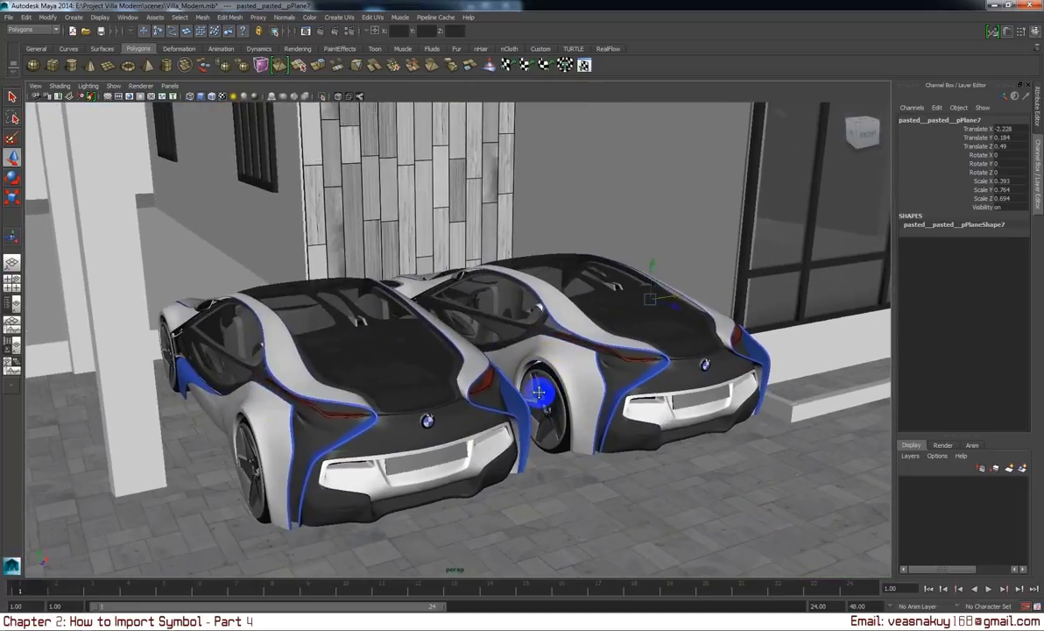
{"action": "left_click", "coordinate": [469, 357]}
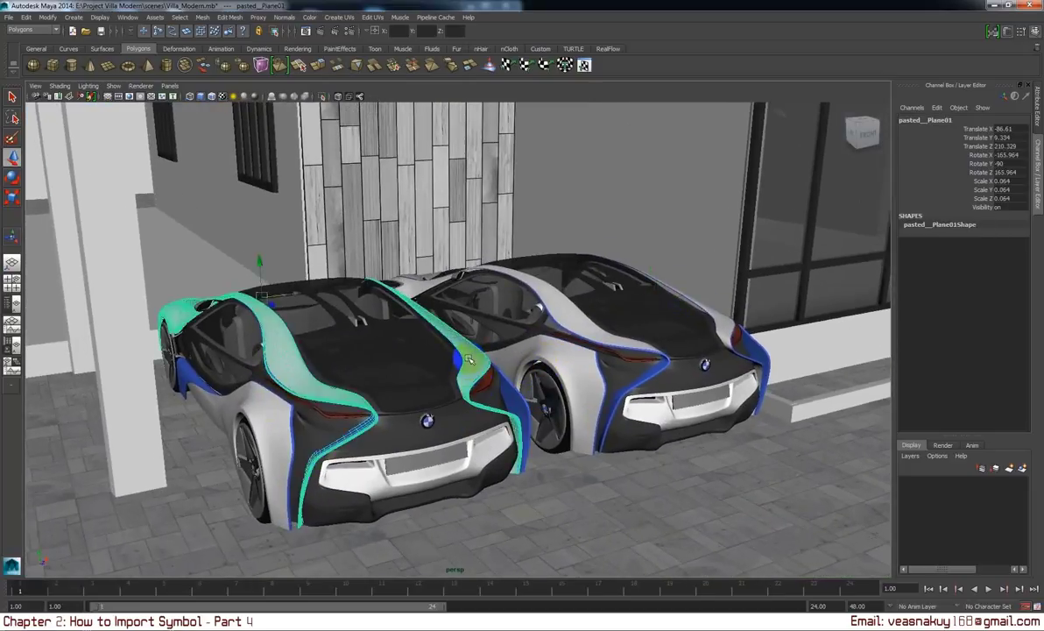
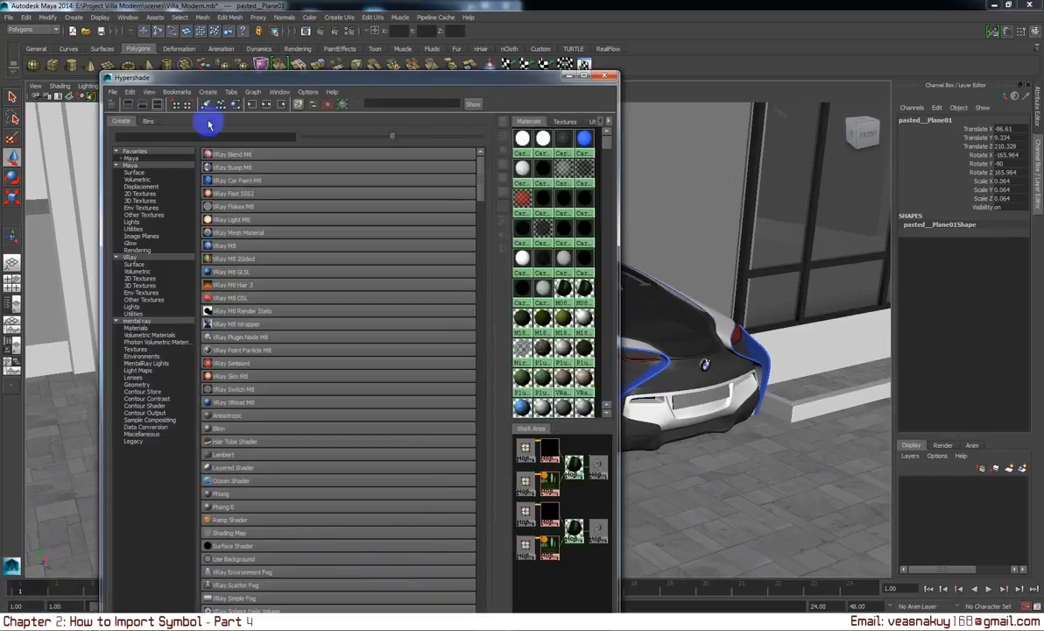
Graph the selected car's material network in Hypershade and reposition the Hypershade window.
{"action": "left_click", "coordinate": [234, 106]}
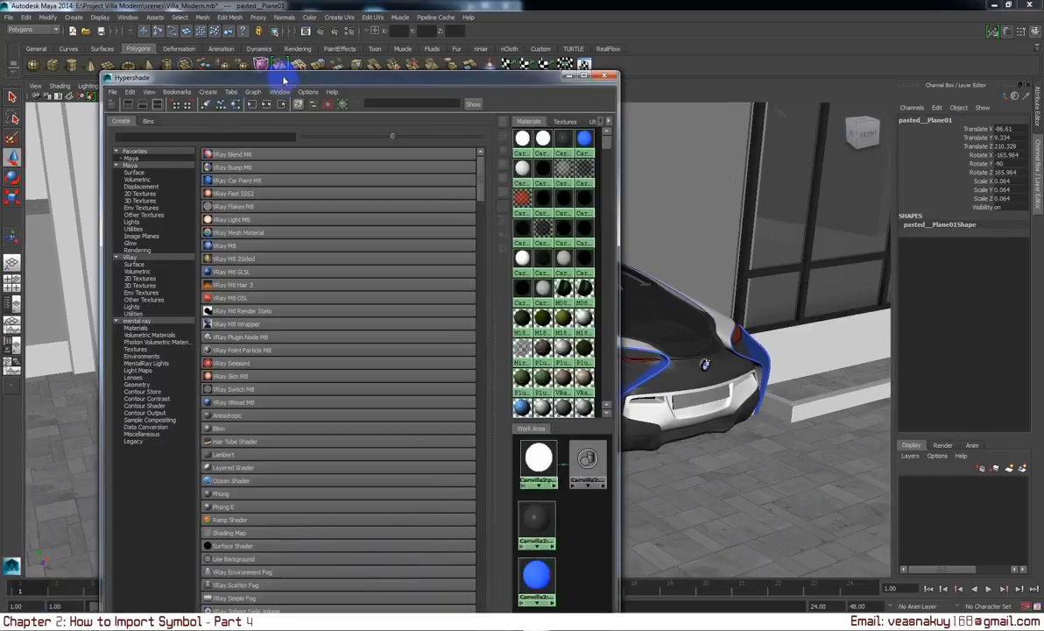
{"action": "left_click_drag", "start_coordinate": [283, 81], "coordinate": [247, 270]}
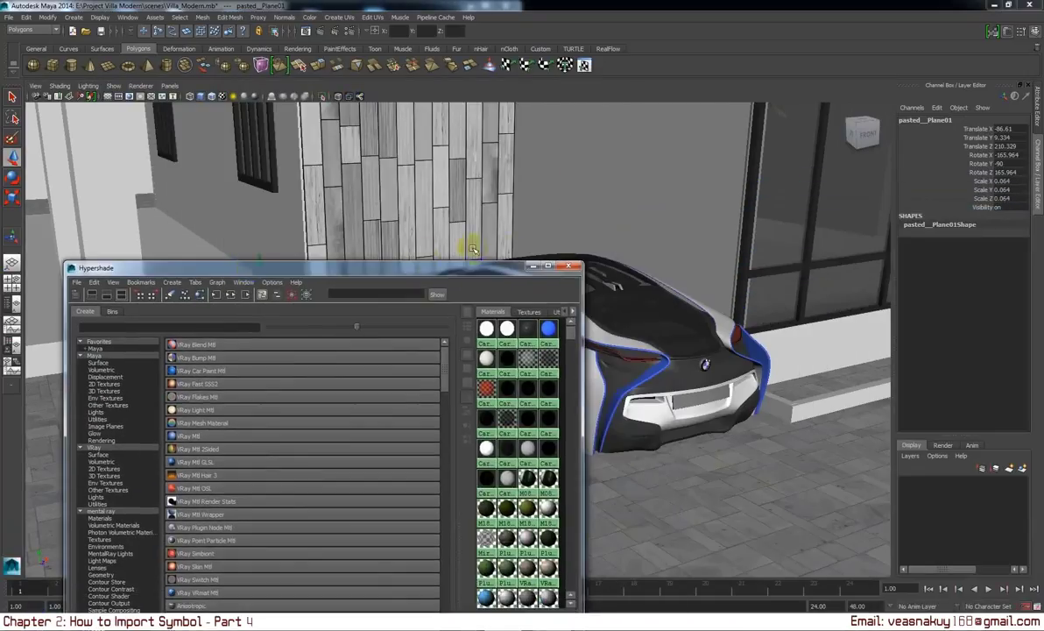
{"action": "left_click", "coordinate": [530, 266]}
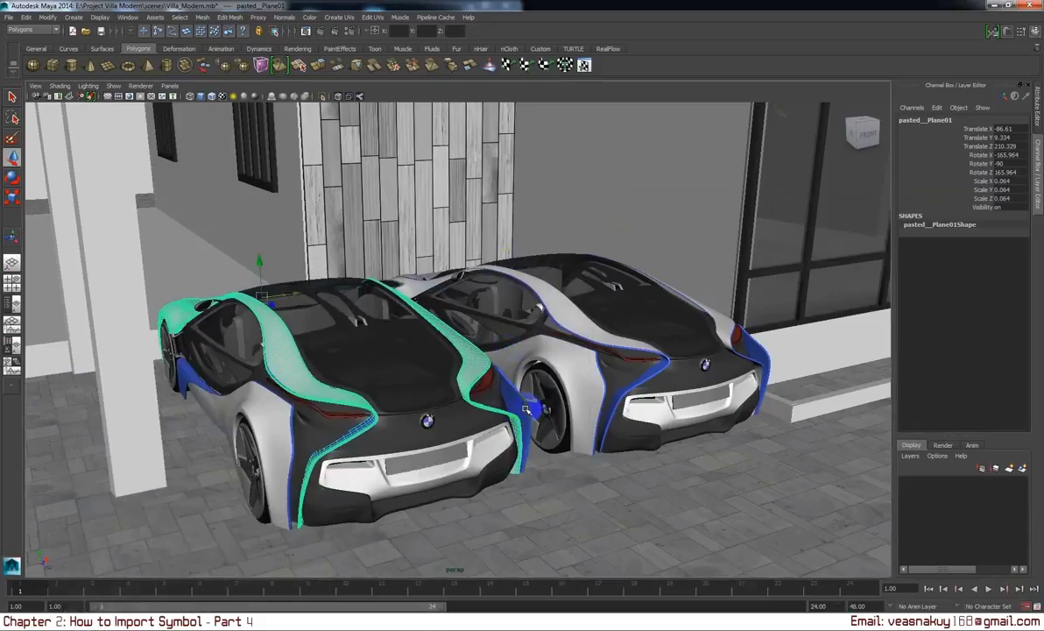
{"action": "left_click", "coordinate": [105, 548]}
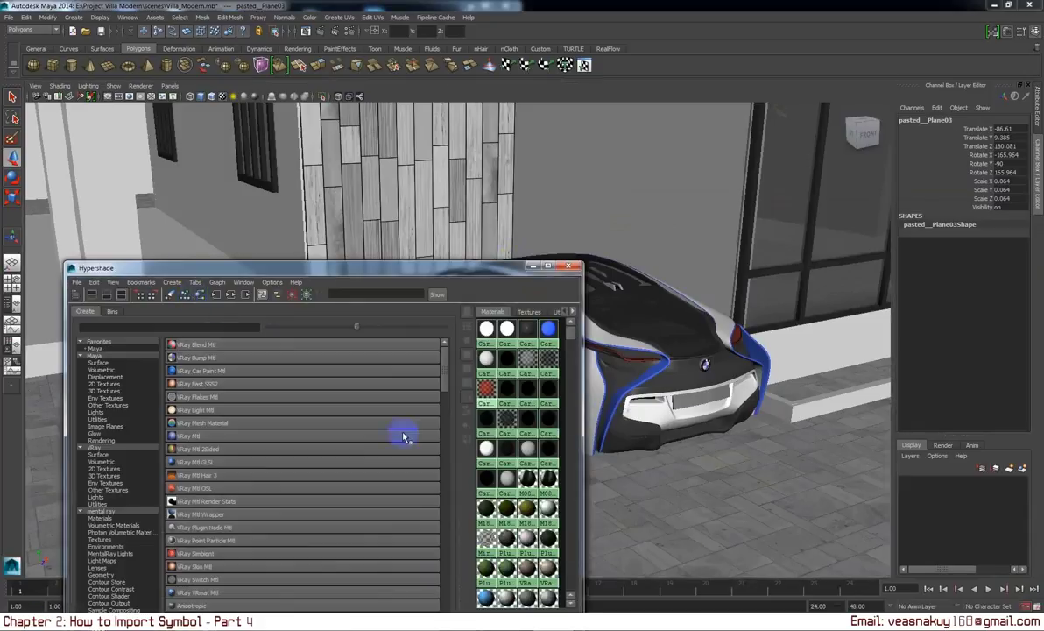
{"action": "left_click_drag", "start_coordinate": [448, 280], "coordinate": [415, 152]}
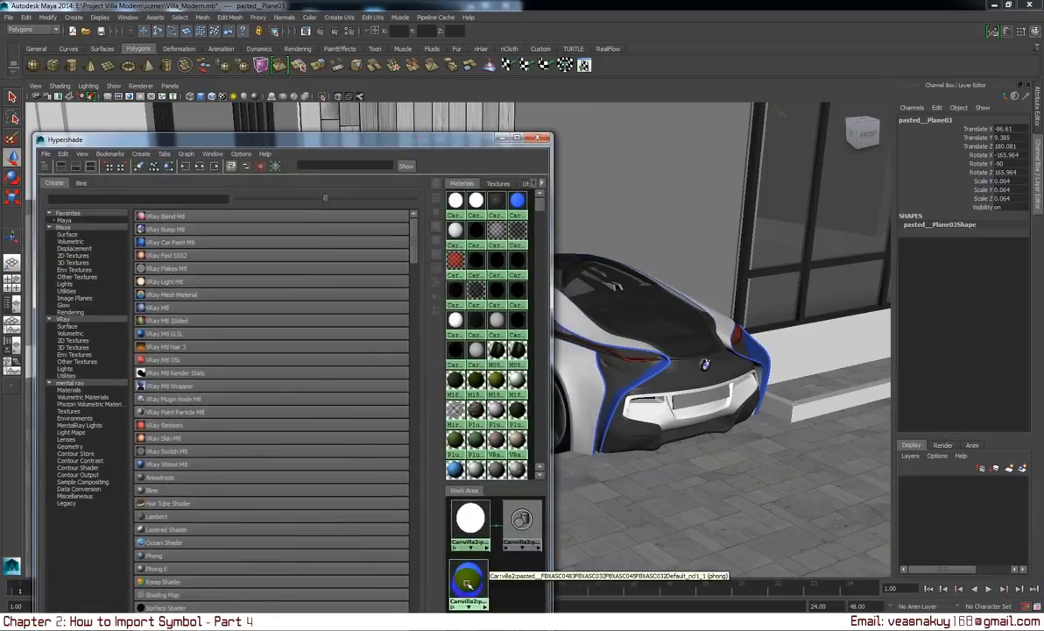
Select every object using the blue glass material, then minimise Hypershade.
{"action": "left_click", "coordinate": [518, 446]}
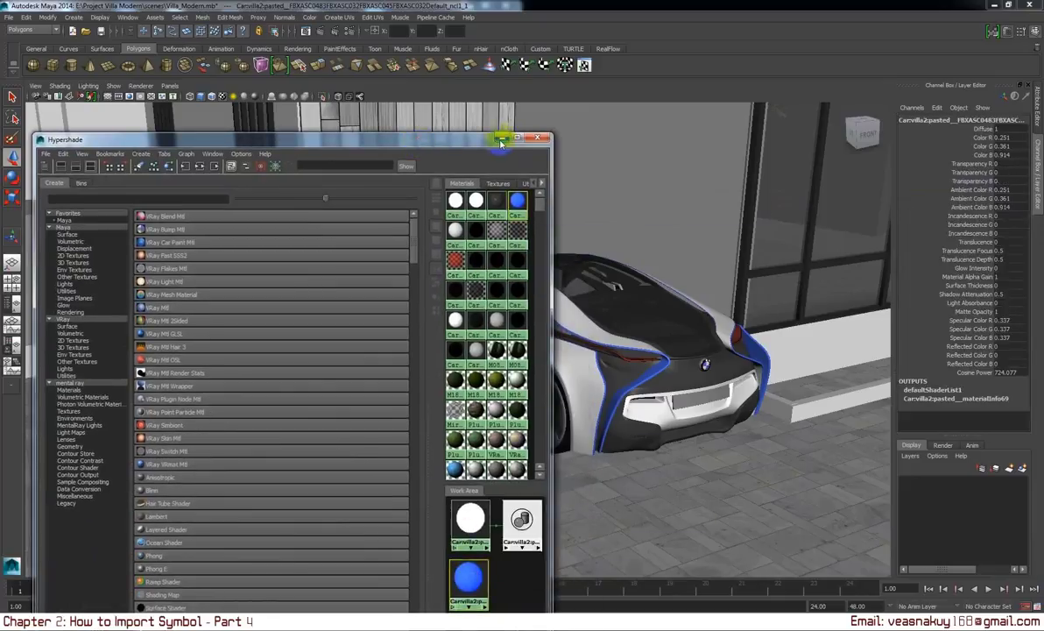
{"action": "left_click_drag", "start_coordinate": [470, 516], "coordinate": [596, 514]}
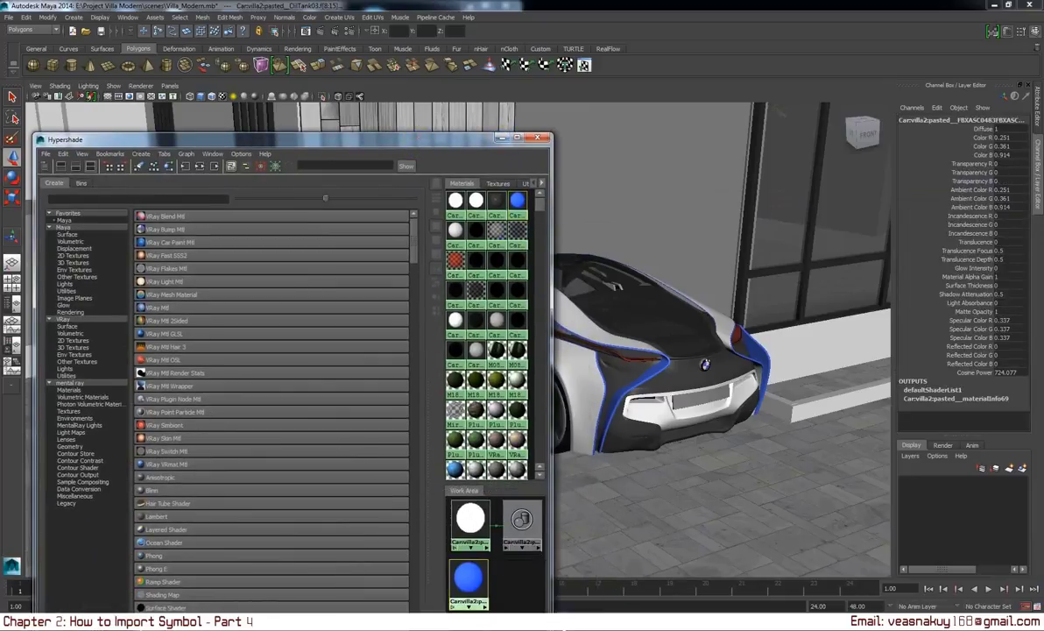
{"action": "left_click", "coordinate": [495, 136]}
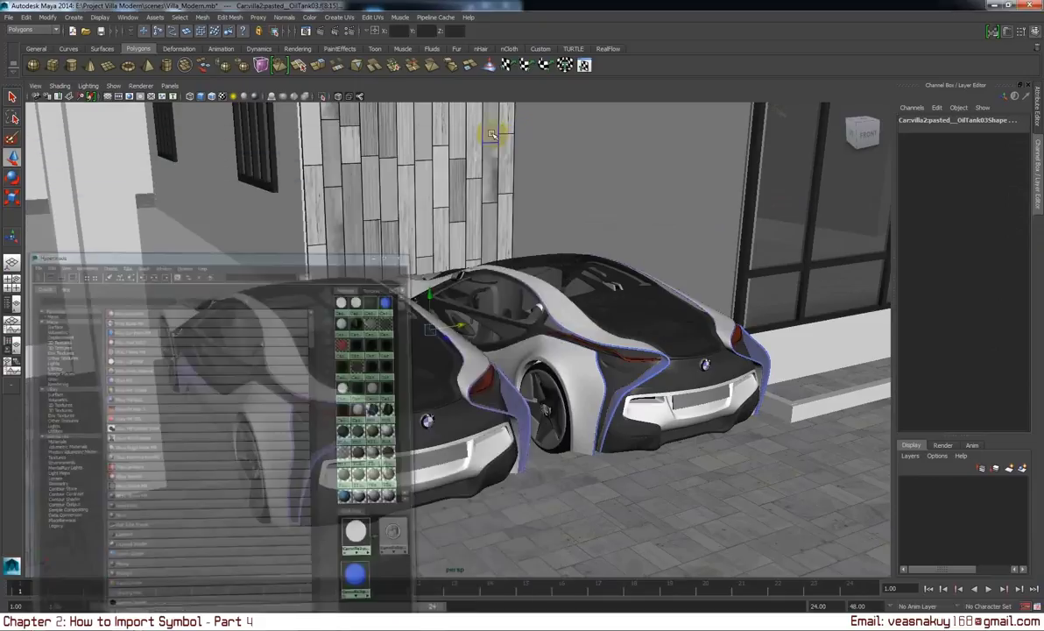
Isolate the selected car pieces and select the whole left trim piece.
{"action": "left_click", "coordinate": [306, 95]}
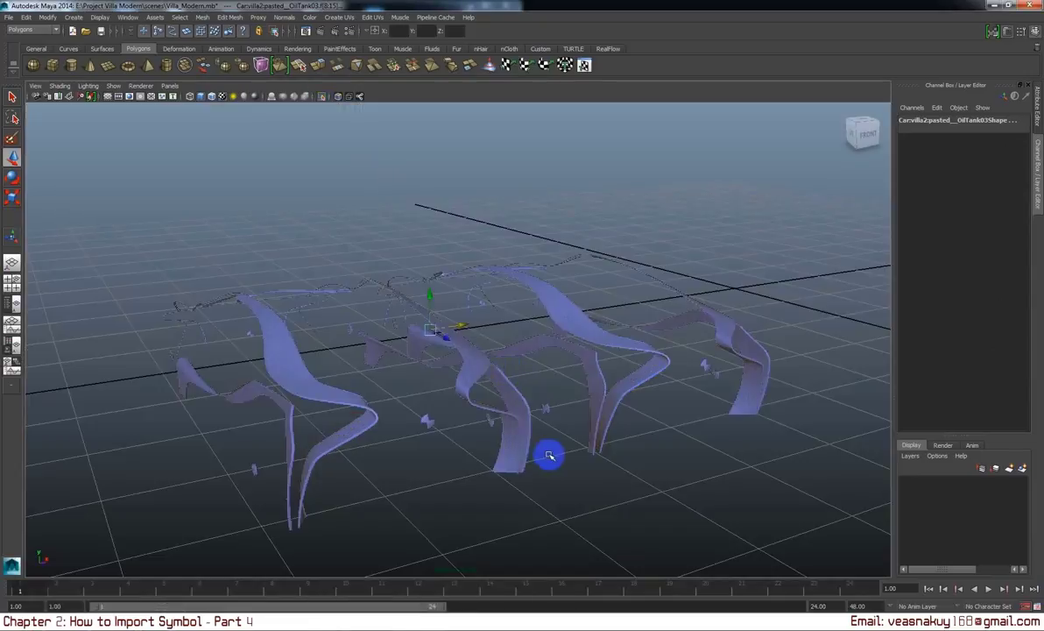
{"action": "scroll", "scroll_direction": "down", "scroll_amount": 3}
{"action": "scroll", "scroll_direction": "up", "scroll_amount": 3}
{"action": "left_click", "coordinate": [525, 447]}
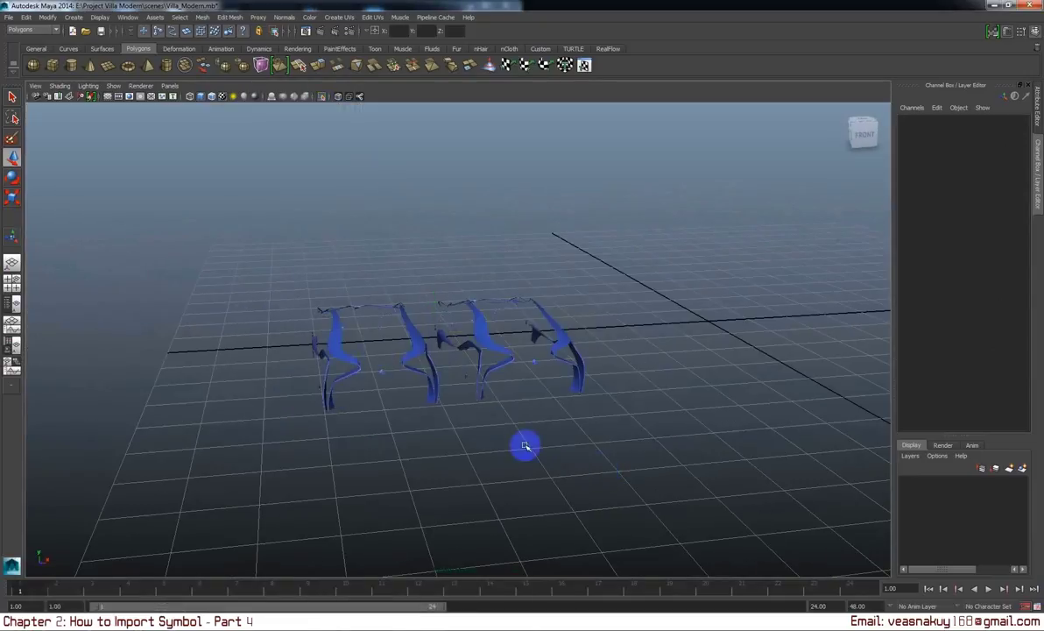
{"action": "left_click", "coordinate": [411, 366]}
{"action": "left_click_drag", "start_coordinate": [443, 412], "coordinate": [454, 427]}
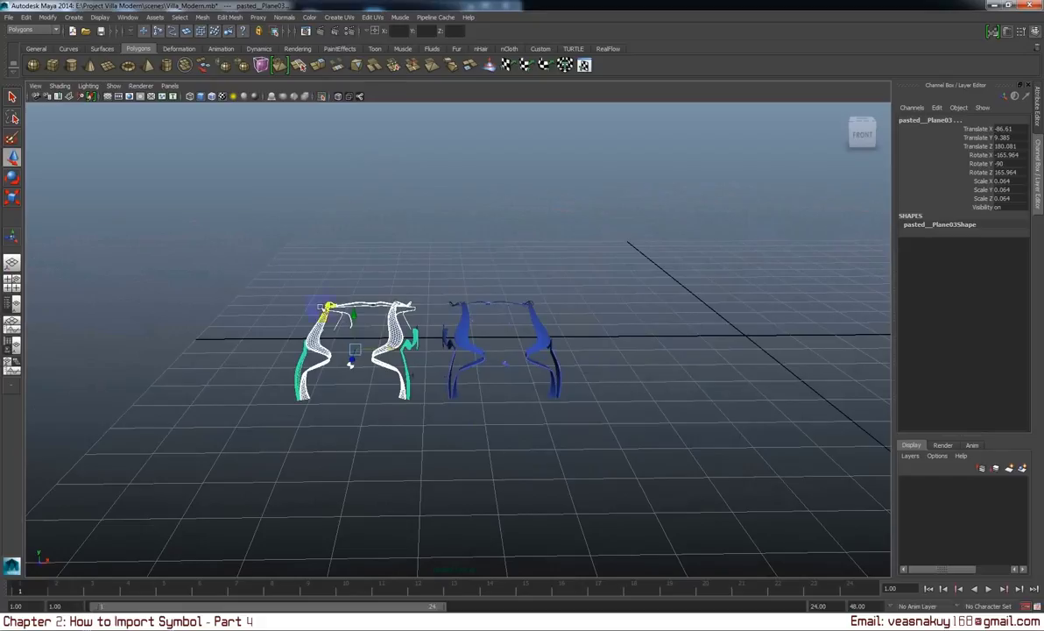
{"action": "key", "text": "Up"}
{"action": "left_click_drag", "start_coordinate": [427, 455], "coordinate": [463, 449]}
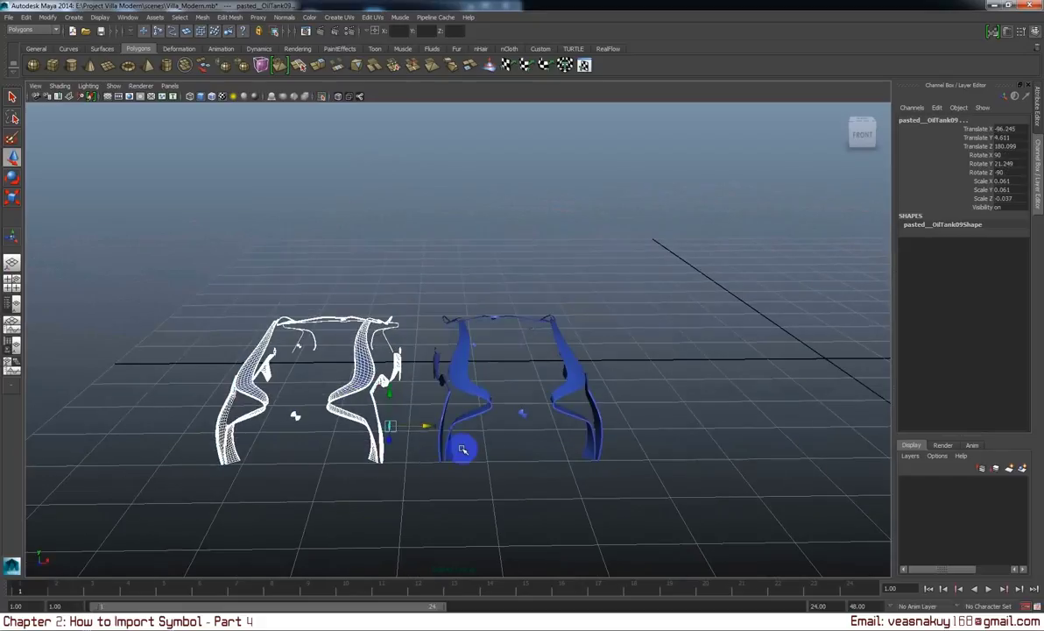
Set VRayMtl13's Diffuse Color to dark red in the Attribute Editor.
{"action": "left_click", "coordinate": [297, 49]}
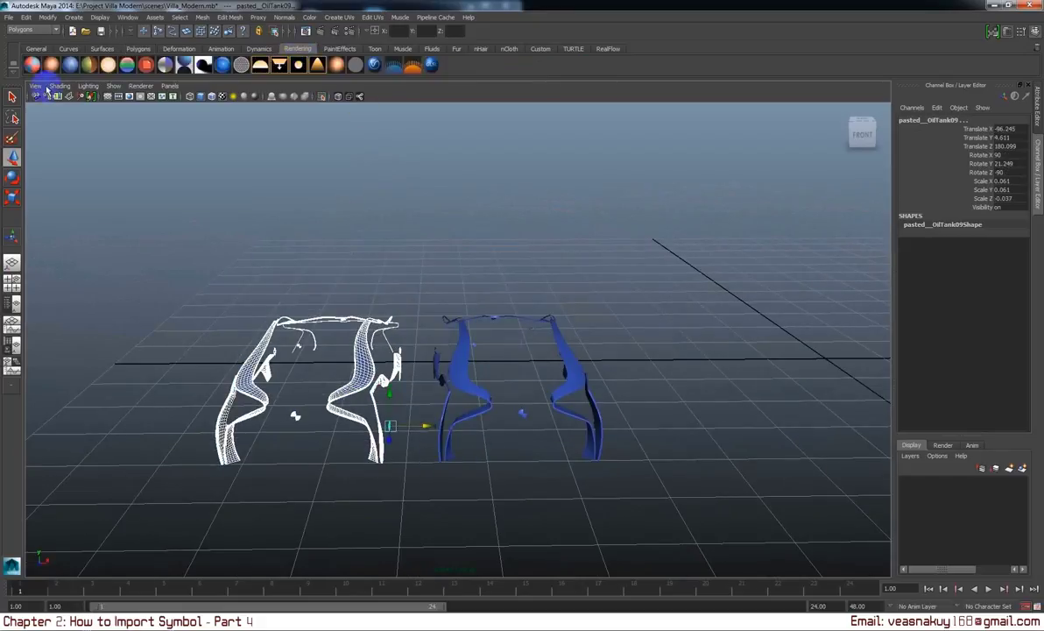
{"action": "key", "text": "ctrl+a"}
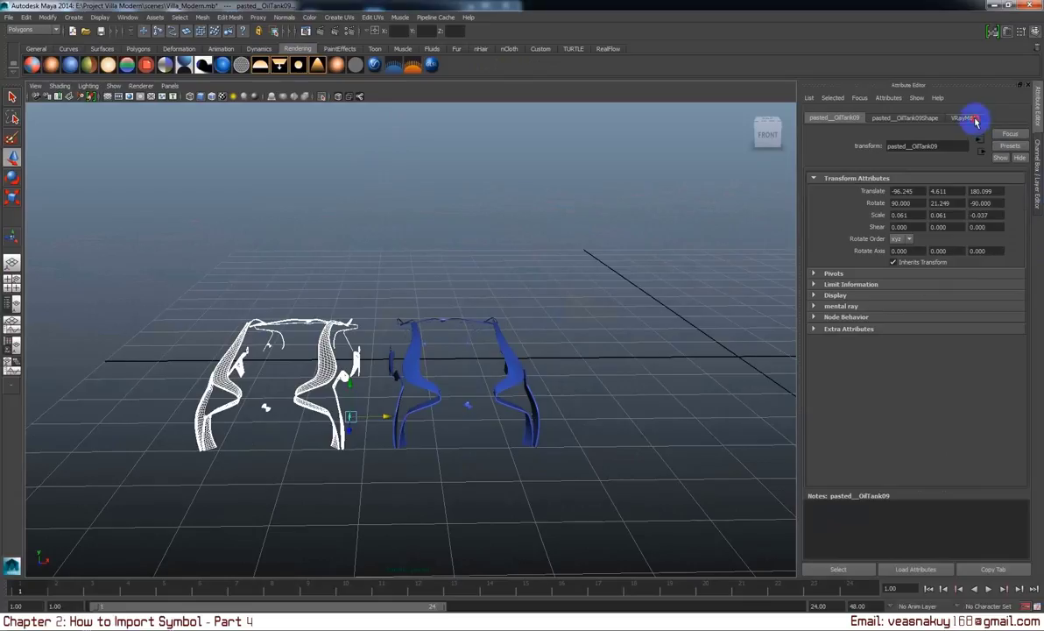
{"action": "left_click", "coordinate": [964, 117]}
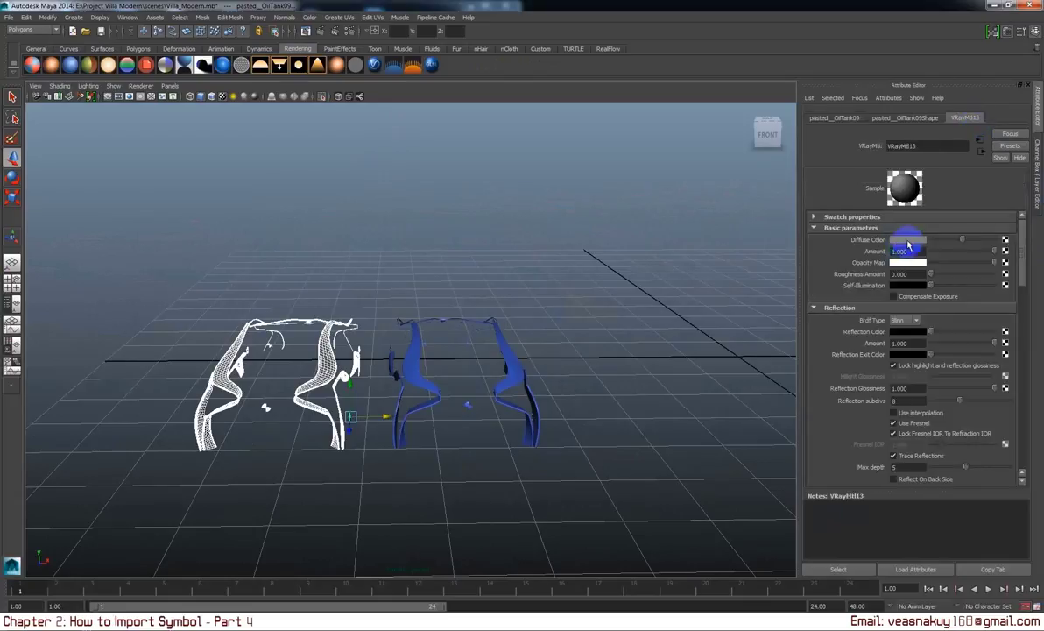
{"action": "left_click", "coordinate": [909, 240]}
{"action": "left_click_drag", "start_coordinate": [897, 266], "coordinate": [874, 283]}
{"action": "left_click", "coordinate": [553, 399]}
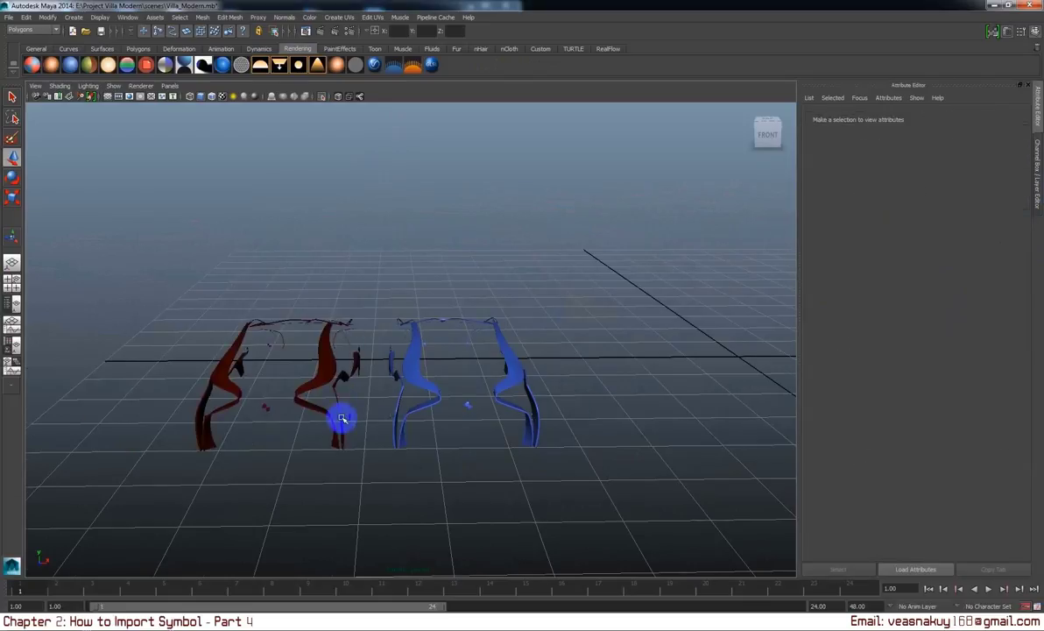
Reselect the red trim piece and set its Reflection Color to grey.
{"action": "scroll", "scroll_direction": "up", "scroll_amount": 3}
{"action": "left_click", "coordinate": [289, 405]}
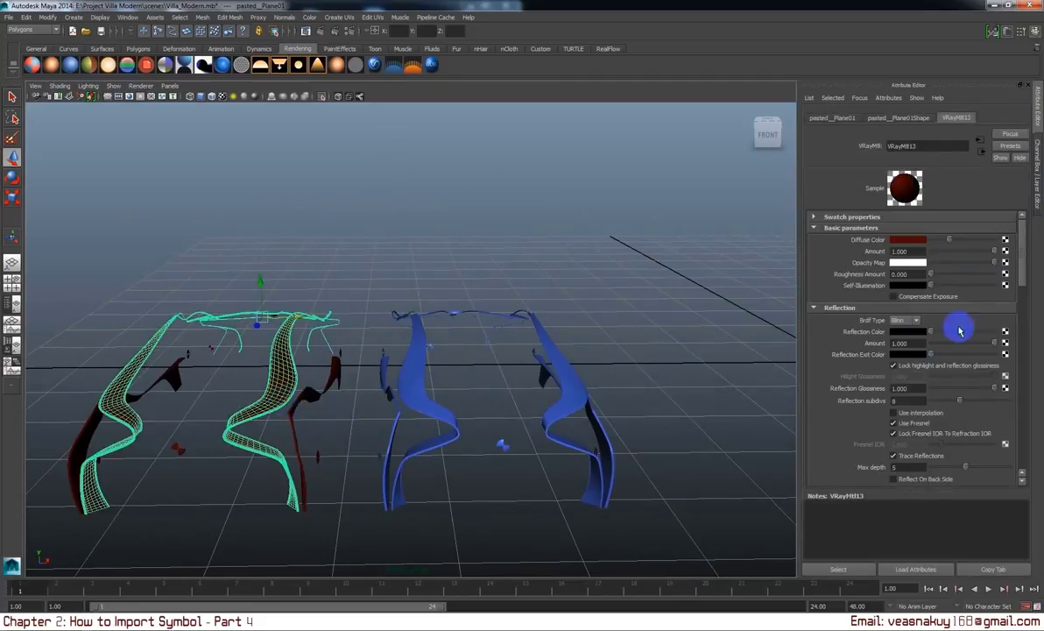
{"action": "left_click", "coordinate": [961, 332]}
{"action": "type", "text": "2.500"}
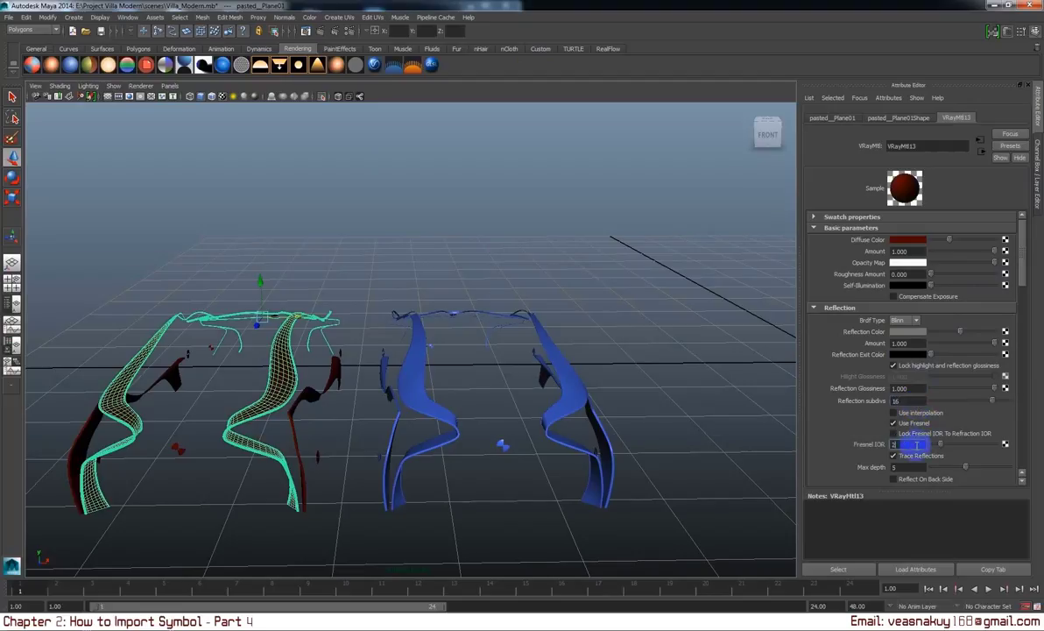
{"action": "left_click", "coordinate": [753, 441]}
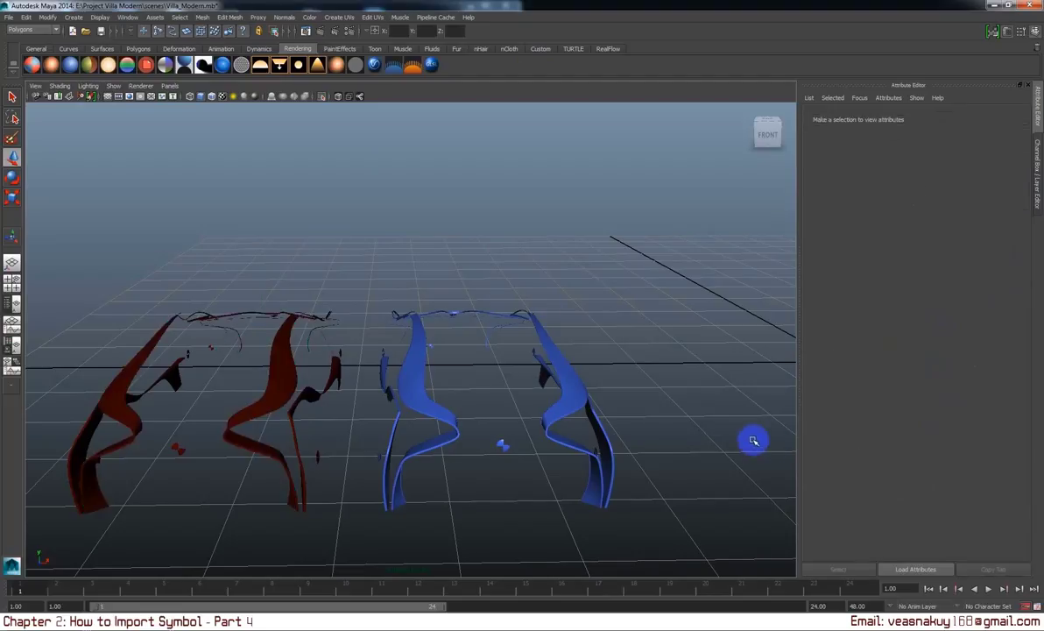
Turn off Isolate Select to show the full villa scene again.
{"action": "left_click", "coordinate": [322, 99]}
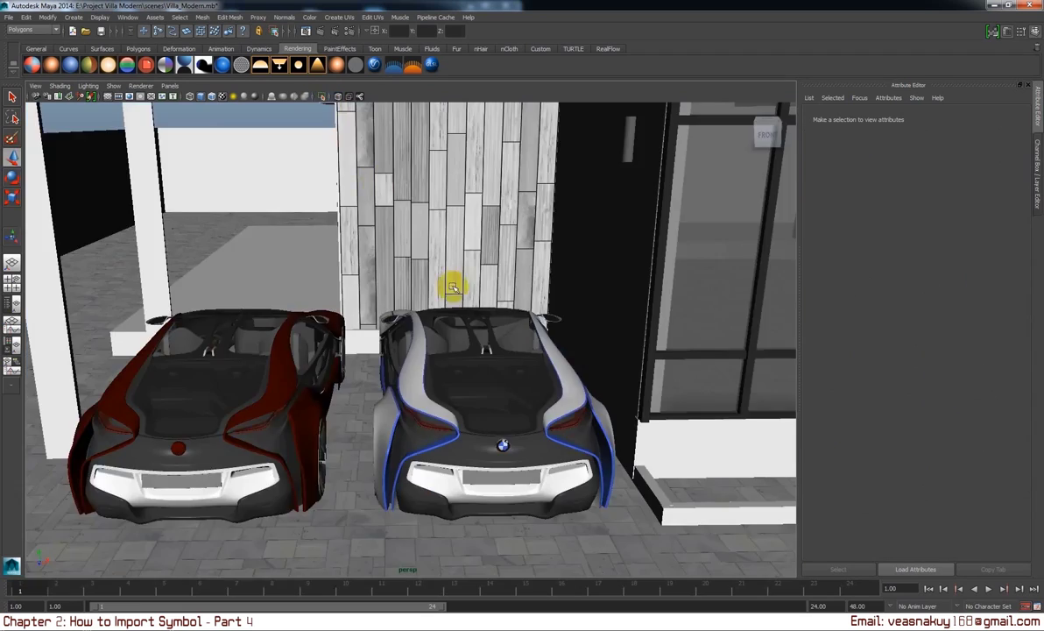
{"action": "scroll", "scroll_direction": "down", "scroll_amount": 3}
{"action": "left_click_drag", "start_coordinate": [466, 303], "coordinate": [530, 381]}
{"action": "scroll", "scroll_direction": "up", "scroll_amount": 3}
{"action": "scroll", "scroll_direction": "up", "scroll_amount": 3}
{"action": "scroll", "scroll_direction": "up", "scroll_amount": 3}
Orbit around the villa to view the red and white cars under the carport, then open the File menu.
{"action": "left_click_drag", "start_coordinate": [582, 407], "coordinate": [566, 408]}
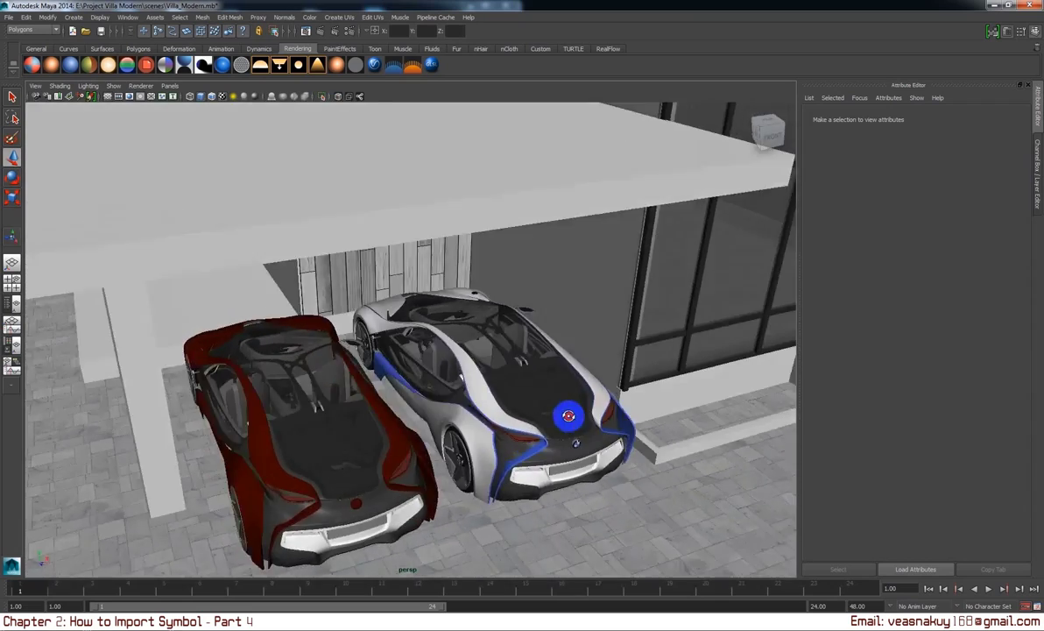
{"action": "left_click_drag", "start_coordinate": [566, 408], "coordinate": [657, 432]}
{"action": "left_click_drag", "start_coordinate": [657, 432], "coordinate": [594, 402]}
{"action": "left_click_drag", "start_coordinate": [594, 401], "coordinate": [492, 369]}
{"action": "left_click_drag", "start_coordinate": [492, 370], "coordinate": [552, 407]}
{"action": "left_click_drag", "start_coordinate": [429, 323], "coordinate": [547, 396]}
{"action": "left_click_drag", "start_coordinate": [547, 396], "coordinate": [511, 370]}
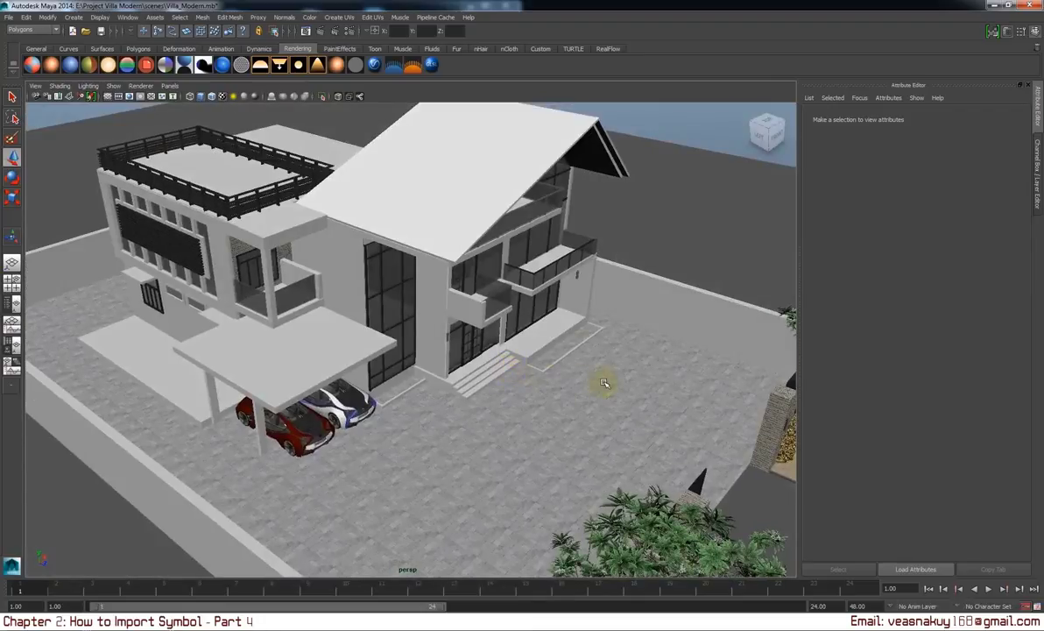
{"action": "left_click", "coordinate": [9, 16]}
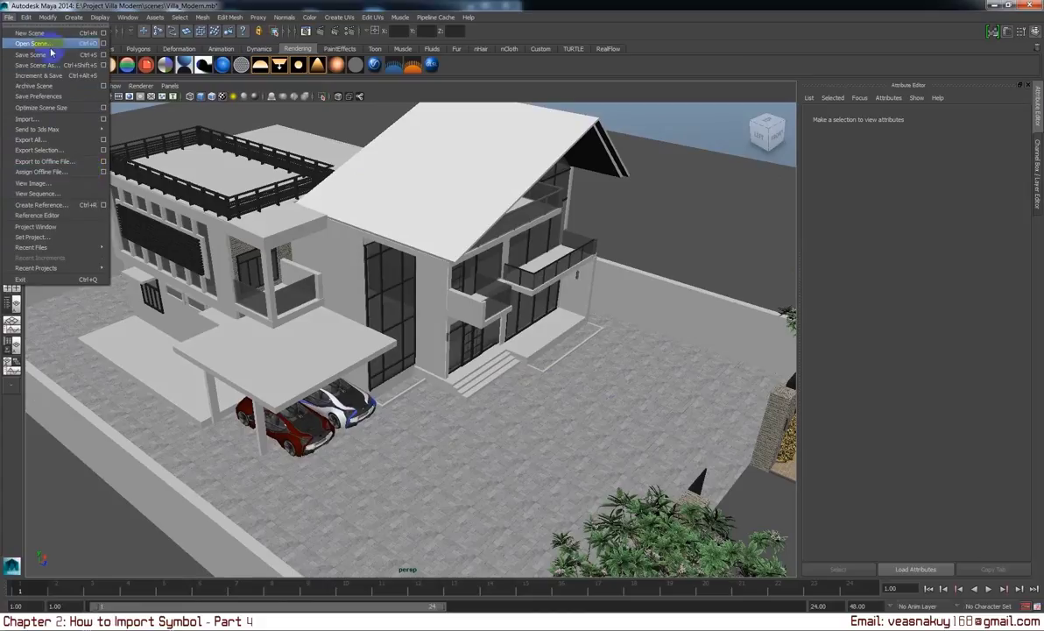
Import Chair.mb into the scene.
{"action": "mouse_move", "coordinate": [37, 128]}
{"action": "left_click", "coordinate": [52, 119]}
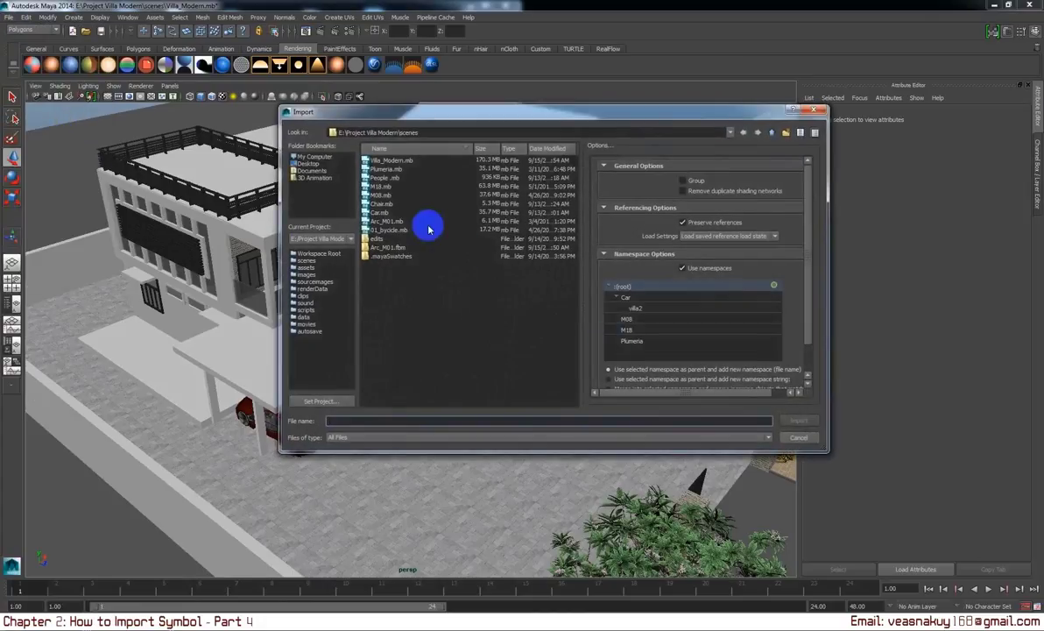
{"action": "left_click", "coordinate": [393, 207]}
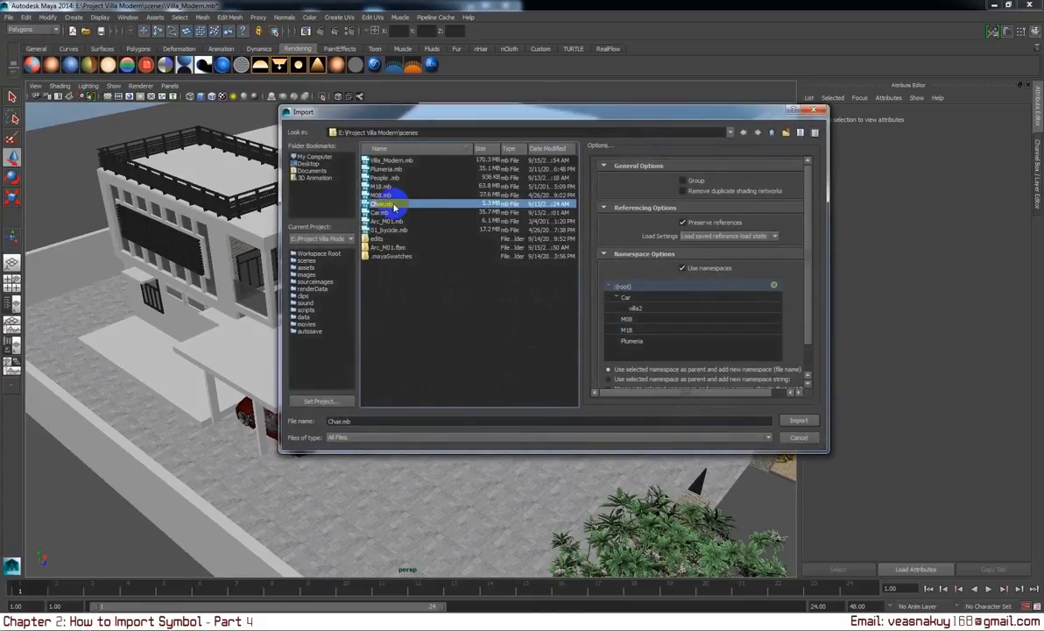
{"action": "left_click", "coordinate": [799, 421]}
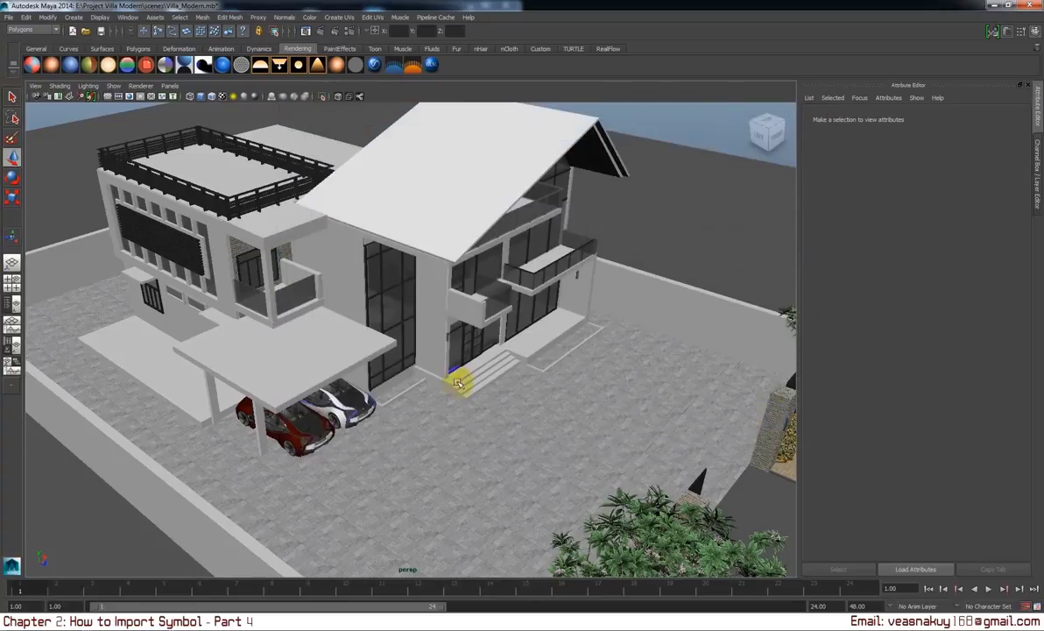
Select the imported umbrella group, switch to smooth shading, and lift it toward the upper roof.
{"action": "left_click_drag", "start_coordinate": [423, 338], "coordinate": [425, 373]}
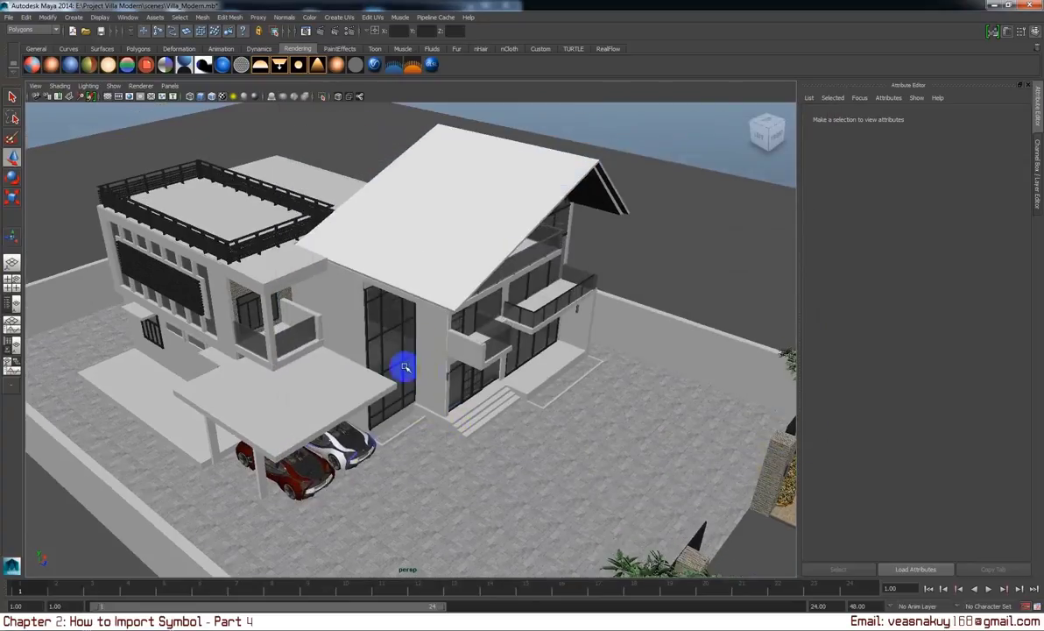
{"action": "key", "text": "4"}
{"action": "left_click_drag", "start_coordinate": [404, 366], "coordinate": [376, 364]}
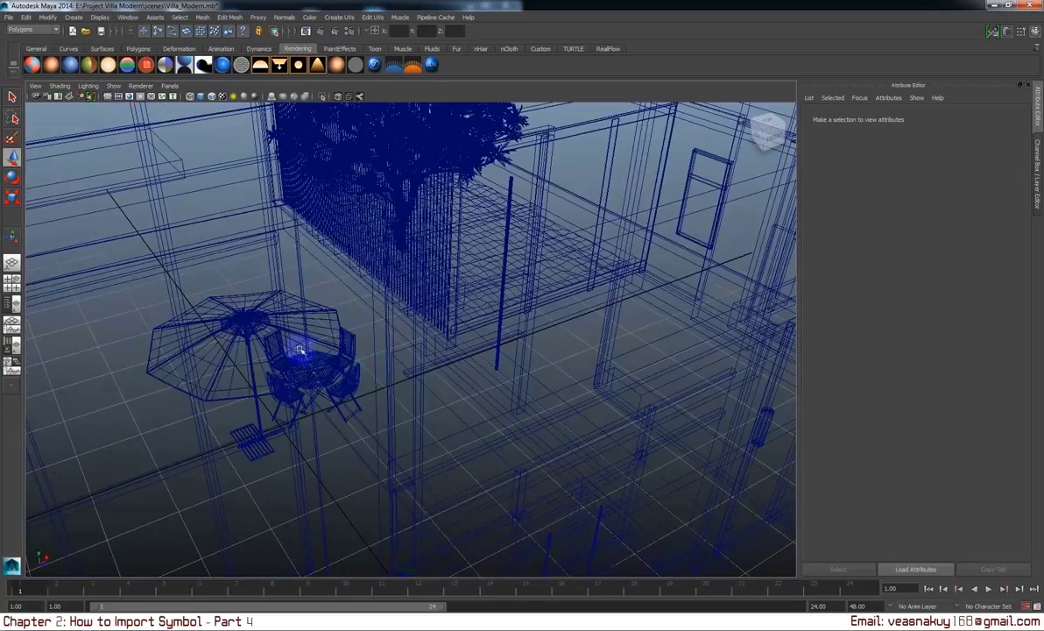
{"action": "left_click", "coordinate": [265, 341]}
{"action": "left_click_drag", "start_coordinate": [266, 340], "coordinate": [280, 331]}
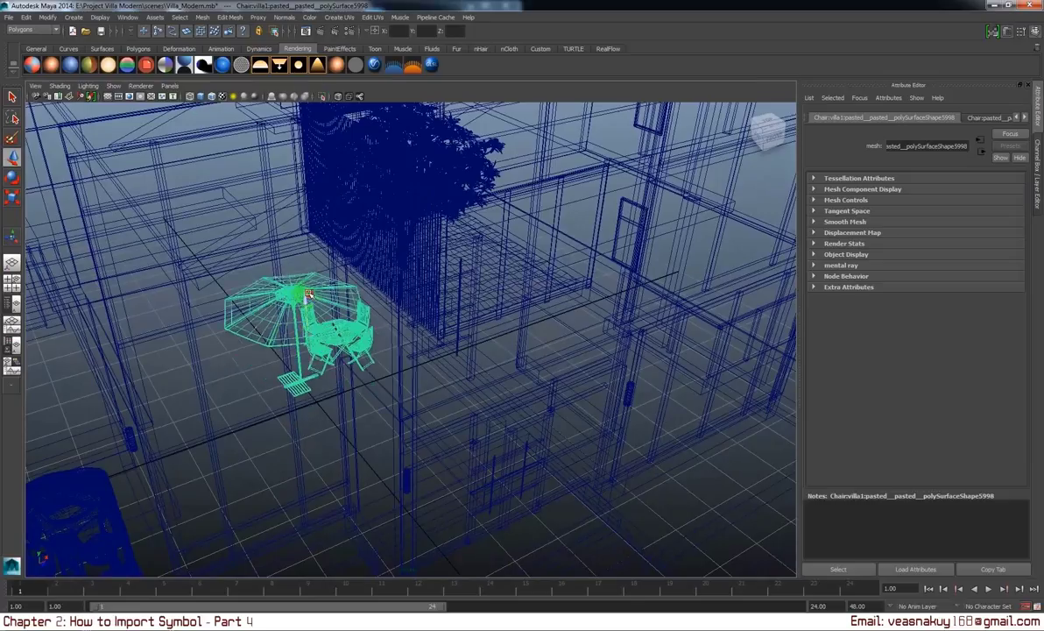
{"action": "left_click_drag", "start_coordinate": [285, 324], "coordinate": [343, 188]}
{"action": "left_click_drag", "start_coordinate": [344, 188], "coordinate": [443, 346]}
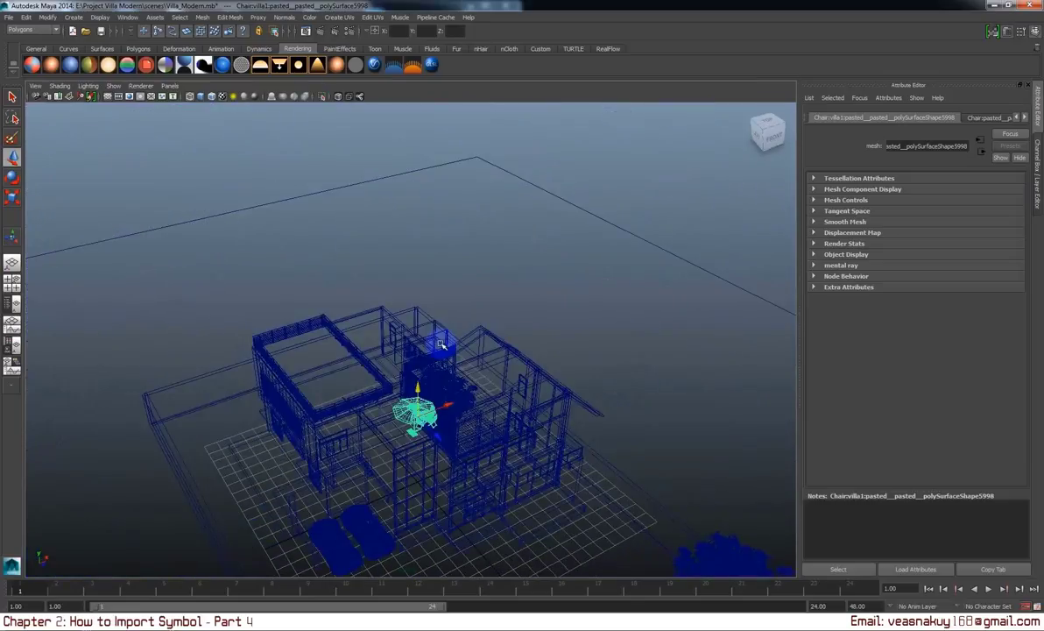
{"action": "key", "text": "5"}
{"action": "left_click_drag", "start_coordinate": [414, 389], "coordinate": [348, 366]}
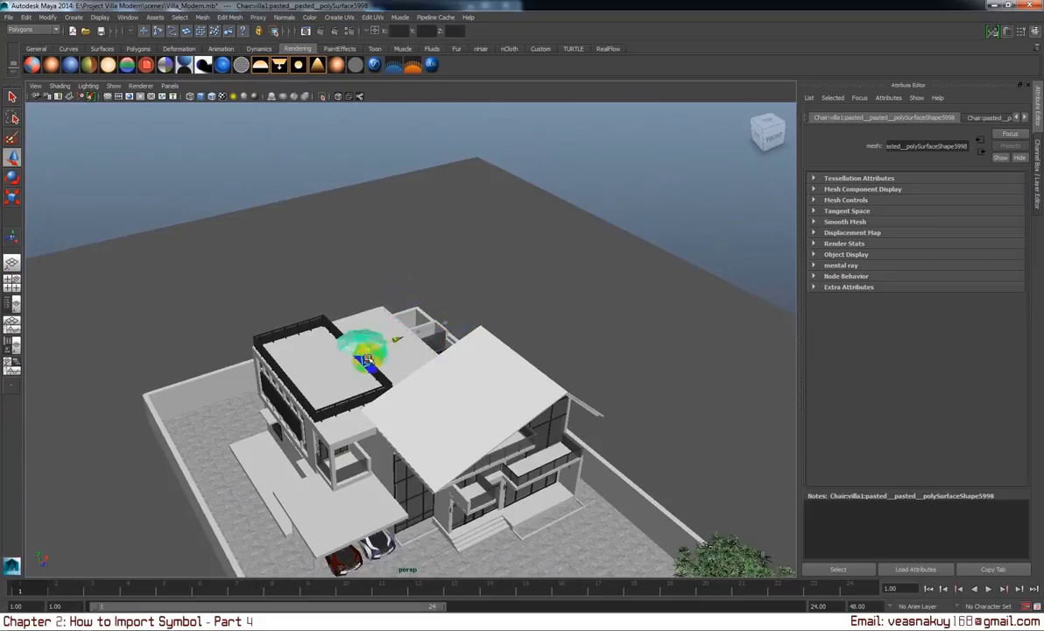
Frame the umbrella set and move it onto the rooftop terrace inside the railing.
{"action": "left_click_drag", "start_coordinate": [348, 366], "coordinate": [350, 368]}
{"action": "key", "text": "f"}
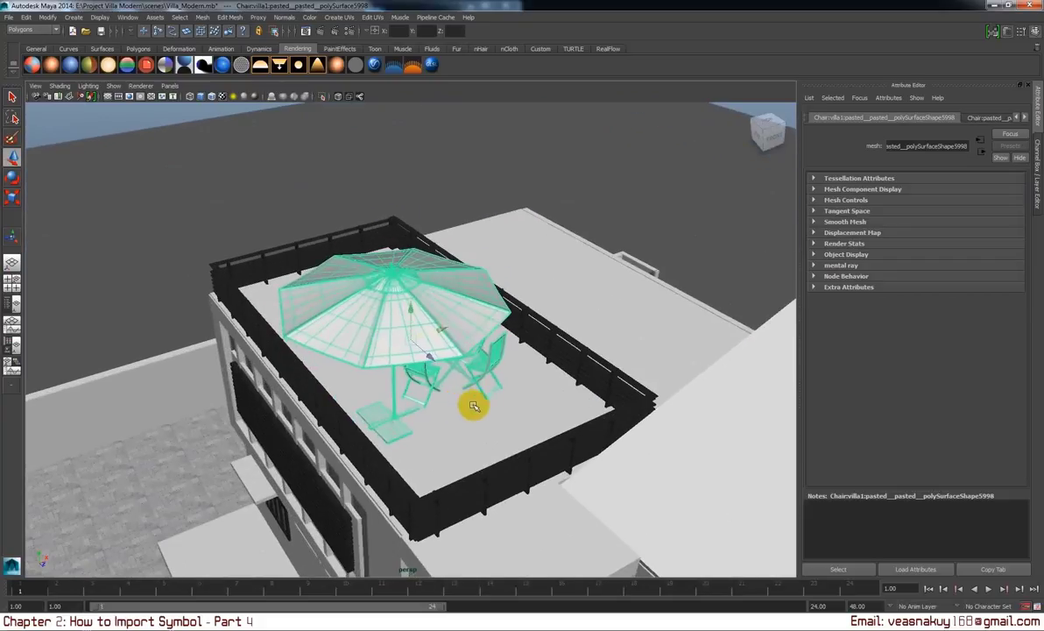
{"action": "left_click_drag", "start_coordinate": [409, 304], "coordinate": [431, 499]}
{"action": "left_click_drag", "start_coordinate": [431, 499], "coordinate": [502, 474]}
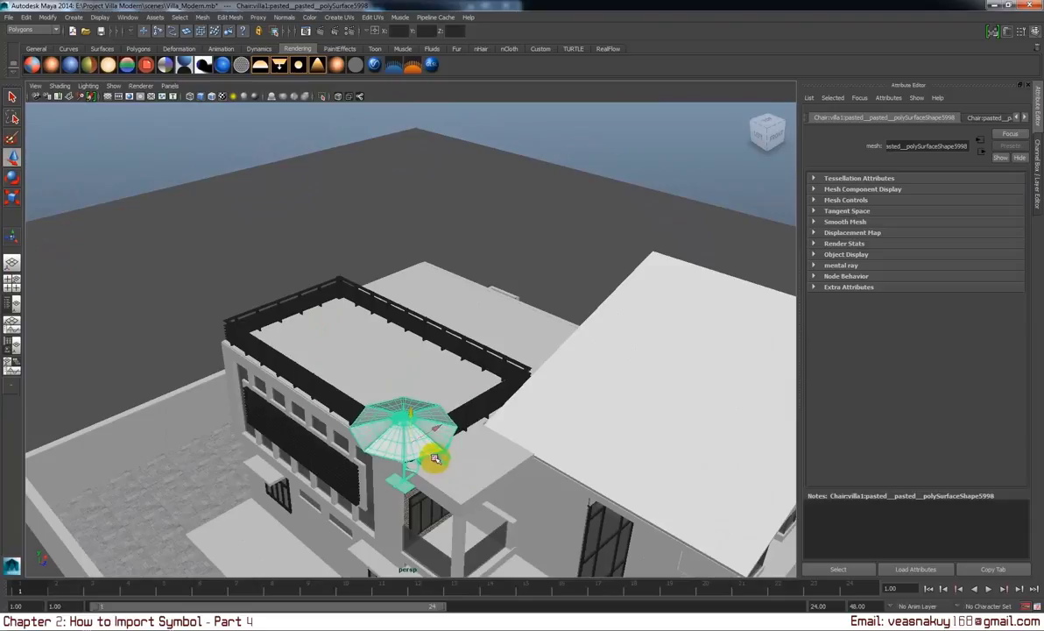
{"action": "left_click_drag", "start_coordinate": [434, 459], "coordinate": [371, 436]}
{"action": "left_click_drag", "start_coordinate": [383, 398], "coordinate": [434, 380]}
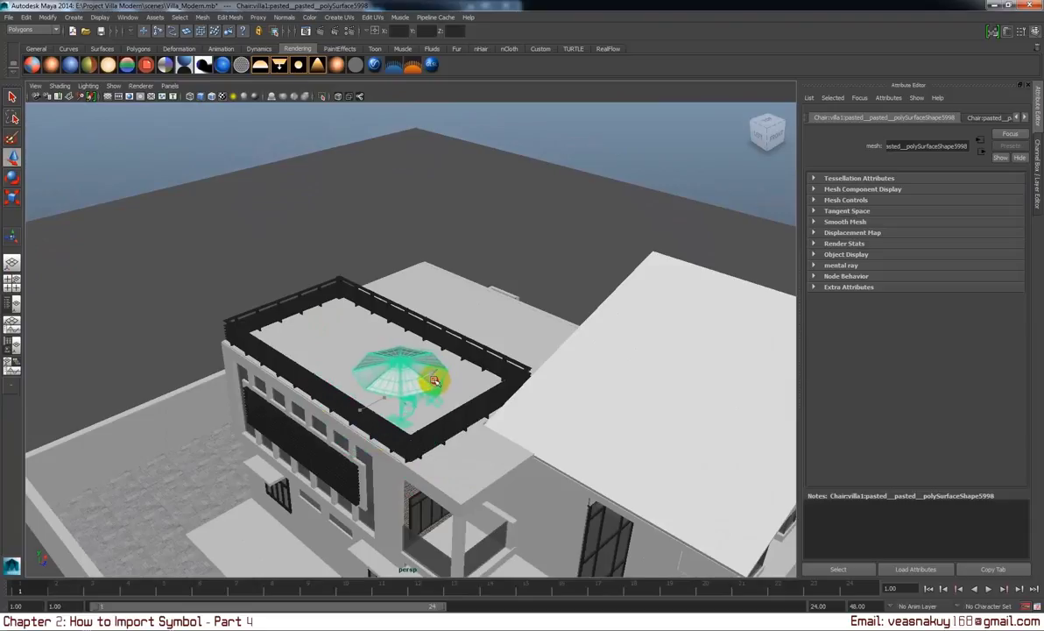
{"action": "left_click_drag", "start_coordinate": [433, 382], "coordinate": [473, 412]}
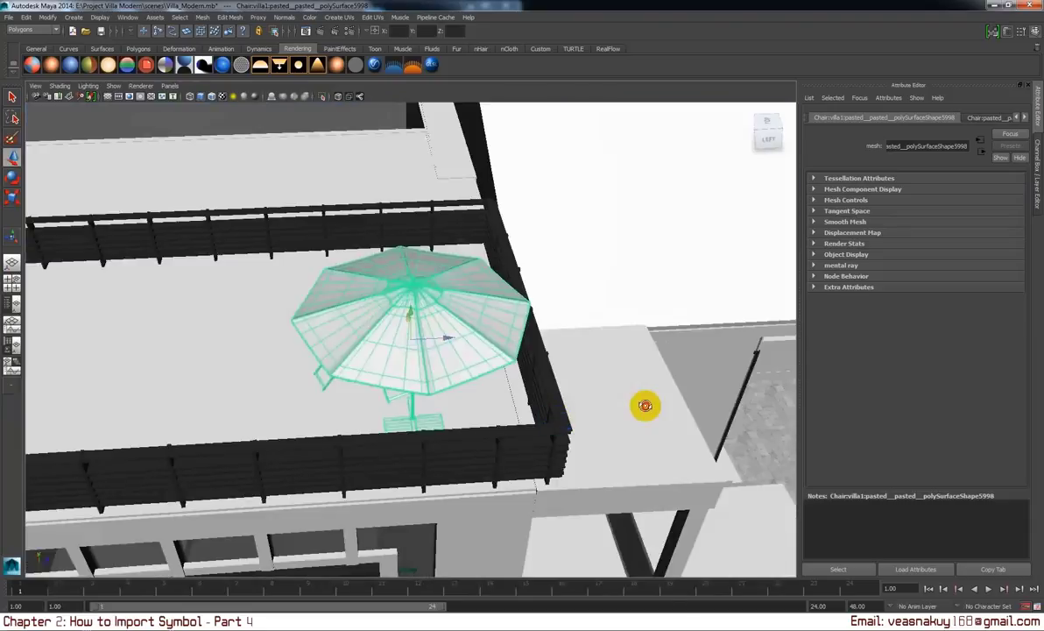
{"action": "left_click_drag", "start_coordinate": [473, 412], "coordinate": [560, 398]}
{"action": "left_click_drag", "start_coordinate": [560, 399], "coordinate": [362, 341]}
Rotate the umbrella set to sit properly, check it from several angles, and reselect it.
{"action": "left_click_drag", "start_coordinate": [410, 309], "coordinate": [412, 309]}
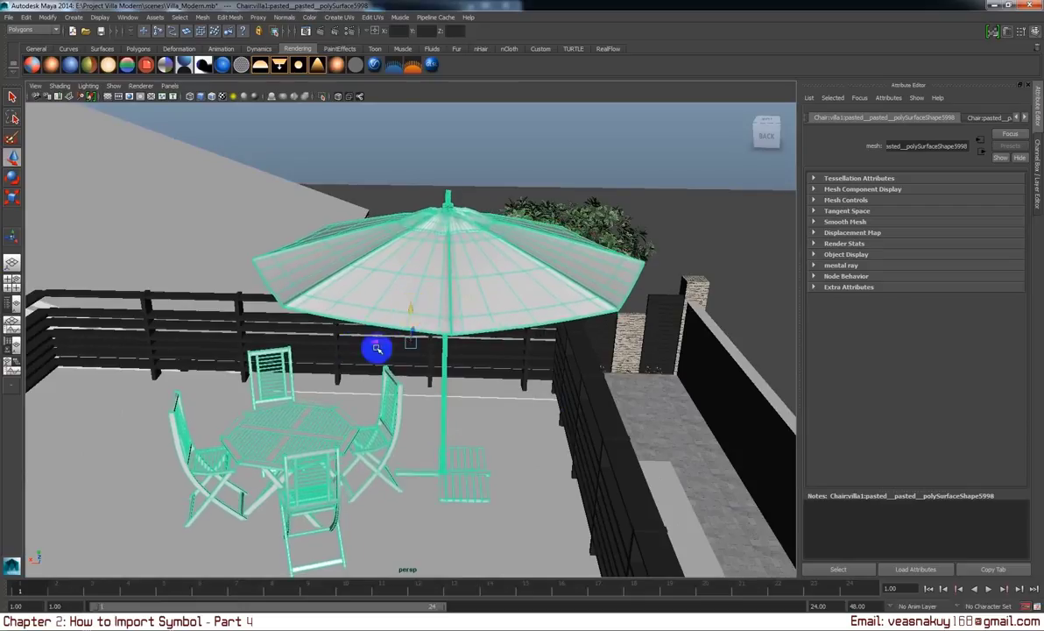
{"action": "left_click_drag", "start_coordinate": [379, 343], "coordinate": [454, 350]}
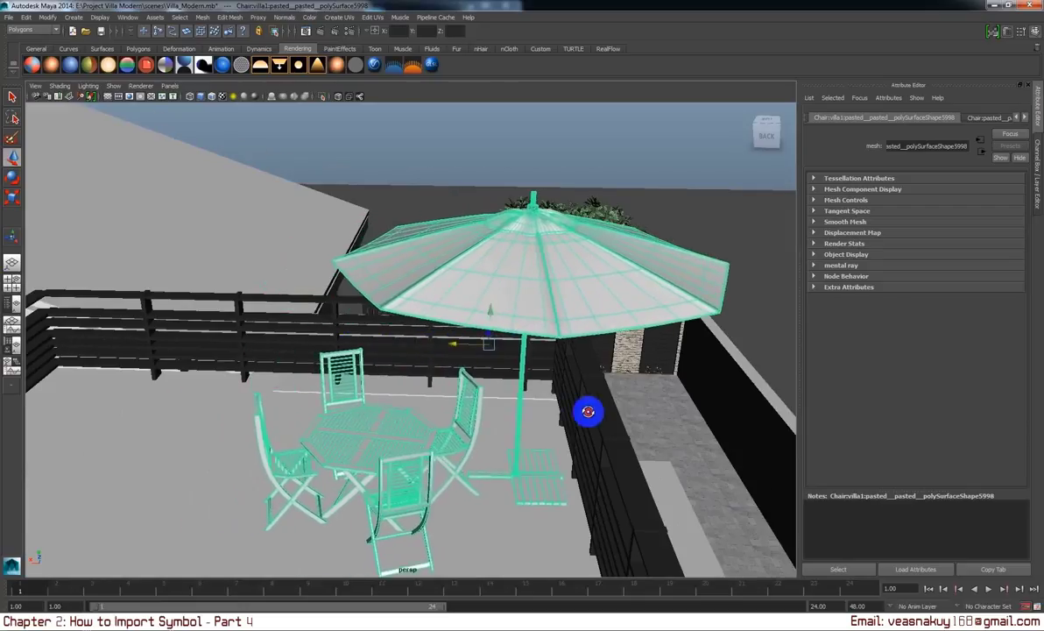
{"action": "left_click_drag", "start_coordinate": [587, 413], "coordinate": [544, 419]}
{"action": "left_click_drag", "start_coordinate": [488, 379], "coordinate": [455, 366]}
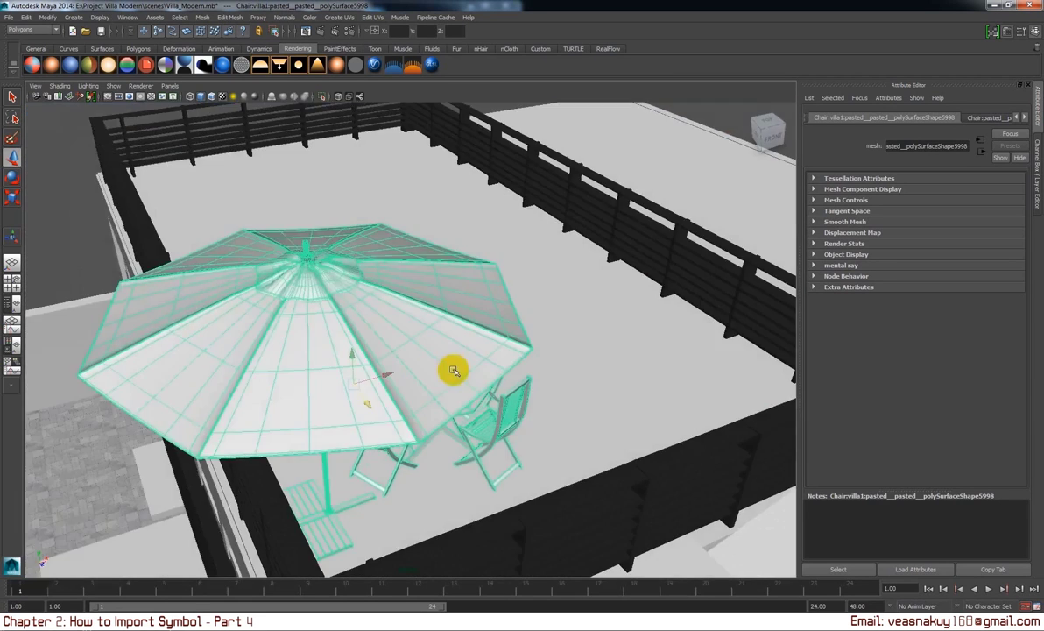
{"action": "left_click_drag", "start_coordinate": [454, 365], "coordinate": [503, 417]}
{"action": "left_click_drag", "start_coordinate": [504, 417], "coordinate": [593, 408]}
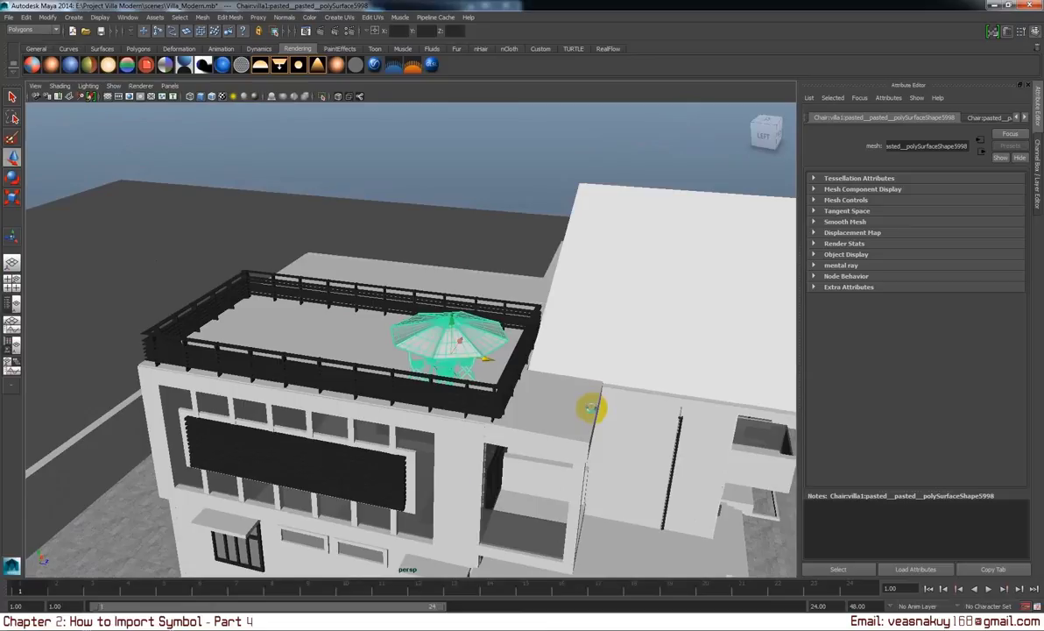
{"action": "left_click", "coordinate": [477, 357]}
Duplicate the umbrella set along the rooftop terrace, then place another copy in the front yard.
{"action": "key", "text": "ctrl+d"}
{"action": "left_click_drag", "start_coordinate": [482, 357], "coordinate": [340, 355]}
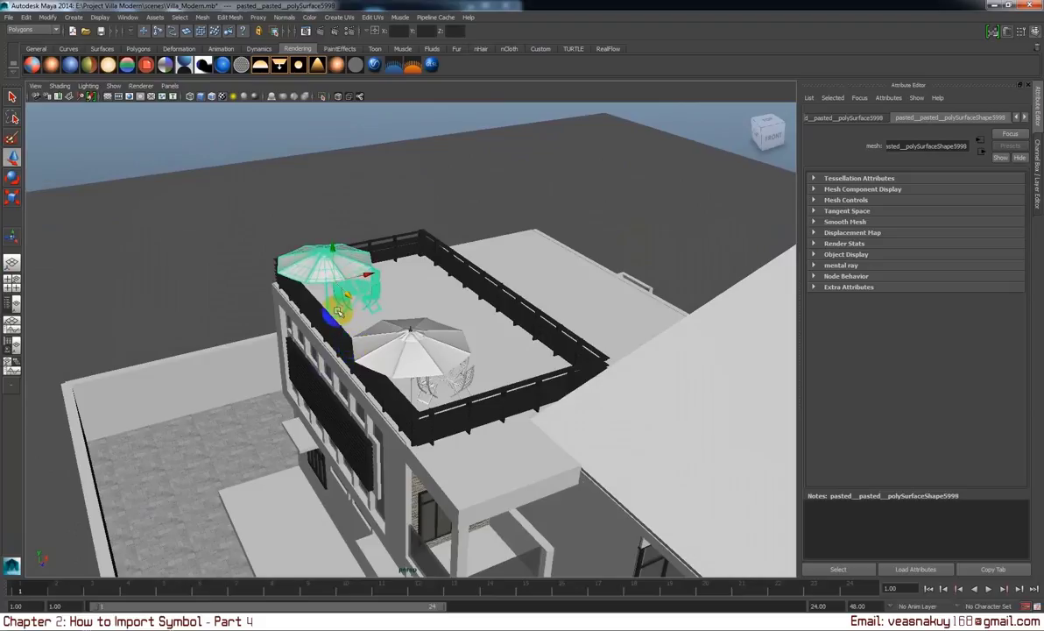
{"action": "key", "text": "ctrl+d"}
{"action": "left_click_drag", "start_coordinate": [348, 297], "coordinate": [429, 281]}
{"action": "key", "text": "Delete"}
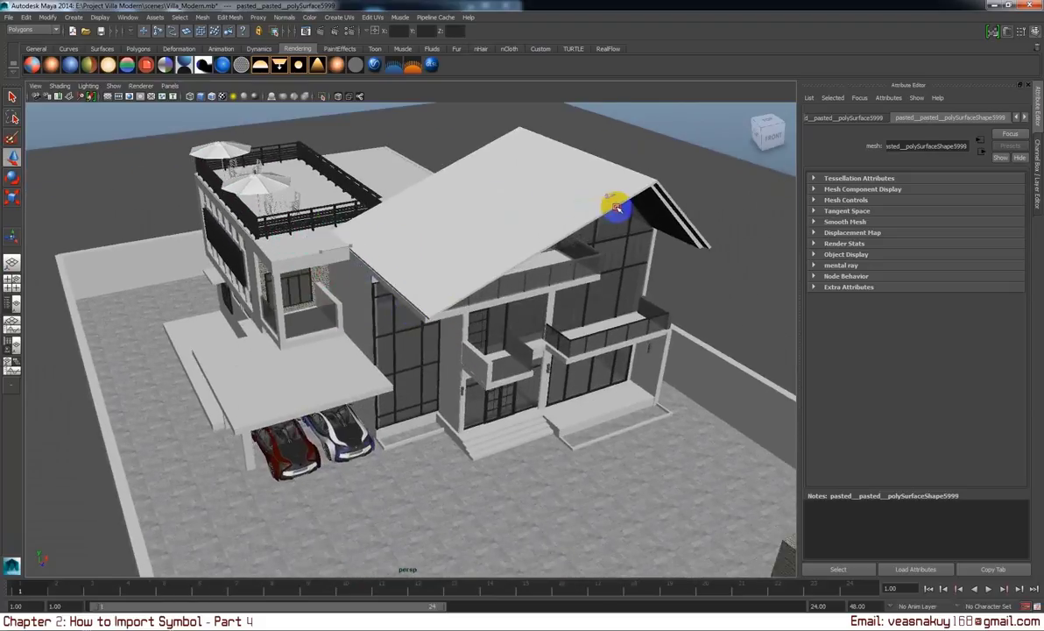
{"action": "left_click_drag", "start_coordinate": [617, 214], "coordinate": [637, 379]}
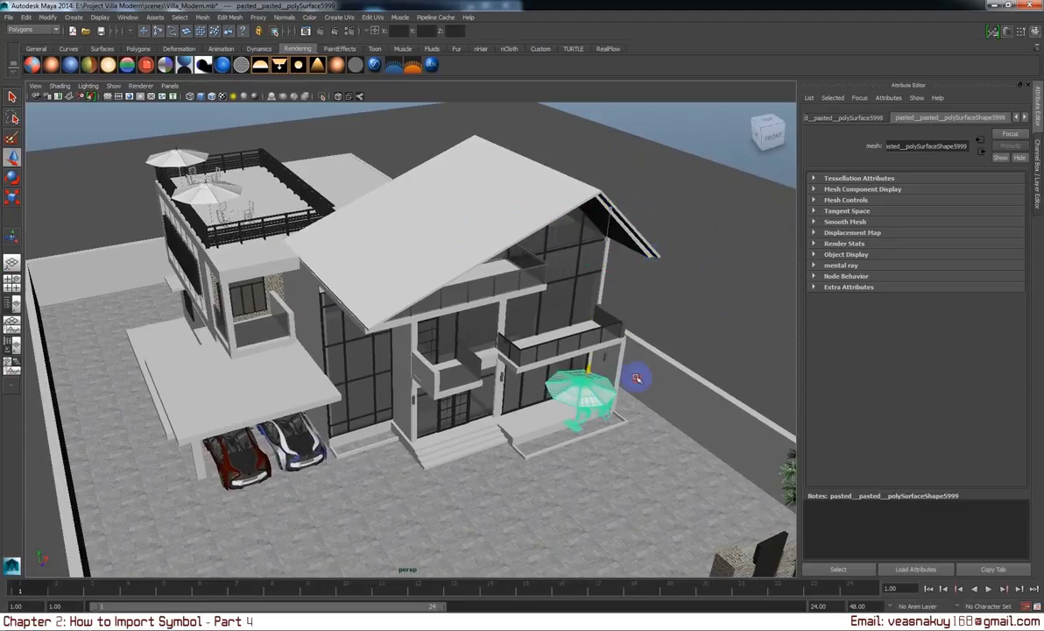
Frame and orbit around the front-yard umbrella copy to inspect it against the house.
{"action": "key", "text": "f"}
{"action": "left_click_drag", "start_coordinate": [634, 368], "coordinate": [559, 359]}
{"action": "left_click_drag", "start_coordinate": [522, 307], "coordinate": [492, 319]}
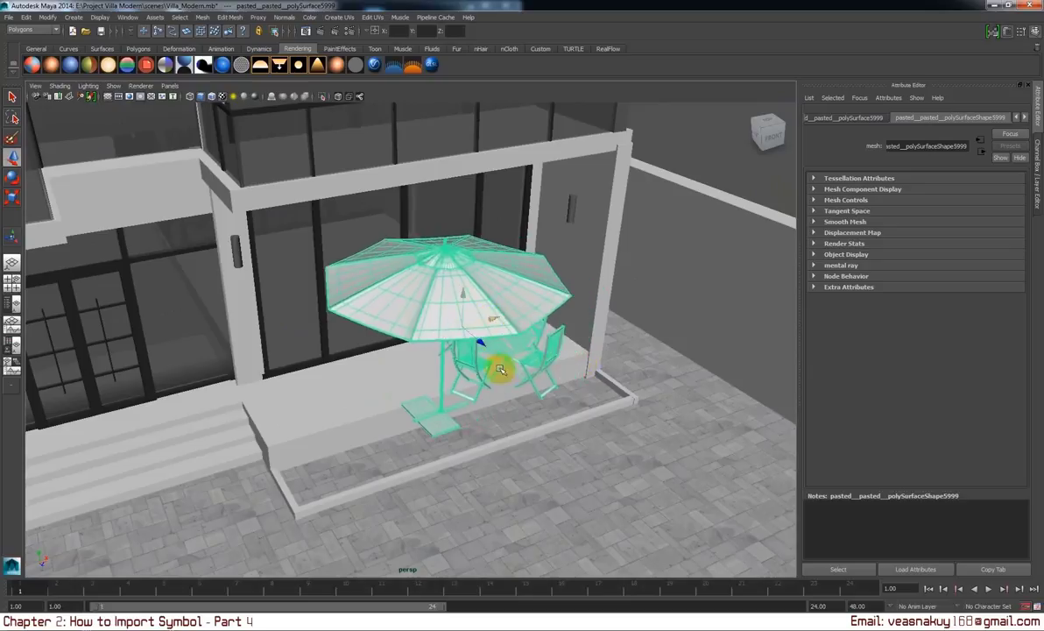
{"action": "left_click_drag", "start_coordinate": [494, 366], "coordinate": [596, 414]}
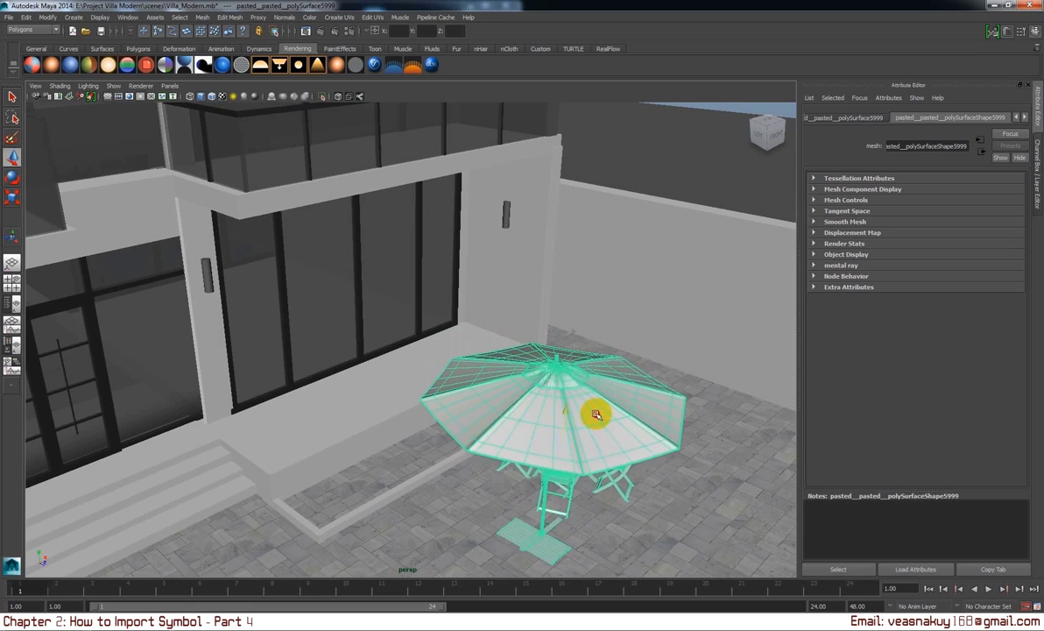
{"action": "left_click_drag", "start_coordinate": [595, 414], "coordinate": [636, 435]}
{"action": "left_click_drag", "start_coordinate": [636, 436], "coordinate": [620, 421]}
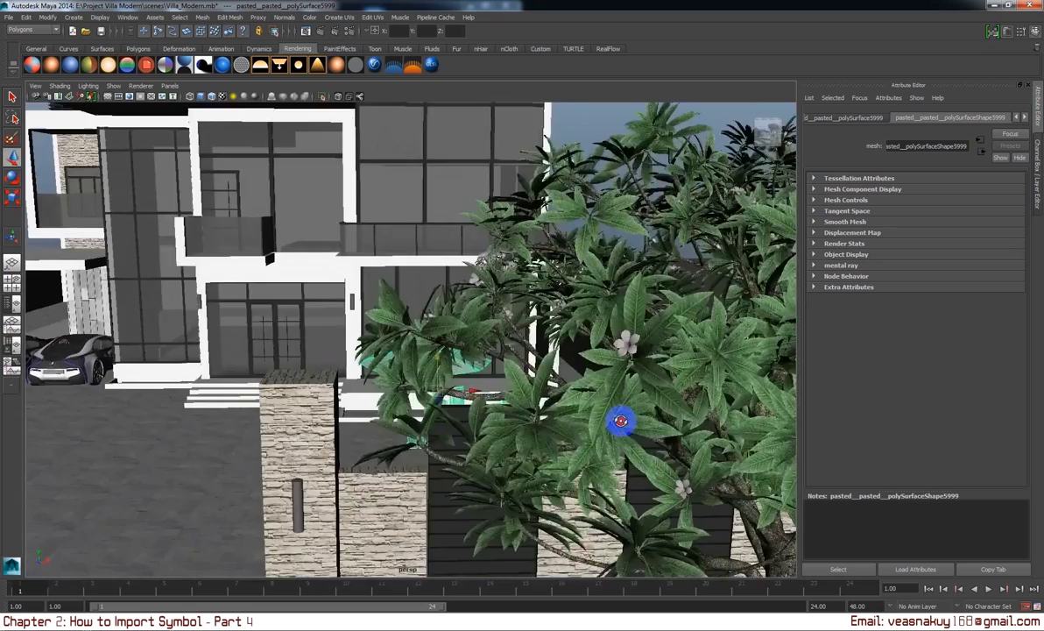
{"action": "left_click_drag", "start_coordinate": [620, 421], "coordinate": [662, 427]}
{"action": "left_click_drag", "start_coordinate": [662, 426], "coordinate": [564, 412]}
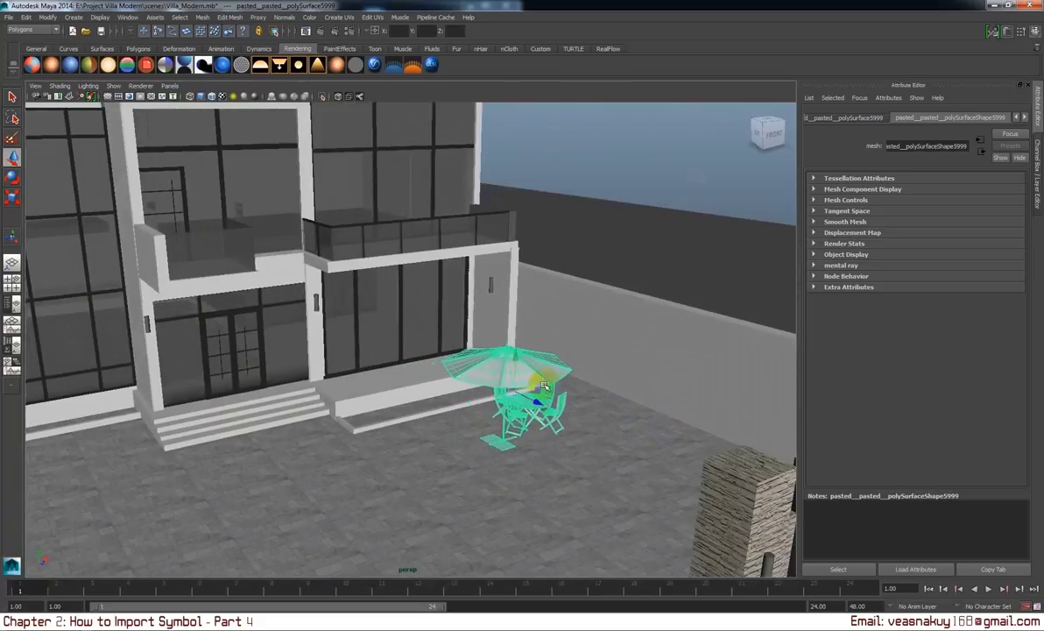
{"action": "left_click_drag", "start_coordinate": [575, 394], "coordinate": [569, 206]}
{"action": "left_click", "coordinate": [608, 222]}
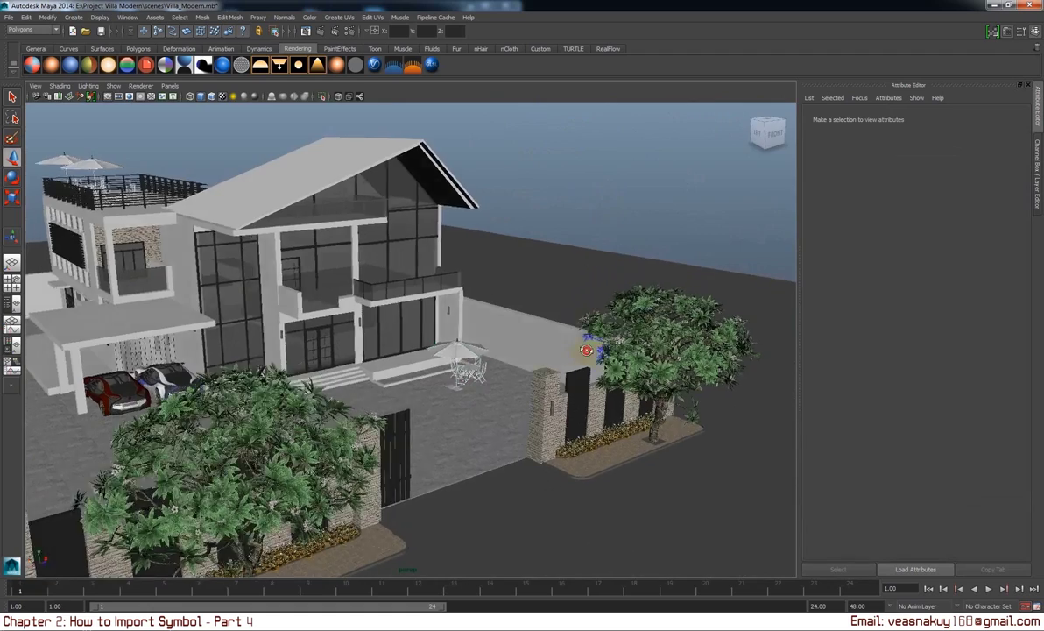
{"action": "left_click_drag", "start_coordinate": [586, 238], "coordinate": [686, 346]}
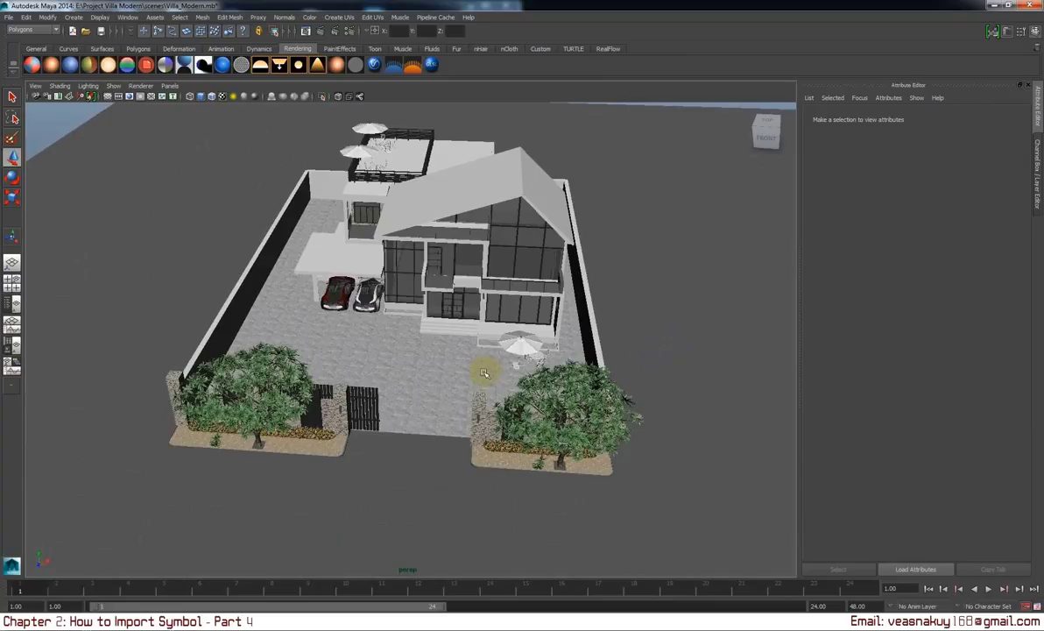
Orbit to a close front view of the villa showing the front-yard umbrella.
{"action": "left_click_drag", "start_coordinate": [483, 361], "coordinate": [492, 356]}
{"action": "left_click_drag", "start_coordinate": [550, 357], "coordinate": [526, 385]}
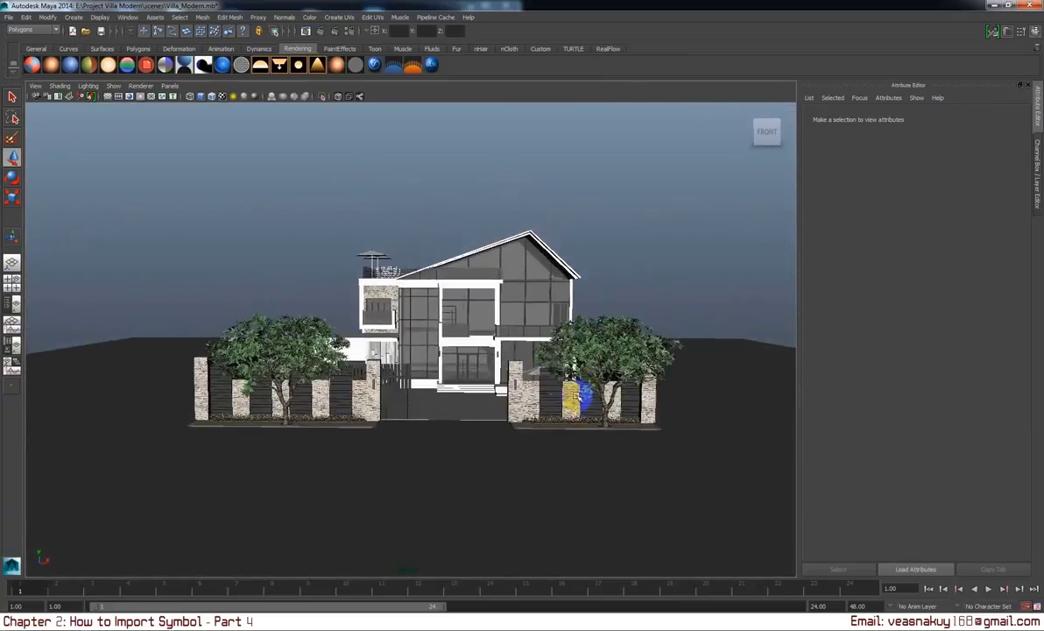
{"action": "left_click_drag", "start_coordinate": [526, 386], "coordinate": [570, 412]}
{"action": "left_click_drag", "start_coordinate": [570, 412], "coordinate": [643, 424]}
{"action": "left_click_drag", "start_coordinate": [643, 424], "coordinate": [559, 427]}
{"action": "left_click_drag", "start_coordinate": [559, 427], "coordinate": [574, 423]}
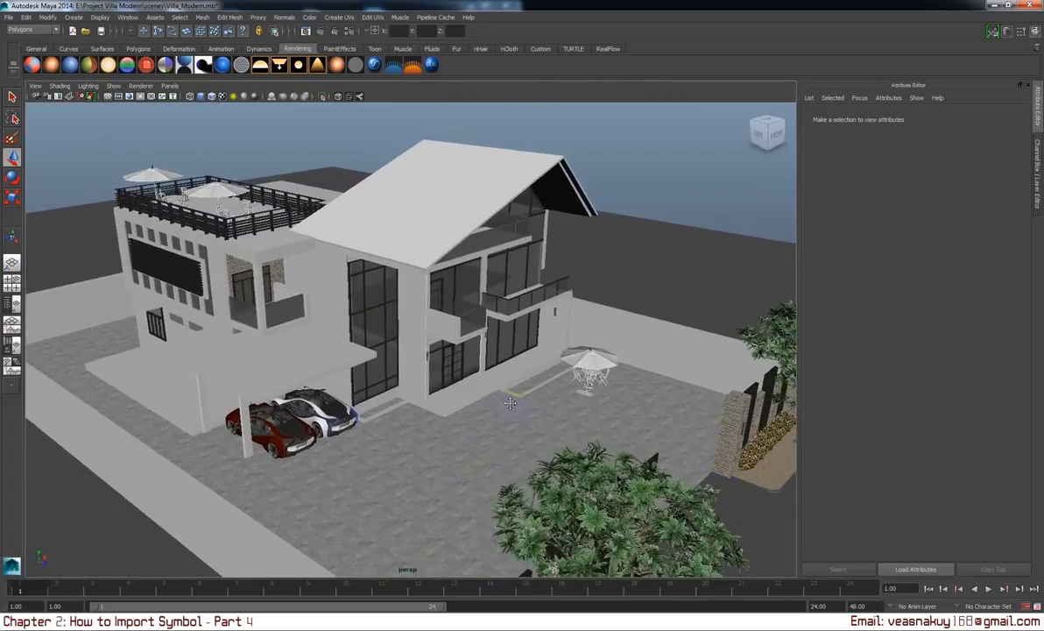
{"action": "left_click_drag", "start_coordinate": [574, 422], "coordinate": [582, 420]}
{"action": "left_click_drag", "start_coordinate": [605, 453], "coordinate": [582, 420]}
{"action": "left_click_drag", "start_coordinate": [583, 420], "coordinate": [580, 417]}
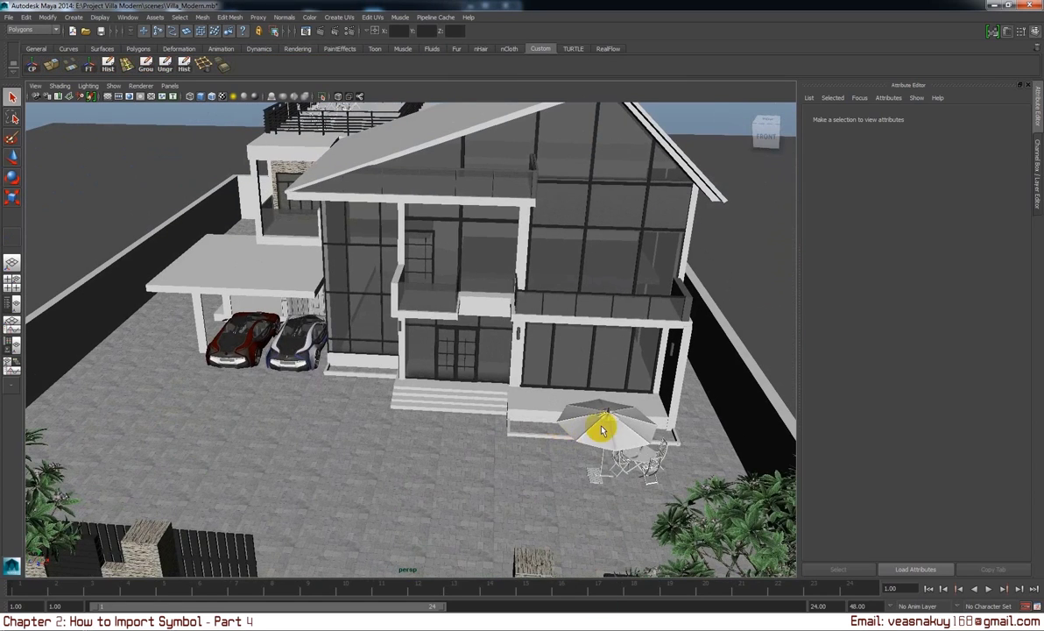
Delete the front-yard umbrella set and pull back to view the whole villa.
{"action": "left_click", "coordinate": [602, 431]}
{"action": "key", "text": "Delete"}
{"action": "left_click_drag", "start_coordinate": [585, 442], "coordinate": [607, 428]}
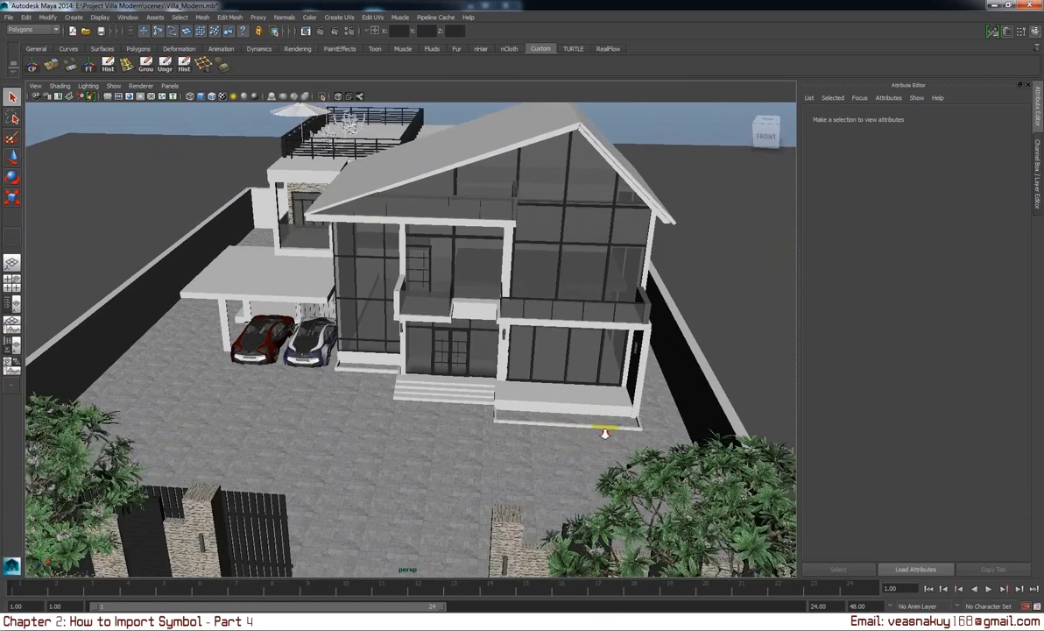
{"action": "left_click_drag", "start_coordinate": [607, 428], "coordinate": [608, 433]}
{"action": "left_click_drag", "start_coordinate": [420, 328], "coordinate": [429, 322]}
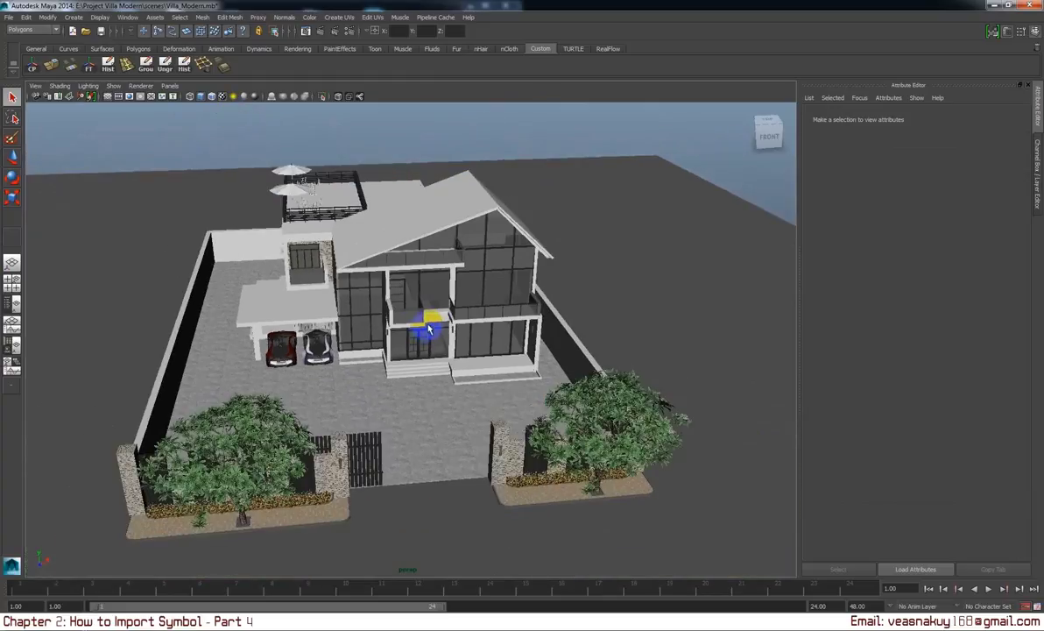
{"action": "left_click_drag", "start_coordinate": [430, 321], "coordinate": [416, 297]}
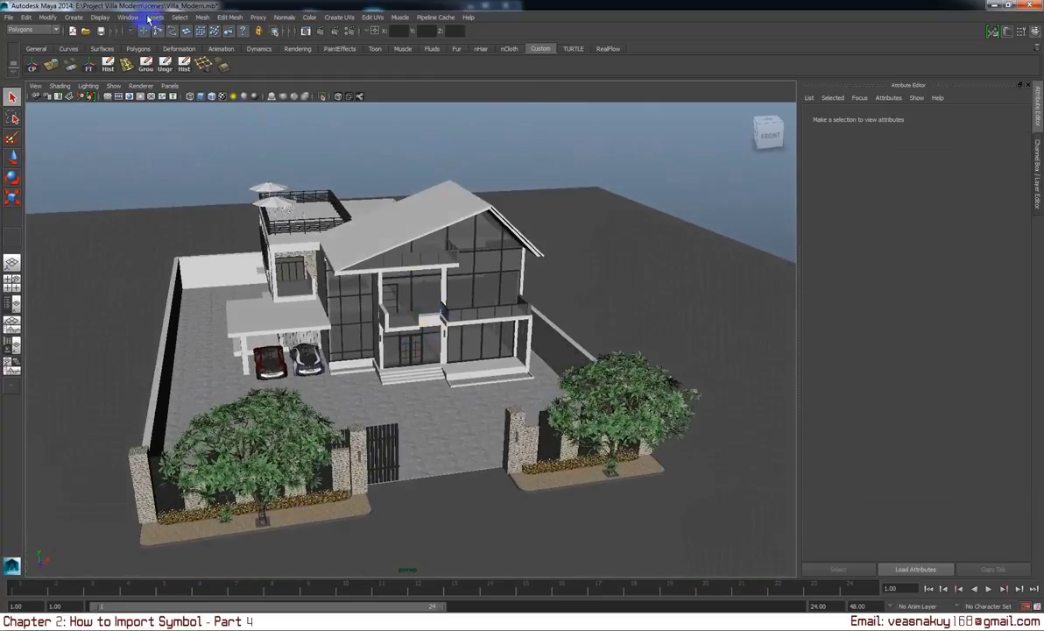
Import the Chair_01 dining set model file into the scene.
{"action": "left_click", "coordinate": [205, 18]}
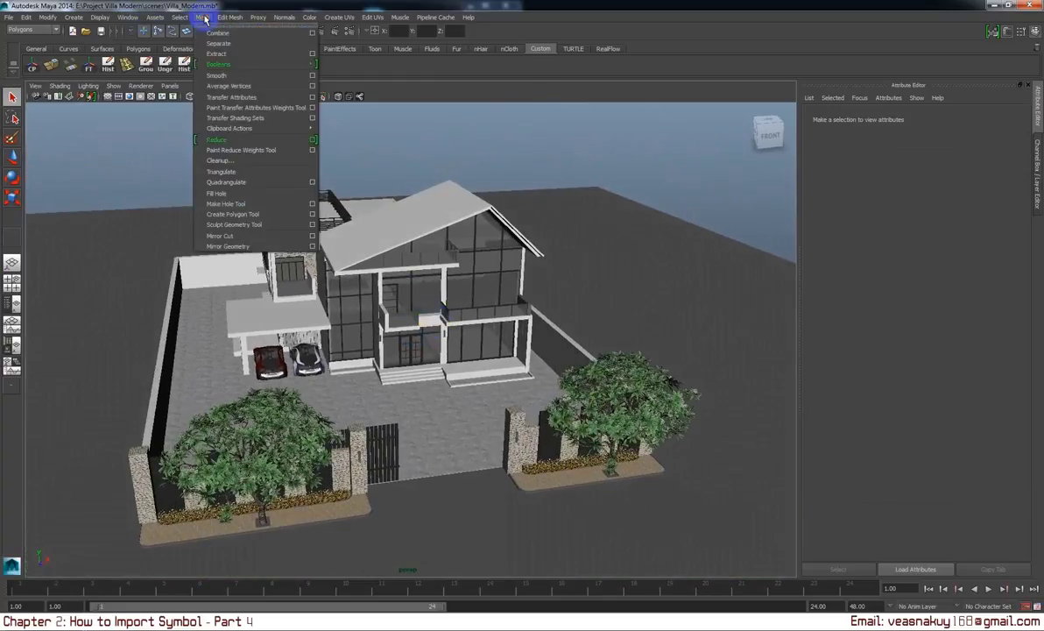
{"action": "left_click", "coordinate": [205, 17]}
{"action": "left_click", "coordinate": [7, 18]}
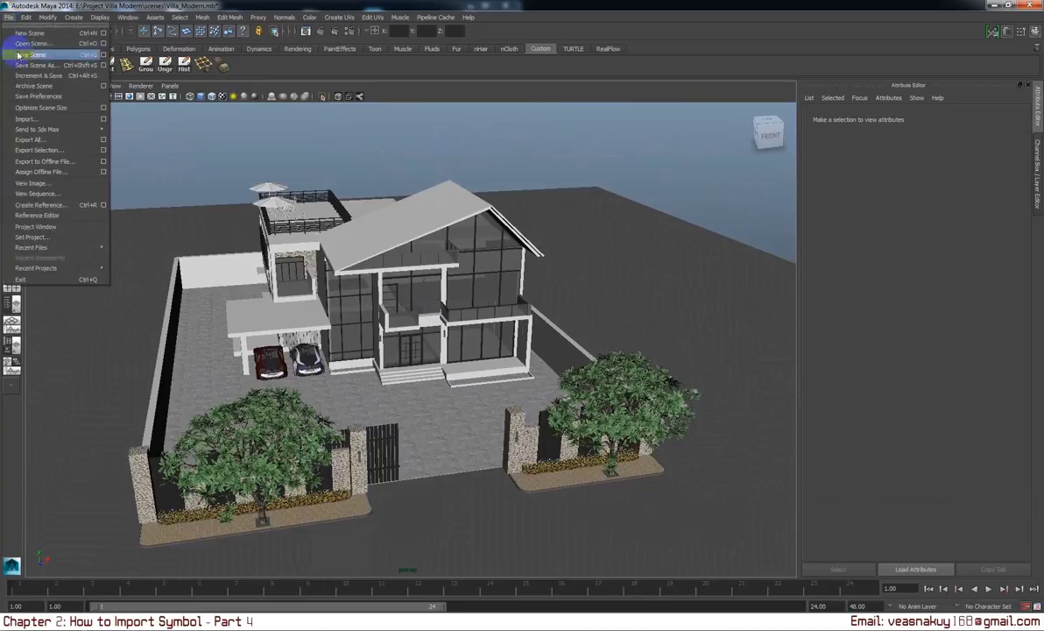
{"action": "left_click", "coordinate": [35, 117]}
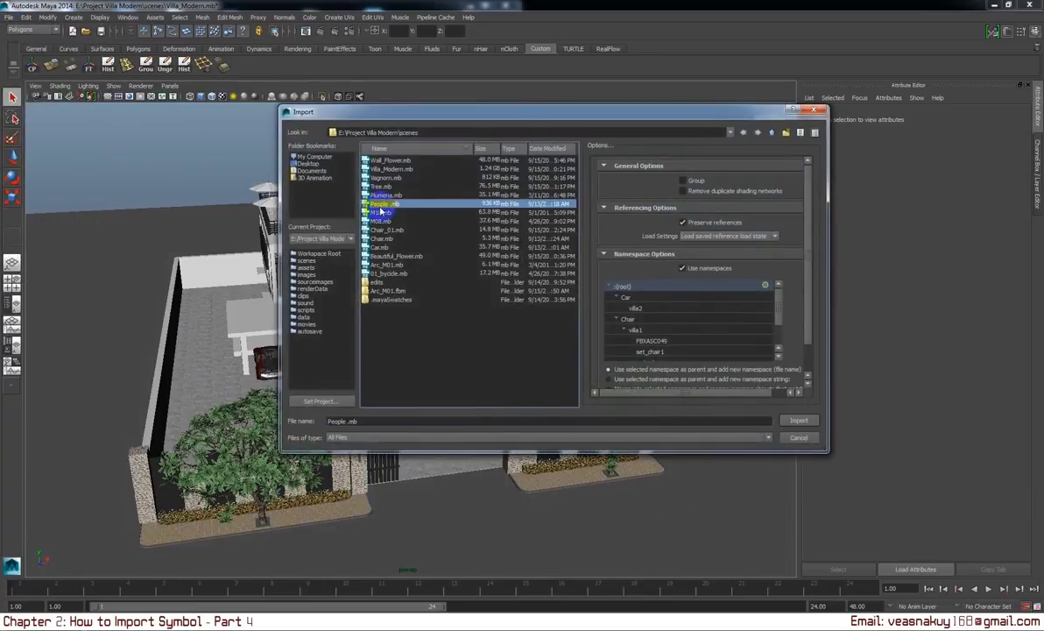
{"action": "left_click", "coordinate": [386, 222]}
{"action": "double_click", "coordinate": [399, 226]}
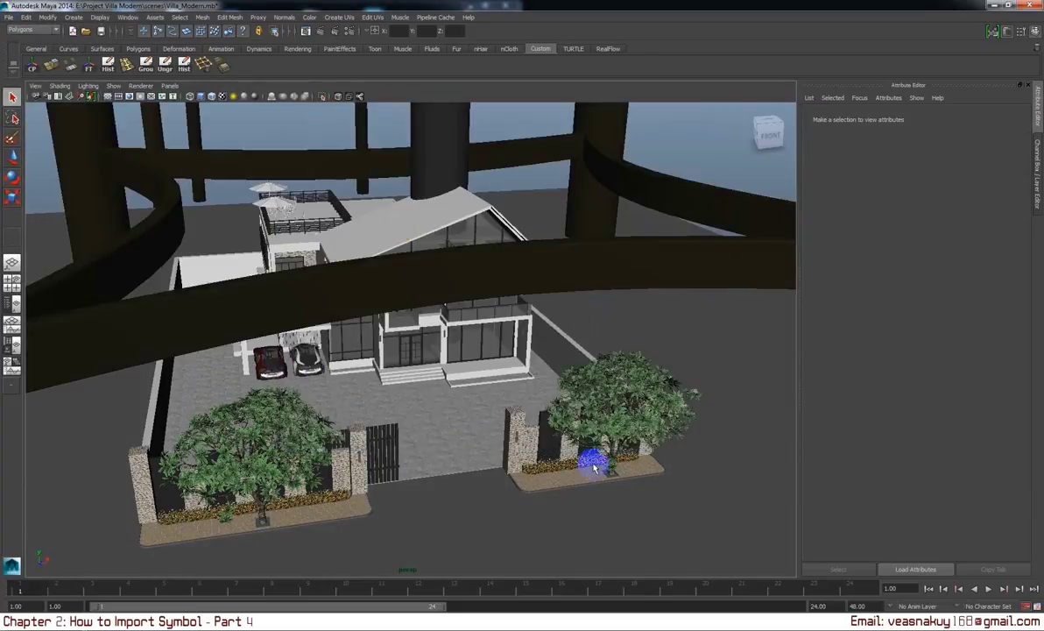
Select the whole Chair_01 group and set its X, Y and Z scale to 0.01.
{"action": "scroll", "scroll_direction": "up", "scroll_amount": 3}
{"action": "scroll", "scroll_direction": "down", "scroll_amount": 3}
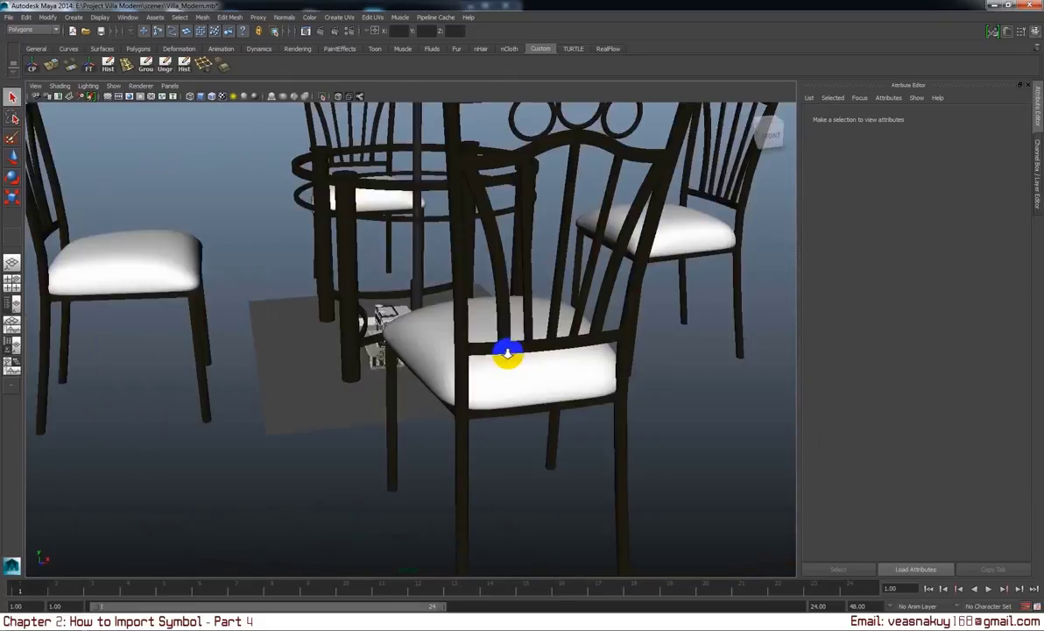
{"action": "left_click", "coordinate": [504, 357]}
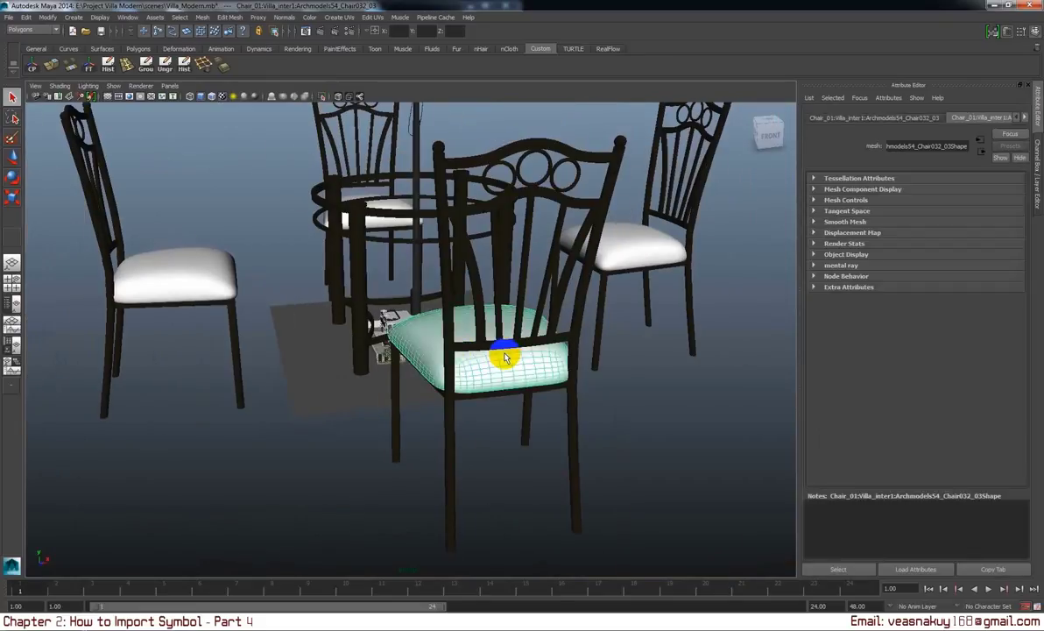
{"action": "key", "text": "Up"}
{"action": "key", "text": "r"}
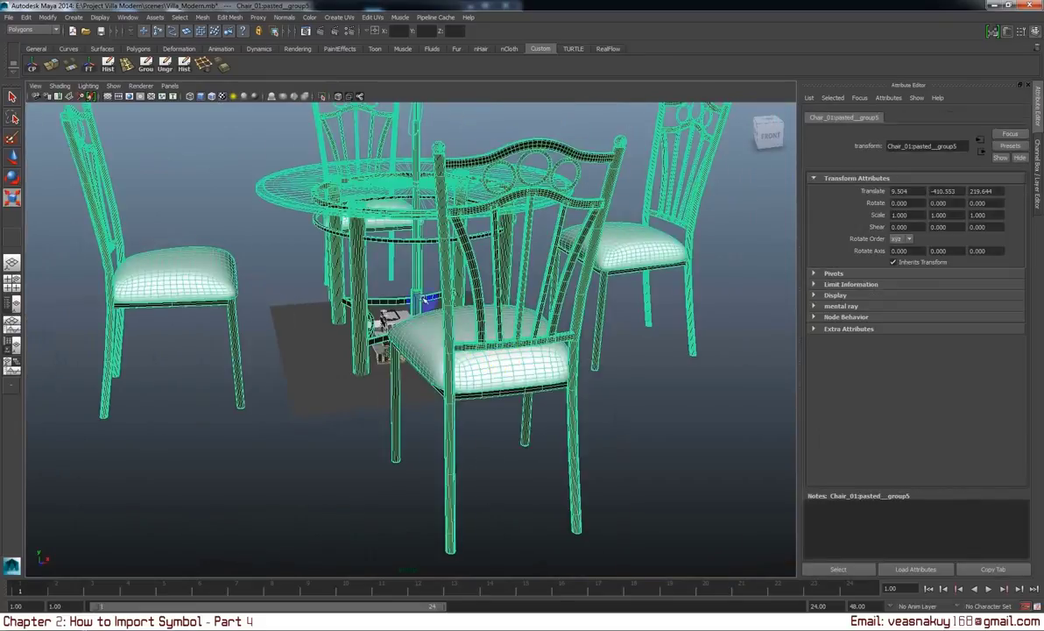
{"action": "scroll", "scroll_direction": "down", "scroll_amount": 3}
{"action": "key", "text": "ctrl+a"}
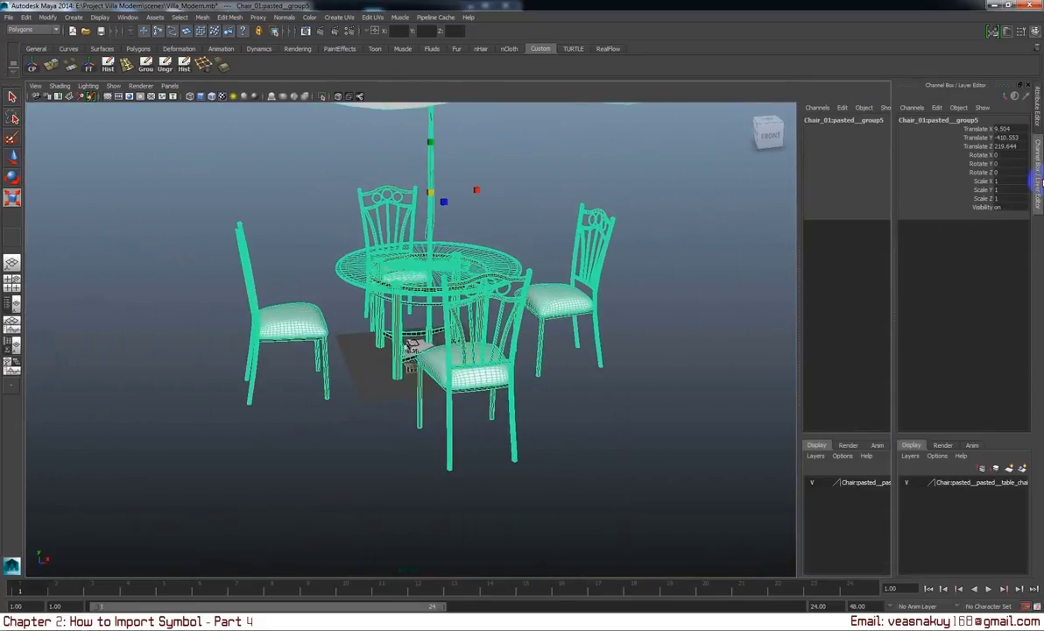
{"action": "left_click_drag", "start_coordinate": [985, 181], "coordinate": [1008, 198]}
{"action": "type", "text": "0.5"}
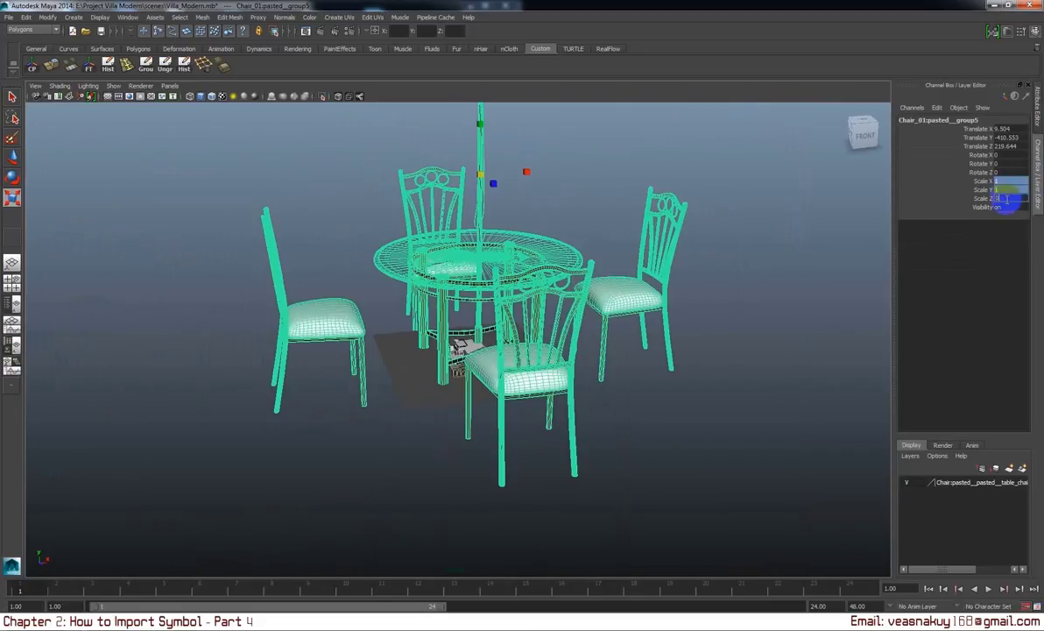
{"action": "type", "text": "0.01"}
{"action": "key", "text": "Return"}
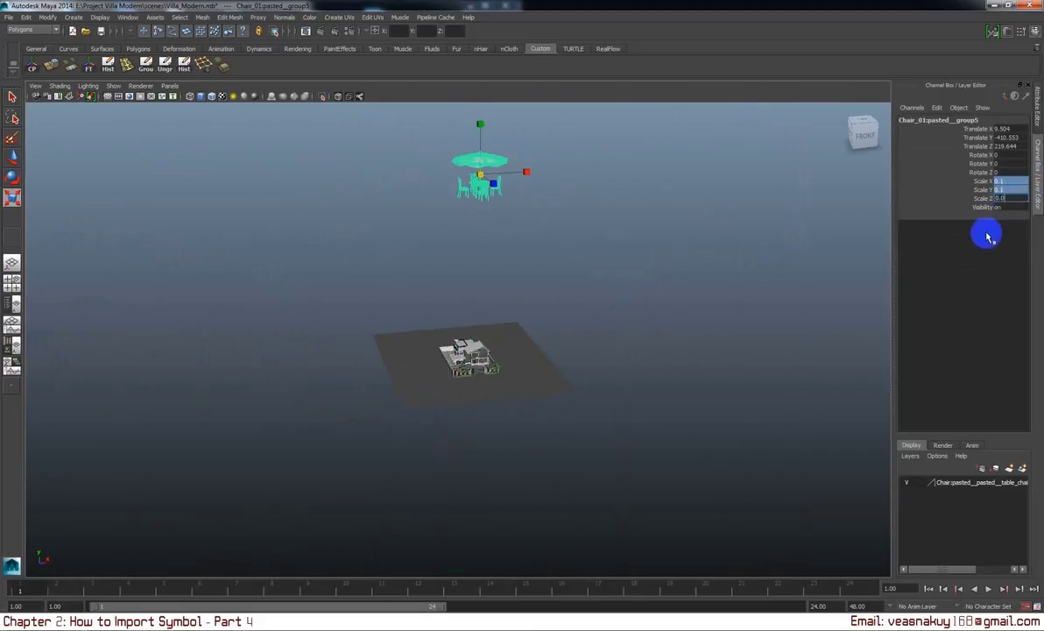
{"action": "key", "text": "Return"}
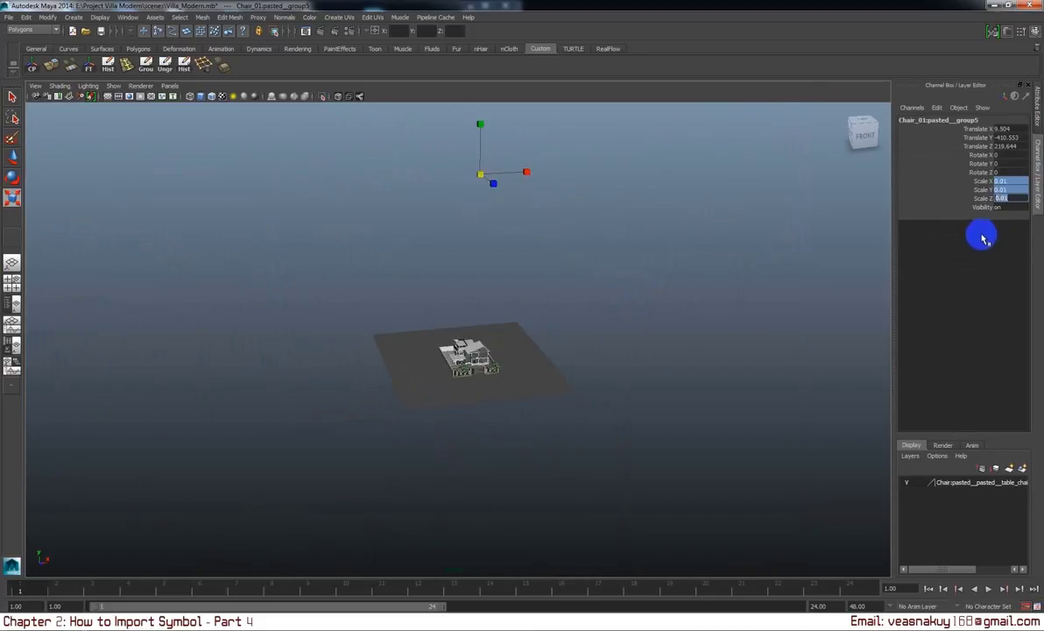
{"action": "scroll", "scroll_direction": "up", "scroll_amount": 3}
Lower the dining set and position it beside the house in the wireframe Top view.
{"action": "key", "text": "w"}
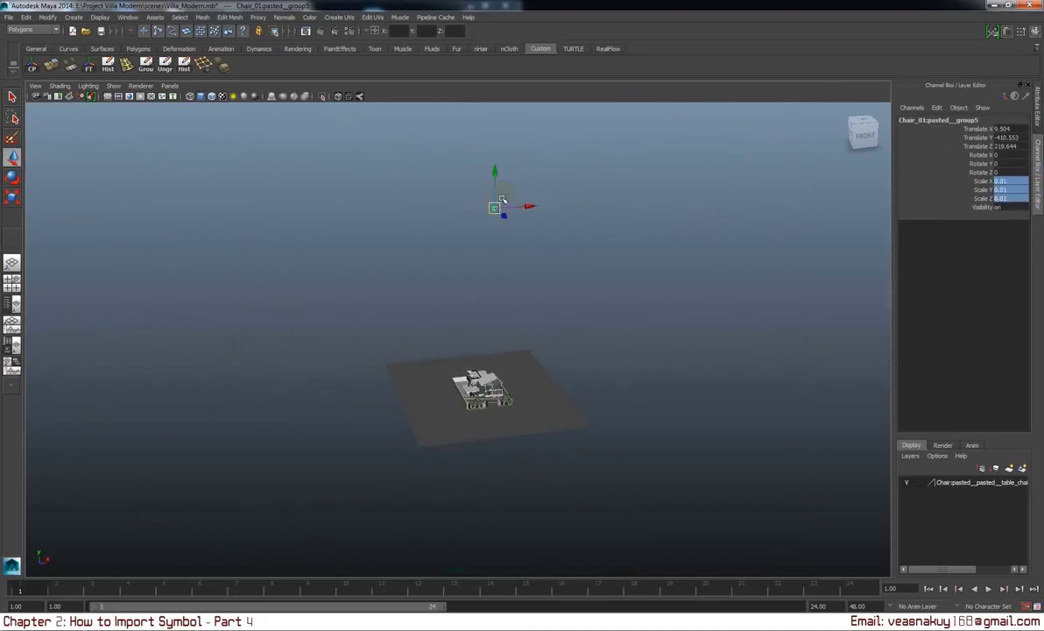
{"action": "left_click_drag", "start_coordinate": [510, 312], "coordinate": [518, 360]}
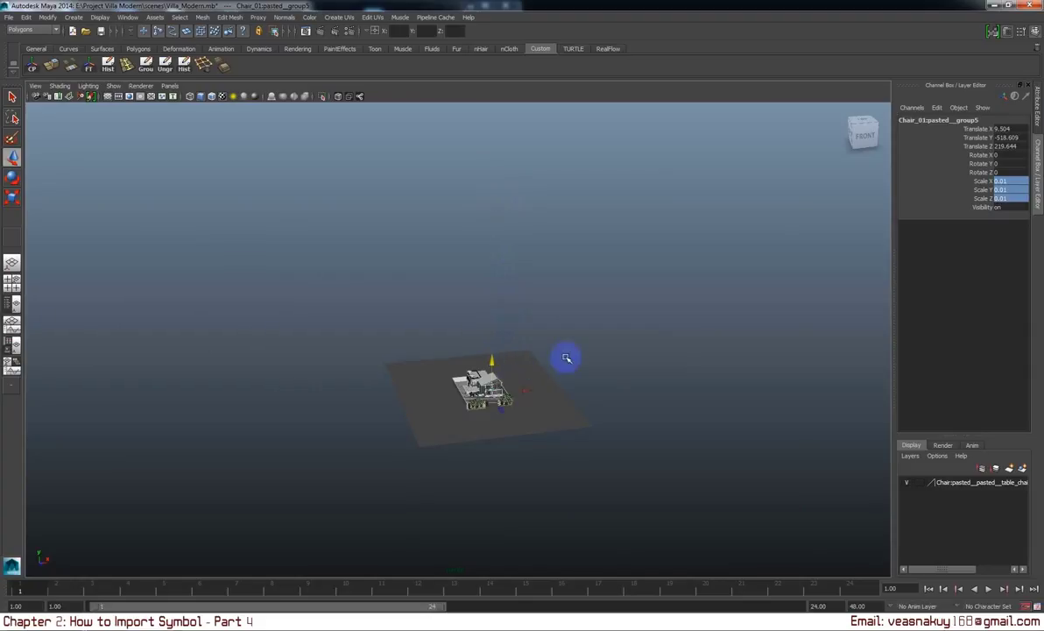
{"action": "key", "text": "space"}
{"action": "left_click_drag", "start_coordinate": [564, 357], "coordinate": [496, 354]}
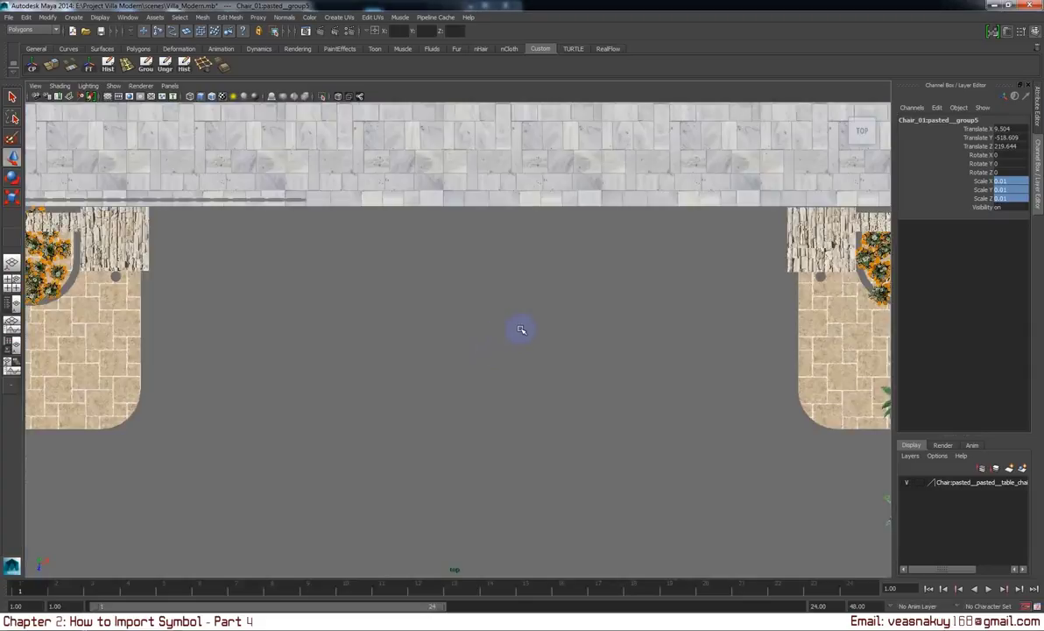
{"action": "key", "text": "4"}
{"action": "key", "text": "f"}
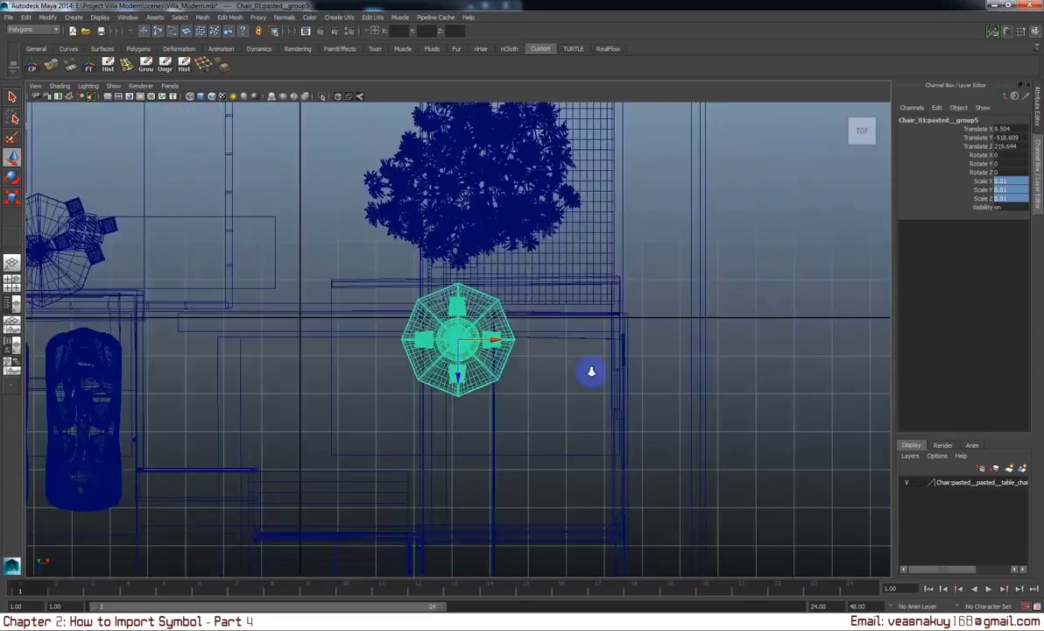
{"action": "scroll", "scroll_direction": "down", "scroll_amount": 3}
{"action": "left_click_drag", "start_coordinate": [462, 365], "coordinate": [486, 307]}
Return to shaded Perspective and raise the dining set onto the paved patio, nudging it into place.
{"action": "key", "text": "space"}
{"action": "key", "text": "f"}
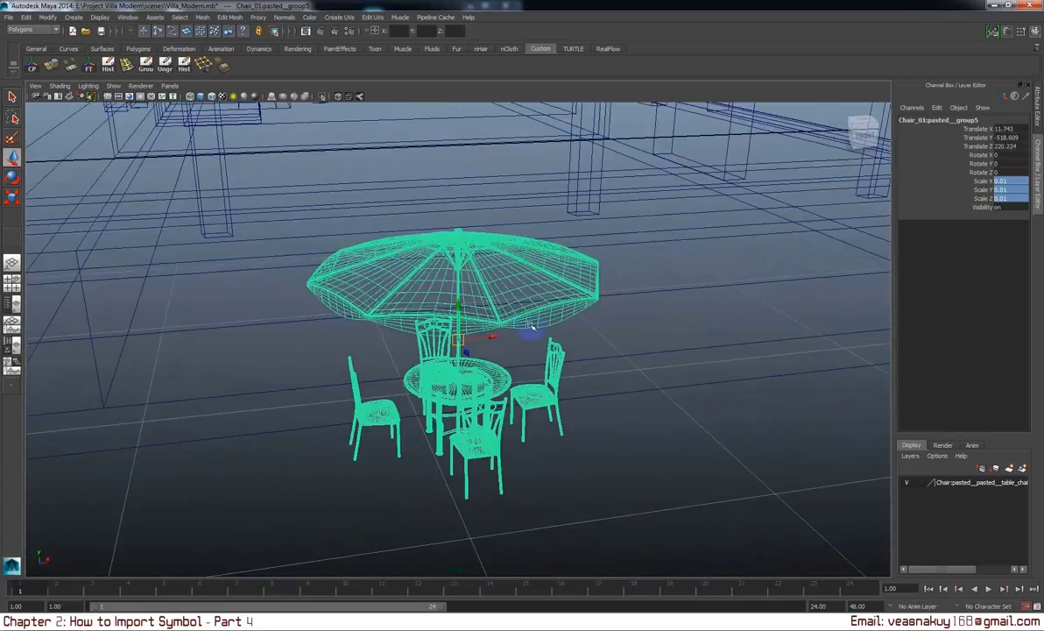
{"action": "key", "text": "5"}
{"action": "left_click_drag", "start_coordinate": [532, 326], "coordinate": [493, 361]}
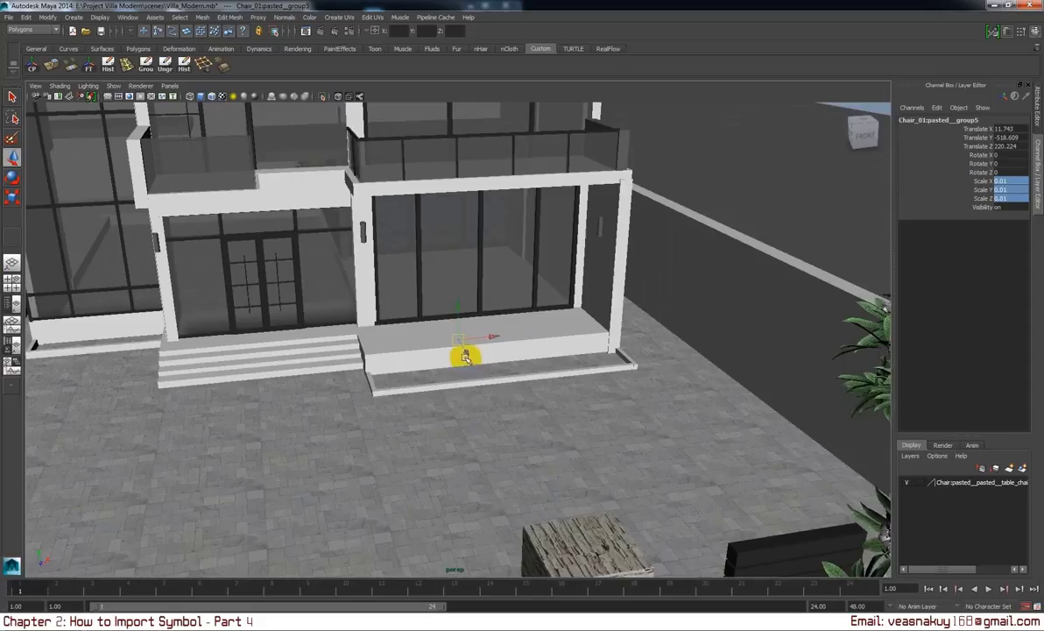
{"action": "left_click_drag", "start_coordinate": [517, 394], "coordinate": [568, 227]}
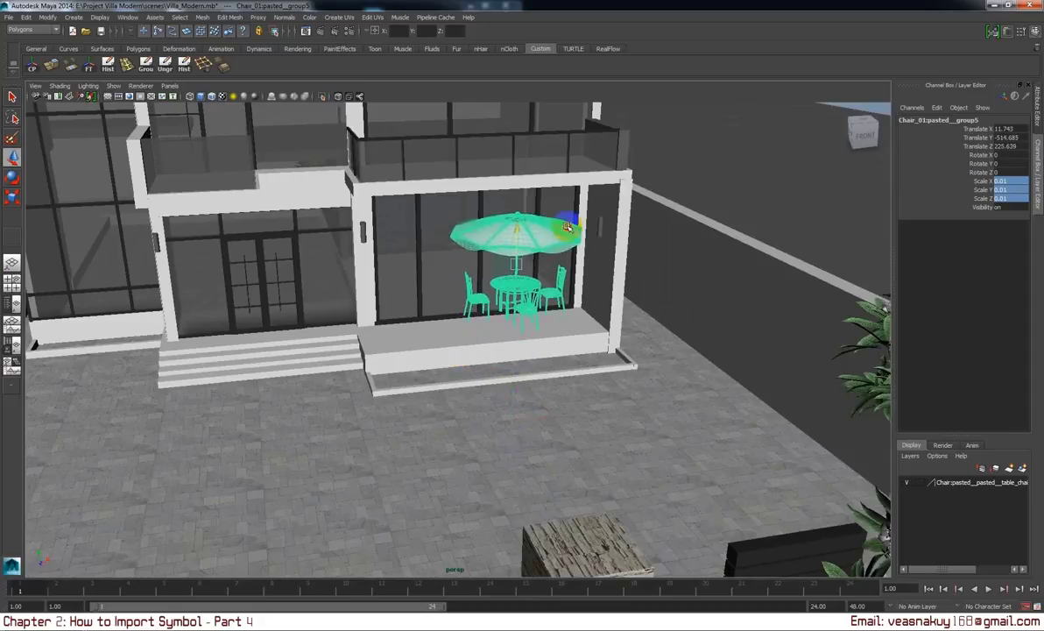
{"action": "left_click_drag", "start_coordinate": [568, 227], "coordinate": [677, 369]}
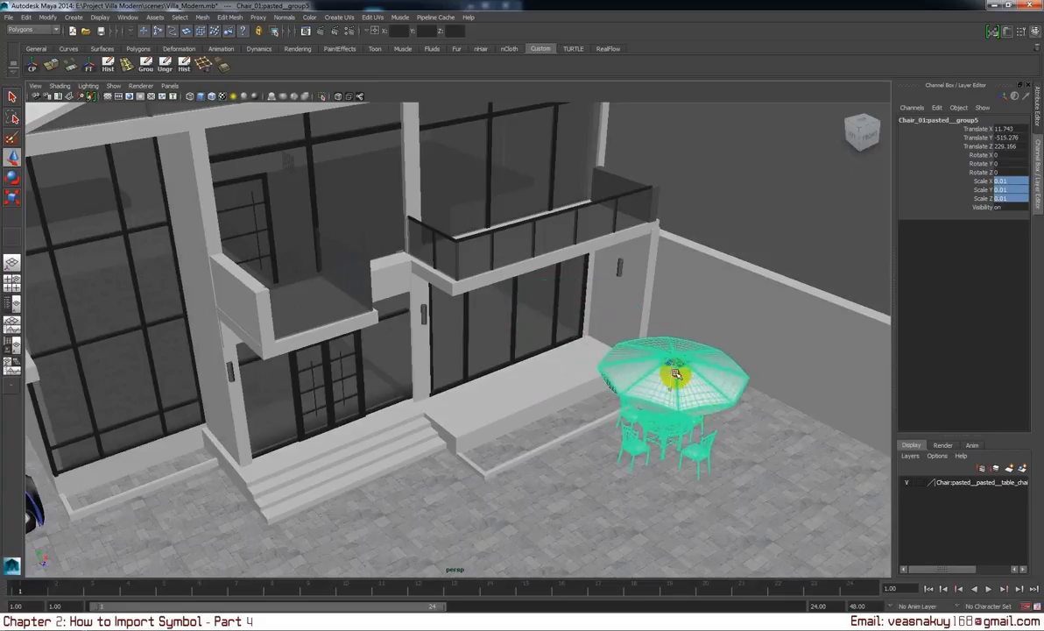
{"action": "left_click_drag", "start_coordinate": [729, 415], "coordinate": [739, 386]}
{"action": "left_click_drag", "start_coordinate": [726, 308], "coordinate": [739, 326]}
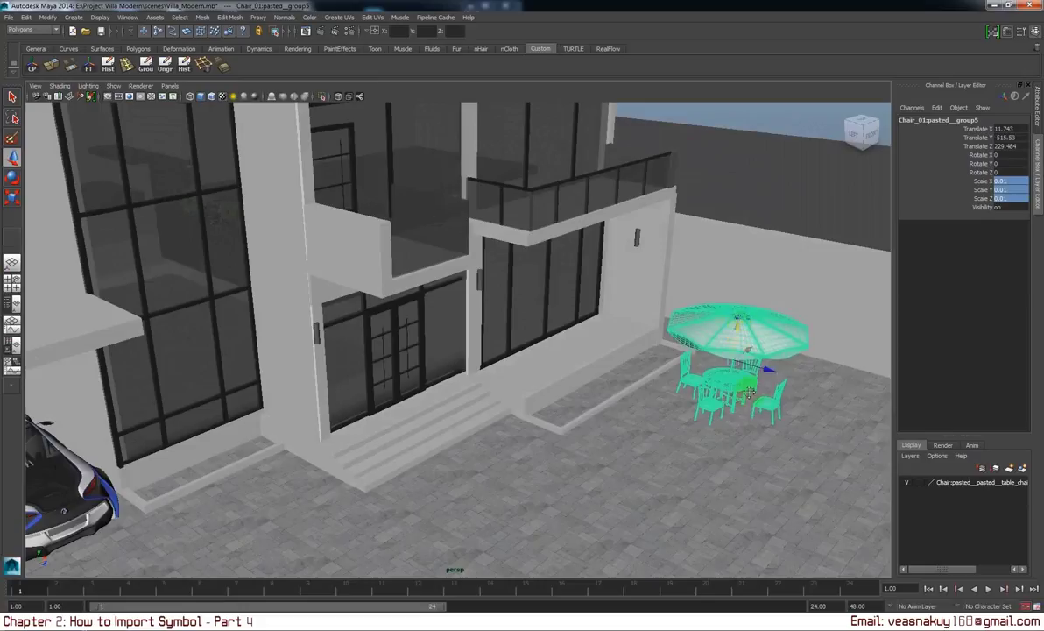
{"action": "left_click_drag", "start_coordinate": [750, 394], "coordinate": [605, 221]}
Isolate the dining set and delete its umbrella.
{"action": "left_click", "coordinate": [648, 109]}
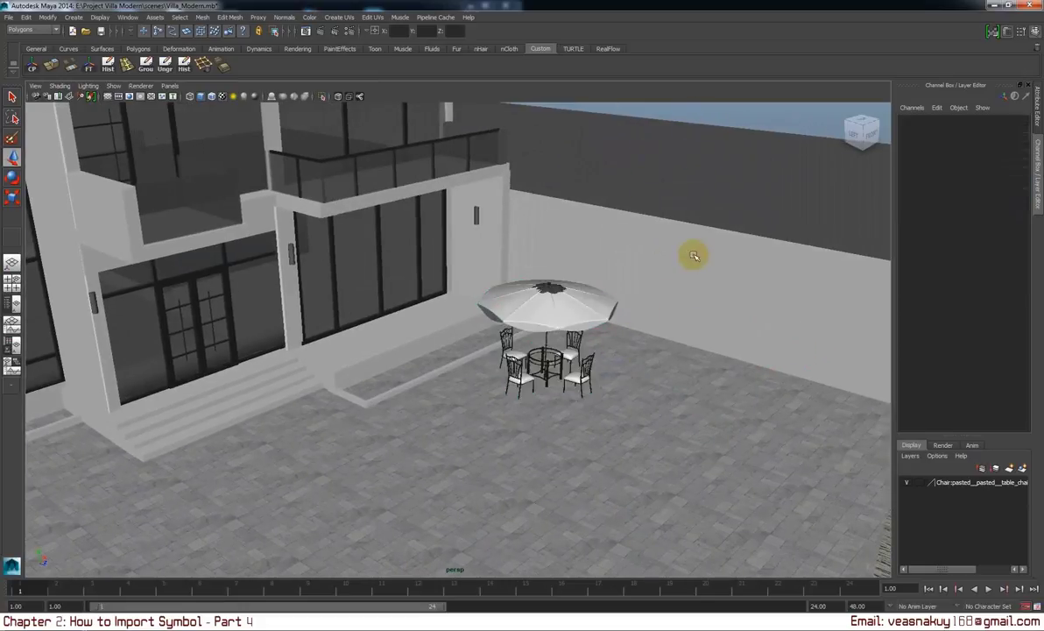
{"action": "left_click_drag", "start_coordinate": [693, 255], "coordinate": [417, 273]}
{"action": "left_click", "coordinate": [456, 248]}
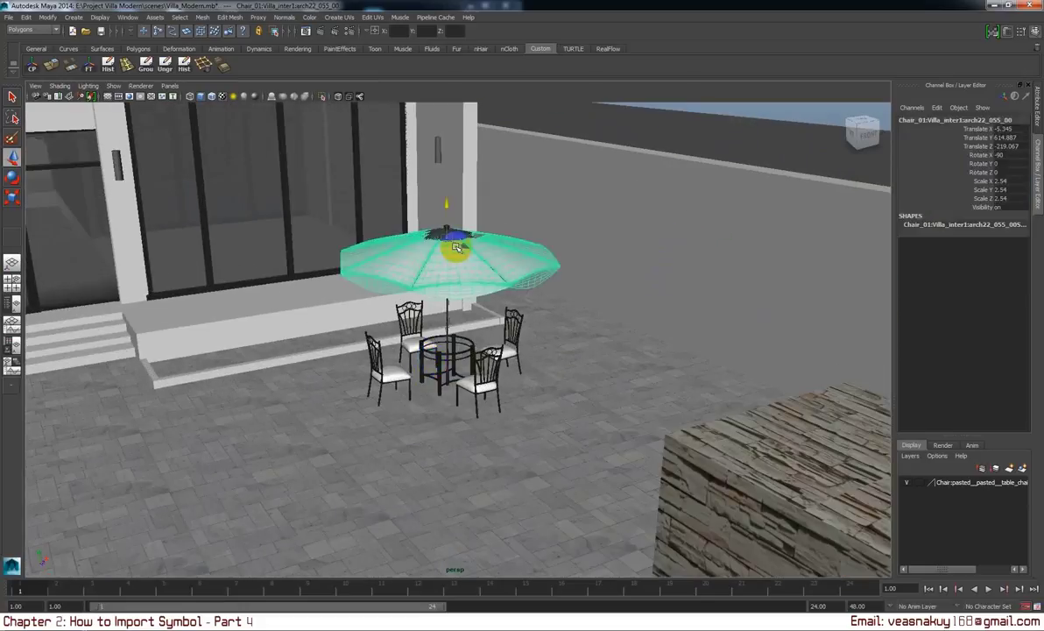
{"action": "key", "text": "Up"}
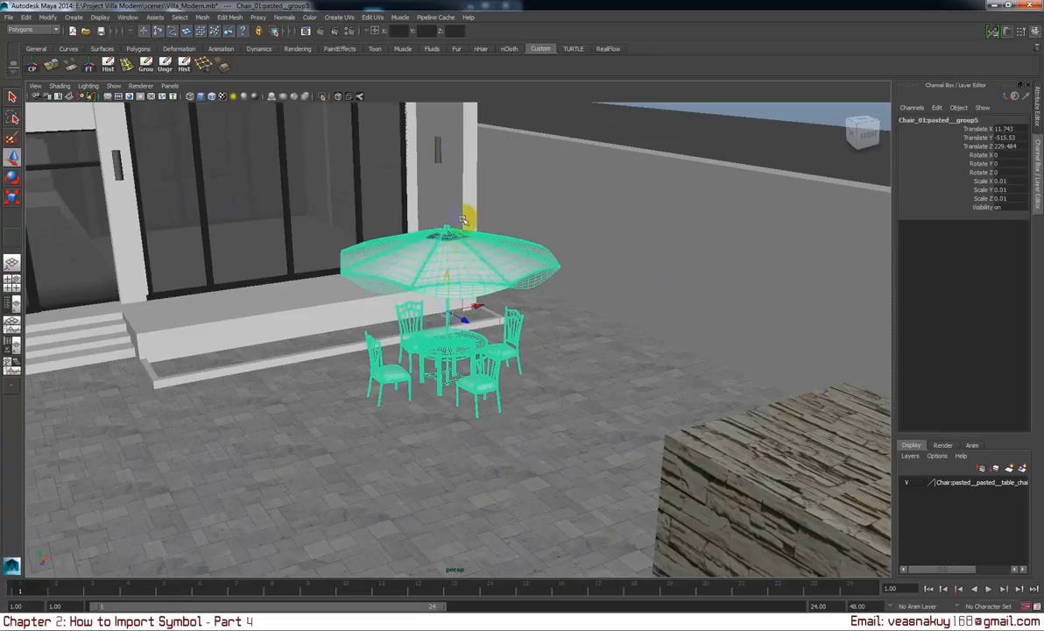
{"action": "left_click", "coordinate": [322, 97]}
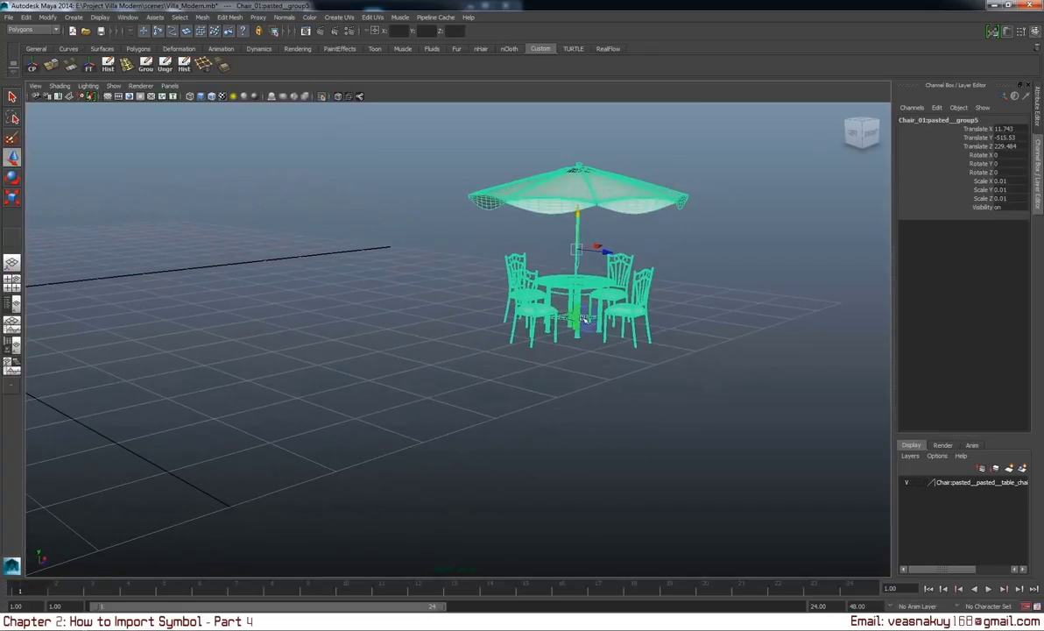
{"action": "key", "text": "Down"}
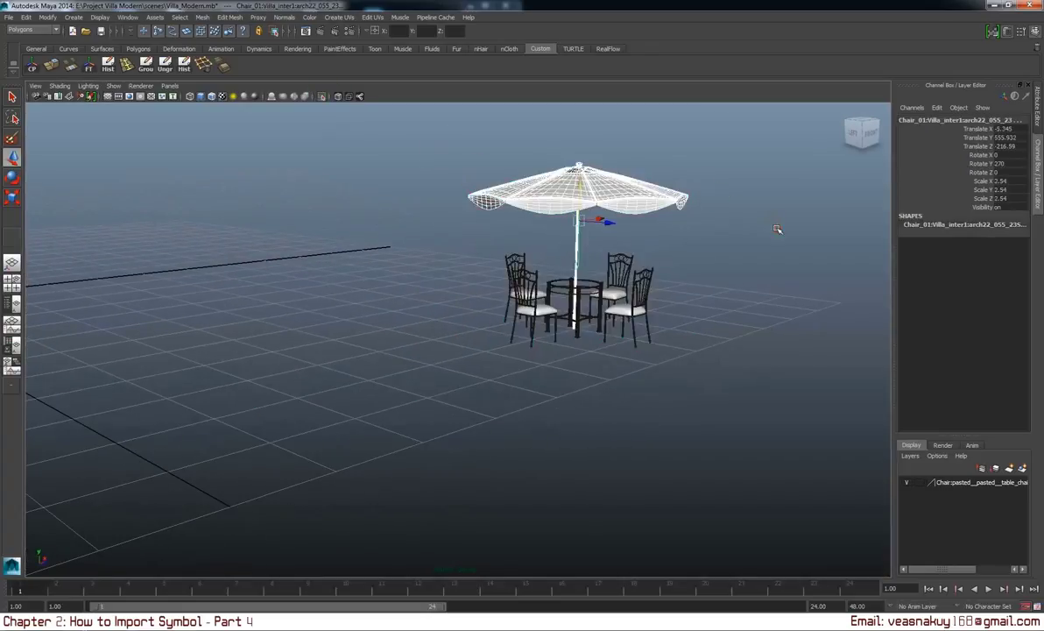
{"action": "key", "text": "Delete"}
Inspect the remaining table and chairs, exit isolation, and reselect the table.
{"action": "left_click_drag", "start_coordinate": [611, 314], "coordinate": [639, 369]}
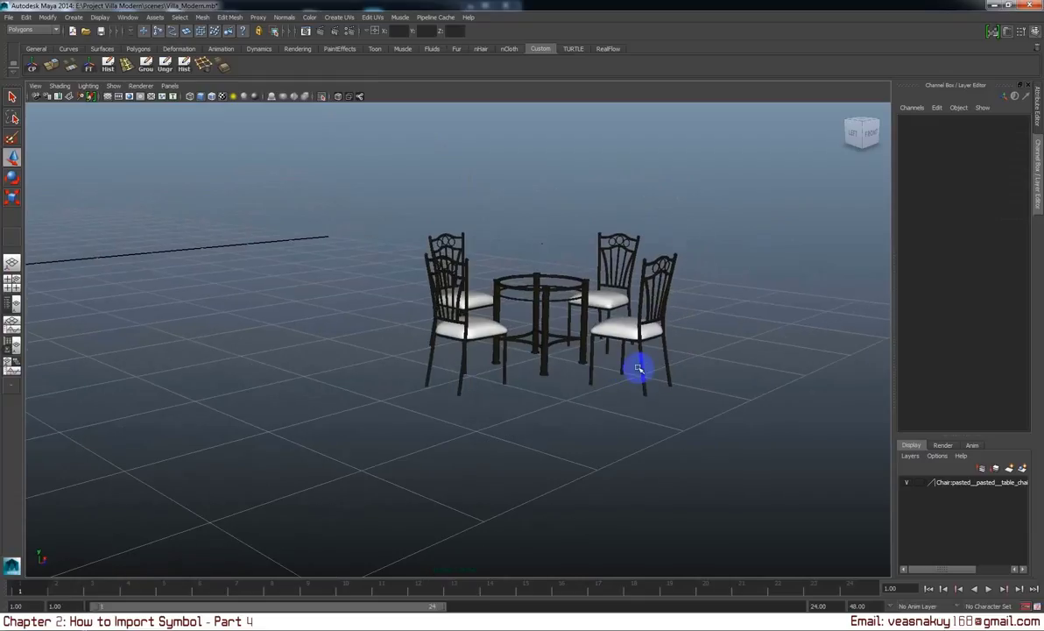
{"action": "left_click", "coordinate": [562, 262]}
{"action": "left_click", "coordinate": [559, 263]}
{"action": "left_click_drag", "start_coordinate": [559, 263], "coordinate": [702, 382]}
{"action": "left_click_drag", "start_coordinate": [701, 382], "coordinate": [719, 336]}
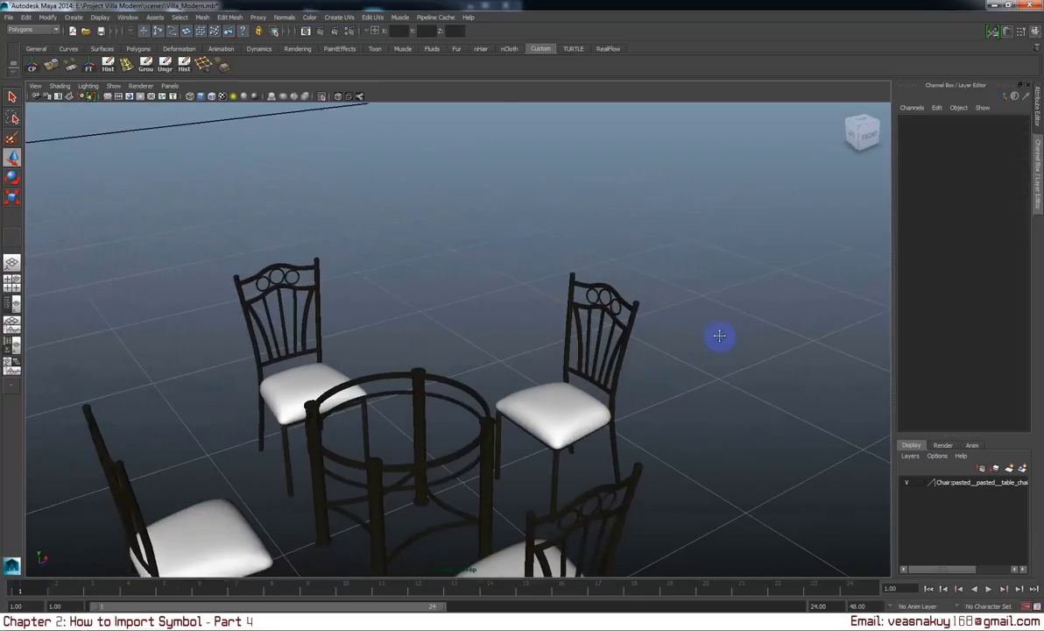
{"action": "left_click", "coordinate": [306, 94]}
{"action": "left_click_drag", "start_coordinate": [425, 238], "coordinate": [462, 272]}
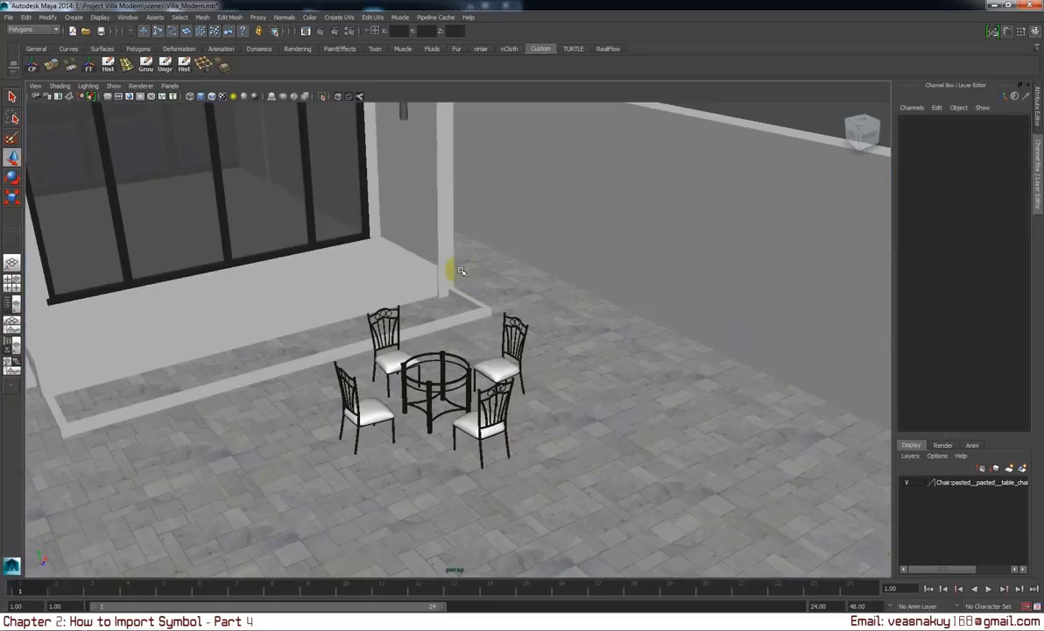
{"action": "left_click", "coordinate": [450, 379]}
Slide the table-and-chairs group back and sideways onto the porch before the sliding doors.
{"action": "key", "text": "Up"}
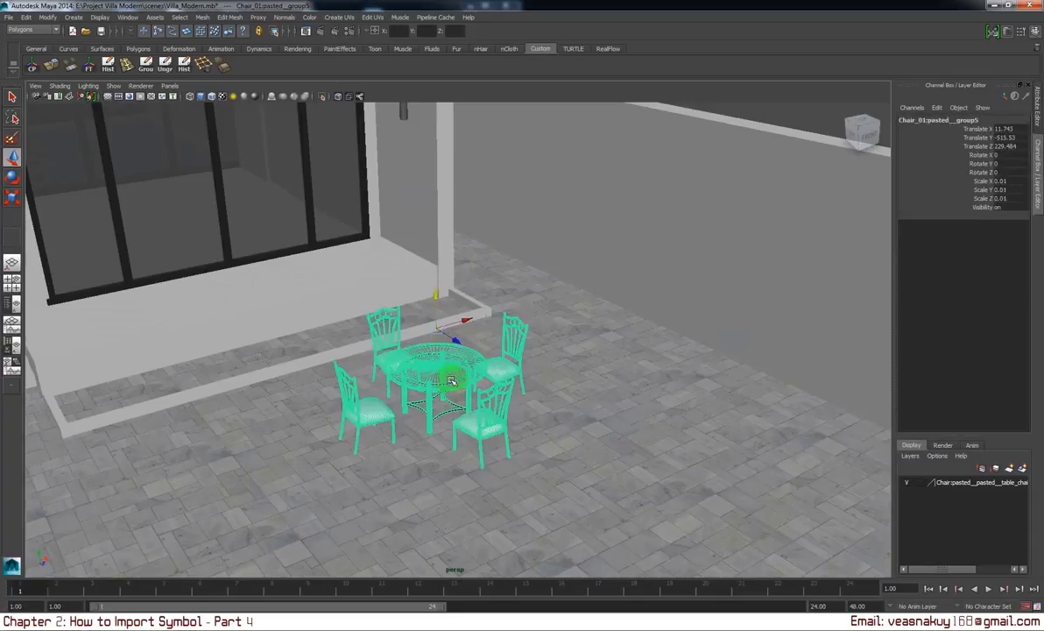
{"action": "left_click_drag", "start_coordinate": [419, 313], "coordinate": [280, 158]}
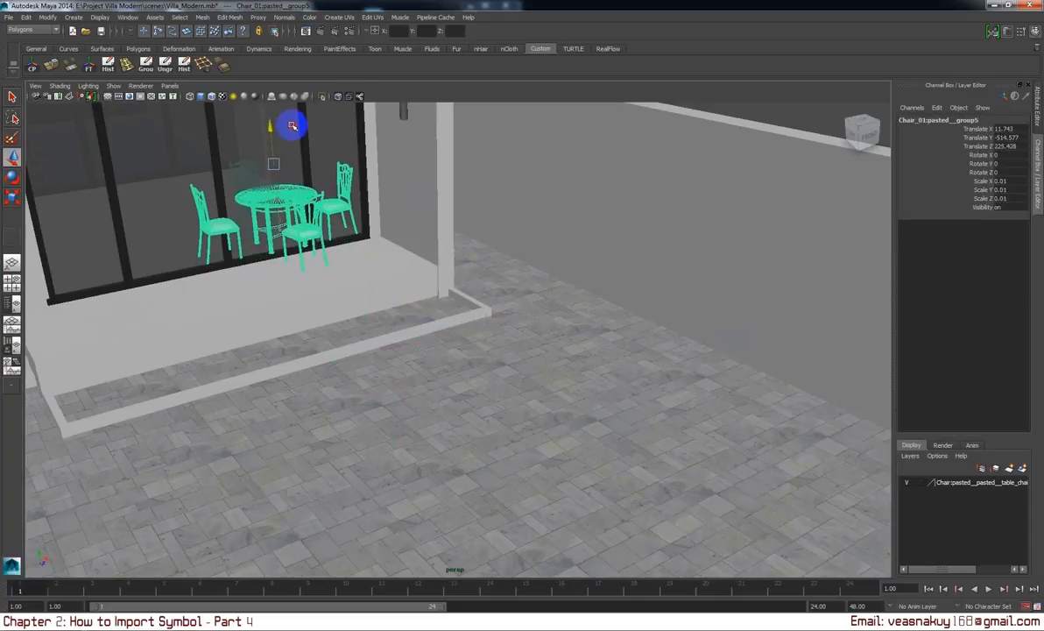
{"action": "scroll", "scroll_direction": "up", "scroll_amount": 3}
{"action": "key", "text": "f"}
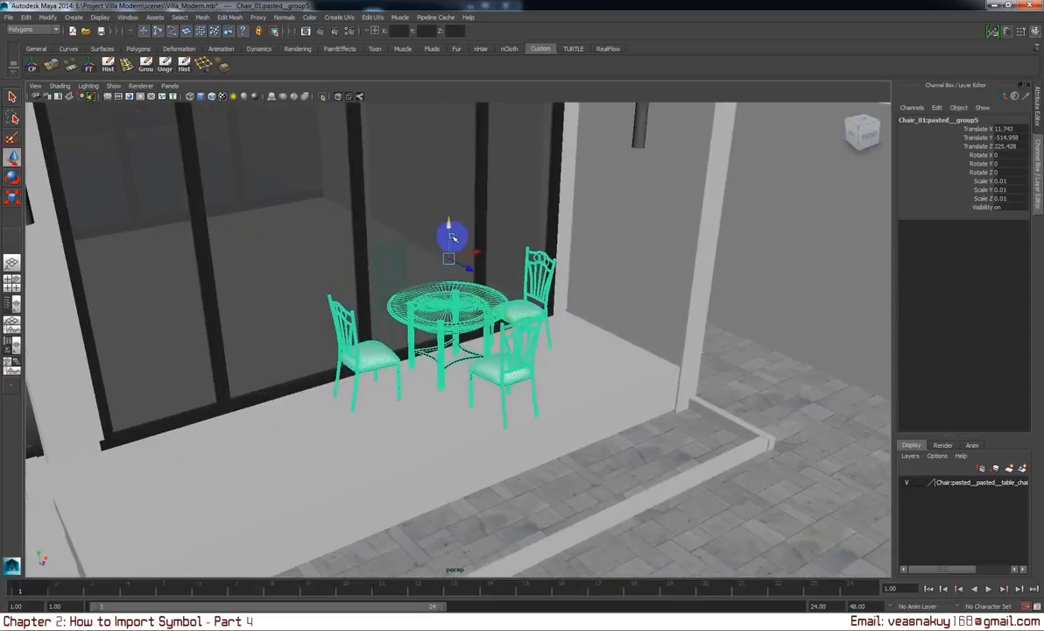
{"action": "left_click_drag", "start_coordinate": [448, 226], "coordinate": [456, 226]}
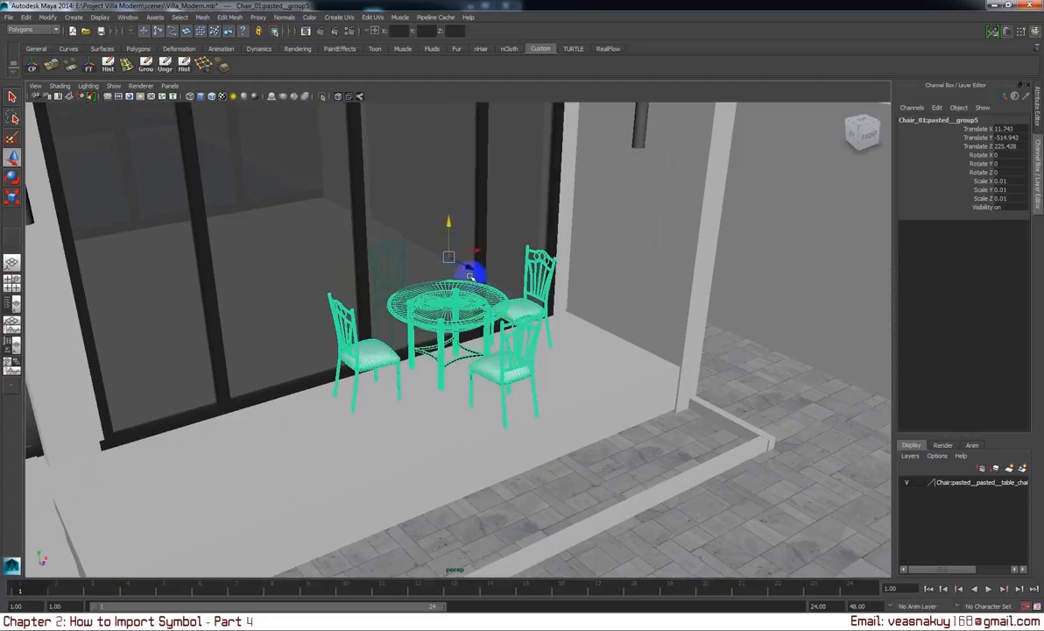
{"action": "left_click_drag", "start_coordinate": [455, 226], "coordinate": [495, 297]}
{"action": "left_click_drag", "start_coordinate": [499, 304], "coordinate": [577, 287]}
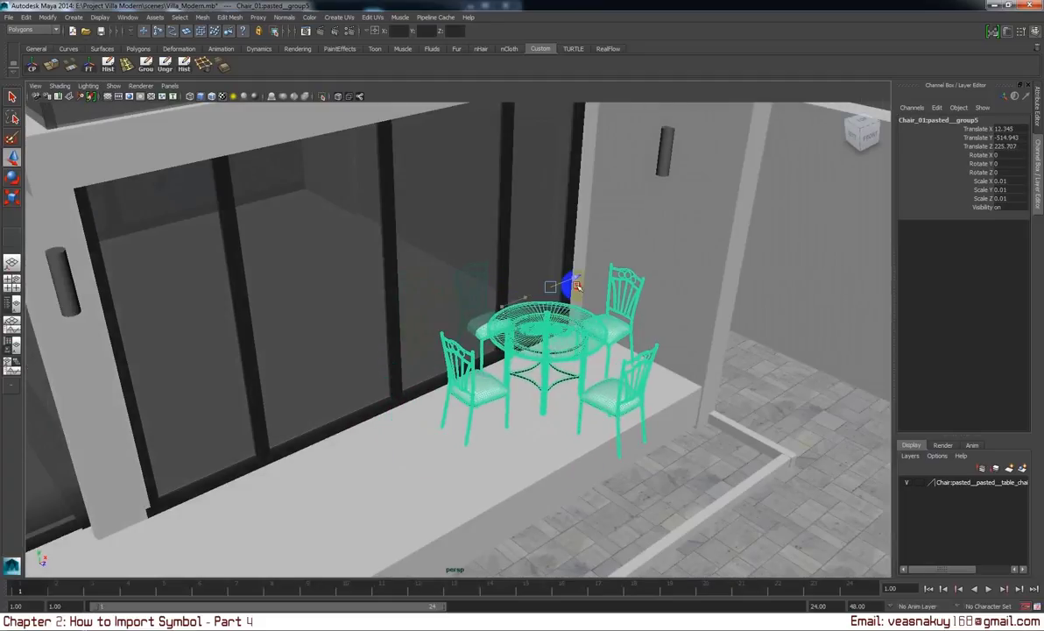
{"action": "left_click_drag", "start_coordinate": [606, 296], "coordinate": [592, 329]}
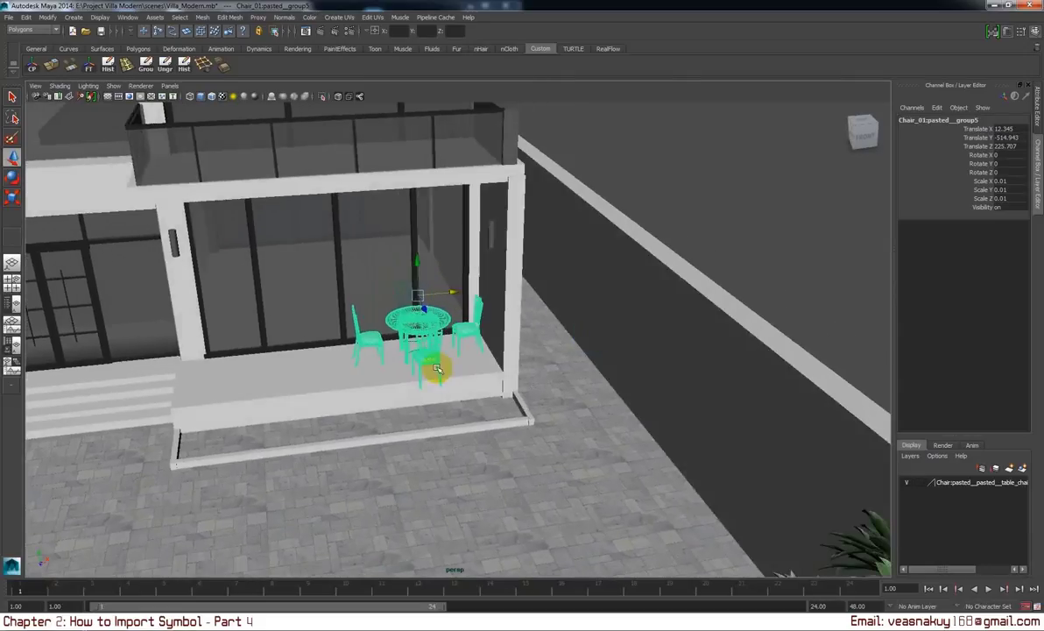
{"action": "left_click_drag", "start_coordinate": [504, 255], "coordinate": [550, 300]}
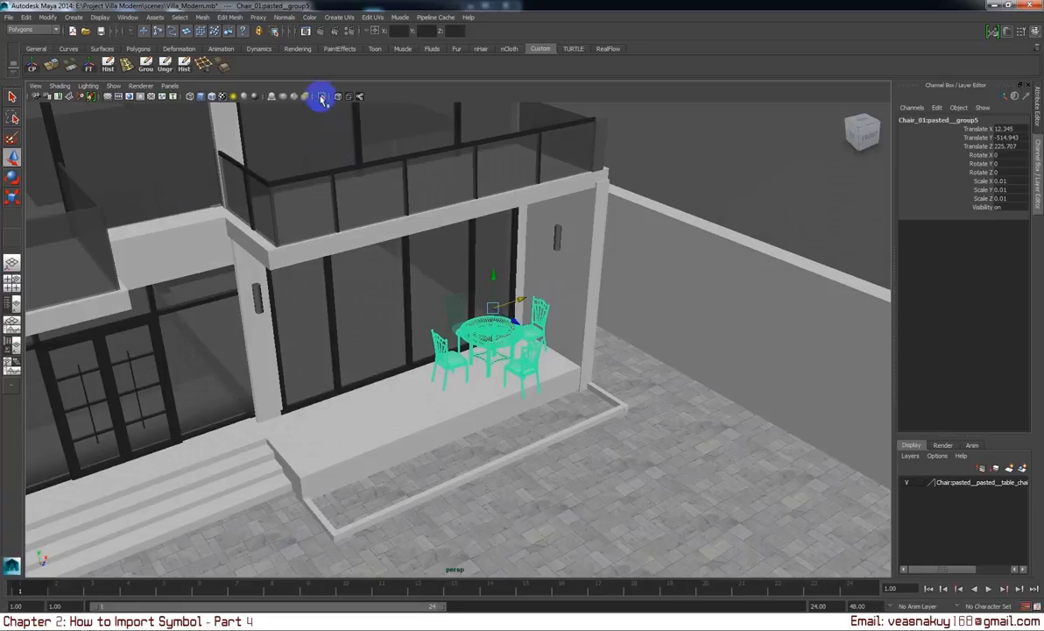
Isolate the table group and delete its left and right chairs.
{"action": "left_click", "coordinate": [323, 96]}
{"action": "left_click_drag", "start_coordinate": [473, 346], "coordinate": [559, 348]}
{"action": "left_click_drag", "start_coordinate": [559, 348], "coordinate": [602, 354]}
{"action": "left_click_drag", "start_coordinate": [602, 354], "coordinate": [403, 314]}
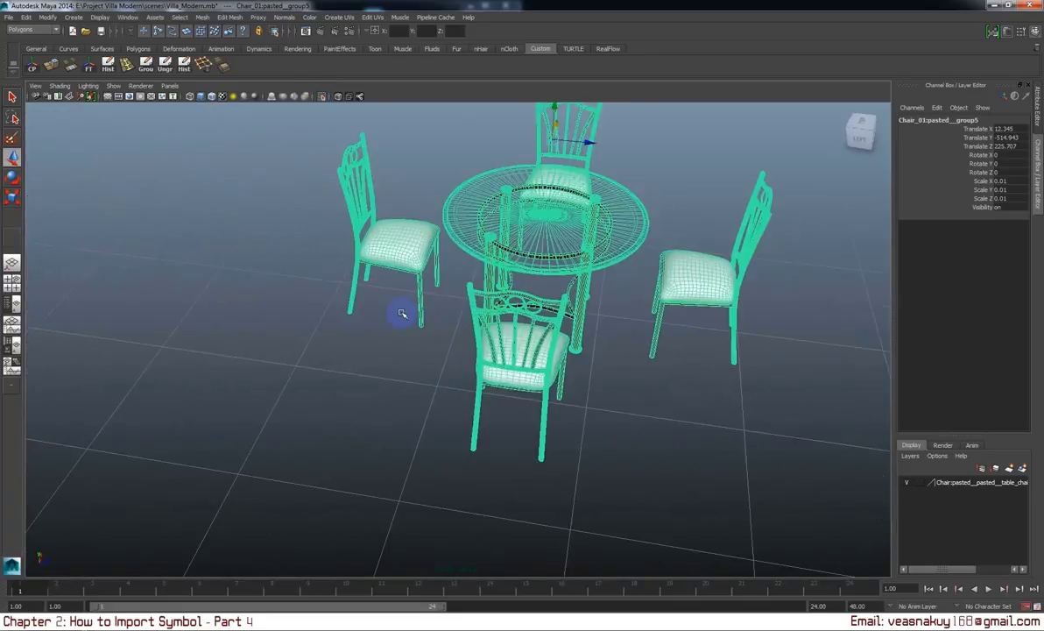
{"action": "left_click", "coordinate": [431, 317]}
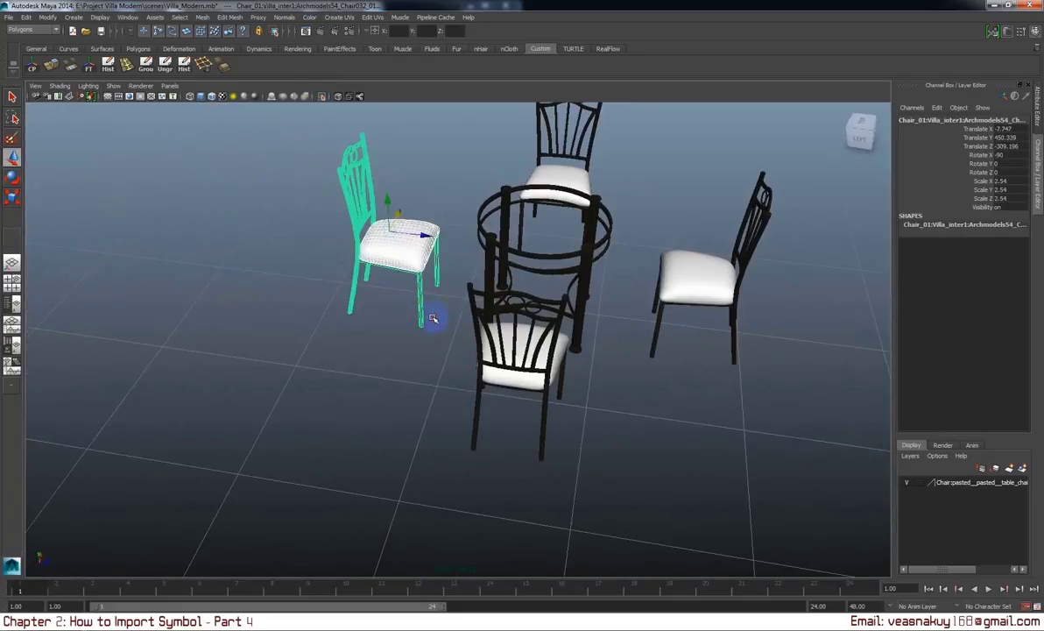
{"action": "key", "text": "Delete"}
{"action": "left_click_drag", "start_coordinate": [666, 190], "coordinate": [758, 384]}
{"action": "key", "text": "Delete"}
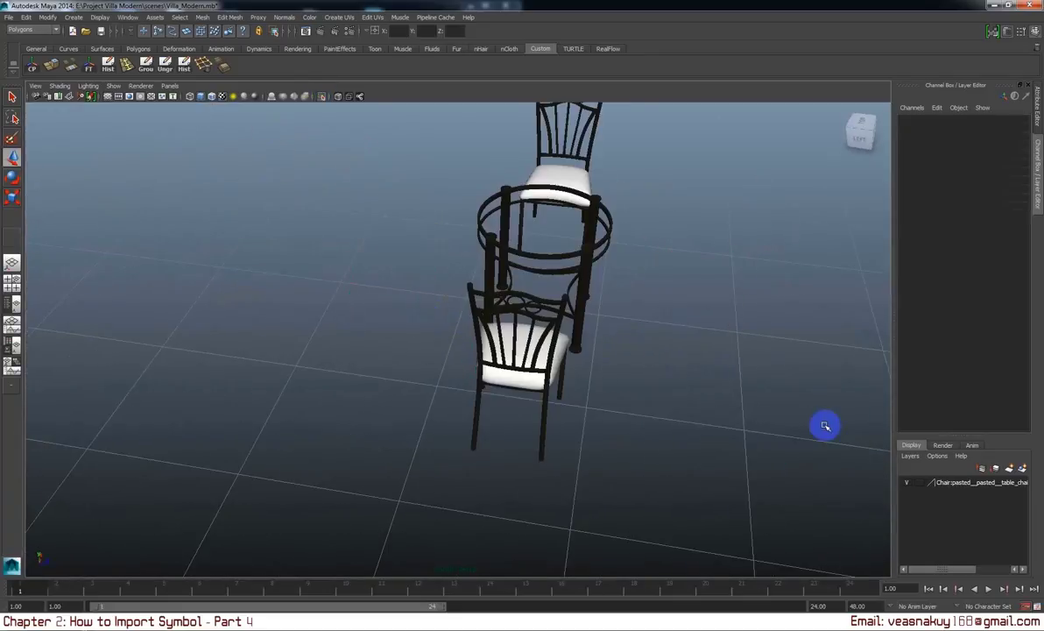
Restore the full villa view and orbit out to review the terrace and entrance.
{"action": "left_click", "coordinate": [320, 97]}
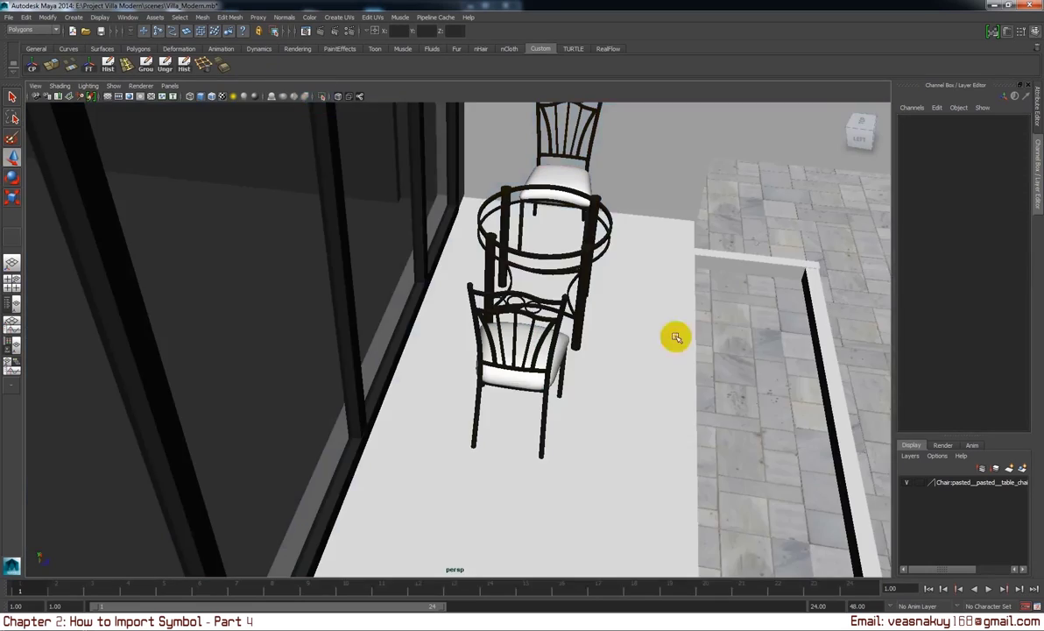
{"action": "left_click_drag", "start_coordinate": [676, 338], "coordinate": [581, 419]}
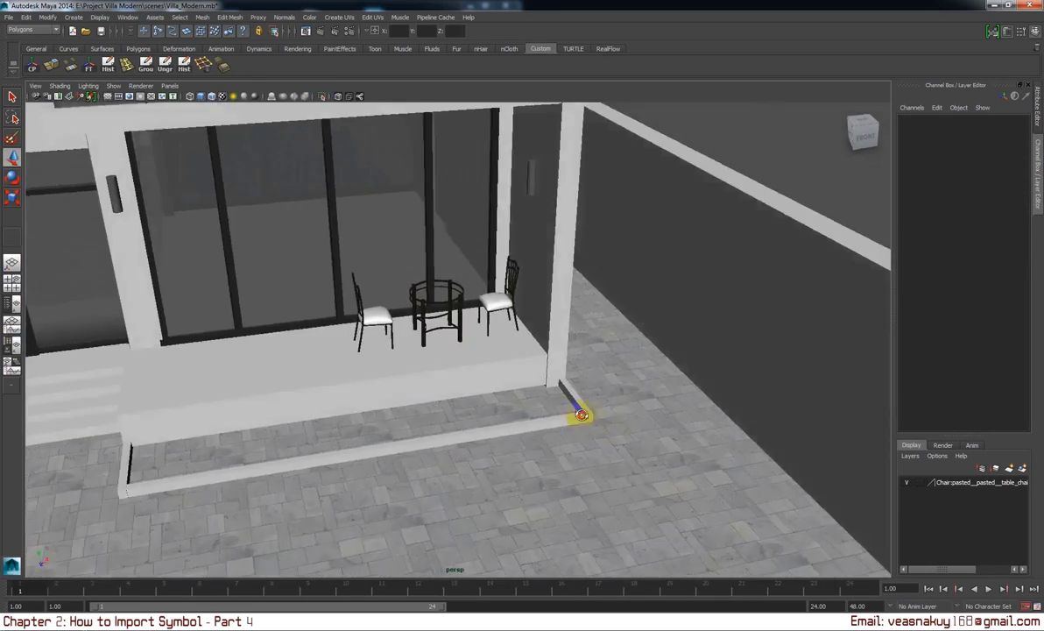
{"action": "left_click_drag", "start_coordinate": [581, 419], "coordinate": [646, 420]}
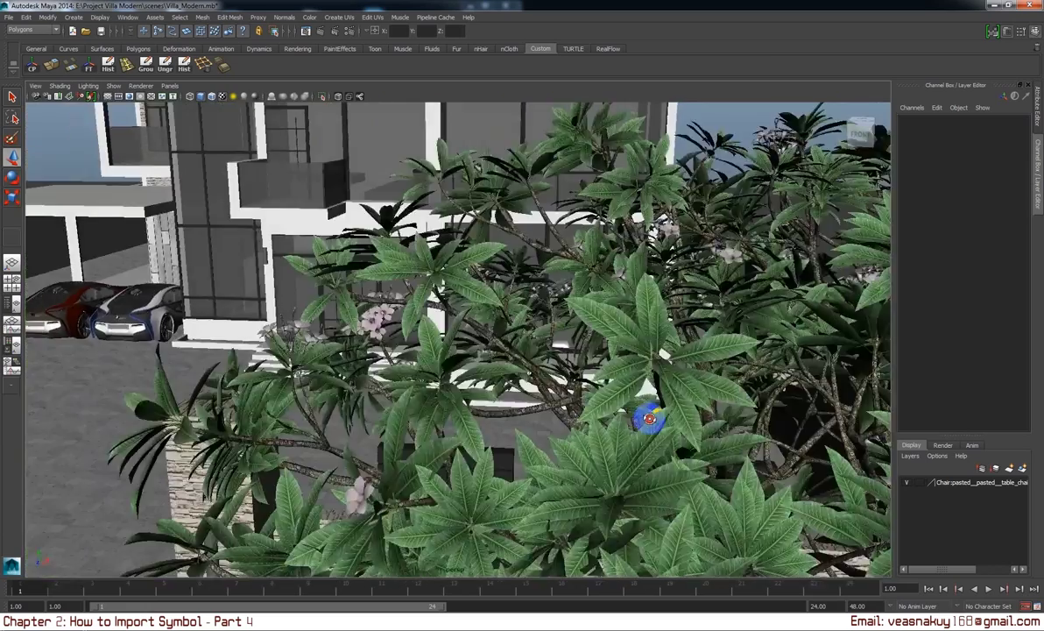
{"action": "left_click_drag", "start_coordinate": [646, 419], "coordinate": [683, 431]}
{"action": "left_click_drag", "start_coordinate": [682, 431], "coordinate": [571, 414]}
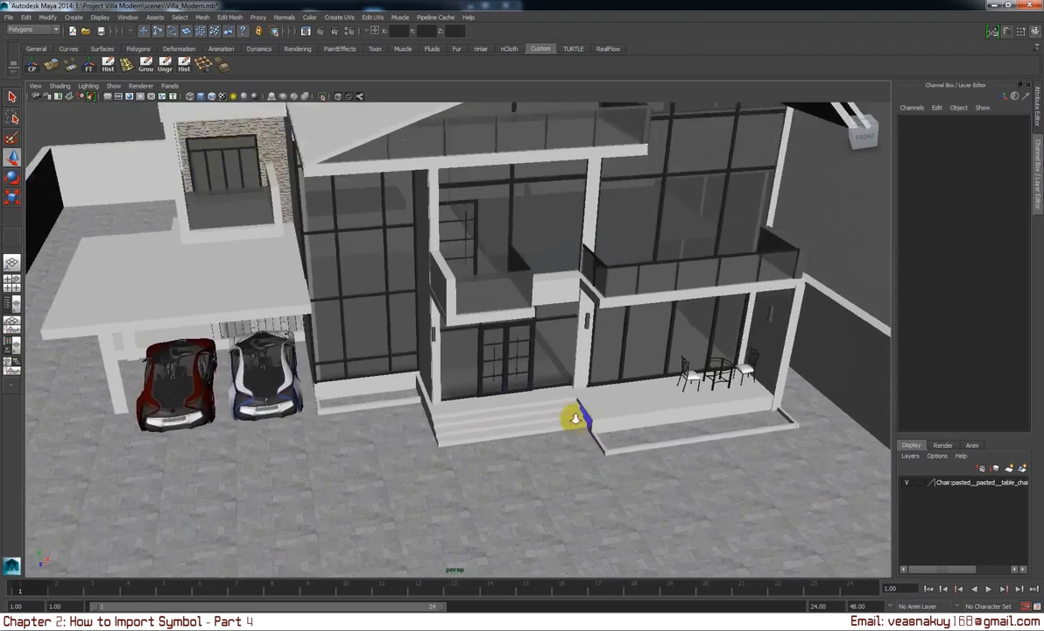
Select the courtyard pool tree's group, delete it, then undo the accidental removal of all trees.
{"action": "left_click_drag", "start_coordinate": [571, 414], "coordinate": [774, 407]}
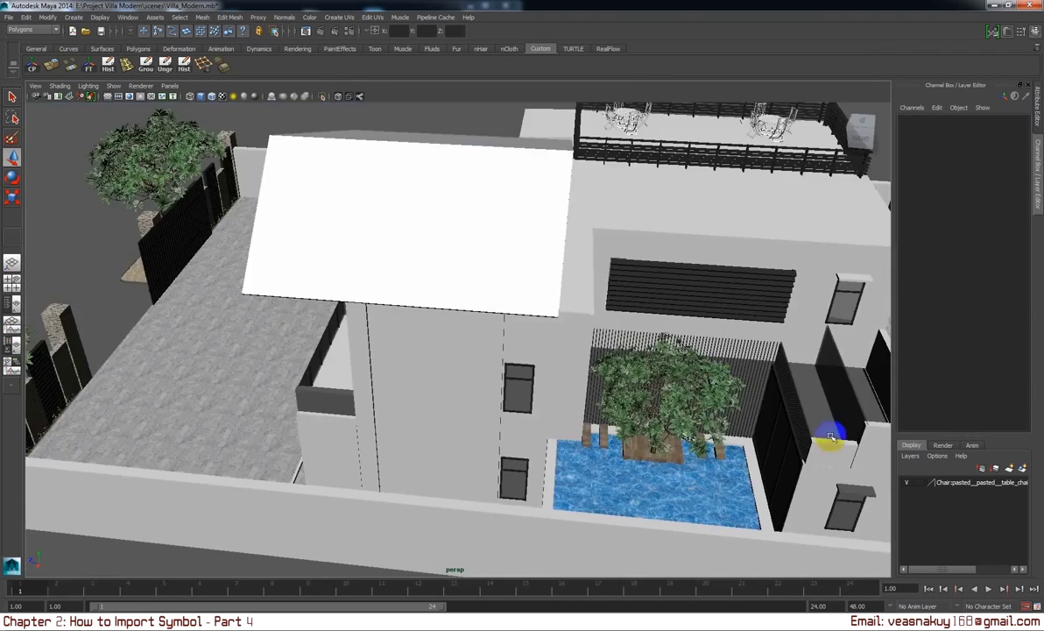
{"action": "left_click_drag", "start_coordinate": [774, 407], "coordinate": [750, 450]}
{"action": "left_click_drag", "start_coordinate": [751, 450], "coordinate": [478, 375]}
{"action": "left_click_drag", "start_coordinate": [477, 374], "coordinate": [502, 355]}
{"action": "left_click", "coordinate": [502, 355]}
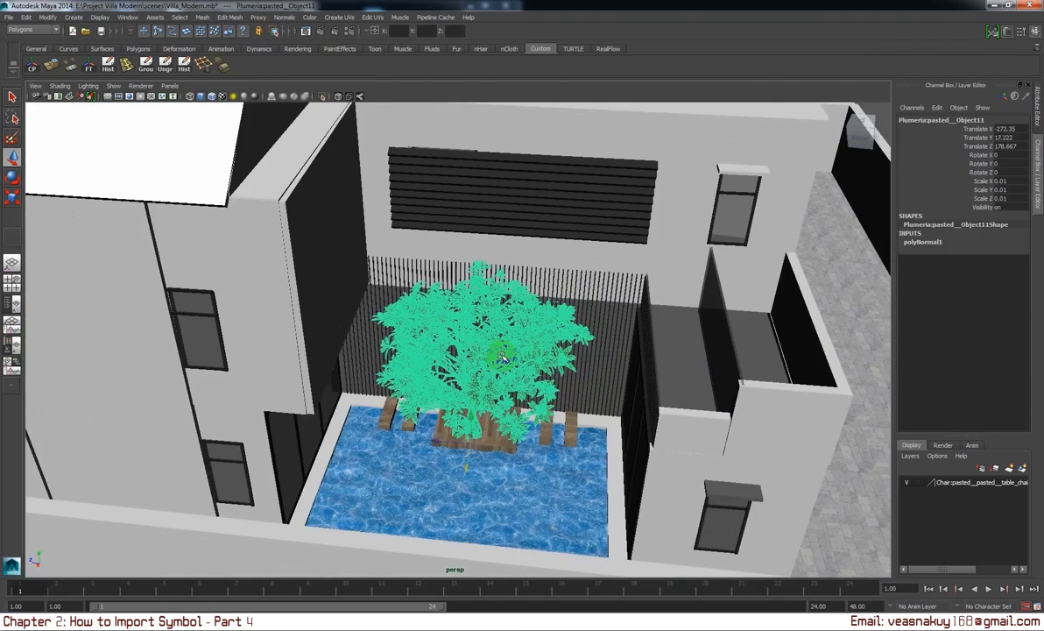
{"action": "key", "text": "Up"}
{"action": "key", "text": "Delete"}
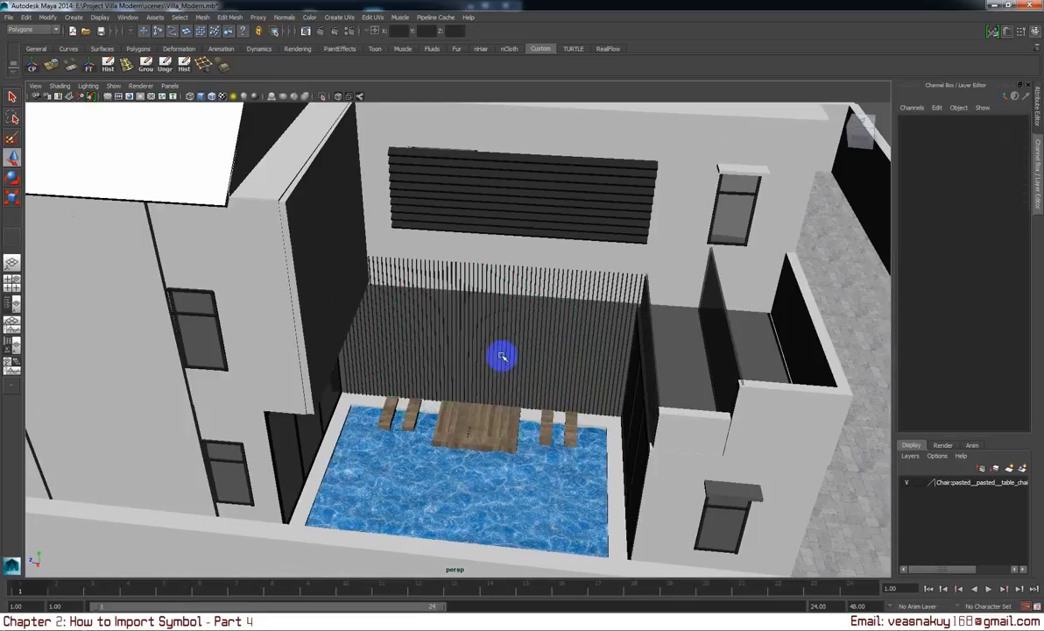
{"action": "scroll", "scroll_direction": "down", "scroll_amount": 3}
{"action": "scroll", "scroll_direction": "down", "scroll_amount": 3}
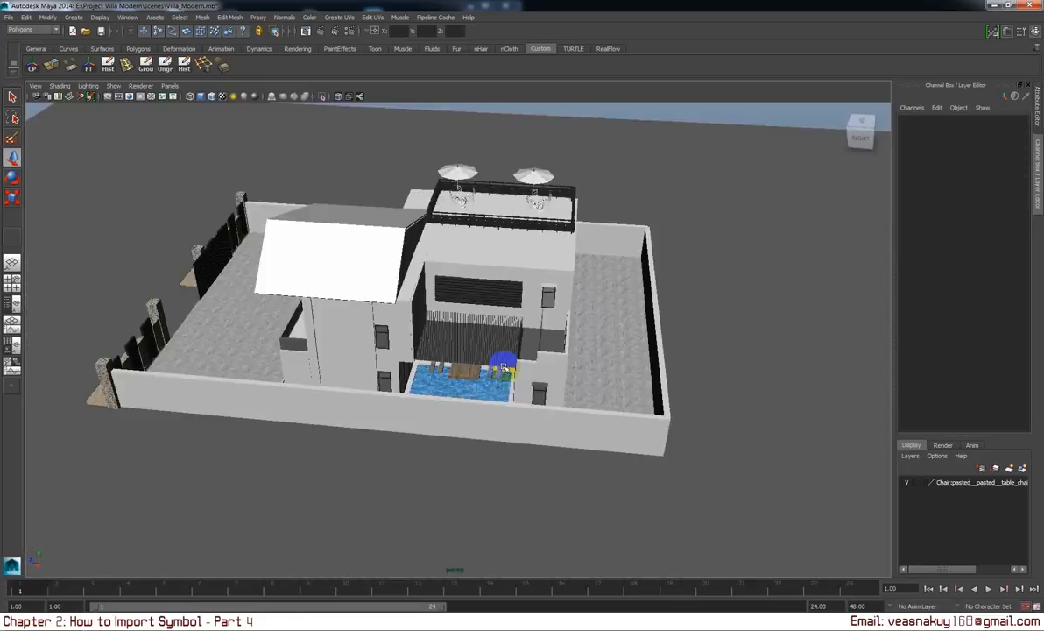
{"action": "key", "text": "ctrl+z"}
{"action": "scroll", "scroll_direction": "up", "scroll_amount": 3}
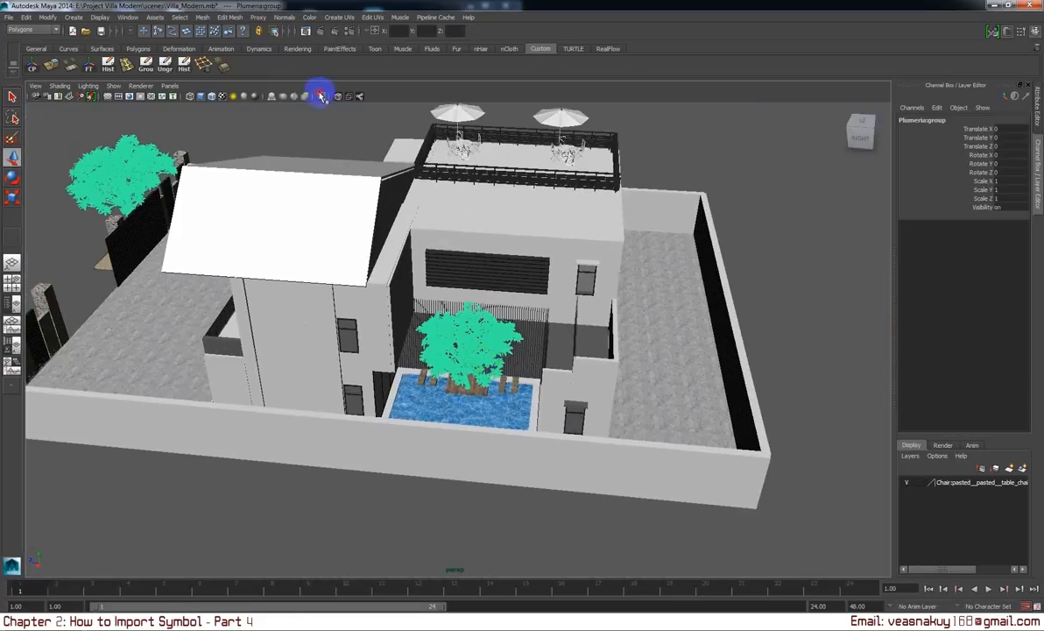
Isolate the trees, delete only the courtyard tree mesh, and restore the full villa view.
{"action": "left_click", "coordinate": [321, 97]}
{"action": "key", "text": "Down"}
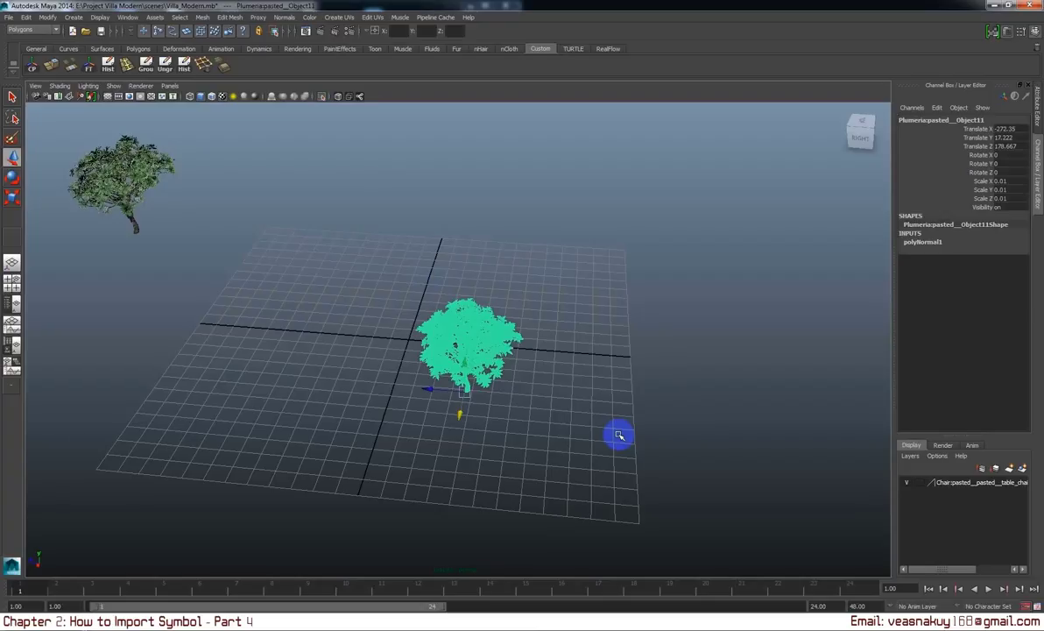
{"action": "key", "text": "Delete"}
{"action": "left_click", "coordinate": [322, 96]}
{"action": "scroll", "scroll_direction": "down", "scroll_amount": 3}
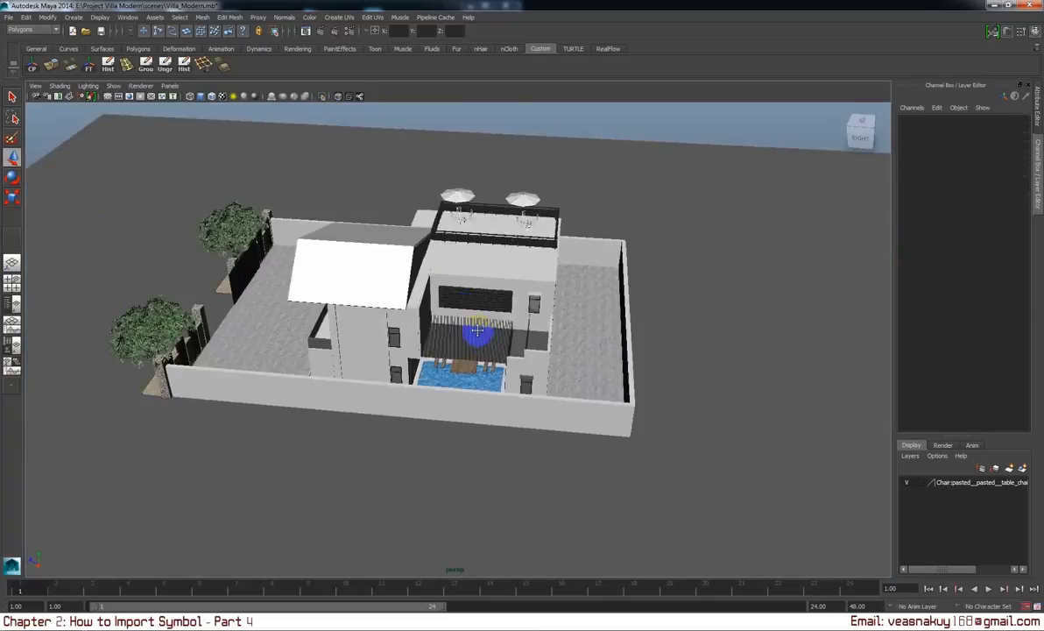
{"action": "left_click_drag", "start_coordinate": [477, 331], "coordinate": [482, 338]}
{"action": "left_click_drag", "start_coordinate": [479, 324], "coordinate": [613, 349]}
{"action": "scroll", "scroll_direction": "up", "scroll_amount": 3}
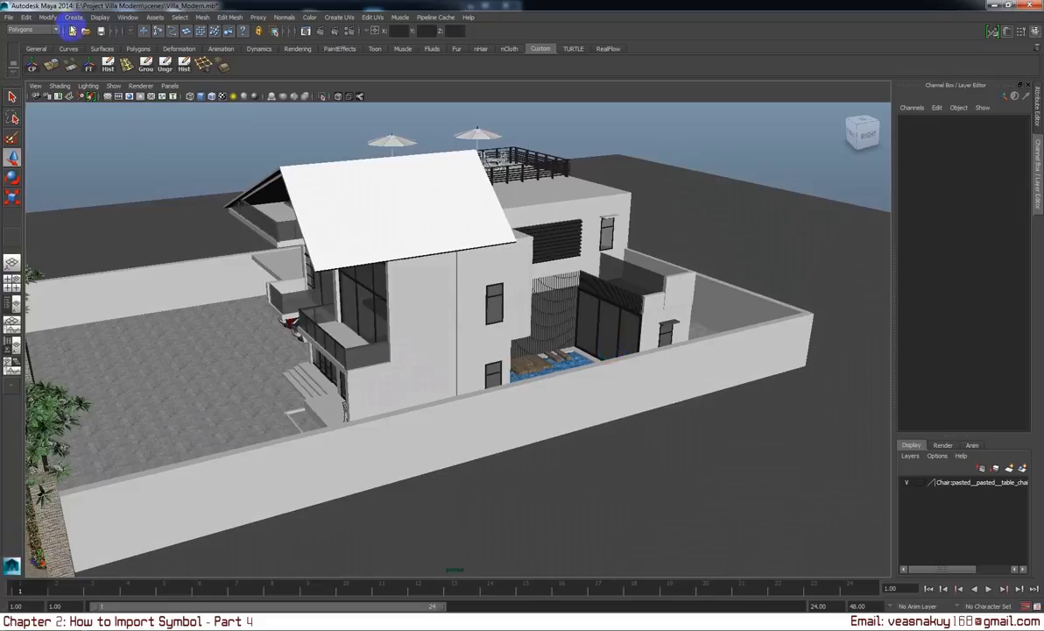
Import Tree.mb from the scenes folder through File > Import.
{"action": "left_click", "coordinate": [9, 16]}
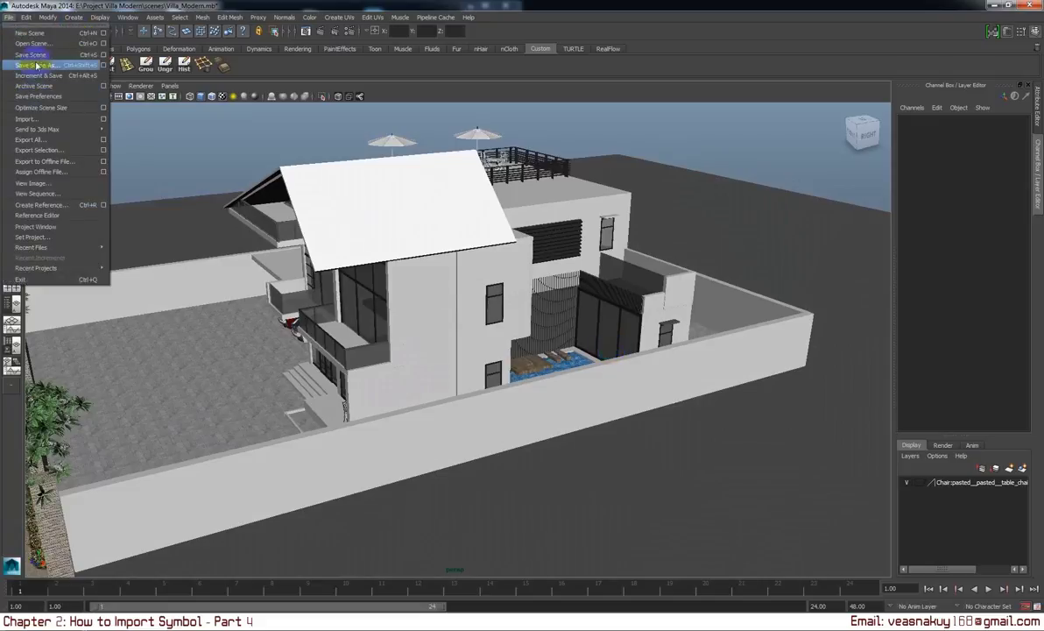
{"action": "left_click", "coordinate": [55, 119]}
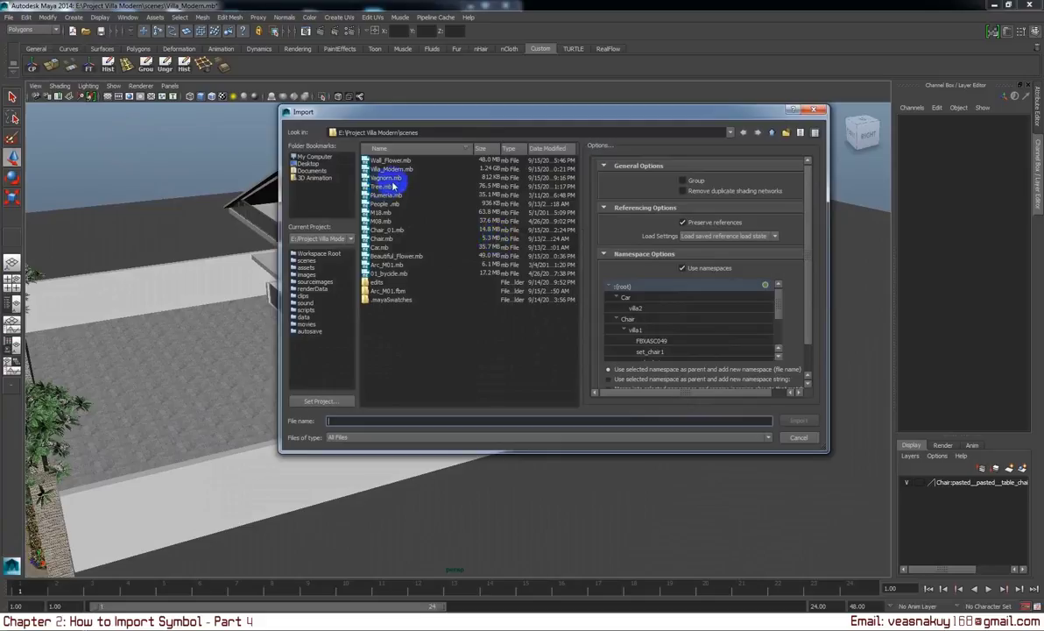
{"action": "left_click", "coordinate": [394, 169]}
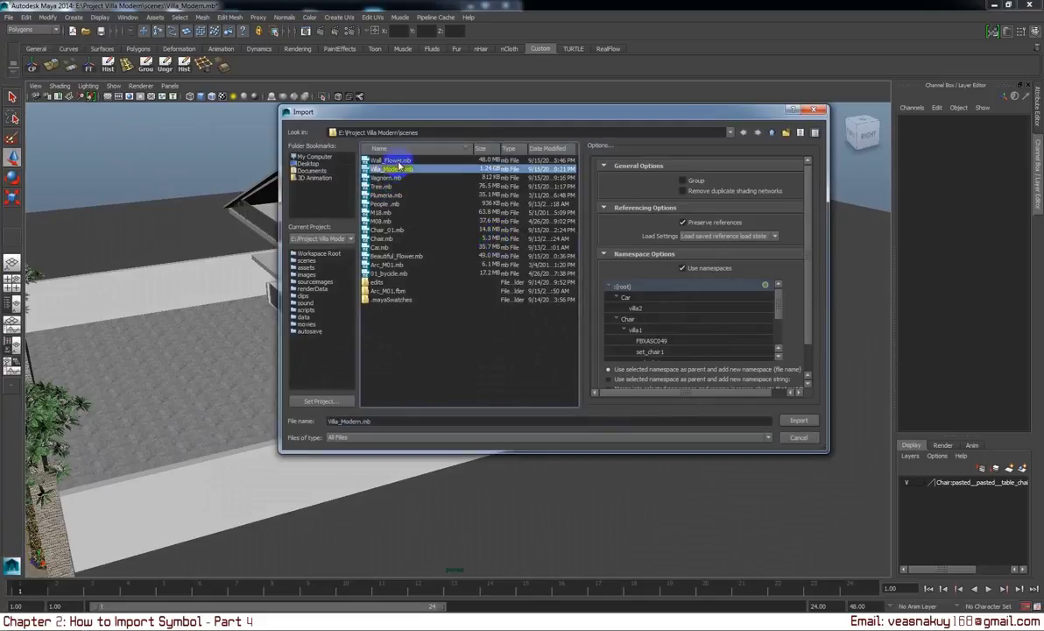
{"action": "left_click_drag", "start_coordinate": [399, 164], "coordinate": [402, 239]}
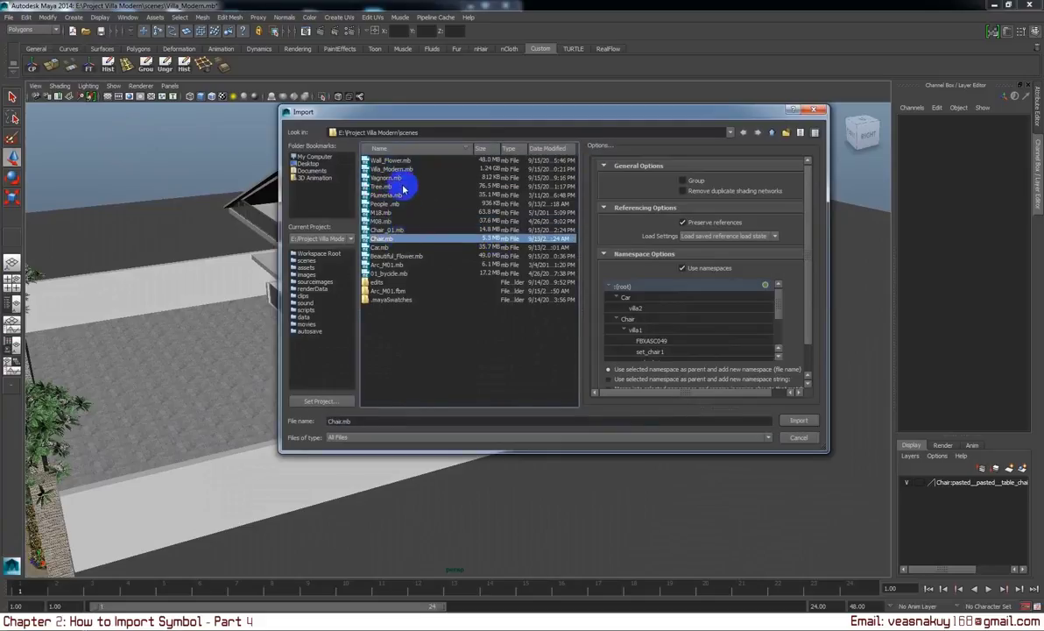
{"action": "double_click", "coordinate": [392, 170]}
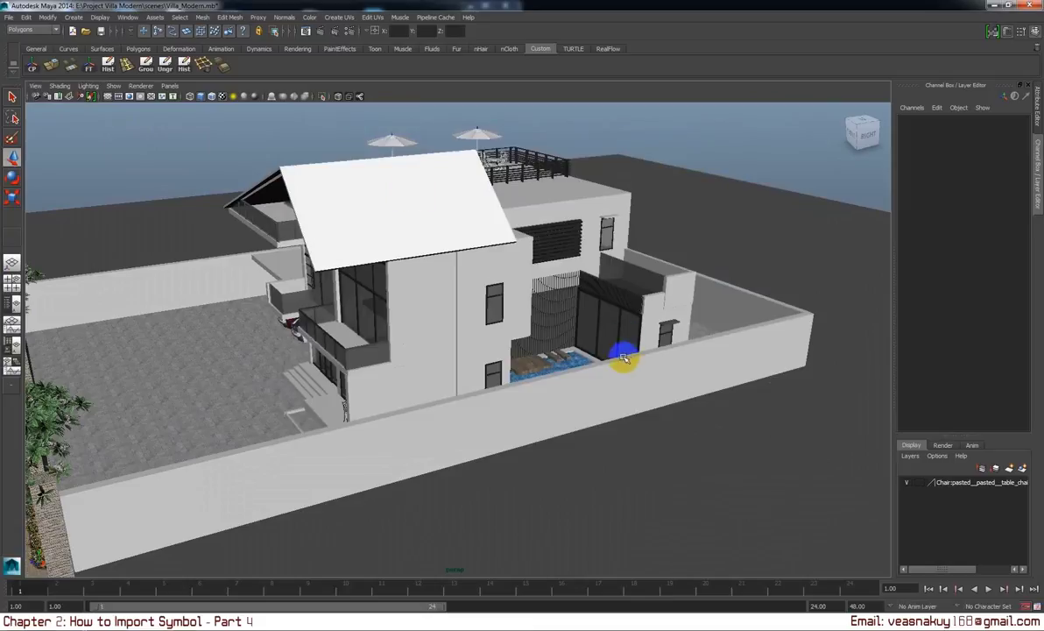
Select the tree's parent Group97, set Scale X, Y and Z to 0.01, and frame it.
{"action": "scroll", "scroll_direction": "down", "scroll_amount": 3}
{"action": "scroll", "scroll_direction": "down", "scroll_amount": 3}
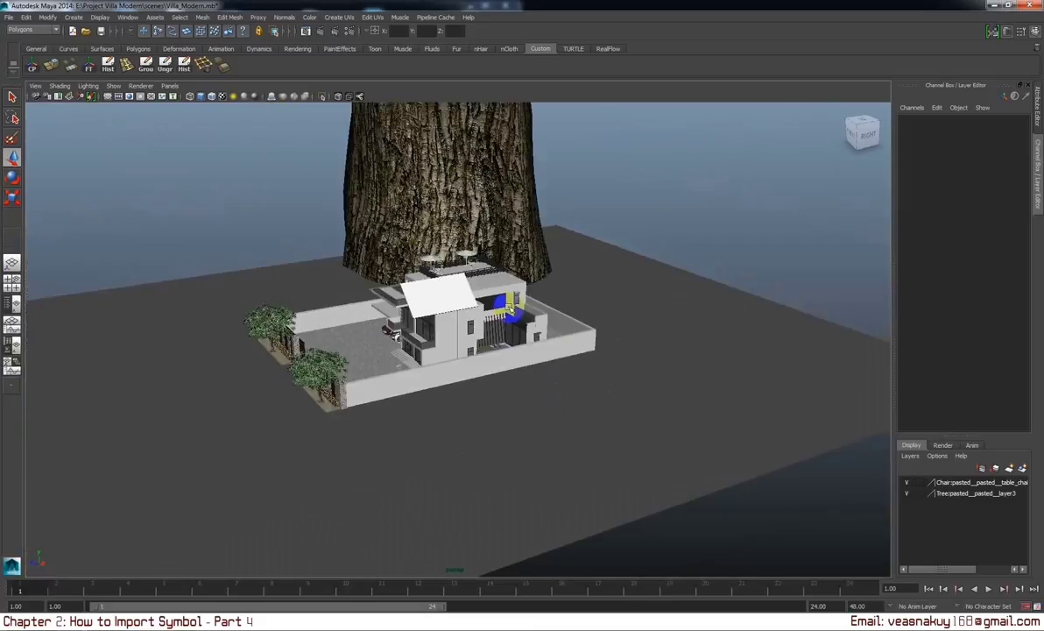
{"action": "left_click", "coordinate": [462, 198]}
{"action": "key", "text": "Up"}
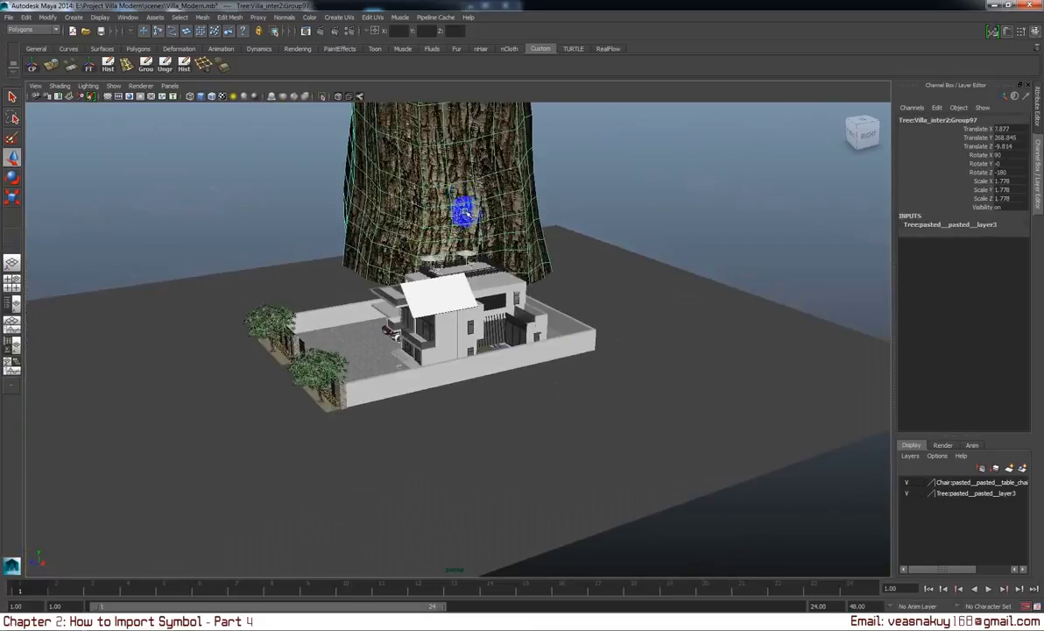
{"action": "scroll", "scroll_direction": "down", "scroll_amount": 3}
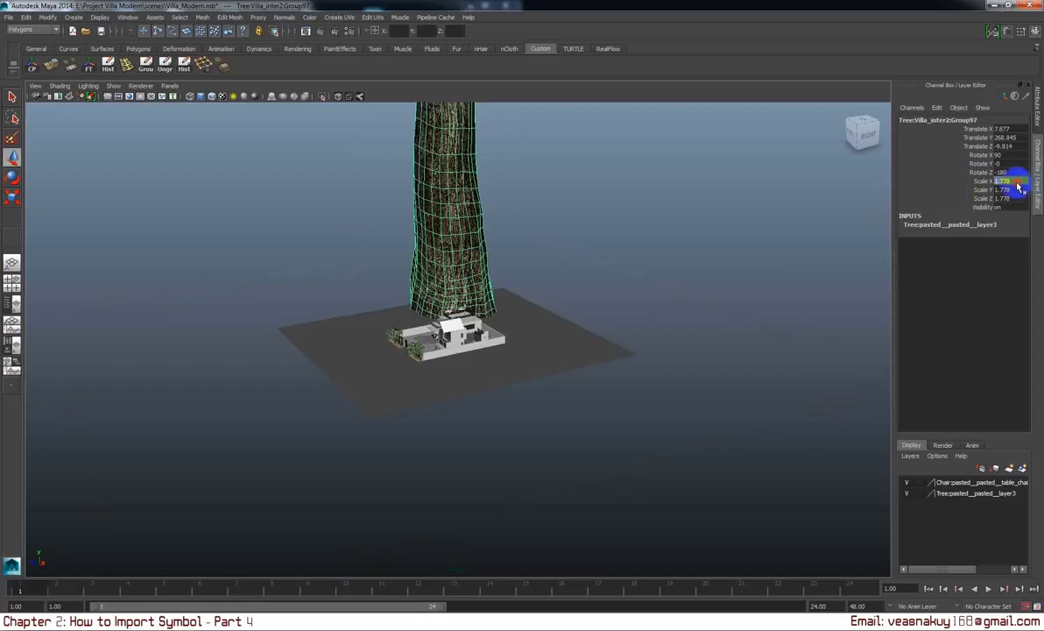
{"action": "left_click_drag", "start_coordinate": [1018, 186], "coordinate": [1015, 198]}
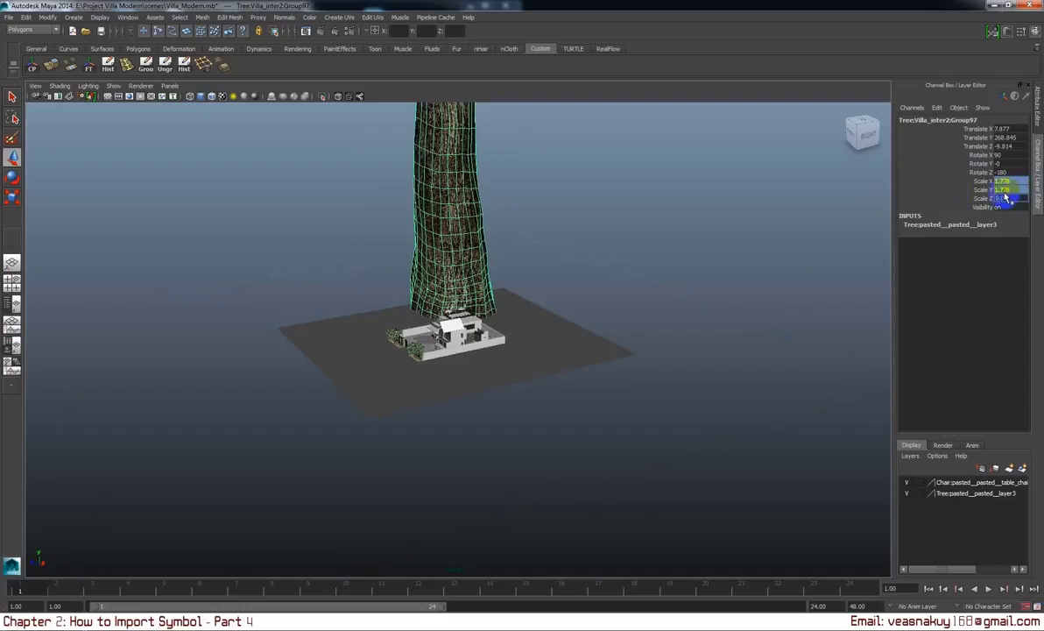
{"action": "type", "text": "0.01"}
{"action": "key", "text": "Return"}
{"action": "scroll", "scroll_direction": "down", "scroll_amount": 3}
{"action": "scroll", "scroll_direction": "down", "scroll_amount": 3}
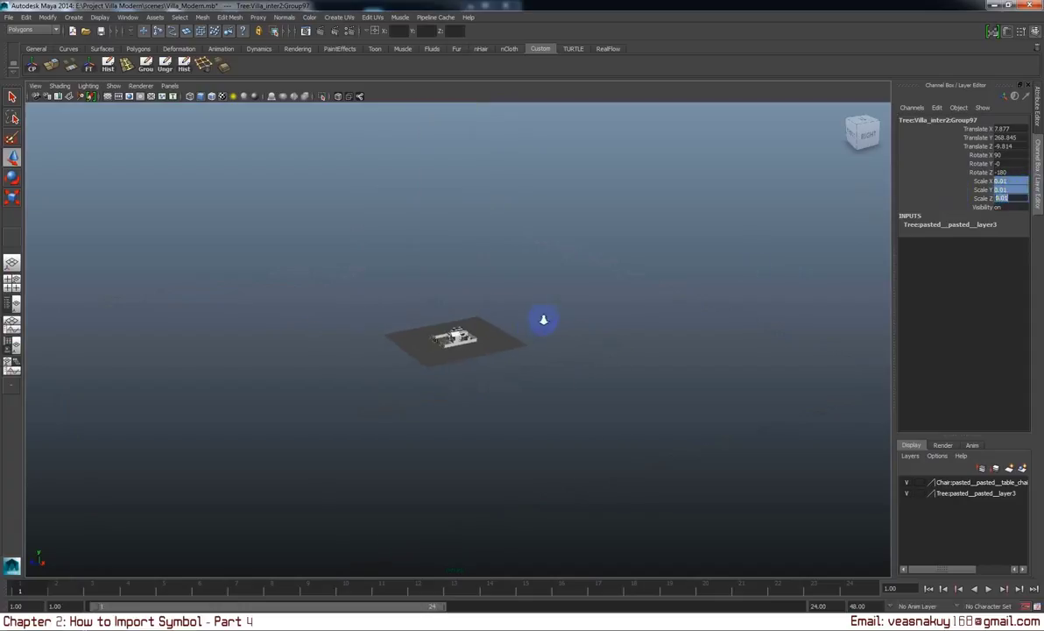
{"action": "scroll", "scroll_direction": "down", "scroll_amount": 3}
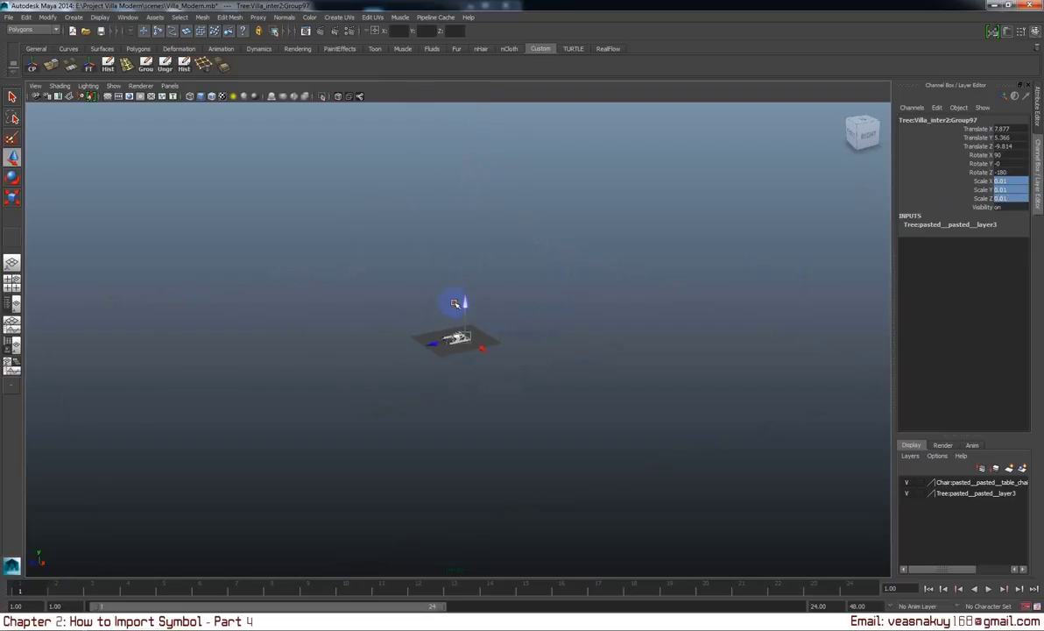
{"action": "key", "text": "f"}
{"action": "scroll", "scroll_direction": "down", "scroll_amount": 3}
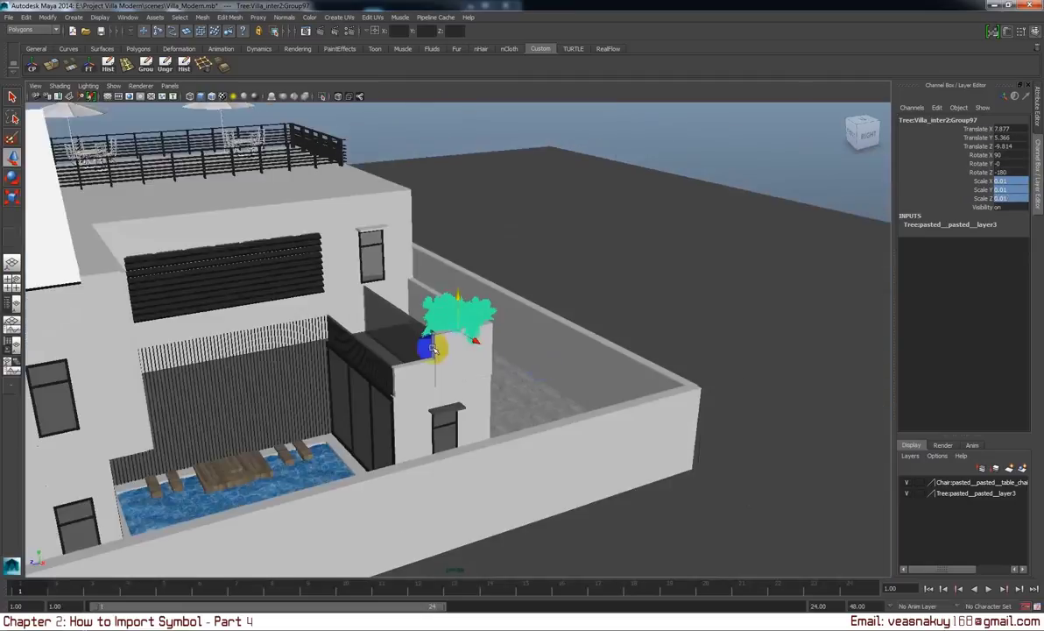
Move the tree in front of the villa facade and set its scale to 0.1.
{"action": "left_click_drag", "start_coordinate": [427, 333], "coordinate": [190, 401]}
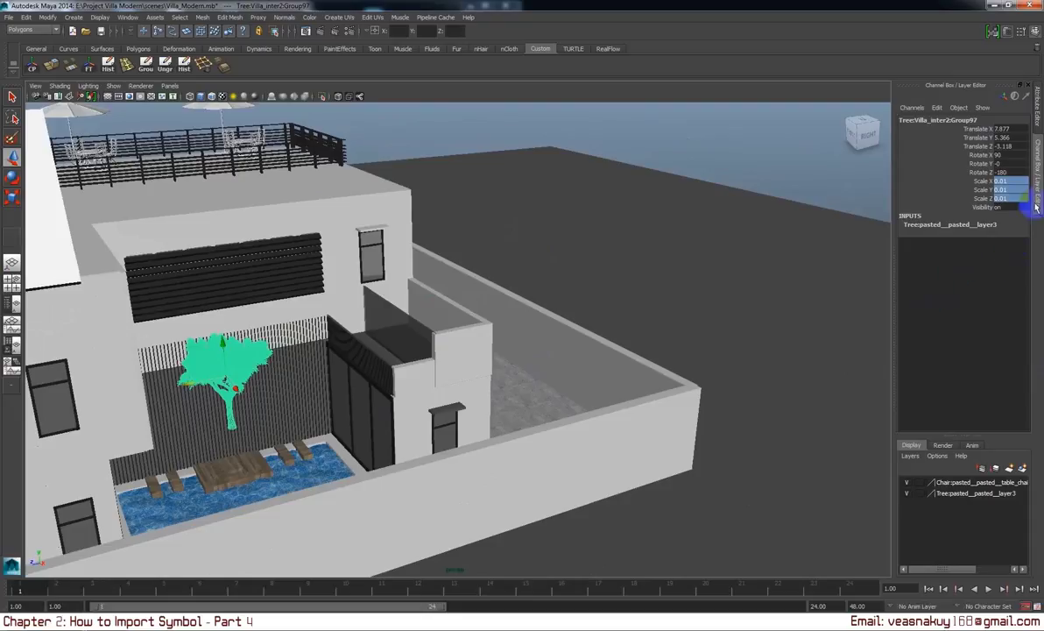
{"action": "left_click_drag", "start_coordinate": [1019, 186], "coordinate": [1019, 198]}
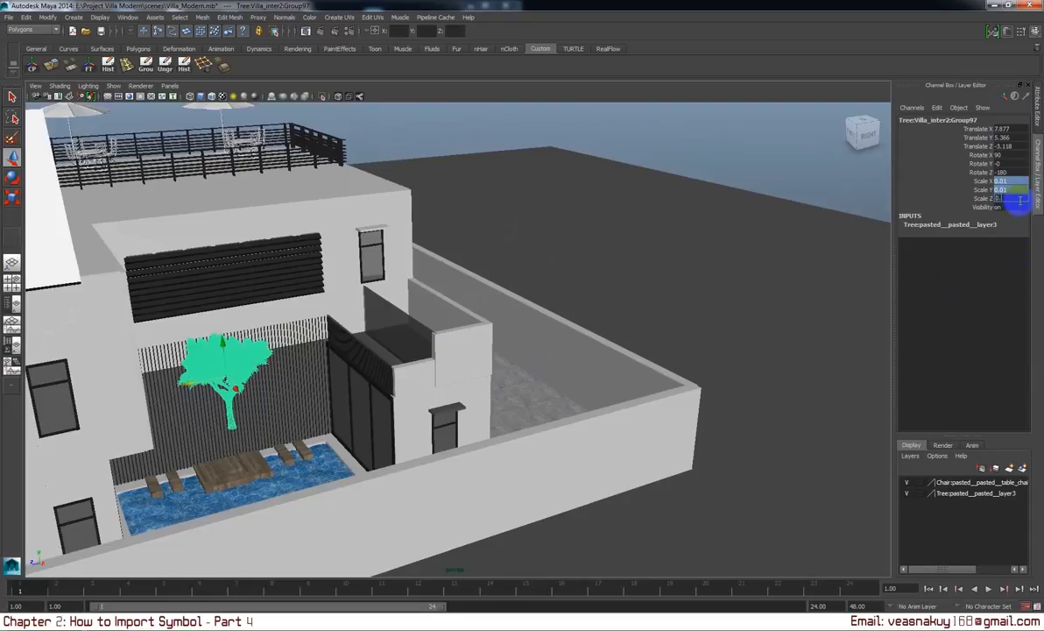
{"action": "key", "text": "Return"}
{"action": "left_click_drag", "start_coordinate": [552, 430], "coordinate": [410, 349]}
Scale the tree uniformly down through 0.042 and 0.028 to 0.015.
{"action": "key", "text": "r"}
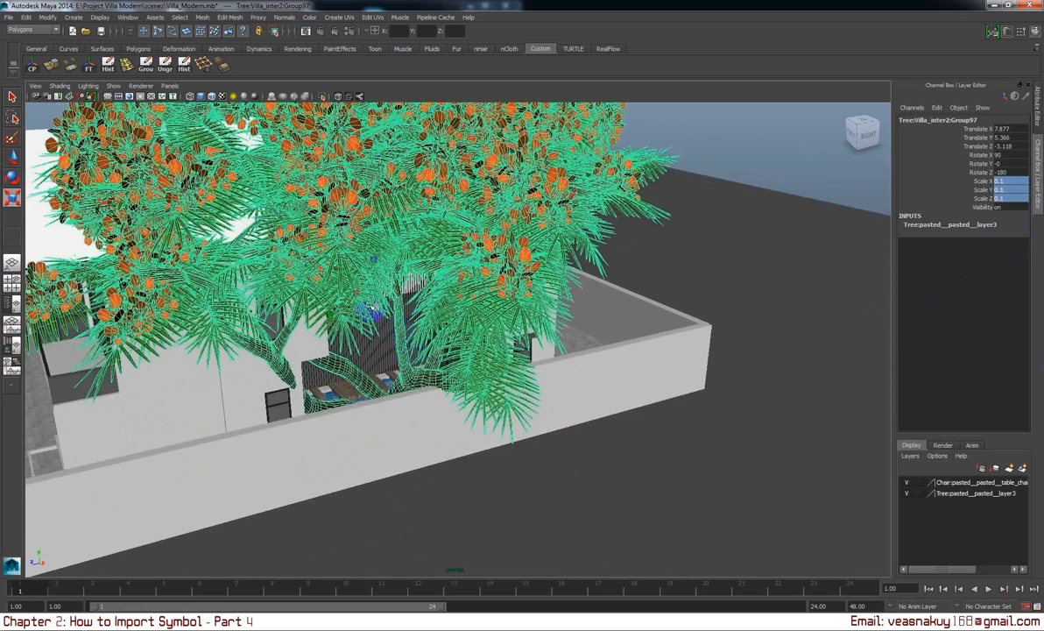
{"action": "left_click_drag", "start_coordinate": [373, 313], "coordinate": [438, 385]}
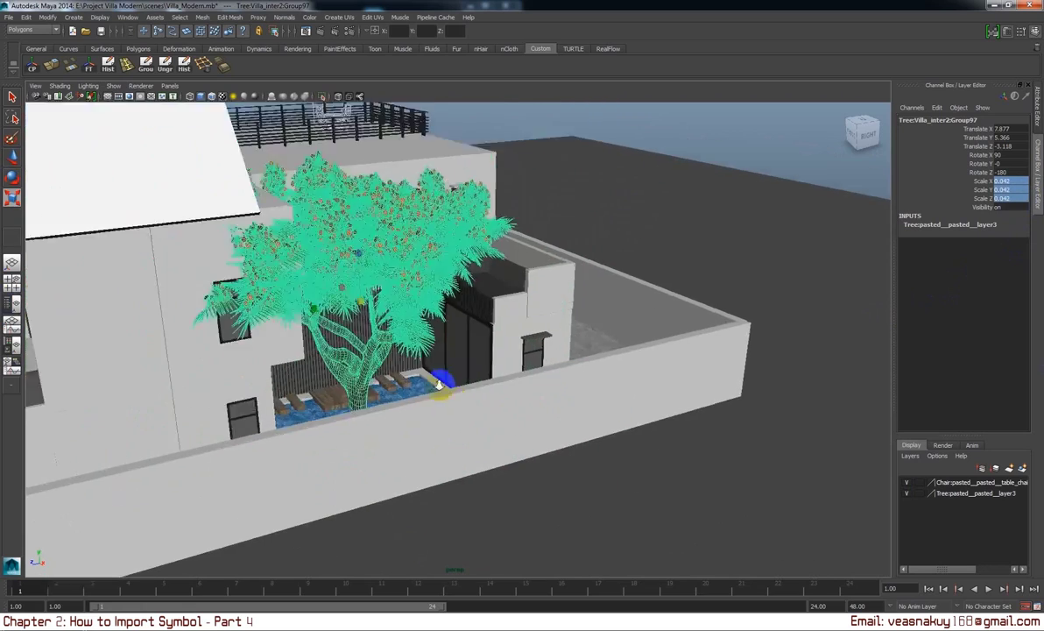
{"action": "left_click_drag", "start_coordinate": [440, 384], "coordinate": [440, 215]}
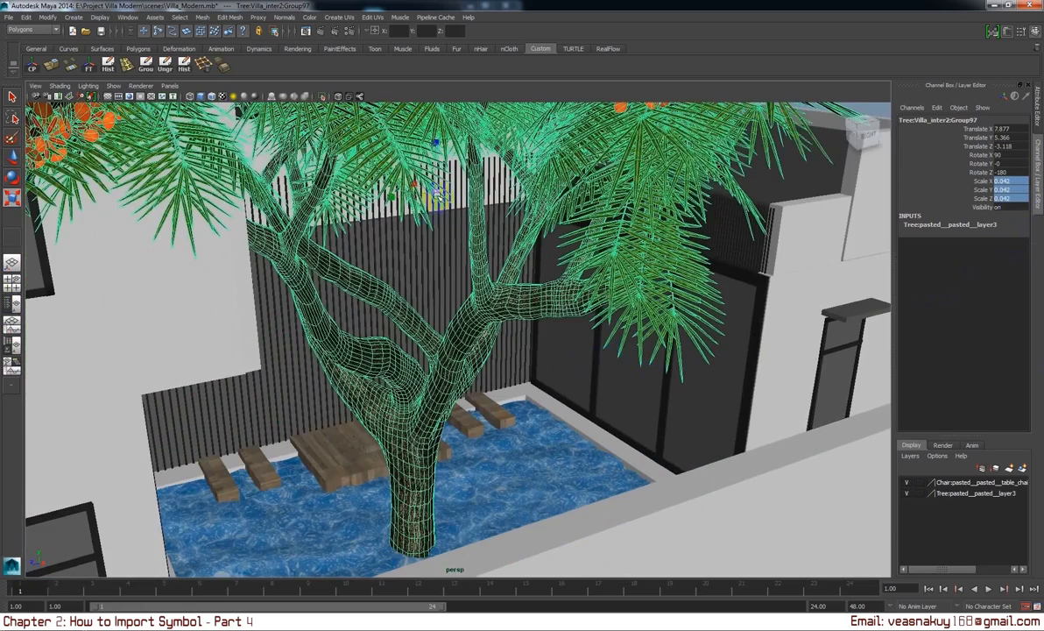
{"action": "left_click_drag", "start_coordinate": [409, 182], "coordinate": [417, 324]}
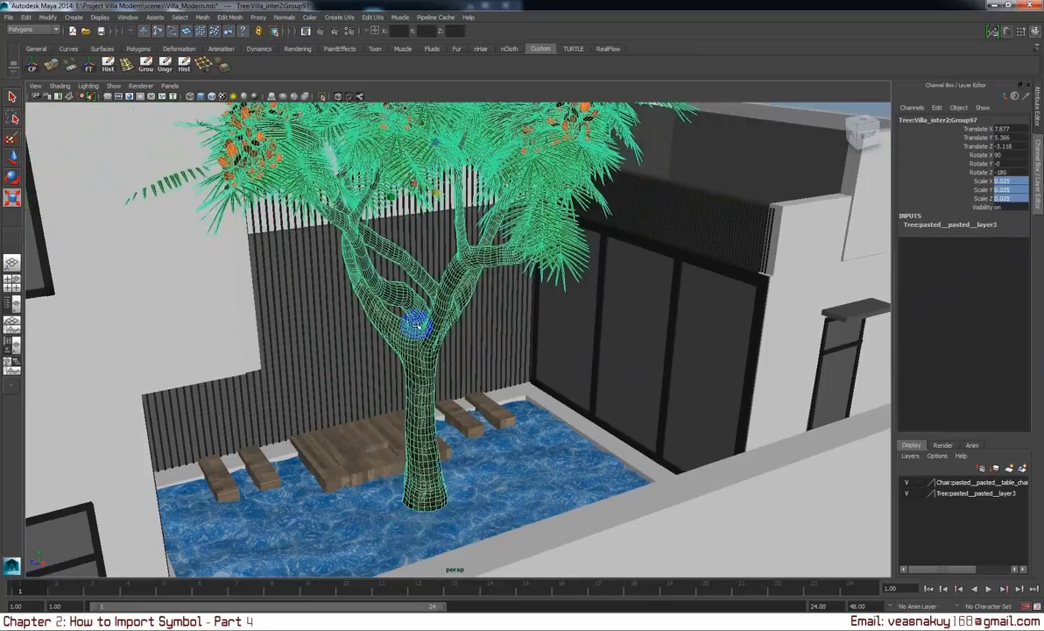
{"action": "left_click_drag", "start_coordinate": [433, 191], "coordinate": [221, 180]}
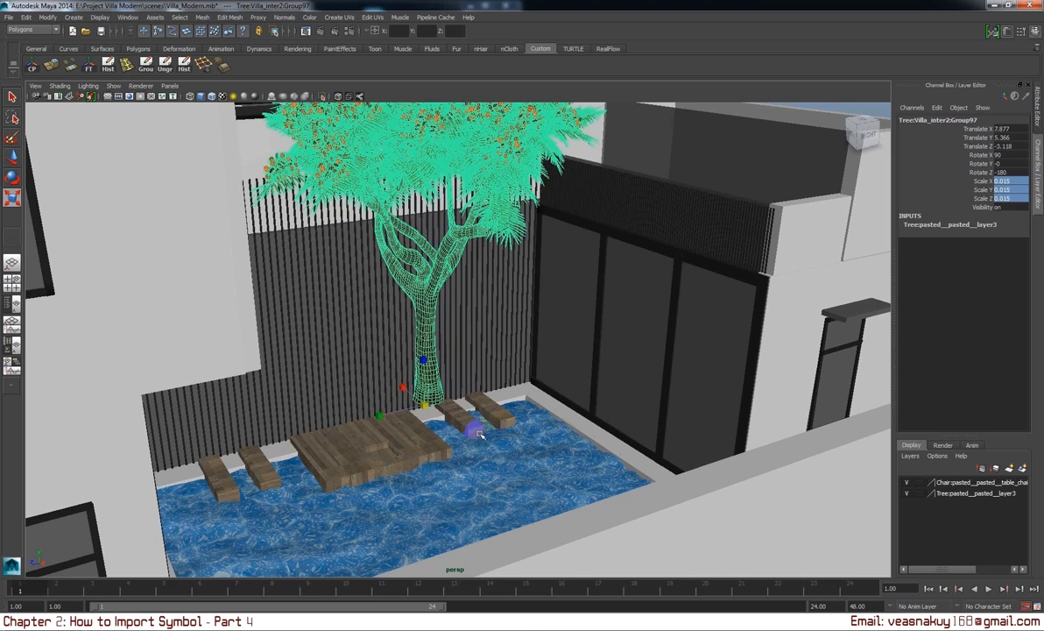
Move the tree down and across so its trunk sits in the wooden deck.
{"action": "left_click_drag", "start_coordinate": [396, 415], "coordinate": [497, 343]}
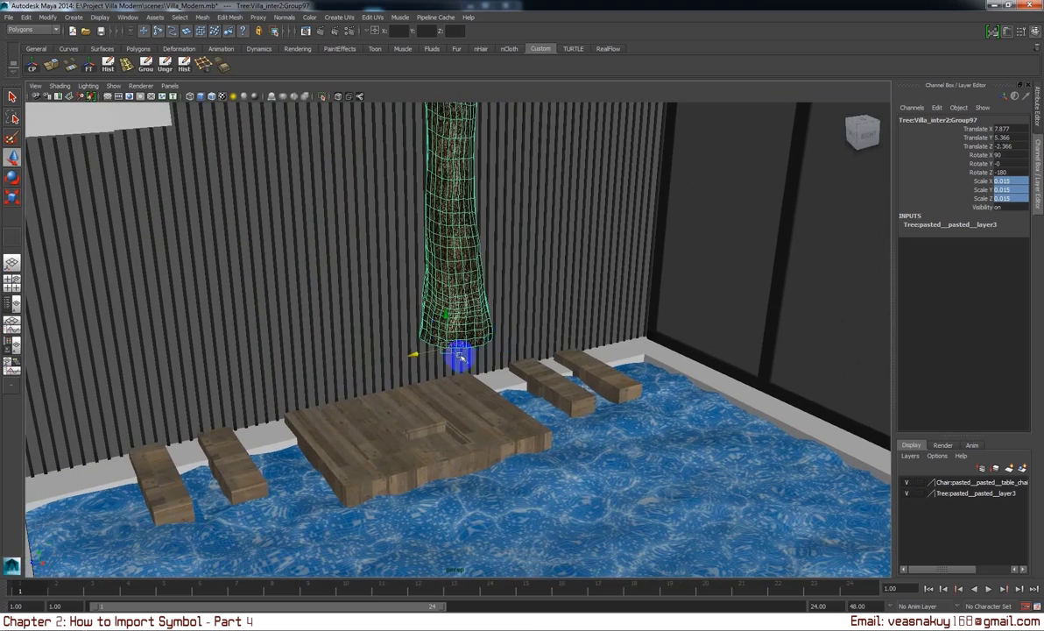
{"action": "left_click_drag", "start_coordinate": [444, 315], "coordinate": [380, 361]}
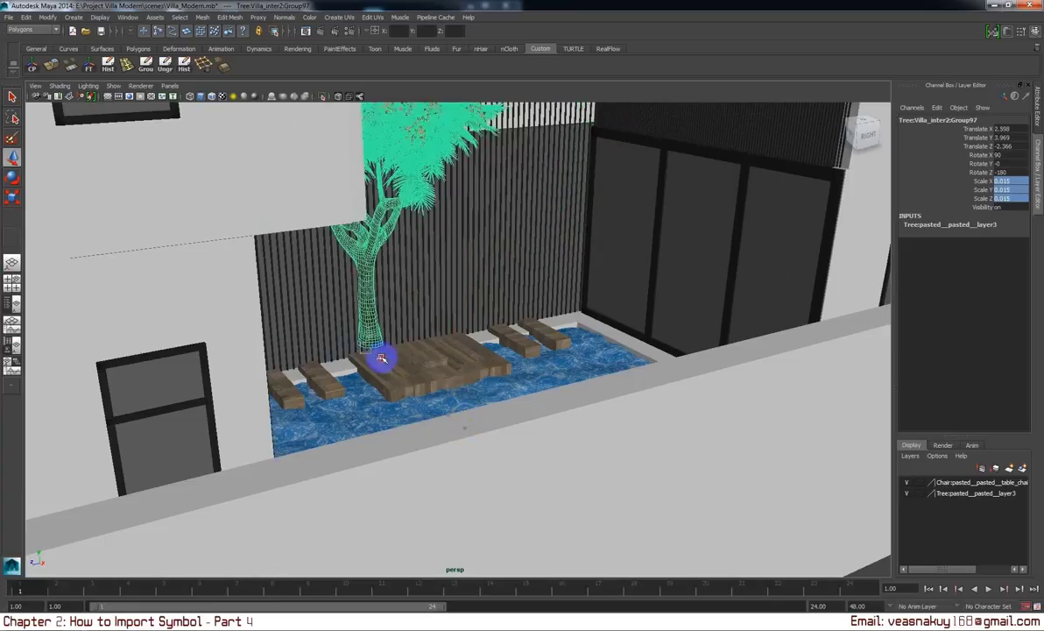
{"action": "left_click_drag", "start_coordinate": [380, 361], "coordinate": [467, 374]}
{"action": "left_click_drag", "start_coordinate": [264, 326], "coordinate": [276, 426]}
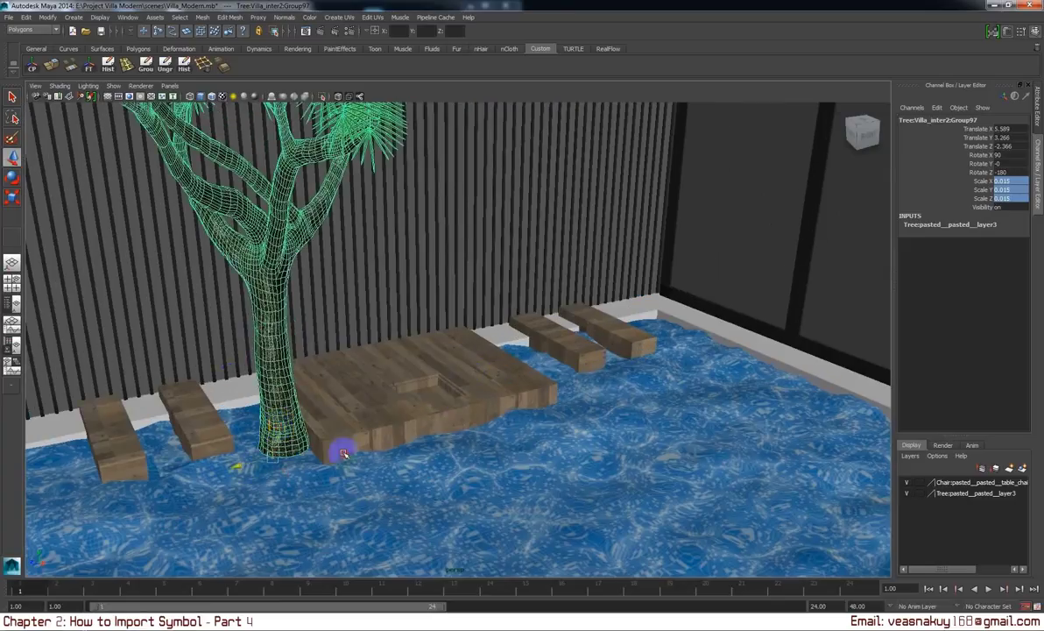
{"action": "left_click_drag", "start_coordinate": [342, 453], "coordinate": [430, 378]}
{"action": "left_click_drag", "start_coordinate": [410, 337], "coordinate": [429, 388]}
Check the deck from several angles and nudge the tree sideways into place.
{"action": "scroll", "scroll_direction": "down", "scroll_amount": 3}
{"action": "scroll", "scroll_direction": "up", "scroll_amount": 3}
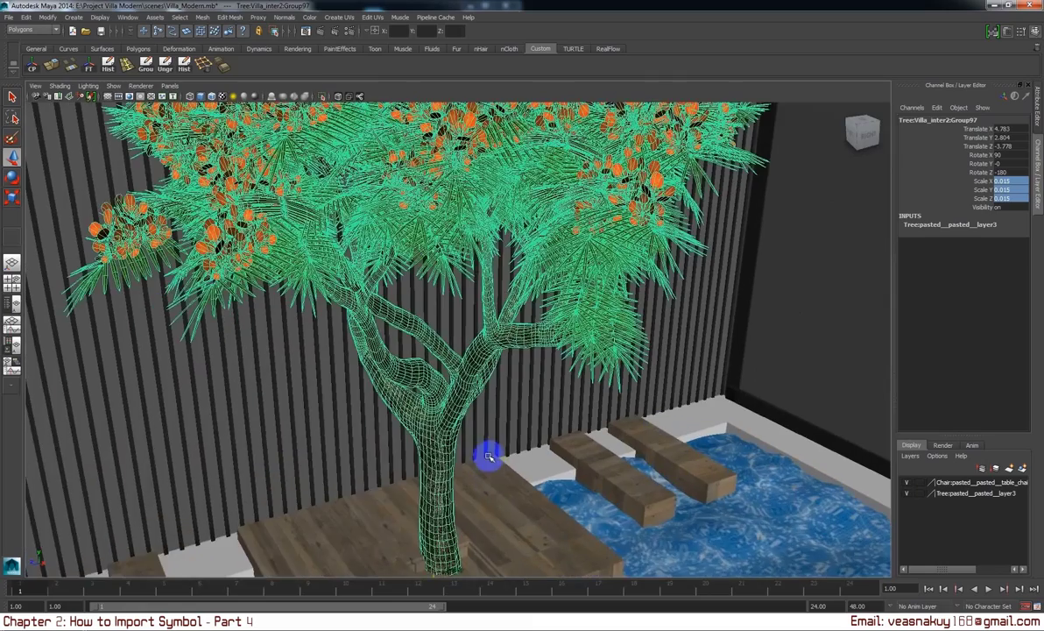
{"action": "scroll", "scroll_direction": "down", "scroll_amount": 3}
{"action": "left_click_drag", "start_coordinate": [508, 310], "coordinate": [531, 351]}
{"action": "scroll", "scroll_direction": "up", "scroll_amount": 3}
{"action": "left_click_drag", "start_coordinate": [494, 447], "coordinate": [459, 396]}
{"action": "scroll", "scroll_direction": "down", "scroll_amount": 3}
{"action": "scroll", "scroll_direction": "down", "scroll_amount": 3}
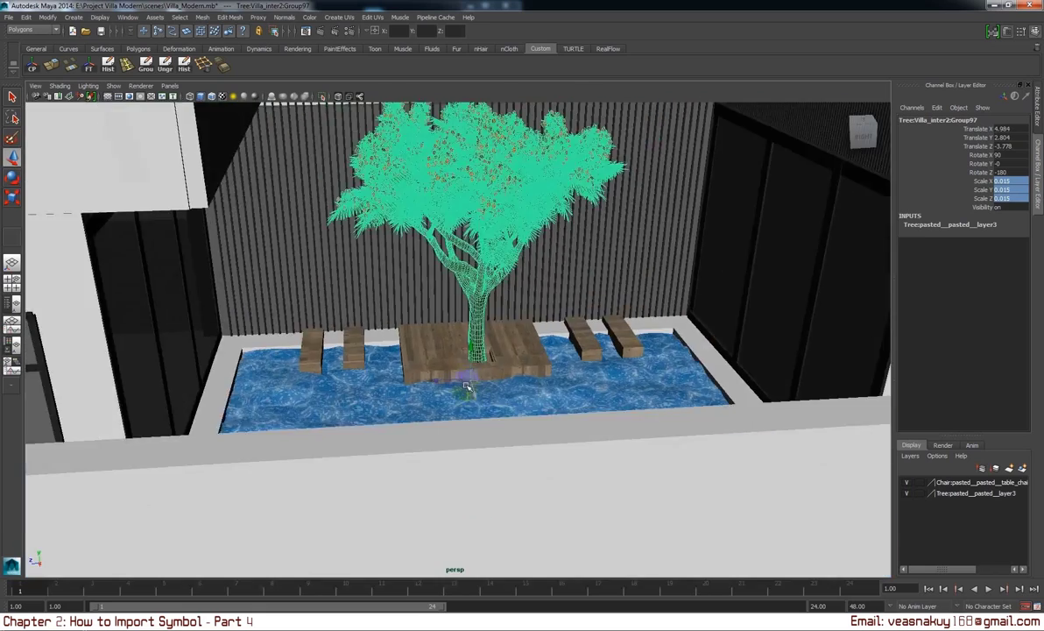
{"action": "left_click_drag", "start_coordinate": [457, 350], "coordinate": [496, 384]}
{"action": "scroll", "scroll_direction": "up", "scroll_amount": 3}
{"action": "scroll", "scroll_direction": "up", "scroll_amount": 3}
{"action": "scroll", "scroll_direction": "up", "scroll_amount": 3}
{"action": "scroll", "scroll_direction": "down", "scroll_amount": 3}
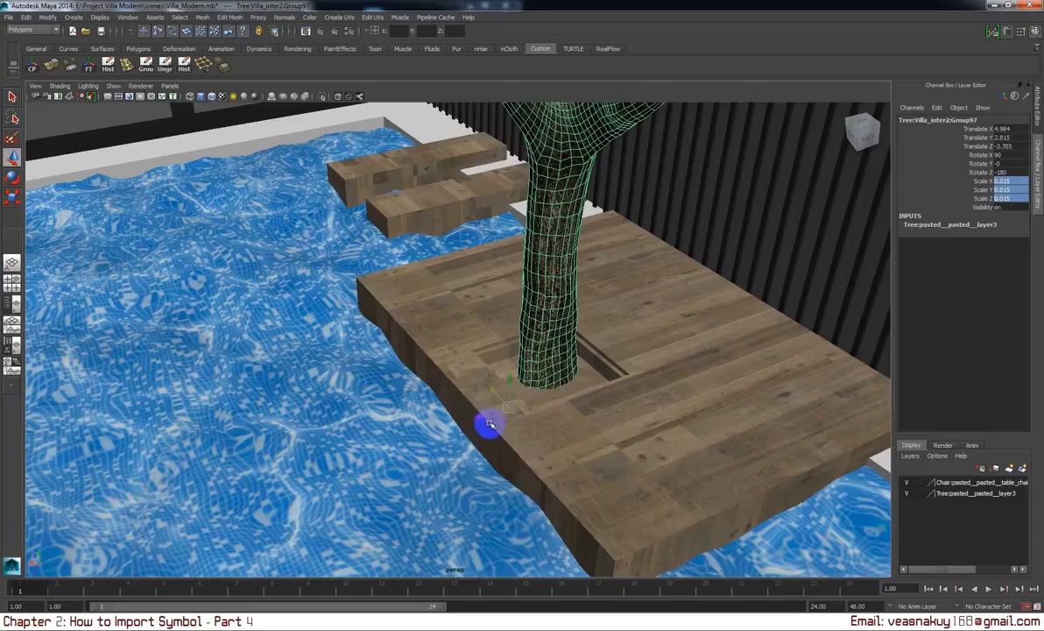
{"action": "left_click_drag", "start_coordinate": [490, 424], "coordinate": [478, 418]}
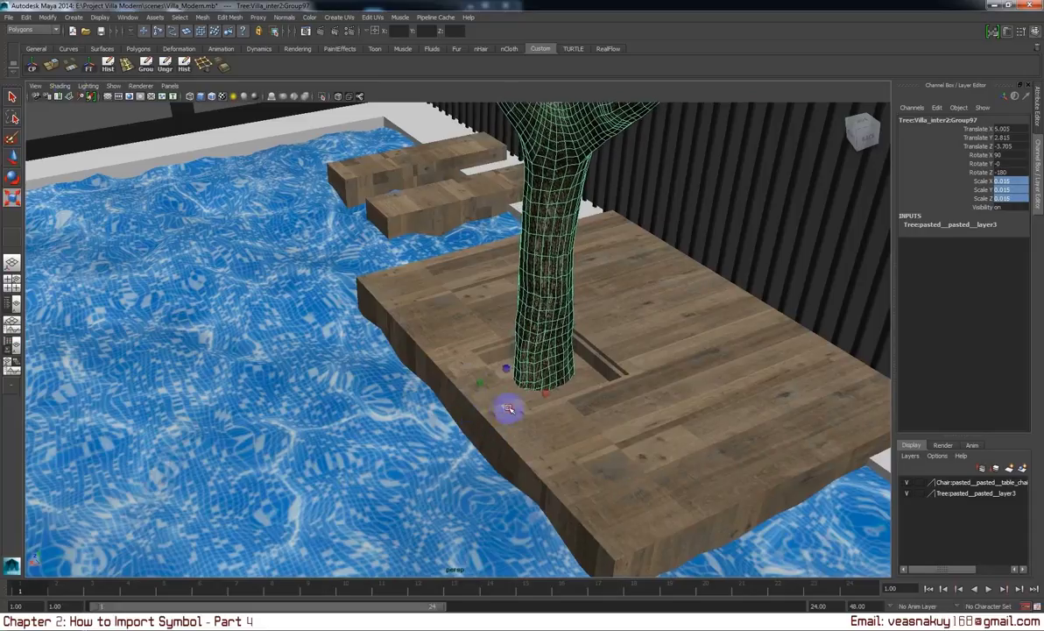
Enlarge the tree to 0.018 scale and lower it slightly into the deck.
{"action": "left_click_drag", "start_coordinate": [506, 412], "coordinate": [591, 388]}
{"action": "key", "text": "f"}
{"action": "scroll", "scroll_direction": "down", "scroll_amount": 3}
{"action": "scroll", "scroll_direction": "up", "scroll_amount": 3}
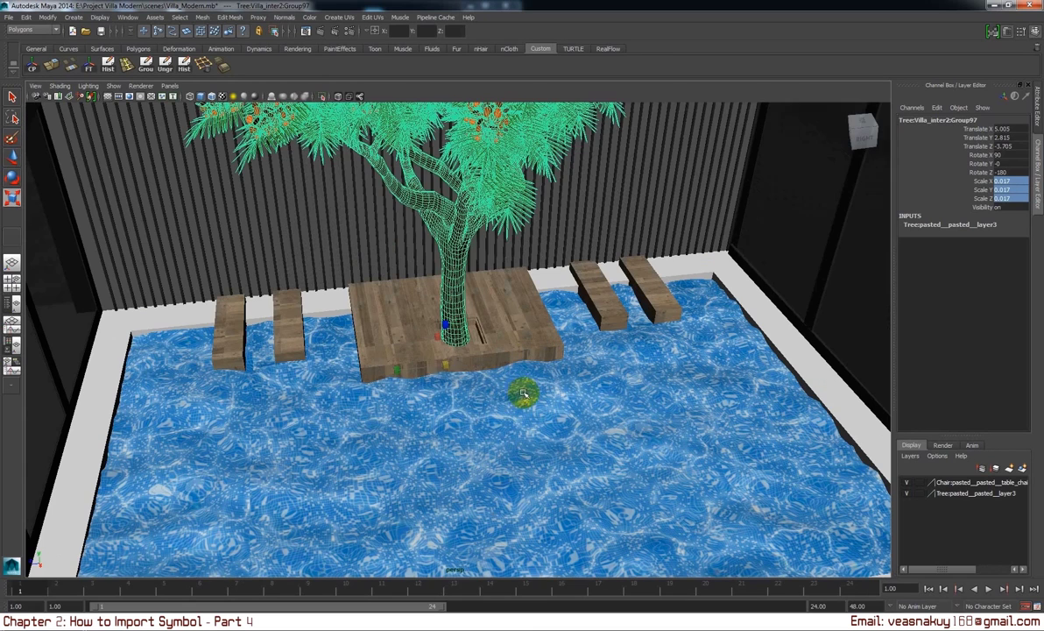
{"action": "left_click_drag", "start_coordinate": [447, 366], "coordinate": [417, 368]}
{"action": "left_click_drag", "start_coordinate": [449, 333], "coordinate": [448, 337]}
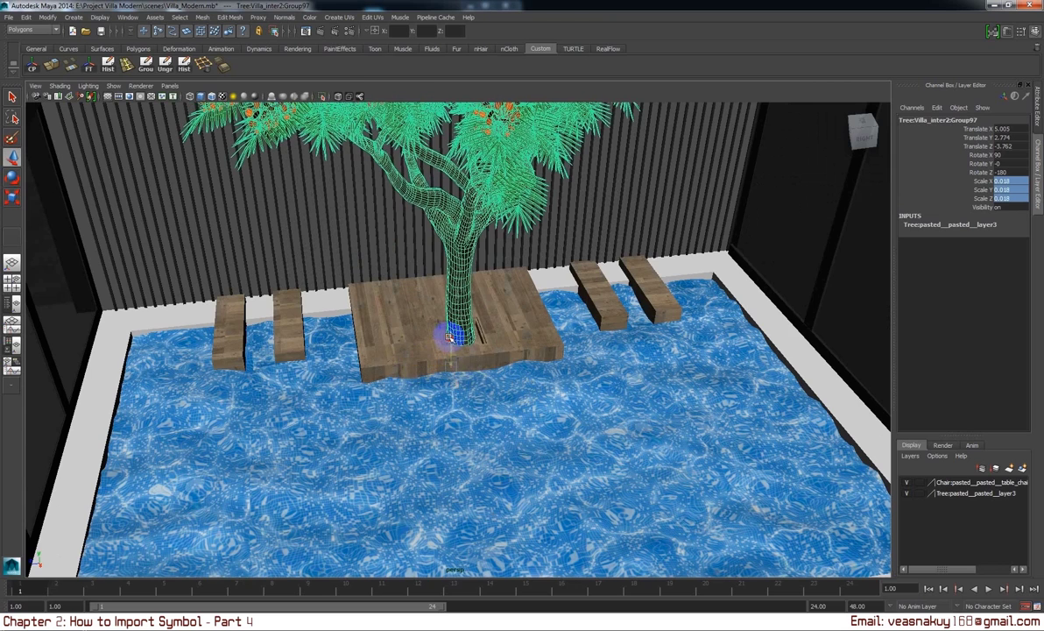
{"action": "scroll", "scroll_direction": "down", "scroll_amount": 3}
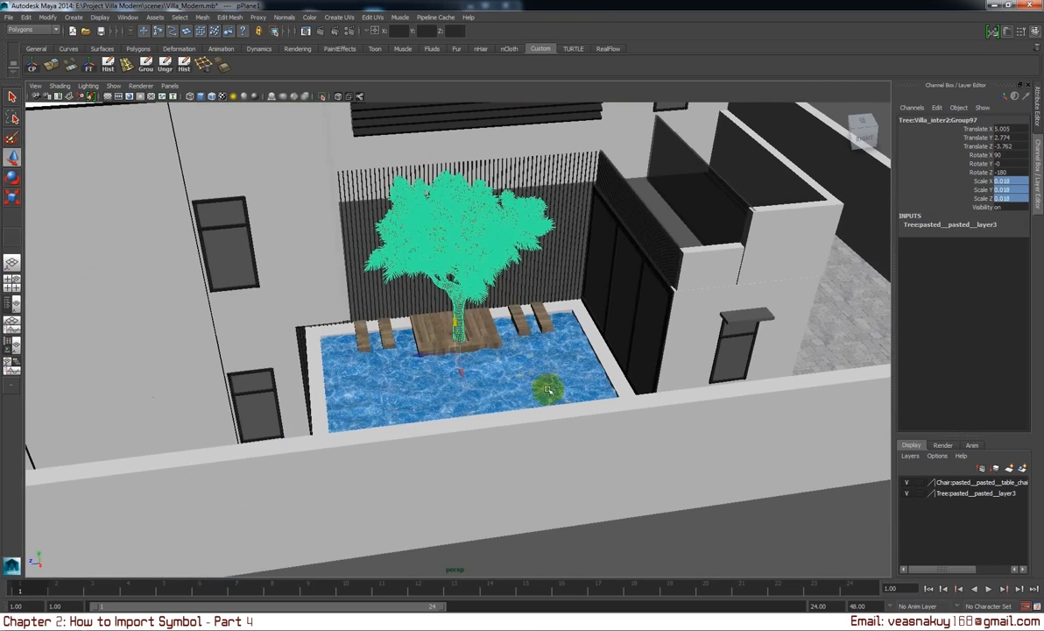
Orbit around the villa and zoom down onto the pool courtyard.
{"action": "left_click", "coordinate": [547, 392]}
{"action": "scroll", "scroll_direction": "down", "scroll_amount": 3}
{"action": "left_click_drag", "start_coordinate": [553, 401], "coordinate": [595, 412]}
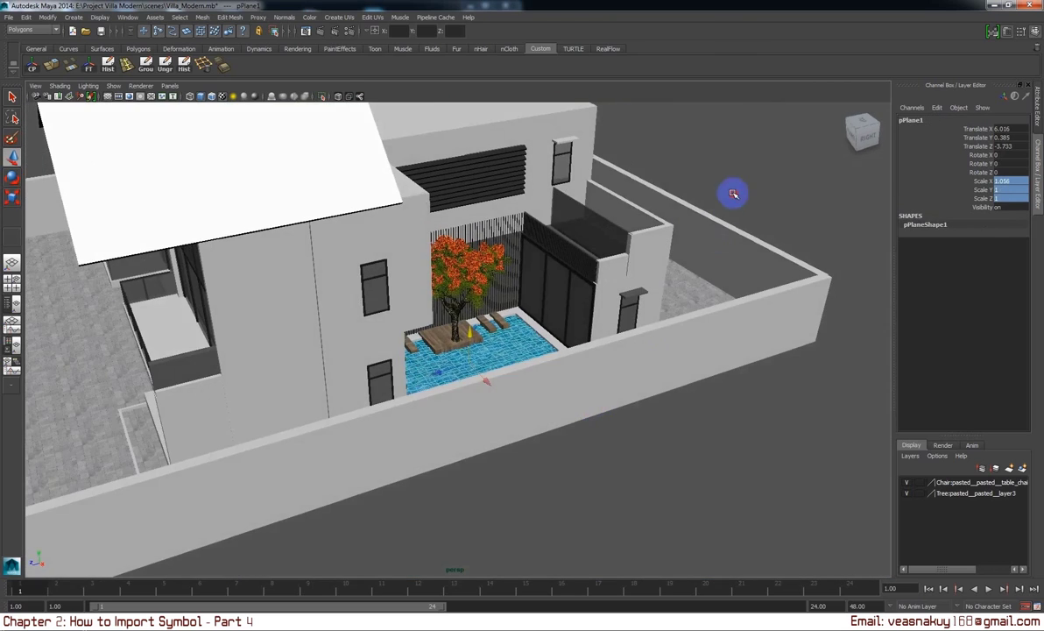
{"action": "scroll", "scroll_direction": "up", "scroll_amount": 3}
{"action": "left_click", "coordinate": [660, 314]}
{"action": "left_click_drag", "start_coordinate": [660, 314], "coordinate": [559, 315]}
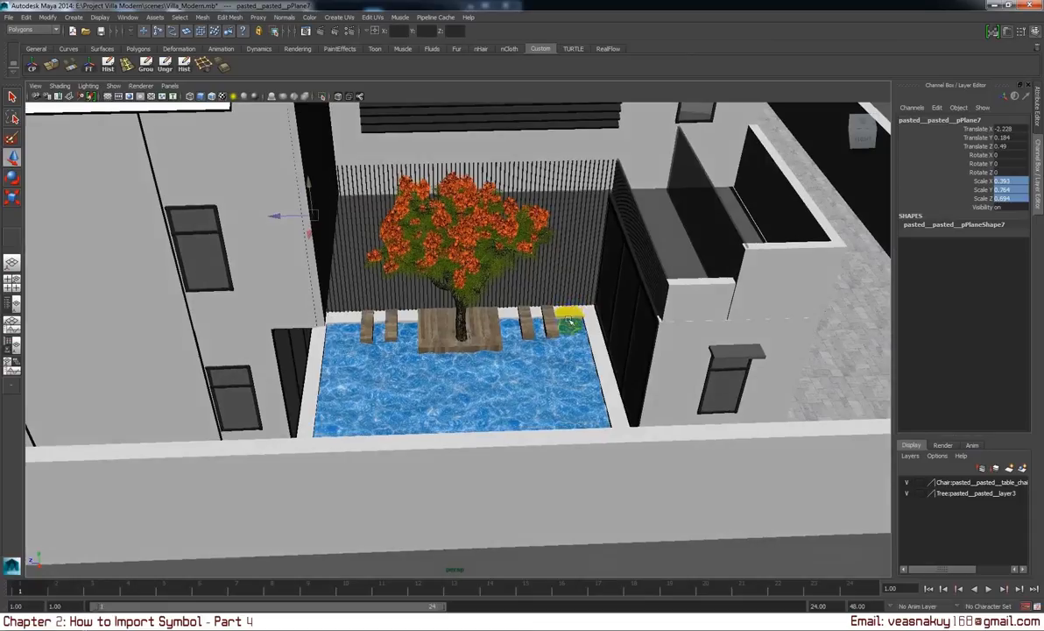
{"action": "left_click_drag", "start_coordinate": [559, 315], "coordinate": [567, 331]}
{"action": "left_click_drag", "start_coordinate": [568, 332], "coordinate": [550, 357]}
Select the pool's water plane and show its VRayMtl12 material in the Attribute Editor.
{"action": "left_click_drag", "start_coordinate": [550, 357], "coordinate": [564, 303]}
{"action": "left_click_drag", "start_coordinate": [564, 303], "coordinate": [590, 306]}
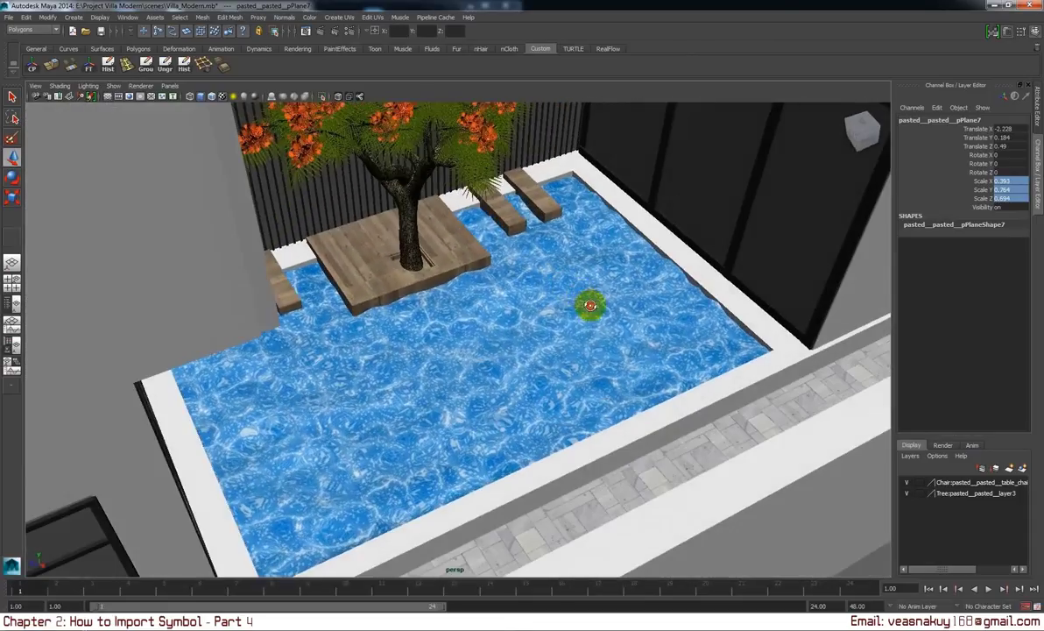
{"action": "left_click", "coordinate": [593, 321]}
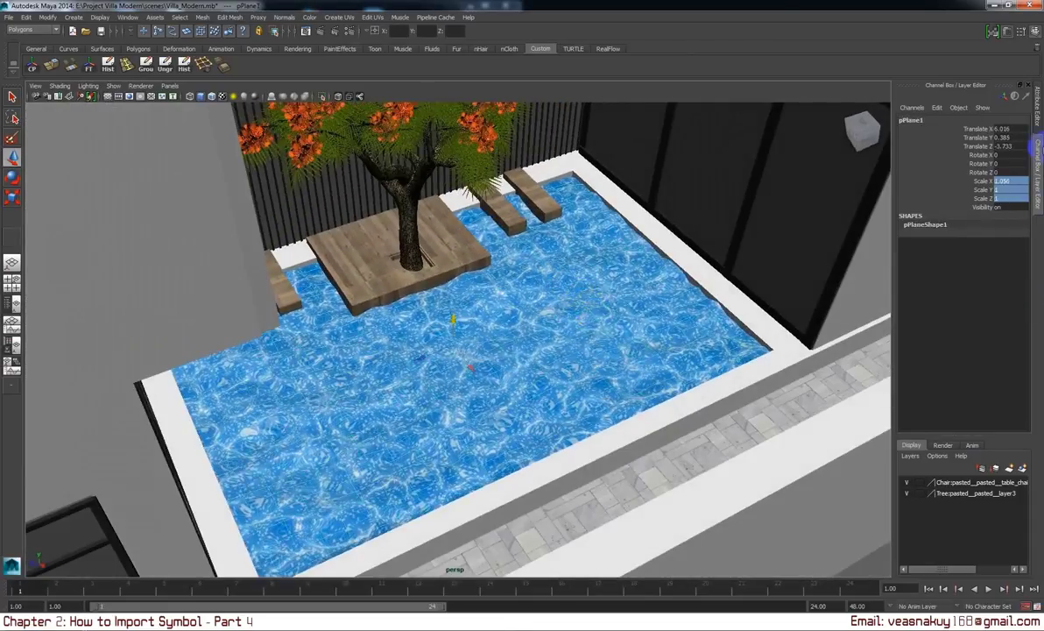
{"action": "left_click", "coordinate": [1039, 122]}
{"action": "left_click", "coordinate": [911, 118]}
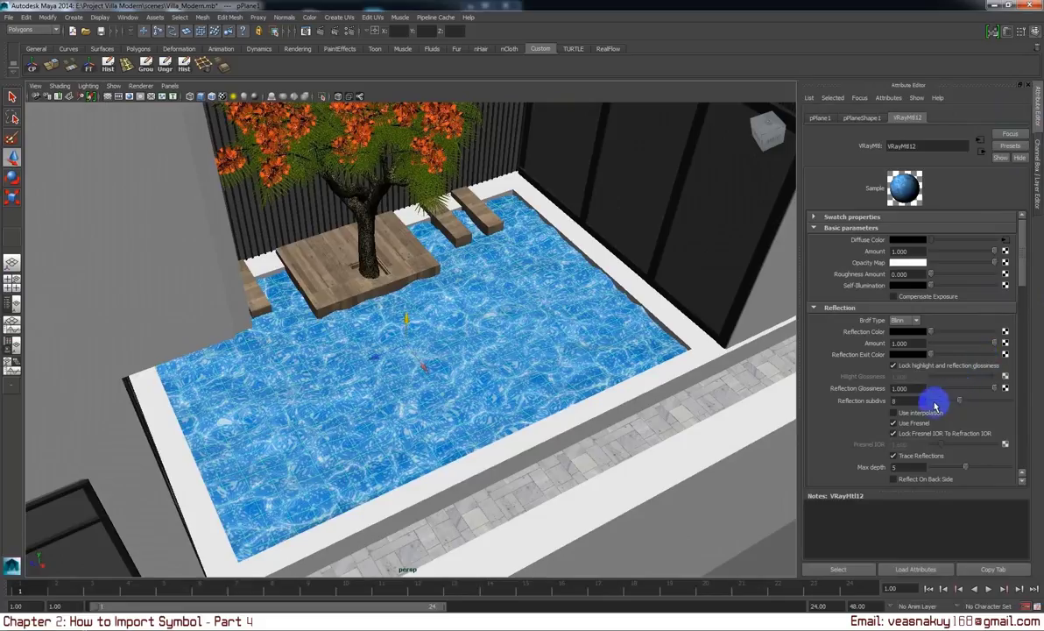
Scroll through the VRayMtl12 attributes to the Reflection section.
{"action": "scroll", "scroll_direction": "down", "scroll_amount": 3}
{"action": "scroll", "scroll_direction": "down", "scroll_amount": 3}
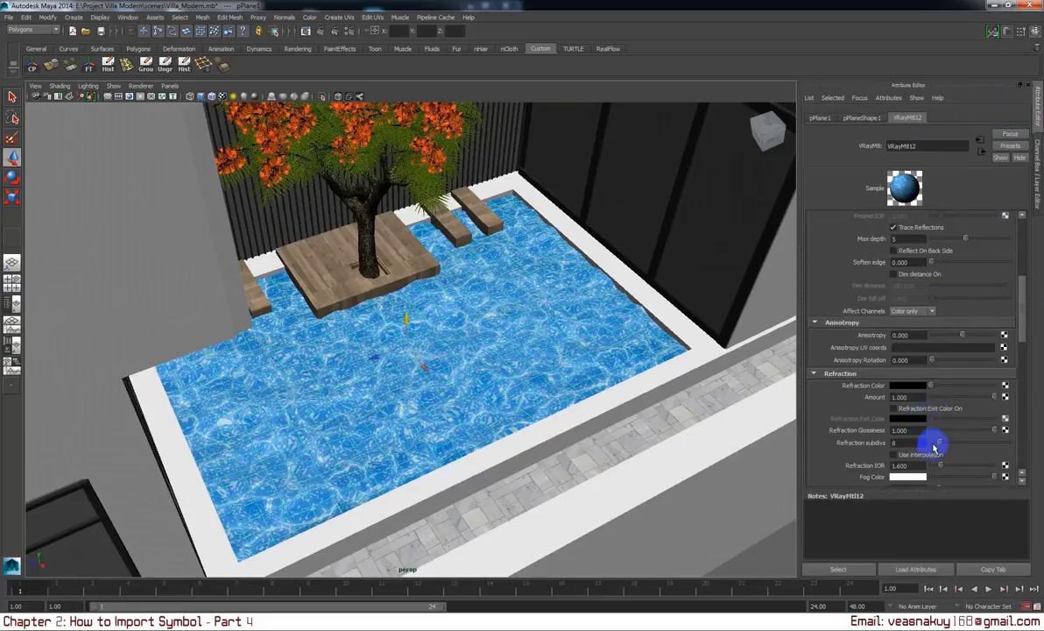
{"action": "scroll", "scroll_direction": "down", "scroll_amount": 3}
{"action": "scroll", "scroll_direction": "down", "scroll_amount": 3}
{"action": "scroll", "scroll_direction": "down", "scroll_amount": 3}
{"action": "scroll", "scroll_direction": "down", "scroll_amount": 3}
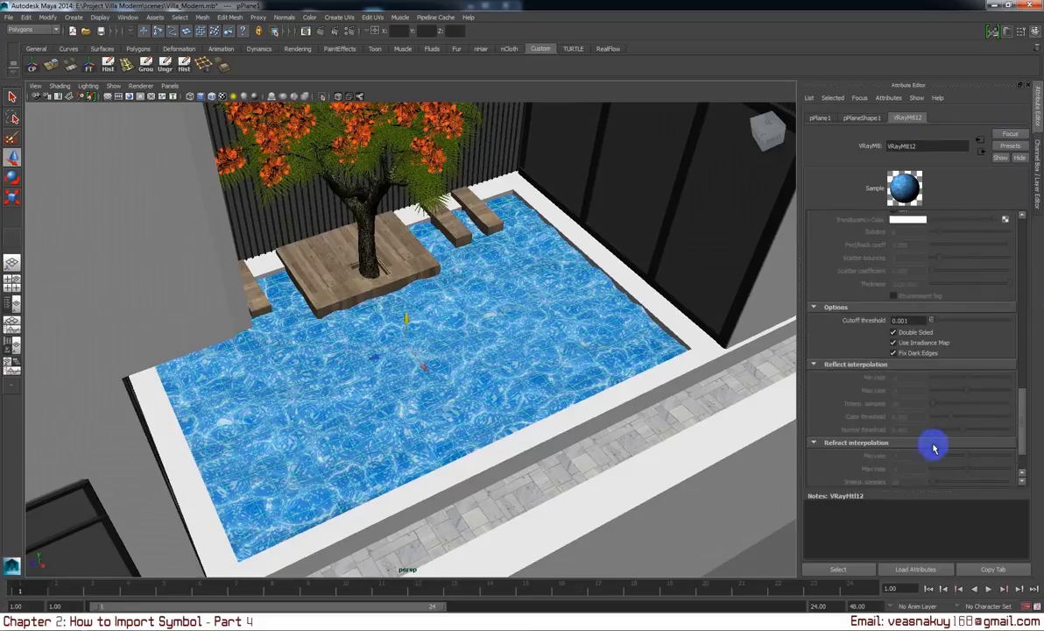
{"action": "scroll", "scroll_direction": "up", "scroll_amount": 3}
{"action": "scroll", "scroll_direction": "up", "scroll_amount": 3}
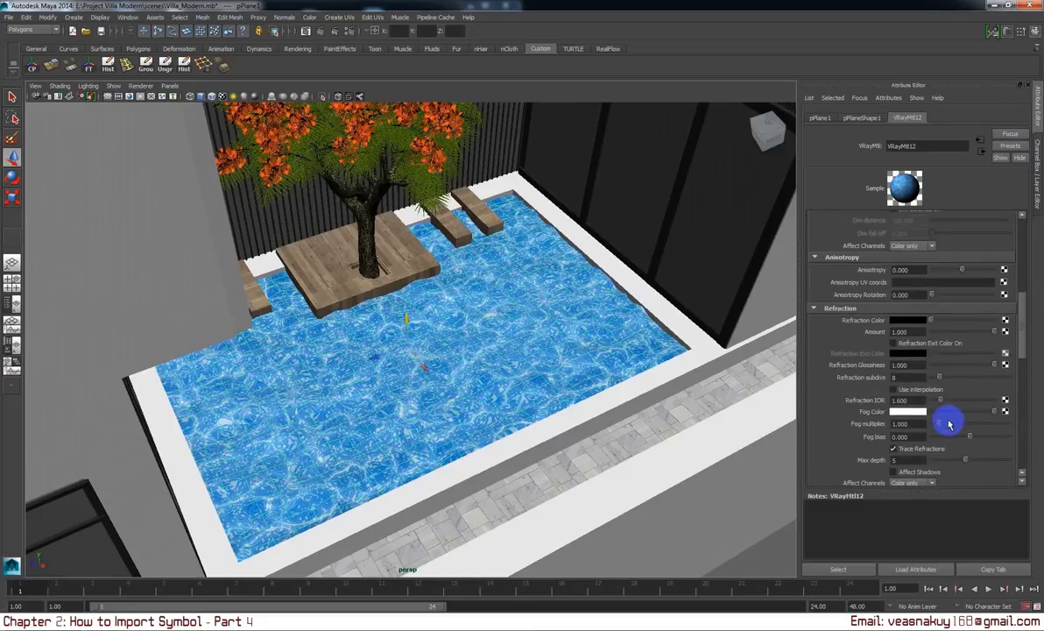
{"action": "scroll", "scroll_direction": "up", "scroll_amount": 3}
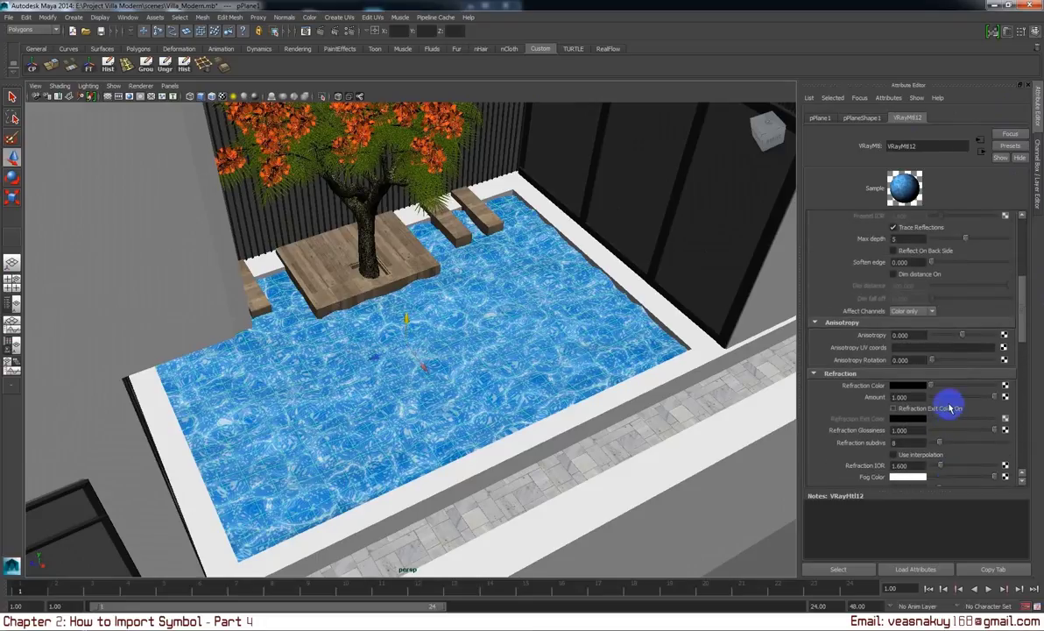
{"action": "scroll", "scroll_direction": "up", "scroll_amount": 3}
{"action": "scroll", "scroll_direction": "up", "scroll_amount": 3}
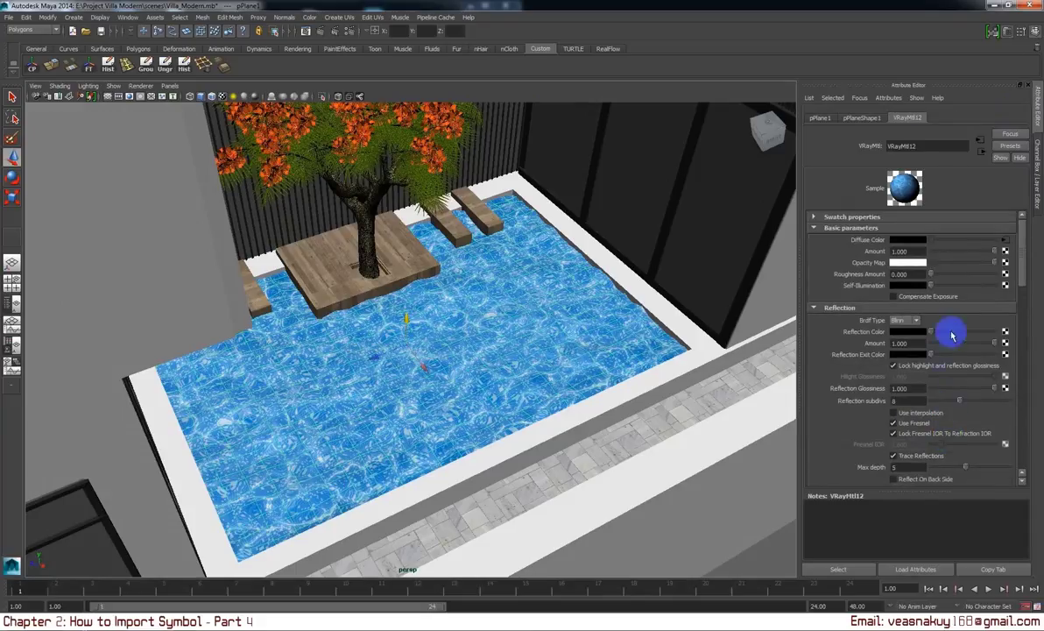
Set reflection subdivs to 16 and Fresnel IOR to 2.000, then select a villa wall.
{"action": "left_click", "coordinate": [898, 402]}
{"action": "type", "text": "16"}
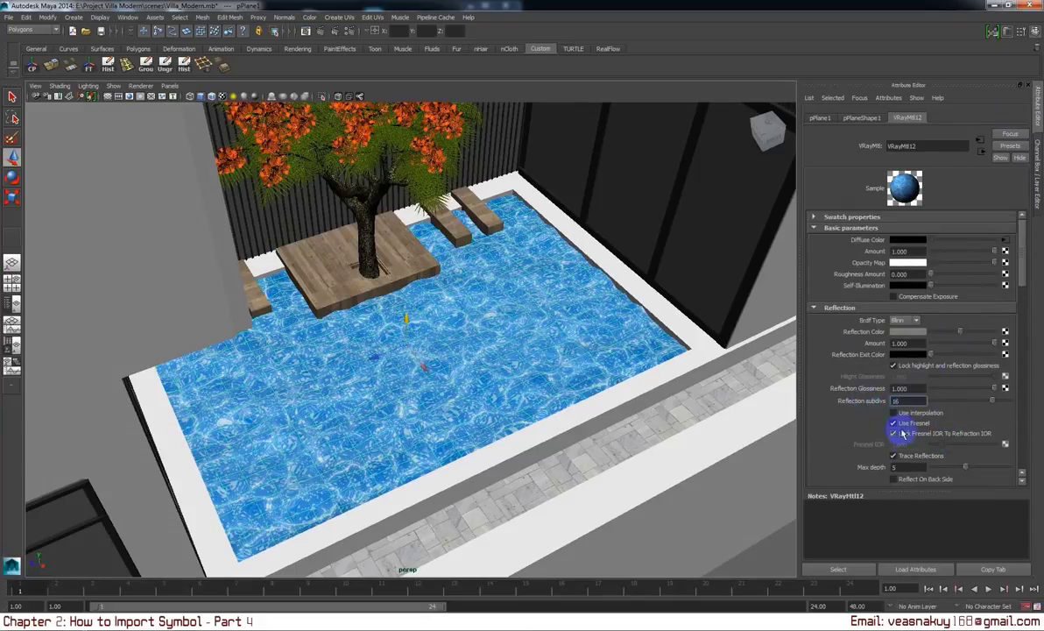
{"action": "left_click_drag", "start_coordinate": [904, 444], "coordinate": [827, 446]}
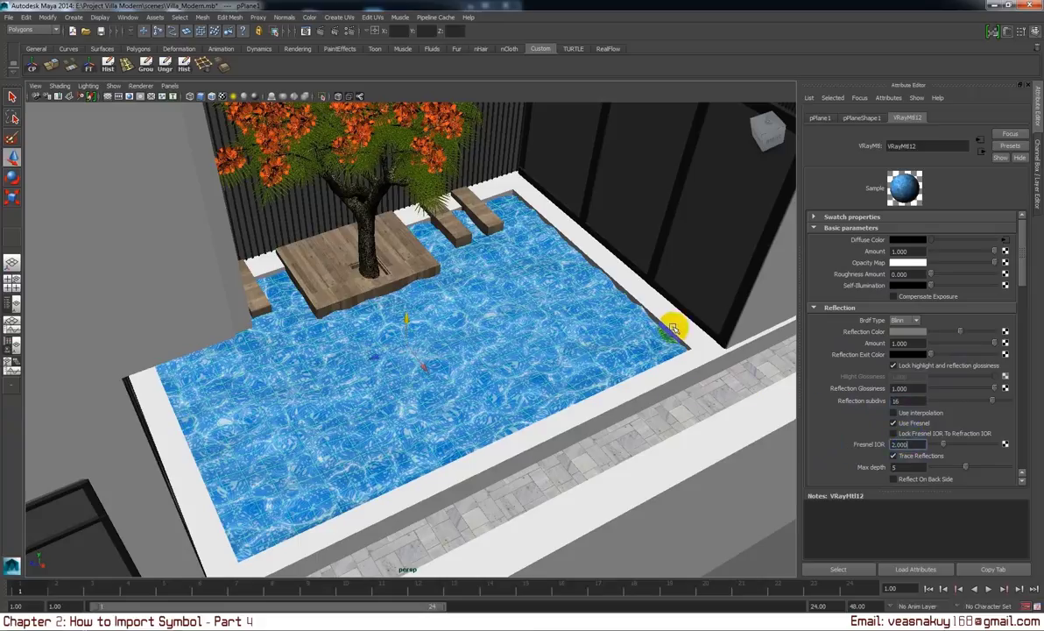
{"action": "left_click", "coordinate": [669, 322]}
{"action": "left_click_drag", "start_coordinate": [670, 321], "coordinate": [677, 383]}
{"action": "left_click_drag", "start_coordinate": [616, 403], "coordinate": [684, 349]}
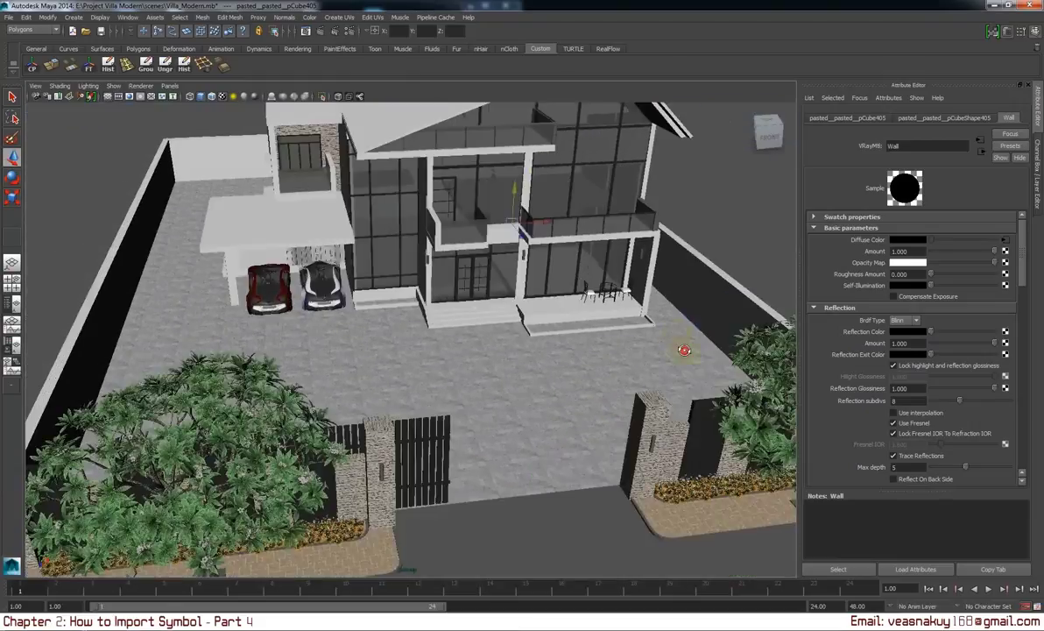
{"action": "left_click_drag", "start_coordinate": [683, 350], "coordinate": [614, 263]}
{"action": "left_click_drag", "start_coordinate": [614, 263], "coordinate": [581, 213]}
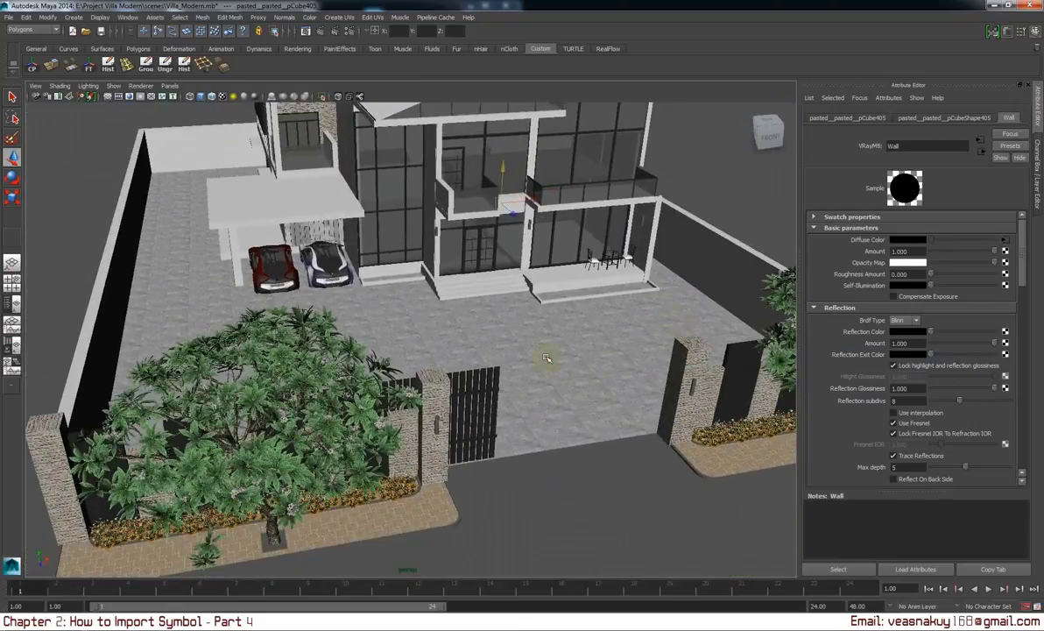
{"action": "left_click_drag", "start_coordinate": [545, 358], "coordinate": [540, 372]}
{"action": "left_click_drag", "start_coordinate": [540, 372], "coordinate": [508, 365]}
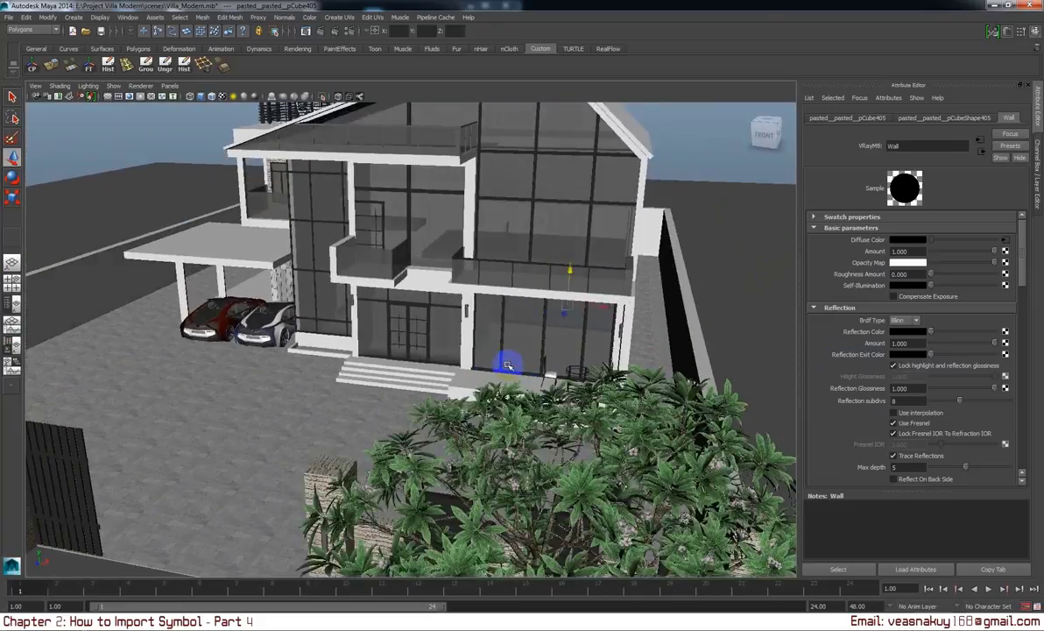
{"action": "left_click_drag", "start_coordinate": [534, 350], "coordinate": [551, 374]}
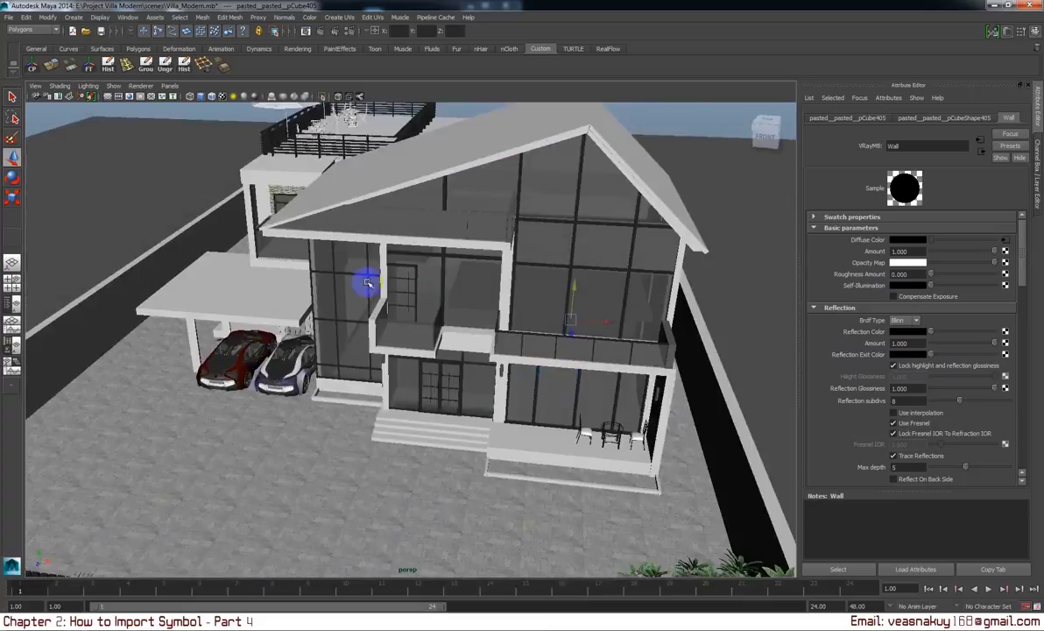
Import the Vagnom.mb curtain model into the villa scene.
{"action": "left_click", "coordinate": [13, 18]}
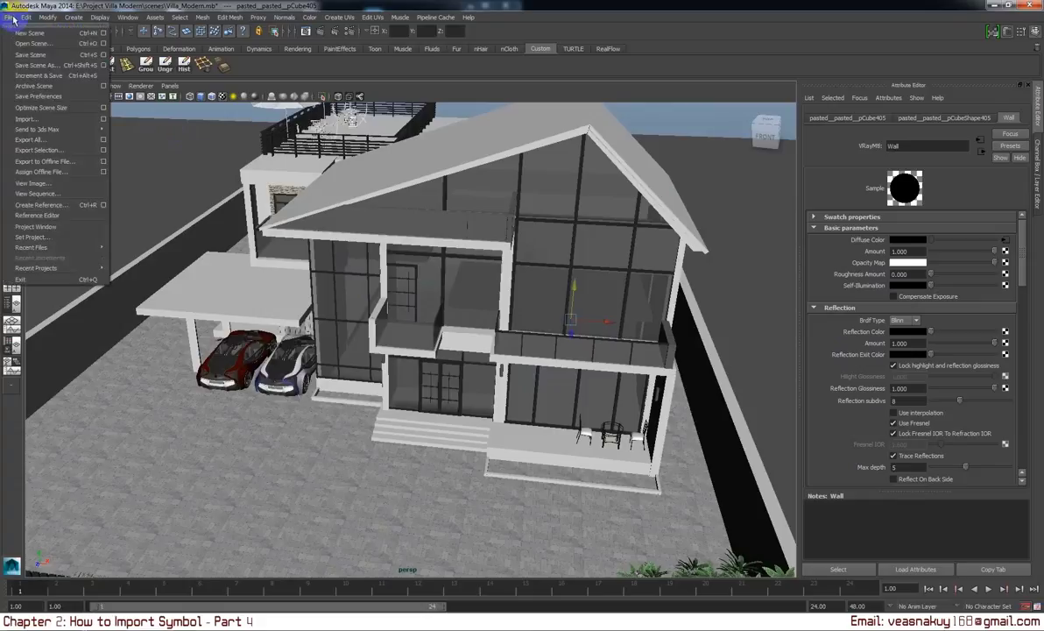
{"action": "left_click", "coordinate": [56, 120]}
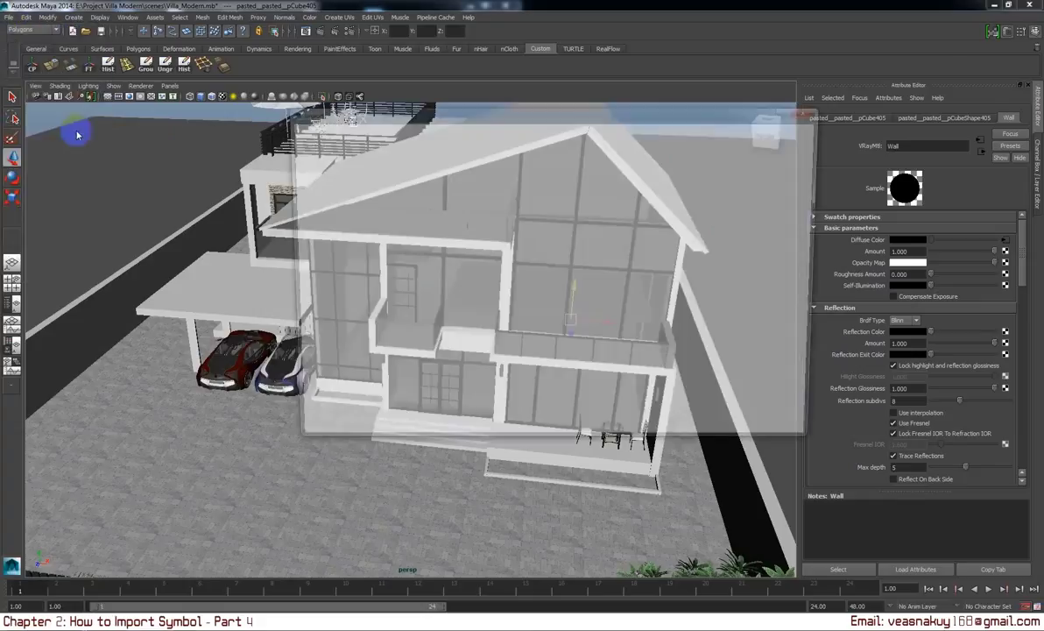
{"action": "left_click", "coordinate": [390, 187]}
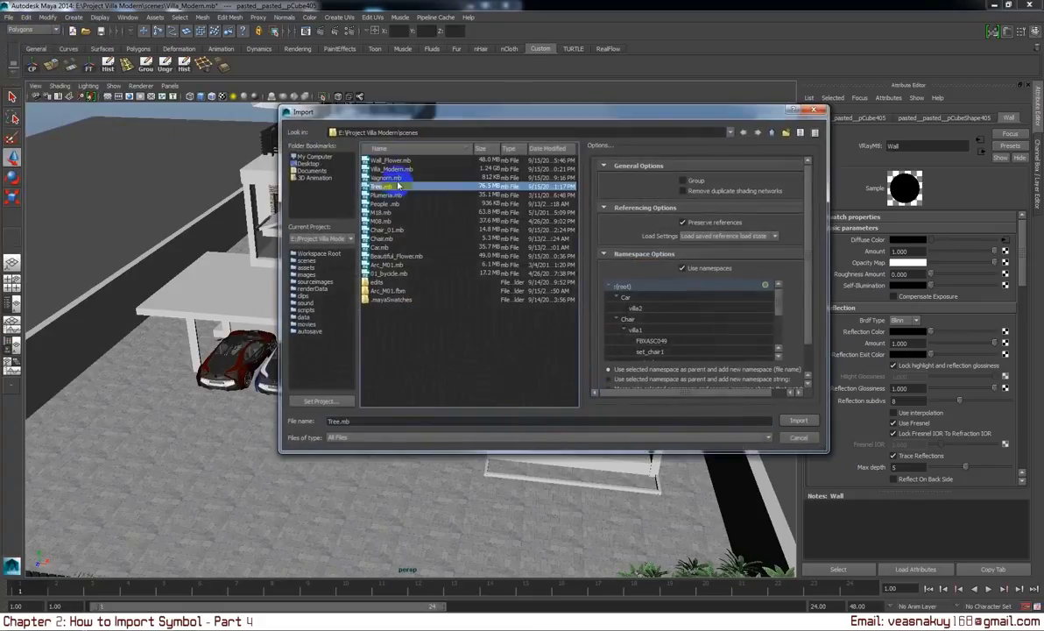
{"action": "left_click", "coordinate": [394, 177]}
{"action": "double_click", "coordinate": [399, 179]}
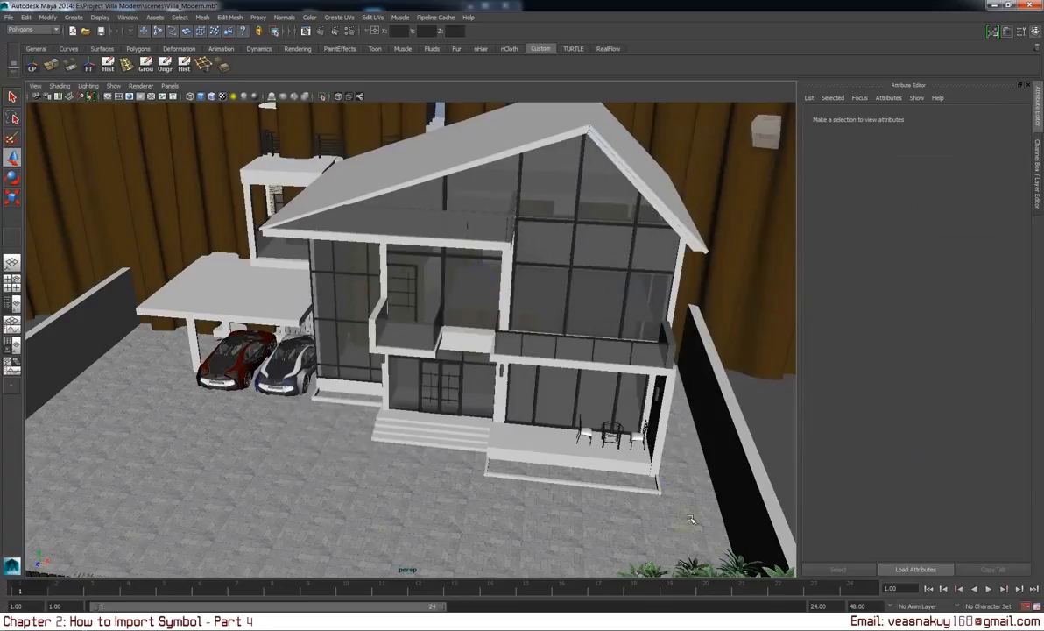
Select the whole Vagnom:group1 hierarchy and scale it to 0.01 on X, Y and Z.
{"action": "left_click_drag", "start_coordinate": [691, 520], "coordinate": [542, 272]}
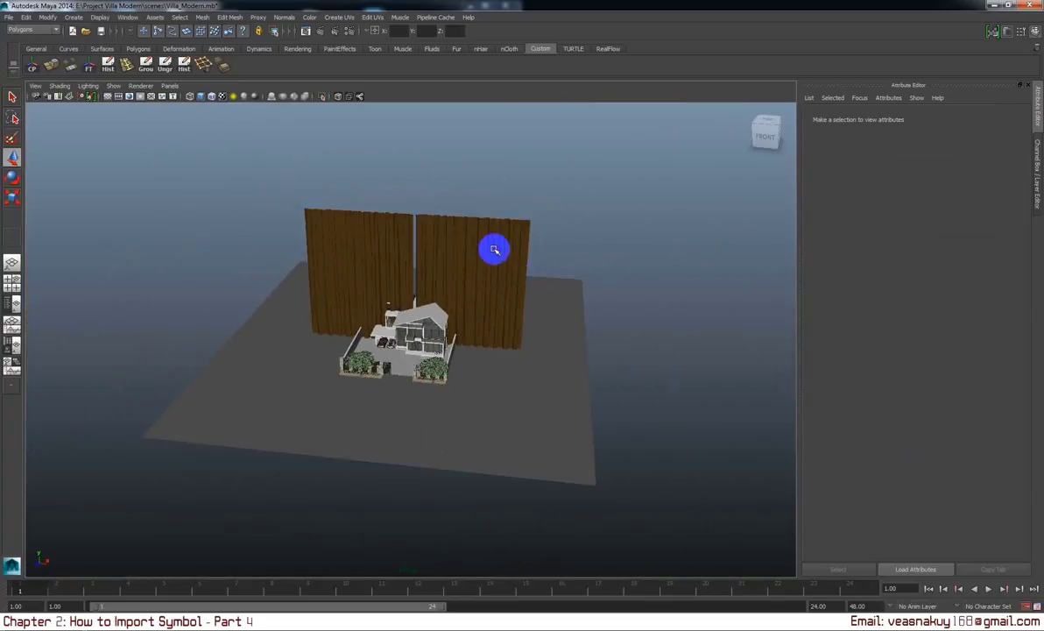
{"action": "left_click", "coordinate": [494, 250]}
{"action": "key", "text": "Up"}
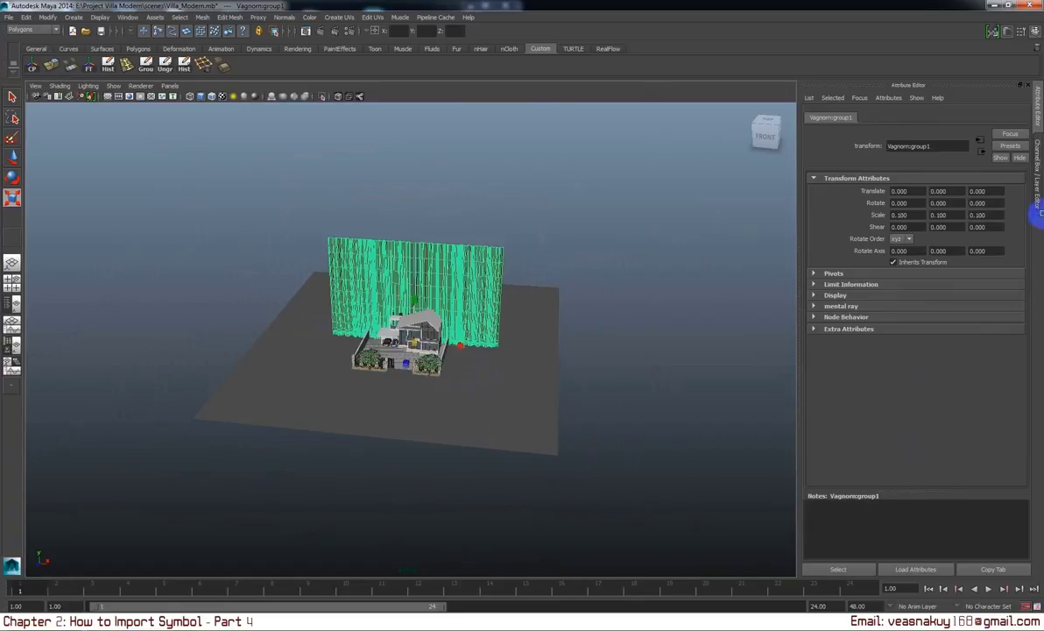
{"action": "left_click", "coordinate": [1038, 210]}
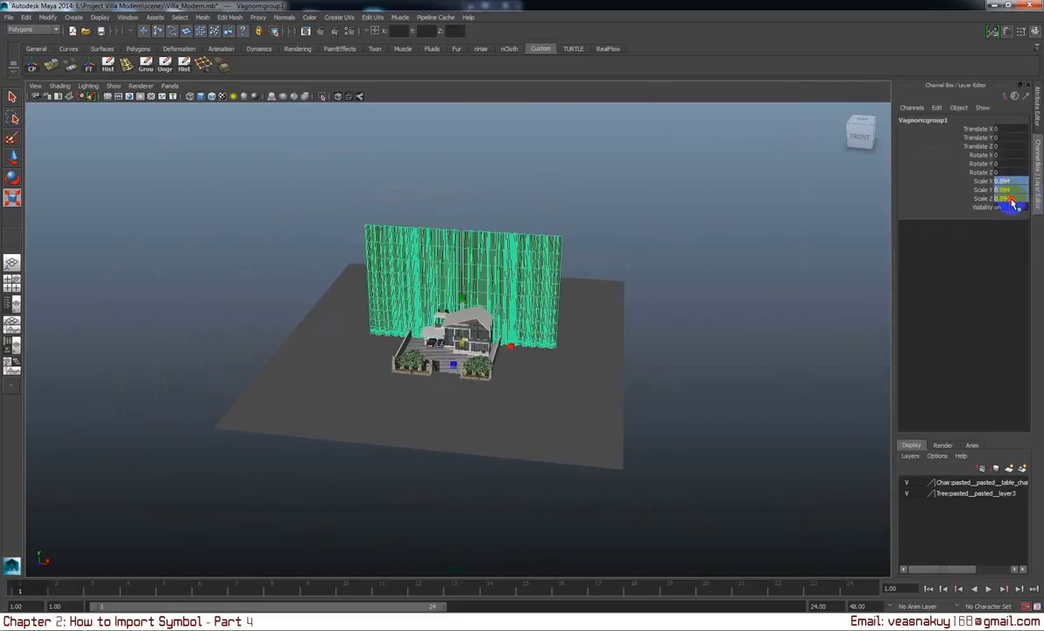
{"action": "type", "text": "1"}
{"action": "key", "text": "Return"}
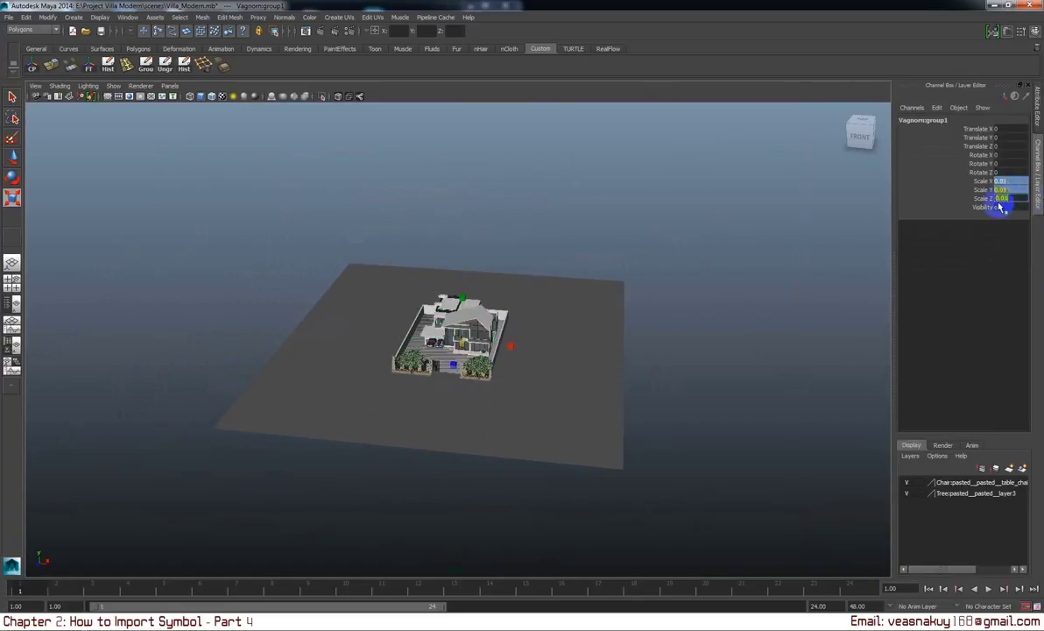
Move the curtain group forward and sideways until it sits just behind the patio glass.
{"action": "key", "text": "w"}
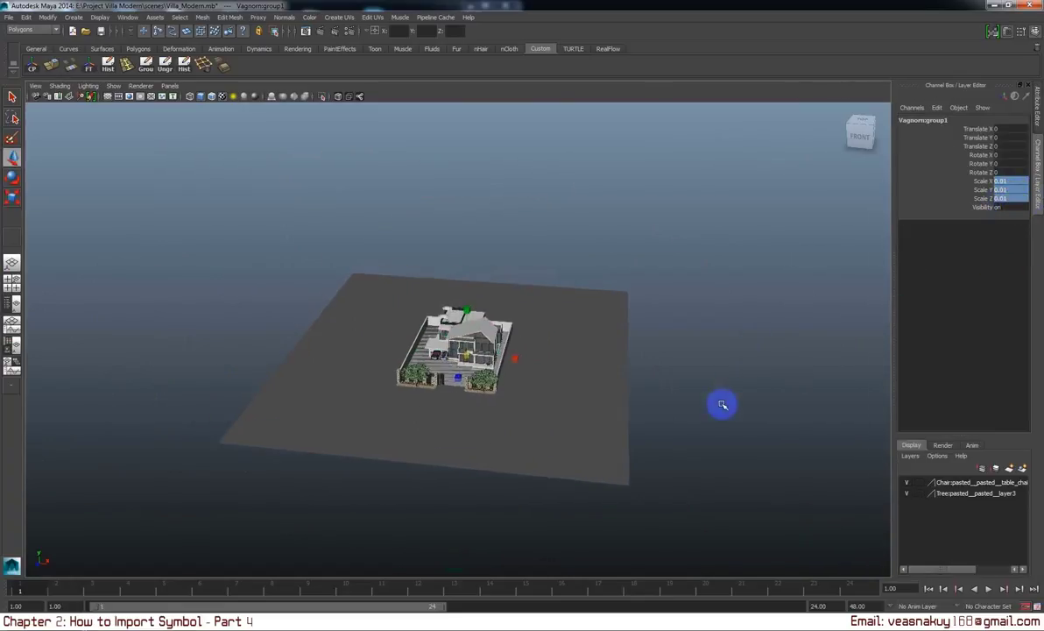
{"action": "left_click_drag", "start_coordinate": [722, 404], "coordinate": [503, 372]}
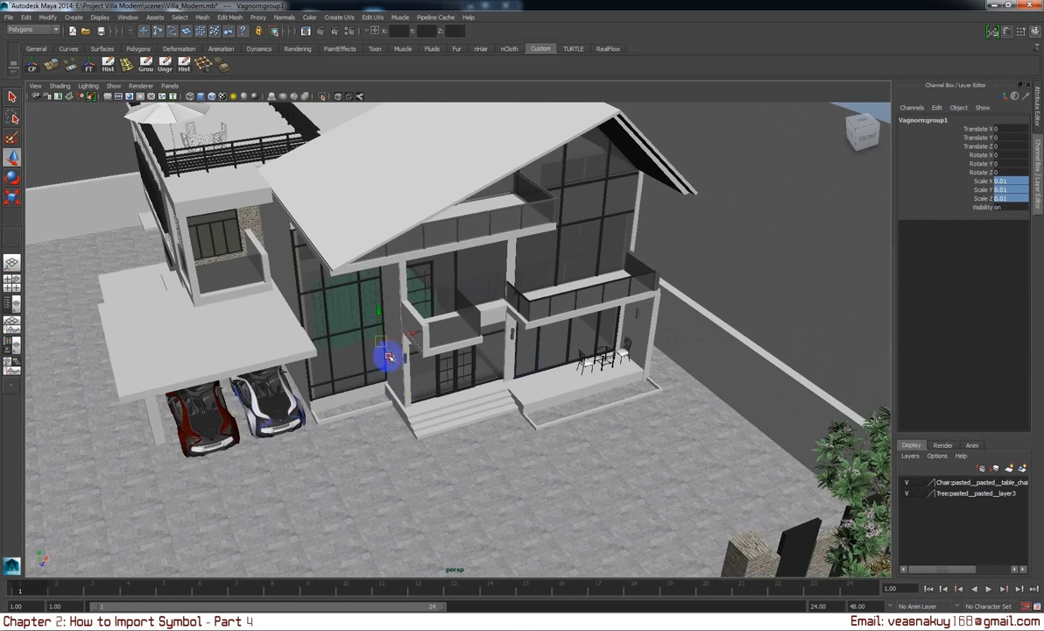
{"action": "left_click_drag", "start_coordinate": [417, 394], "coordinate": [464, 425]}
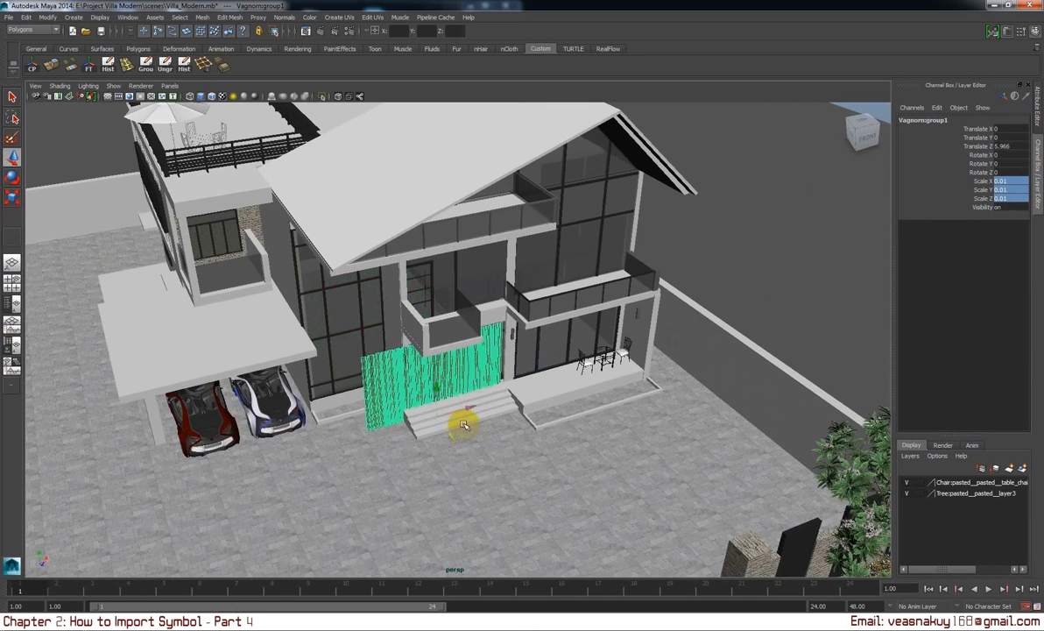
{"action": "scroll", "scroll_direction": "up", "scroll_amount": 3}
{"action": "scroll", "scroll_direction": "down", "scroll_amount": 3}
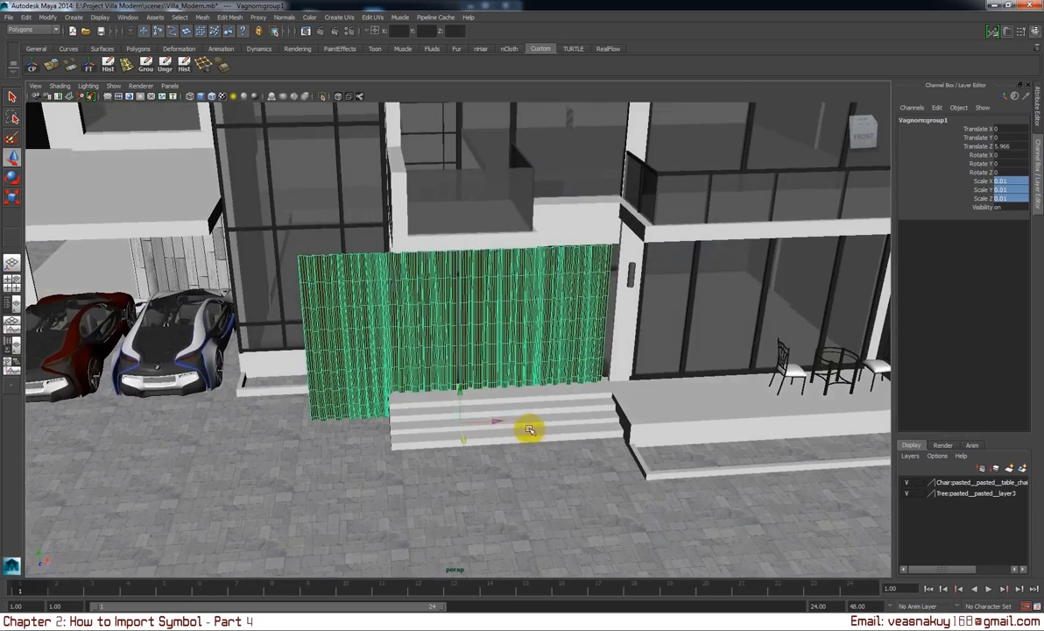
{"action": "left_click_drag", "start_coordinate": [495, 423], "coordinate": [646, 416]}
{"action": "scroll", "scroll_direction": "up", "scroll_amount": 3}
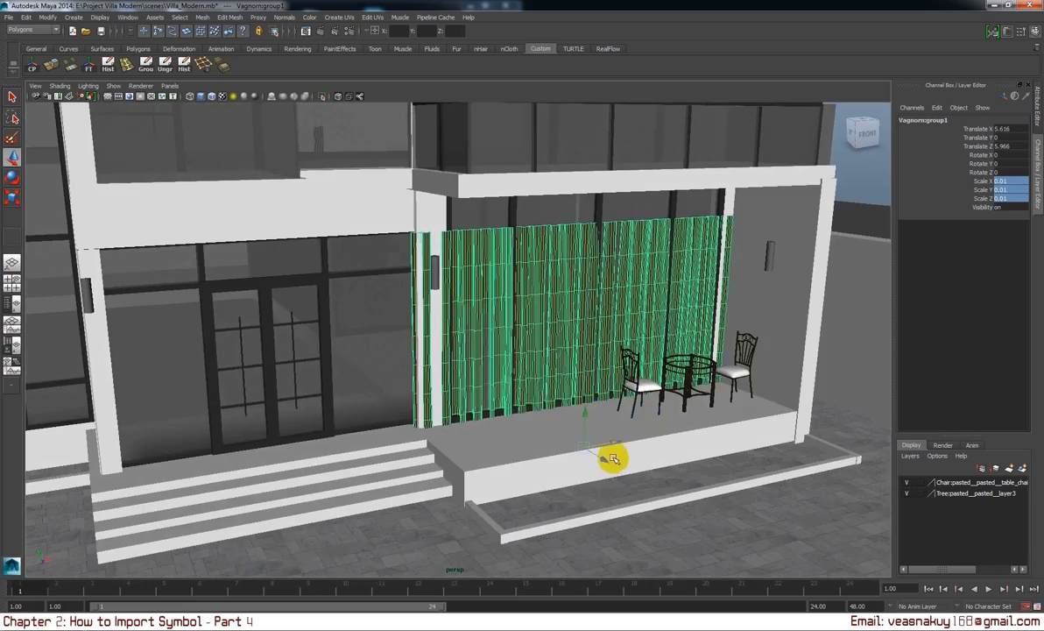
{"action": "left_click_drag", "start_coordinate": [612, 458], "coordinate": [663, 376]}
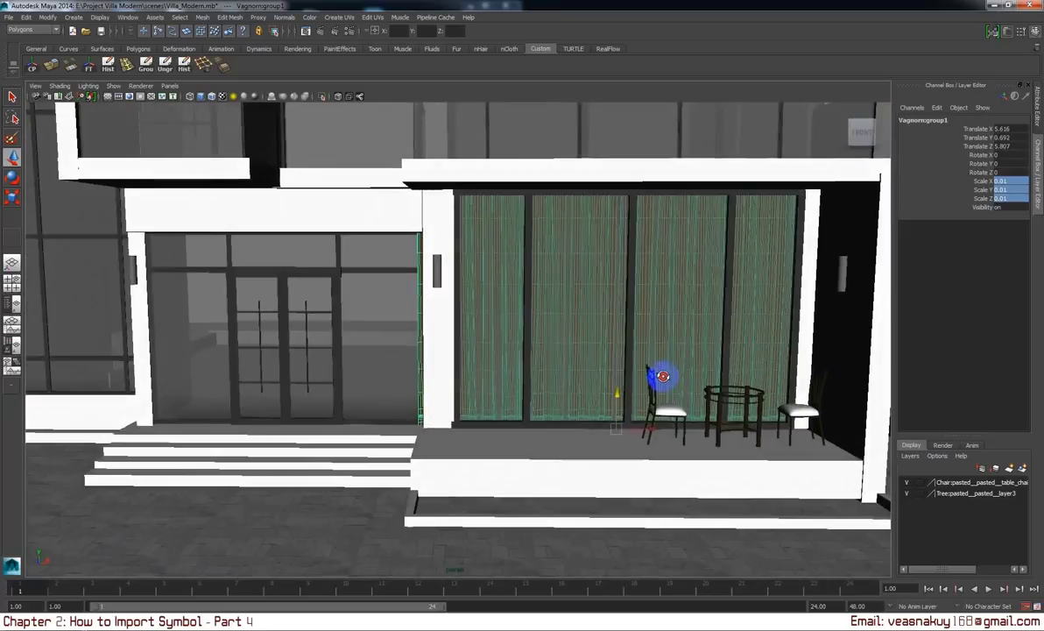
{"action": "left_click_drag", "start_coordinate": [653, 430], "coordinate": [540, 341]}
Orbit around the curtains to check them behind the table and chairs.
{"action": "left_click_drag", "start_coordinate": [539, 342], "coordinate": [540, 342]}
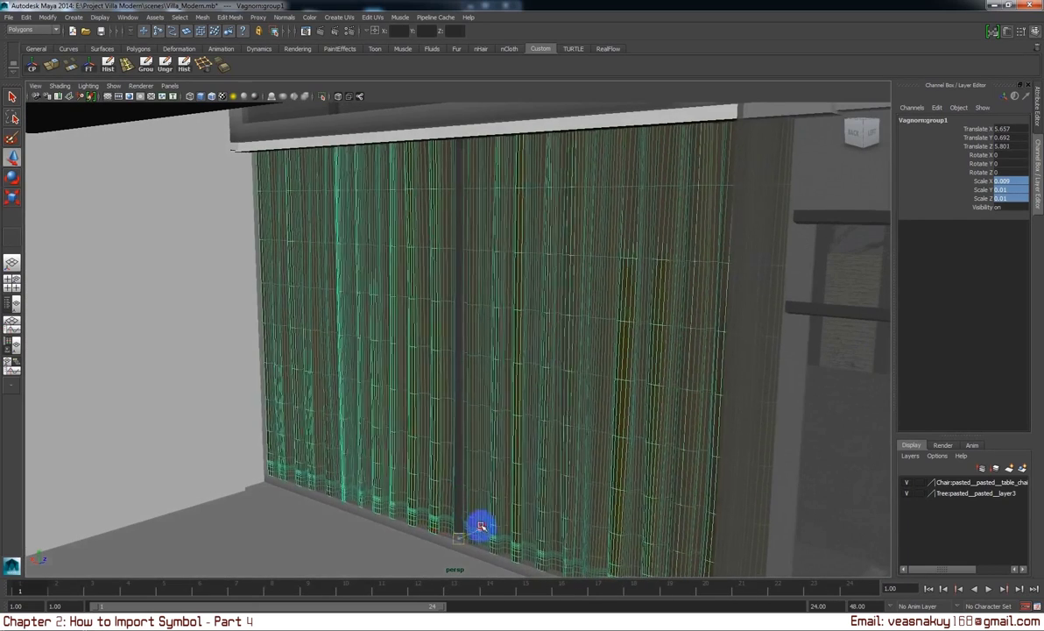
{"action": "left_click_drag", "start_coordinate": [483, 531], "coordinate": [454, 532]}
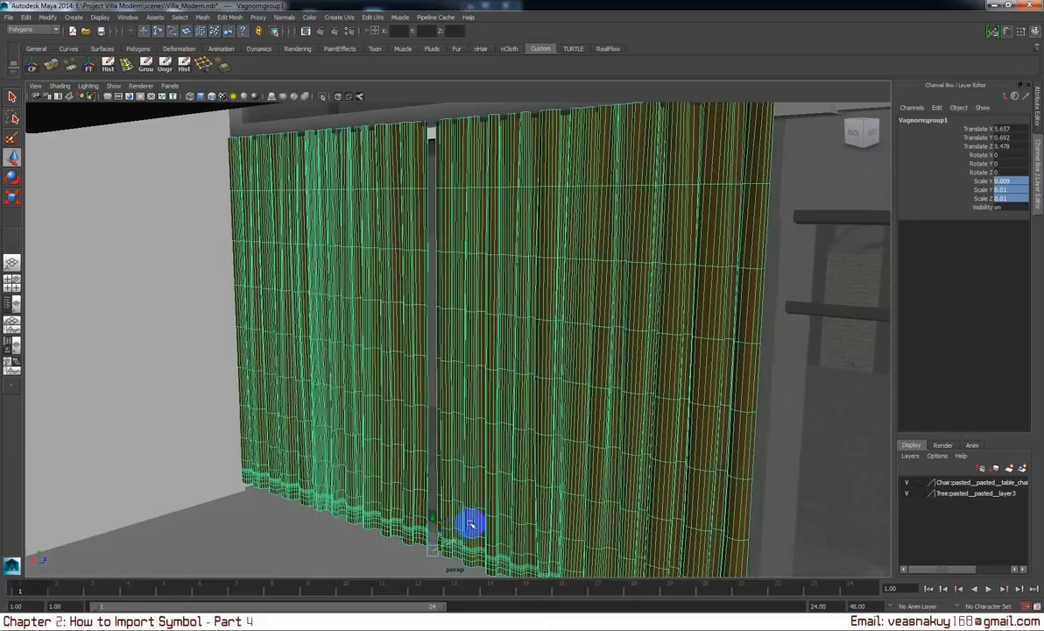
{"action": "left_click_drag", "start_coordinate": [470, 524], "coordinate": [512, 432]}
{"action": "left_click_drag", "start_coordinate": [512, 432], "coordinate": [610, 333]}
Isolate the flat panel behind the curtains to inspect it, then restore the full scene.
{"action": "left_click", "coordinate": [513, 430]}
{"action": "key", "text": "f"}
{"action": "left_click", "coordinate": [323, 97]}
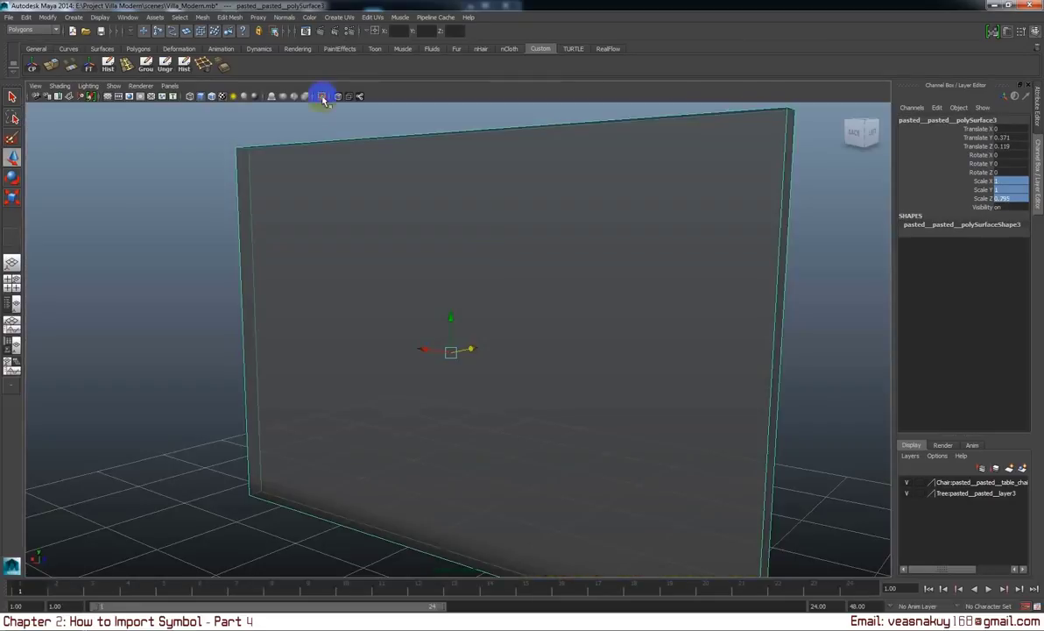
{"action": "left_click_drag", "start_coordinate": [562, 271], "coordinate": [562, 293]}
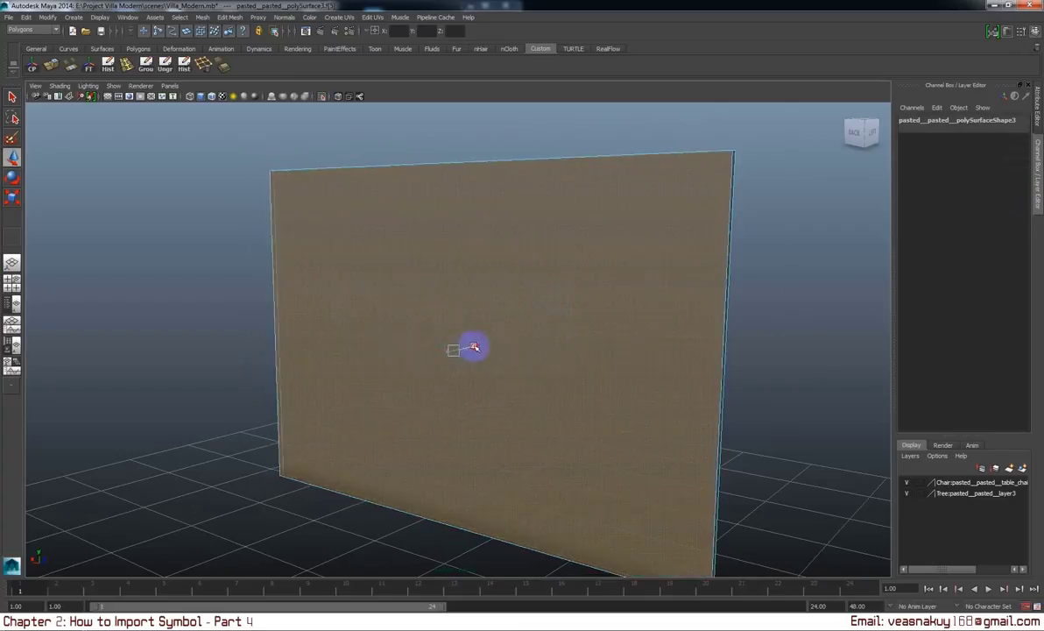
{"action": "left_click", "coordinate": [720, 138]}
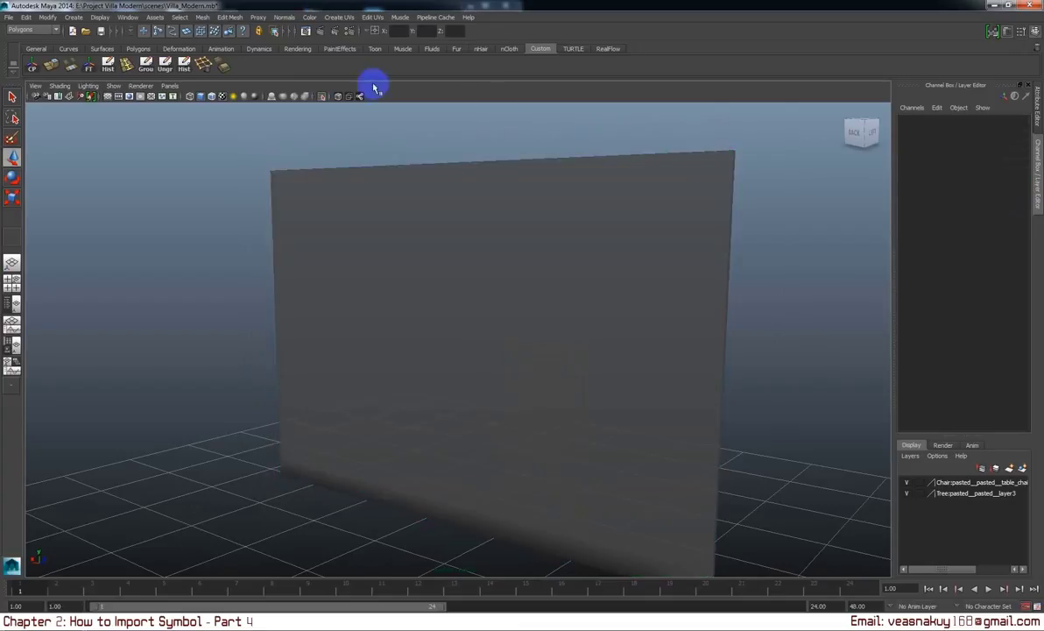
{"action": "left_click", "coordinate": [322, 98]}
Select both curtains and slide them along Z across the patio glass.
{"action": "left_click", "coordinate": [489, 348]}
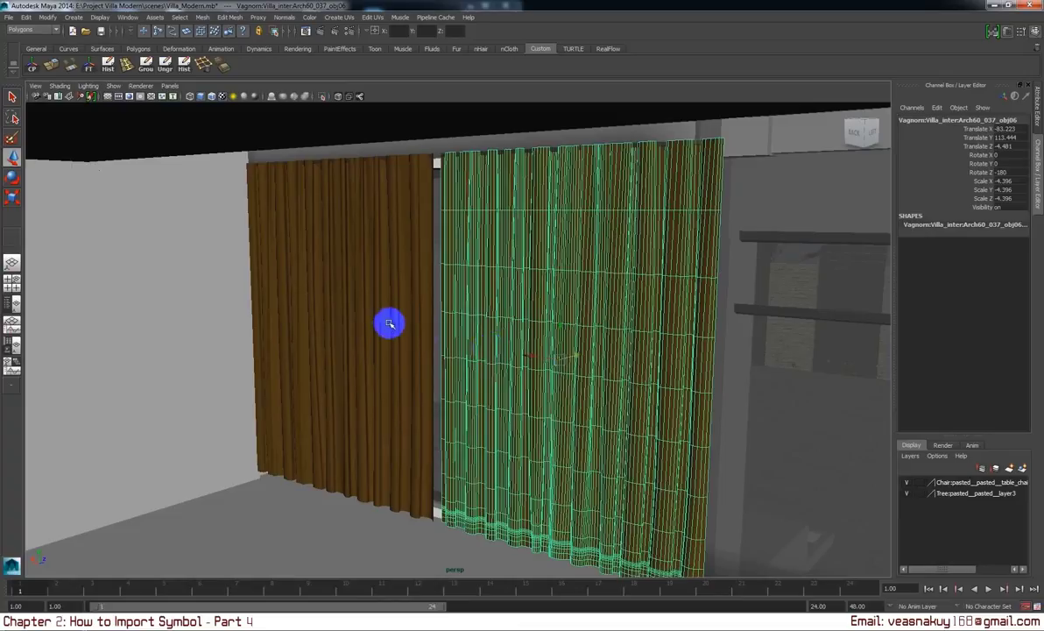
{"action": "left_click", "coordinate": [390, 324]}
{"action": "left_click_drag", "start_coordinate": [322, 378], "coordinate": [345, 377]}
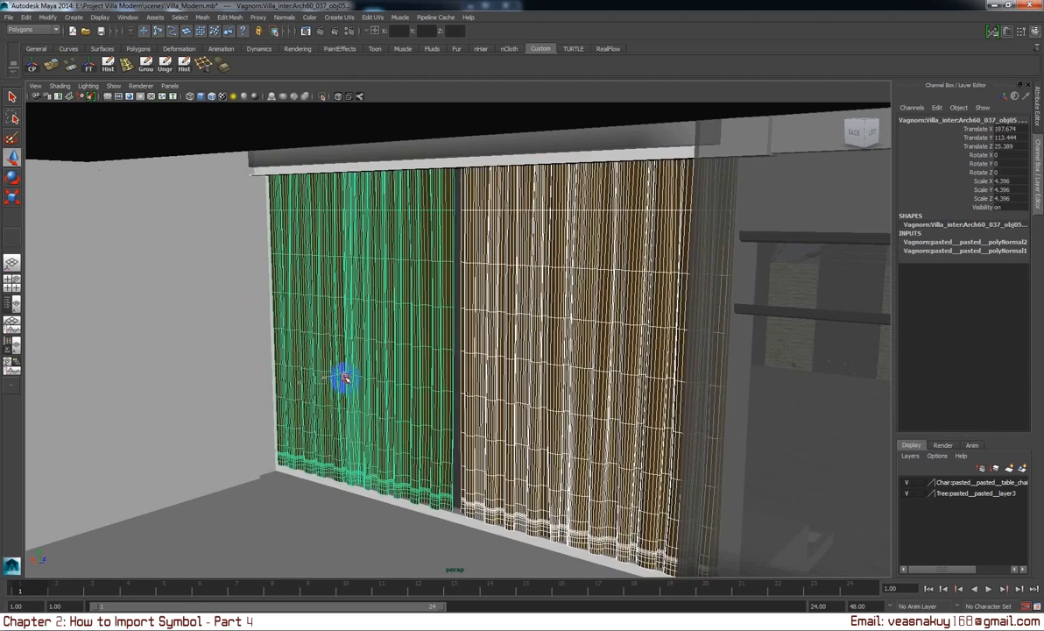
{"action": "left_click_drag", "start_coordinate": [674, 418], "coordinate": [558, 406]}
{"action": "scroll", "scroll_direction": "down", "scroll_amount": 3}
Deselect and orbit around the villa front to review the curtains.
{"action": "left_click", "coordinate": [700, 307]}
{"action": "left_click_drag", "start_coordinate": [699, 307], "coordinate": [664, 320]}
{"action": "scroll", "scroll_direction": "down", "scroll_amount": 3}
{"action": "left_click_drag", "start_coordinate": [571, 338], "coordinate": [728, 356]}
{"action": "left_click_drag", "start_coordinate": [728, 355], "coordinate": [706, 380]}
{"action": "left_click_drag", "start_coordinate": [706, 380], "coordinate": [686, 406]}
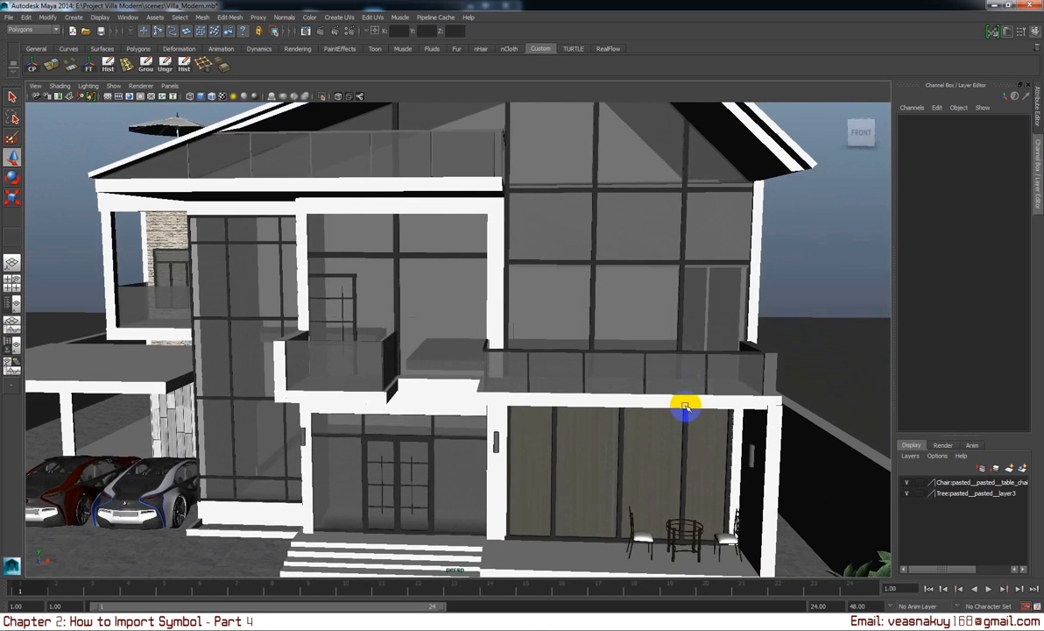
{"action": "left_click_drag", "start_coordinate": [681, 421], "coordinate": [708, 449]}
{"action": "left_click_drag", "start_coordinate": [685, 306], "coordinate": [741, 368]}
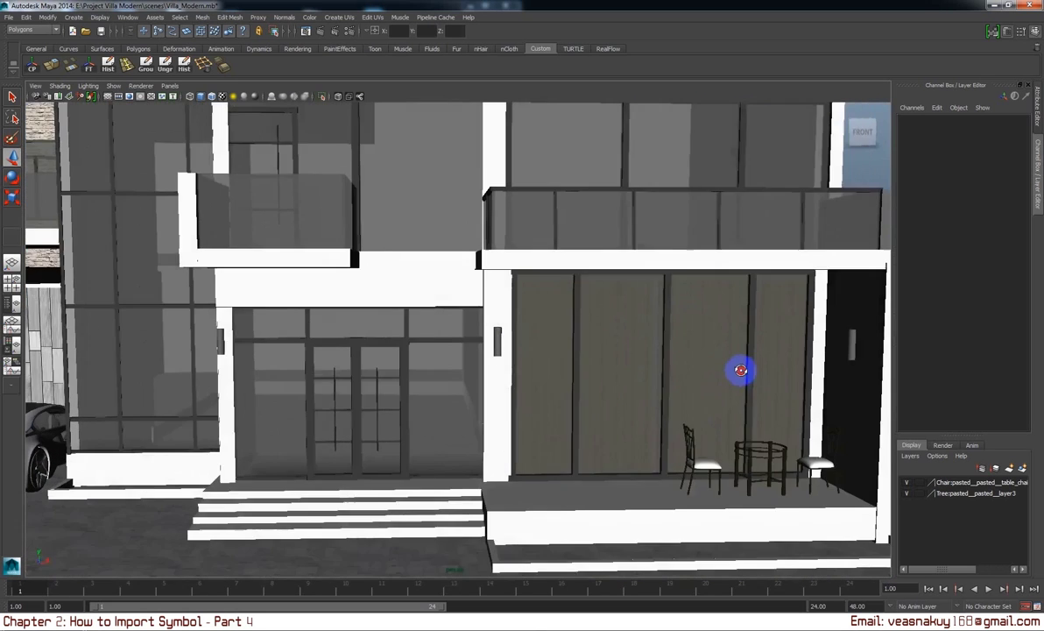
{"action": "scroll", "scroll_direction": "up", "scroll_amount": 3}
{"action": "scroll", "scroll_direction": "up", "scroll_amount": 3}
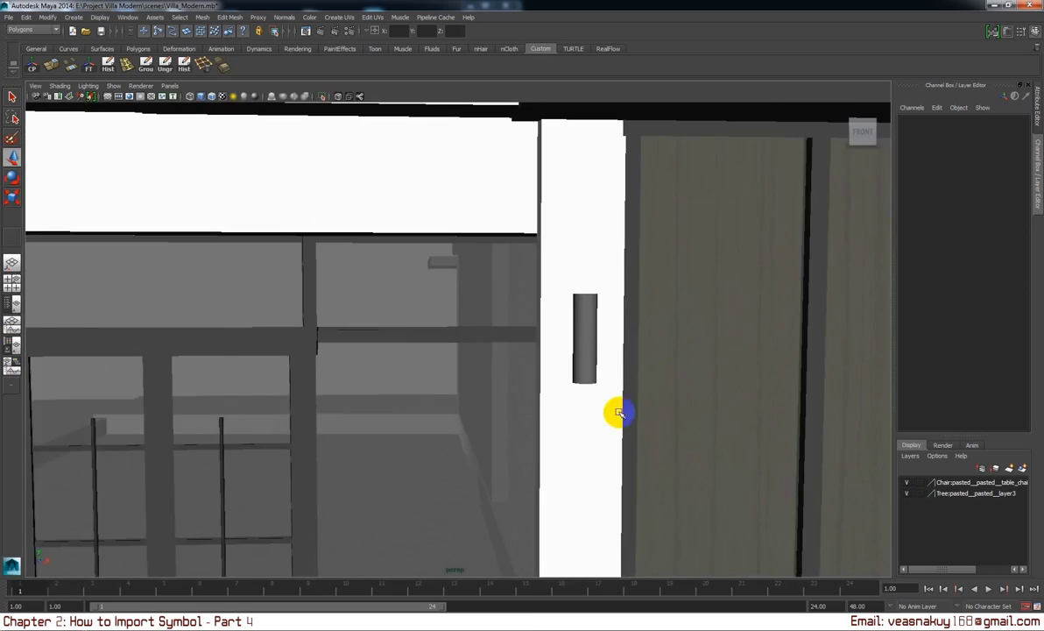
{"action": "scroll", "scroll_direction": "down", "scroll_amount": 3}
{"action": "scroll", "scroll_direction": "down", "scroll_amount": 3}
{"action": "scroll", "scroll_direction": "down", "scroll_amount": 3}
{"action": "scroll", "scroll_direction": "down", "scroll_amount": 3}
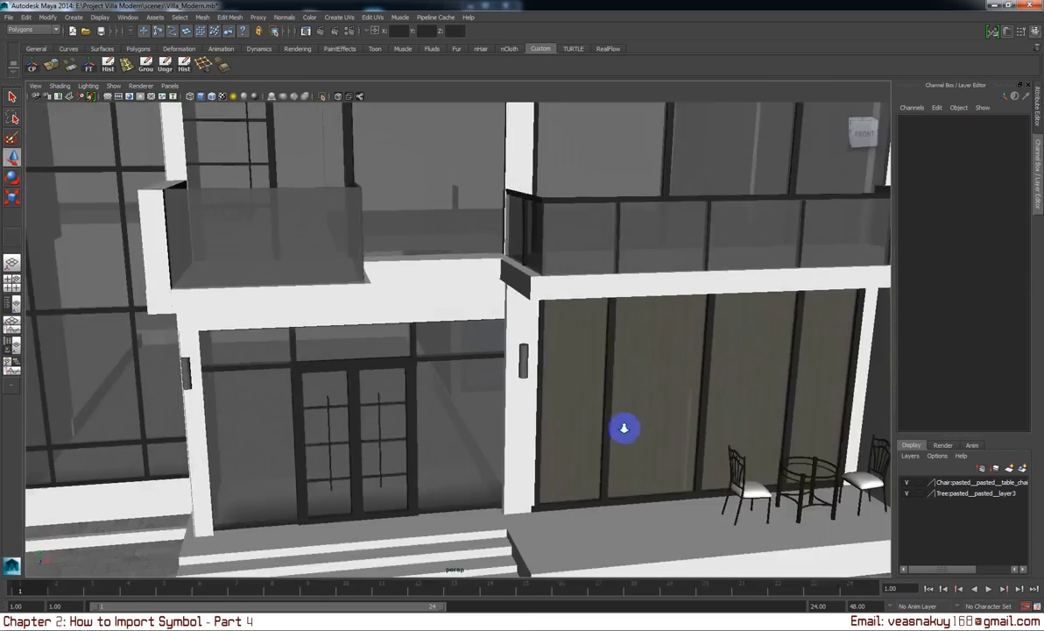
{"action": "scroll", "scroll_direction": "down", "scroll_amount": 3}
{"action": "scroll", "scroll_direction": "down", "scroll_amount": 3}
{"action": "left_click_drag", "start_coordinate": [650, 418], "coordinate": [642, 424]}
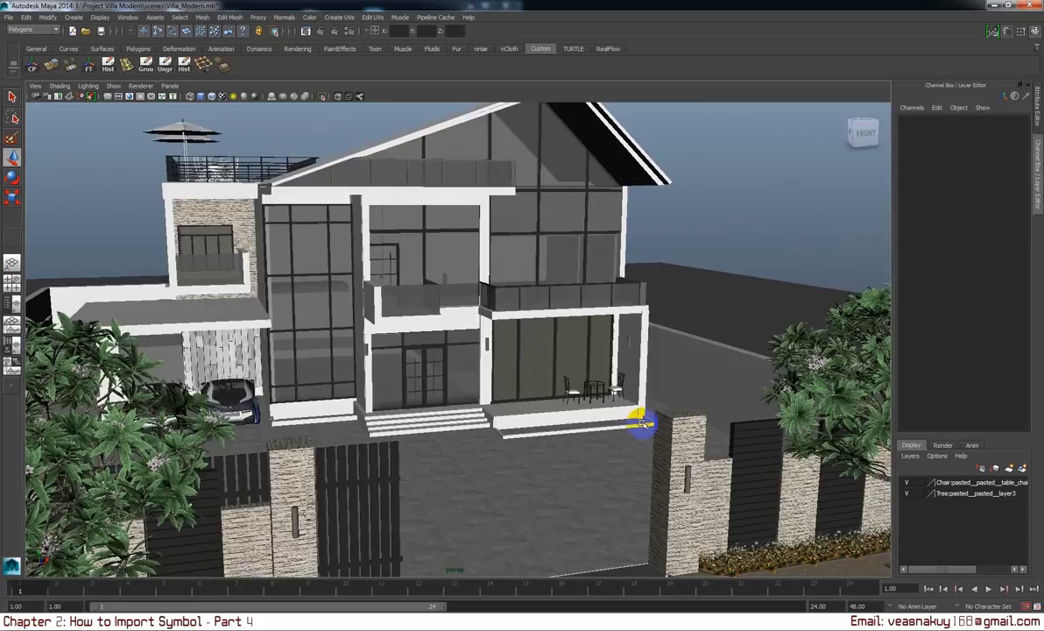
{"action": "left_click_drag", "start_coordinate": [642, 424], "coordinate": [473, 377]}
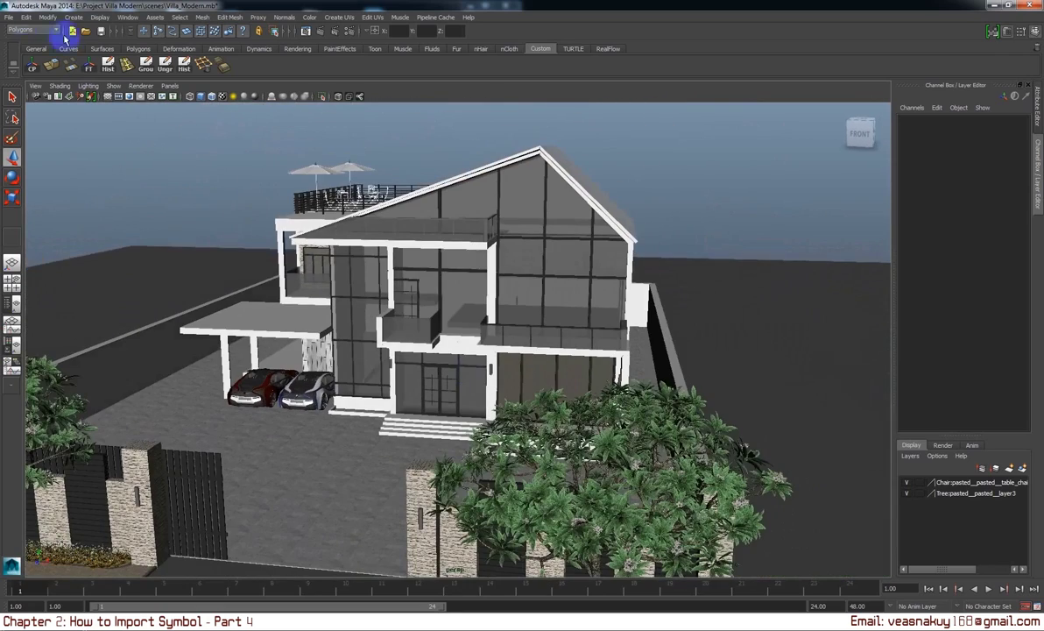
Import the Wall_Flower.mb ivy model into the scene.
{"action": "left_click", "coordinate": [8, 17]}
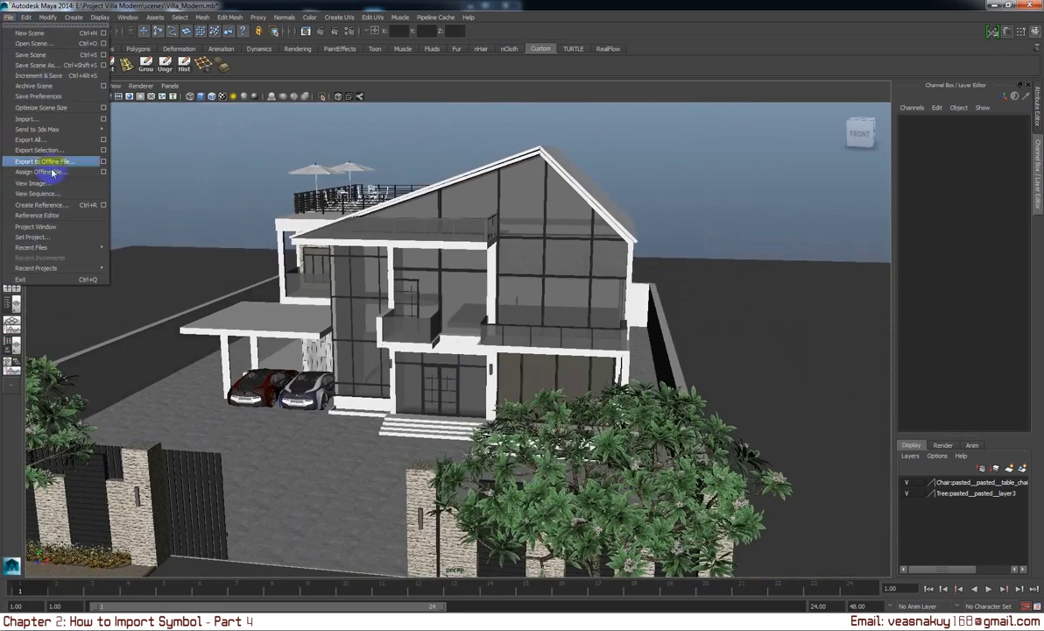
{"action": "left_click", "coordinate": [52, 119]}
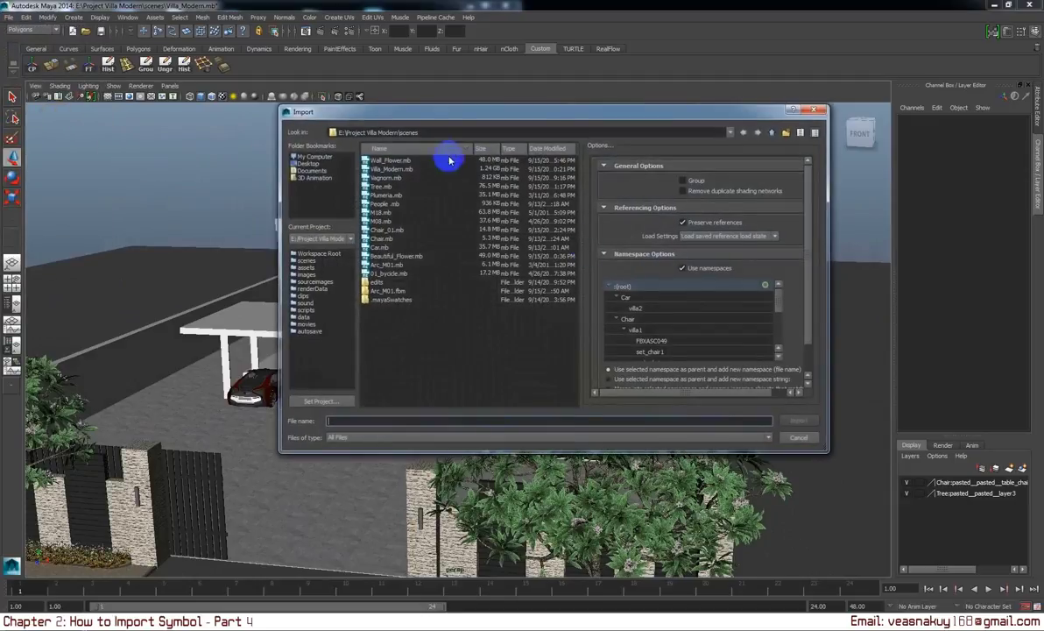
{"action": "left_click", "coordinate": [399, 162]}
{"action": "left_click", "coordinate": [403, 169]}
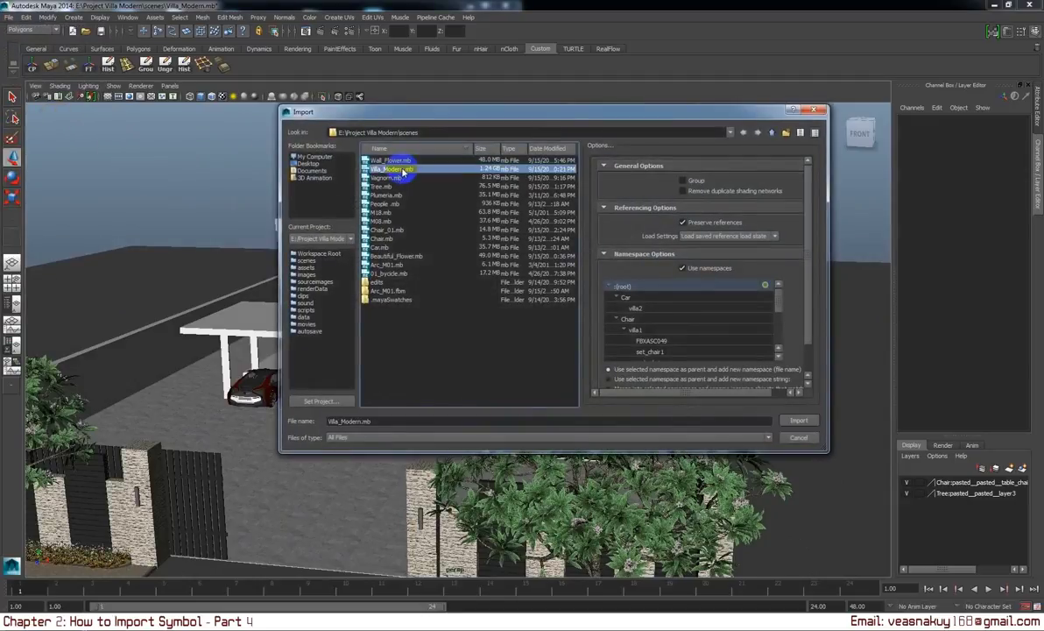
{"action": "double_click", "coordinate": [404, 168]}
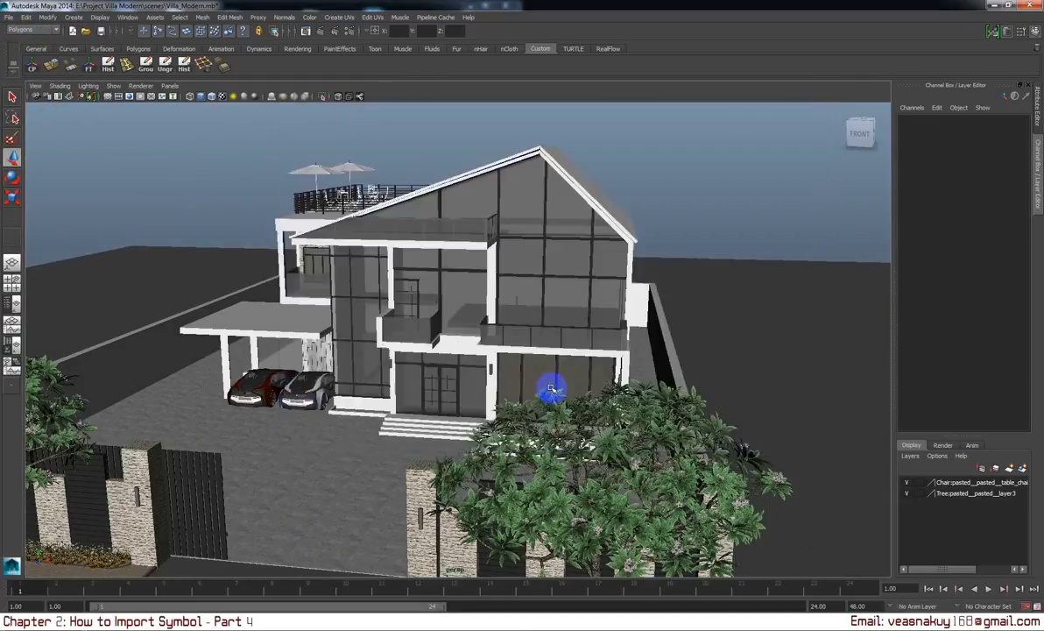
Set the Wall_Flower ivy's Scale X, Y and Z to 0.01.
{"action": "scroll", "scroll_direction": "down", "scroll_amount": 3}
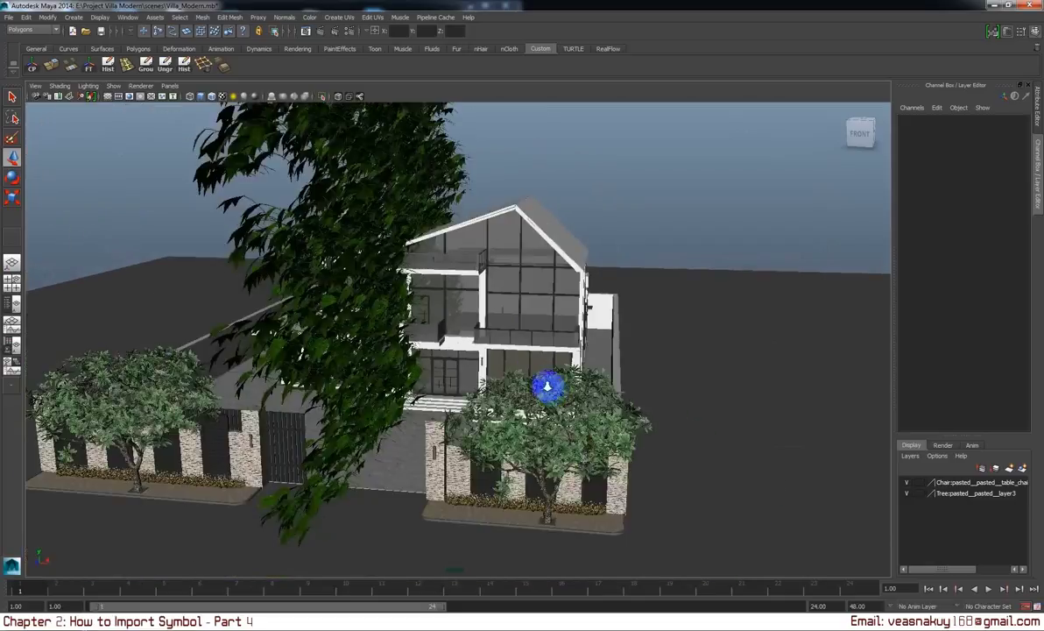
{"action": "scroll", "scroll_direction": "down", "scroll_amount": 3}
{"action": "left_click", "coordinate": [421, 257]}
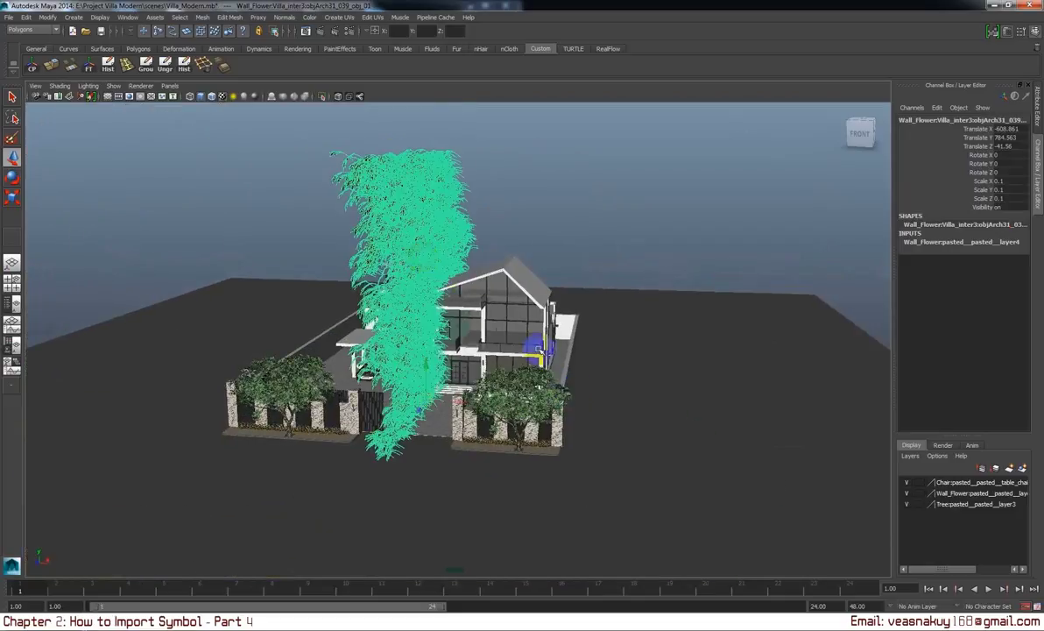
{"action": "left_click_drag", "start_coordinate": [554, 361], "coordinate": [562, 361]}
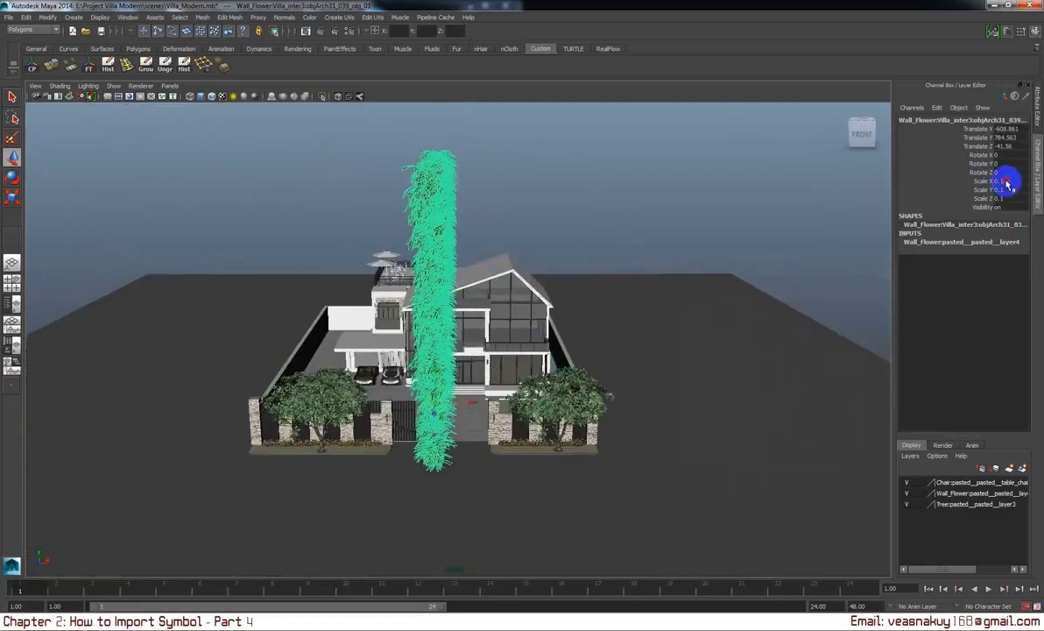
{"action": "left_click_drag", "start_coordinate": [1009, 177], "coordinate": [1010, 202]}
{"action": "type", "text": "0.05"}
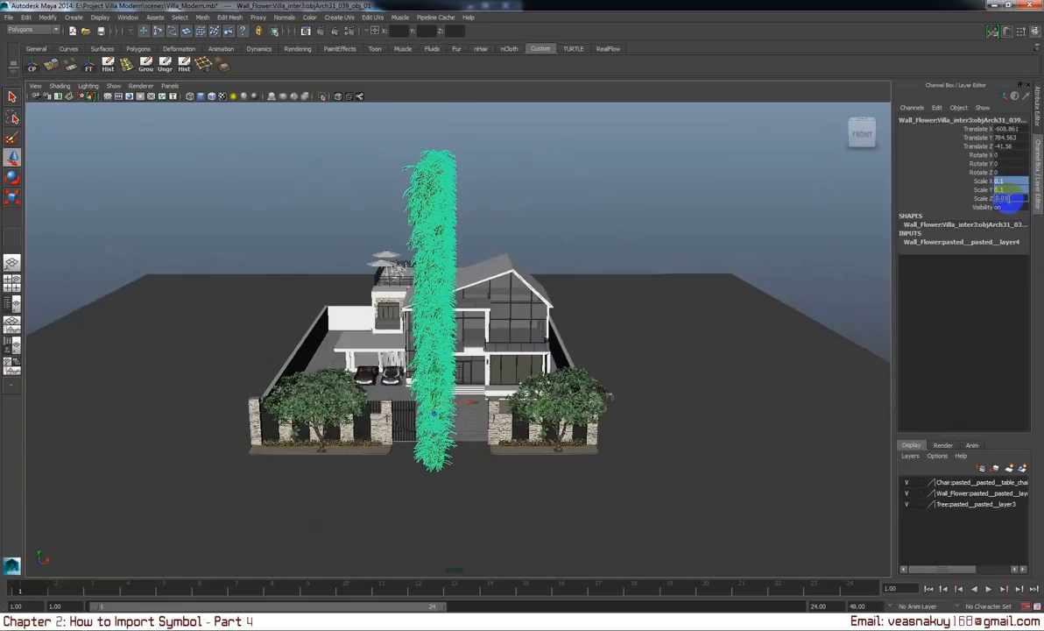
{"action": "key", "text": "Return"}
Put both front trees on a new layer created from the selection.
{"action": "left_click_drag", "start_coordinate": [518, 427], "coordinate": [532, 435]}
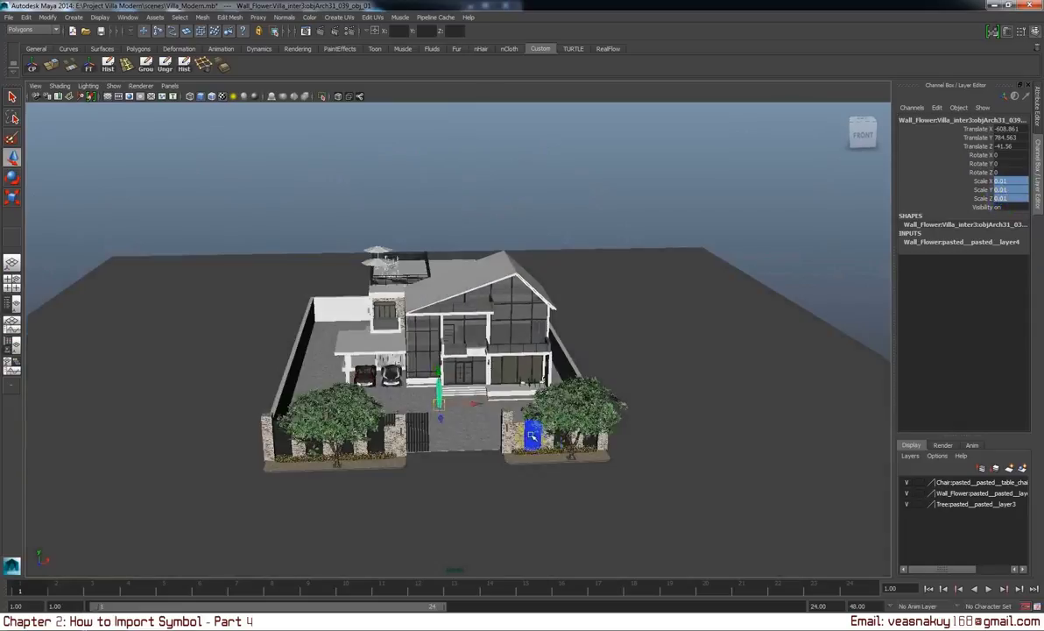
{"action": "left_click", "coordinate": [569, 409]}
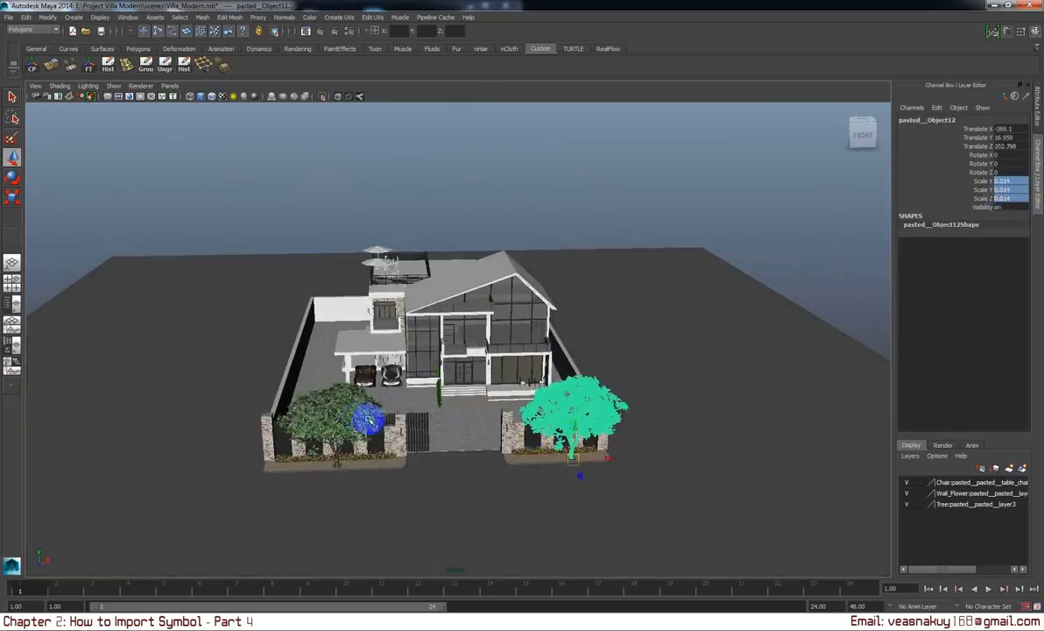
{"action": "left_click", "coordinate": [368, 419]}
{"action": "left_click", "coordinate": [1023, 468]}
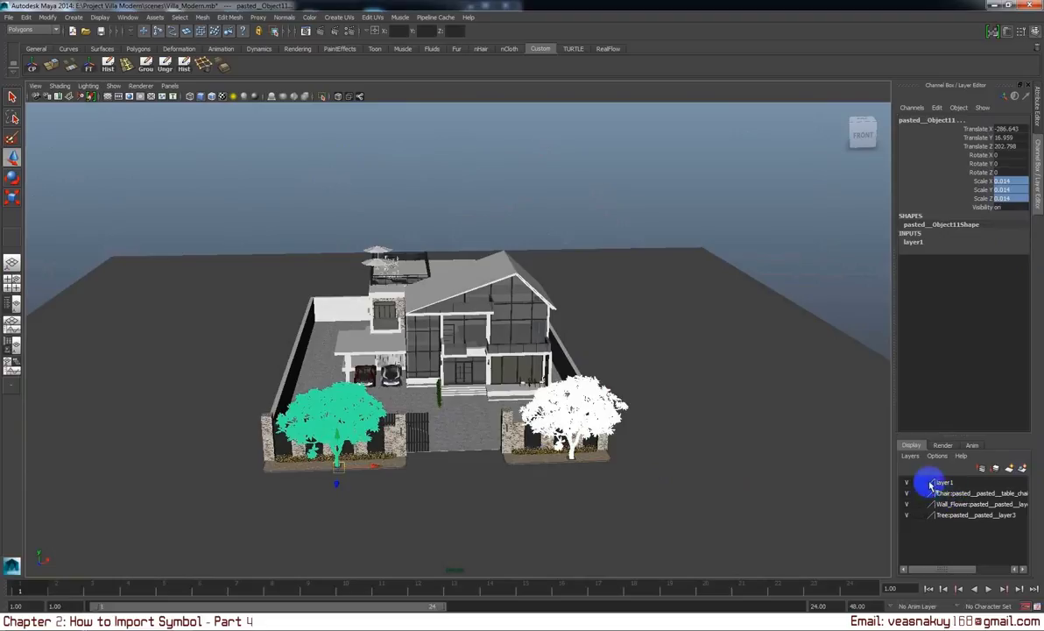
Rename layer1 to Tree1 and hide it.
{"action": "double_click", "coordinate": [926, 482]}
{"action": "type", "text": "Tree"}
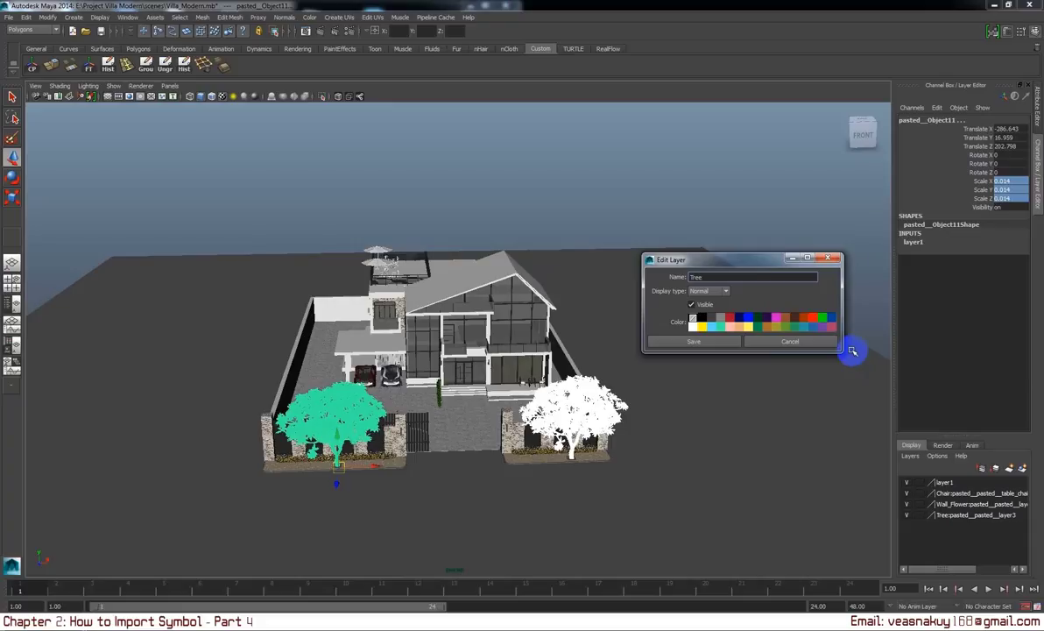
{"action": "left_click", "coordinate": [694, 341]}
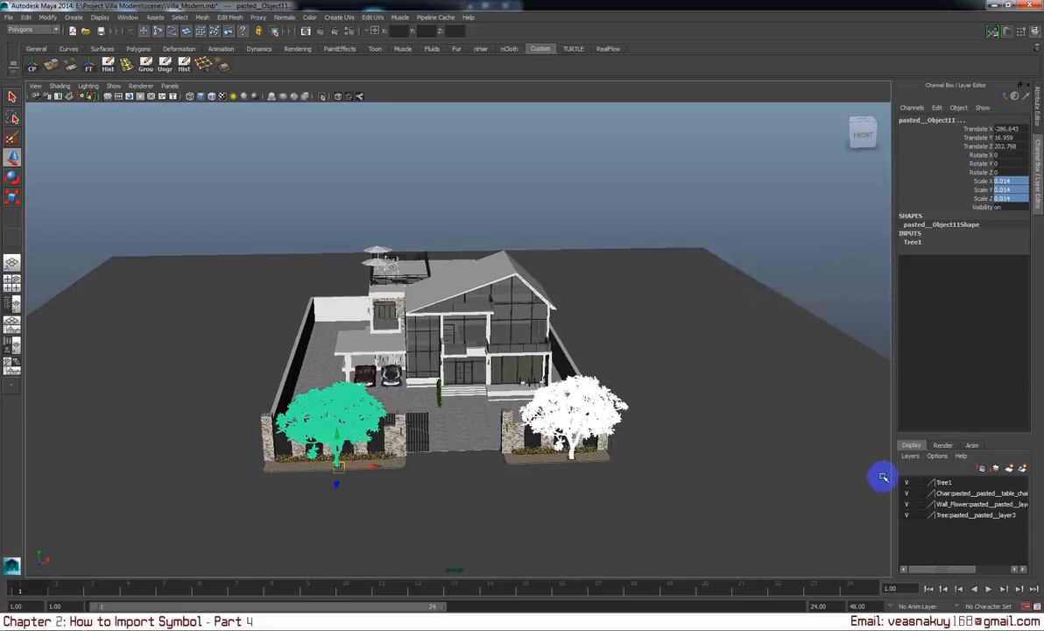
{"action": "left_click", "coordinate": [911, 485]}
Move the Wall_Flower ivy left toward the gate pillar.
{"action": "key", "text": "f"}
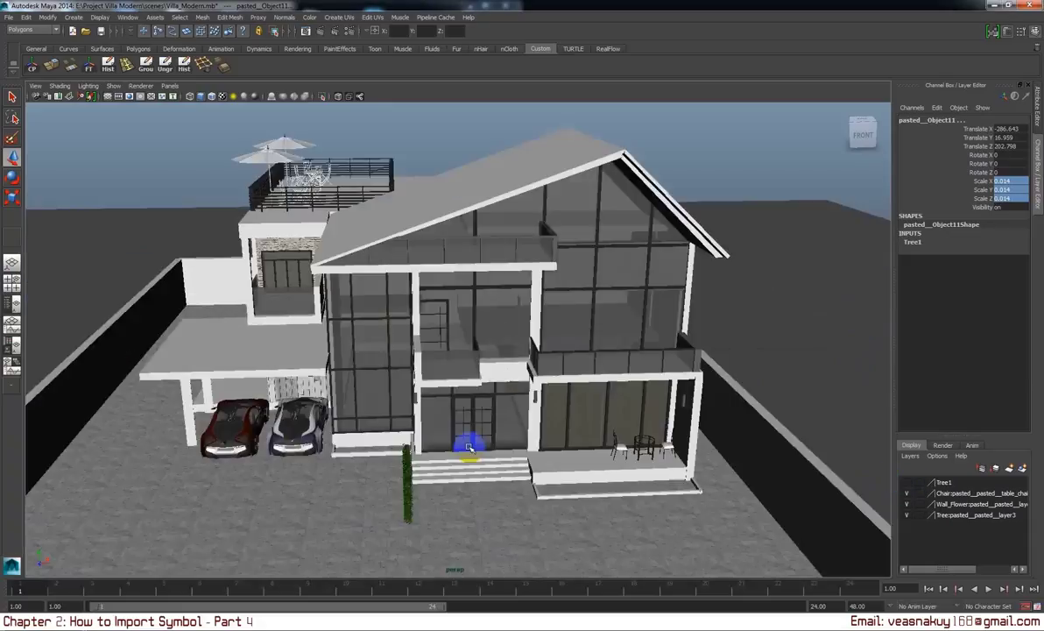
{"action": "left_click", "coordinate": [470, 316]}
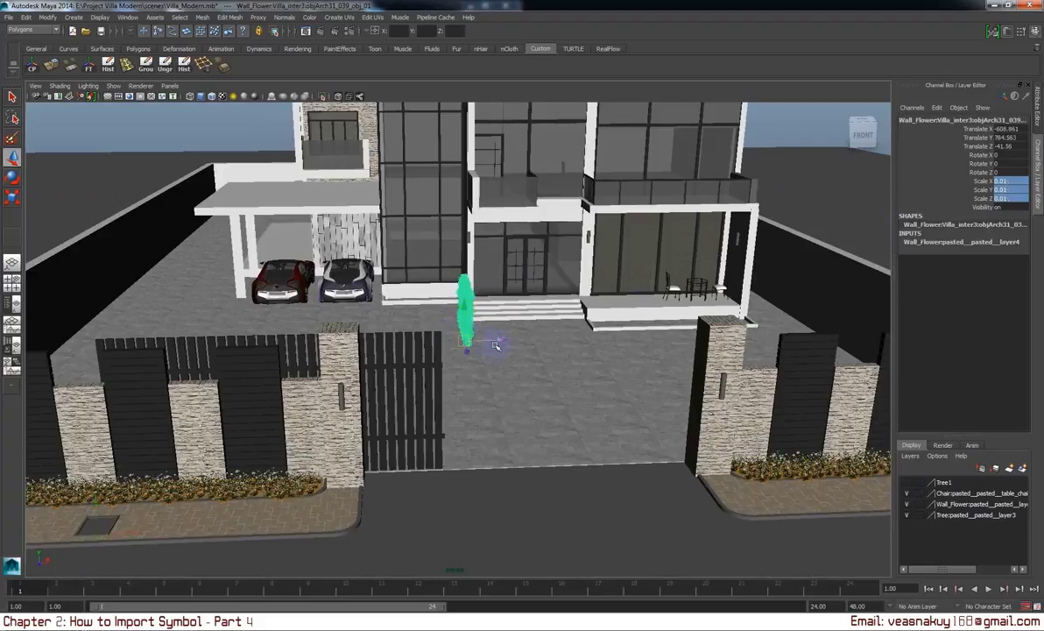
{"action": "left_click_drag", "start_coordinate": [496, 346], "coordinate": [364, 361]}
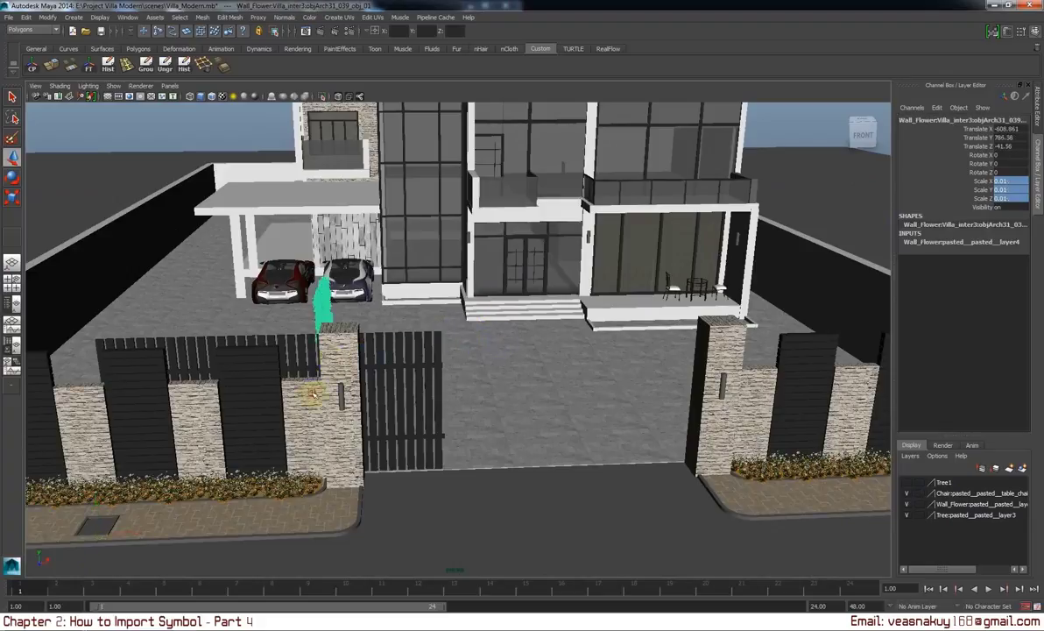
Move the ivy down beside the gate pillar, undoing a trial tilt.
{"action": "left_click_drag", "start_coordinate": [313, 394], "coordinate": [298, 506]}
{"action": "left_click_drag", "start_coordinate": [571, 392], "coordinate": [540, 413]}
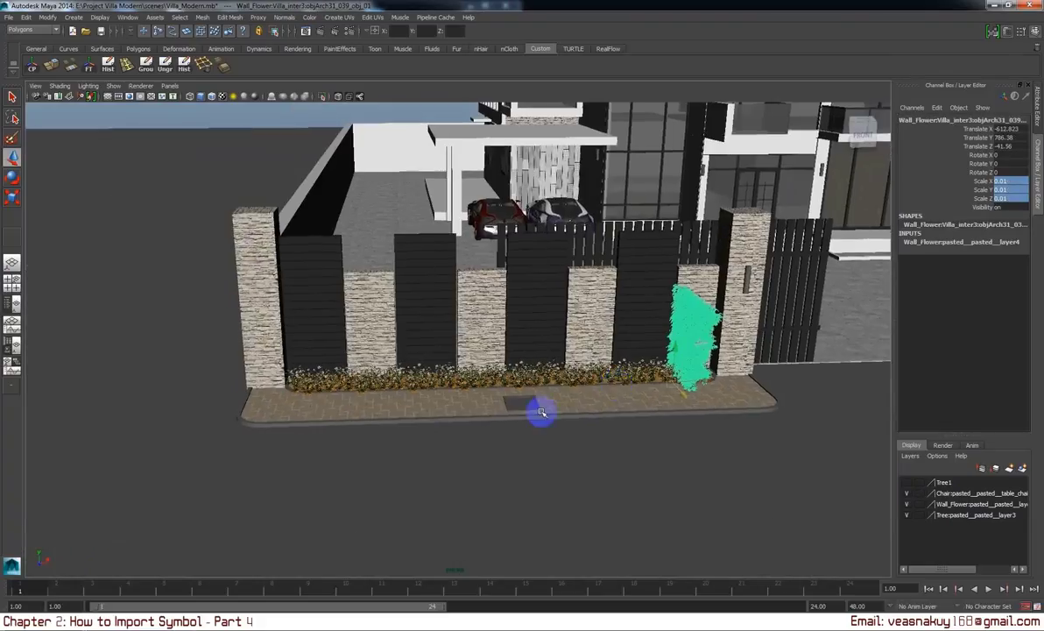
{"action": "scroll", "scroll_direction": "up", "scroll_amount": 3}
{"action": "scroll", "scroll_direction": "down", "scroll_amount": 3}
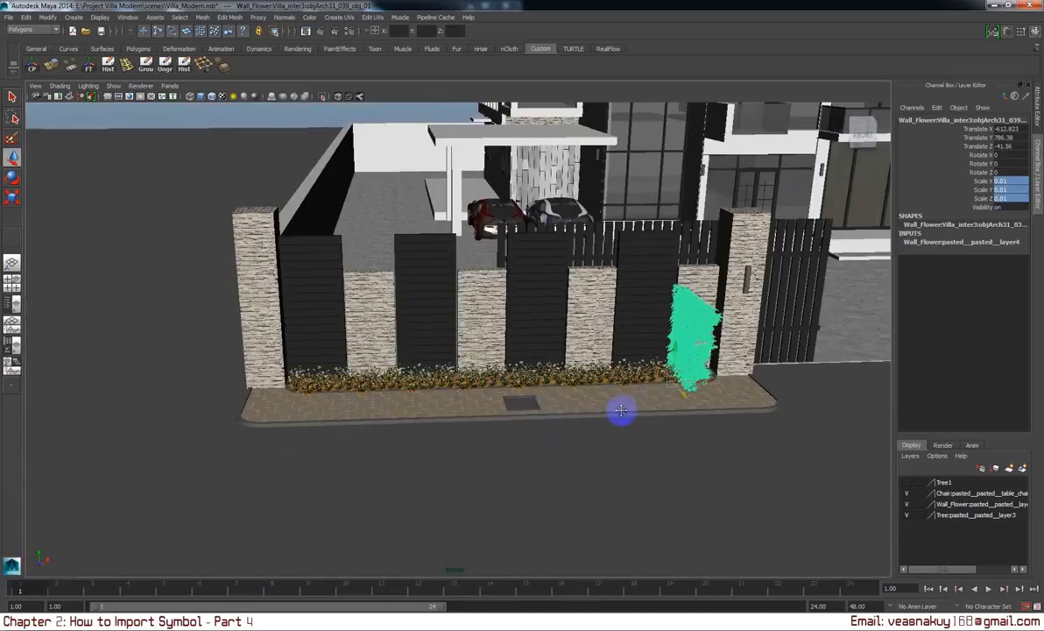
{"action": "left_click_drag", "start_coordinate": [620, 411], "coordinate": [554, 436]}
{"action": "scroll", "scroll_direction": "up", "scroll_amount": 3}
{"action": "scroll", "scroll_direction": "up", "scroll_amount": 3}
{"action": "scroll", "scroll_direction": "up", "scroll_amount": 3}
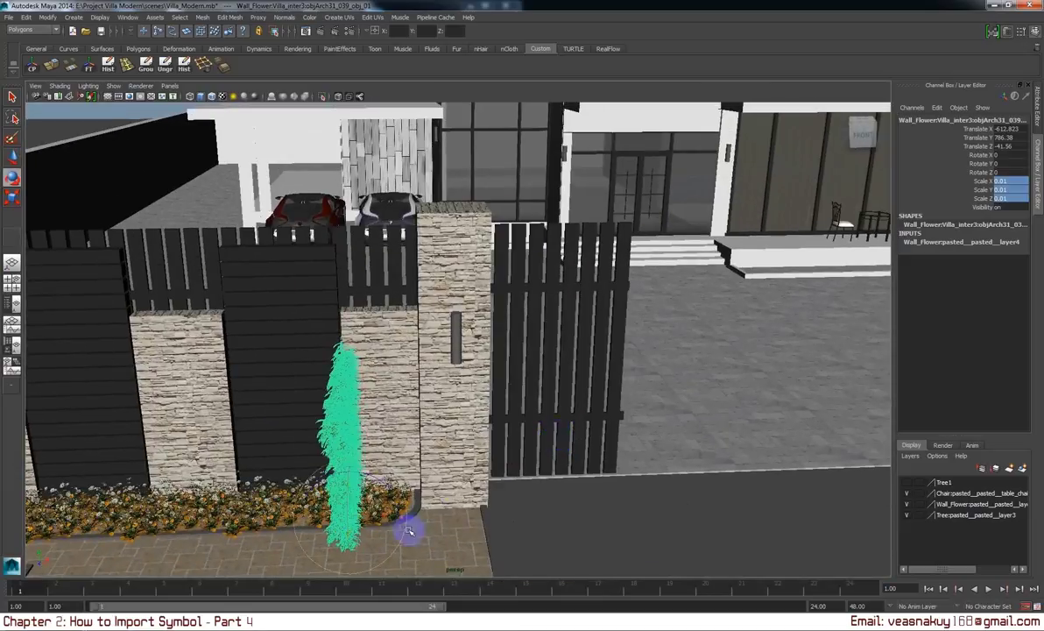
{"action": "left_click_drag", "start_coordinate": [373, 540], "coordinate": [405, 530]}
{"action": "key", "text": "ctrl+z"}
{"action": "key", "text": "ctrl+z"}
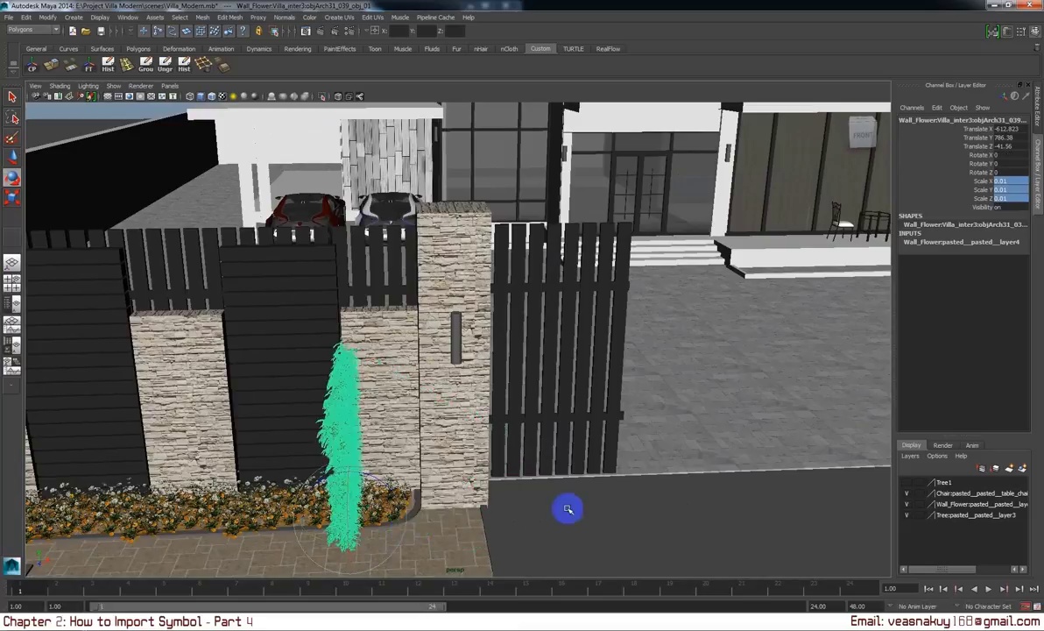
Turn the ivy 90° around Y and set Rotate X to 0 so it lies flat.
{"action": "left_click", "coordinate": [1019, 165]}
{"action": "type", "text": "90"}
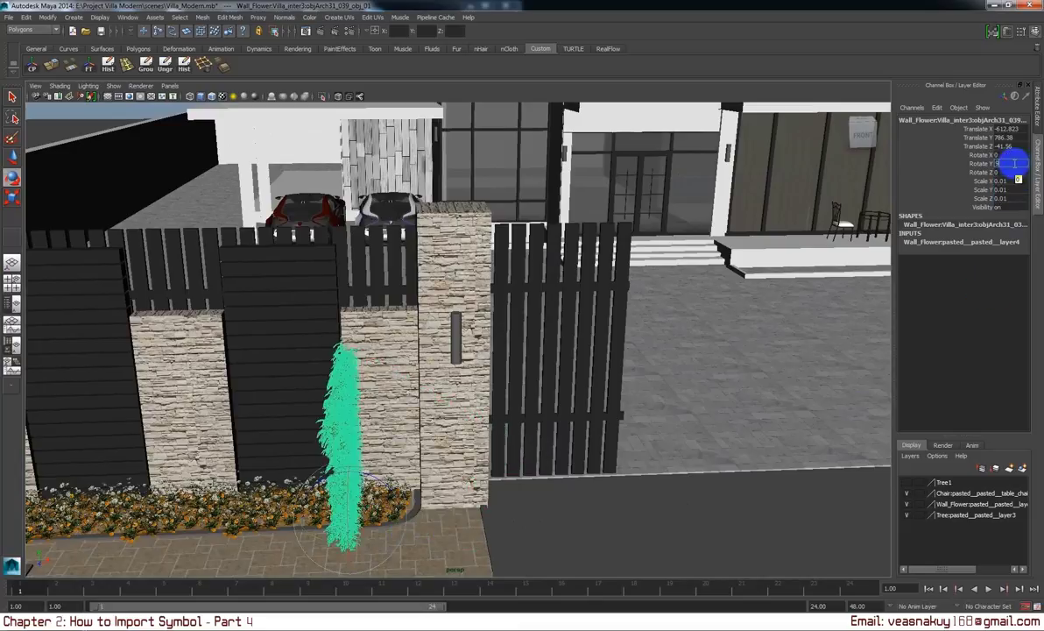
{"action": "key", "text": "Return"}
{"action": "left_click_drag", "start_coordinate": [793, 361], "coordinate": [695, 379]}
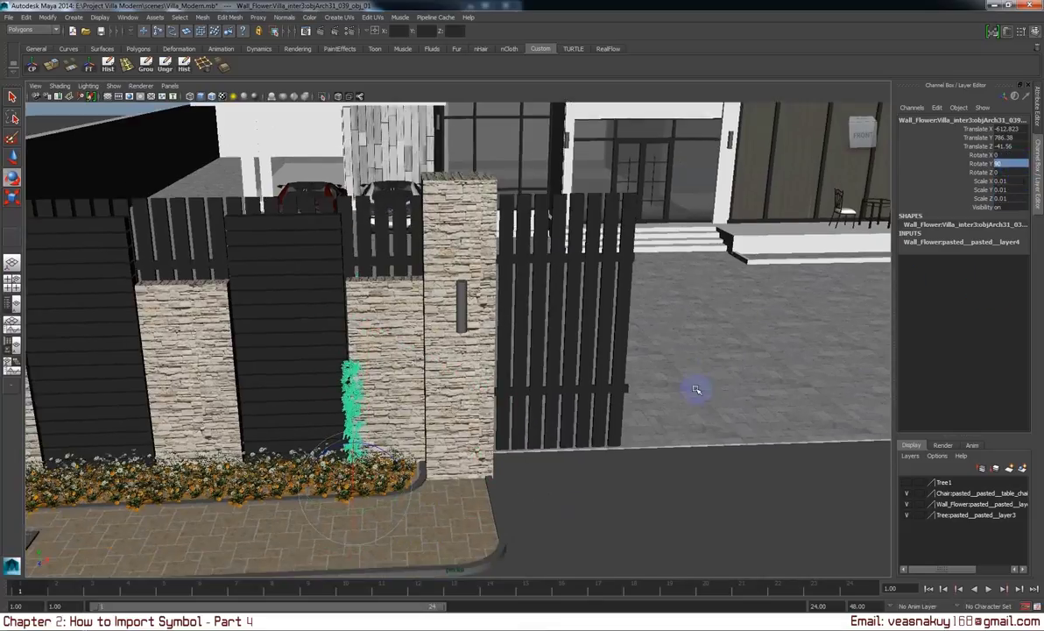
{"action": "left_click_drag", "start_coordinate": [345, 497], "coordinate": [347, 580]}
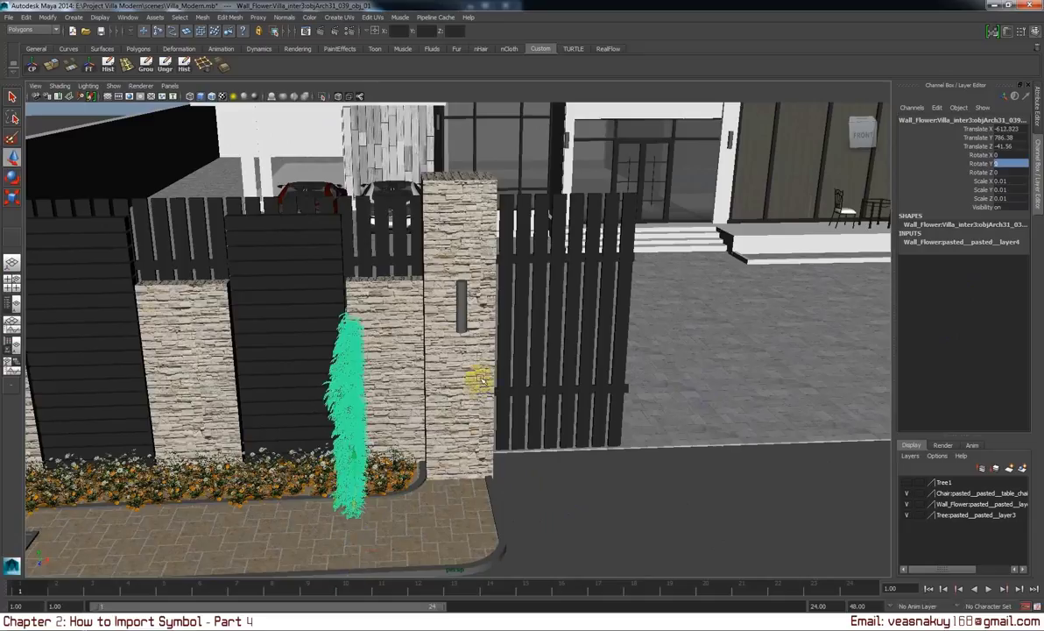
{"action": "left_click", "coordinate": [961, 244]}
{"action": "left_click", "coordinate": [1015, 166]}
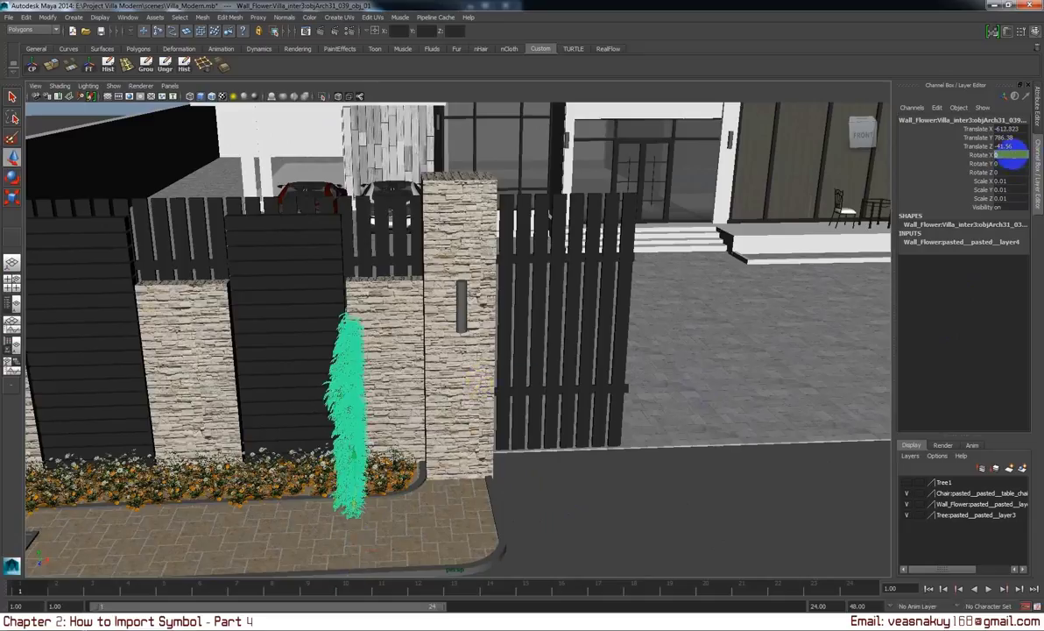
{"action": "type", "text": "0"}
{"action": "key", "text": "Return"}
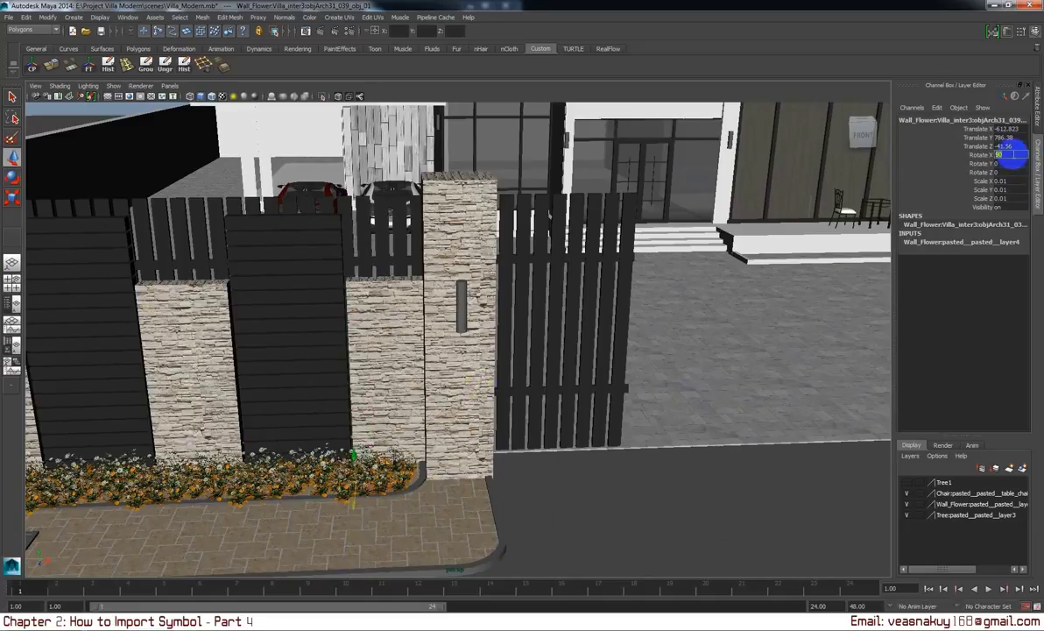
Shift the ivy slightly along X in front of the walls and gate.
{"action": "left_click_drag", "start_coordinate": [615, 309], "coordinate": [611, 330]}
{"action": "scroll", "scroll_direction": "up", "scroll_amount": 3}
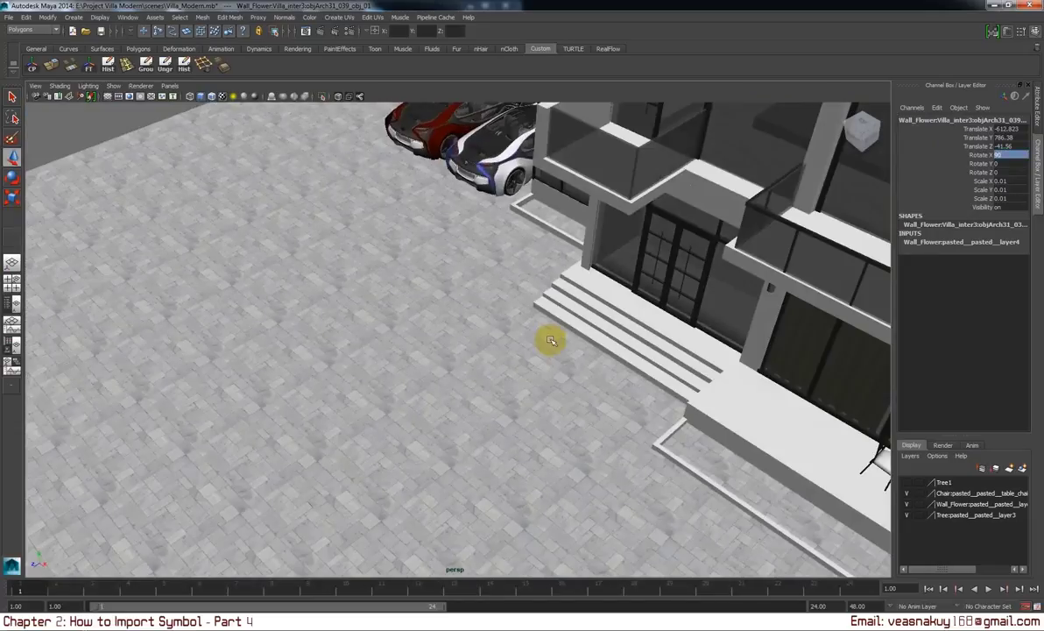
{"action": "left_click_drag", "start_coordinate": [551, 341], "coordinate": [161, 408]}
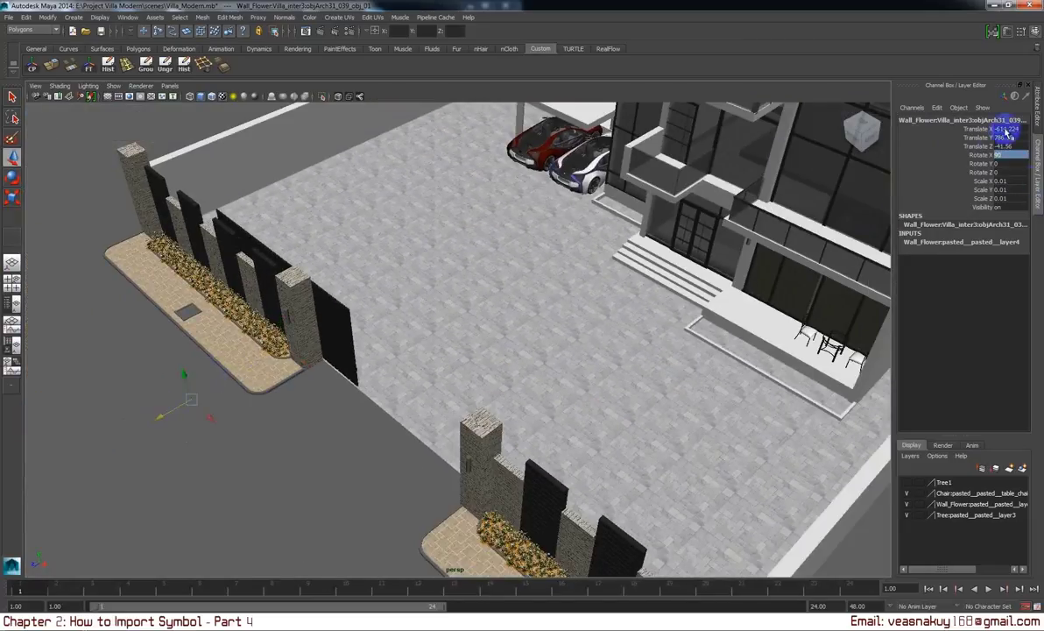
{"action": "left_click", "coordinate": [1008, 156]}
{"action": "type", "text": "0"}
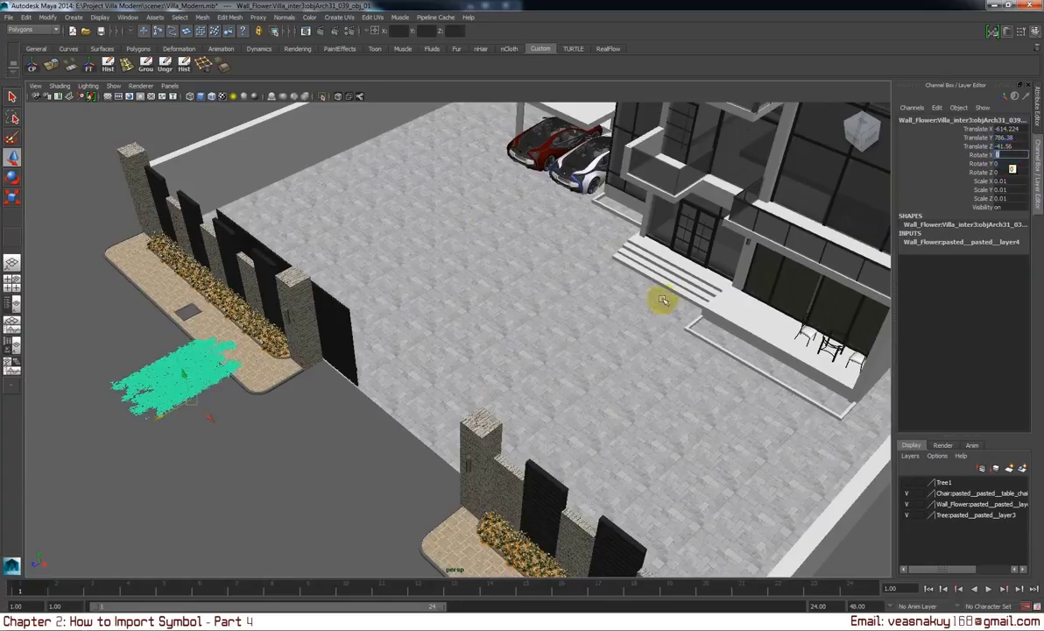
{"action": "left_click_drag", "start_coordinate": [338, 385], "coordinate": [613, 347]}
{"action": "key", "text": "e"}
Turn the ivy 90° around Z and orbit to inspect it against the building.
{"action": "left_click", "coordinate": [1019, 160]}
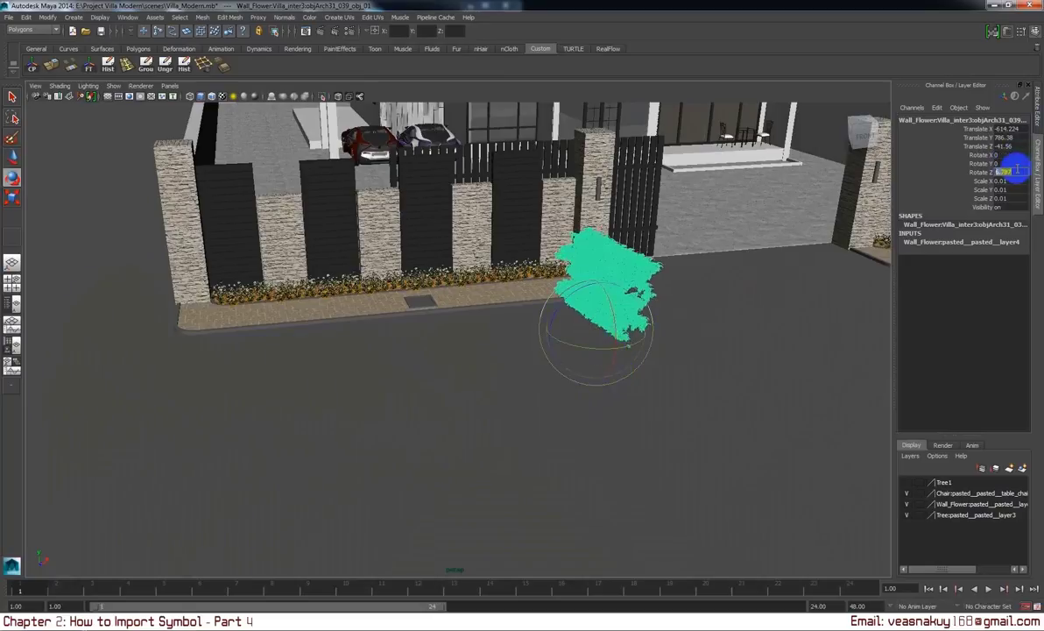
{"action": "key", "text": "Return"}
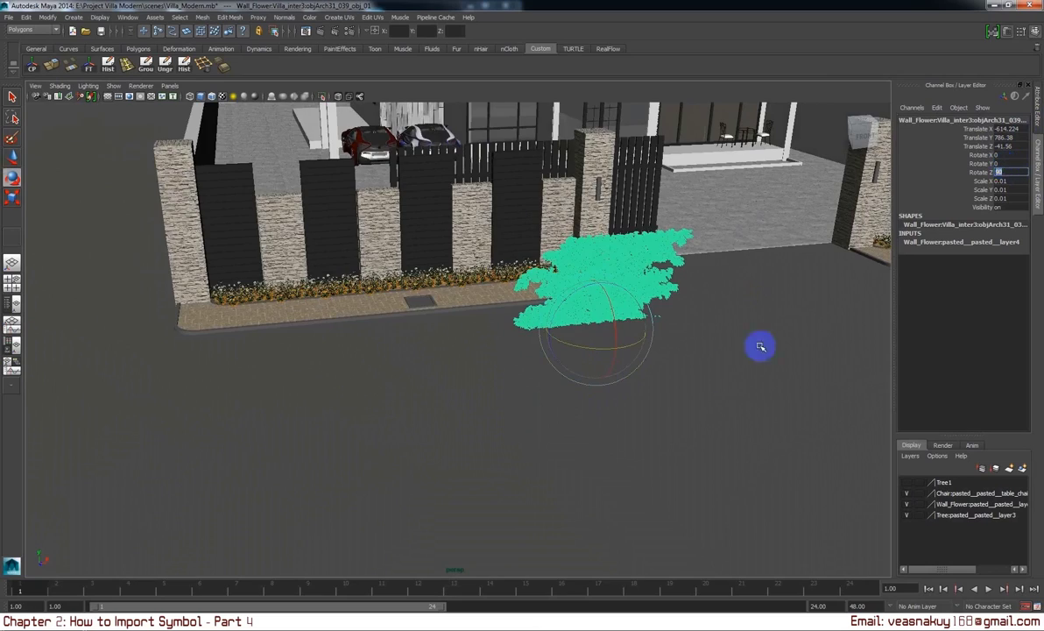
{"action": "left_click_drag", "start_coordinate": [757, 349], "coordinate": [690, 371]}
{"action": "scroll", "scroll_direction": "up", "scroll_amount": 3}
{"action": "left_click_drag", "start_coordinate": [636, 323], "coordinate": [611, 352]}
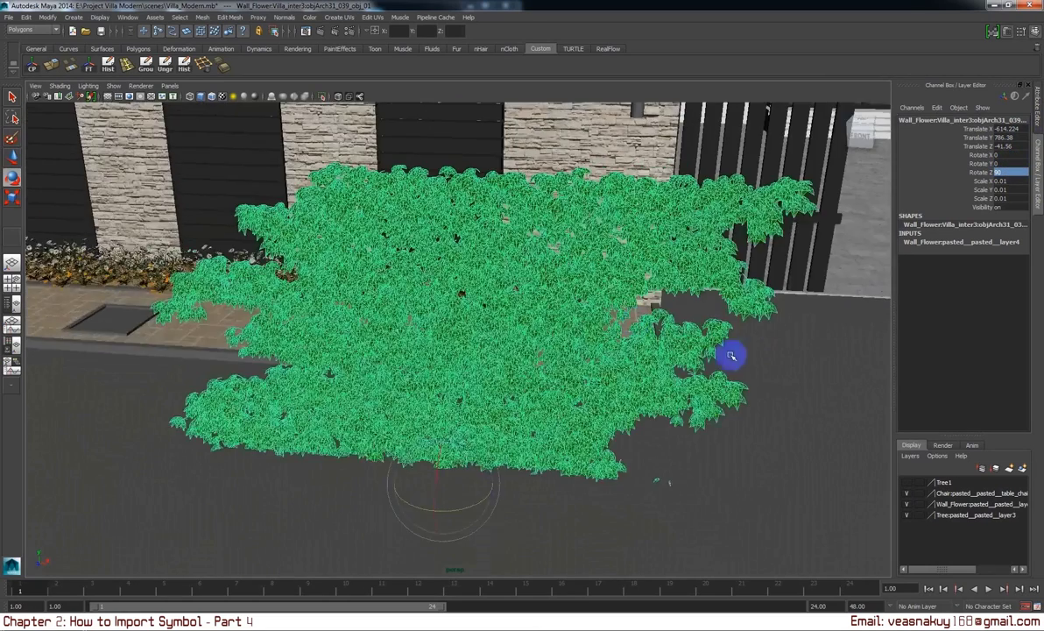
{"action": "left_click", "coordinate": [601, 289]}
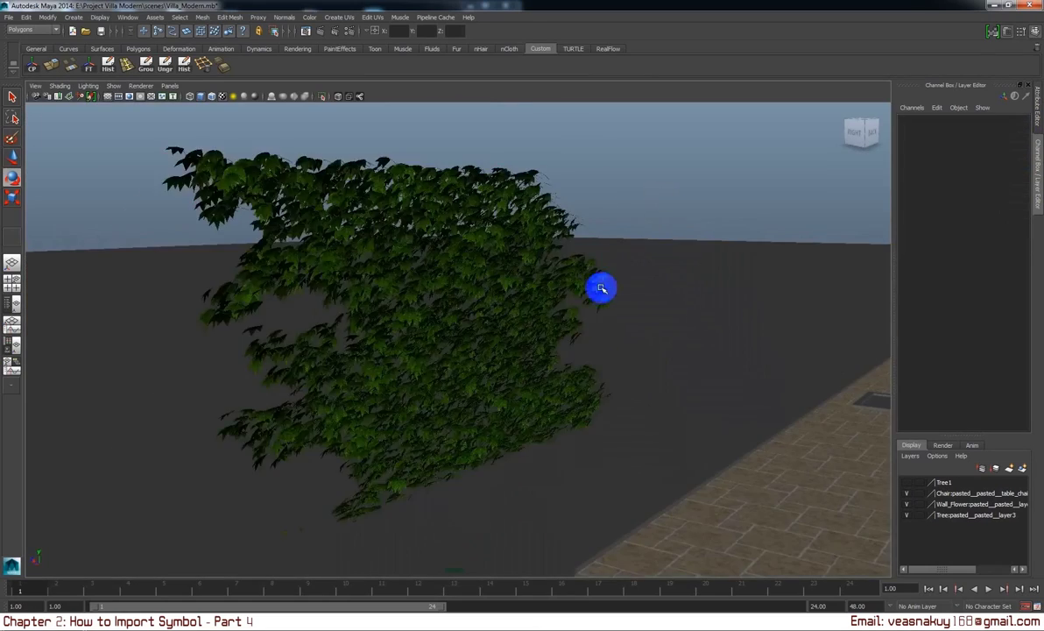
{"action": "scroll", "scroll_direction": "up", "scroll_amount": 3}
{"action": "left_click_drag", "start_coordinate": [601, 289], "coordinate": [631, 281]}
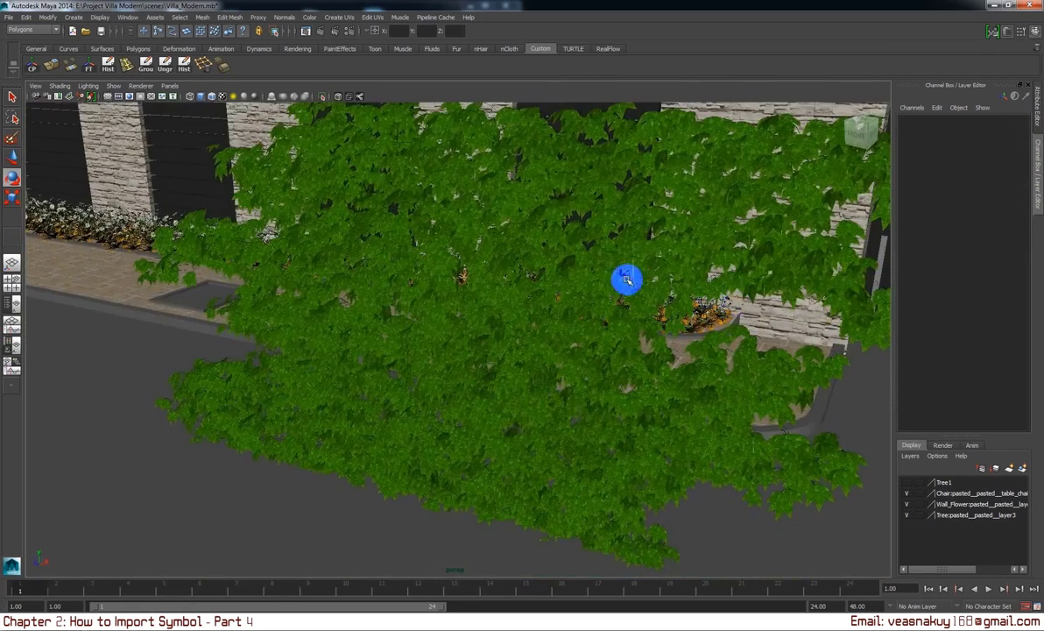
Halve the ivy to 0.005 scale and lift it off the pavement onto the wall.
{"action": "left_click", "coordinate": [627, 279]}
{"action": "key", "text": "f"}
{"action": "left_click_drag", "start_coordinate": [601, 349], "coordinate": [641, 361]}
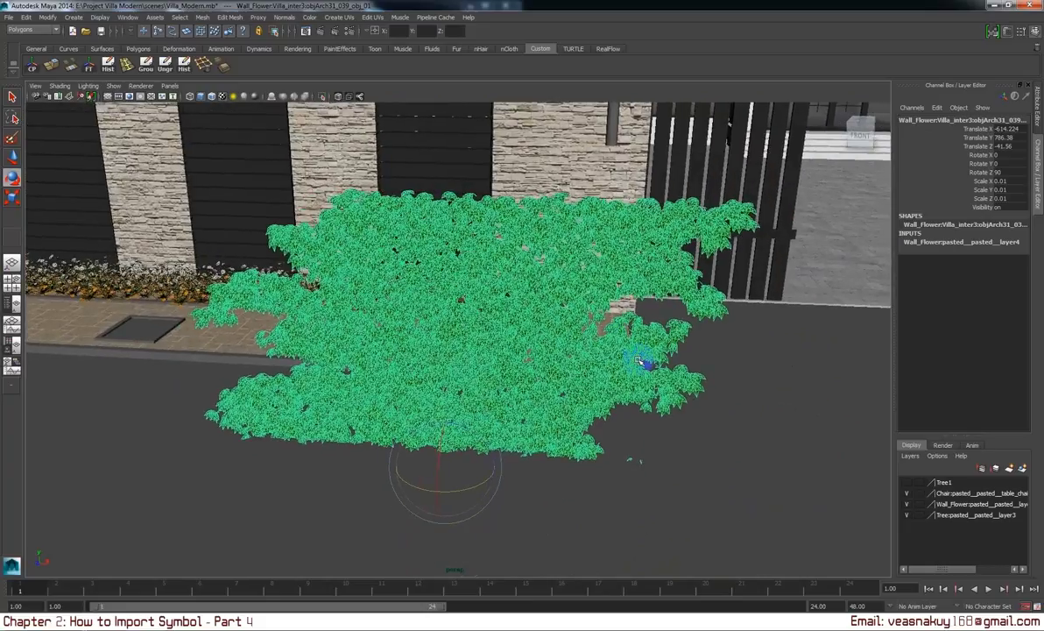
{"action": "key", "text": "w"}
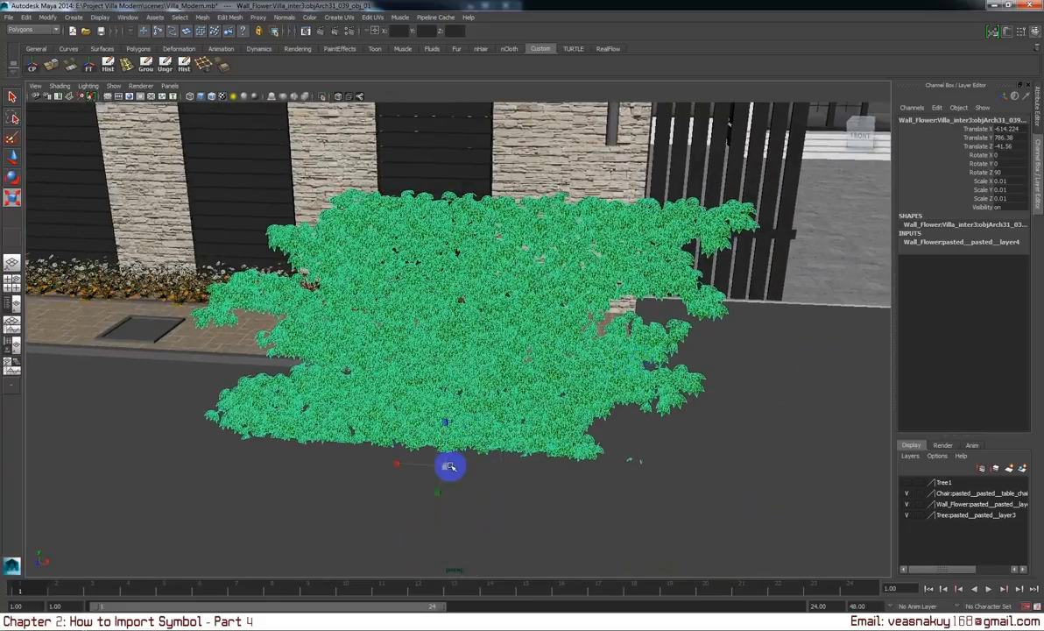
{"action": "left_click_drag", "start_coordinate": [444, 466], "coordinate": [276, 445]}
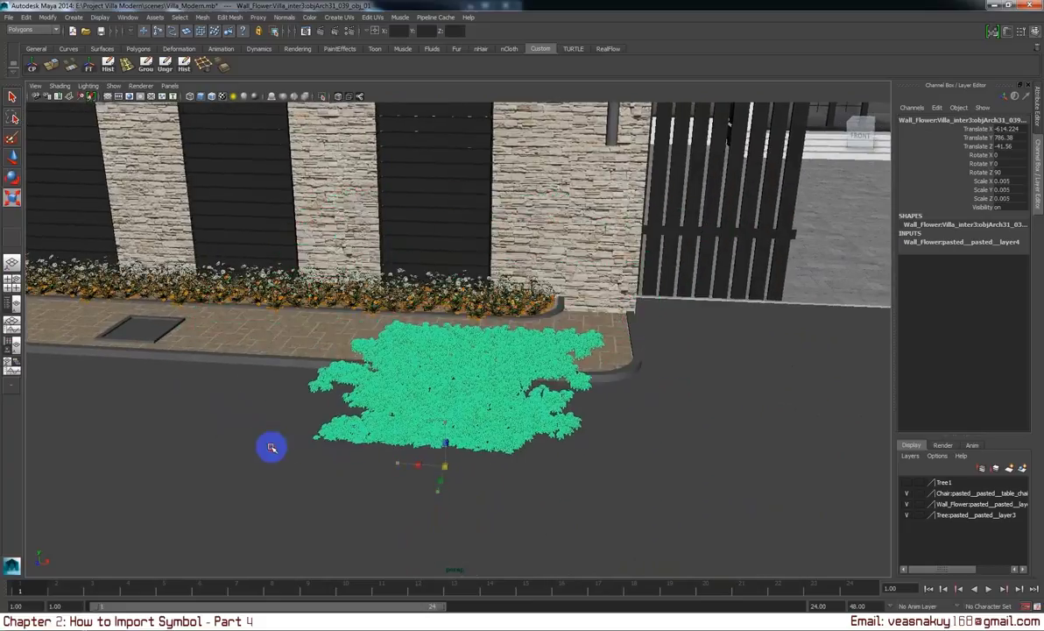
{"action": "left_click_drag", "start_coordinate": [445, 467], "coordinate": [459, 375]}
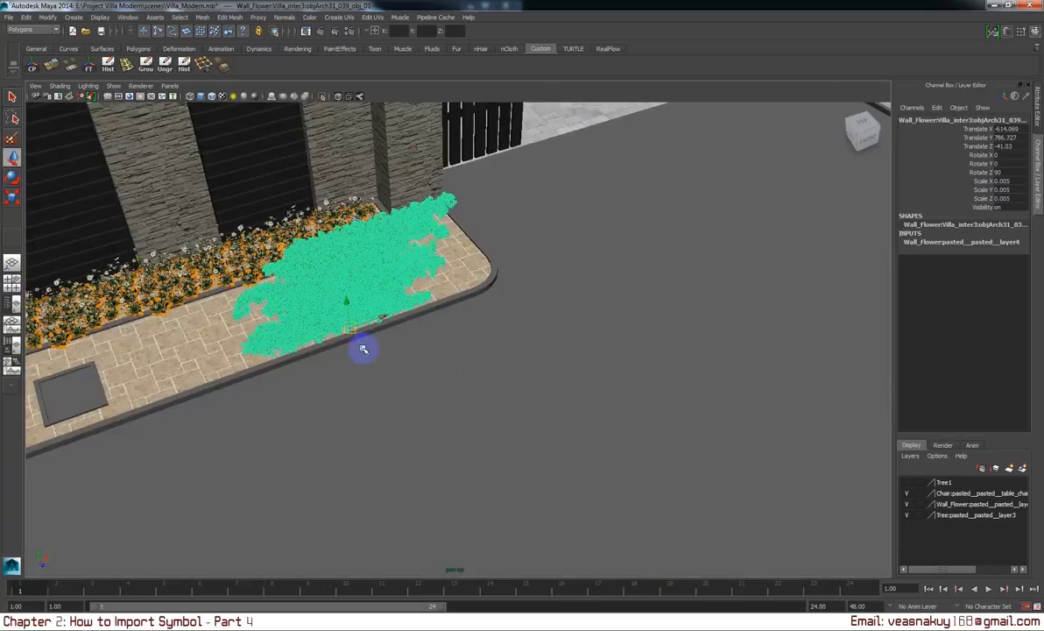
{"action": "left_click_drag", "start_coordinate": [366, 347], "coordinate": [207, 190]}
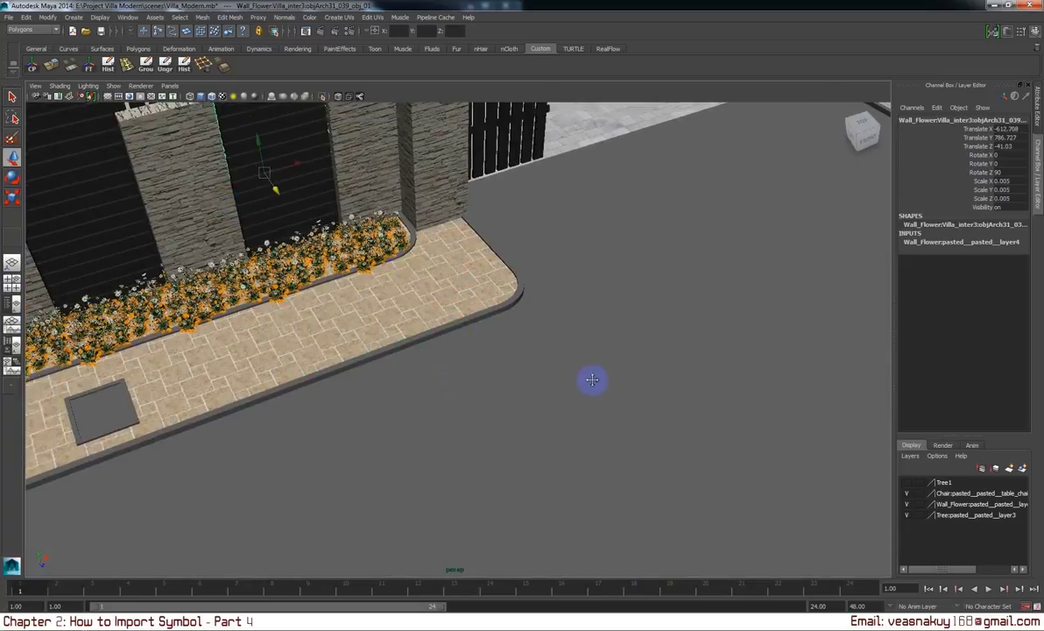
Move the ivy onto the middle stone pillar of the front fence.
{"action": "key", "text": "f"}
{"action": "left_click_drag", "start_coordinate": [527, 299], "coordinate": [456, 296]}
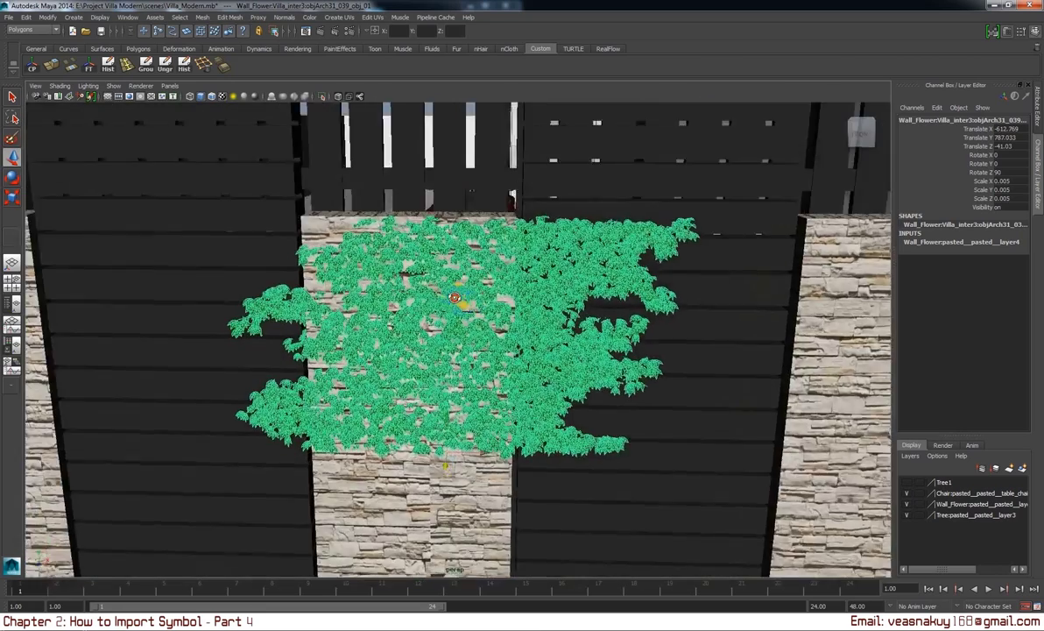
{"action": "left_click", "coordinate": [478, 263]}
{"action": "left_click_drag", "start_coordinate": [477, 262], "coordinate": [523, 326]}
{"action": "left_click", "coordinate": [512, 326]}
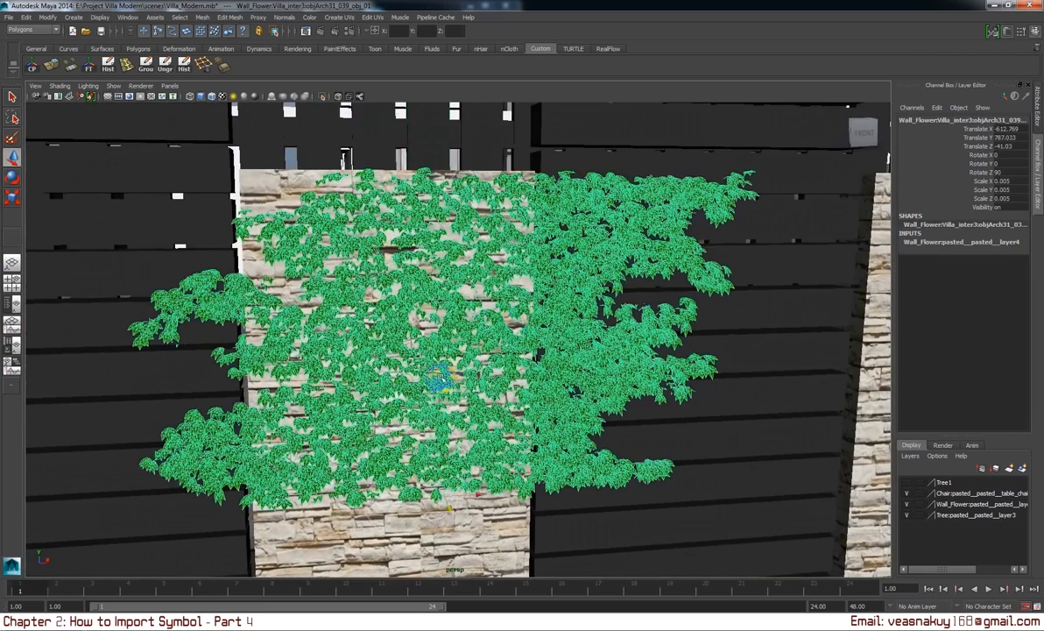
{"action": "left_click_drag", "start_coordinate": [440, 379], "coordinate": [437, 361]}
Enlarge the ivy slightly to 0.006 scale so it spills over the pillar.
{"action": "scroll", "scroll_direction": "down", "scroll_amount": 3}
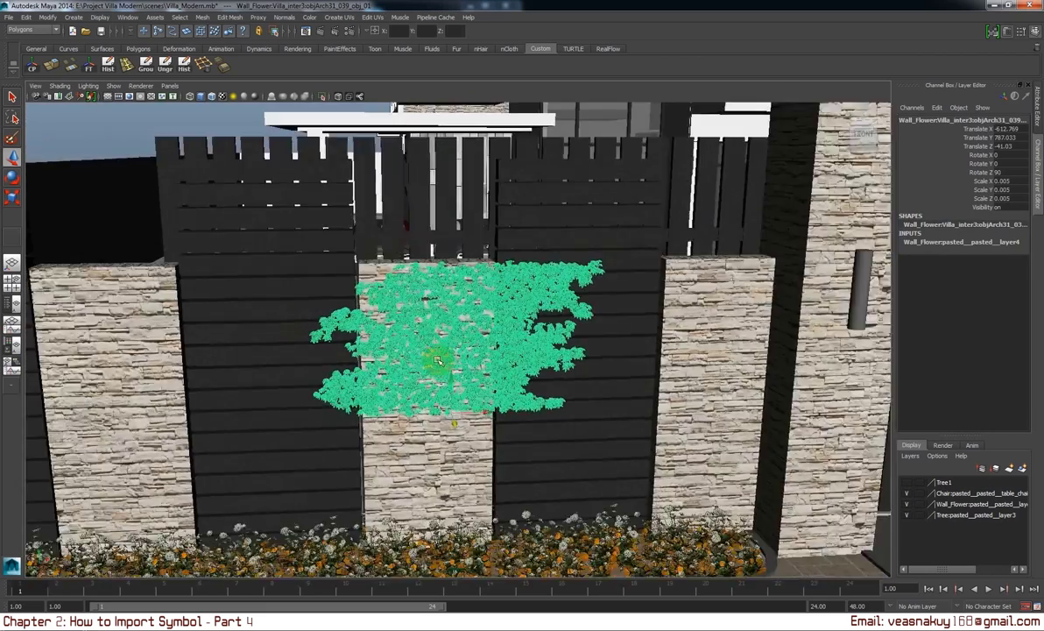
{"action": "scroll", "scroll_direction": "down", "scroll_amount": 3}
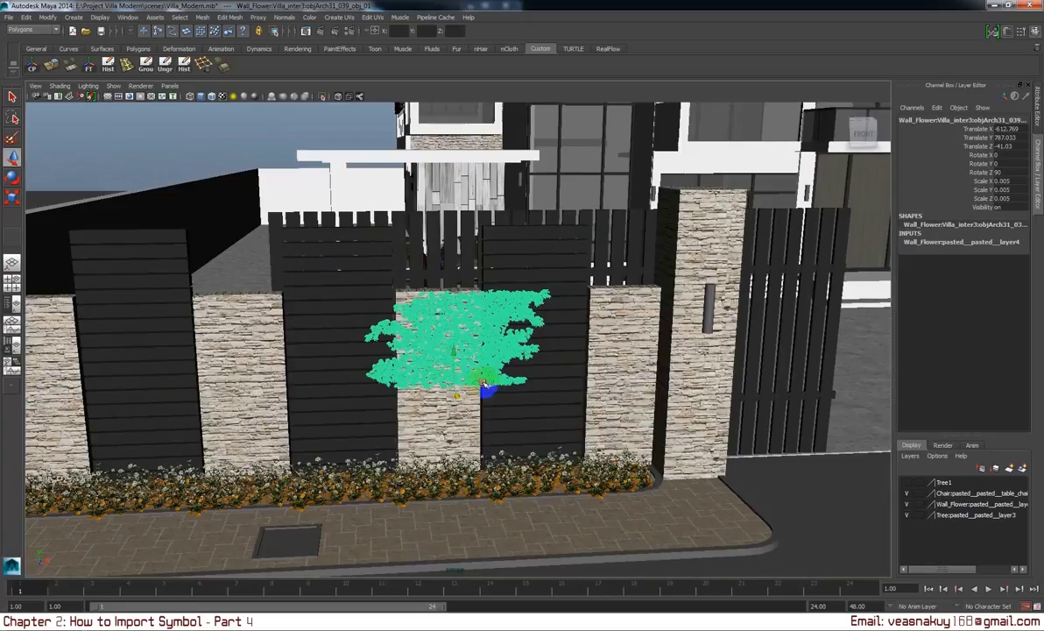
{"action": "scroll", "scroll_direction": "up", "scroll_amount": 3}
{"action": "scroll", "scroll_direction": "up", "scroll_amount": 3}
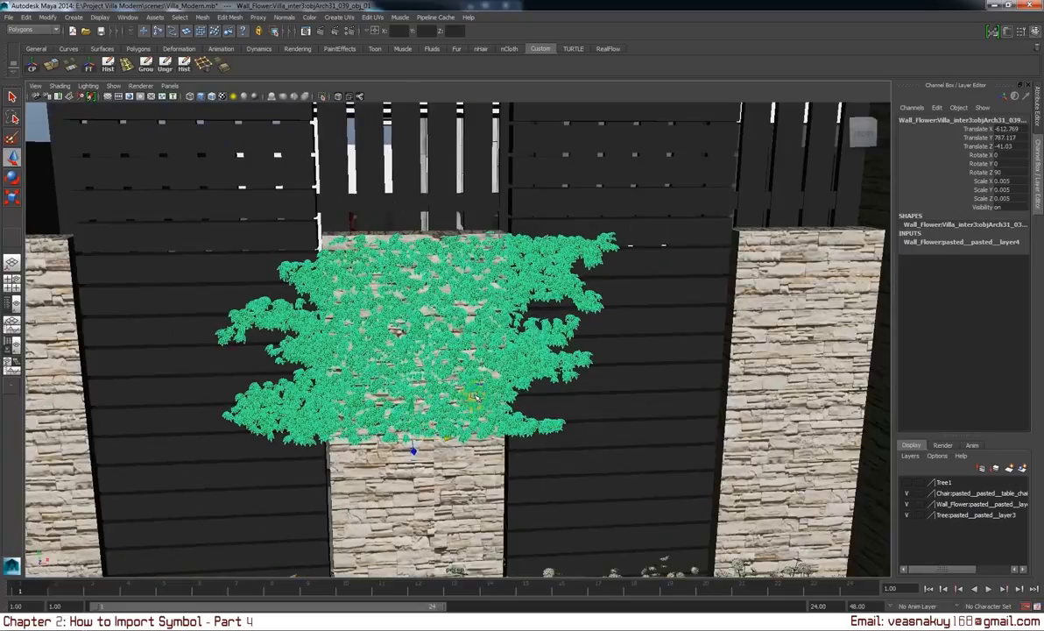
{"action": "left_click_drag", "start_coordinate": [416, 441], "coordinate": [415, 435]}
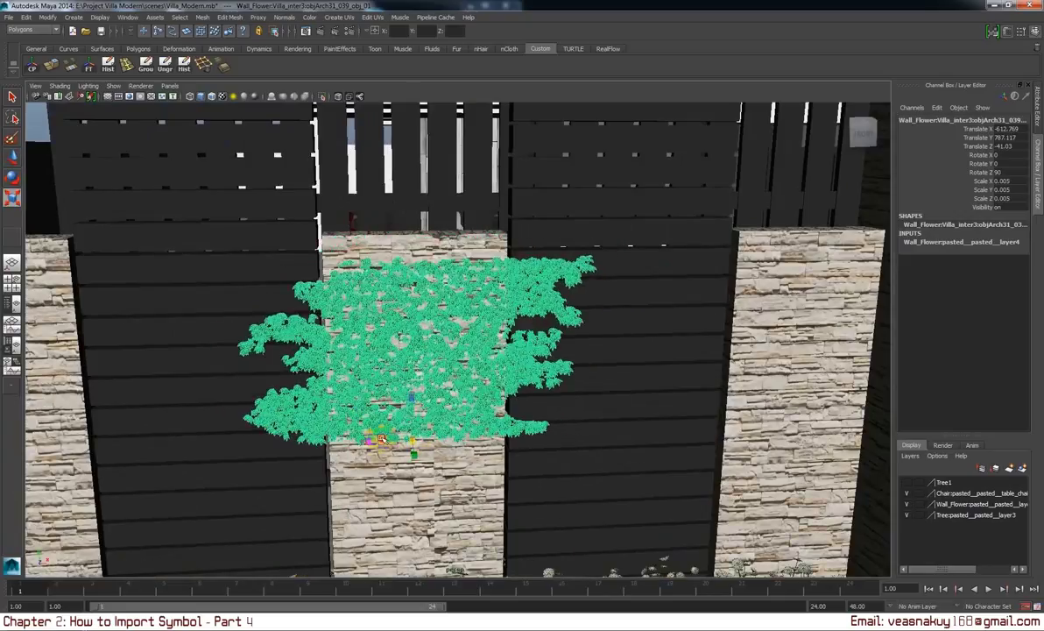
{"action": "scroll", "scroll_direction": "down", "scroll_amount": 3}
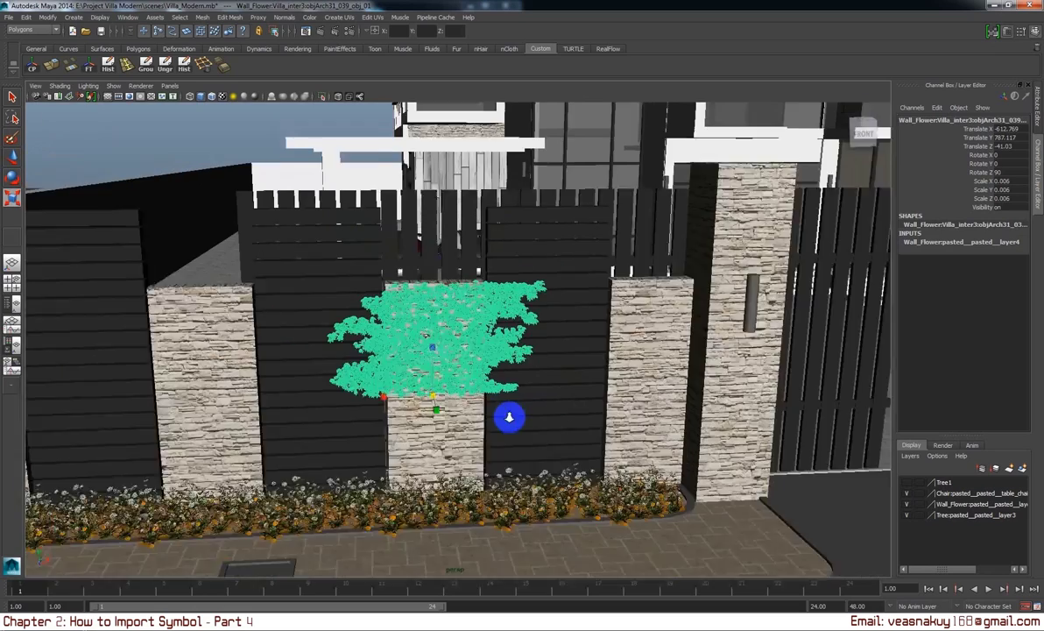
{"action": "scroll", "scroll_direction": "down", "scroll_amount": 3}
{"action": "scroll", "scroll_direction": "down", "scroll_amount": 3}
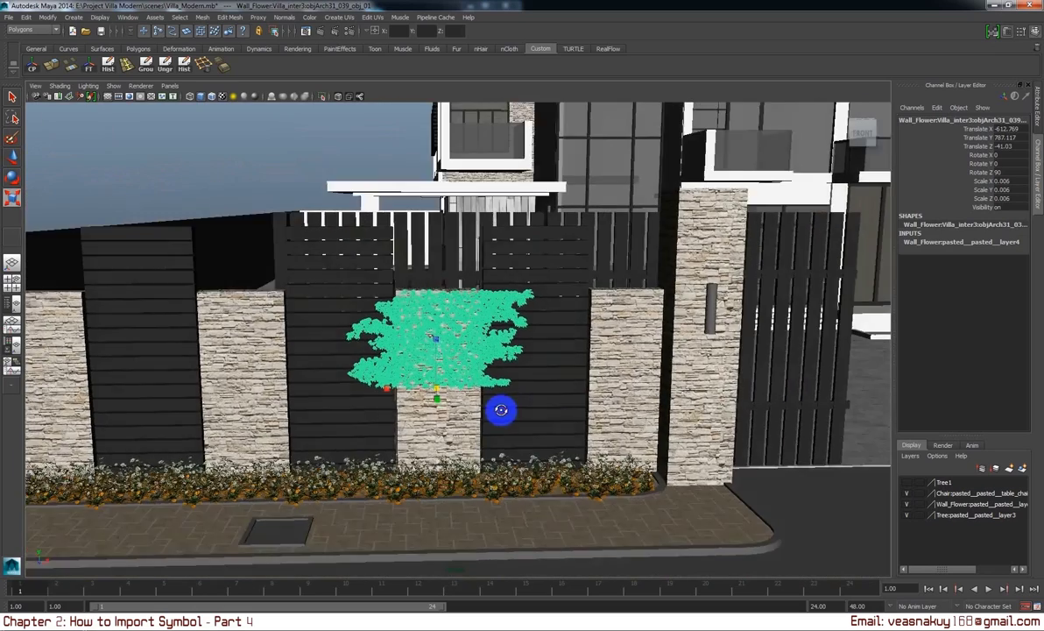
{"action": "scroll", "scroll_direction": "down", "scroll_amount": 3}
{"action": "left_click_drag", "start_coordinate": [505, 412], "coordinate": [543, 406]}
Nudge the Wall_Flower ivy slightly up and to the left on the middle pillar.
{"action": "left_click", "coordinate": [302, 175]}
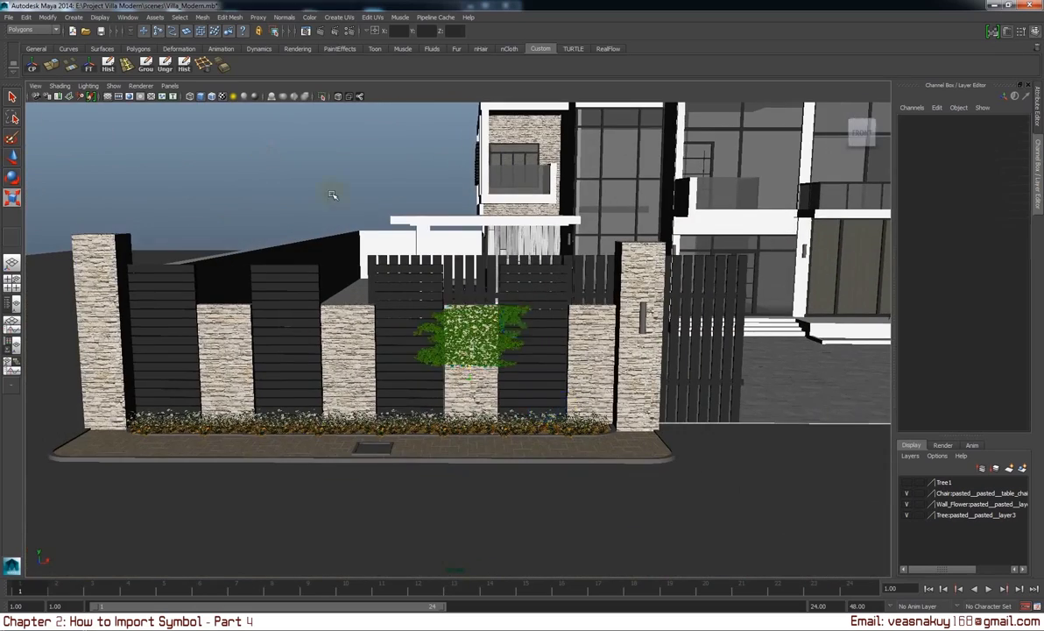
{"action": "scroll", "scroll_direction": "up", "scroll_amount": 3}
{"action": "scroll", "scroll_direction": "up", "scroll_amount": 3}
{"action": "scroll", "scroll_direction": "up", "scroll_amount": 3}
{"action": "scroll", "scroll_direction": "down", "scroll_amount": 3}
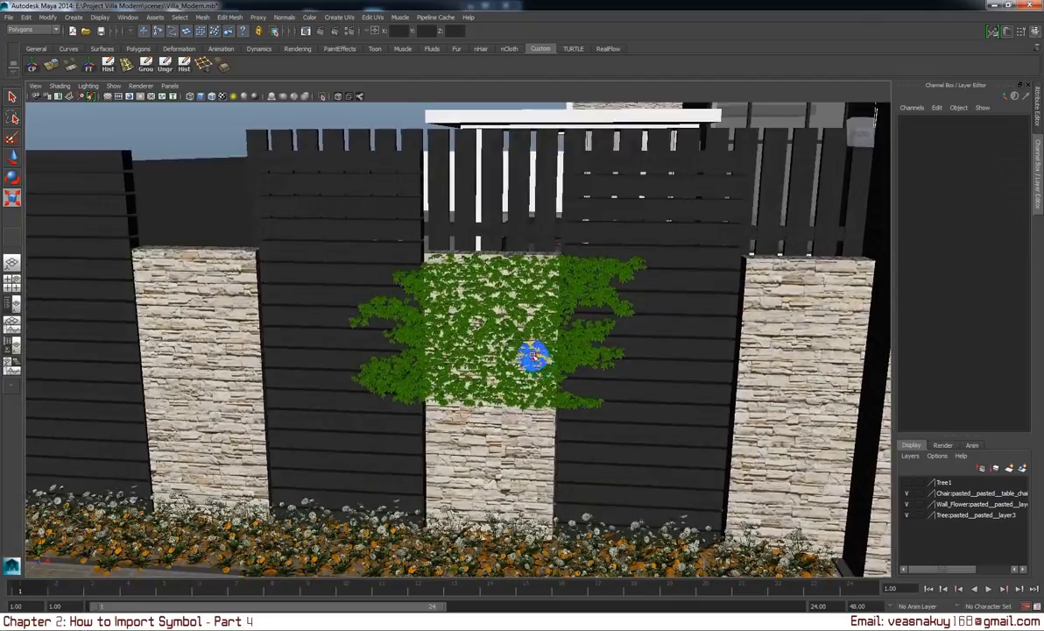
{"action": "left_click", "coordinate": [506, 343]}
{"action": "key", "text": "w"}
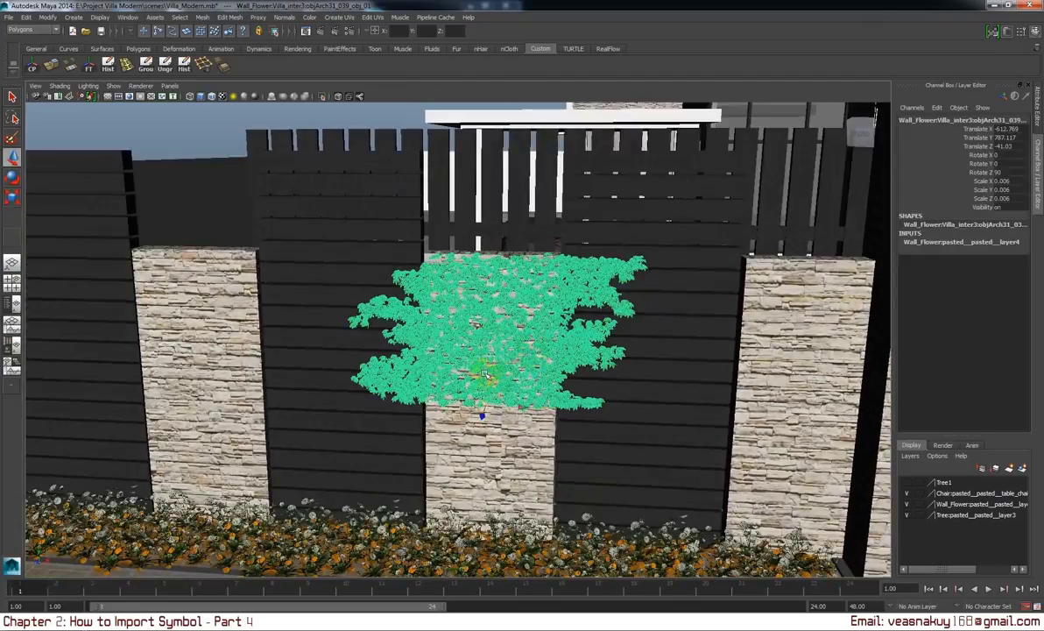
{"action": "left_click_drag", "start_coordinate": [485, 374], "coordinate": [494, 376]}
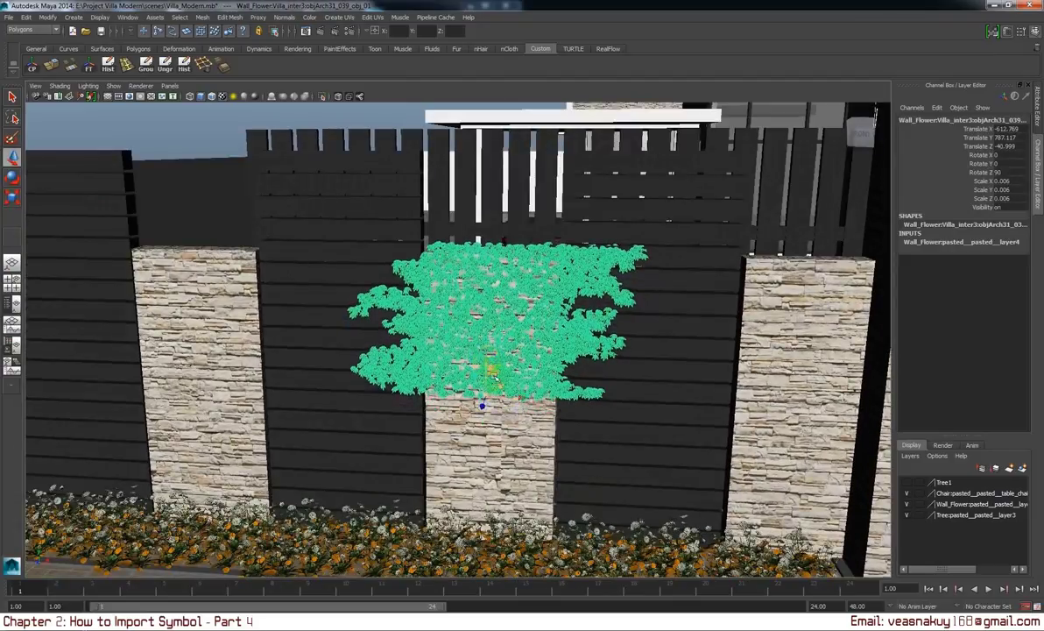
{"action": "left_click_drag", "start_coordinate": [481, 406], "coordinate": [552, 404]}
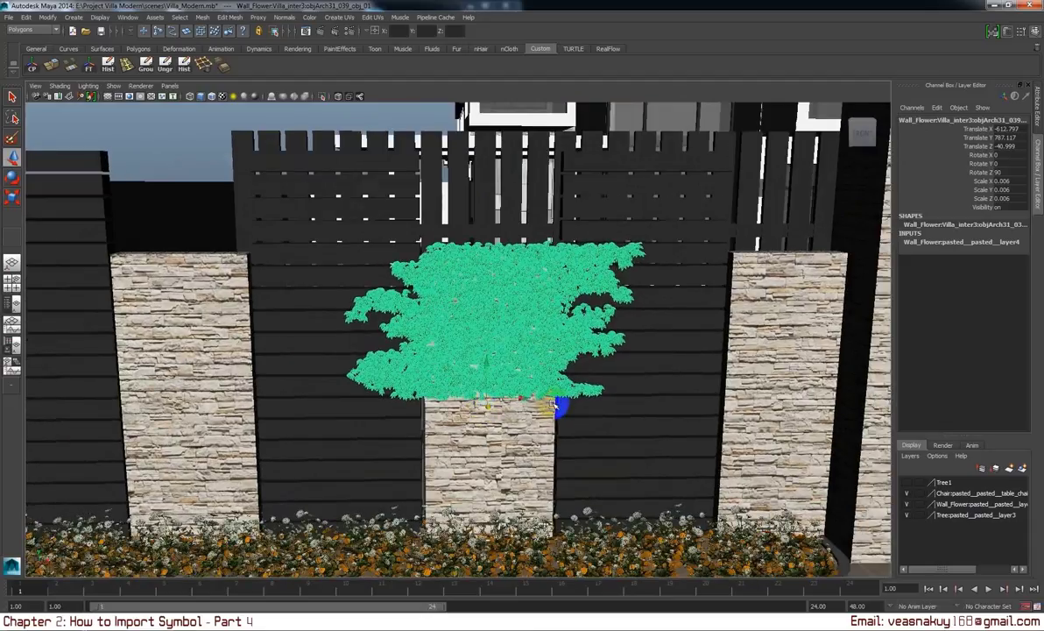
Scale the ivy down in X to fit the pillar and raise it slightly.
{"action": "scroll", "scroll_direction": "down", "scroll_amount": 3}
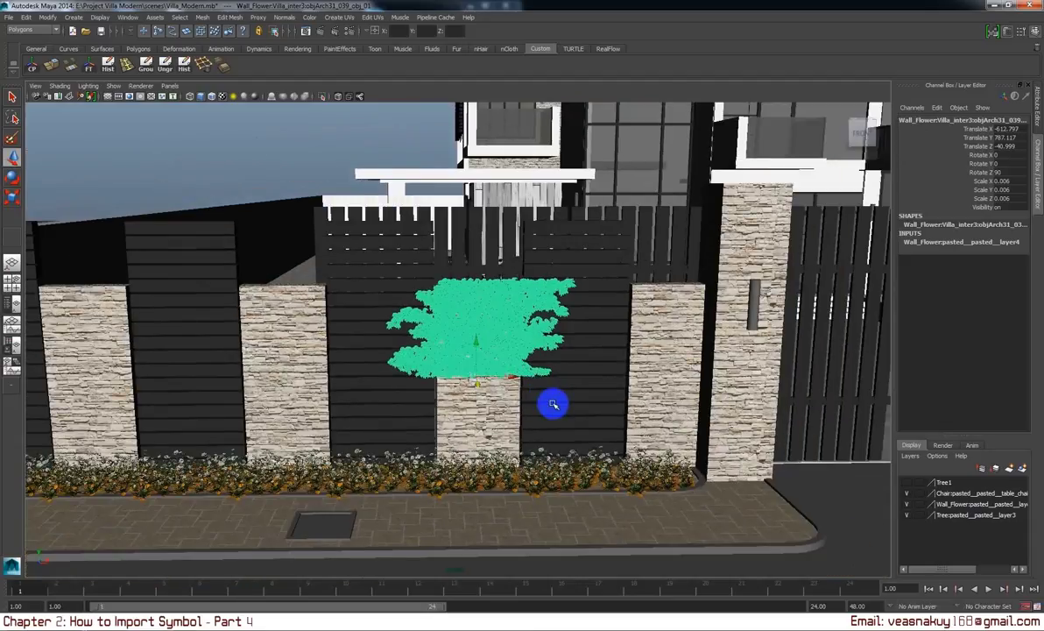
{"action": "left_click", "coordinate": [488, 389]}
{"action": "left_click_drag", "start_coordinate": [475, 383], "coordinate": [500, 392]}
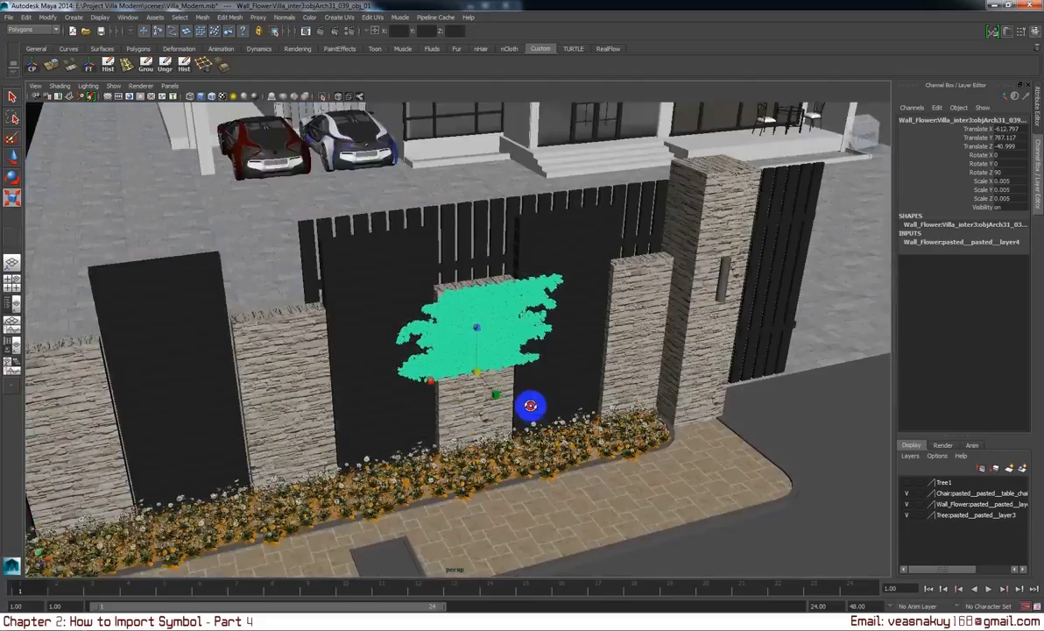
{"action": "scroll", "scroll_direction": "up", "scroll_amount": 3}
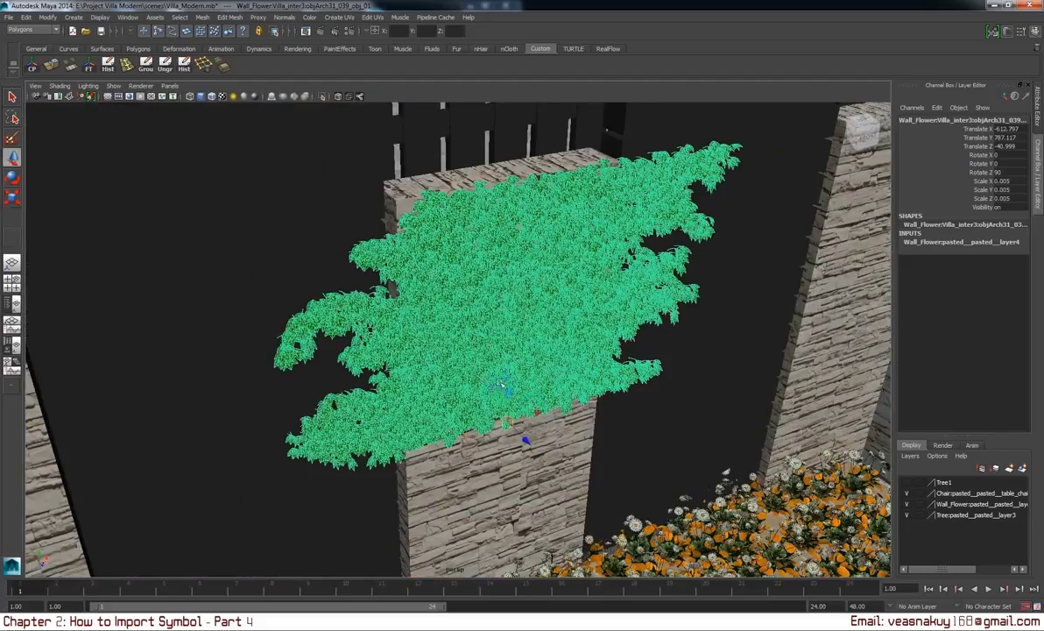
{"action": "left_click_drag", "start_coordinate": [507, 385], "coordinate": [613, 376]}
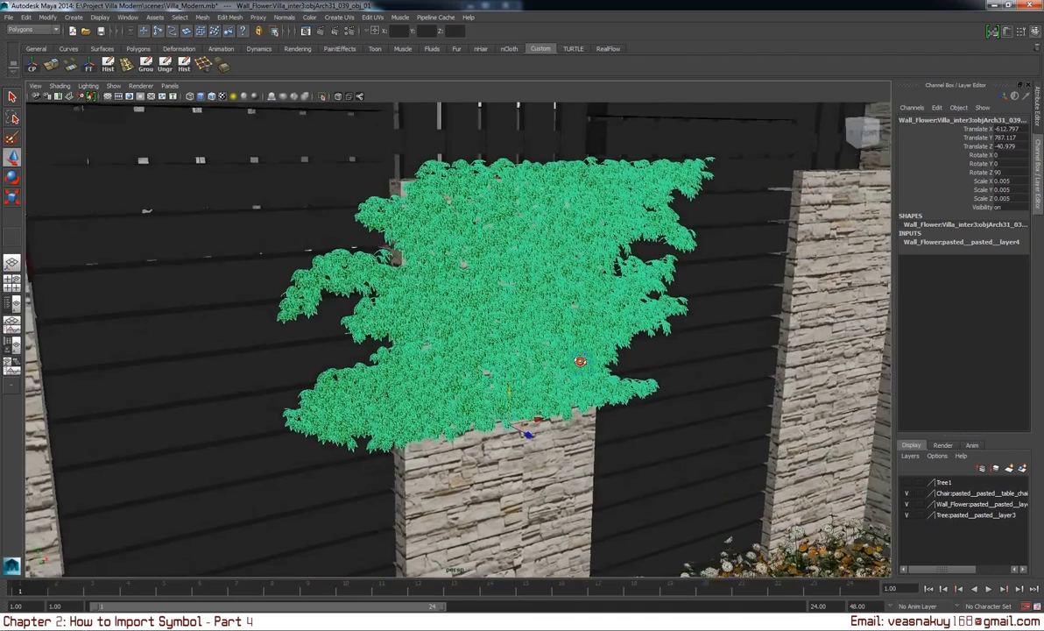
{"action": "left_click_drag", "start_coordinate": [681, 392], "coordinate": [494, 373]}
Orbit and zoom to a close frontal view to check the ivy's fit.
{"action": "left_click", "coordinate": [212, 148]}
{"action": "left_click", "coordinate": [462, 349]}
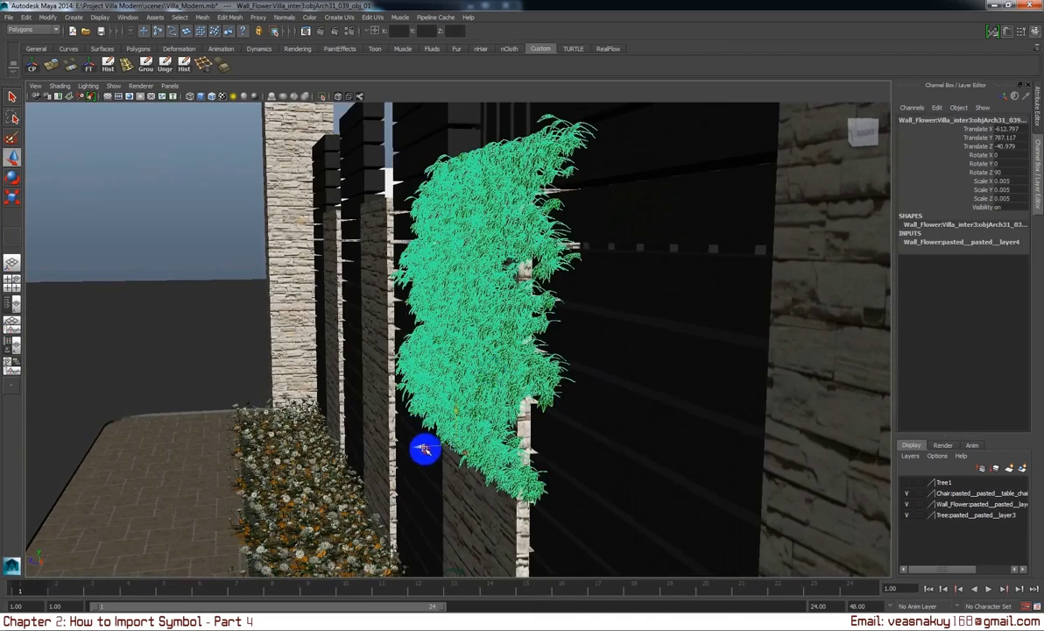
{"action": "left_click", "coordinate": [325, 350]}
{"action": "left_click_drag", "start_coordinate": [324, 350], "coordinate": [566, 419]}
{"action": "scroll", "scroll_direction": "down", "scroll_amount": 3}
{"action": "scroll", "scroll_direction": "down", "scroll_amount": 3}
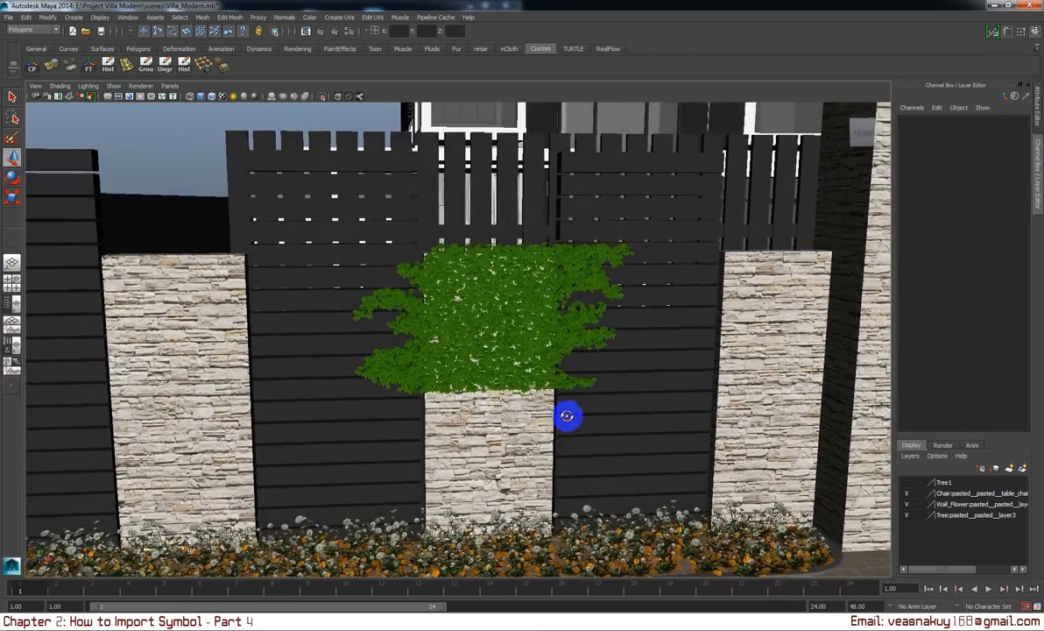
{"action": "left_click", "coordinate": [536, 431]}
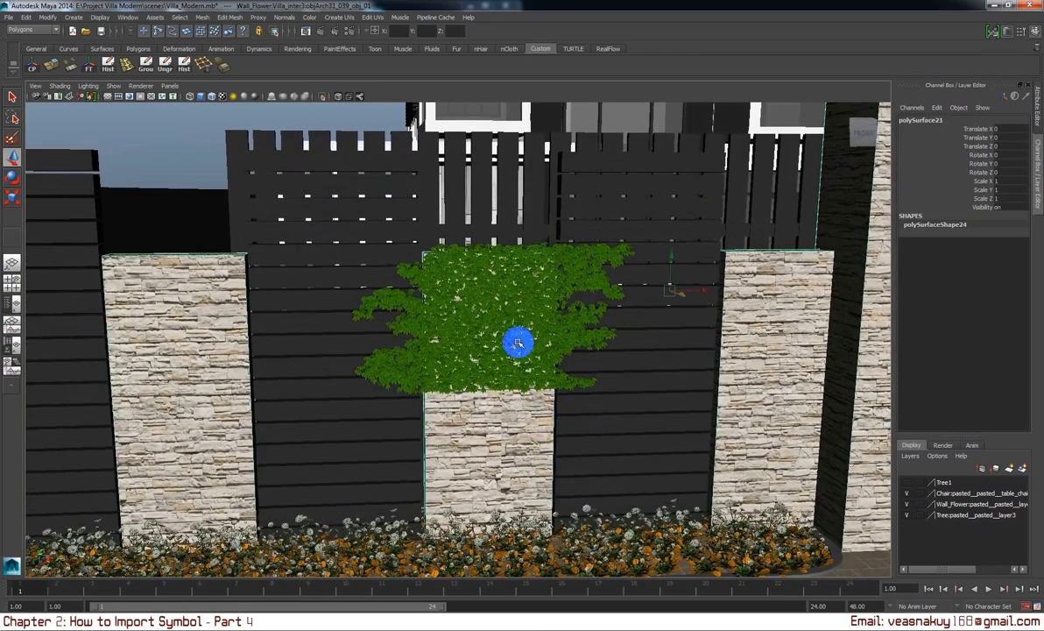
Duplicate Wall_Flower and move the copy down below the original toward the flower bed.
{"action": "left_click", "coordinate": [518, 343]}
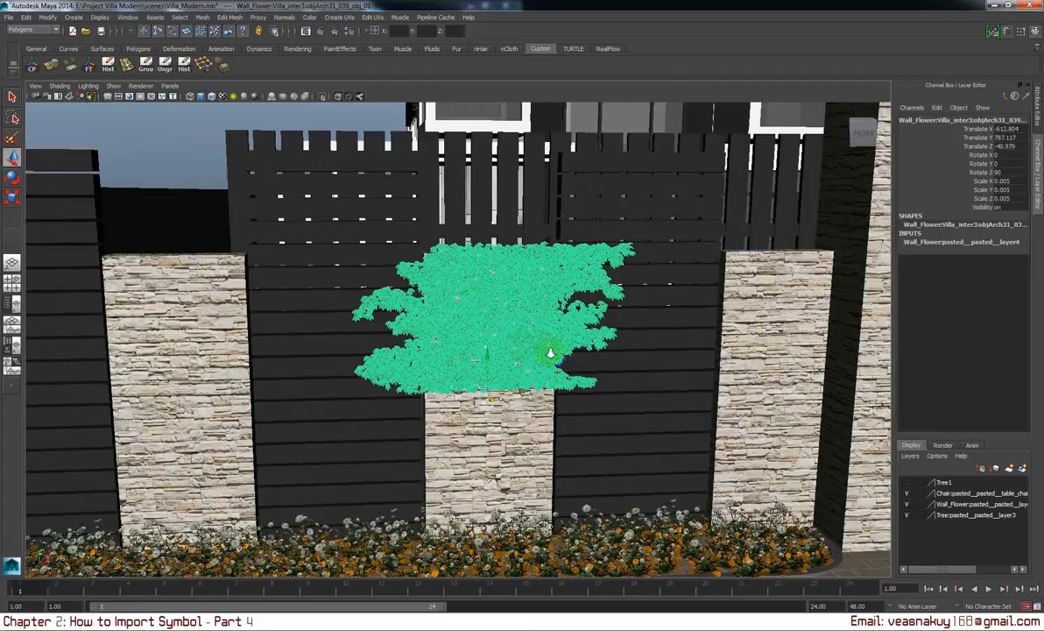
{"action": "scroll", "scroll_direction": "down", "scroll_amount": 3}
{"action": "scroll", "scroll_direction": "down", "scroll_amount": 3}
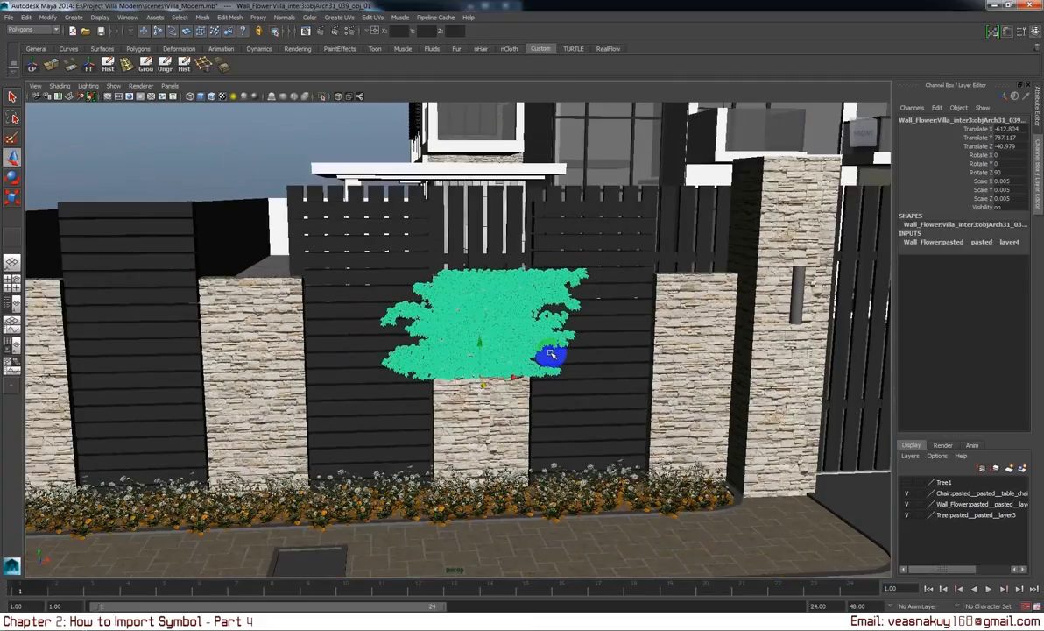
{"action": "key", "text": "ctrl+d"}
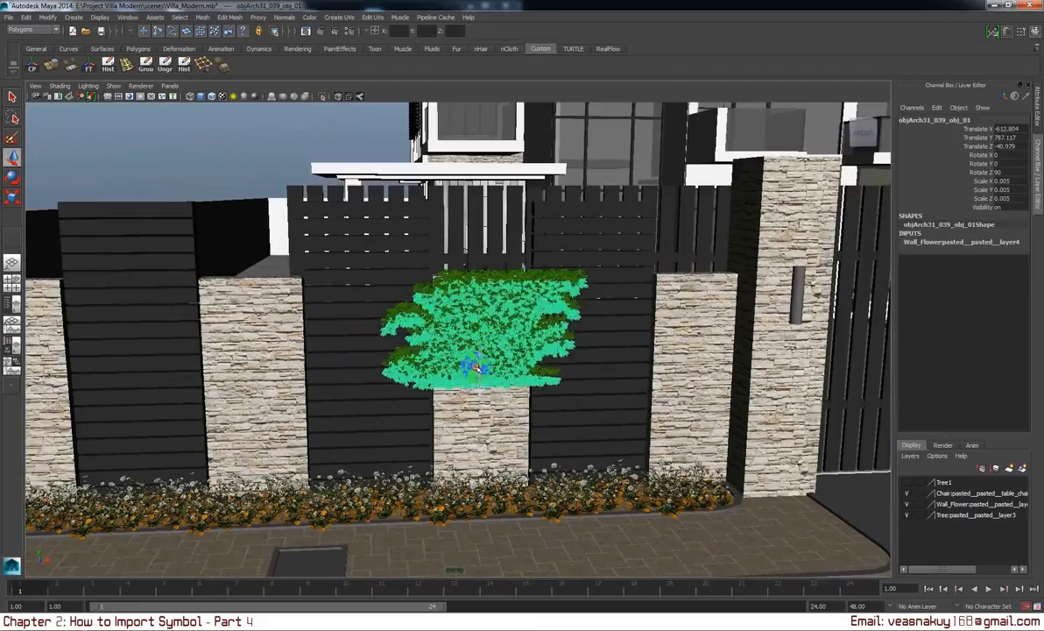
{"action": "left_click_drag", "start_coordinate": [474, 355], "coordinate": [478, 441]}
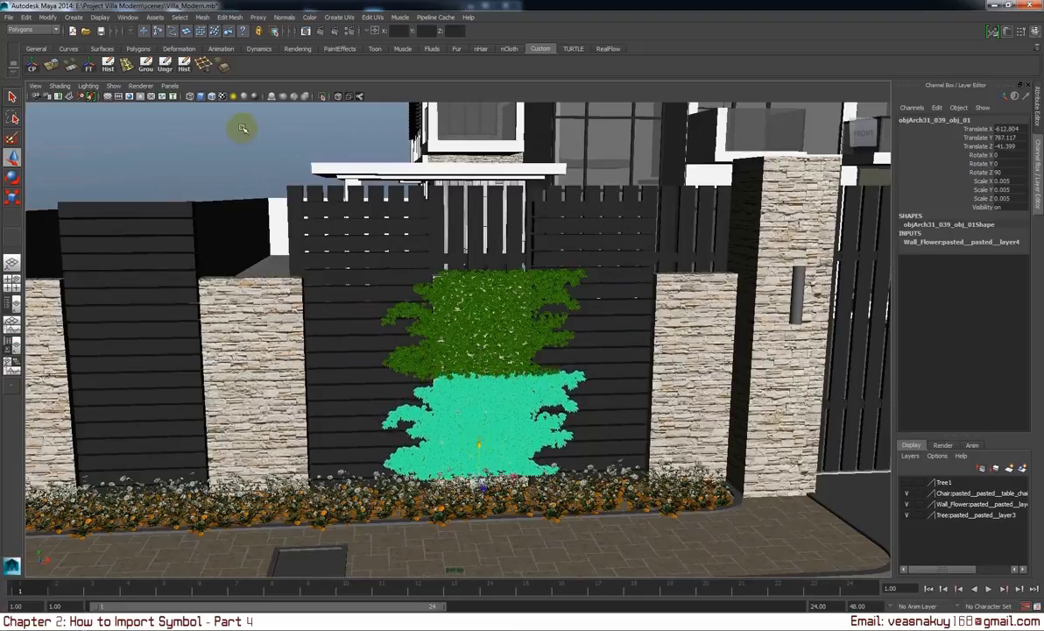
{"action": "left_click", "coordinate": [243, 129]}
{"action": "left_click", "coordinate": [575, 266]}
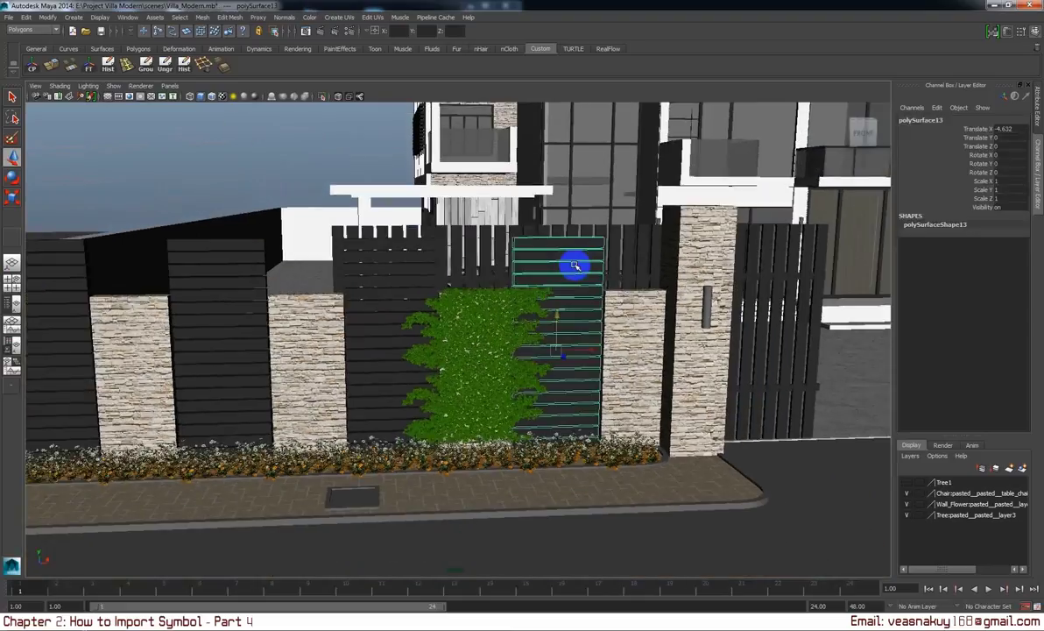
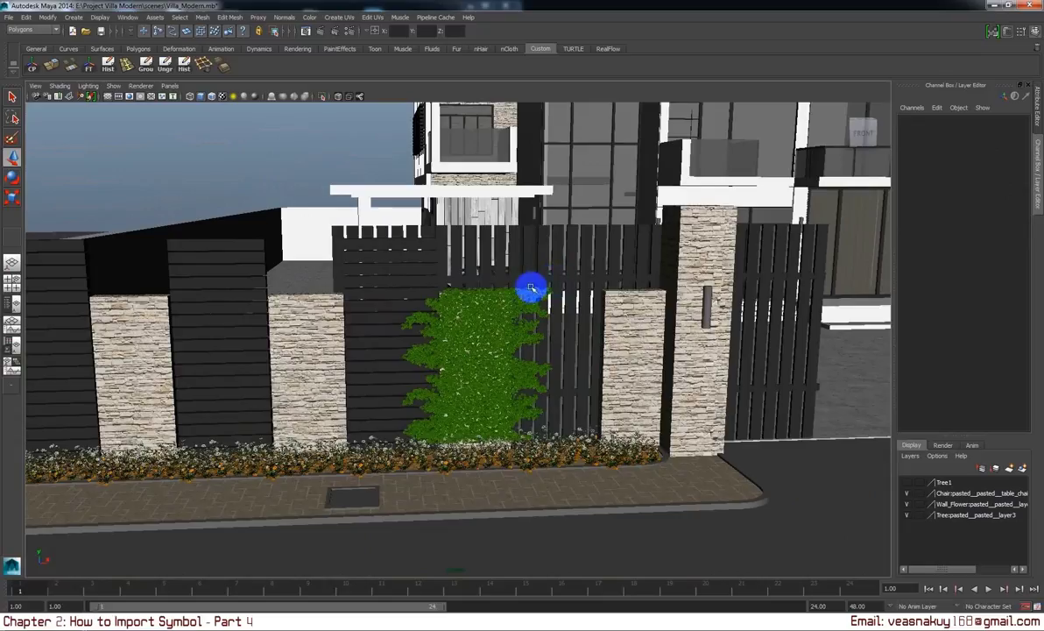
Stretch the stone wall's right-edge vertex further right across the slatted fence.
{"action": "left_click_drag", "start_coordinate": [545, 303], "coordinate": [526, 298]}
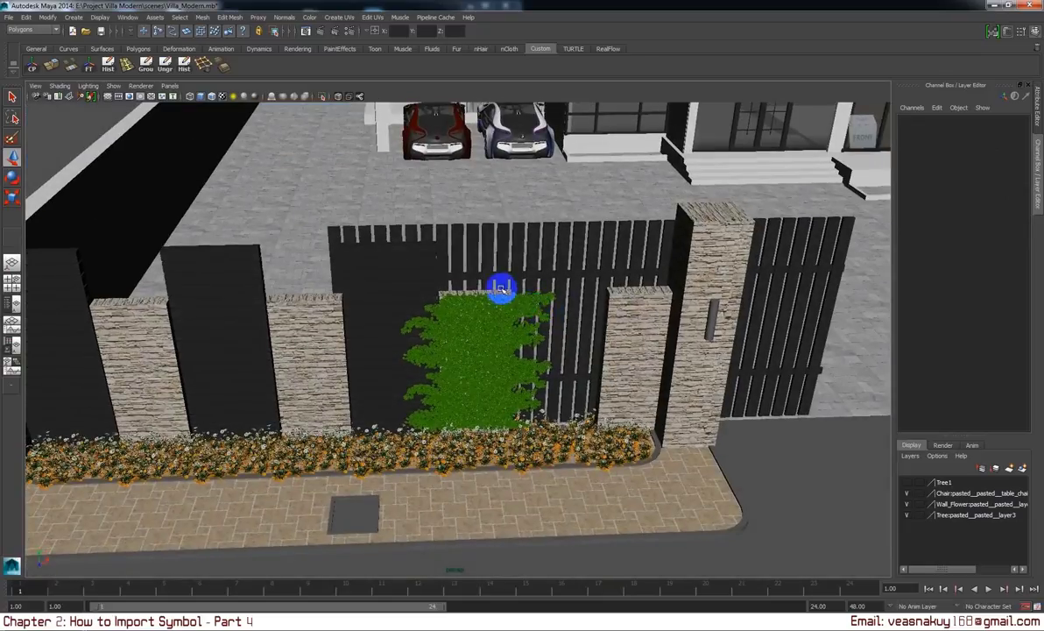
{"action": "left_click", "coordinate": [499, 289]}
{"action": "left_click_drag", "start_coordinate": [500, 289], "coordinate": [345, 251]}
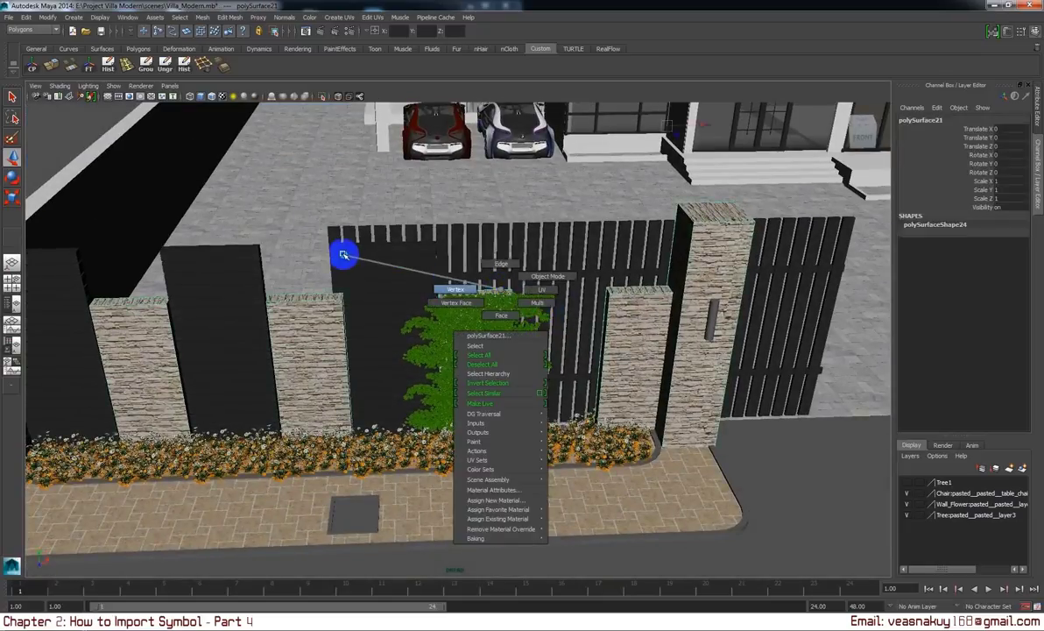
{"action": "left_click", "coordinate": [531, 437]}
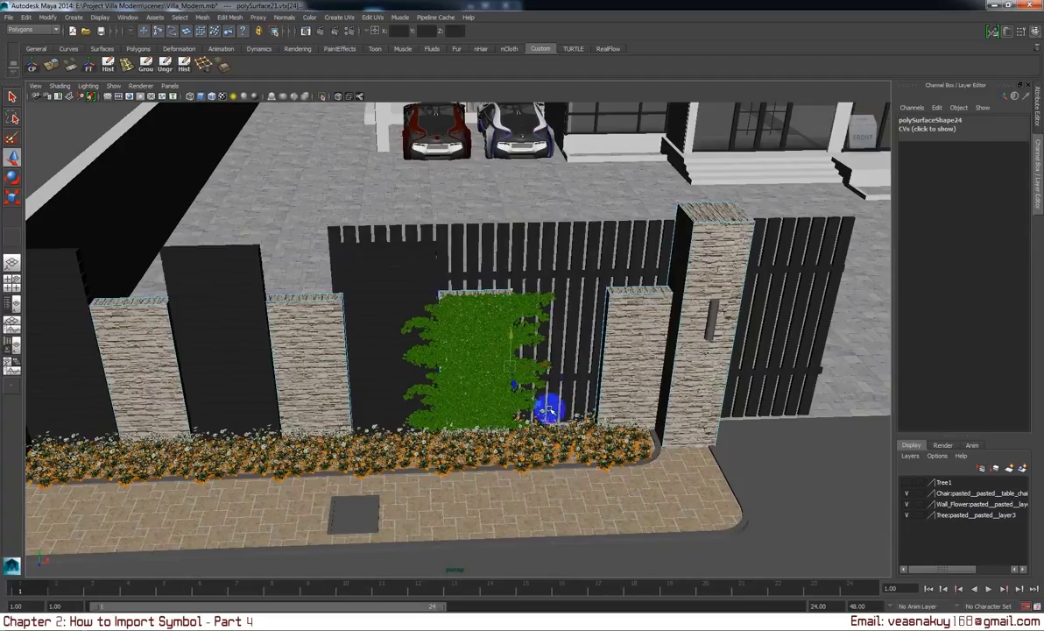
{"action": "left_click_drag", "start_coordinate": [545, 369], "coordinate": [593, 363]}
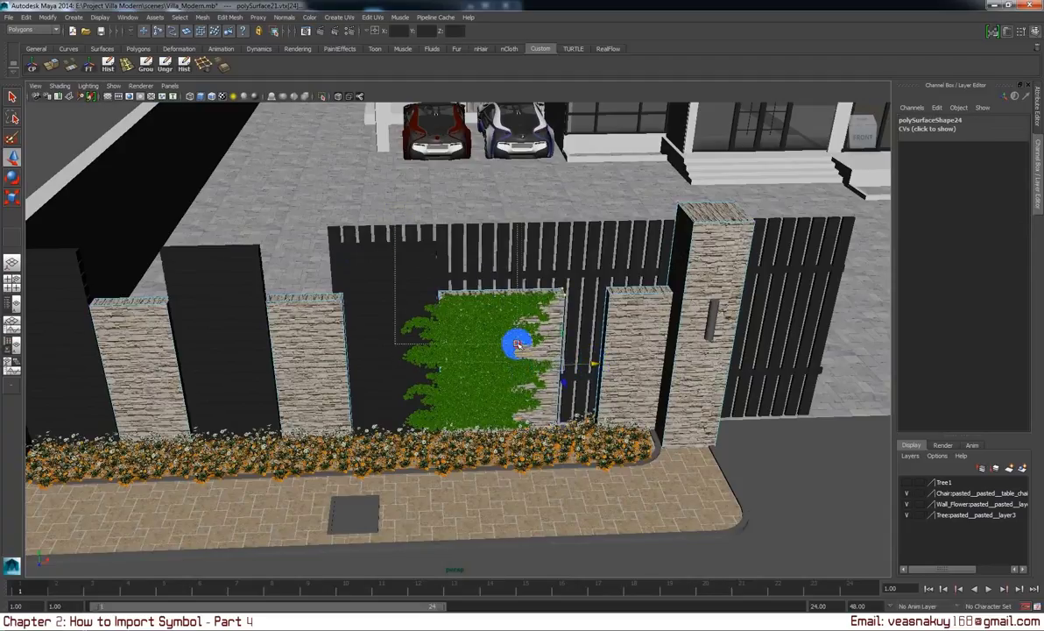
{"action": "left_click", "coordinate": [549, 309]}
Back in object mode (F8), nudge the wall-flower plant slightly right.
{"action": "key", "text": "F8"}
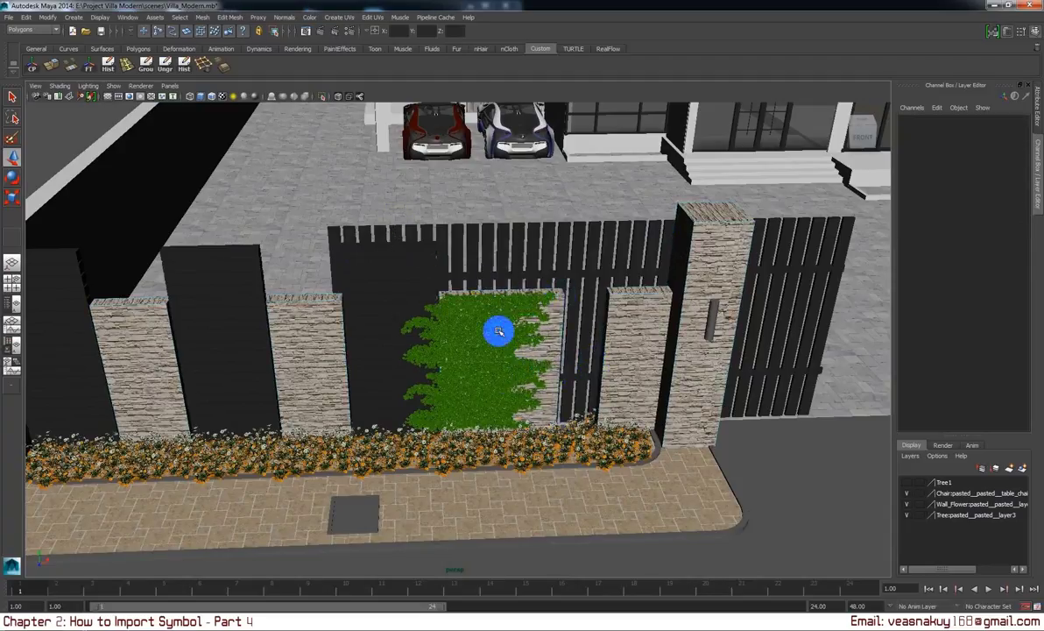
{"action": "left_click", "coordinate": [496, 330]}
{"action": "left_click_drag", "start_coordinate": [501, 427], "coordinate": [587, 361]}
{"action": "left_click", "coordinate": [552, 168]}
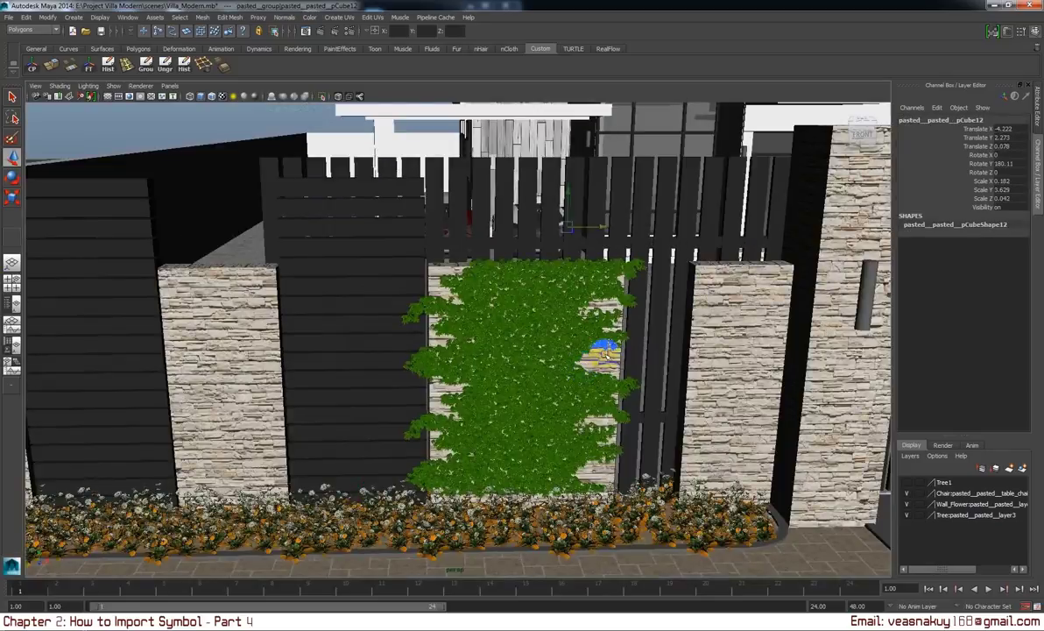
Box-select the wall's right-side vertices and move them to reshape the stone backing.
{"action": "left_click_drag", "start_coordinate": [602, 353], "coordinate": [275, 237]}
{"action": "left_click_drag", "start_coordinate": [572, 215], "coordinate": [634, 598]}
{"action": "left_click_drag", "start_coordinate": [656, 396], "coordinate": [622, 388]}
Shift both the upper and lower wall-flower ivy pieces left on the fence.
{"action": "left_click", "coordinate": [512, 319]}
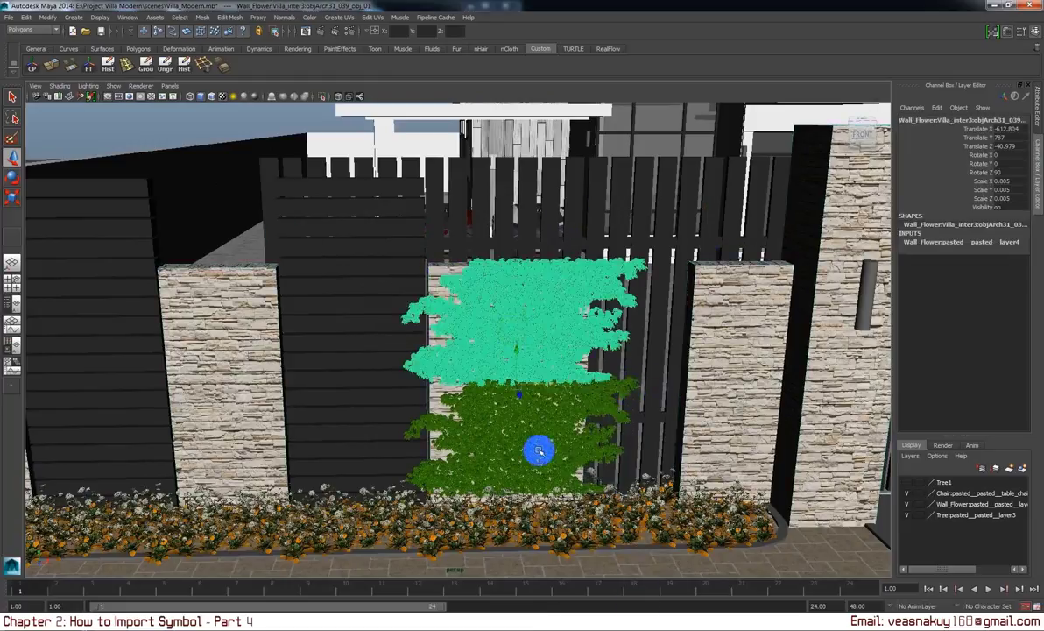
{"action": "left_click", "coordinate": [541, 465]}
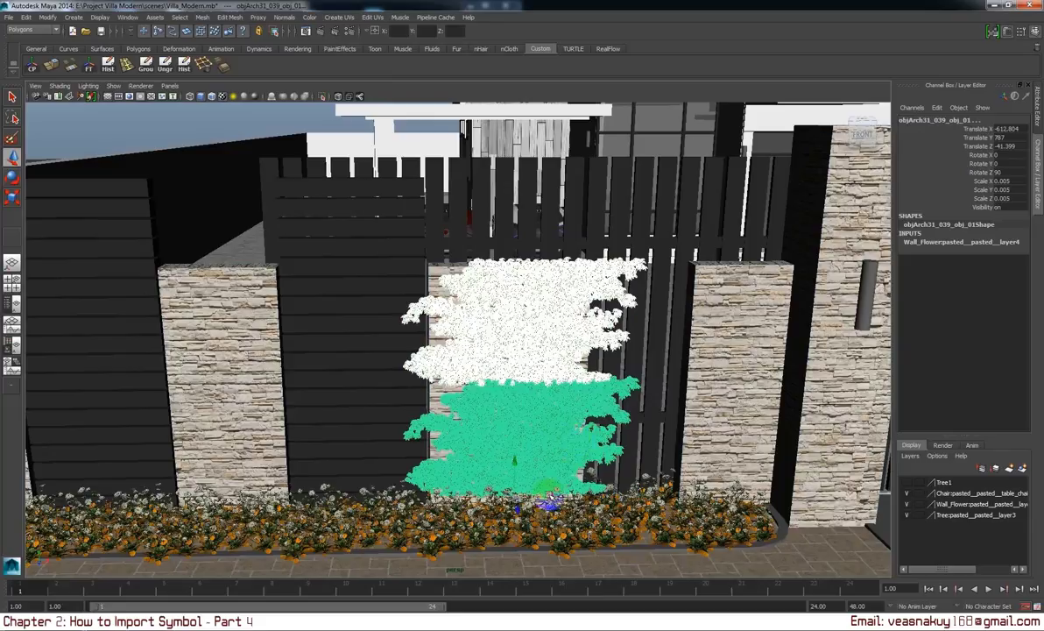
{"action": "left_click_drag", "start_coordinate": [547, 502], "coordinate": [532, 505]}
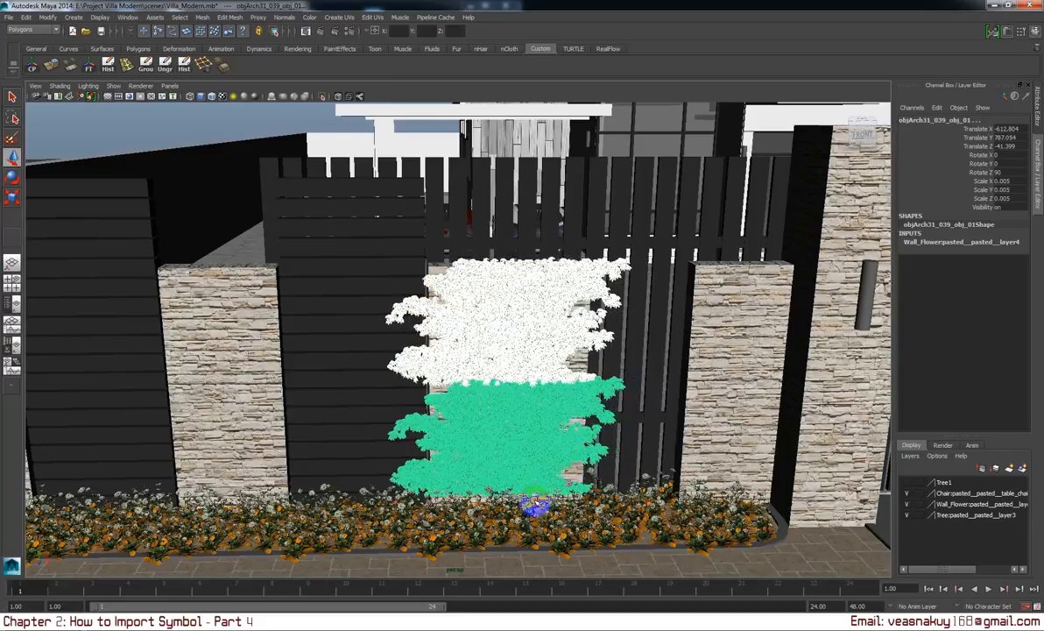
Box-select the wall vertices behind the ivy again, then leave vertex mode.
{"action": "left_click_drag", "start_coordinate": [585, 354], "coordinate": [437, 250]}
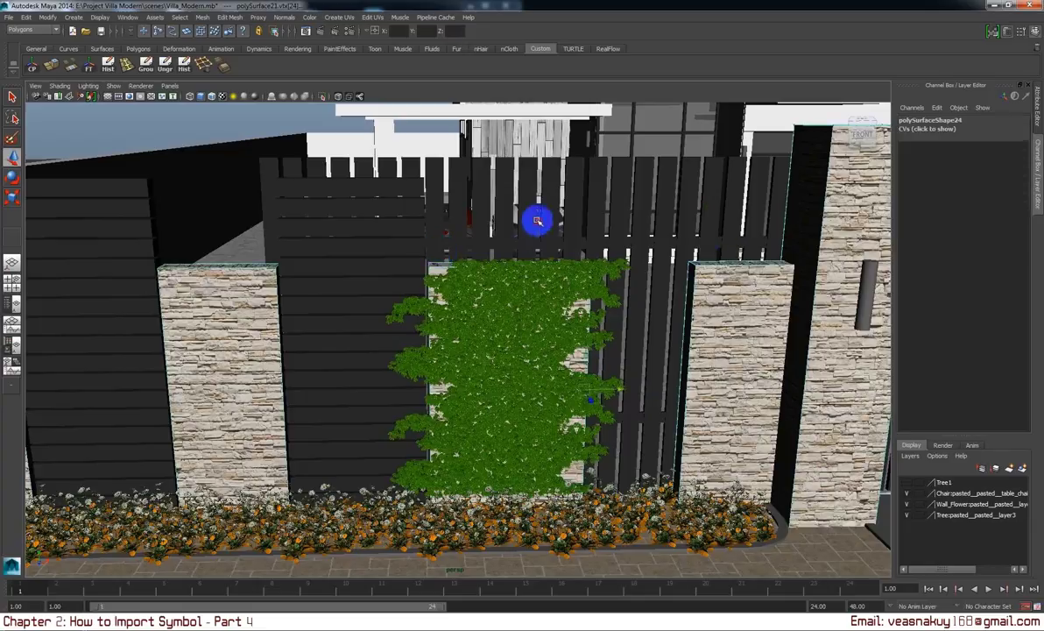
{"action": "left_click_drag", "start_coordinate": [539, 221], "coordinate": [622, 610]}
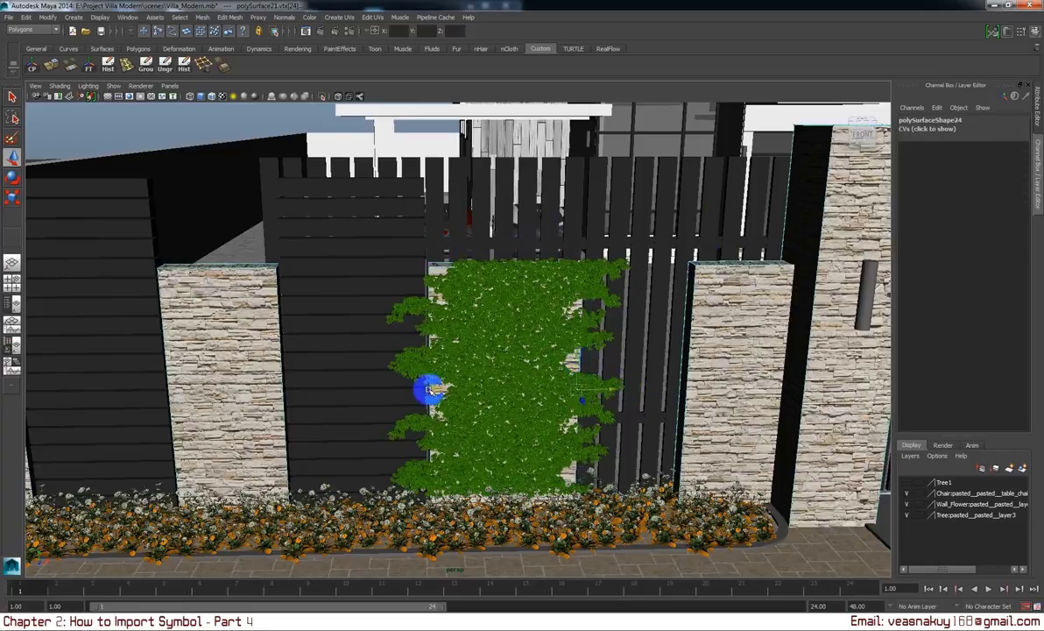
{"action": "left_click_drag", "start_coordinate": [438, 388], "coordinate": [617, 244]}
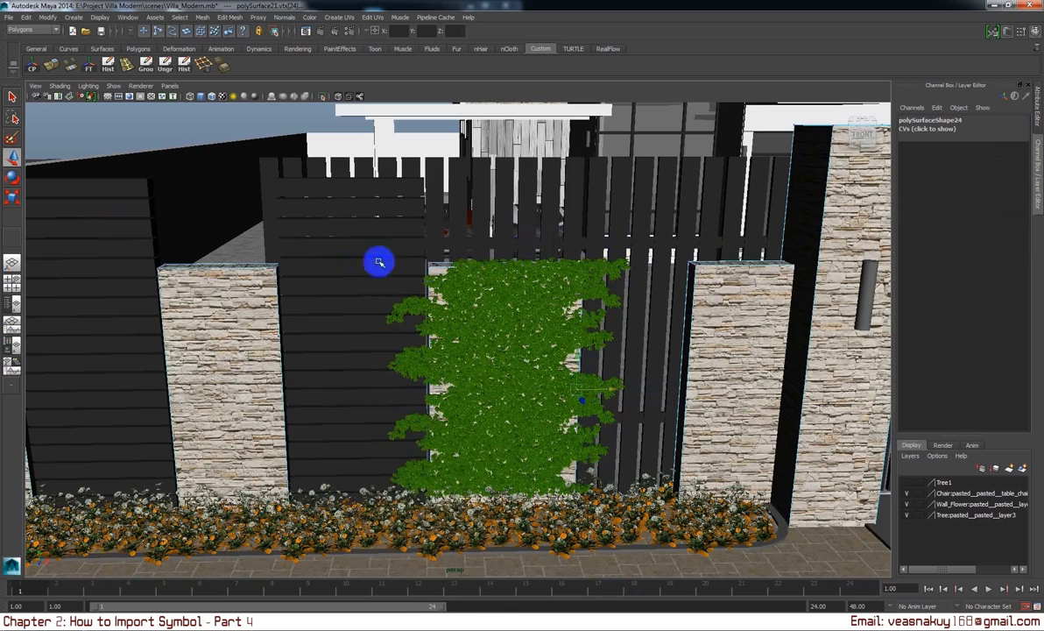
{"action": "left_click_drag", "start_coordinate": [429, 267], "coordinate": [576, 226]}
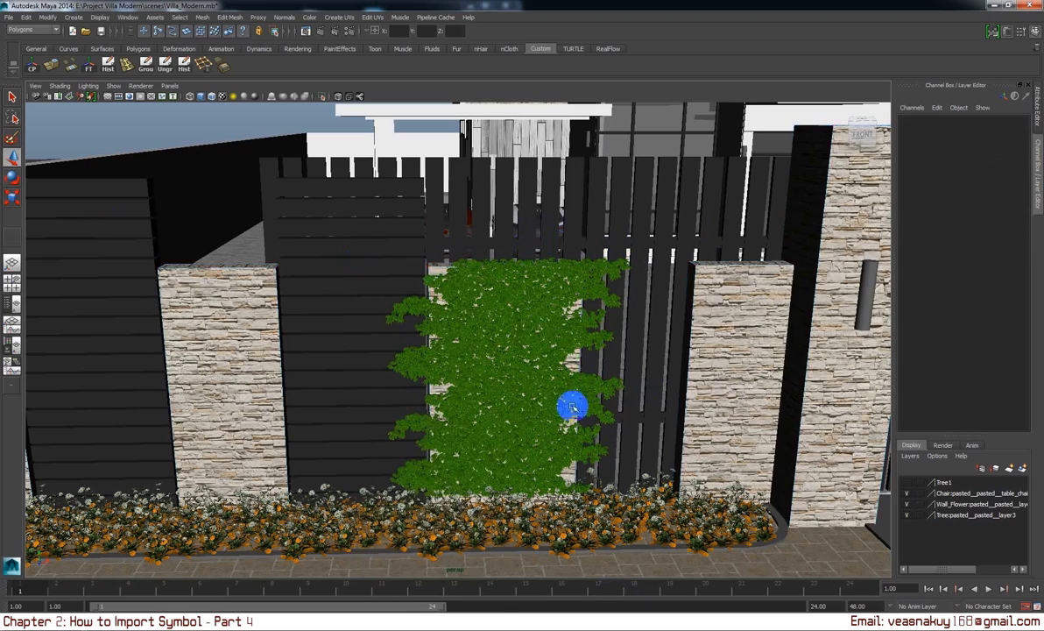
{"action": "left_click_drag", "start_coordinate": [568, 408], "coordinate": [615, 401]}
{"action": "left_click", "coordinate": [497, 310]}
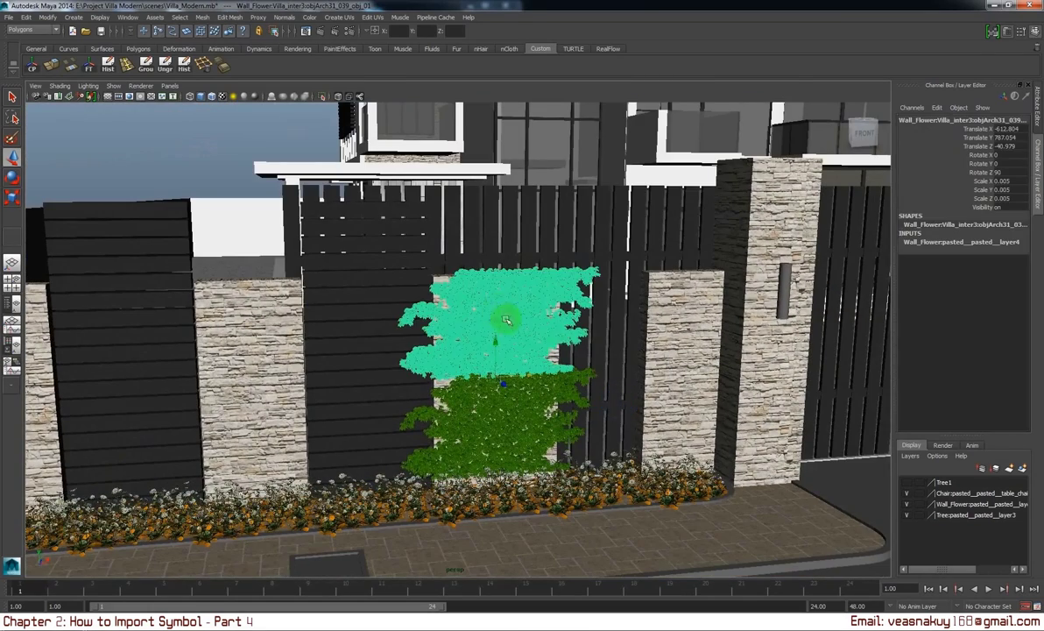
{"action": "left_click", "coordinate": [639, 396]}
{"action": "key", "text": "f"}
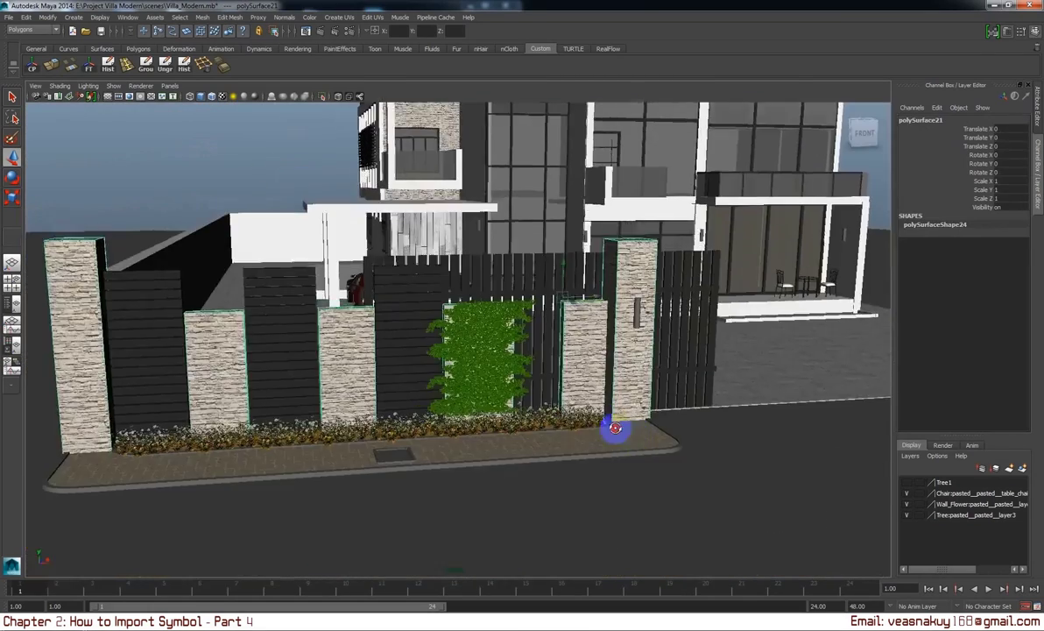
{"action": "left_click_drag", "start_coordinate": [599, 396], "coordinate": [589, 388]}
{"action": "left_click", "coordinate": [383, 148]}
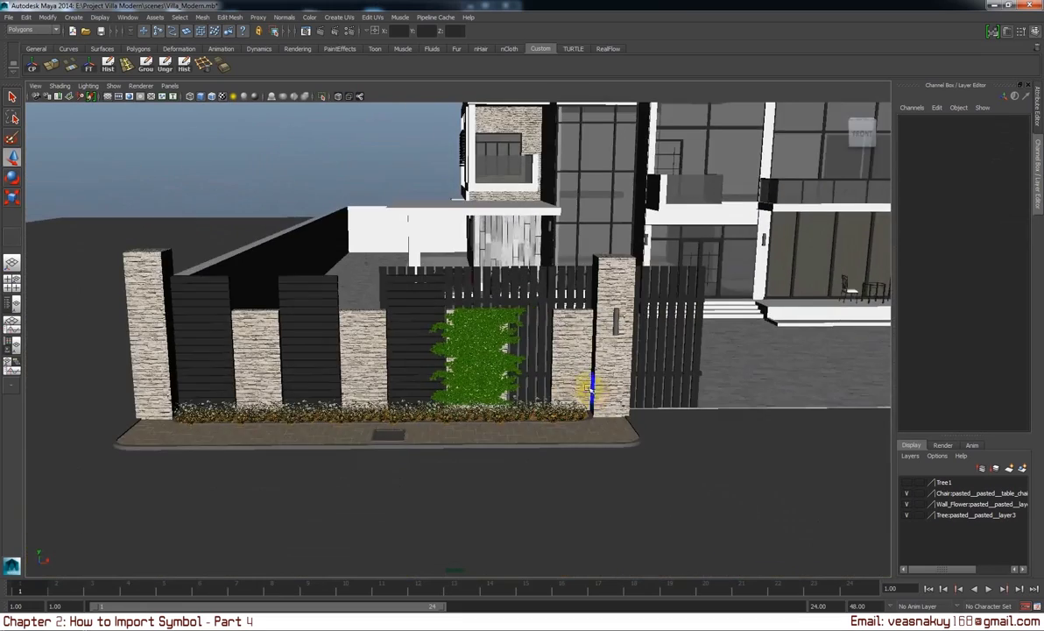
Delete the stone wall face to the right of the ivy.
{"action": "left_click_drag", "start_coordinate": [589, 388], "coordinate": [577, 379]}
{"action": "scroll", "scroll_direction": "up", "scroll_amount": 3}
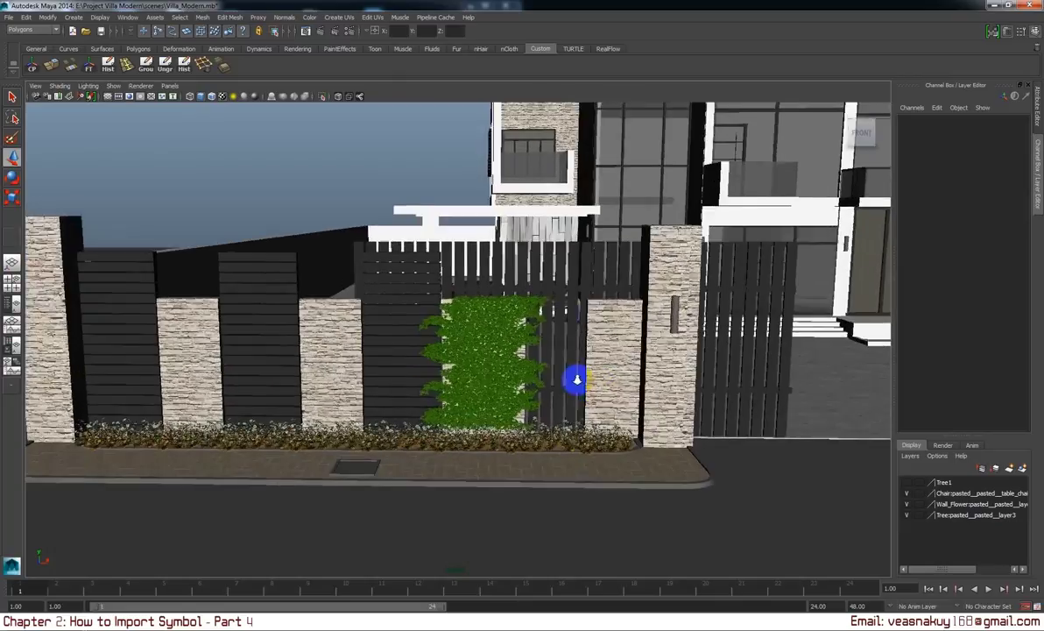
{"action": "scroll", "scroll_direction": "up", "scroll_amount": 3}
{"action": "left_click", "coordinate": [666, 347]}
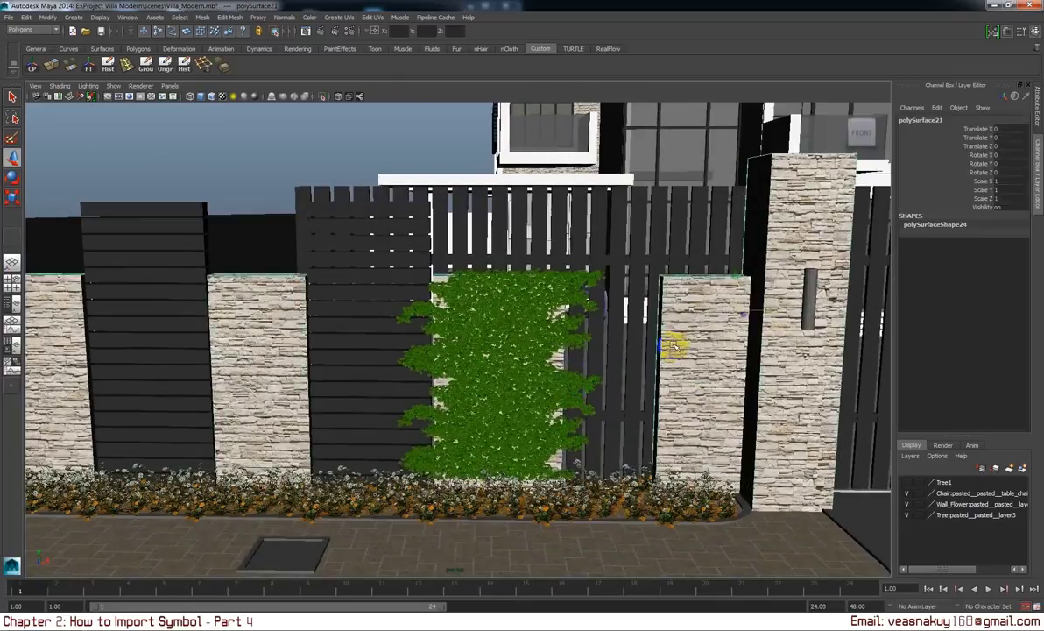
{"action": "left_click_drag", "start_coordinate": [707, 333], "coordinate": [709, 350]}
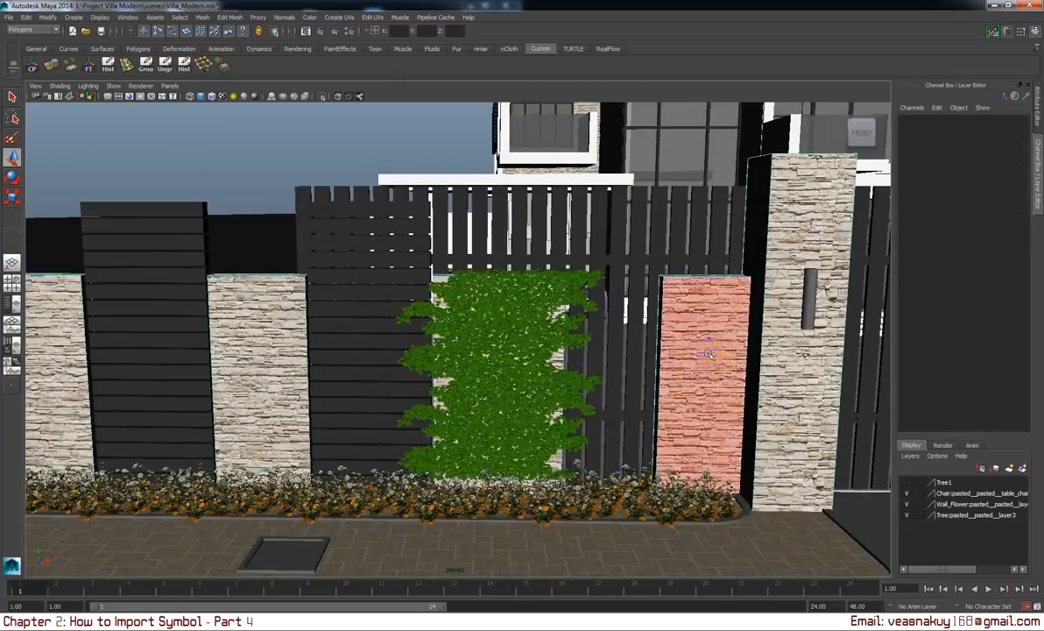
{"action": "left_click", "coordinate": [709, 354]}
{"action": "key", "text": "Delete"}
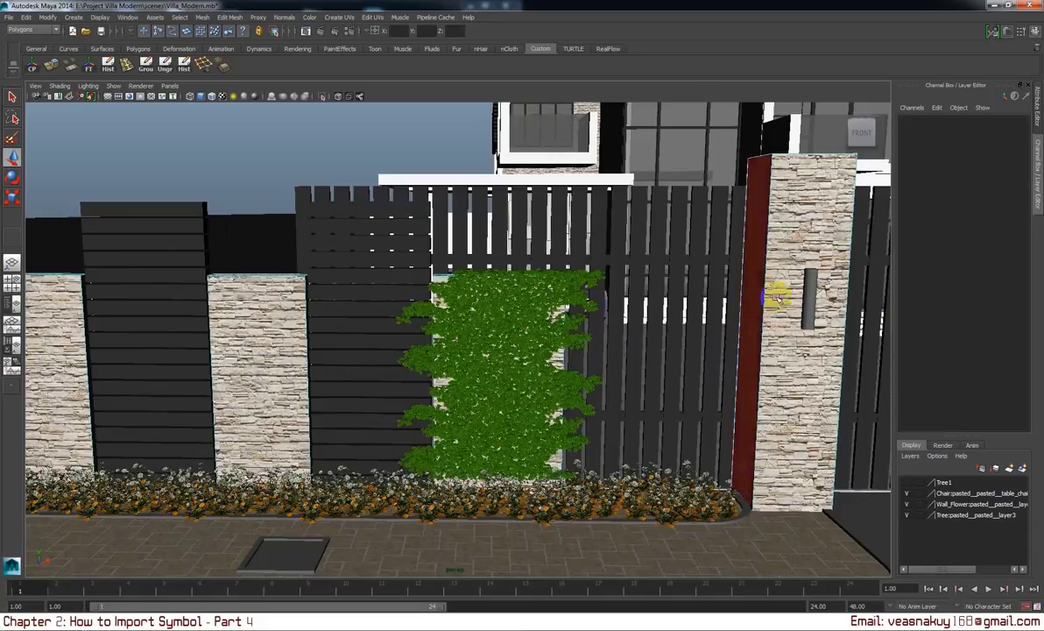
Slide the horizontal-slat panel right so it sits beside the tall pillar.
{"action": "left_click_drag", "start_coordinate": [771, 303], "coordinate": [938, 222]}
{"action": "left_click", "coordinate": [601, 393]}
{"action": "left_click", "coordinate": [387, 285]}
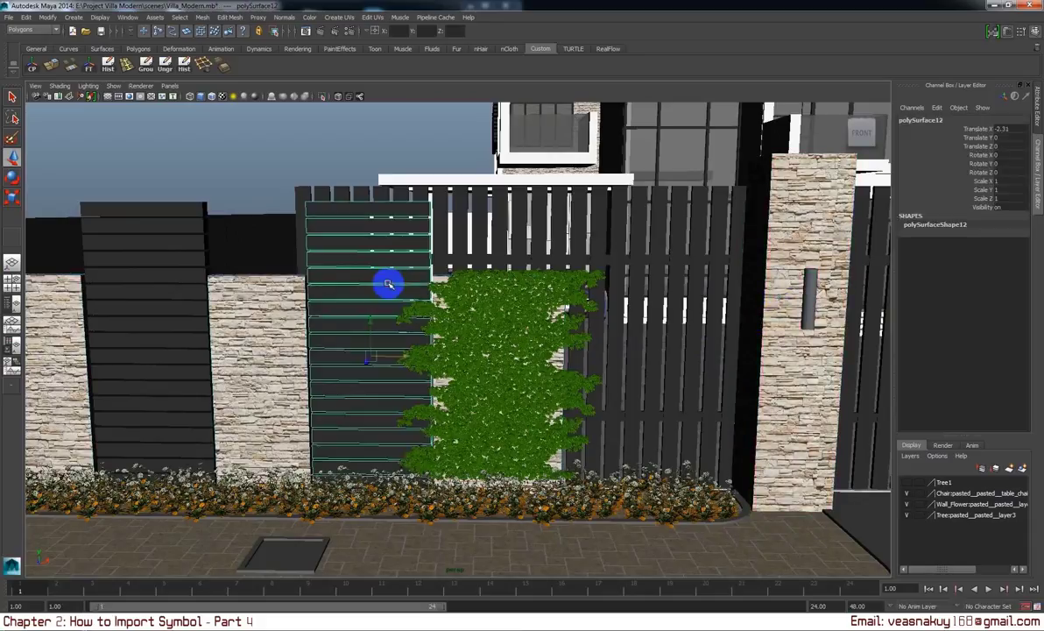
{"action": "left_click_drag", "start_coordinate": [408, 355], "coordinate": [718, 338]}
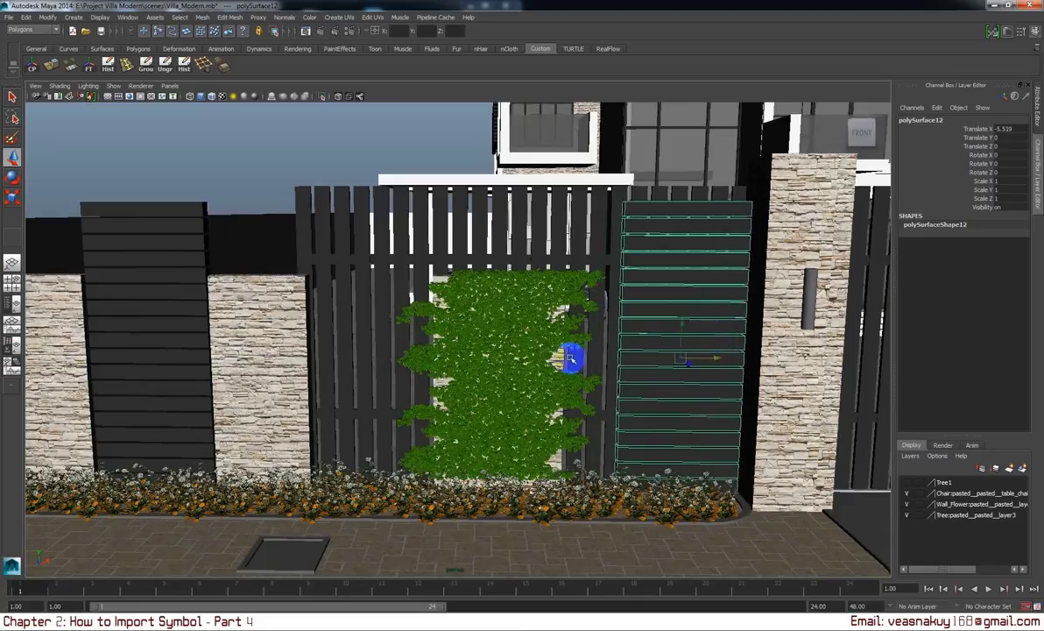
Select the stone wall behind the ivy, both ivy pieces, then the wall mesh again.
{"action": "left_click", "coordinate": [558, 354]}
{"action": "left_click", "coordinate": [554, 389]}
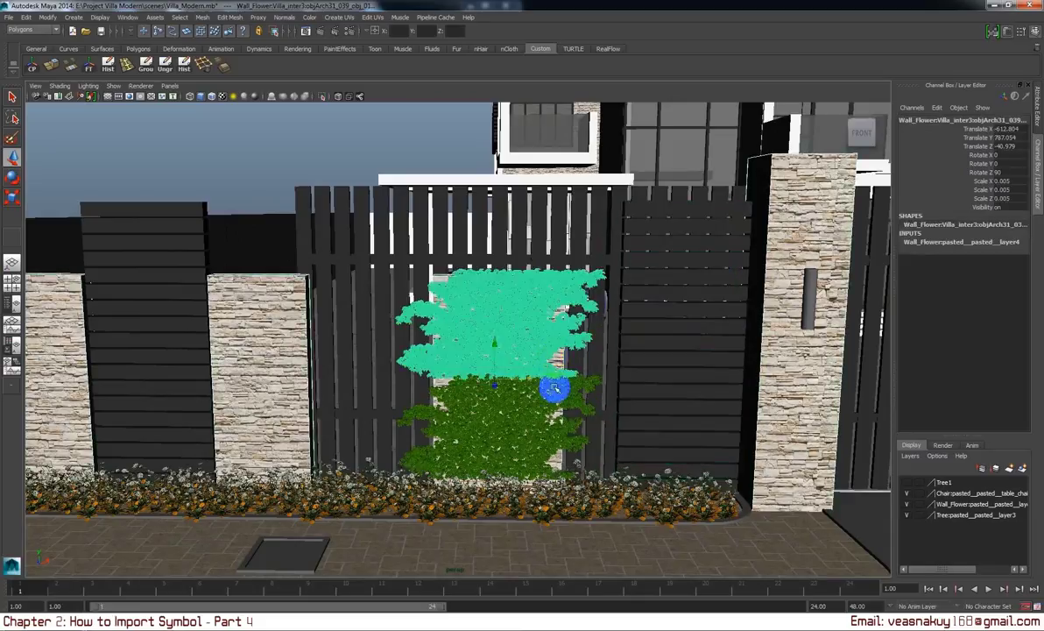
{"action": "left_click", "coordinate": [554, 408]}
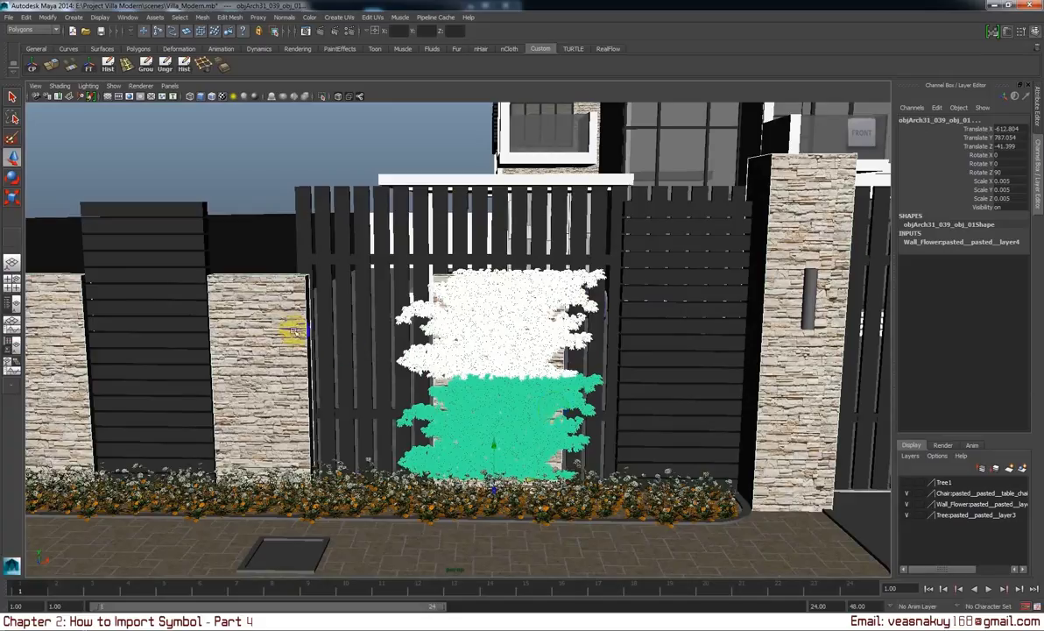
{"action": "left_click", "coordinate": [289, 325]}
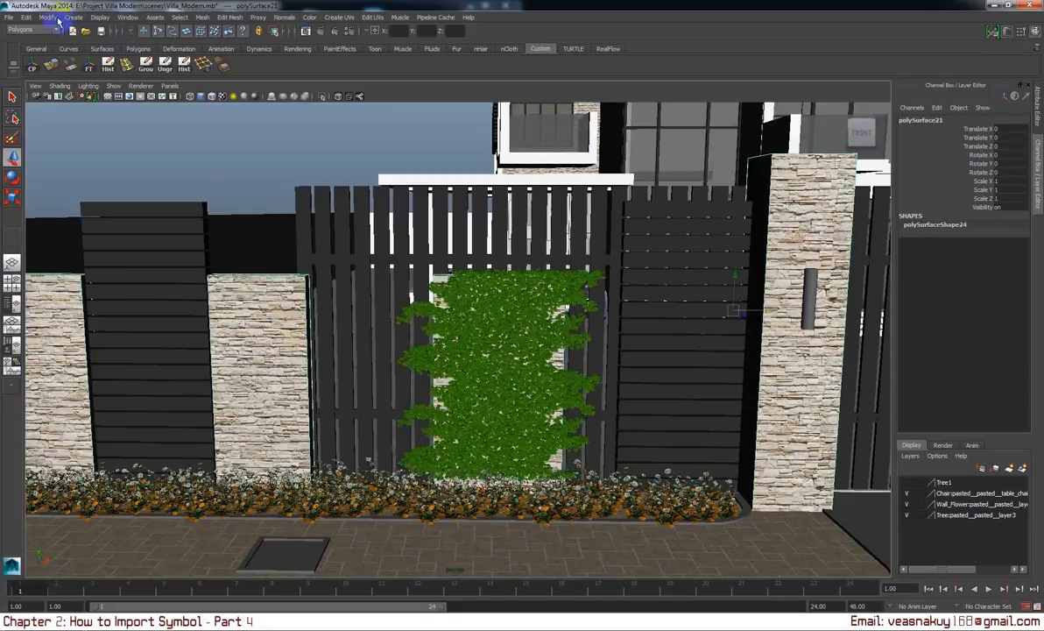
Extract the selected wall faces into a separate object and select the new piece.
{"action": "left_click", "coordinate": [200, 18]}
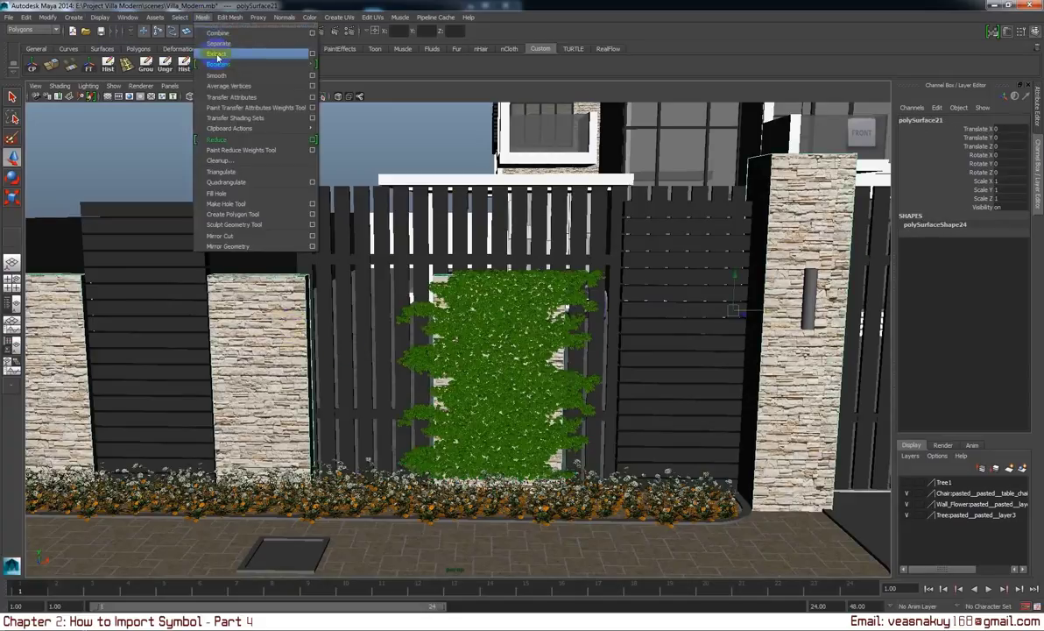
{"action": "left_click", "coordinate": [212, 37]}
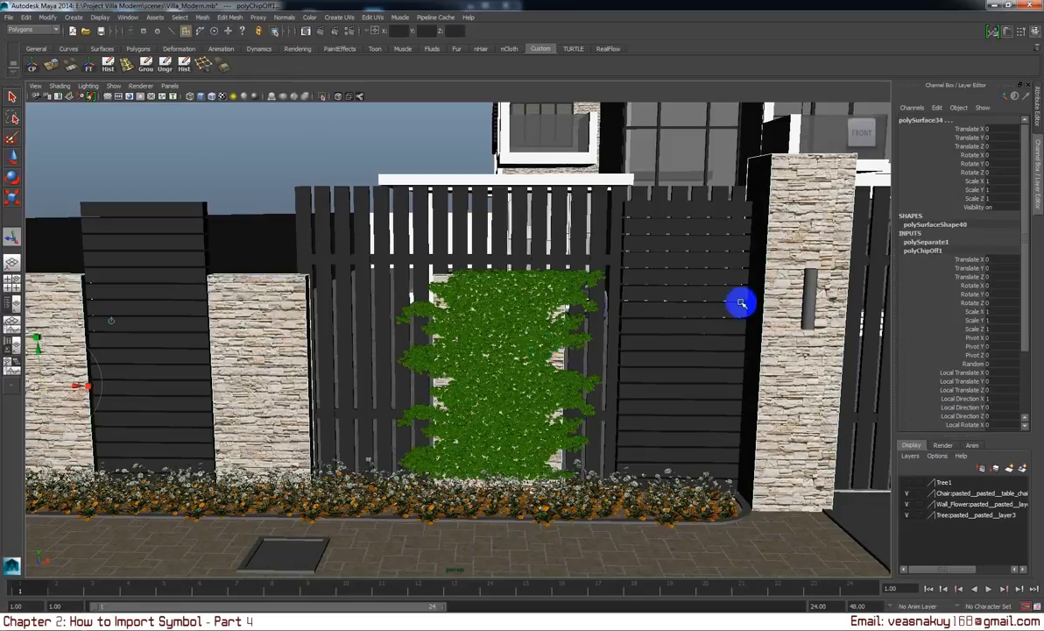
{"action": "left_click_drag", "start_coordinate": [771, 289], "coordinate": [819, 263]}
{"action": "left_click", "coordinate": [496, 310]}
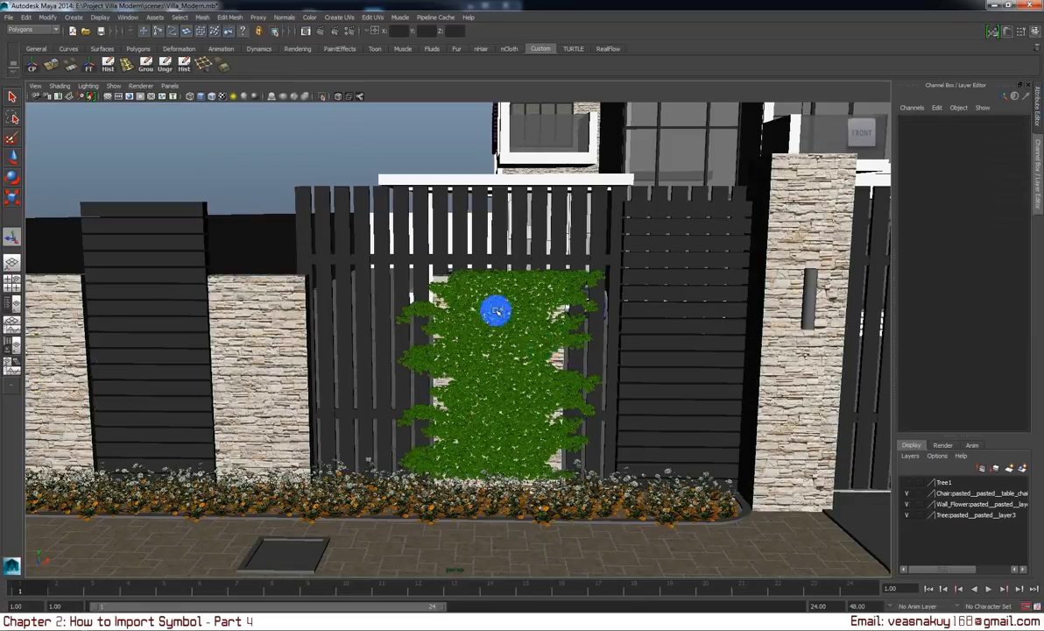
{"action": "left_click", "coordinate": [441, 276]}
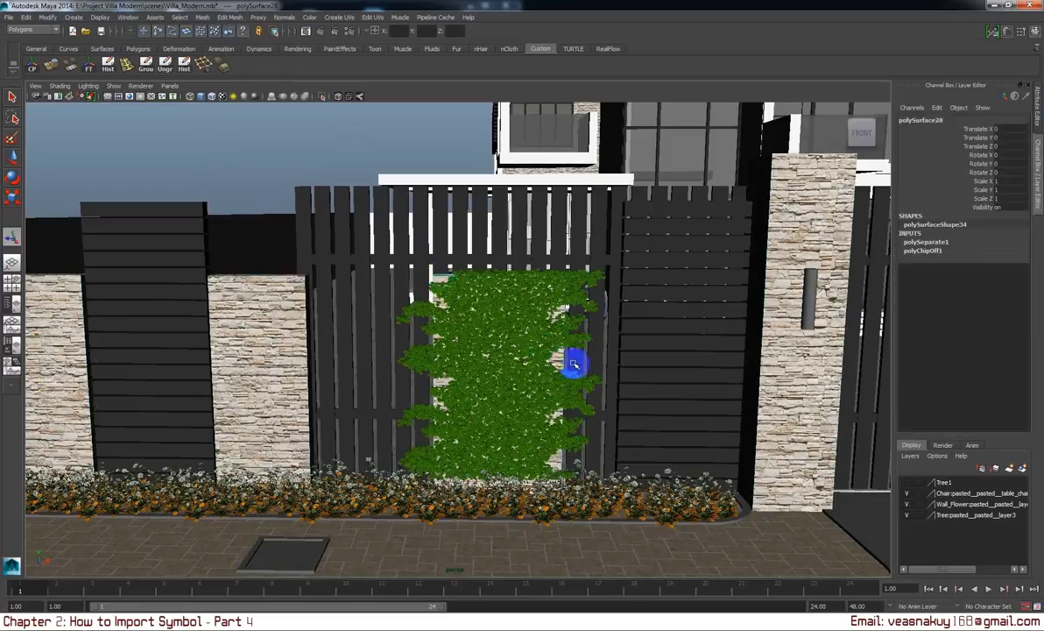
Group the upper and lower ivy parts and move the group slightly right.
{"action": "left_click", "coordinate": [520, 374]}
{"action": "left_click", "coordinate": [527, 412]}
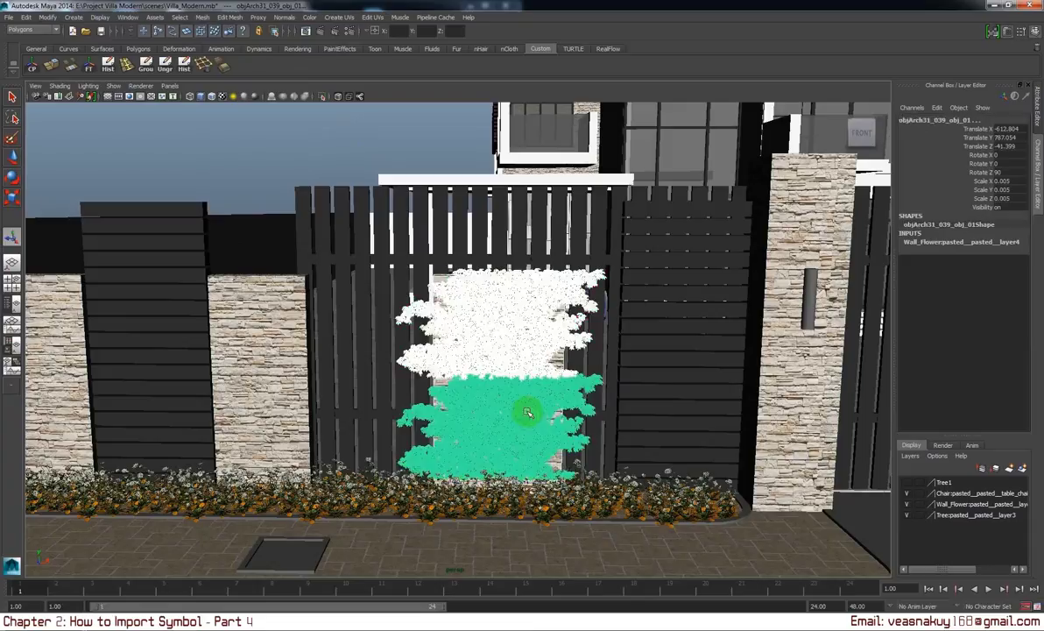
{"action": "key", "text": "ctrl+g"}
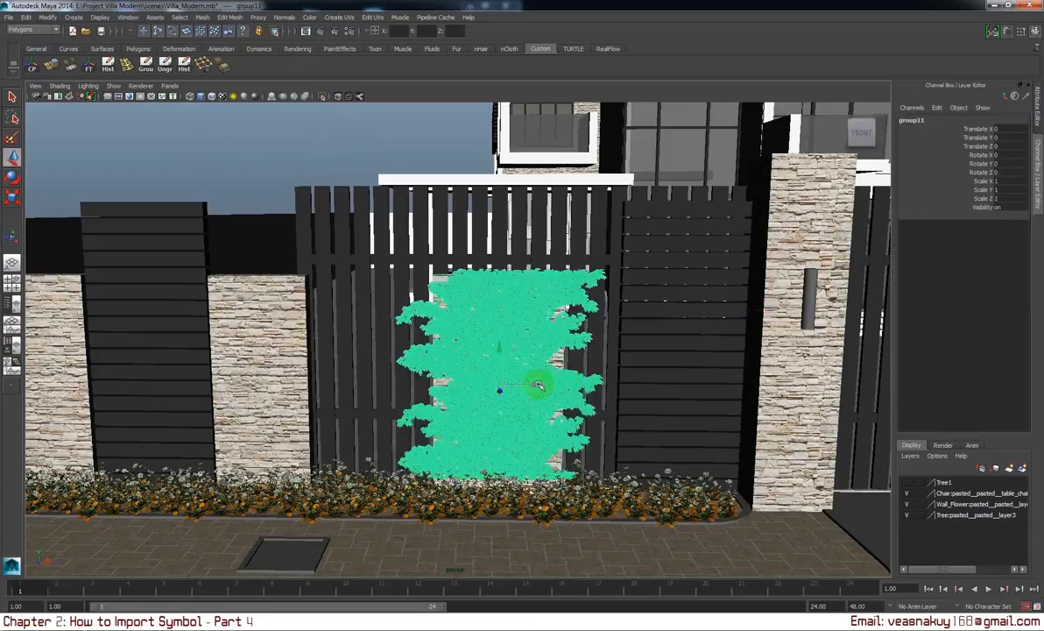
{"action": "left_click_drag", "start_coordinate": [607, 392], "coordinate": [587, 404]}
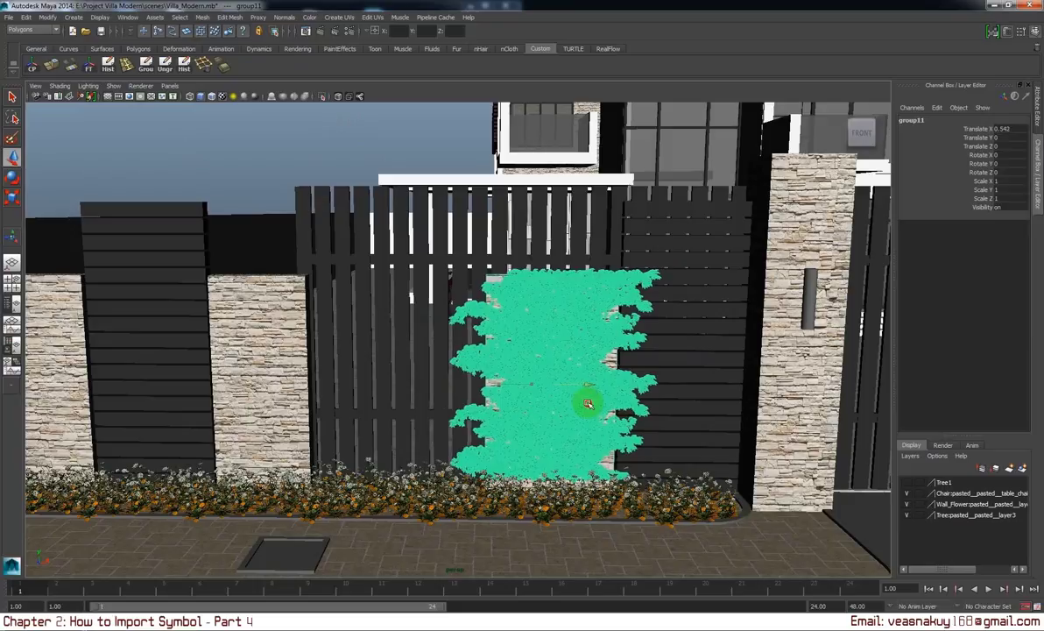
{"action": "left_click", "coordinate": [274, 113]}
{"action": "left_click_drag", "start_coordinate": [664, 328], "coordinate": [716, 352]}
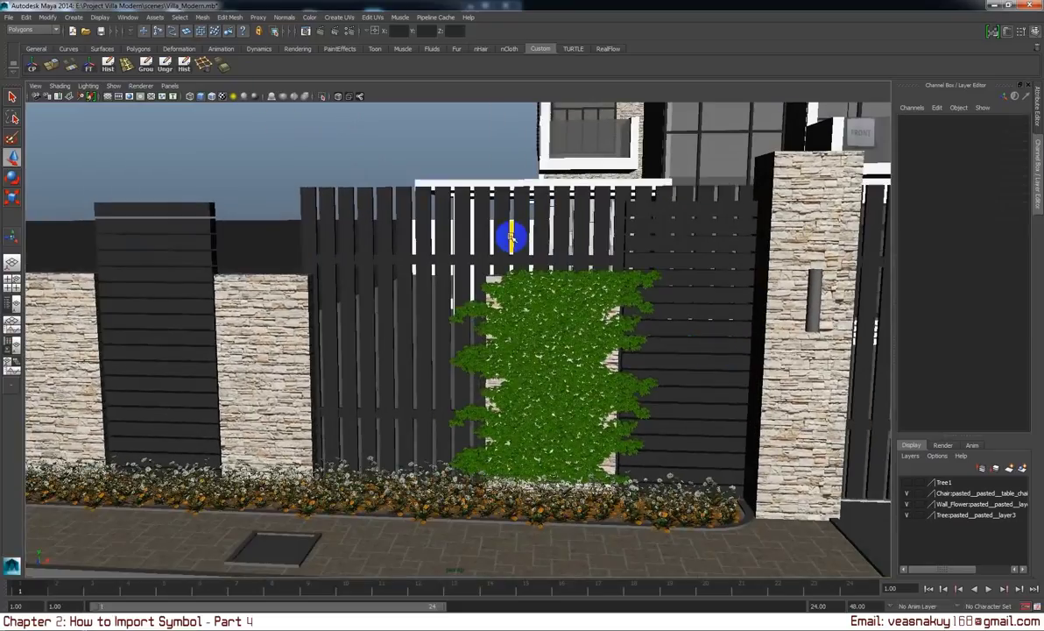
Assign the whole gate fence group to a new layer named Door and hide it.
{"action": "left_click", "coordinate": [511, 237]}
{"action": "key", "text": "Up"}
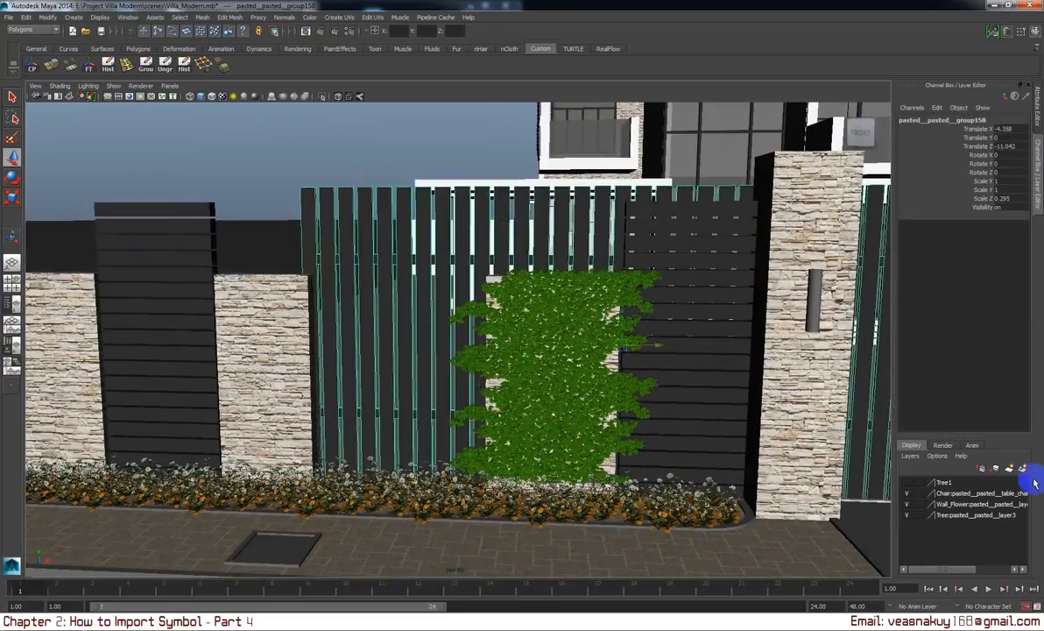
{"action": "left_click", "coordinate": [1023, 469]}
{"action": "double_click", "coordinate": [942, 482]}
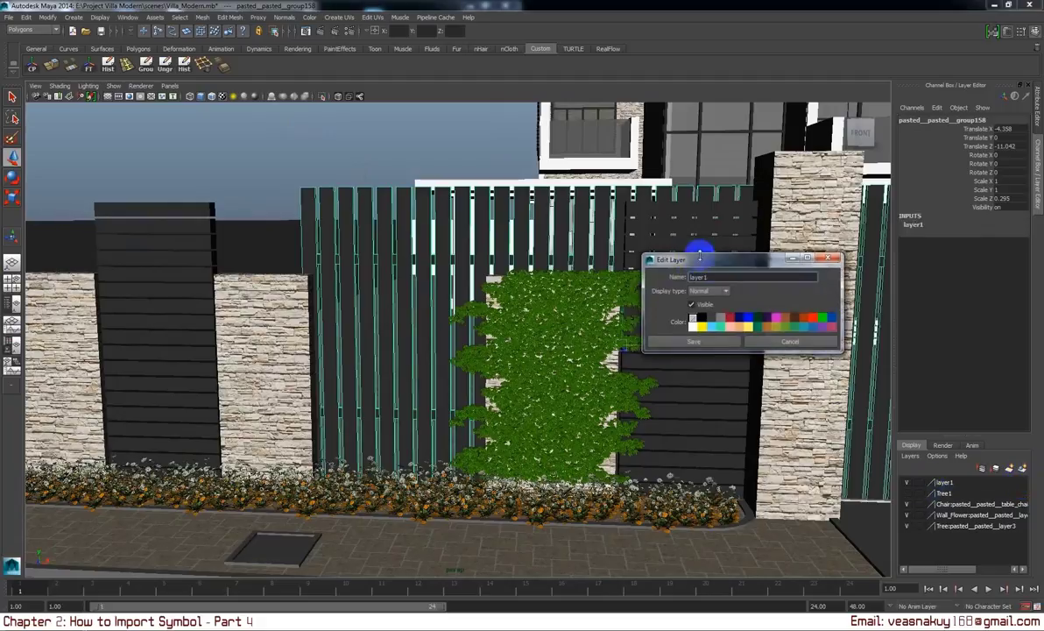
{"action": "left_click_drag", "start_coordinate": [708, 276], "coordinate": [594, 266]}
{"action": "type", "text": "Door"}
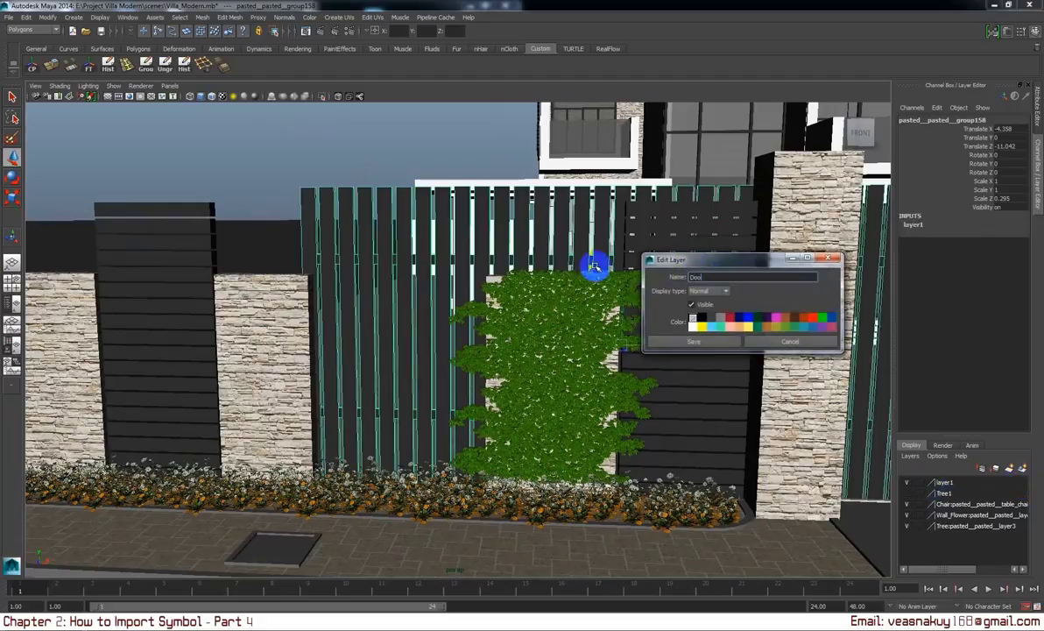
{"action": "left_click", "coordinate": [710, 343]}
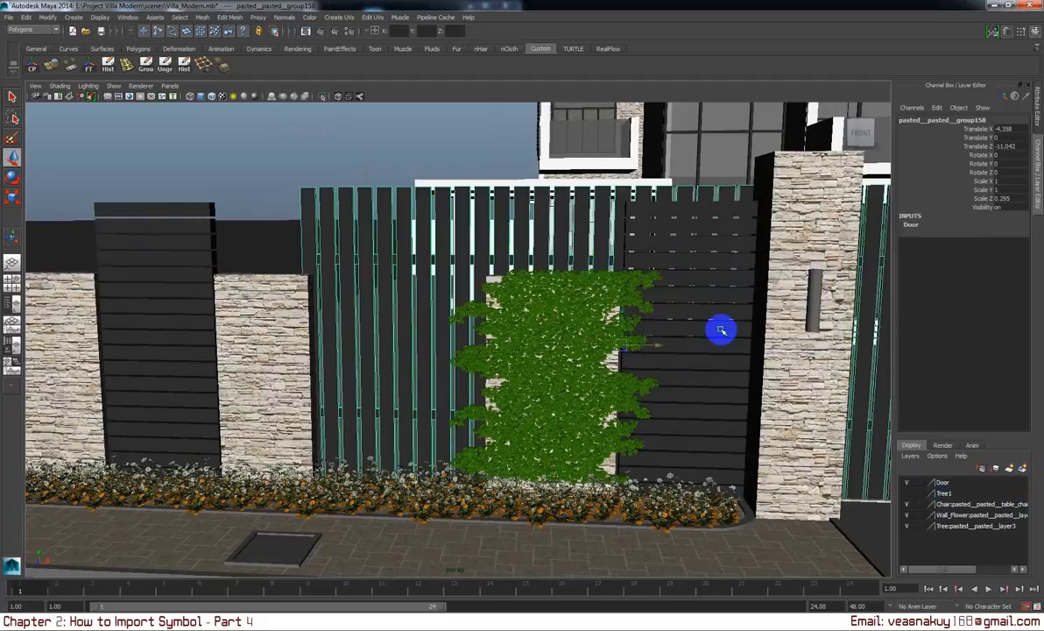
{"action": "left_click", "coordinate": [909, 483]}
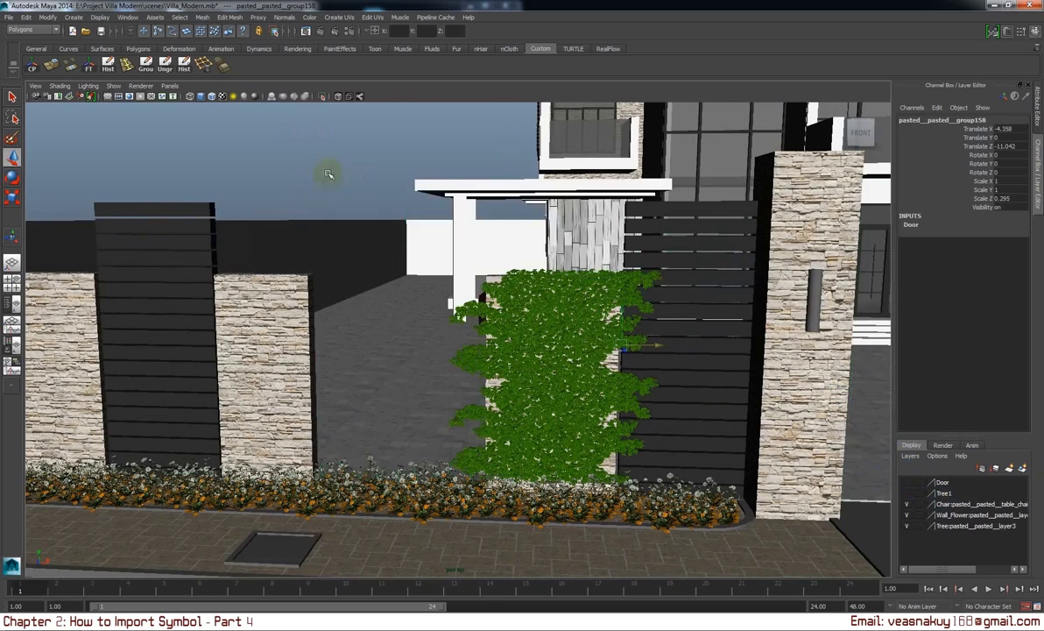
{"action": "left_click_drag", "start_coordinate": [664, 317], "coordinate": [683, 332]}
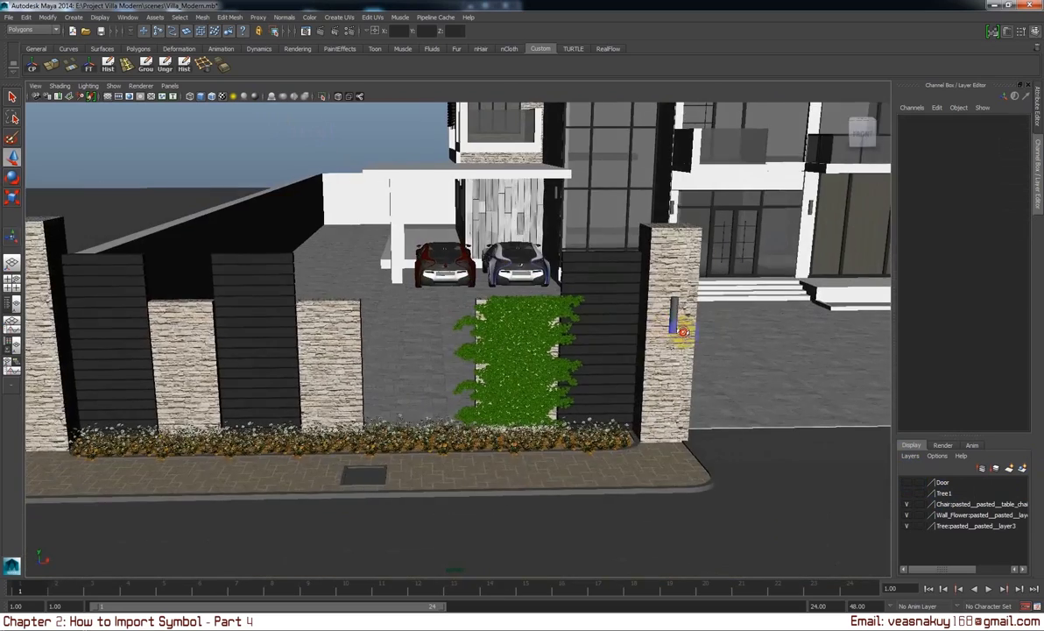
Centre the ivy mesh's pivot and scale it narrower to 0.926 in X.
{"action": "left_click_drag", "start_coordinate": [683, 331], "coordinate": [615, 361]}
{"action": "left_click", "coordinate": [615, 361]}
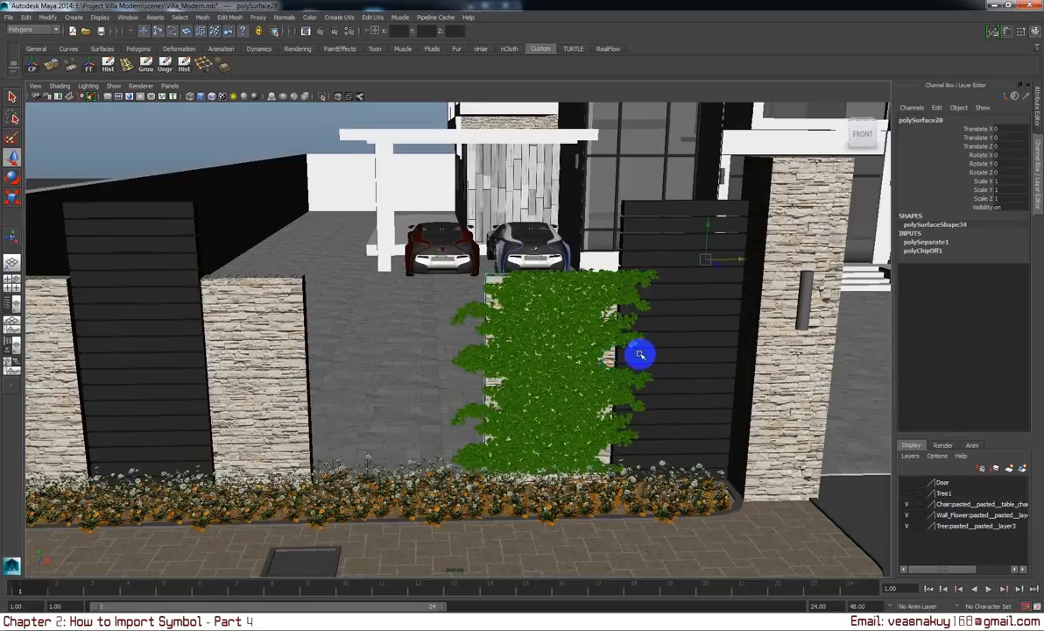
{"action": "left_click", "coordinate": [32, 66]}
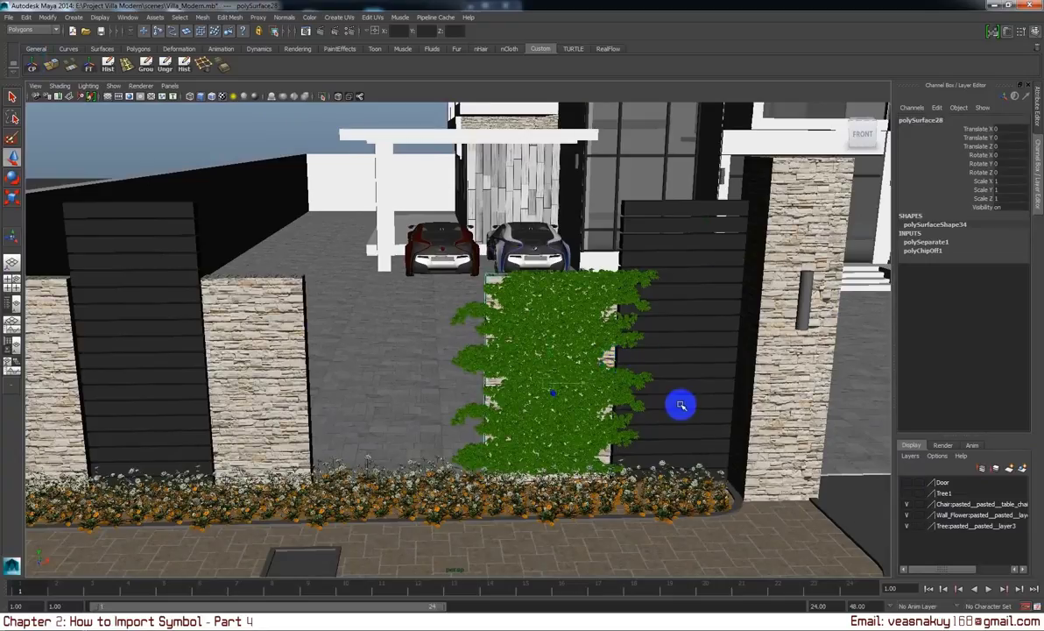
{"action": "key", "text": "r"}
{"action": "left_click_drag", "start_coordinate": [596, 383], "coordinate": [593, 384]}
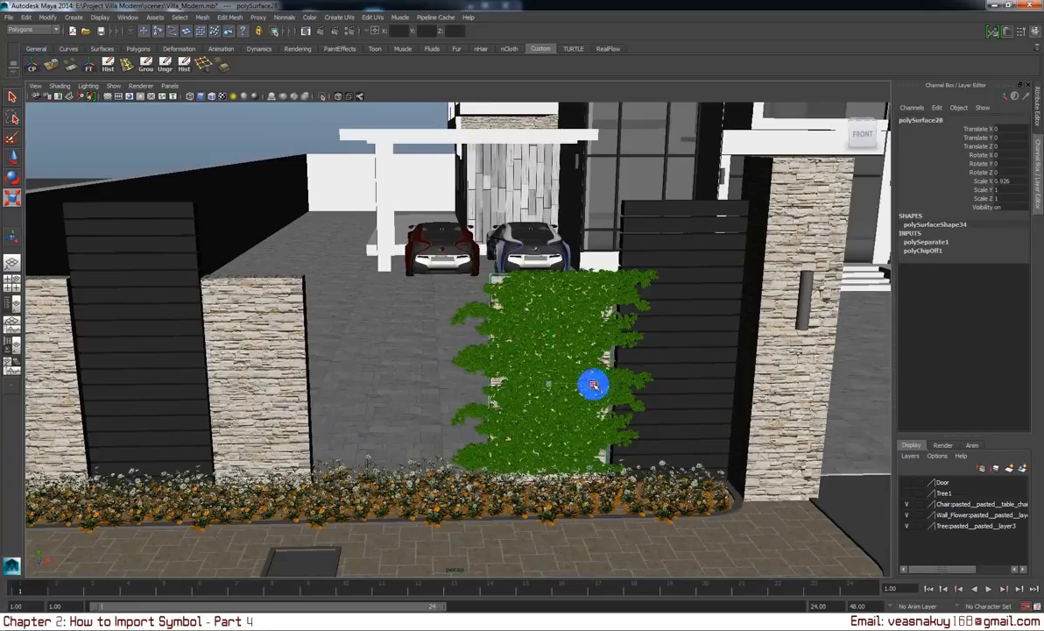
Reselect the upper Wall_Flower ivy and then the polySurface28 mesh.
{"action": "left_click", "coordinate": [392, 203]}
{"action": "left_click_drag", "start_coordinate": [611, 306], "coordinate": [639, 351]}
{"action": "left_click", "coordinate": [627, 374]}
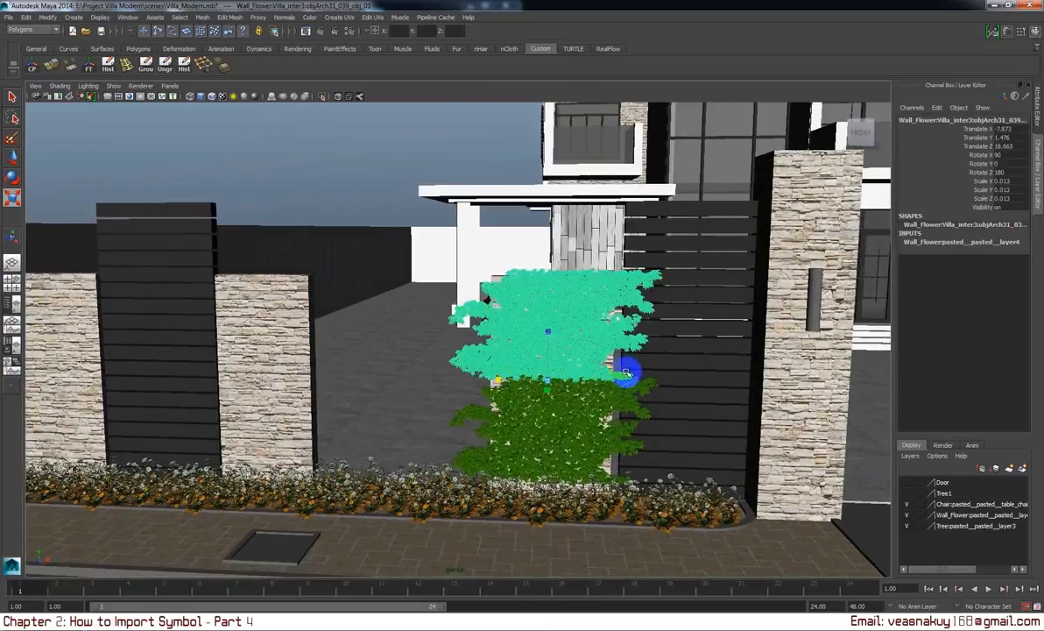
{"action": "left_click", "coordinate": [611, 362]}
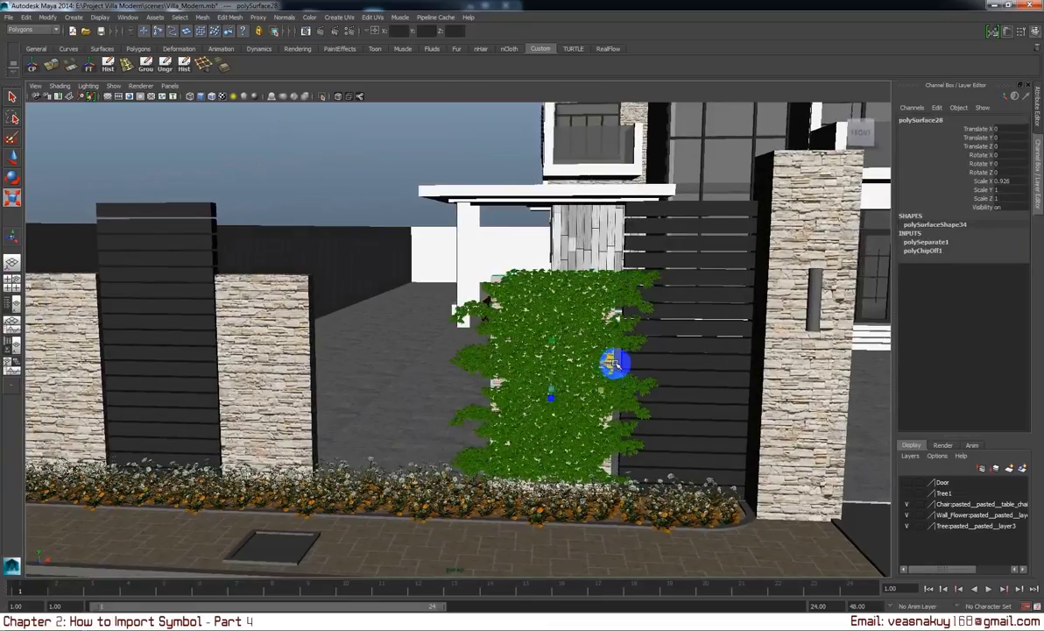
{"action": "left_click_drag", "start_coordinate": [615, 368], "coordinate": [601, 389]}
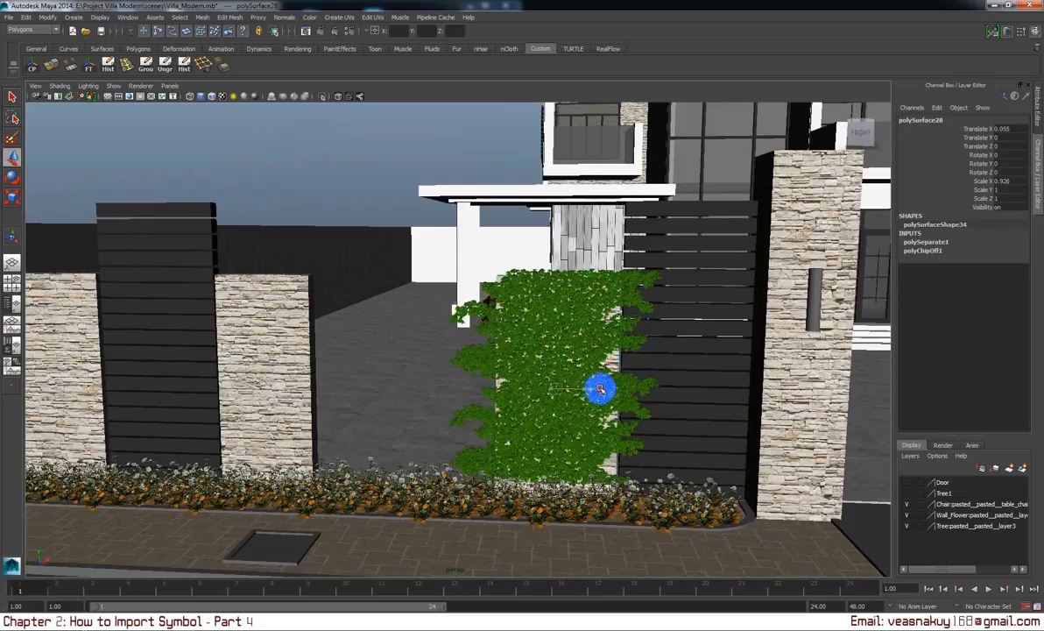
Delete the stone pillar to the left of the gate.
{"action": "left_click", "coordinate": [609, 341]}
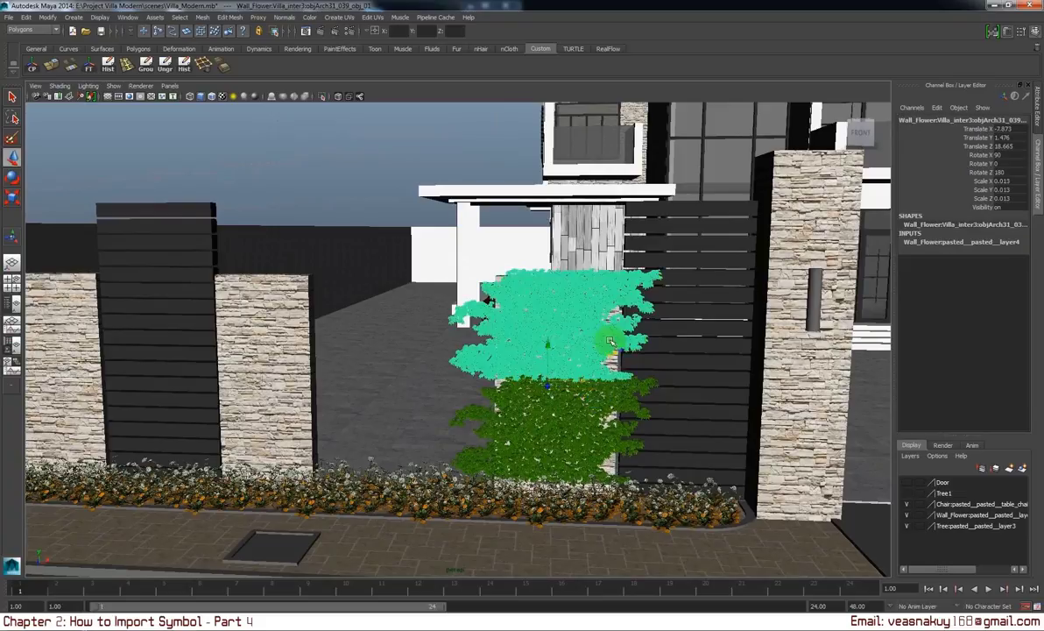
{"action": "left_click", "coordinate": [627, 398]}
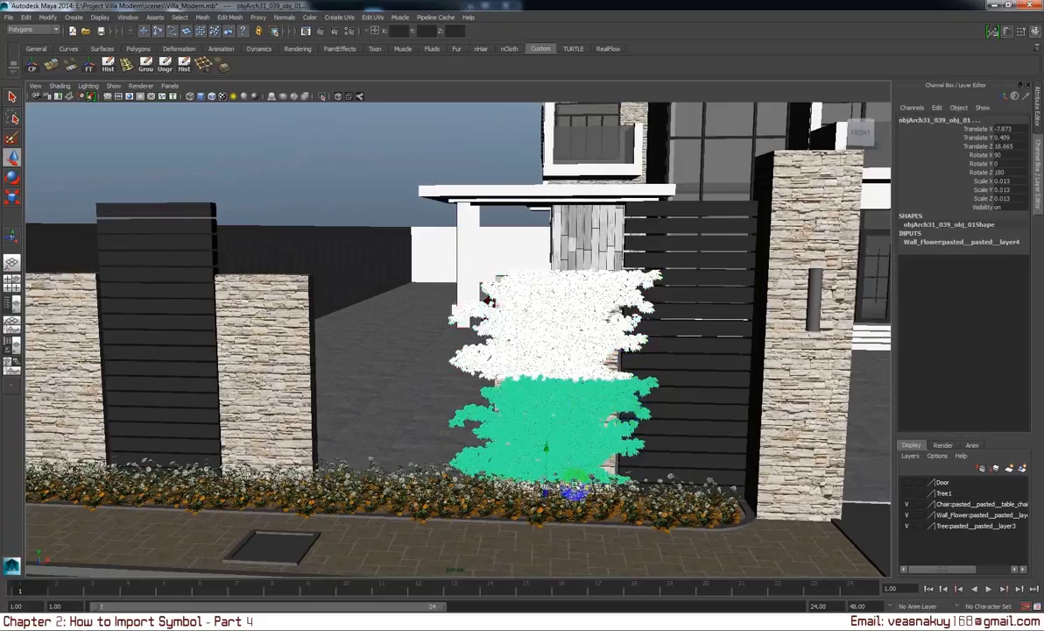
{"action": "left_click", "coordinate": [357, 167]}
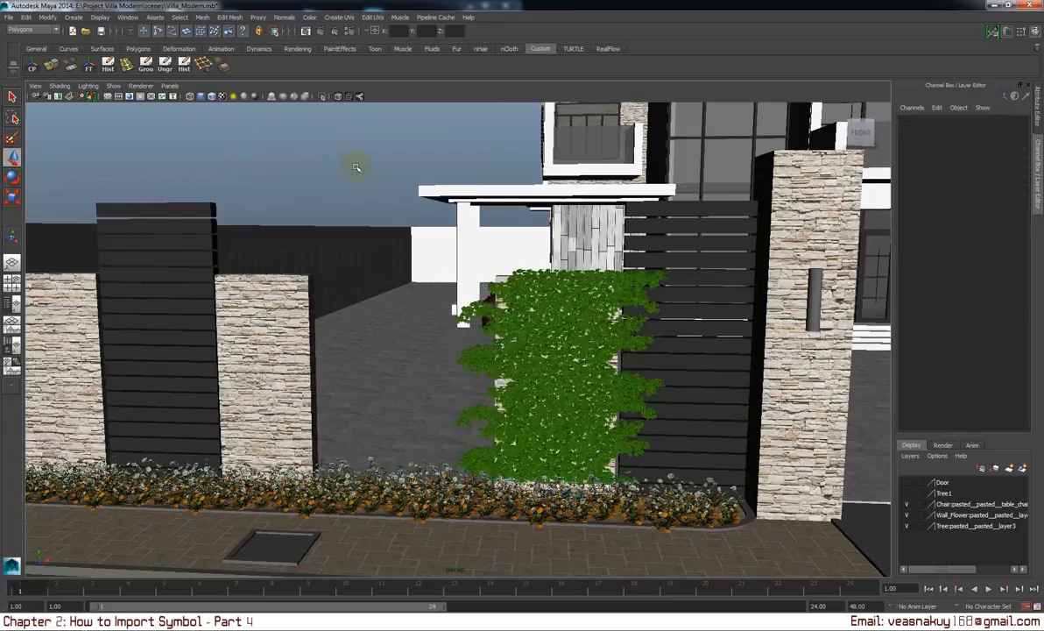
{"action": "left_click_drag", "start_coordinate": [537, 270], "coordinate": [360, 298]}
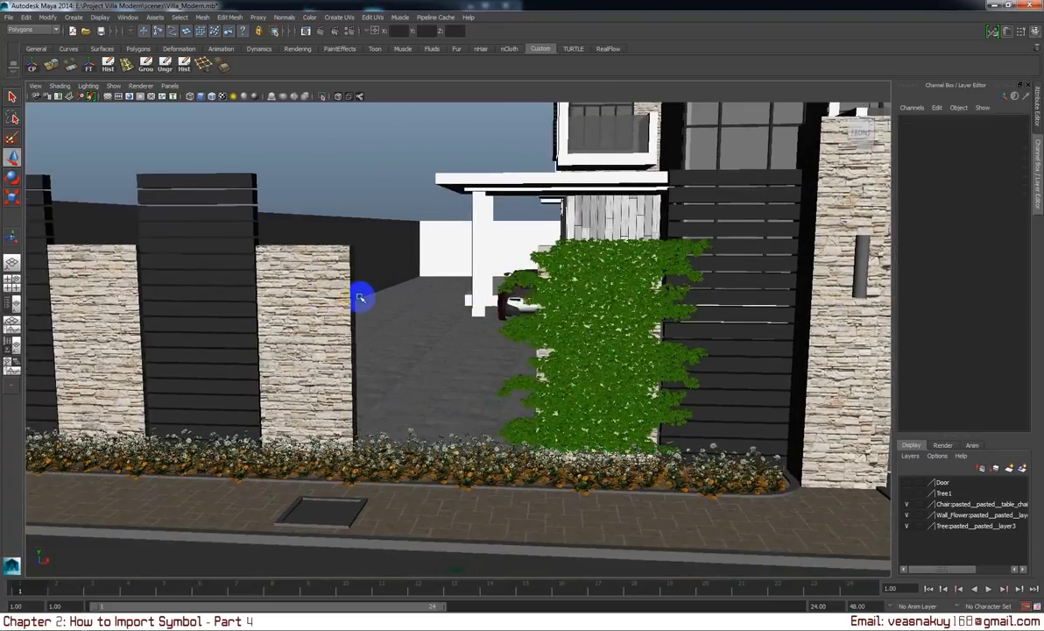
{"action": "left_click", "coordinate": [309, 292]}
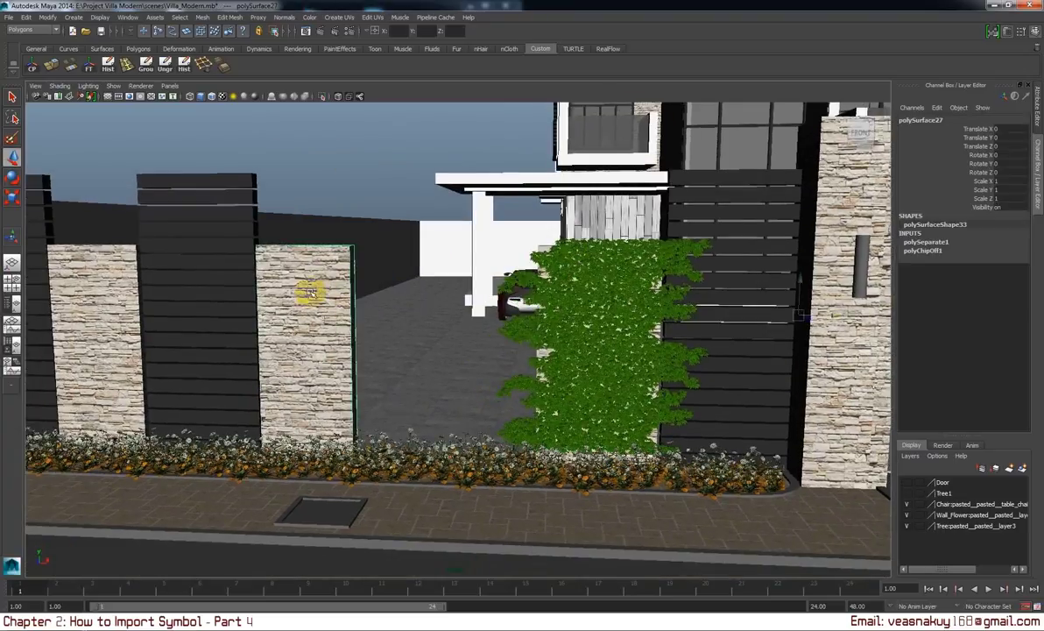
{"action": "key", "text": "Delete"}
Delete the dark pillar and the dark gate panel on the left.
{"action": "left_click", "coordinate": [210, 273]}
{"action": "key", "text": "Delete"}
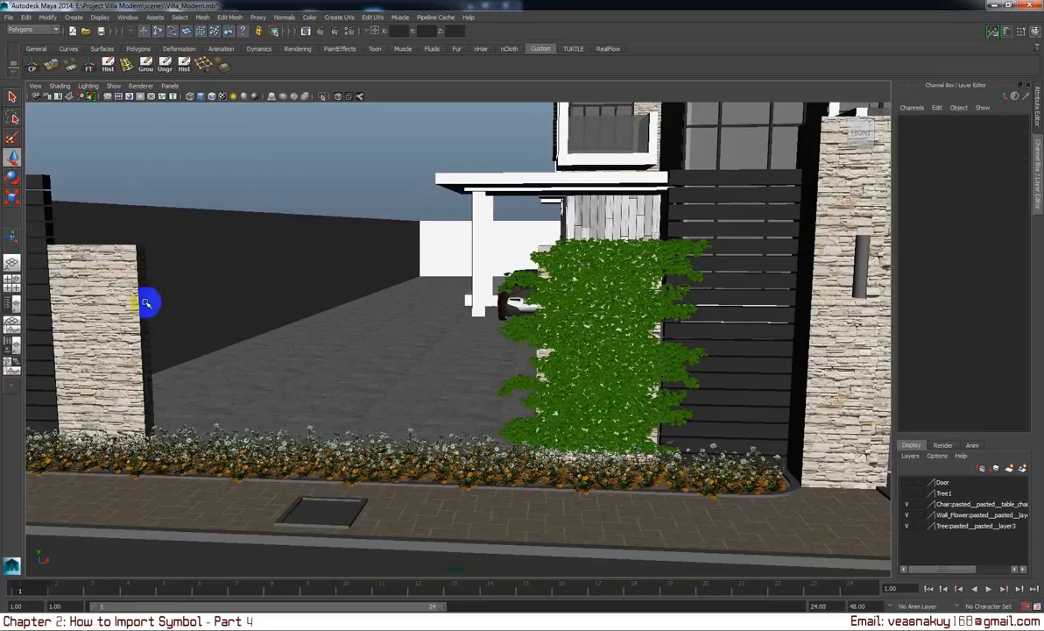
{"action": "left_click", "coordinate": [140, 303]}
{"action": "left_click_drag", "start_coordinate": [140, 302], "coordinate": [135, 296]}
{"action": "left_click", "coordinate": [133, 294]}
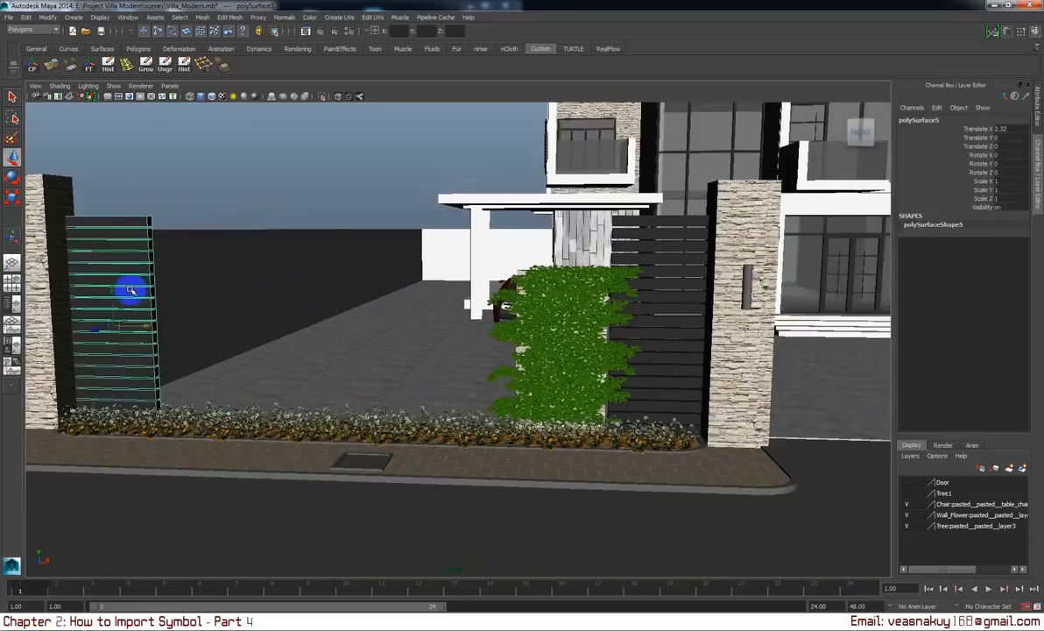
{"action": "key", "text": "Delete"}
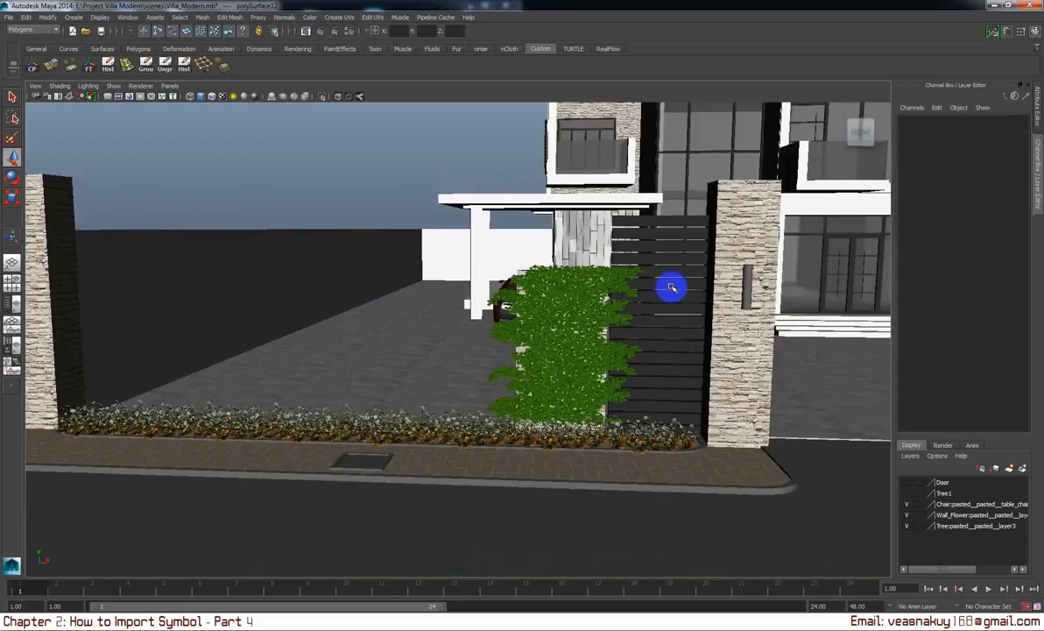
Select the upper and lower Wall_Flower vine parts beside the dark panel.
{"action": "left_click", "coordinate": [671, 288]}
{"action": "scroll", "scroll_direction": "up", "scroll_amount": 3}
{"action": "scroll", "scroll_direction": "up", "scroll_amount": 3}
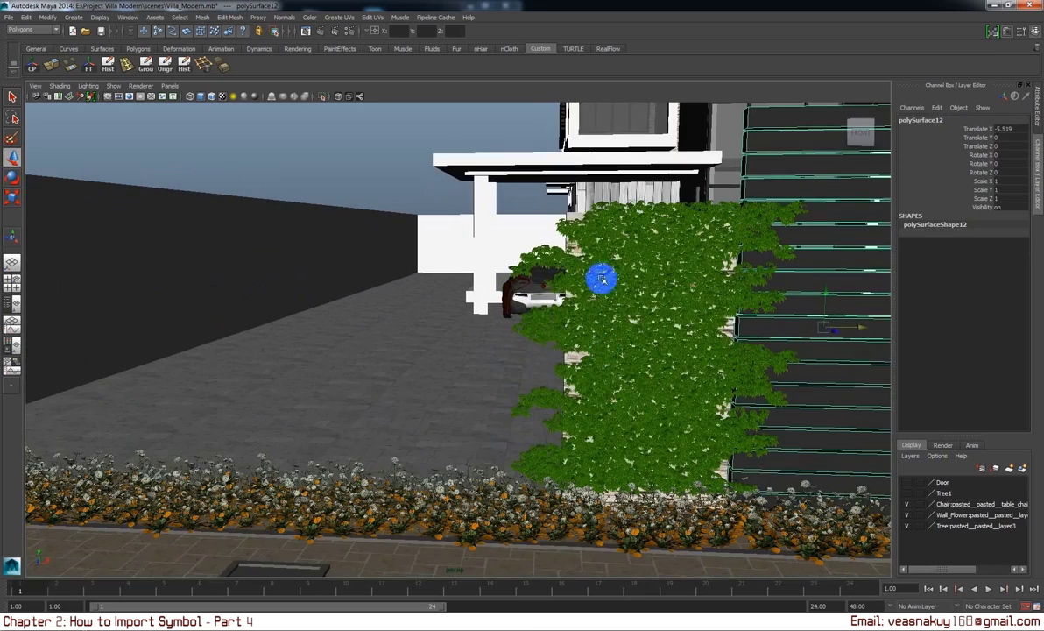
{"action": "left_click", "coordinate": [597, 252]}
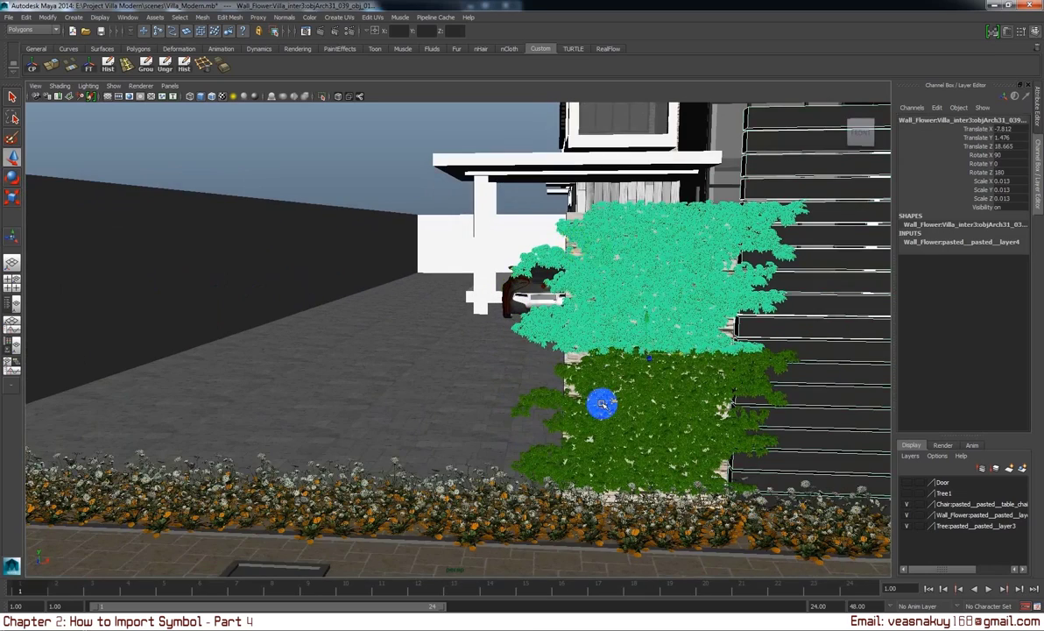
{"action": "left_click", "coordinate": [602, 403]}
{"action": "left_click_drag", "start_coordinate": [602, 403], "coordinate": [610, 435]}
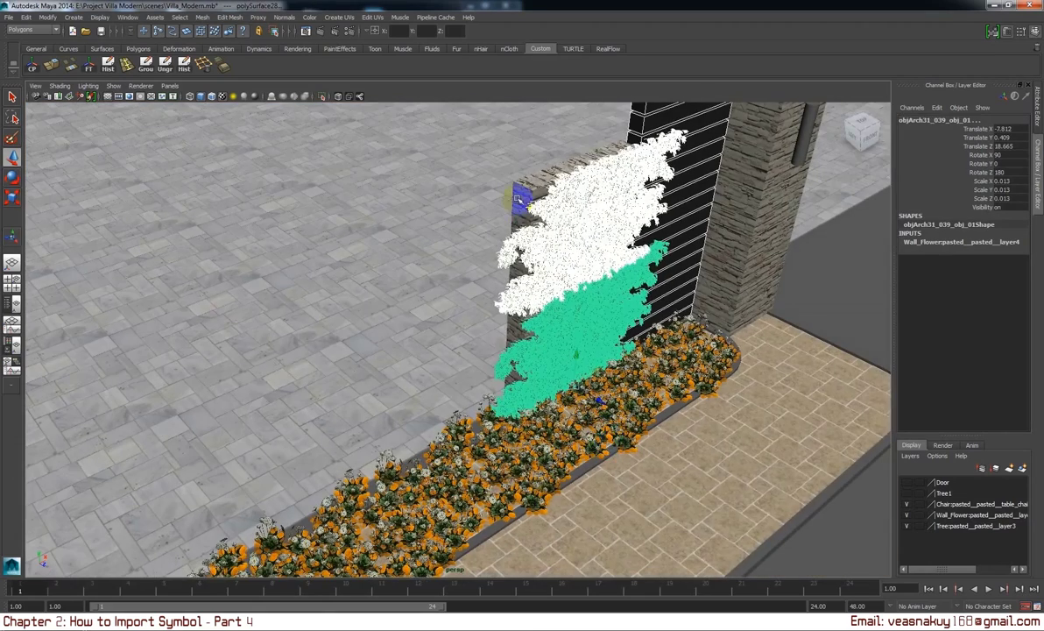
Duplicate the polySurface28 vine and move the copy left along the fence.
{"action": "left_click", "coordinate": [625, 310]}
{"action": "left_click_drag", "start_coordinate": [624, 310], "coordinate": [464, 357]}
{"action": "key", "text": "ctrl+d"}
{"action": "key", "text": "ctrl+d"}
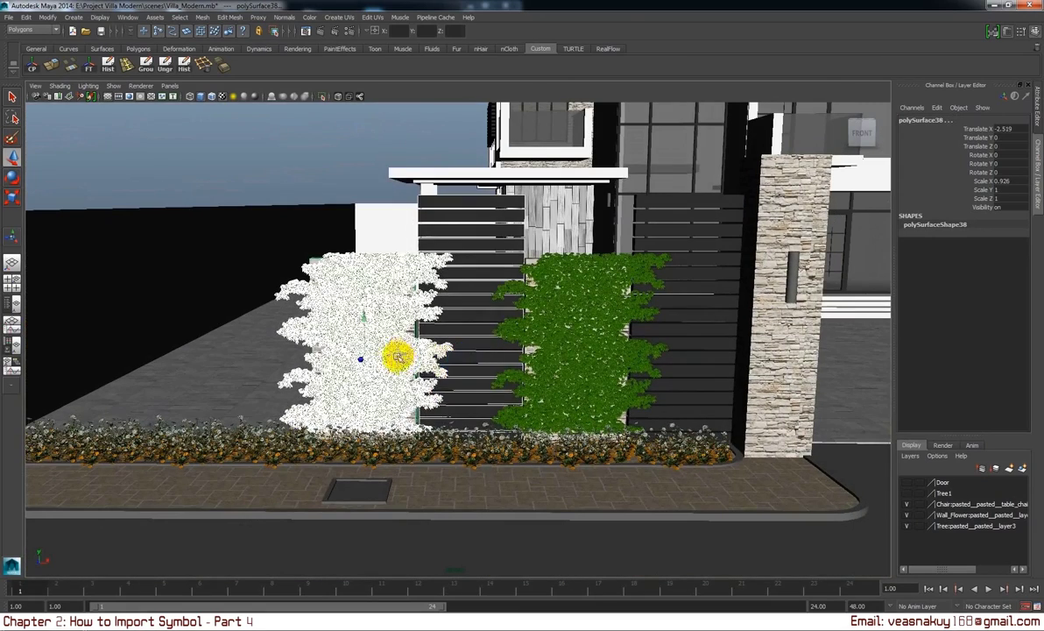
{"action": "left_click_drag", "start_coordinate": [360, 354], "coordinate": [189, 357]}
{"action": "left_click_drag", "start_coordinate": [189, 357], "coordinate": [396, 333]}
{"action": "scroll", "scroll_direction": "up", "scroll_amount": 3}
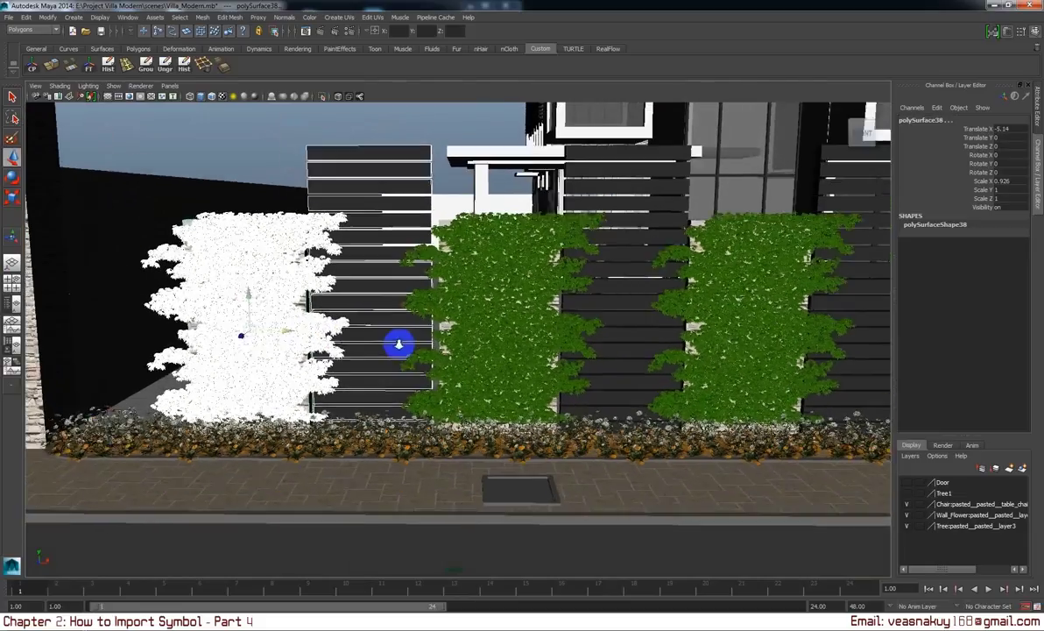
{"action": "scroll", "scroll_direction": "up", "scroll_amount": 3}
{"action": "scroll", "scroll_direction": "up", "scroll_amount": 3}
{"action": "left_click_drag", "start_coordinate": [251, 330], "coordinate": [257, 328]}
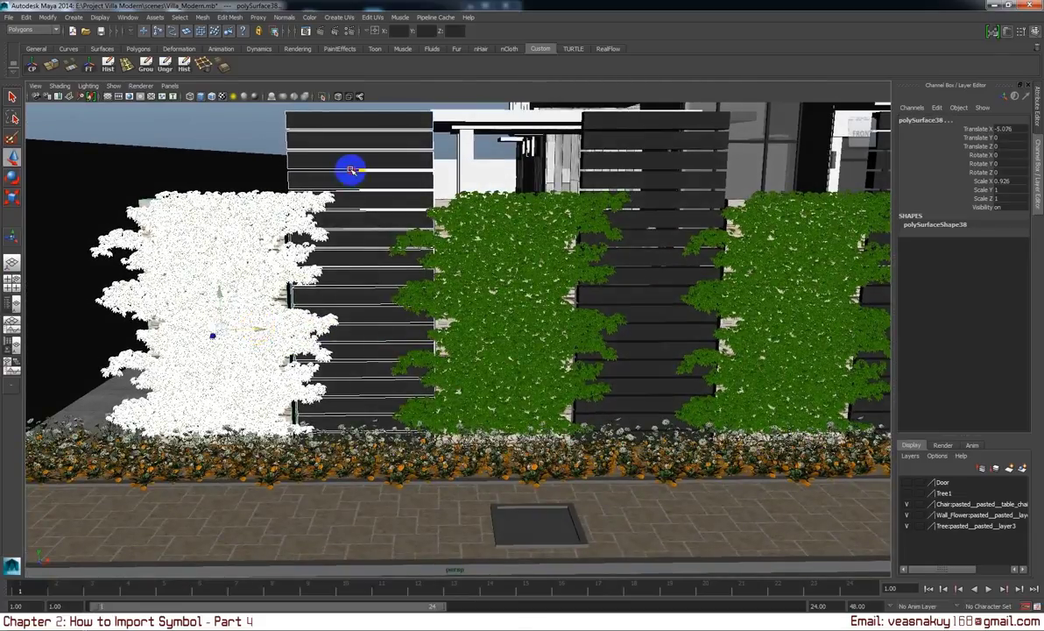
Slide the gate panel left toward the pillar and widen it to close the gap.
{"action": "left_click", "coordinate": [350, 167]}
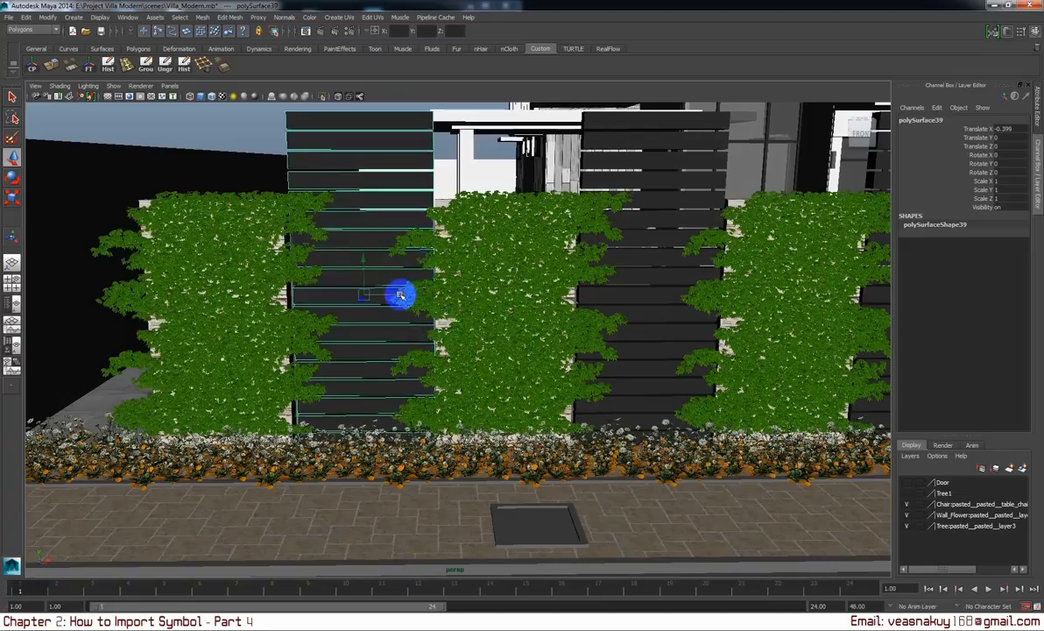
{"action": "left_click_drag", "start_coordinate": [401, 296], "coordinate": [331, 327]}
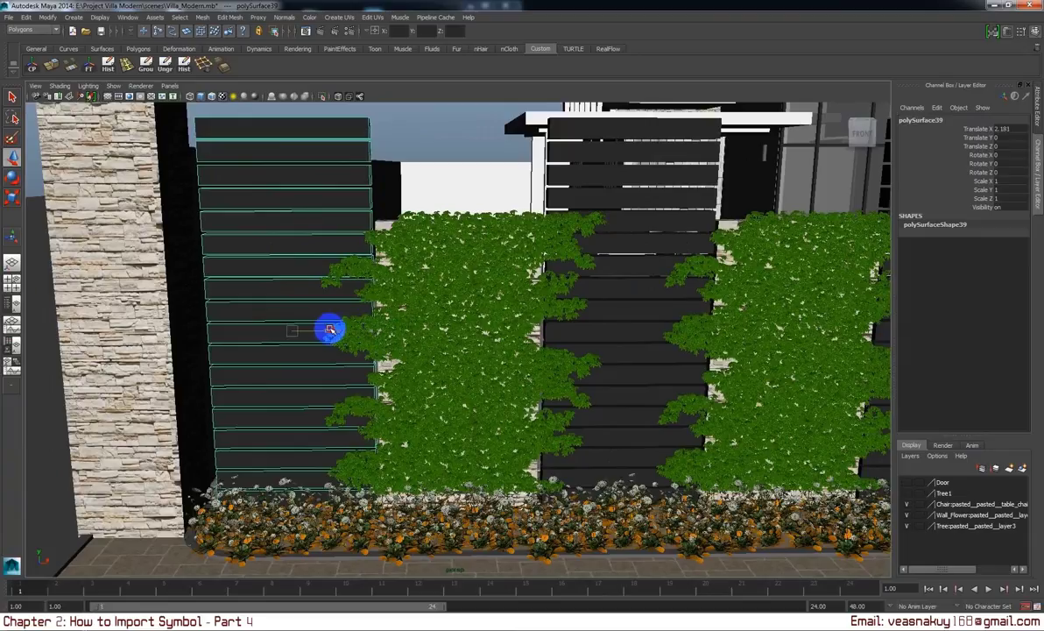
{"action": "scroll", "scroll_direction": "down", "scroll_amount": 3}
{"action": "scroll", "scroll_direction": "down", "scroll_amount": 3}
{"action": "scroll", "scroll_direction": "down", "scroll_amount": 3}
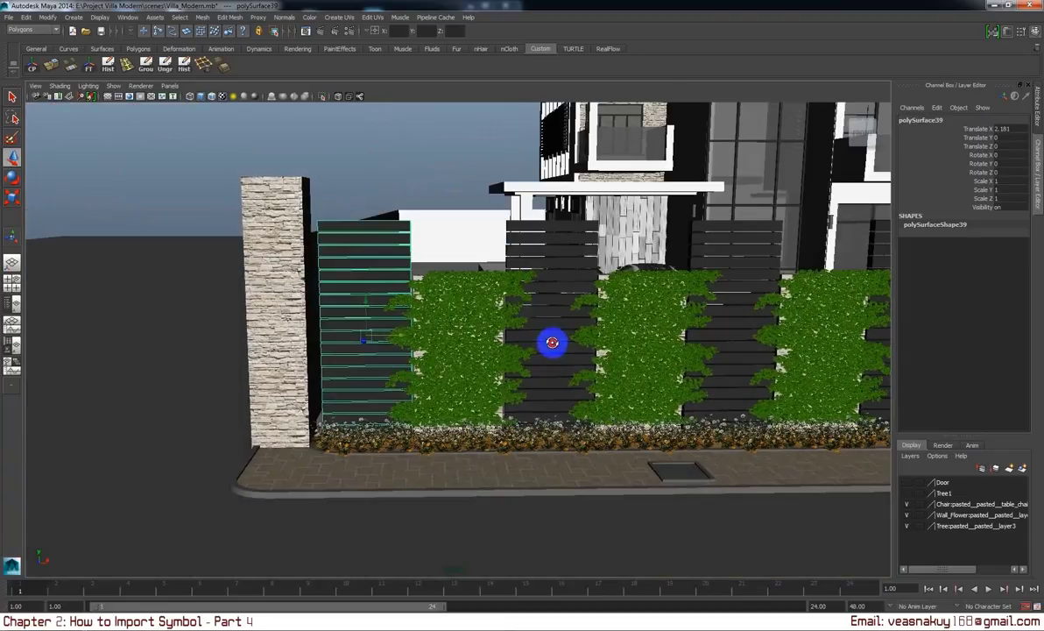
{"action": "left_click_drag", "start_coordinate": [401, 338], "coordinate": [399, 334]}
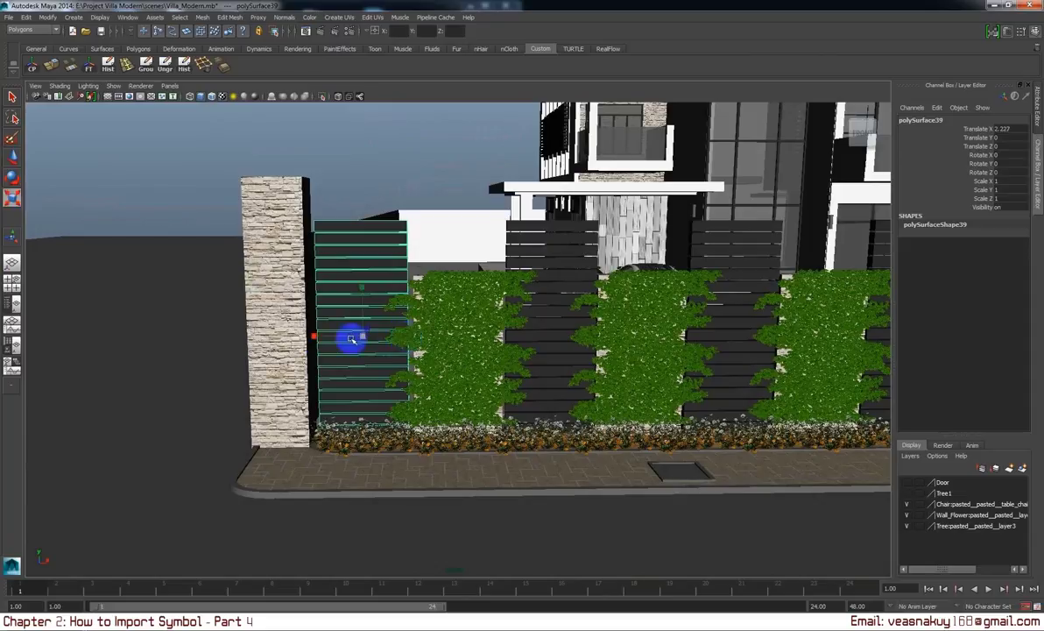
{"action": "left_click_drag", "start_coordinate": [313, 334], "coordinate": [310, 335]}
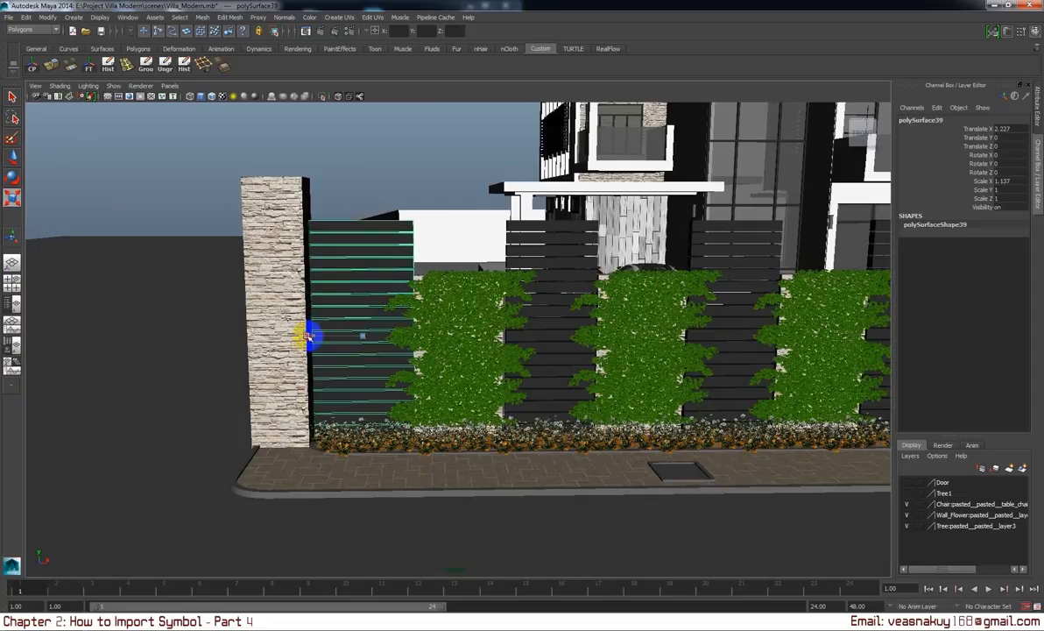
{"action": "left_click", "coordinate": [496, 299]}
{"action": "left_click_drag", "start_coordinate": [558, 311], "coordinate": [543, 369]}
{"action": "scroll", "scroll_direction": "up", "scroll_amount": 3}
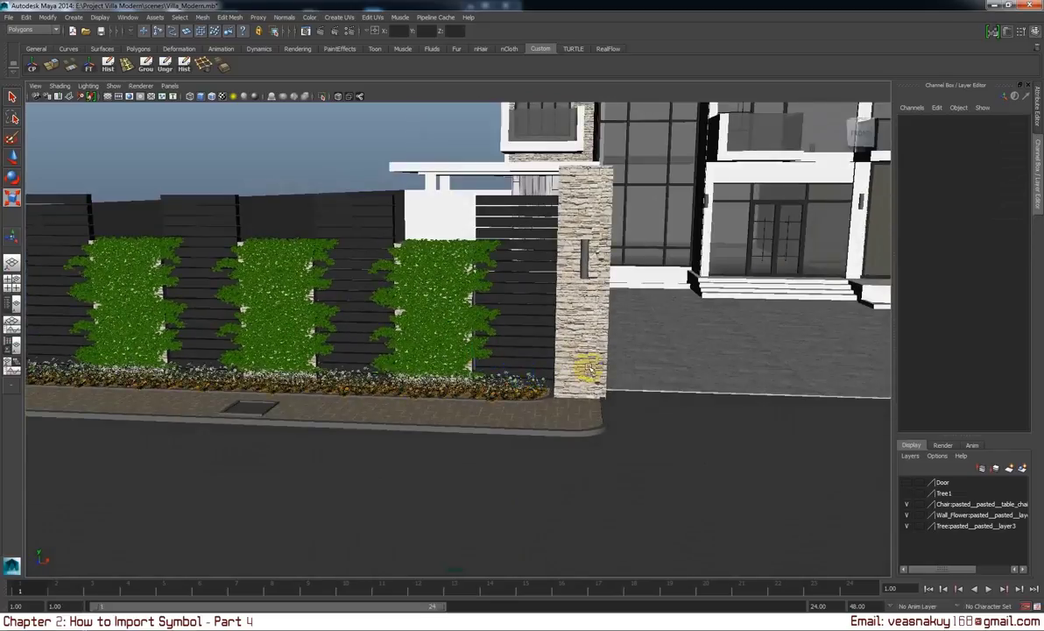
{"action": "left_click_drag", "start_coordinate": [485, 361], "coordinate": [520, 410]}
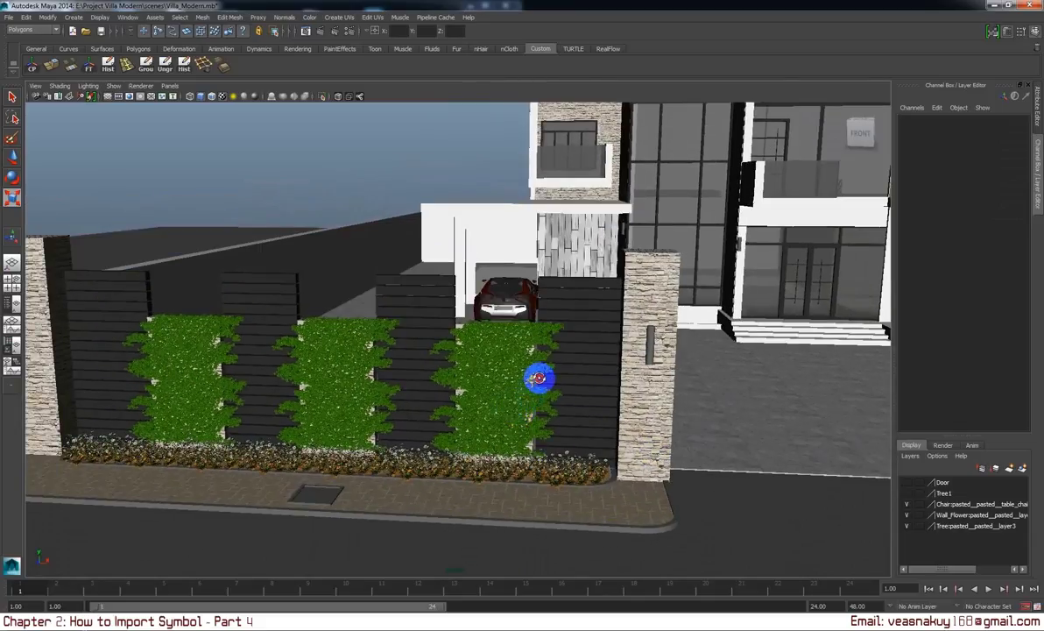
{"action": "left_click_drag", "start_coordinate": [537, 379], "coordinate": [631, 389]}
{"action": "left_click_drag", "start_coordinate": [695, 387], "coordinate": [555, 411]}
{"action": "left_click_drag", "start_coordinate": [695, 385], "coordinate": [454, 379]}
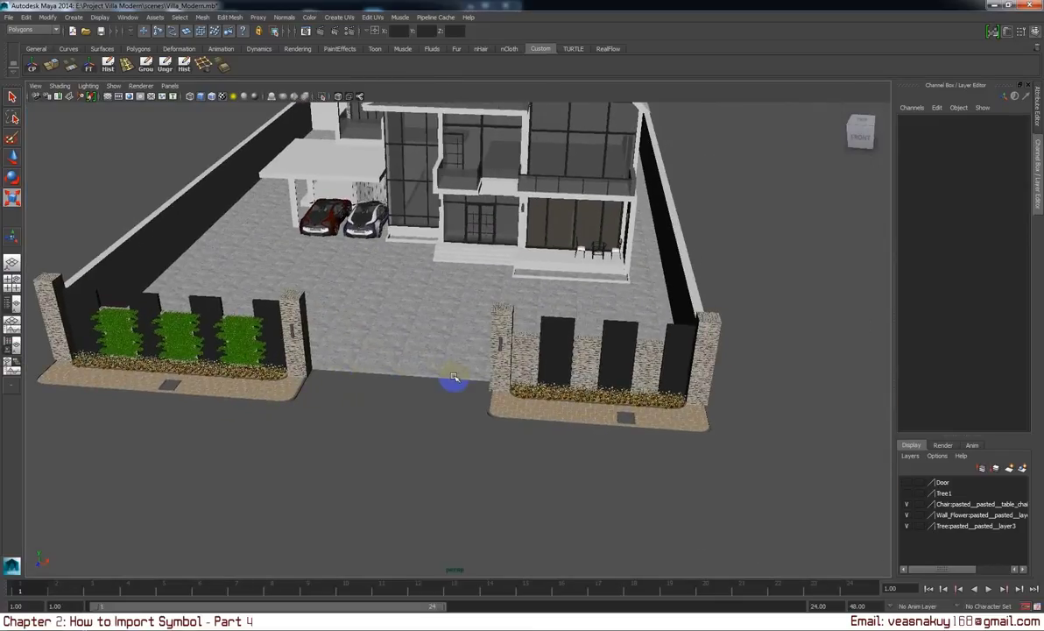
{"action": "left_click_drag", "start_coordinate": [537, 385], "coordinate": [714, 392]}
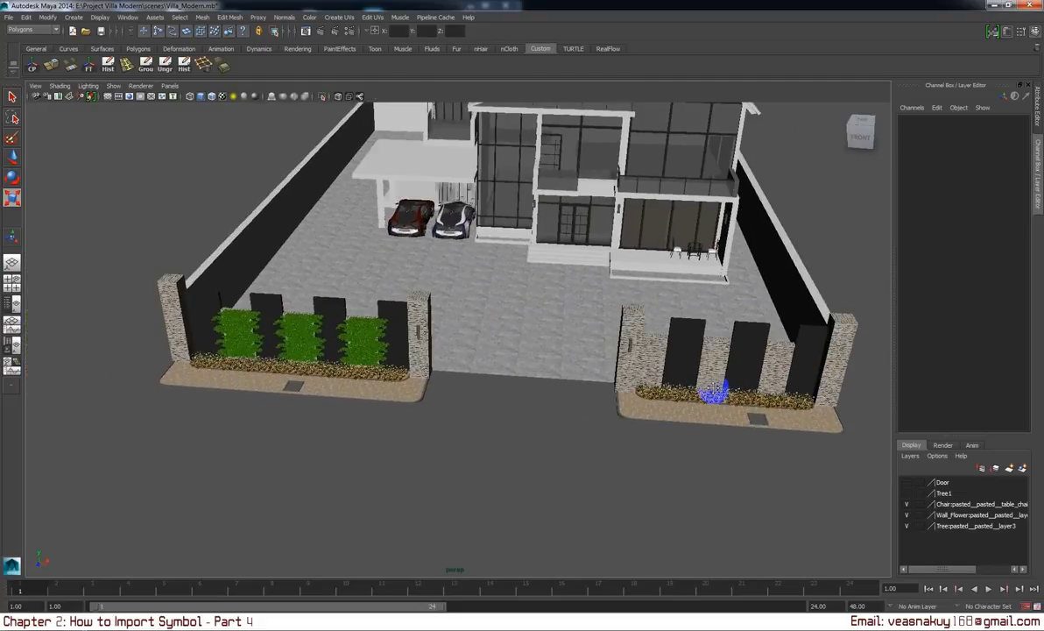
{"action": "left_click_drag", "start_coordinate": [360, 373], "coordinate": [543, 396]}
{"action": "scroll", "scroll_direction": "up", "scroll_amount": 3}
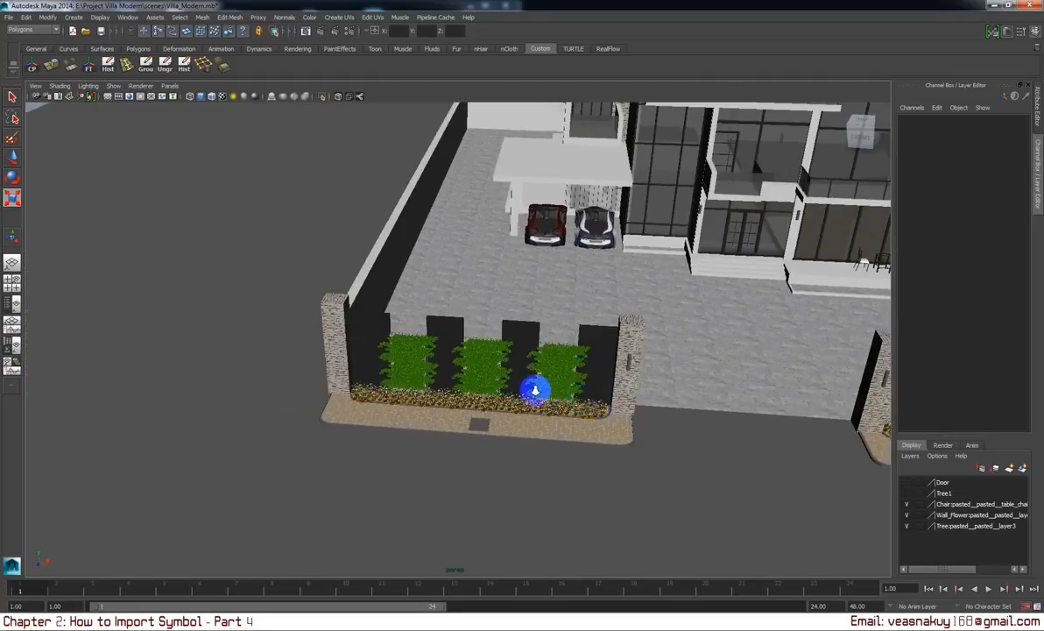
{"action": "scroll", "scroll_direction": "up", "scroll_amount": 3}
Select the left fence's slat panels and climbing plants and isolate them in the view.
{"action": "left_click", "coordinate": [407, 298]}
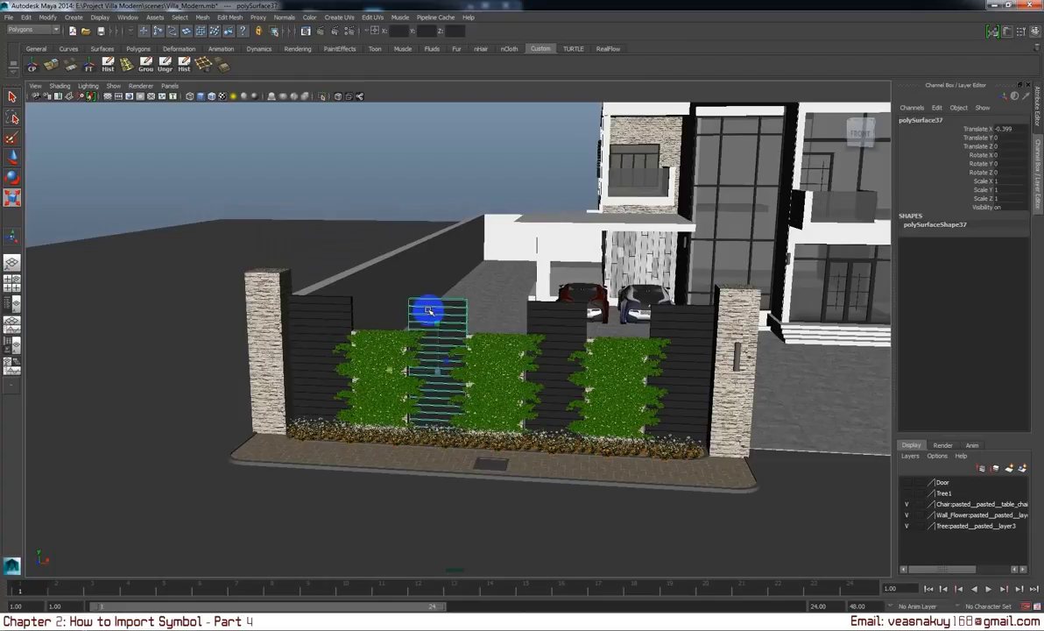
{"action": "left_click", "coordinate": [311, 302]}
{"action": "left_click", "coordinate": [378, 345]}
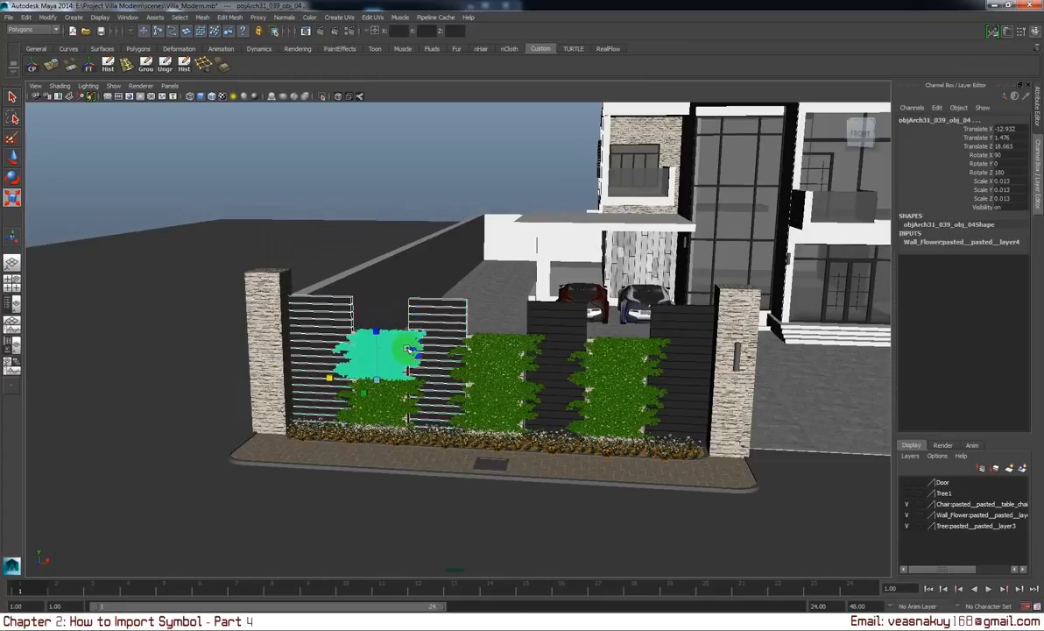
{"action": "left_click", "coordinate": [499, 372]}
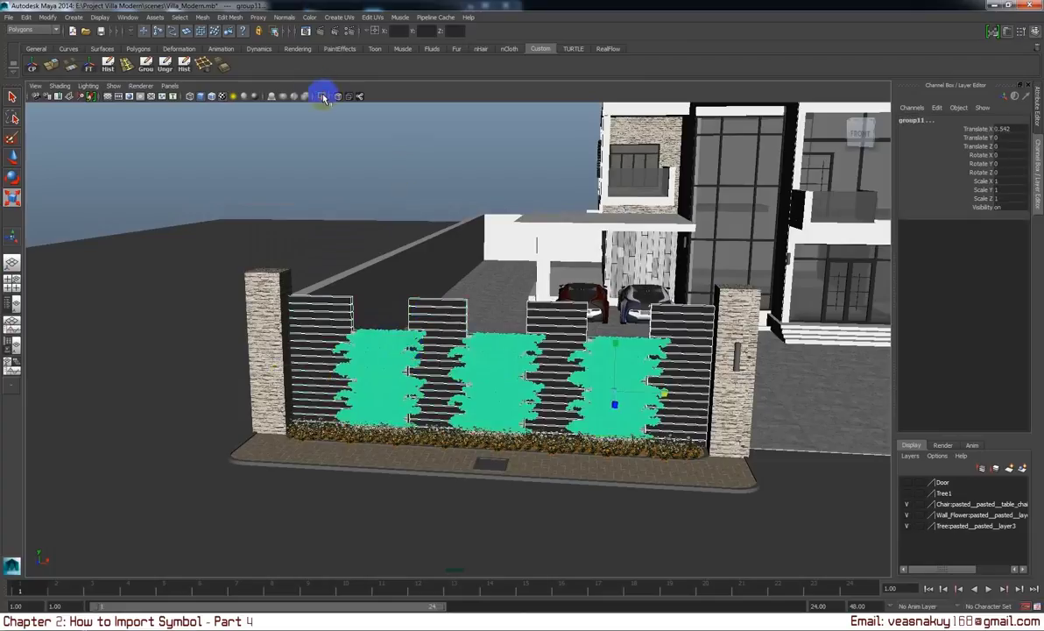
{"action": "left_click", "coordinate": [324, 96]}
{"action": "left_click_drag", "start_coordinate": [361, 144], "coordinate": [526, 348]}
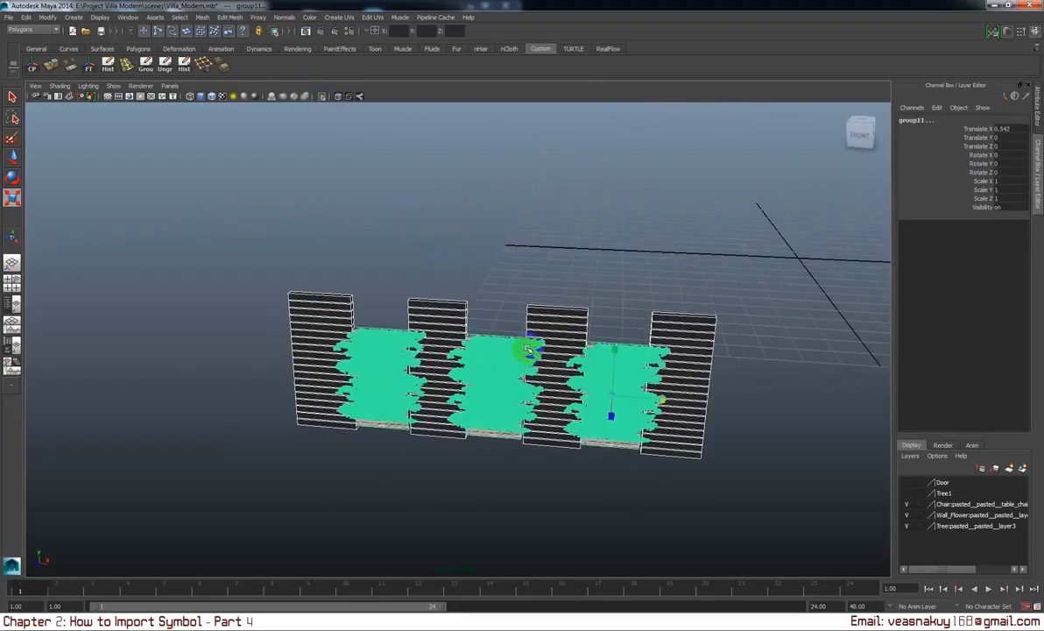
{"action": "left_click", "coordinate": [526, 348]}
Group slats and plants, delete the extra right panels, and regroup with a centred pivot.
{"action": "key", "text": "ctrl+g"}
{"action": "key", "text": "w"}
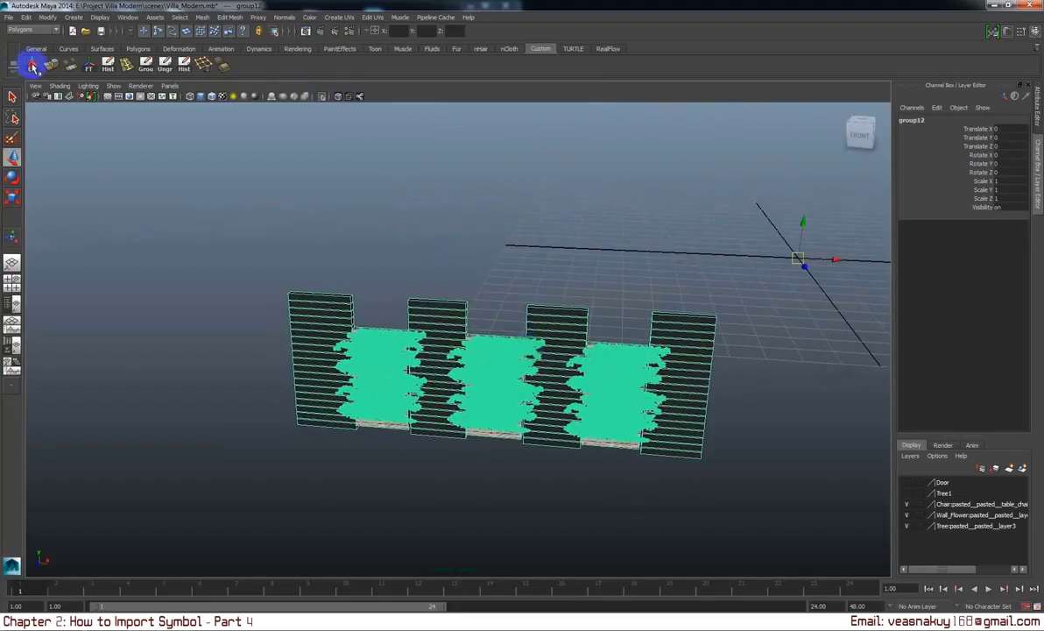
{"action": "left_click", "coordinate": [32, 67]}
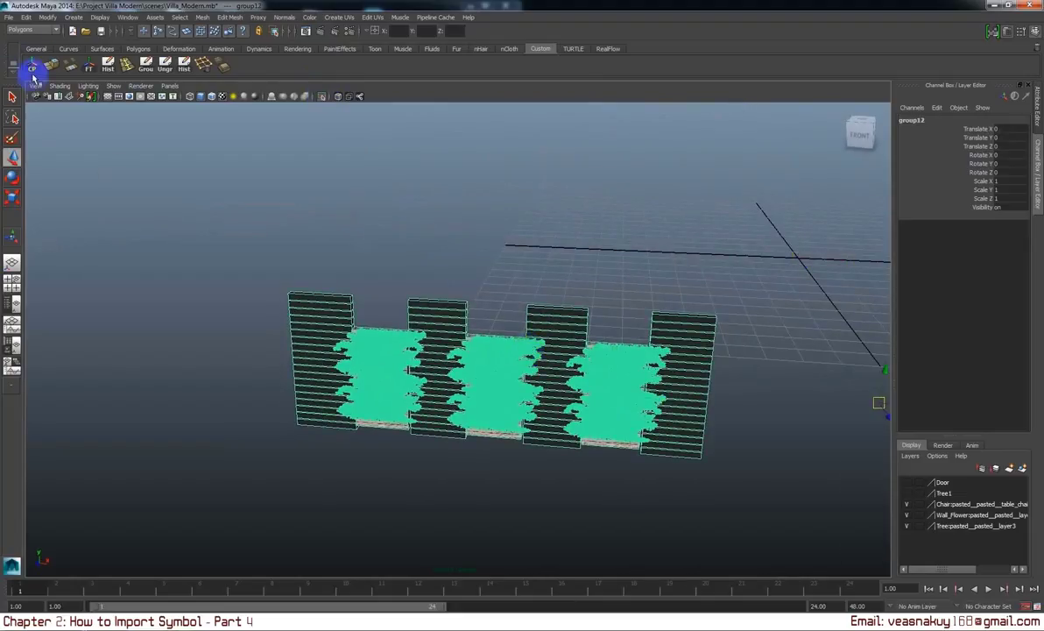
{"action": "scroll", "scroll_direction": "down", "scroll_amount": 3}
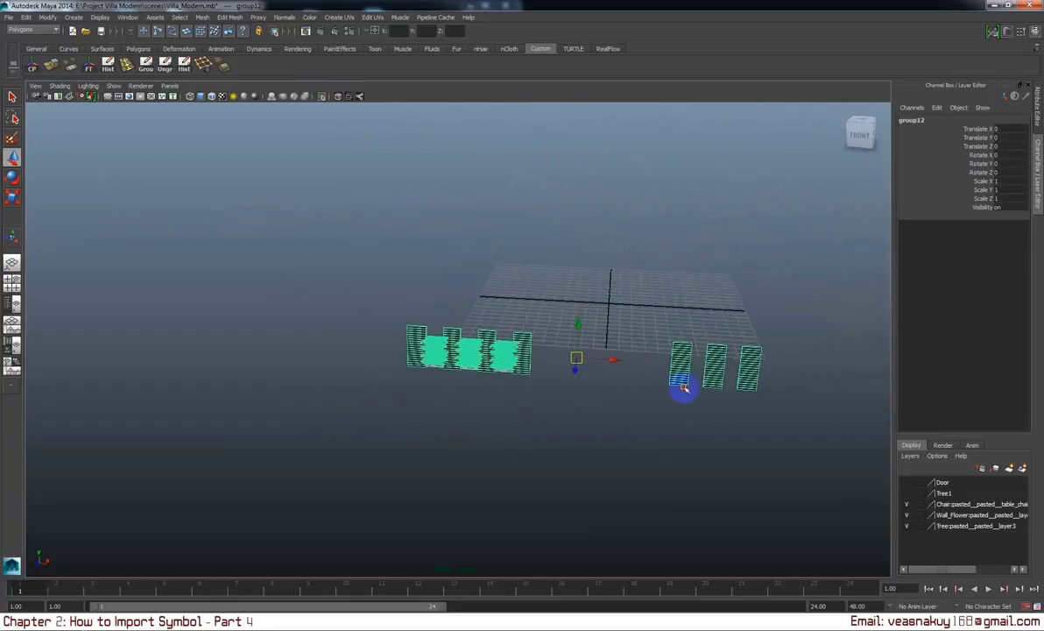
{"action": "left_click", "coordinate": [682, 368]}
{"action": "left_click_drag", "start_coordinate": [661, 296], "coordinate": [877, 485]}
{"action": "key", "text": "Delete"}
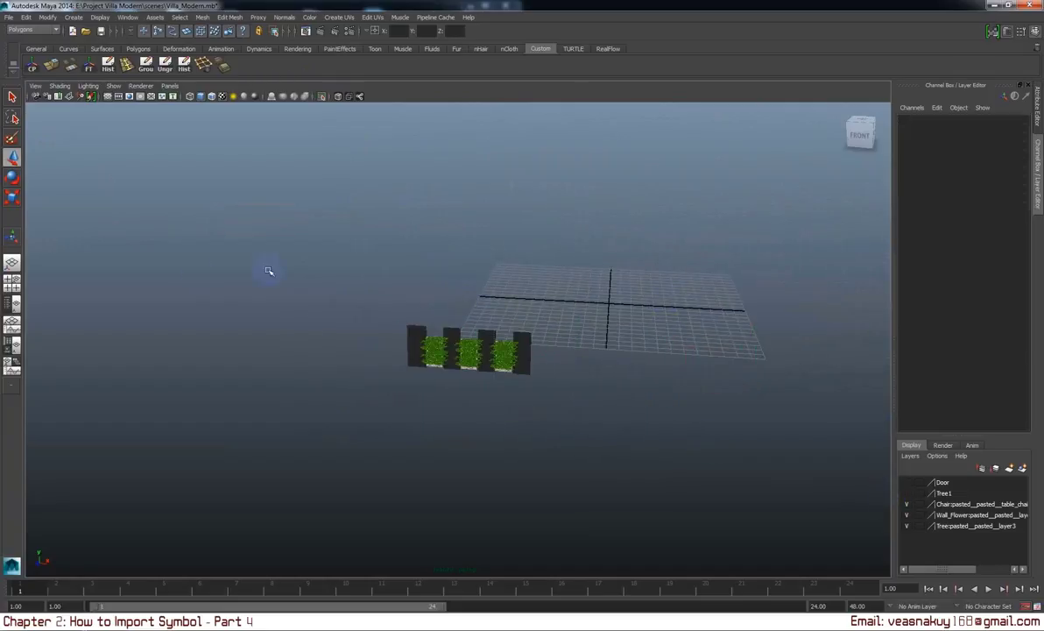
{"action": "key", "text": "ctrl+g"}
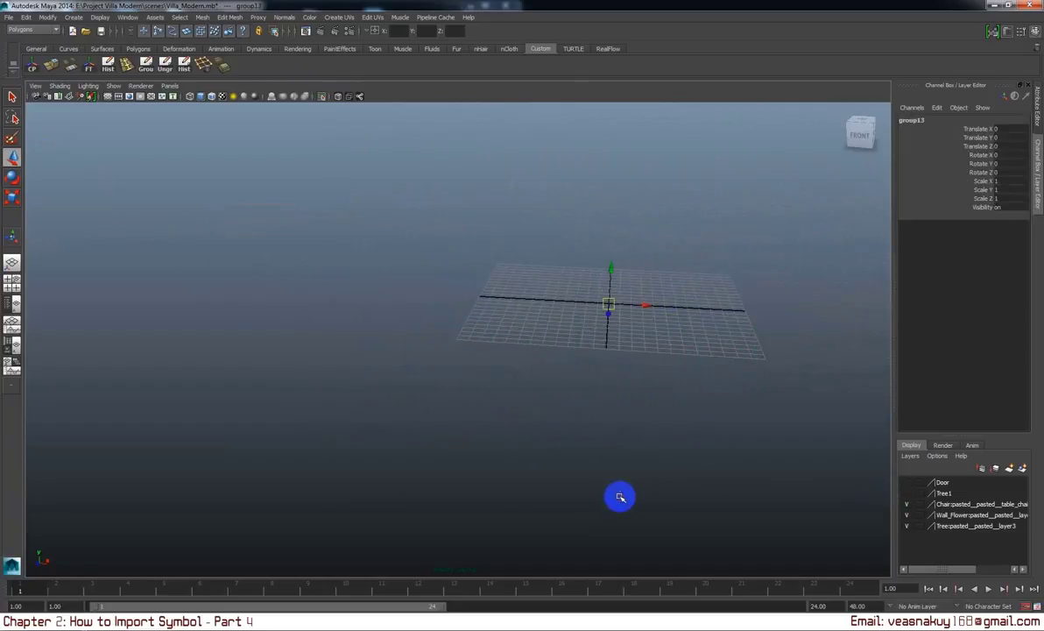
{"action": "left_click", "coordinate": [26, 63]}
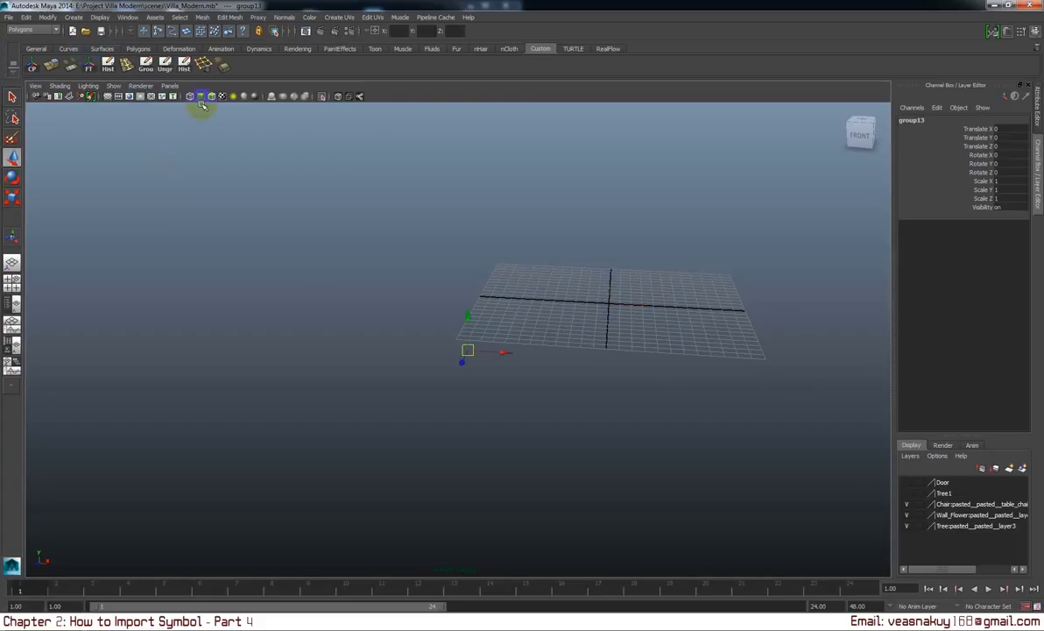
Restore the full villa view, duplicate the fence group, and move the copy right.
{"action": "left_click", "coordinate": [320, 96]}
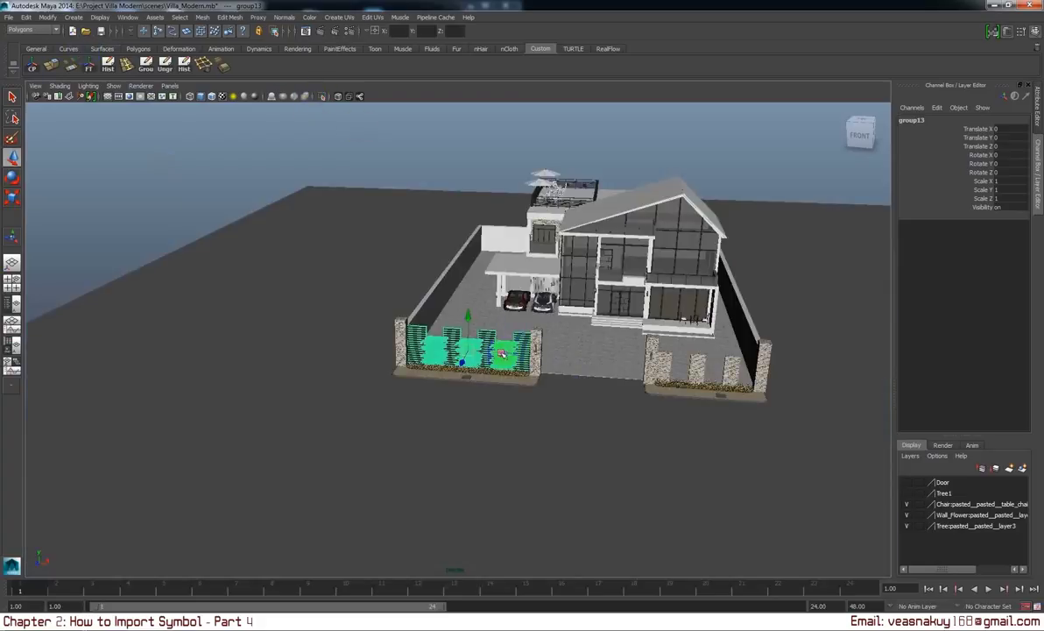
{"action": "key", "text": "ctrl+d"}
{"action": "left_click_drag", "start_coordinate": [502, 354], "coordinate": [605, 355]}
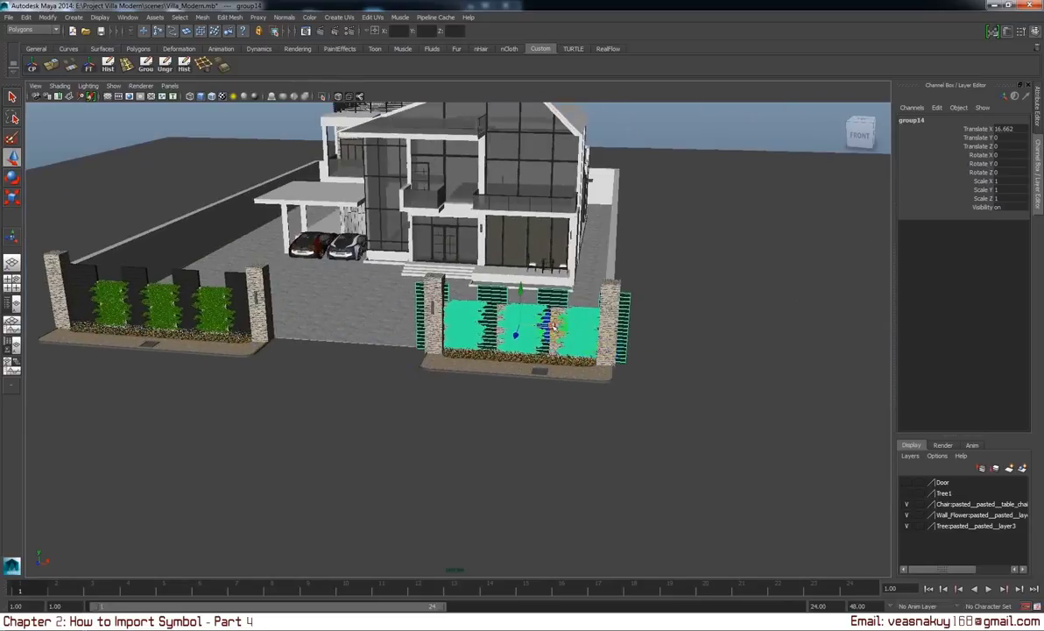
Delete the old right-fence panel and position the copied group14 onto the right fence.
{"action": "left_click_drag", "start_coordinate": [552, 327], "coordinate": [759, 337]}
{"action": "left_click", "coordinate": [563, 313]}
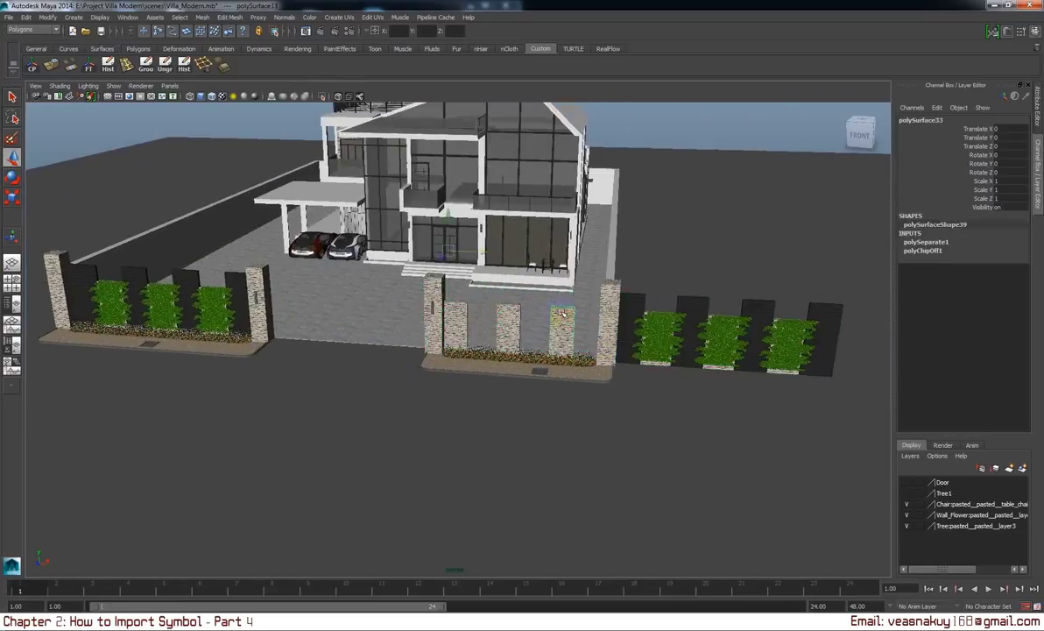
{"action": "key", "text": "Delete"}
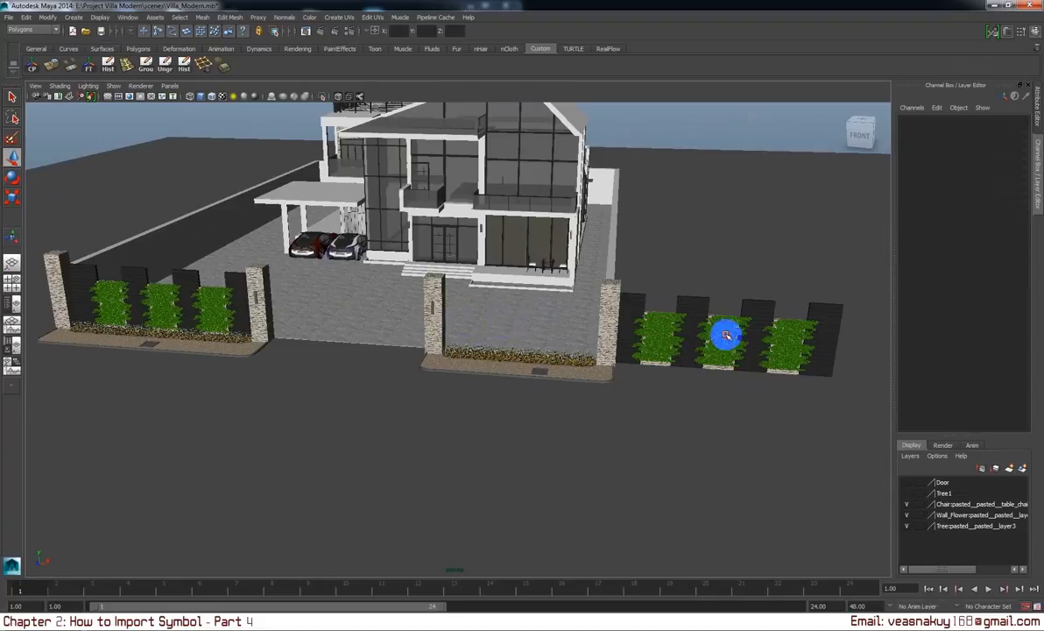
{"action": "left_click", "coordinate": [725, 335]}
{"action": "key", "text": "Up"}
{"action": "left_click_drag", "start_coordinate": [758, 340], "coordinate": [582, 344]}
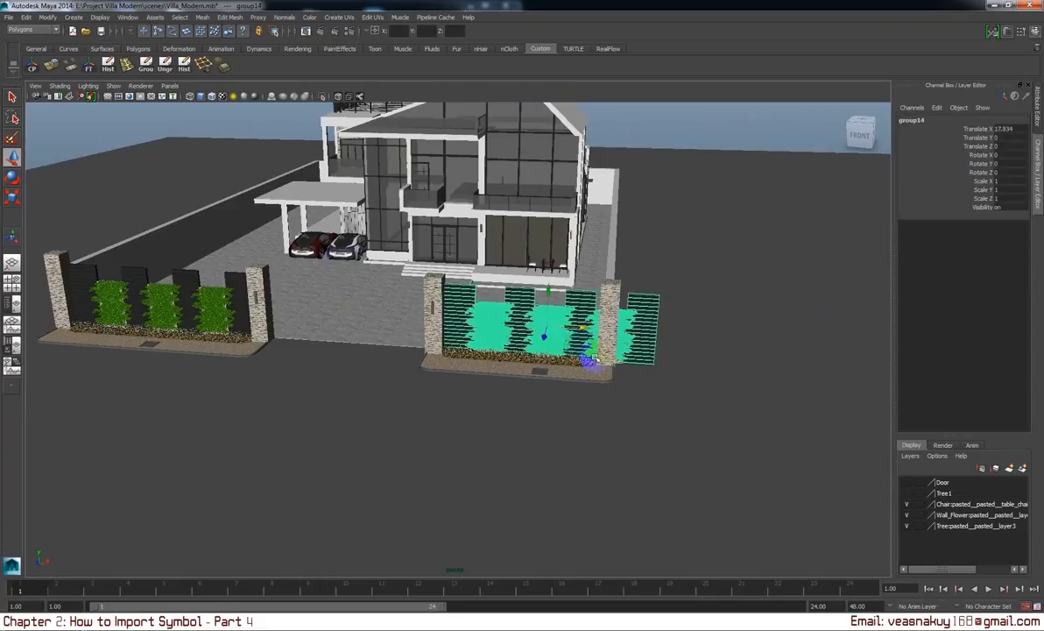
Orbit and zoom to inspect the left fence, gate and right fence.
{"action": "left_click_drag", "start_coordinate": [585, 361], "coordinate": [605, 348]}
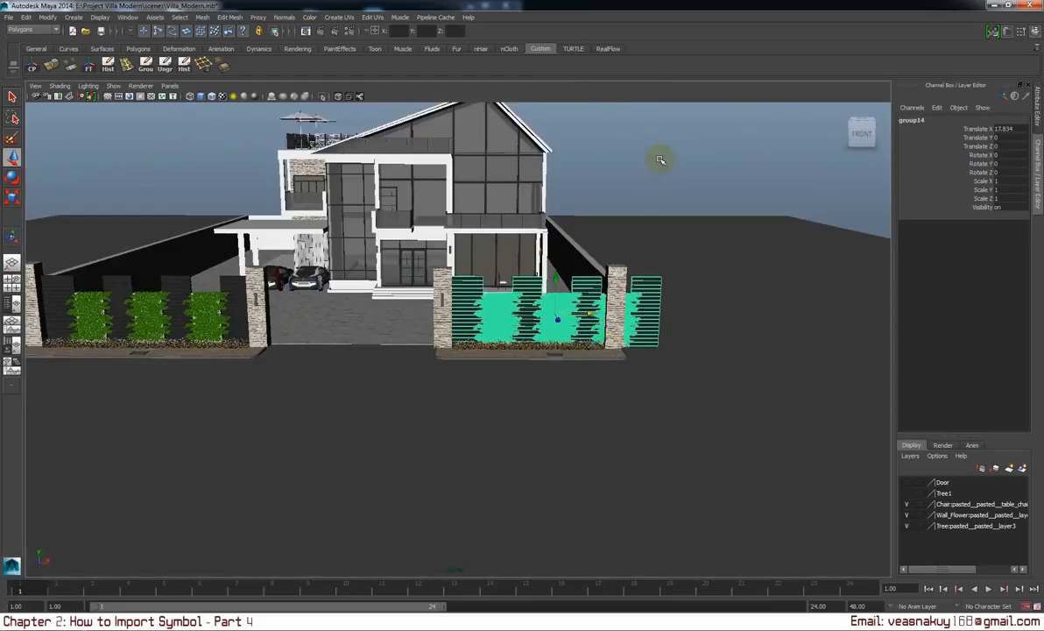
{"action": "left_click", "coordinate": [660, 158]}
{"action": "left_click_drag", "start_coordinate": [614, 296], "coordinate": [477, 329]}
{"action": "left_click_drag", "start_coordinate": [478, 328], "coordinate": [857, 304]}
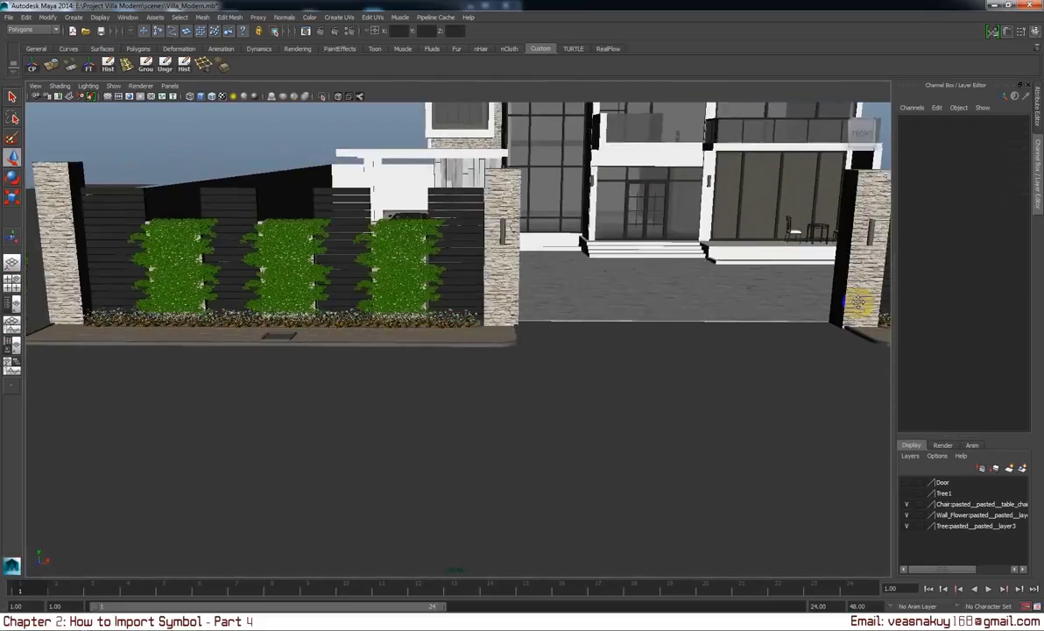
{"action": "left_click_drag", "start_coordinate": [695, 319], "coordinate": [639, 340]}
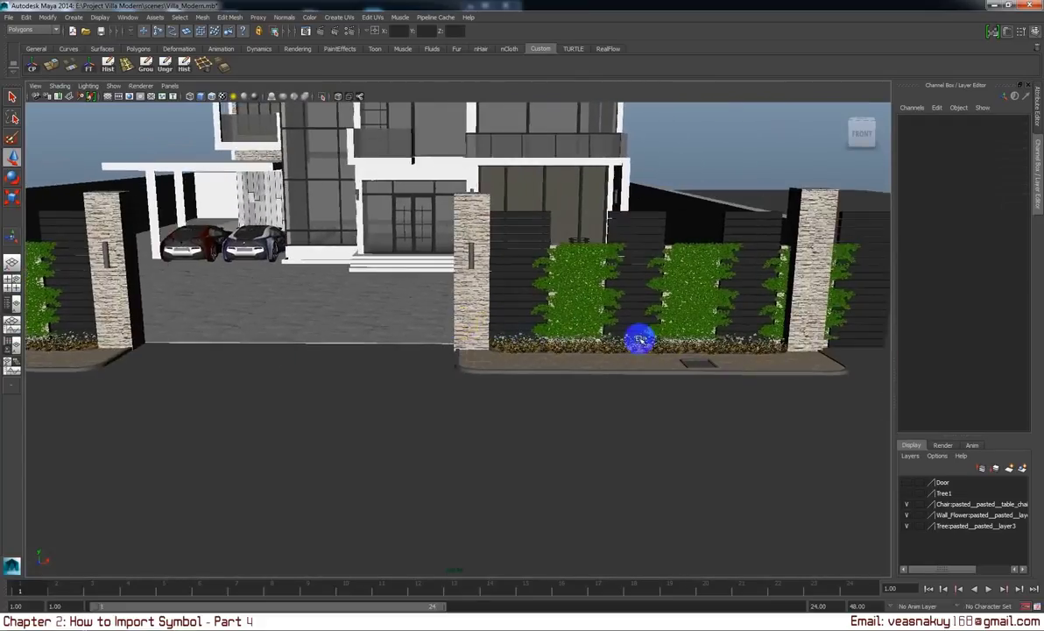
{"action": "left_click_drag", "start_coordinate": [580, 326], "coordinate": [639, 361]}
{"action": "left_click_drag", "start_coordinate": [638, 360], "coordinate": [697, 374]}
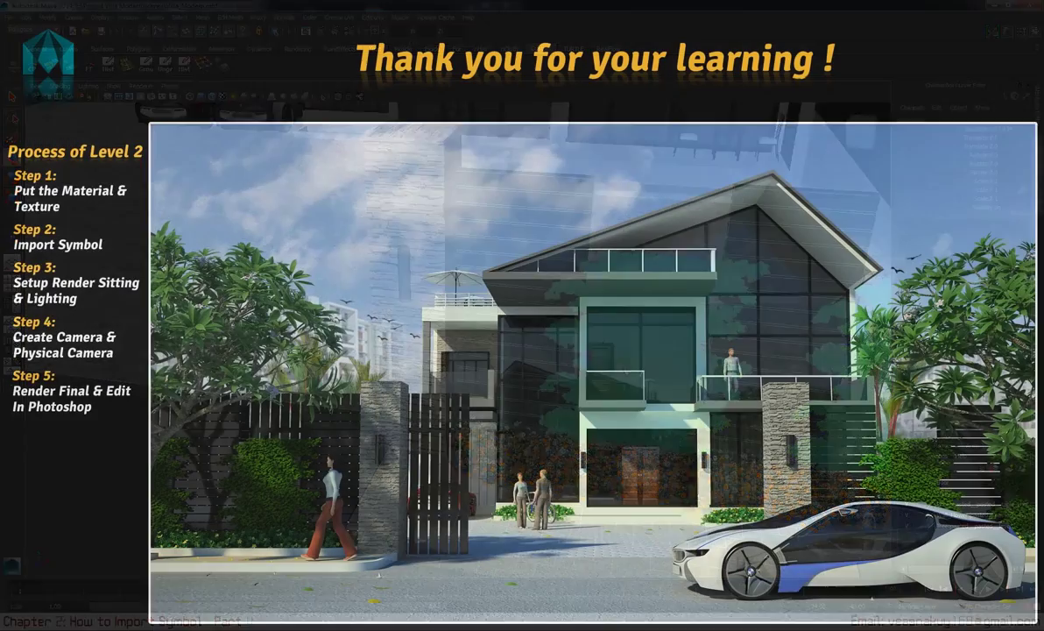